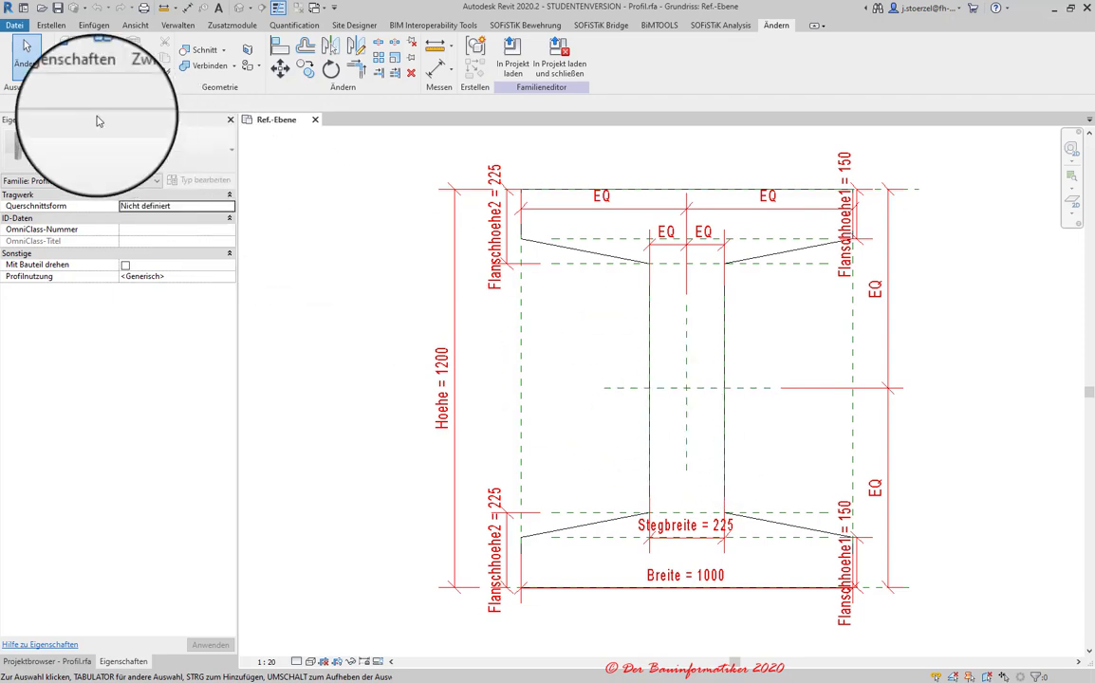
- Cycle the profile through types 650x700, 350x350 and 1000x1200, then close Family Types without saving
left_click(94, 68)
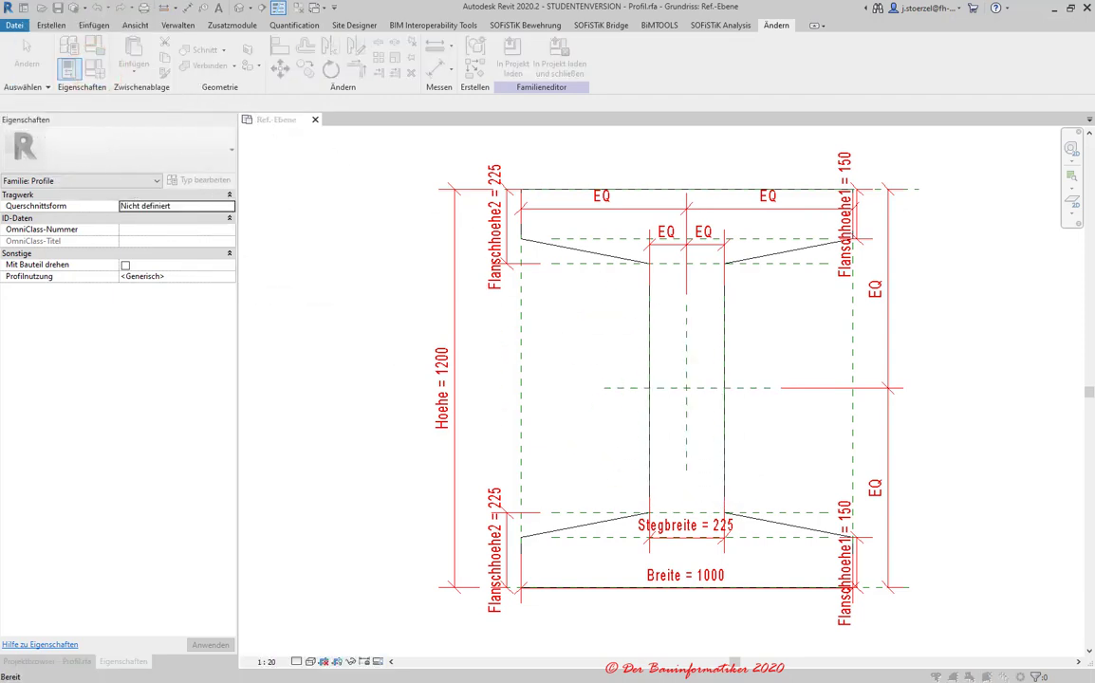
mouse_move(573, 311)
left_mouse_down()
mouse_move(780, 209)
mouse_move(329, 201)
left_mouse_up()
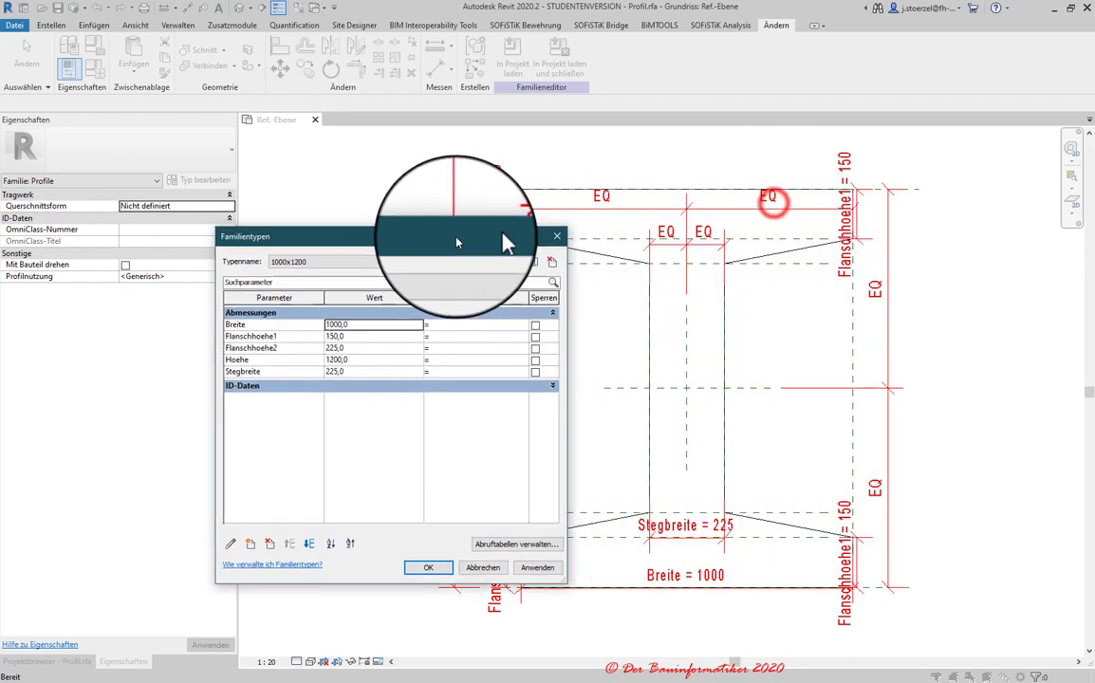
left_click(336, 221)
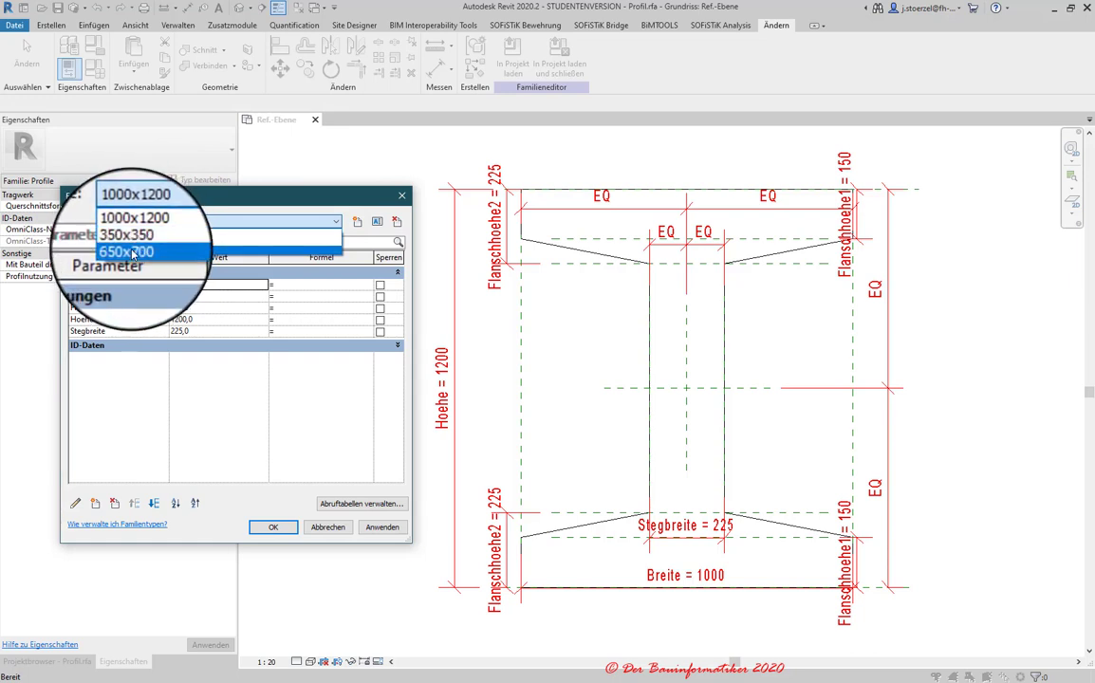
left_click(131, 253)
left_click(382, 526)
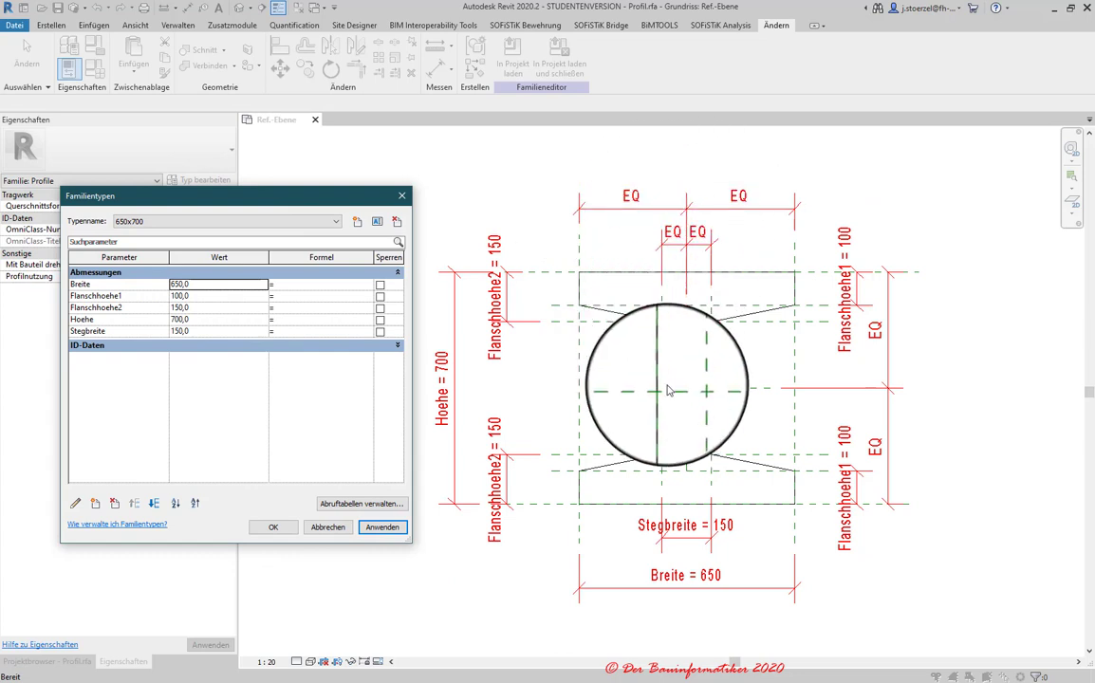
left_click(237, 221)
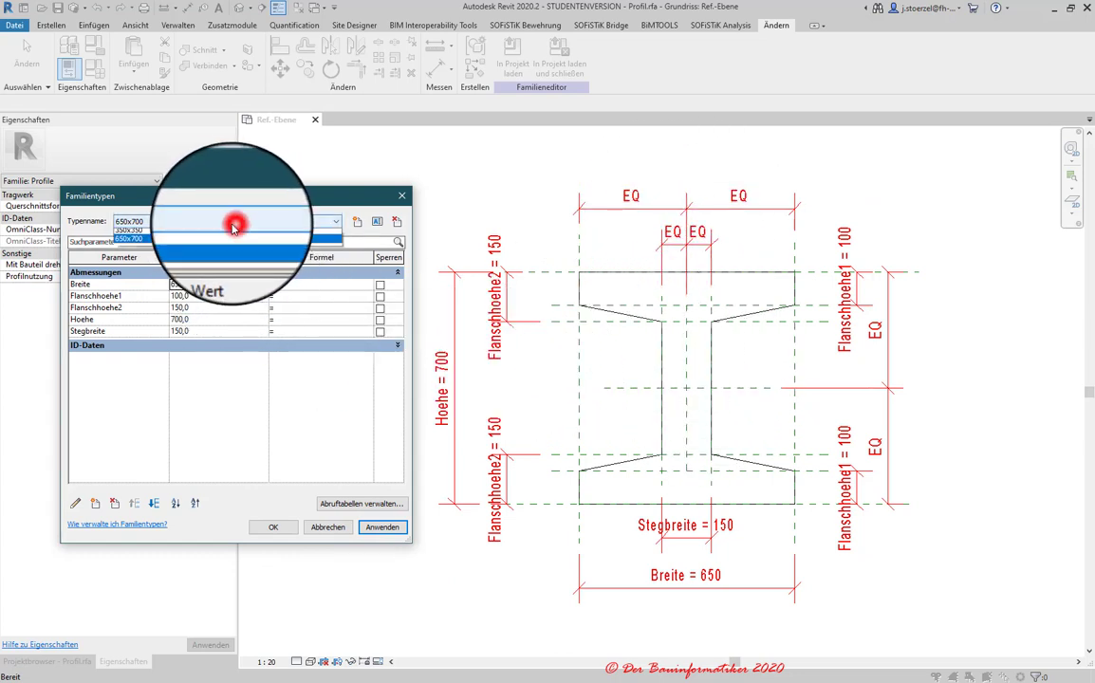
left_click(143, 241)
left_click(381, 526)
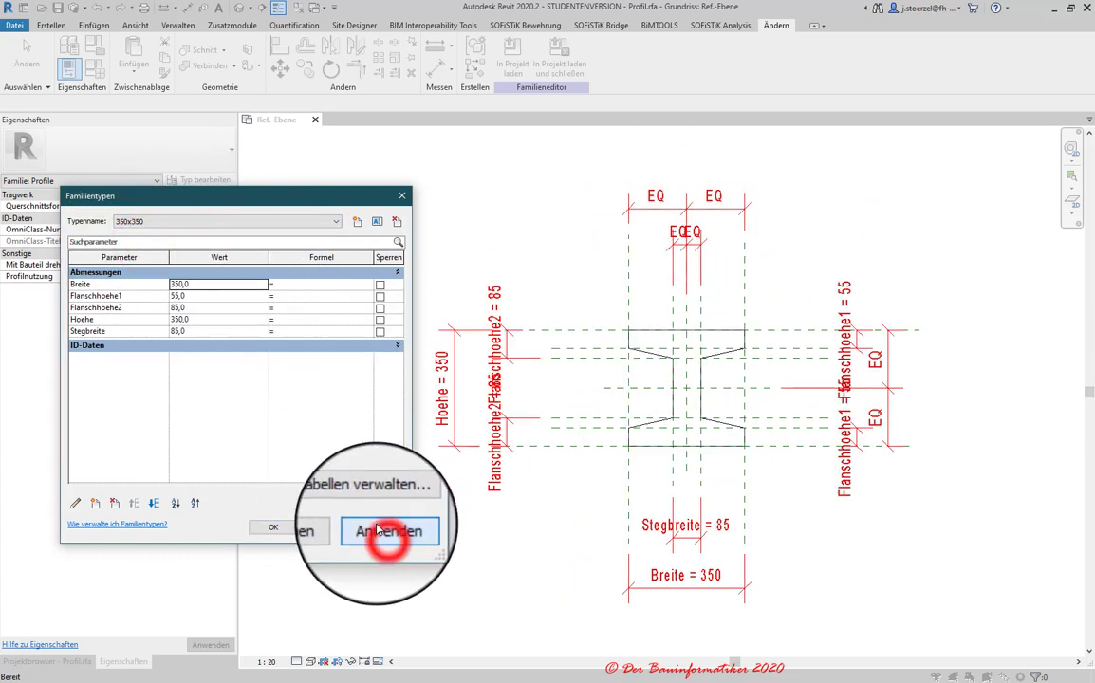
left_click(235, 225)
left_click(176, 234)
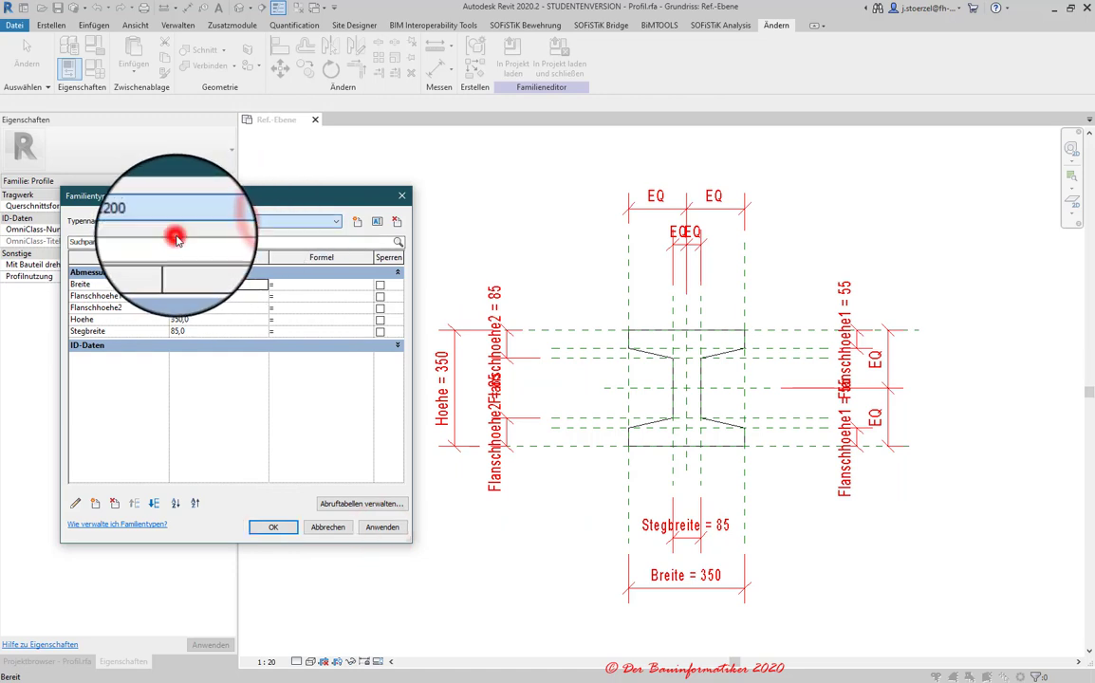
left_click(381, 528)
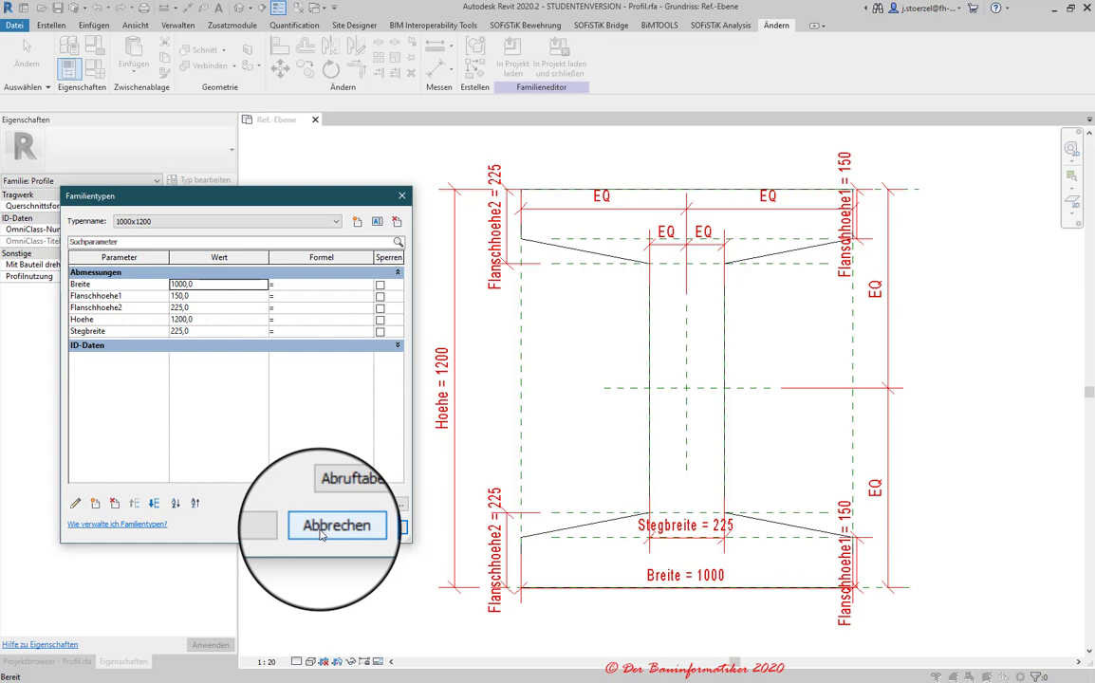
left_click(320, 529)
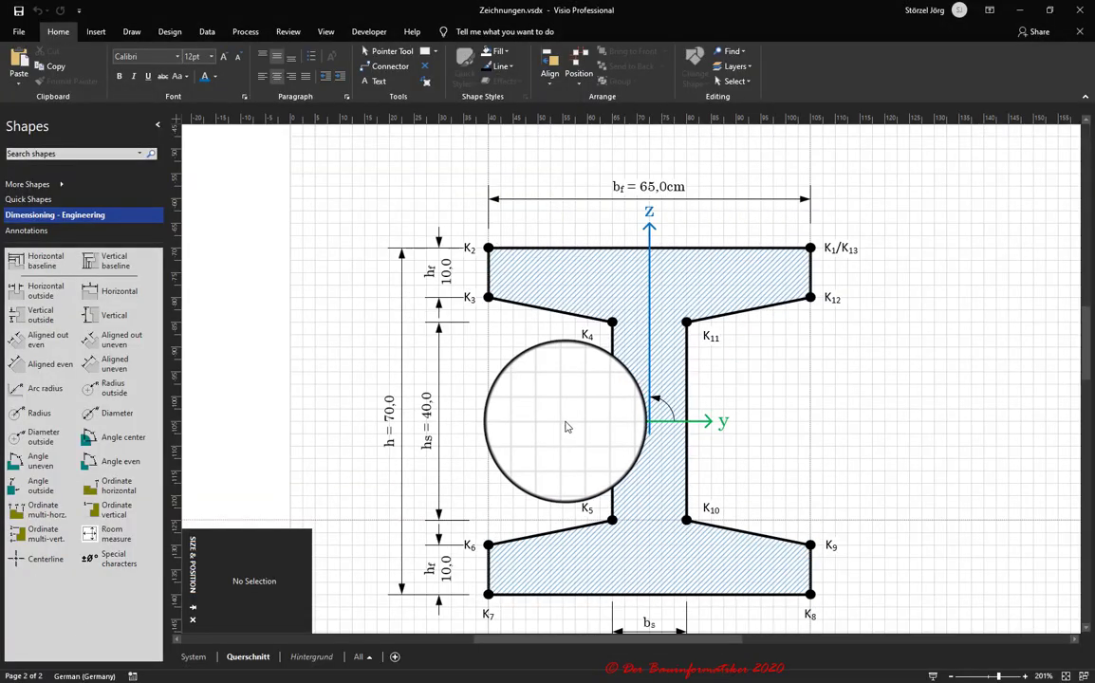
- Scroll and pan the view across the I-beam drawing
scroll(560, 429, "down", 1)
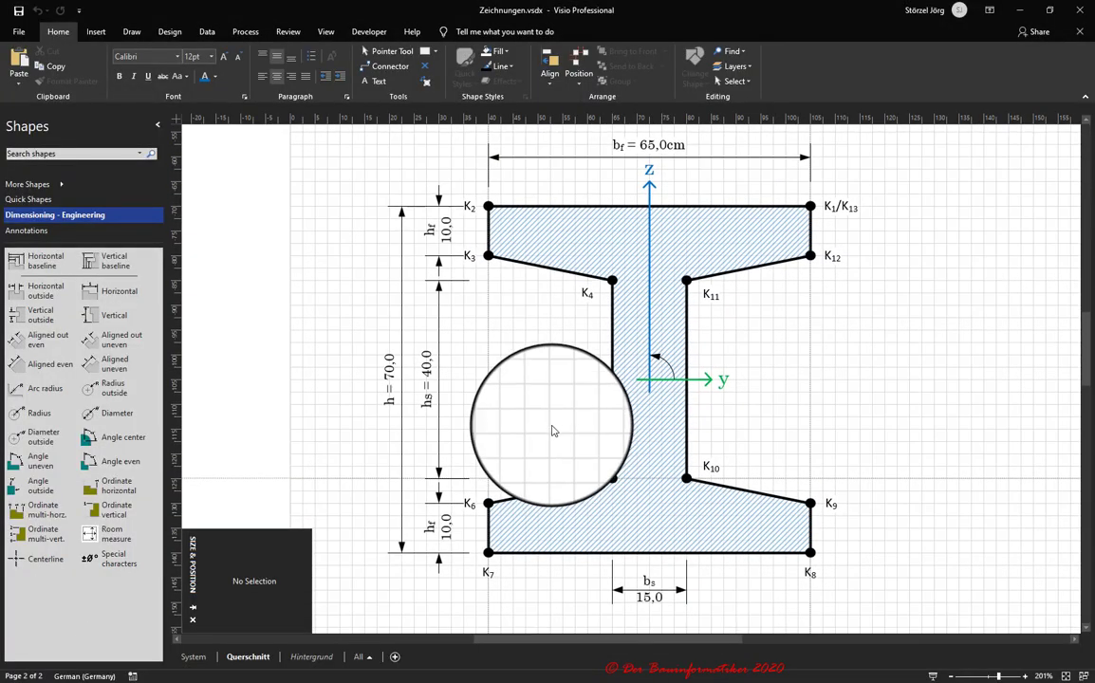
scroll(553, 430, "up", 1)
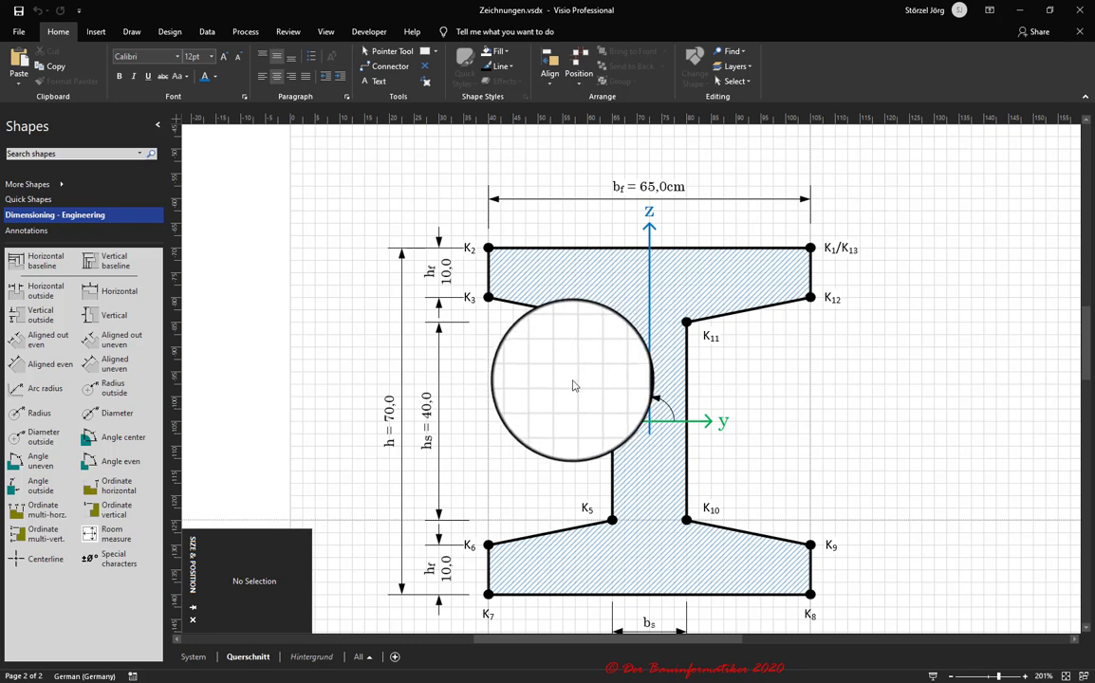
scroll(573, 385, "down", 2)
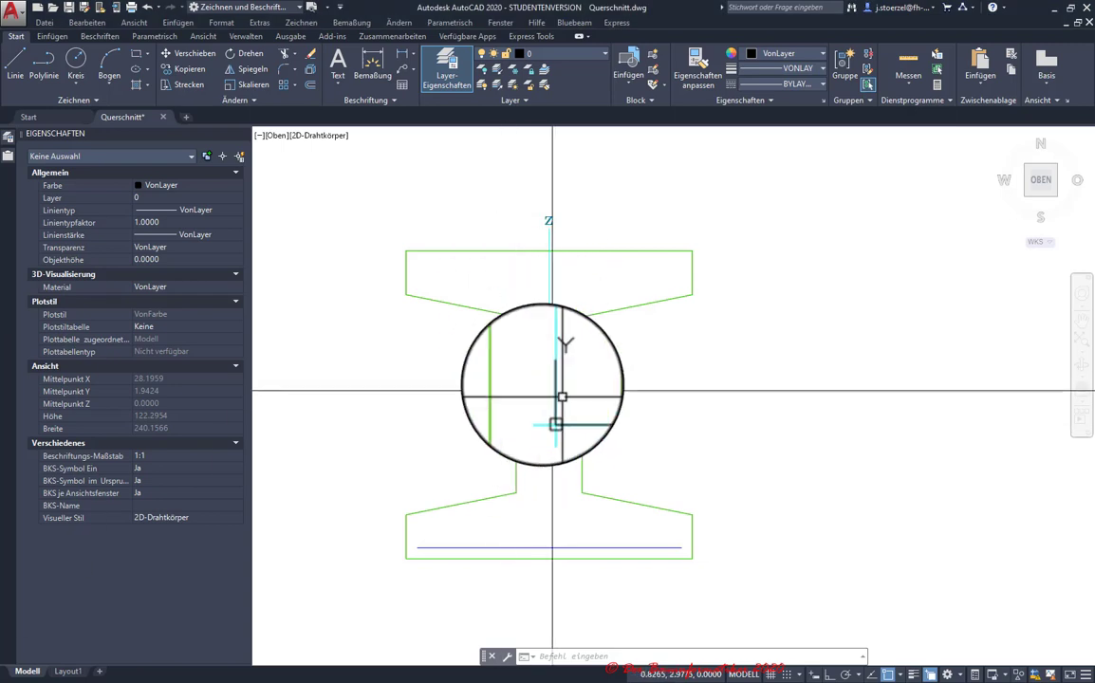
scroll(539, 382, "up", 2)
scroll(538, 383, "down", 2)
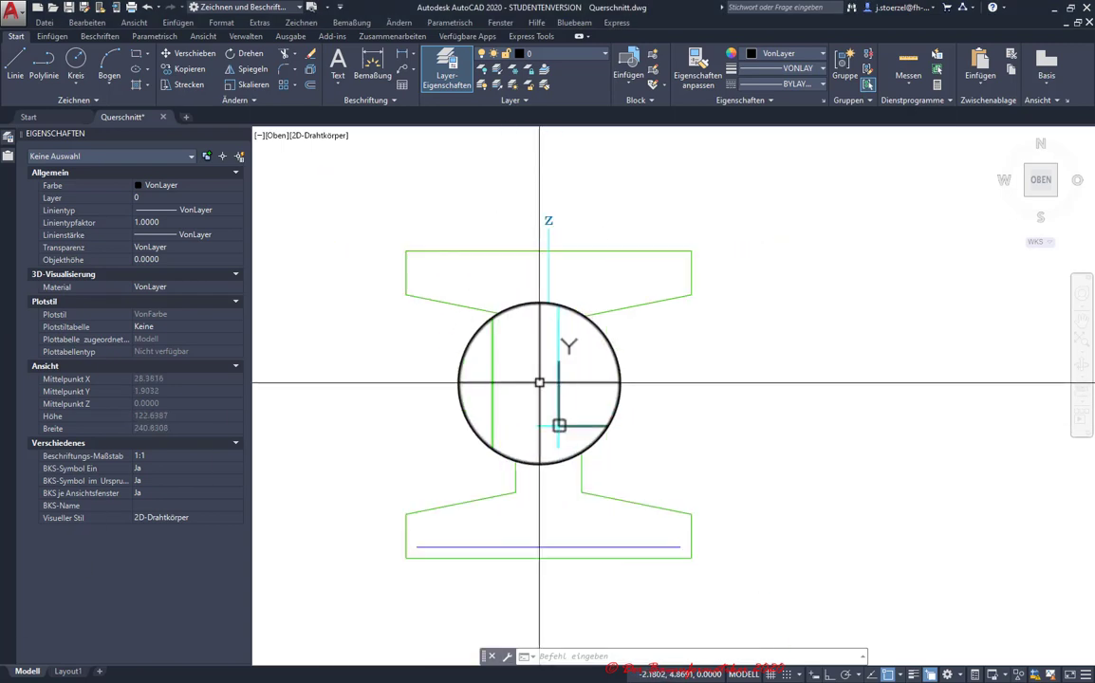
middle_click_drag(525, 380, 573, 363)
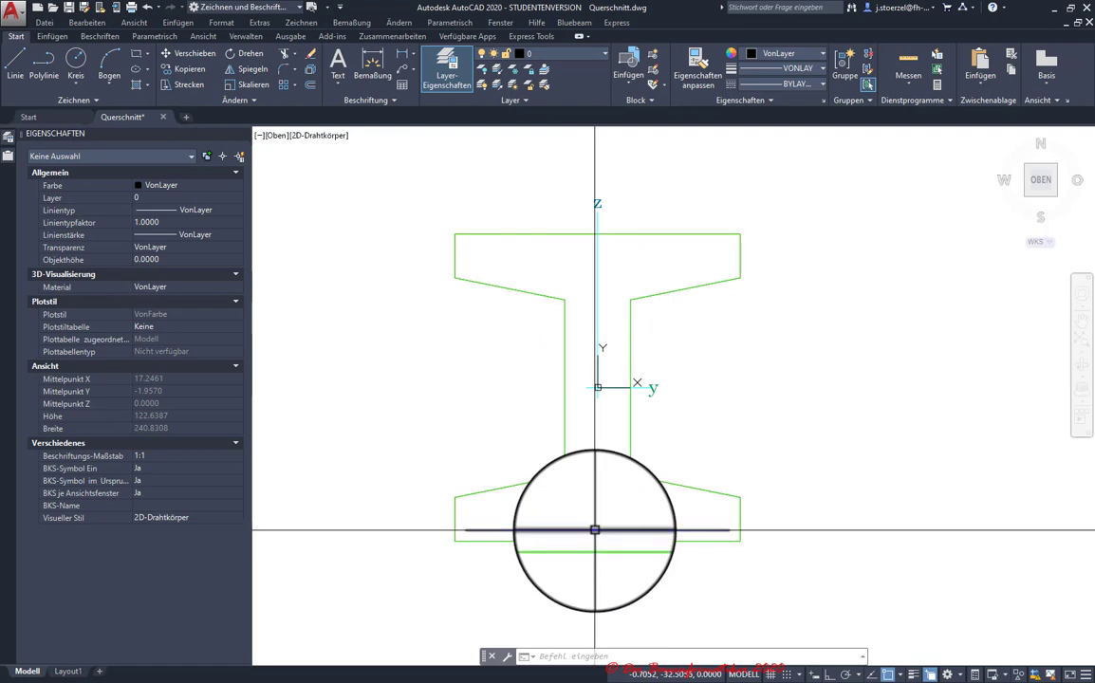
- Erase the blue BEWEHRUNG reinforcement line and pick the y and z axis labels
left_click(597, 529)
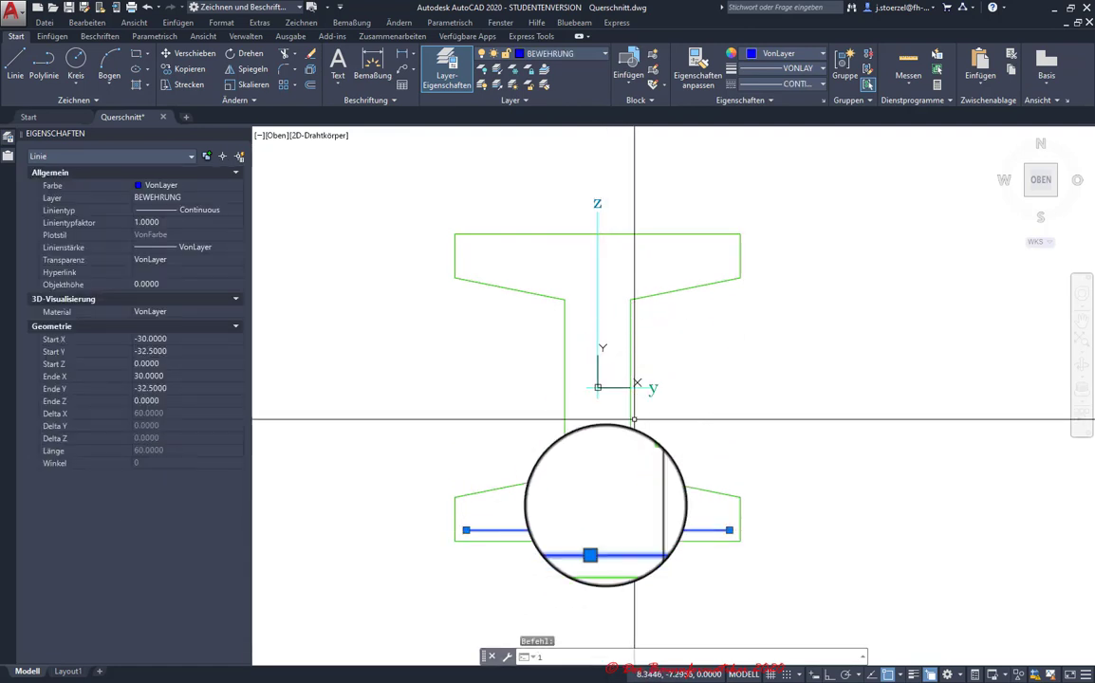
type("1")
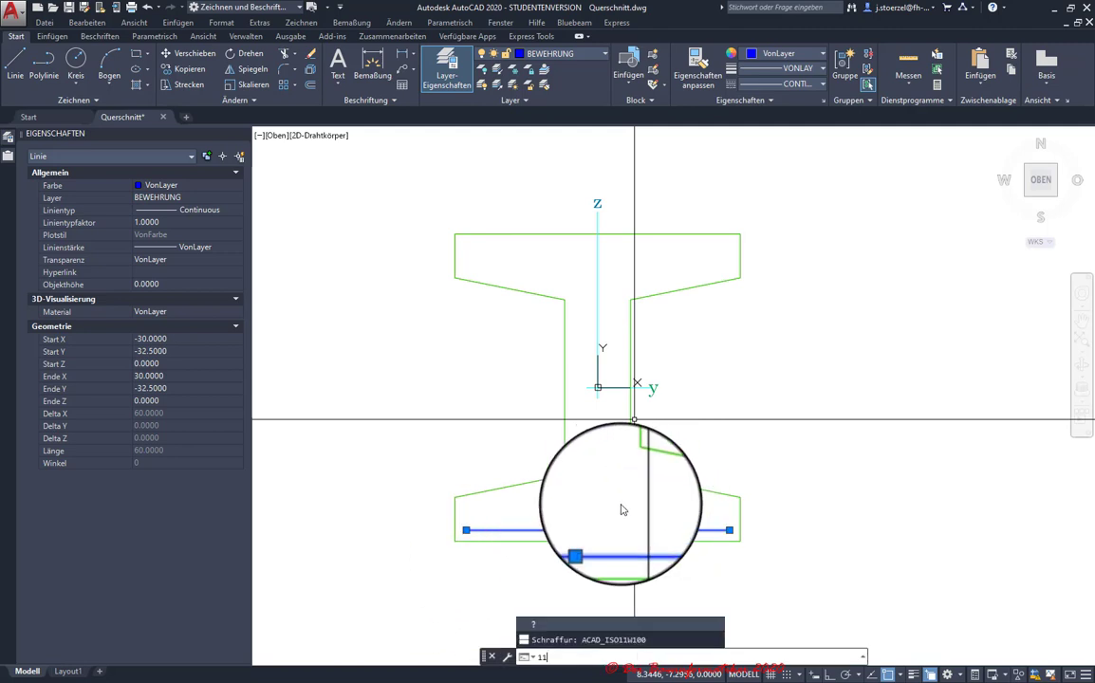
left_click(598, 497)
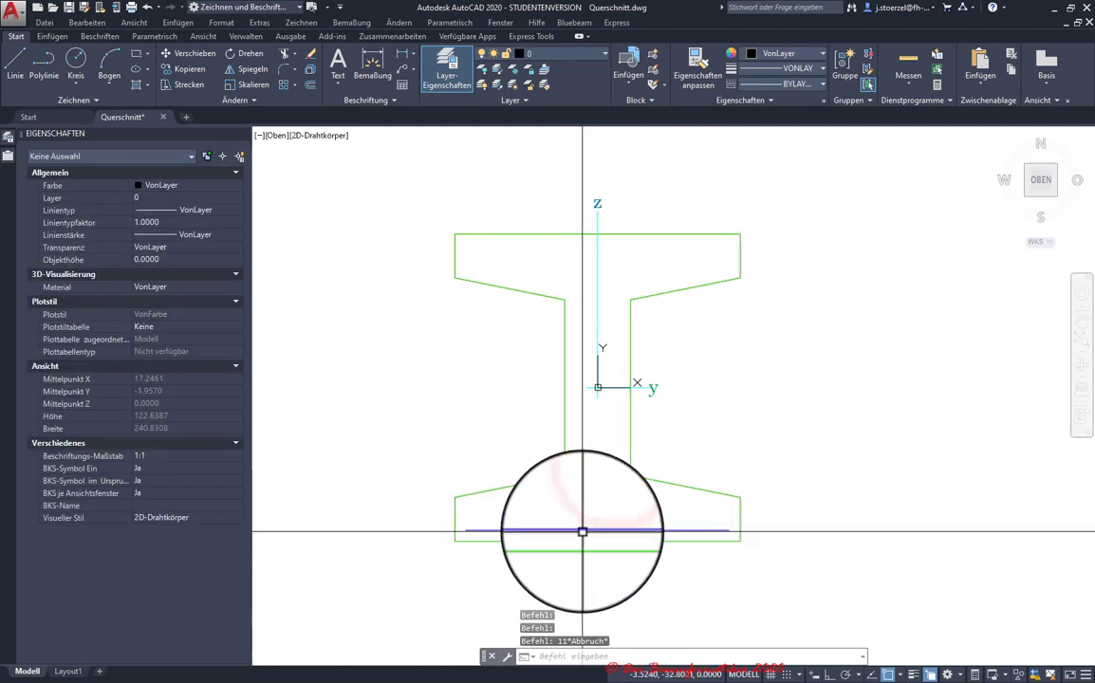
left_click(582, 529)
key("Delete")
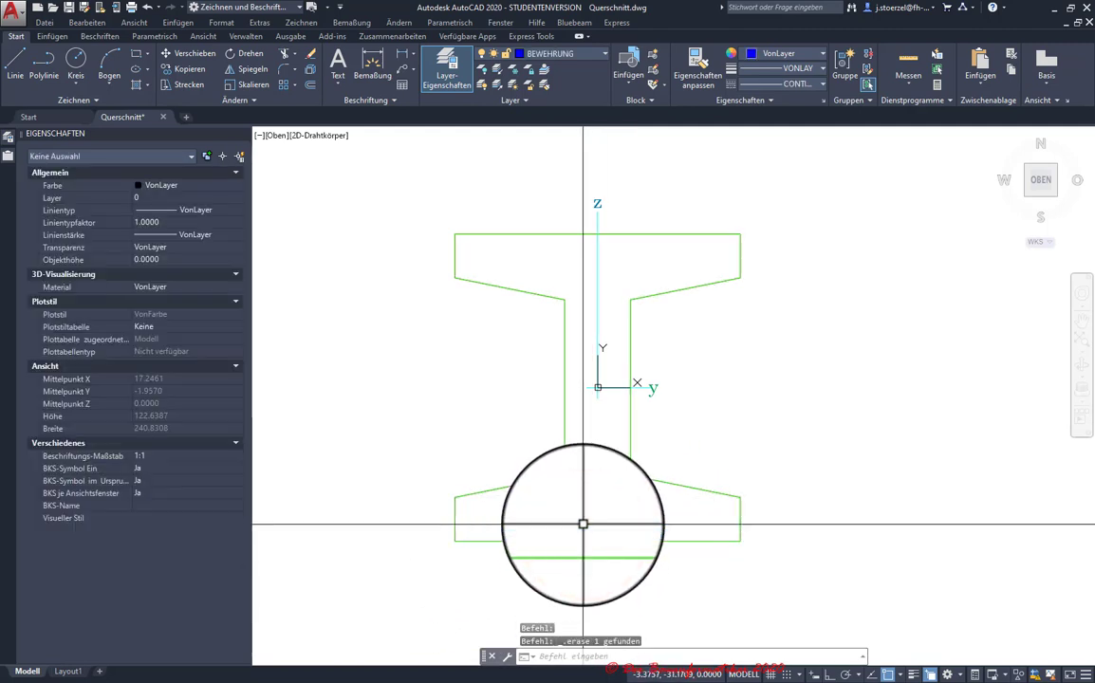
left_click(652, 389)
key("Escape")
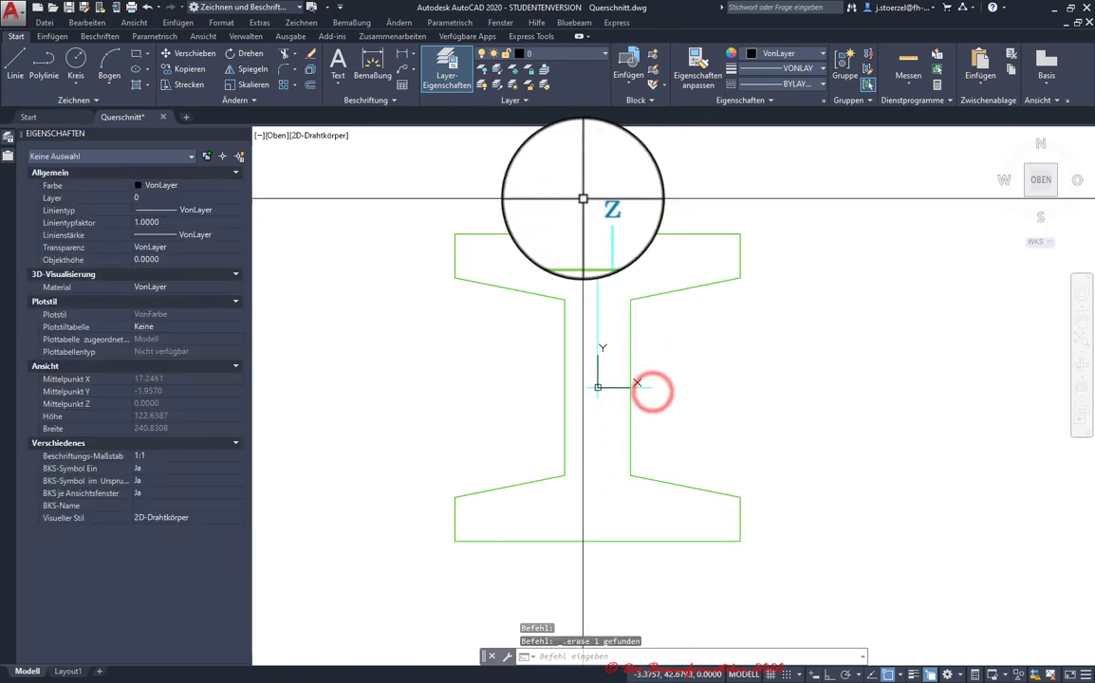
left_click(598, 202)
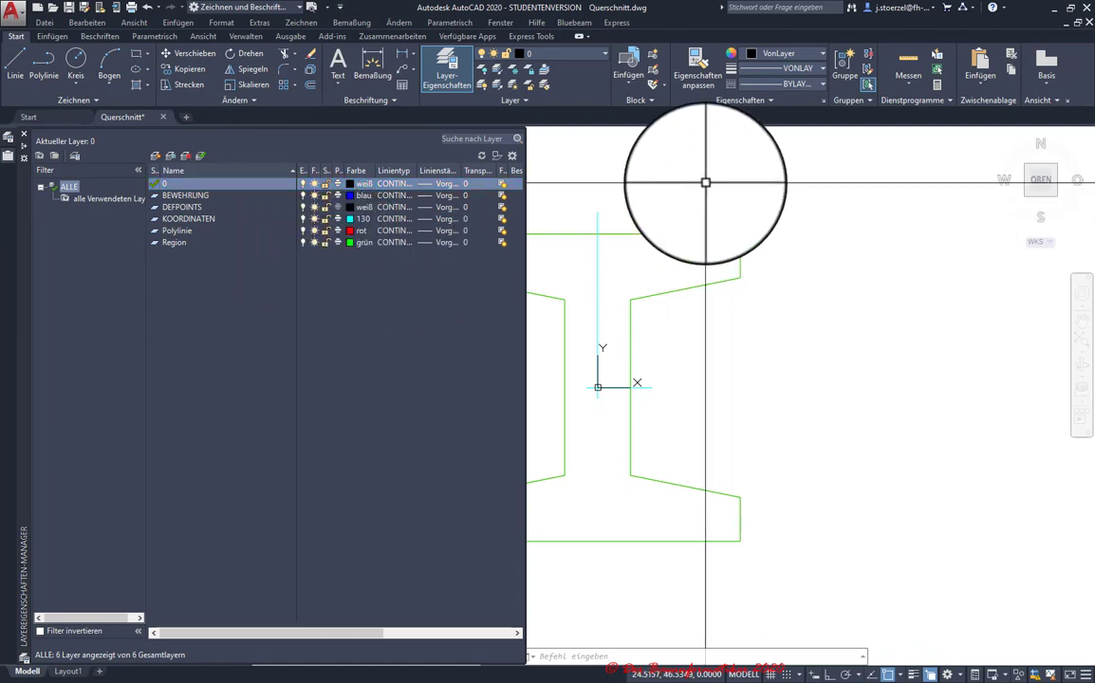
- Run Bereinigen and purge all unused items, including the BEWEHRUNG layer
left_click(19, 26)
mouse_move(47, 325)
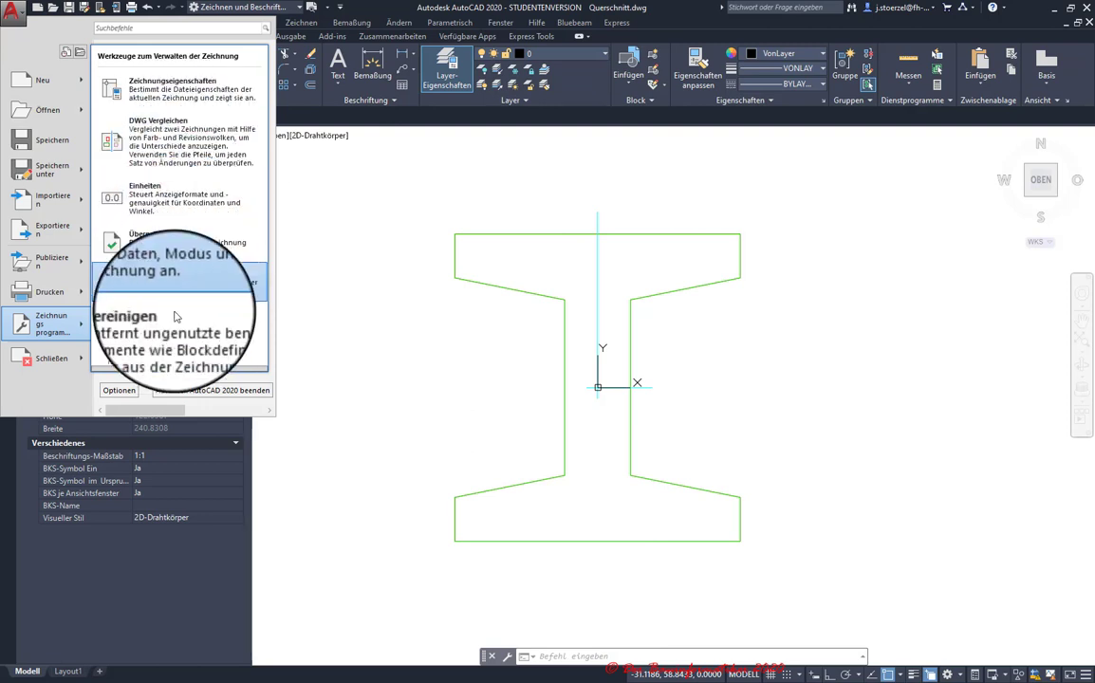
left_click(173, 324)
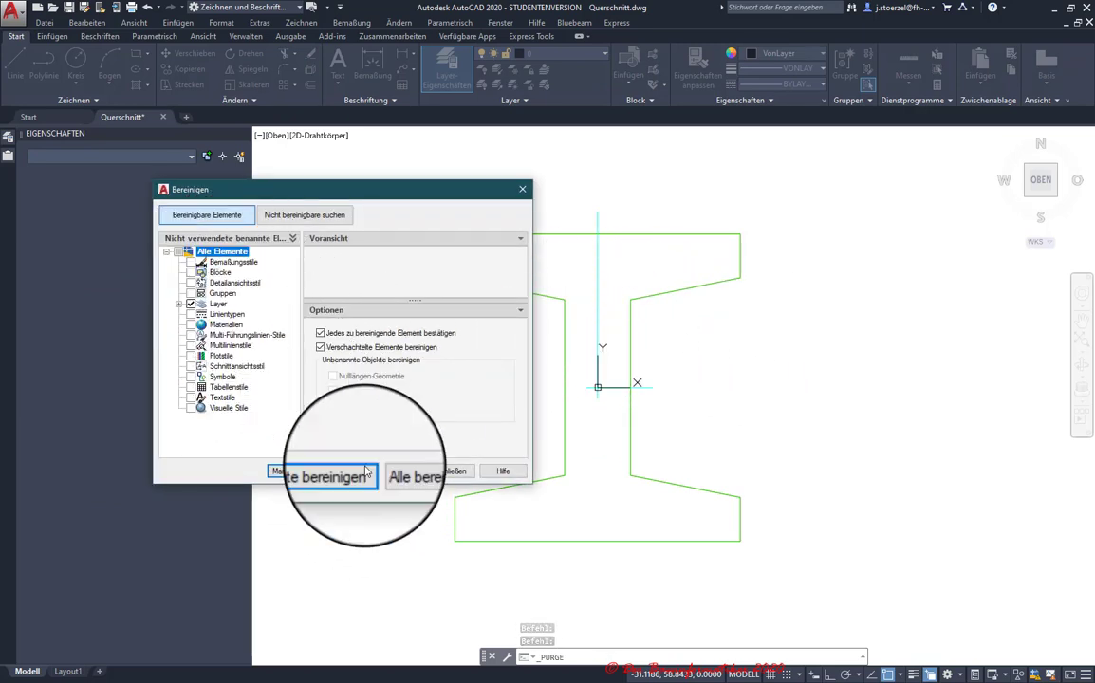
left_click(397, 478)
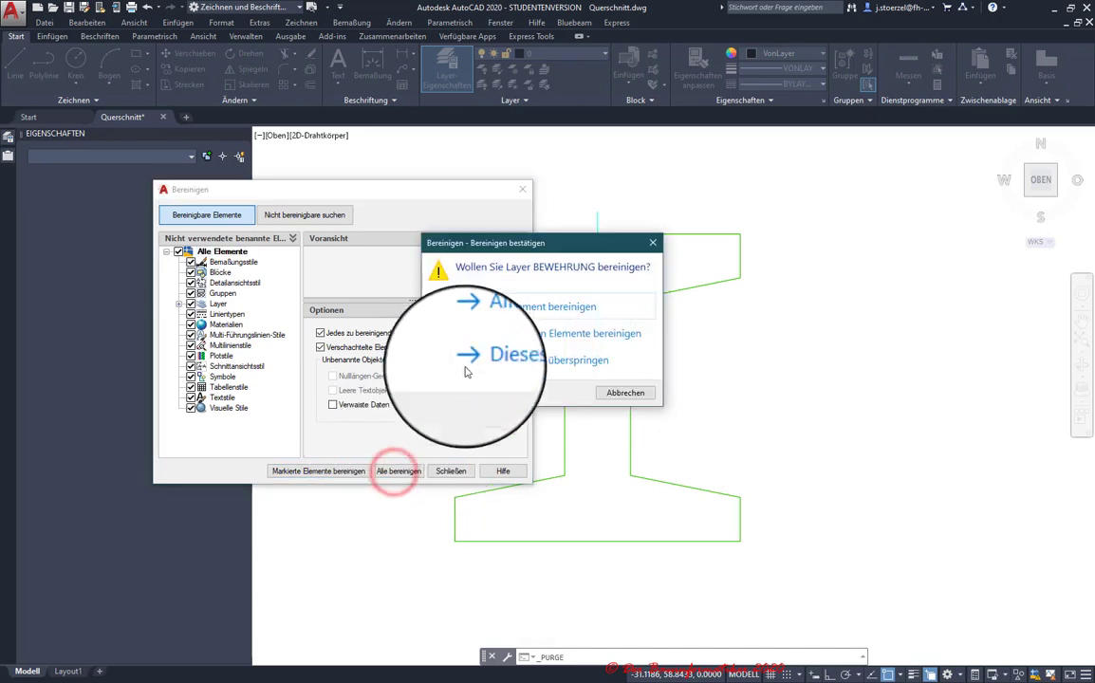
left_click(521, 334)
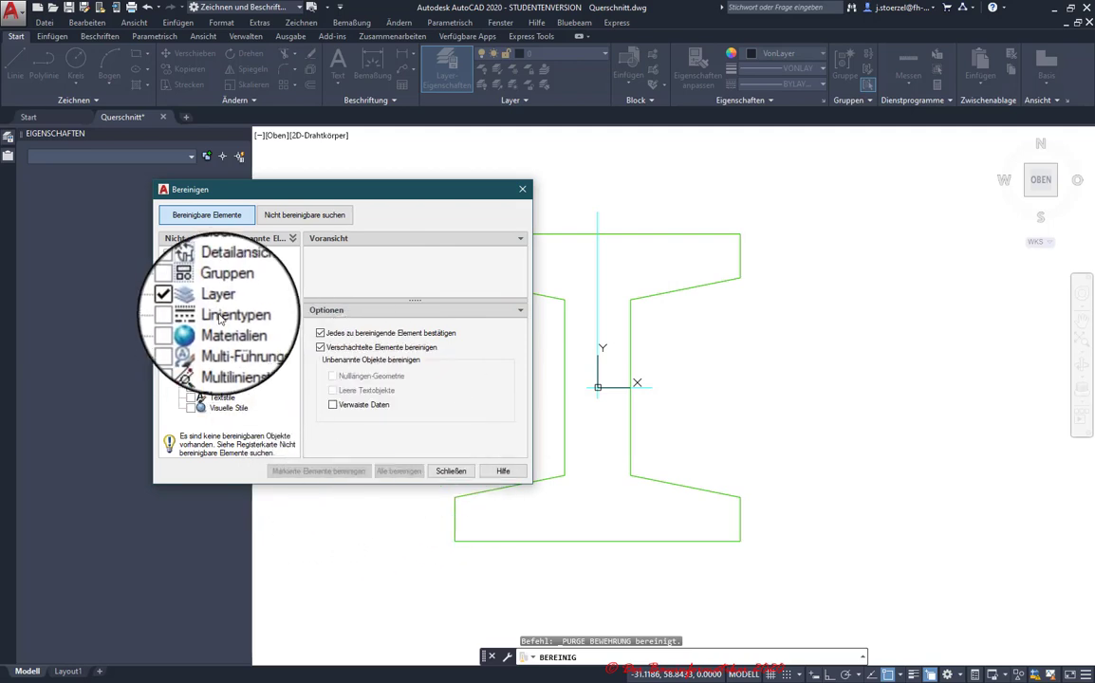
left_click(452, 474)
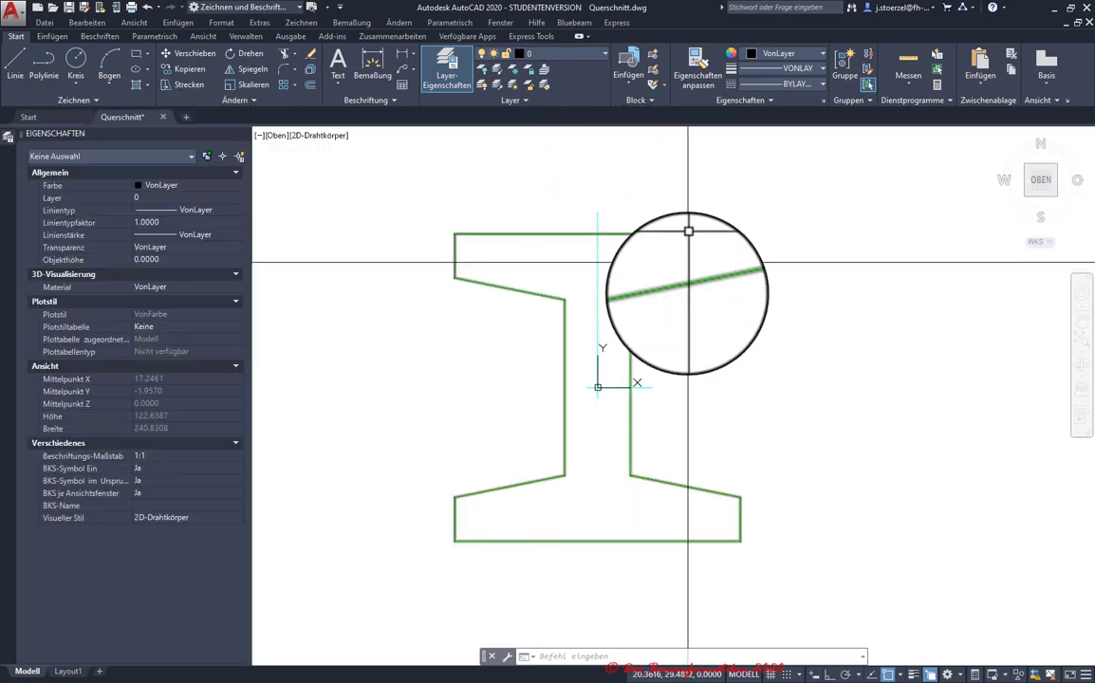
- Save the drawing with Speichern unter as Querschnitt_bereinigt.dwg
left_click(19, 27)
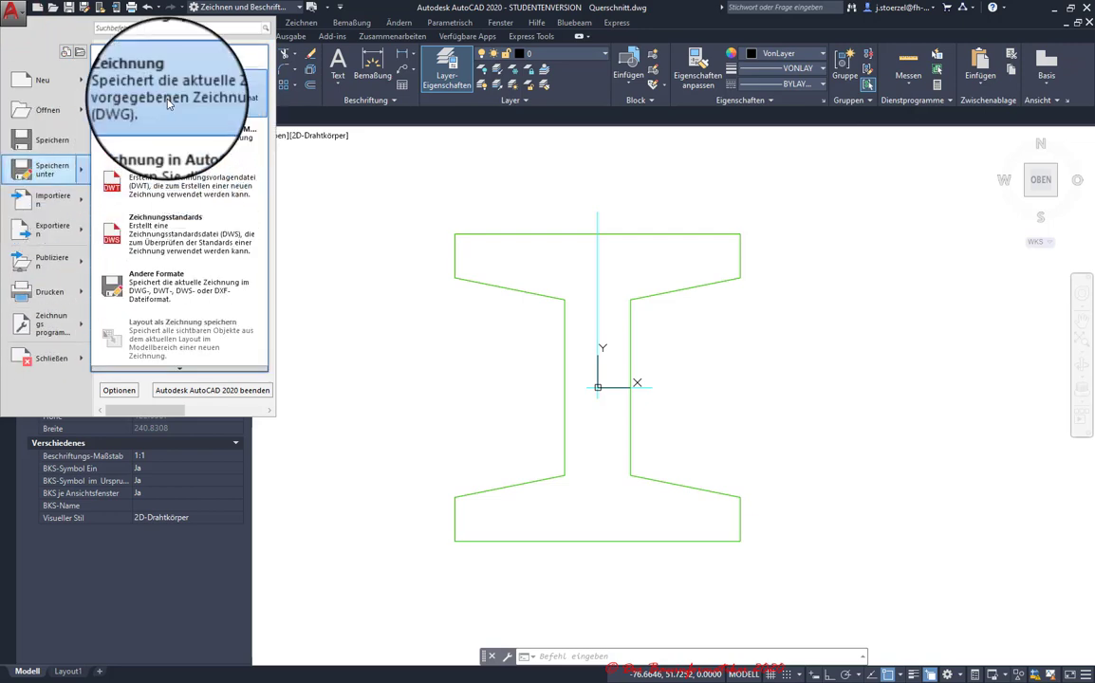
left_click(161, 95)
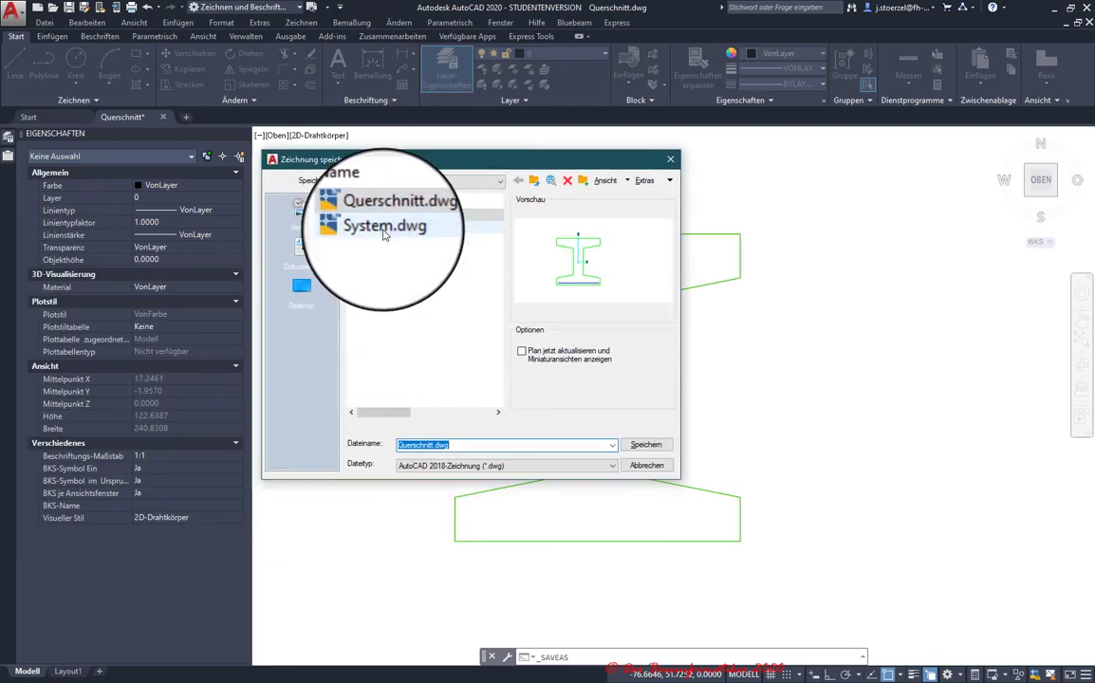
mouse_move(398, 214)
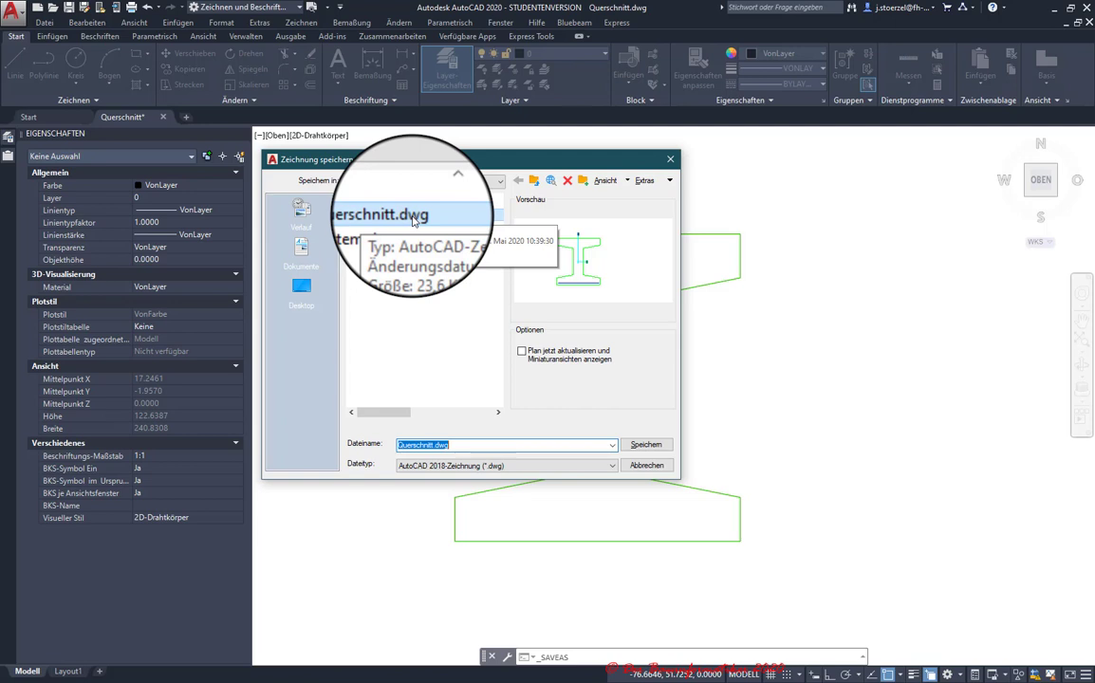
left_click(416, 443)
type("_bereinigt")
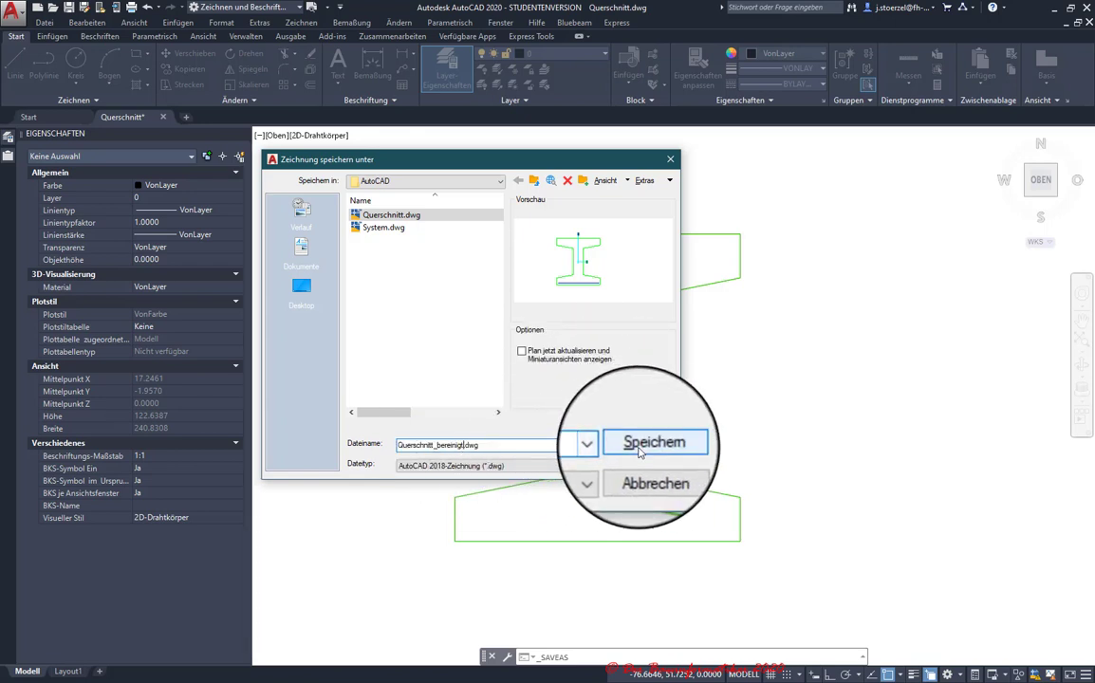
left_click(638, 448)
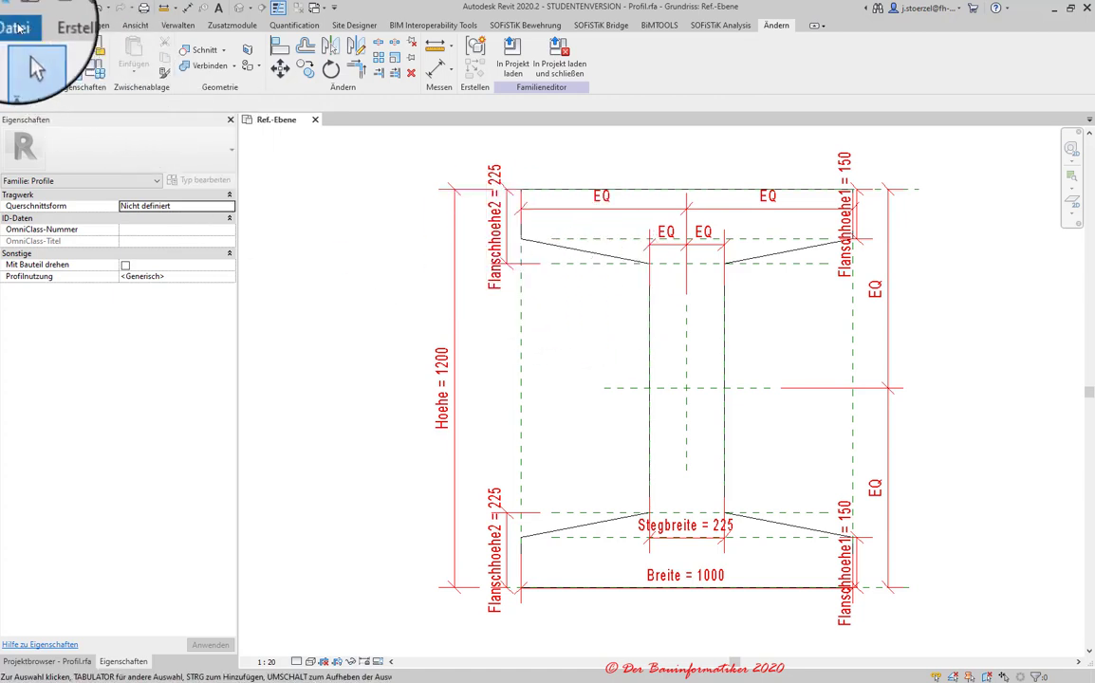
- Start a new family and locate the Profil.rft template in the German template list
left_click(17, 26)
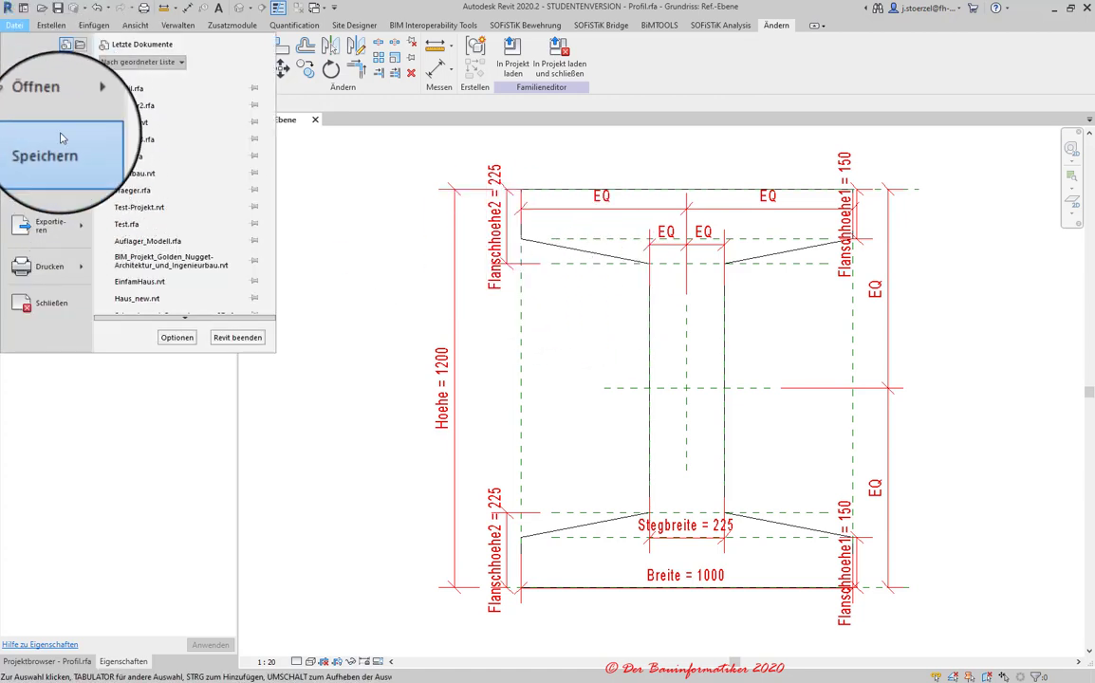
mouse_move(43, 75)
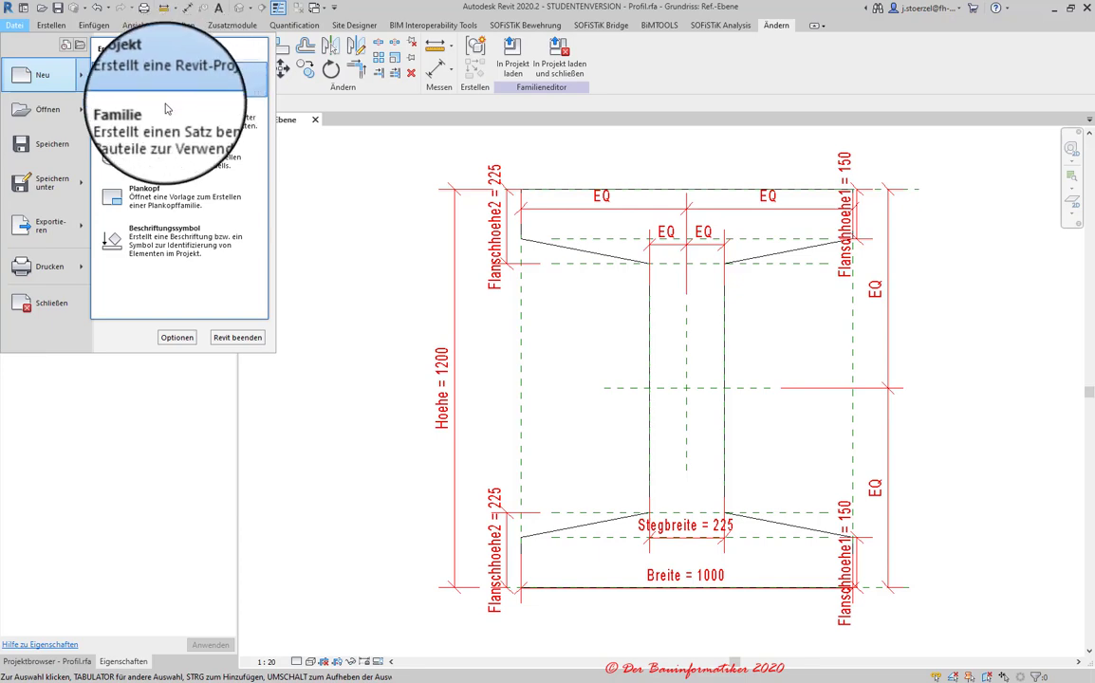
left_click(161, 124)
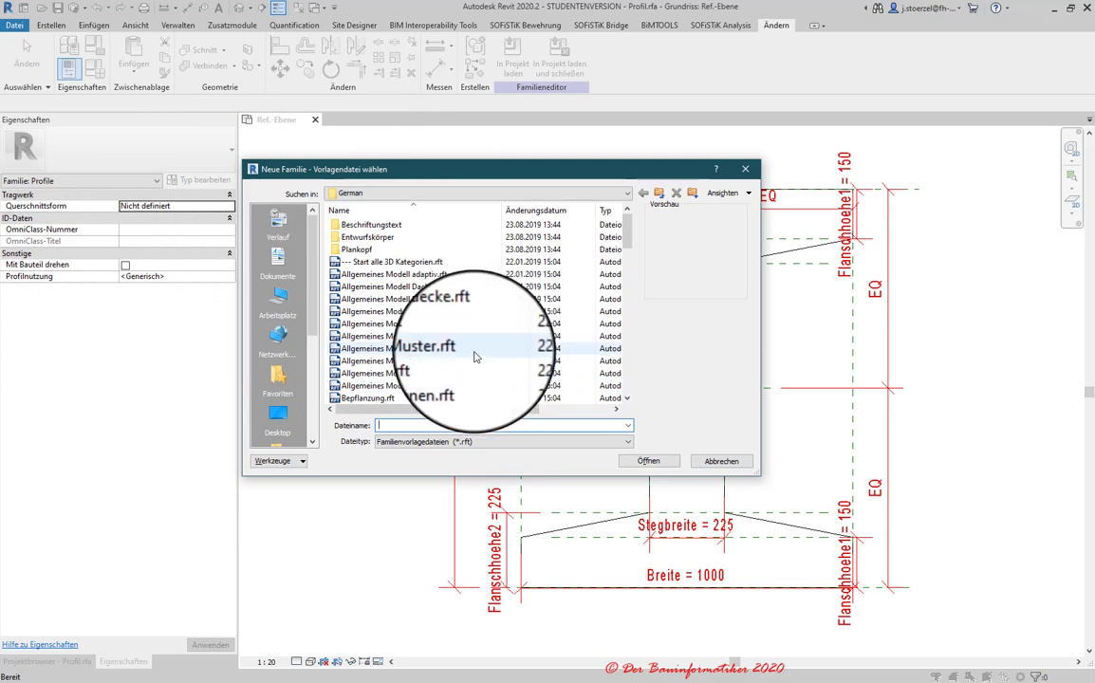
scroll(475, 356, "down", 1)
scroll(475, 357, "down", 1)
scroll(475, 357, "down", 2)
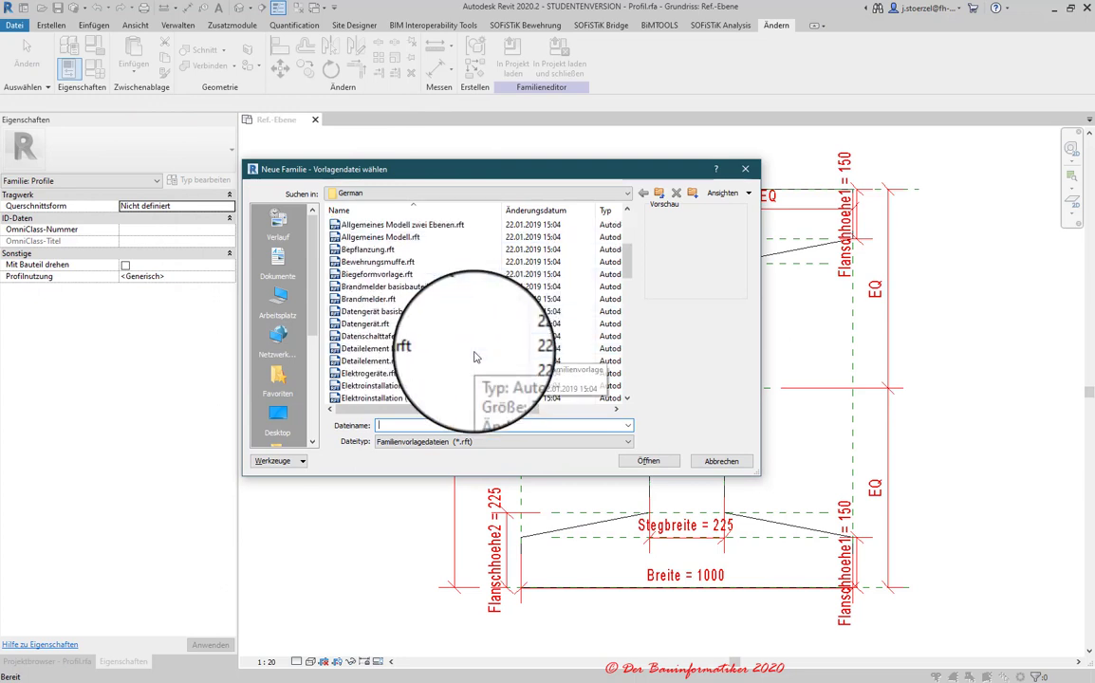
scroll(476, 356, "down", 1)
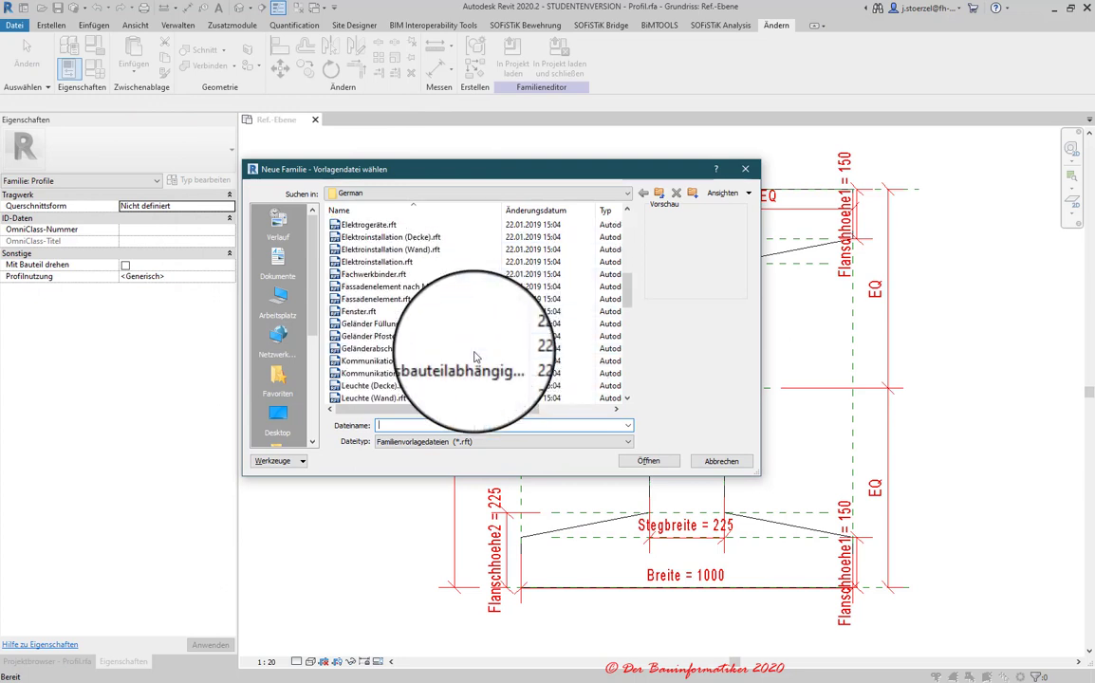
scroll(476, 356, "down", 2)
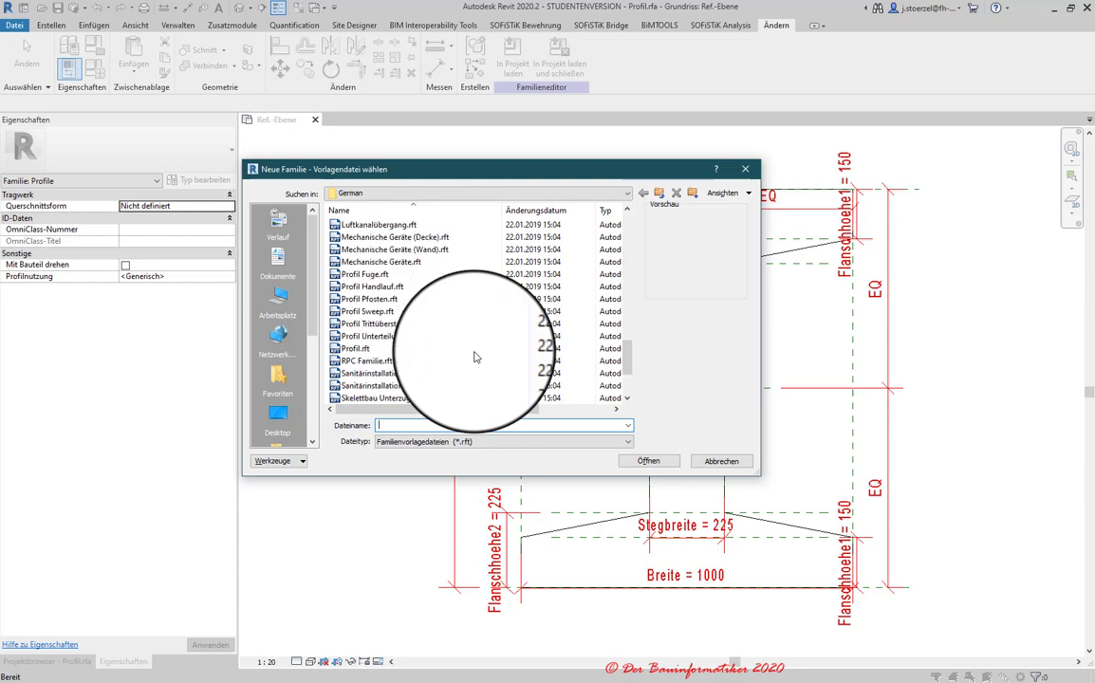
left_click(354, 348)
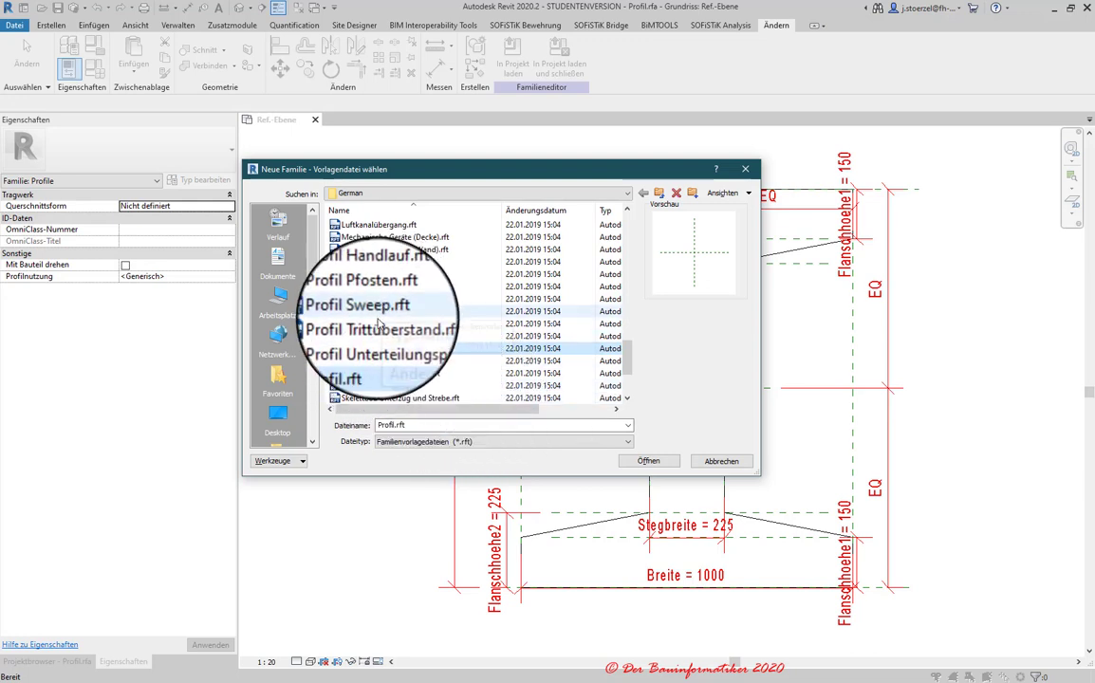
double_click(368, 350)
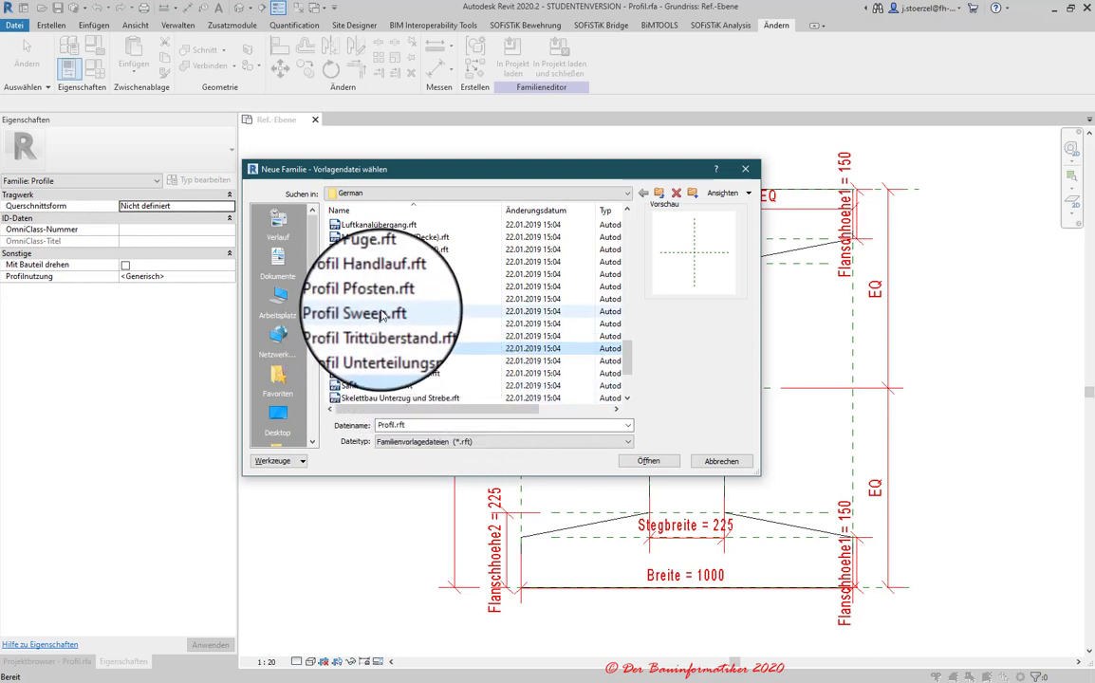
- Compare the Profil Sweep, Trittüberstand, Handlauf and Fuge templates, then create the family from Profil.rft
left_click(380, 313)
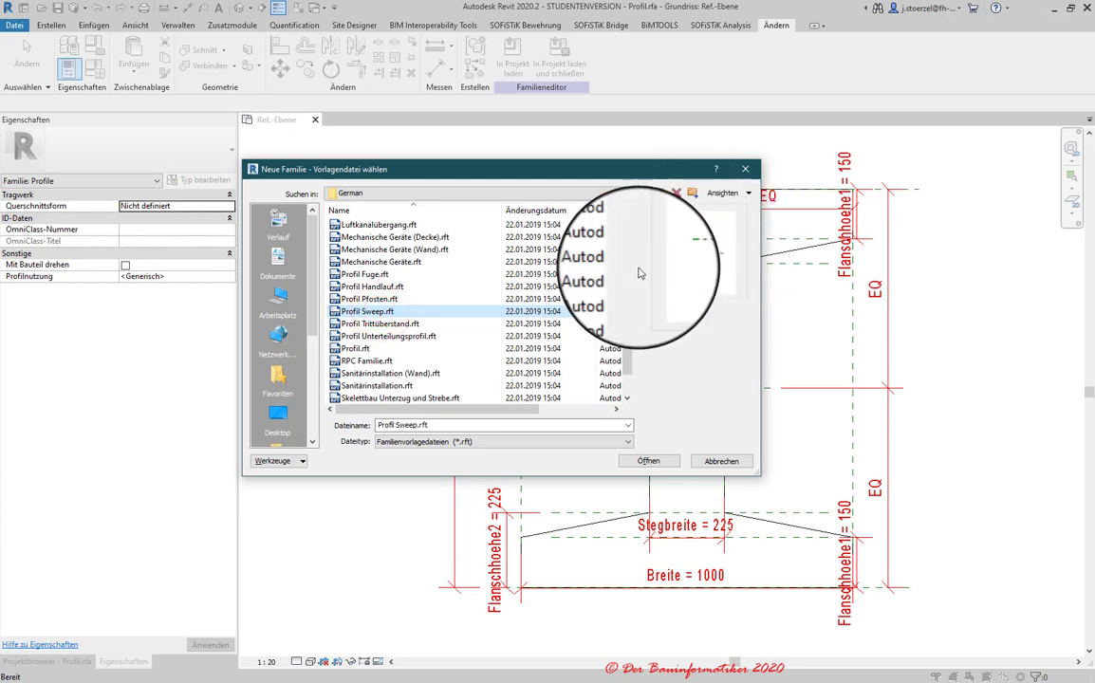
left_click(362, 349)
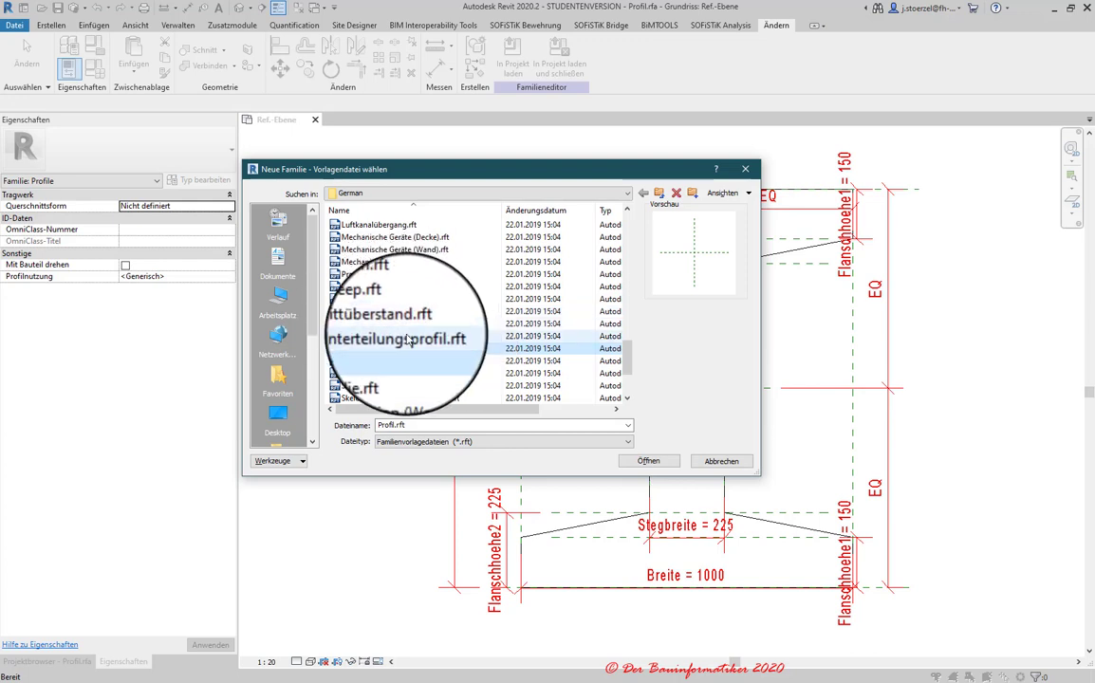
left_click(399, 327)
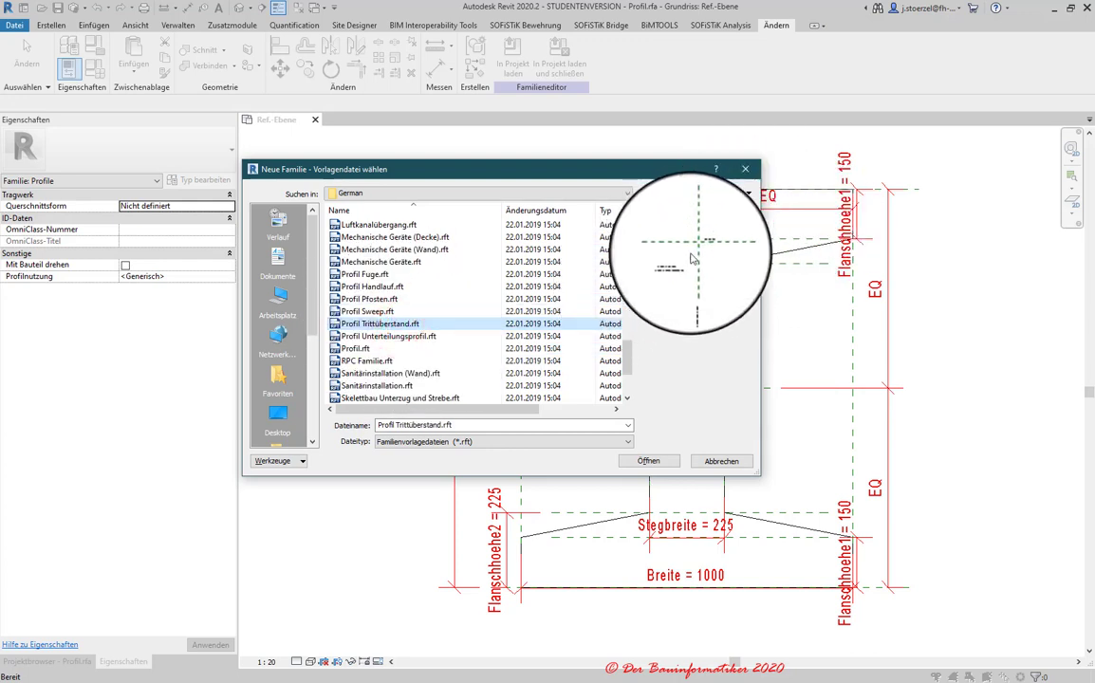
left_click(381, 312)
left_click(378, 286)
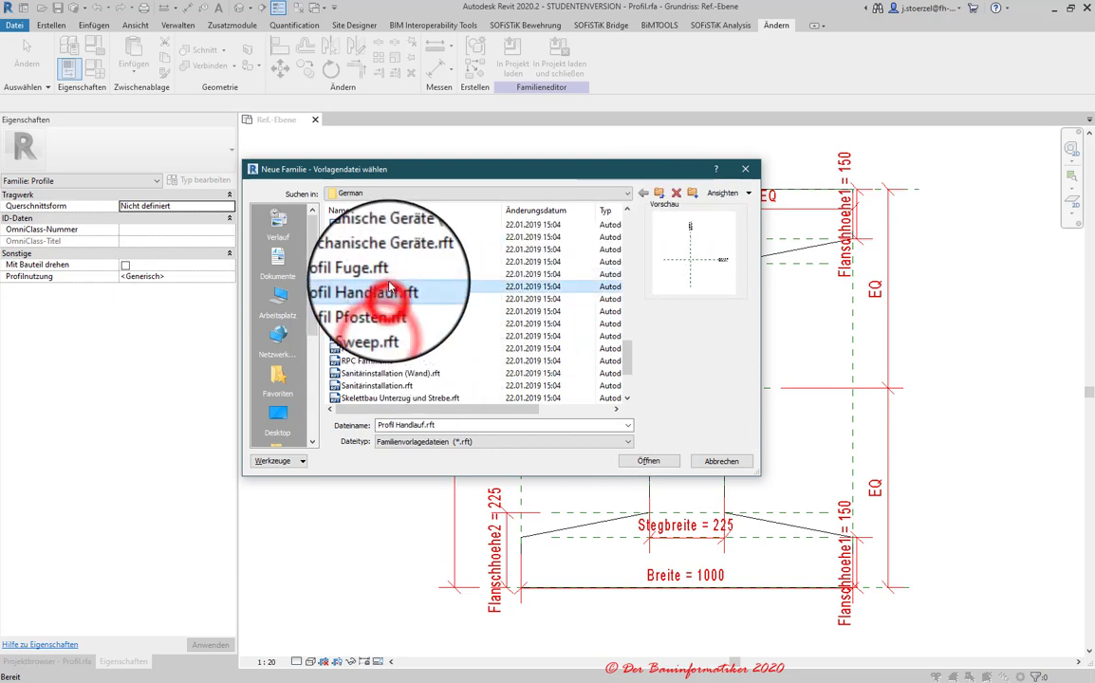
left_click(389, 275)
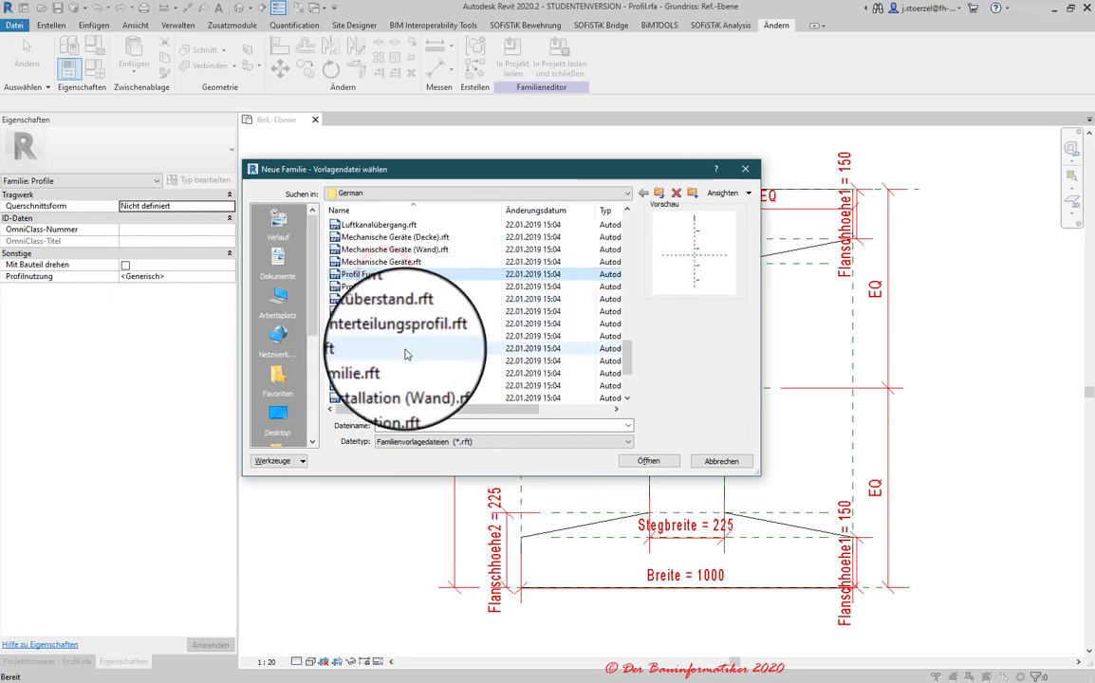
left_click(364, 348)
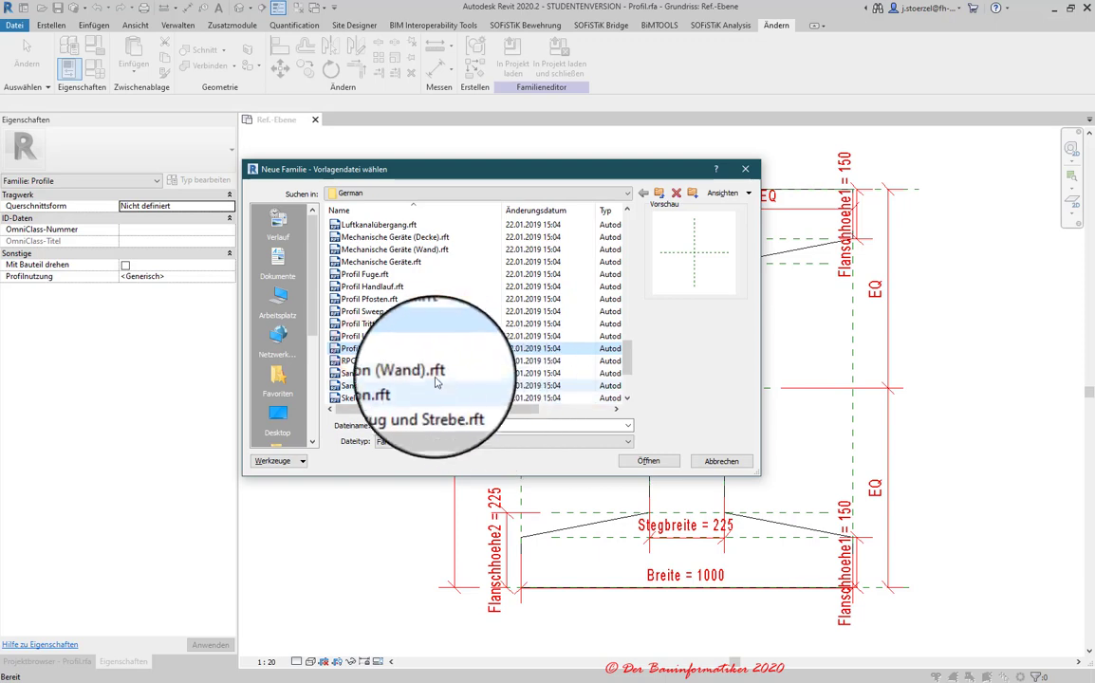
left_click(652, 464)
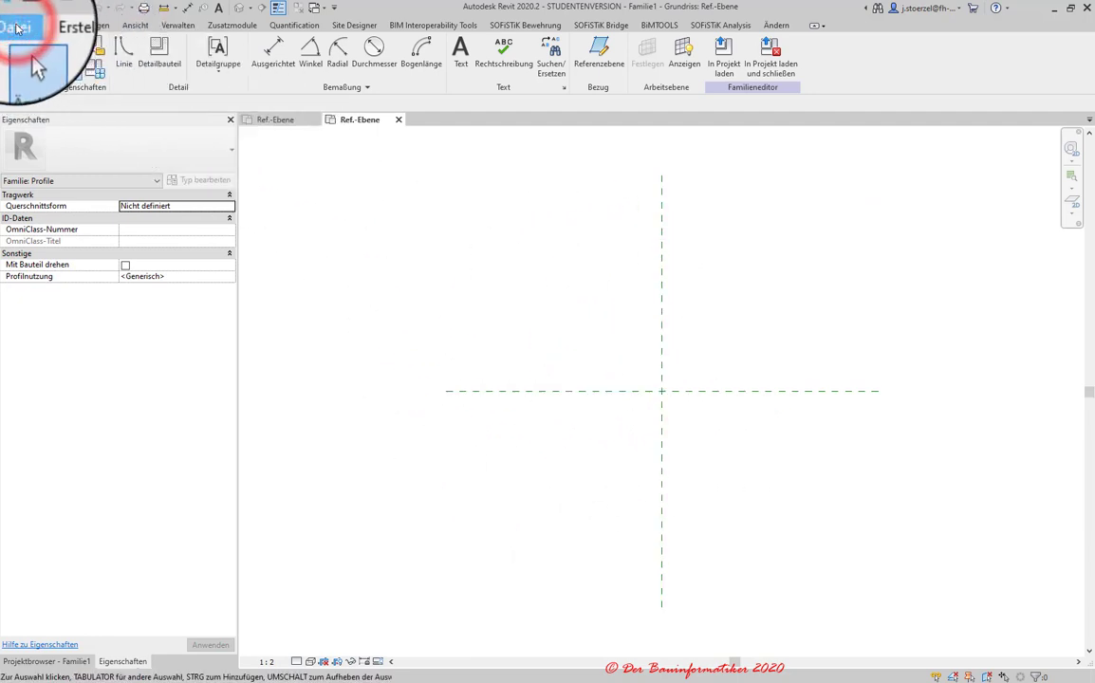
- Save the family to the Betonbauprojekt\Revit\Familien folder
left_click(16, 27)
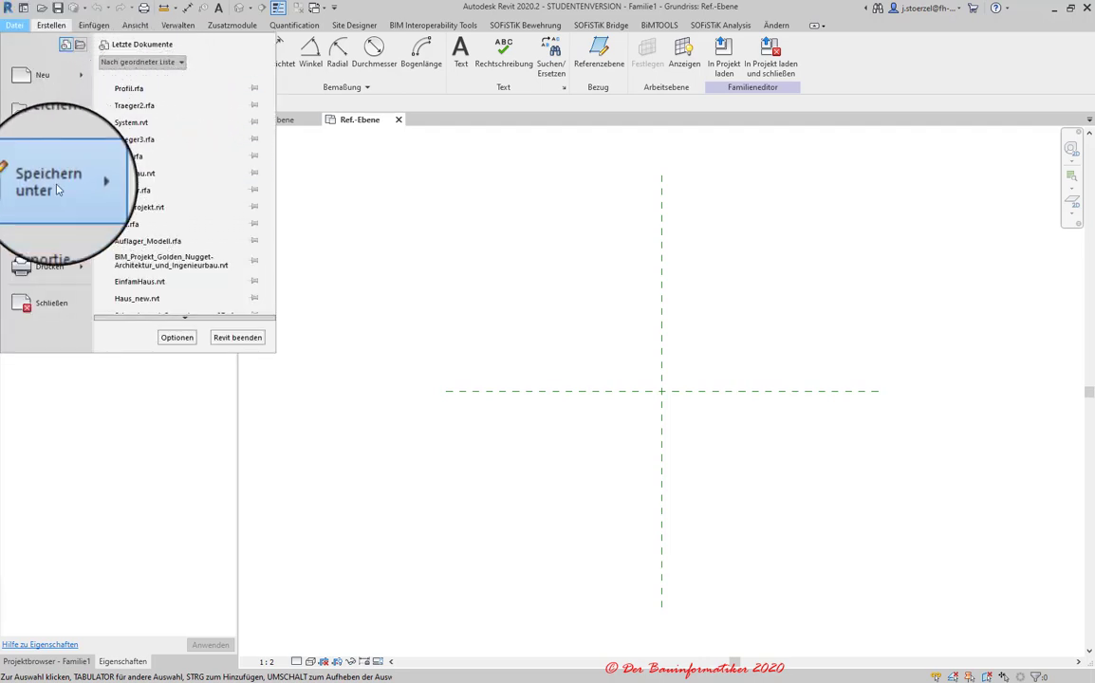
mouse_move(45, 182)
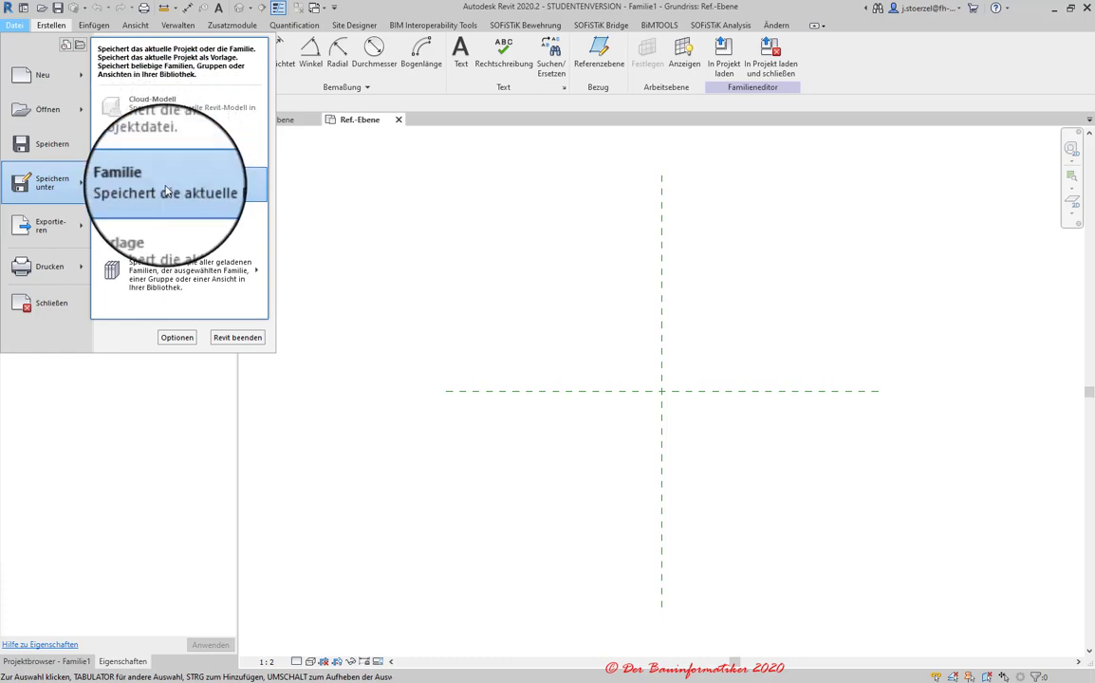
left_click(170, 183)
left_click(266, 385)
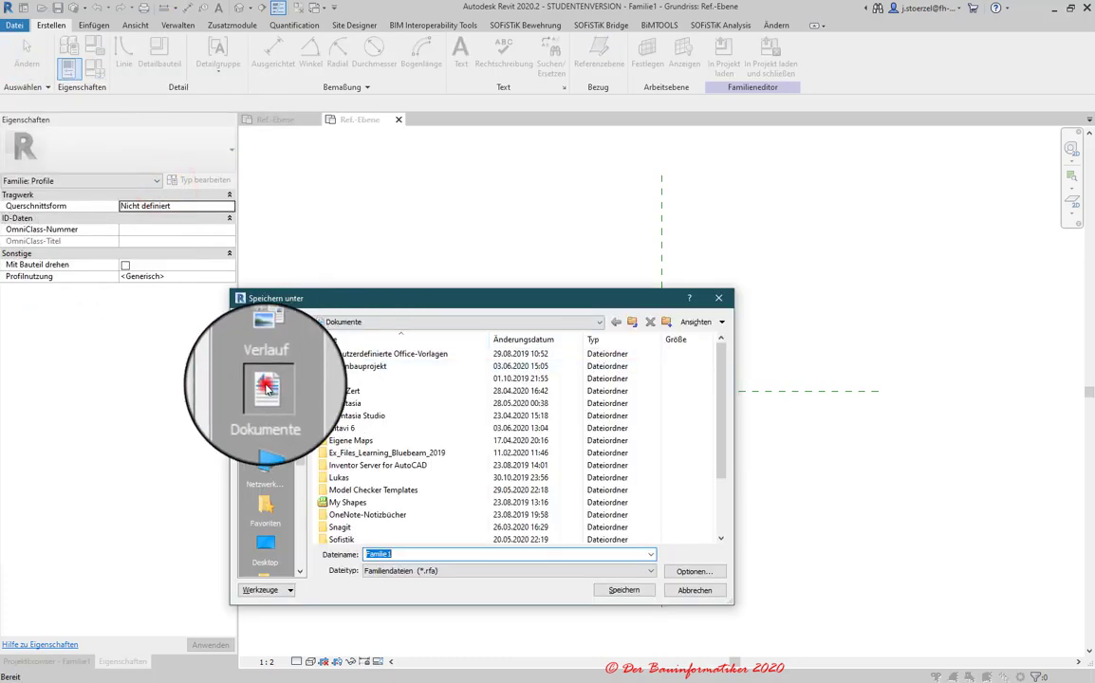
double_click(372, 366)
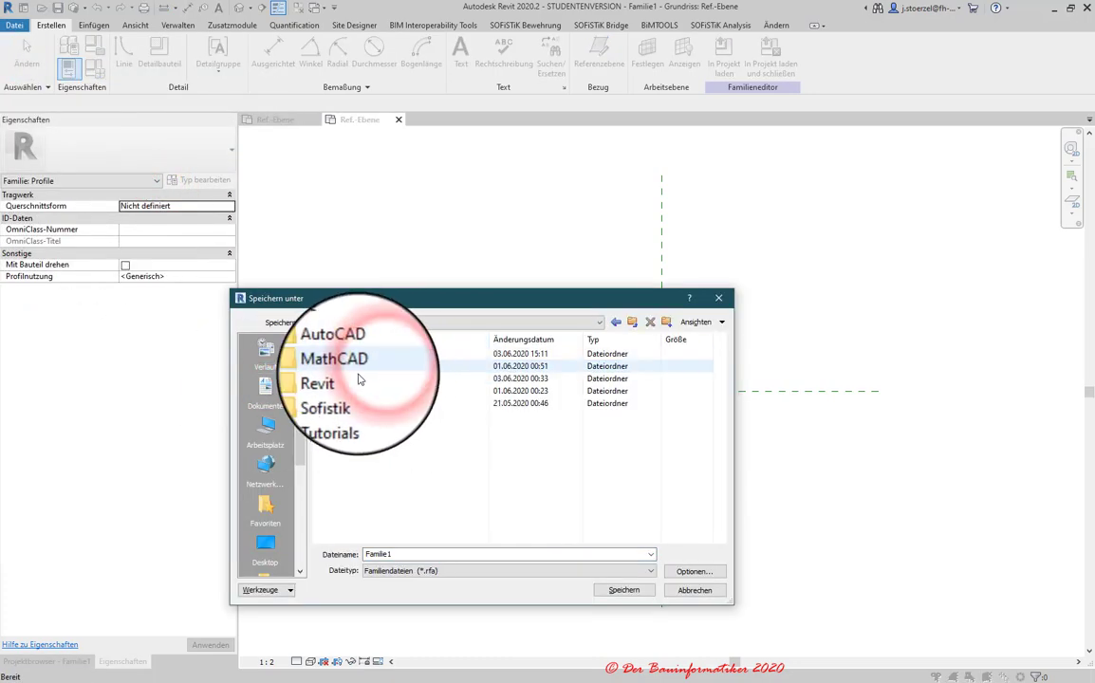
double_click(345, 380)
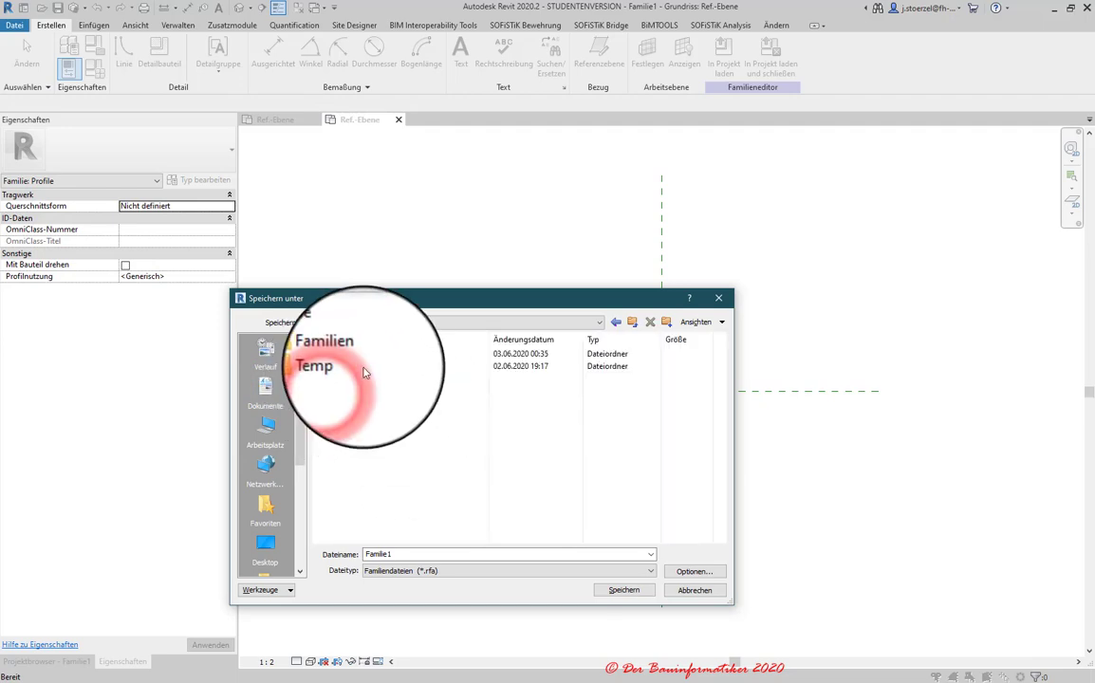
double_click(348, 354)
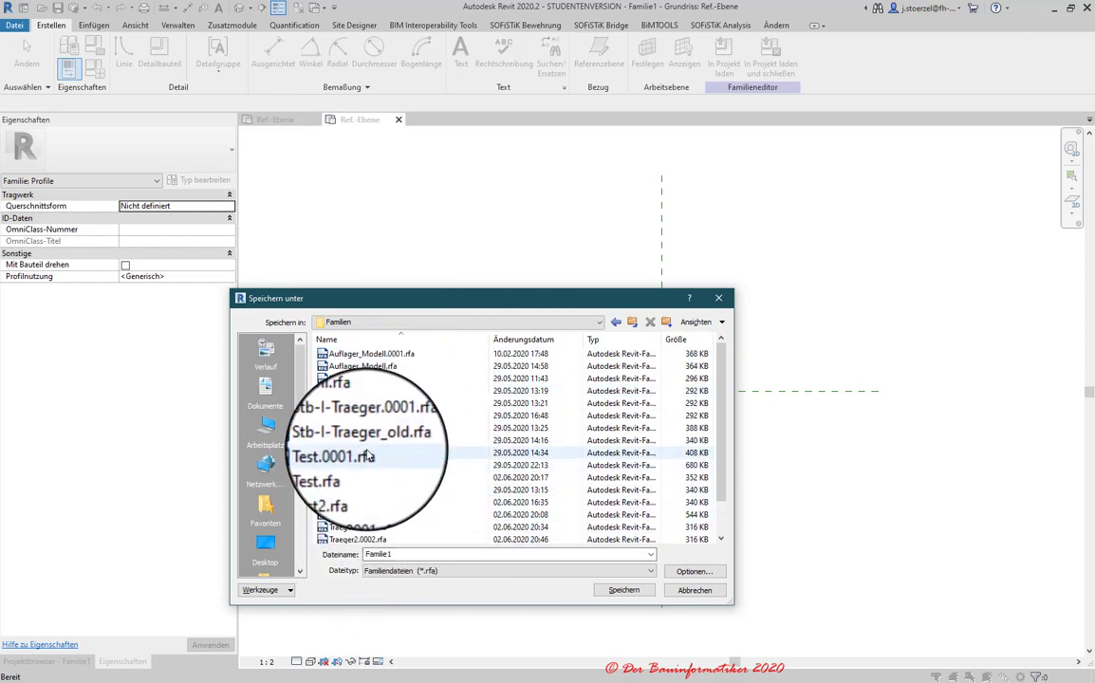
- Name the family file STB-I-Profil.rfa and save it
left_click(354, 421)
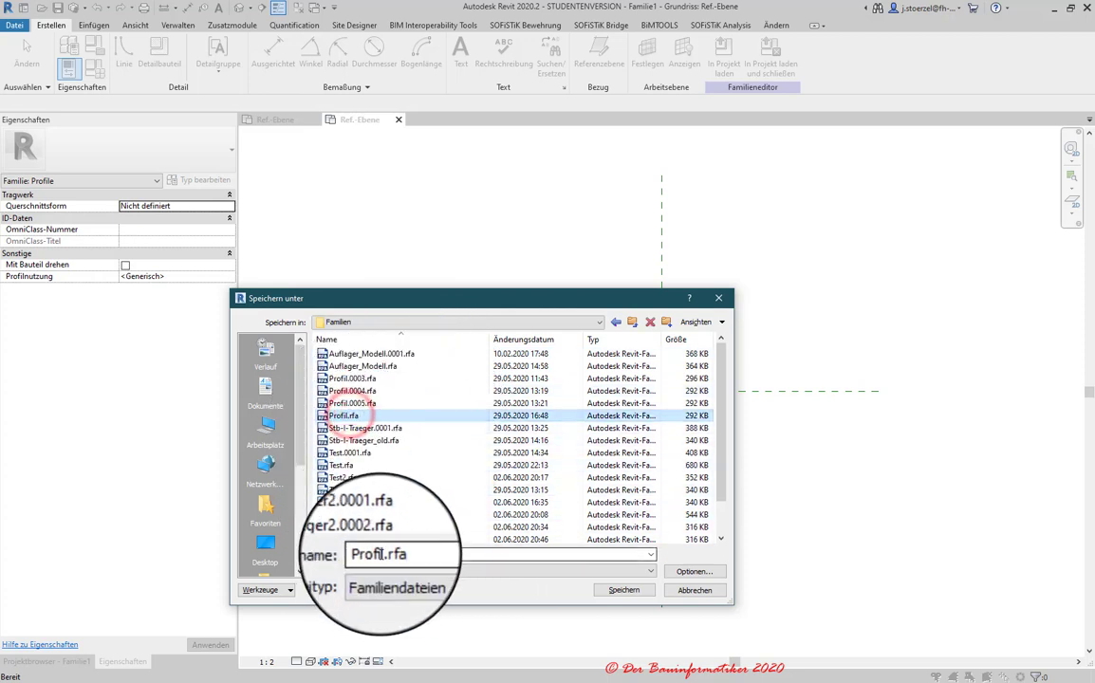
double_click(383, 555)
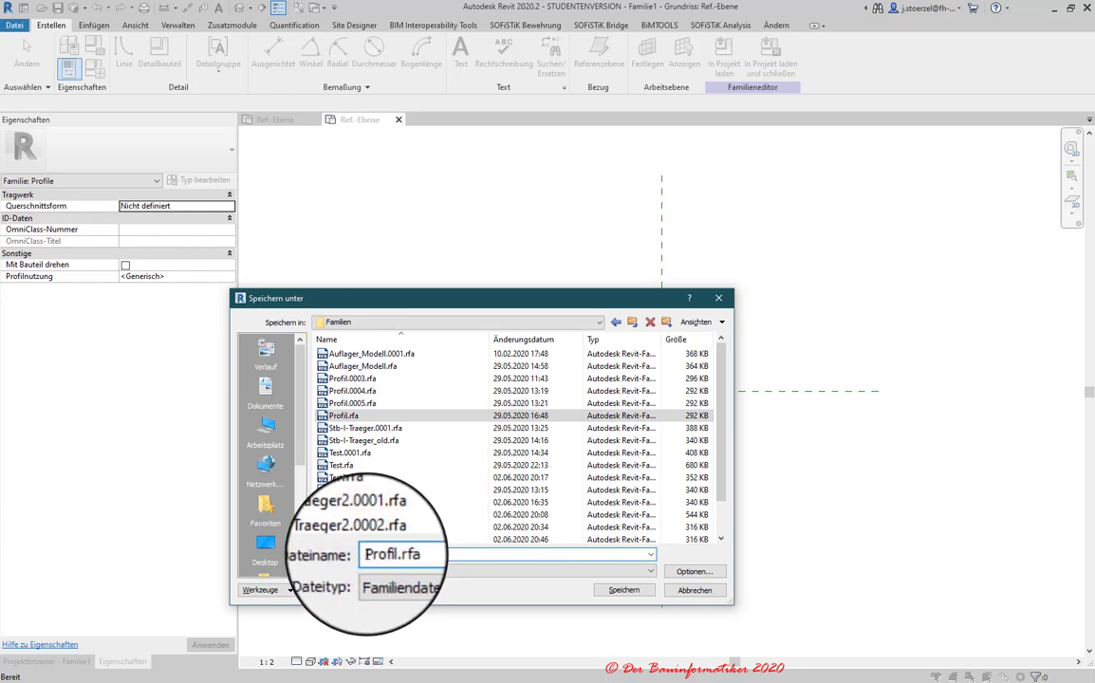
left_click(403, 554)
type("I-STB-")
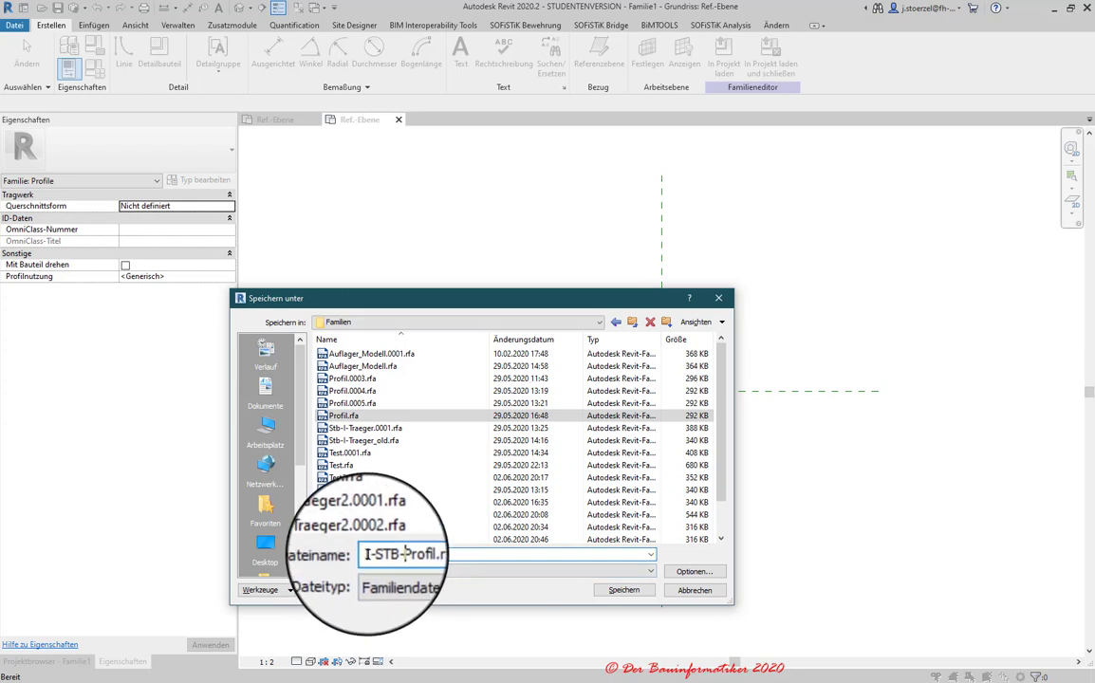
left_click(370, 555)
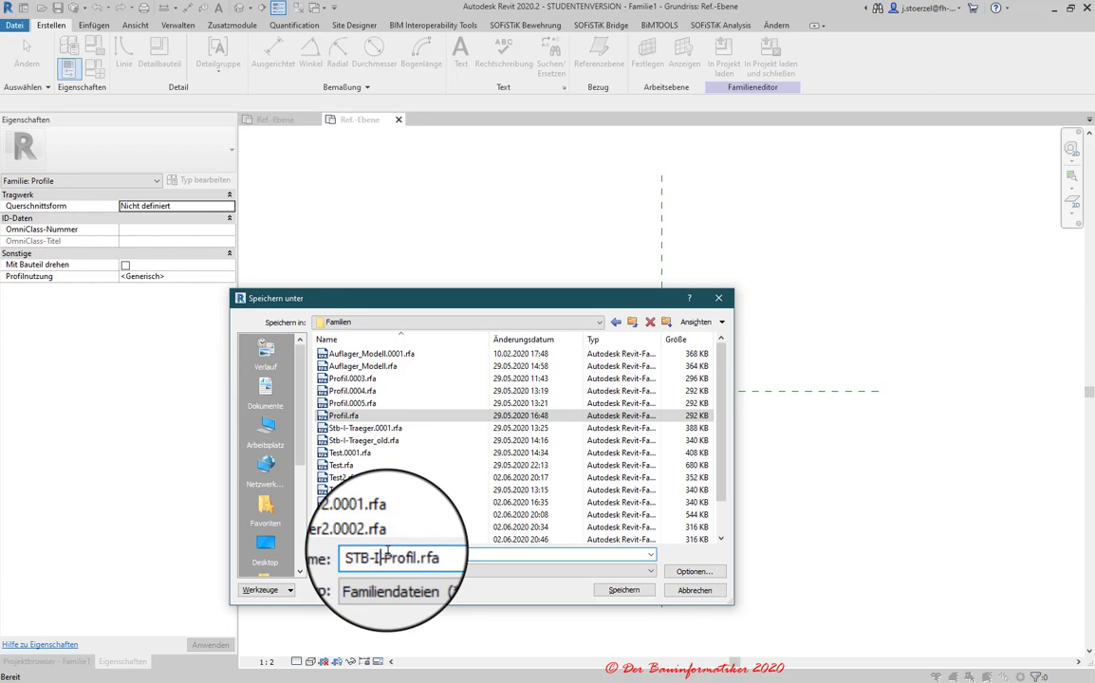
left_click(476, 555)
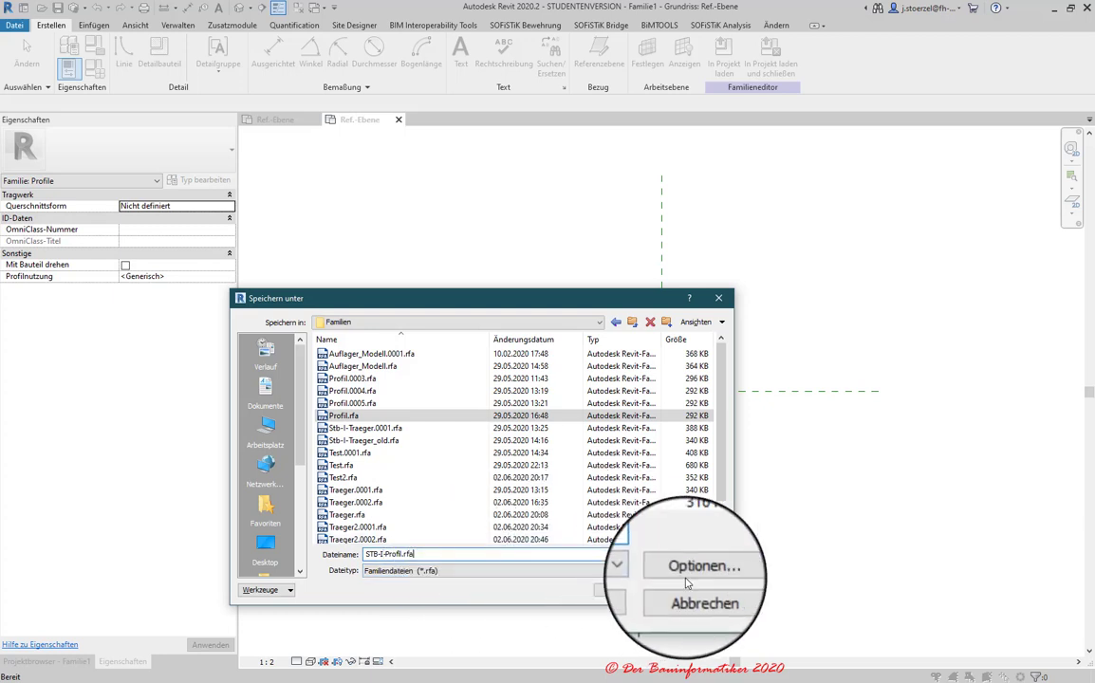
left_click(623, 591)
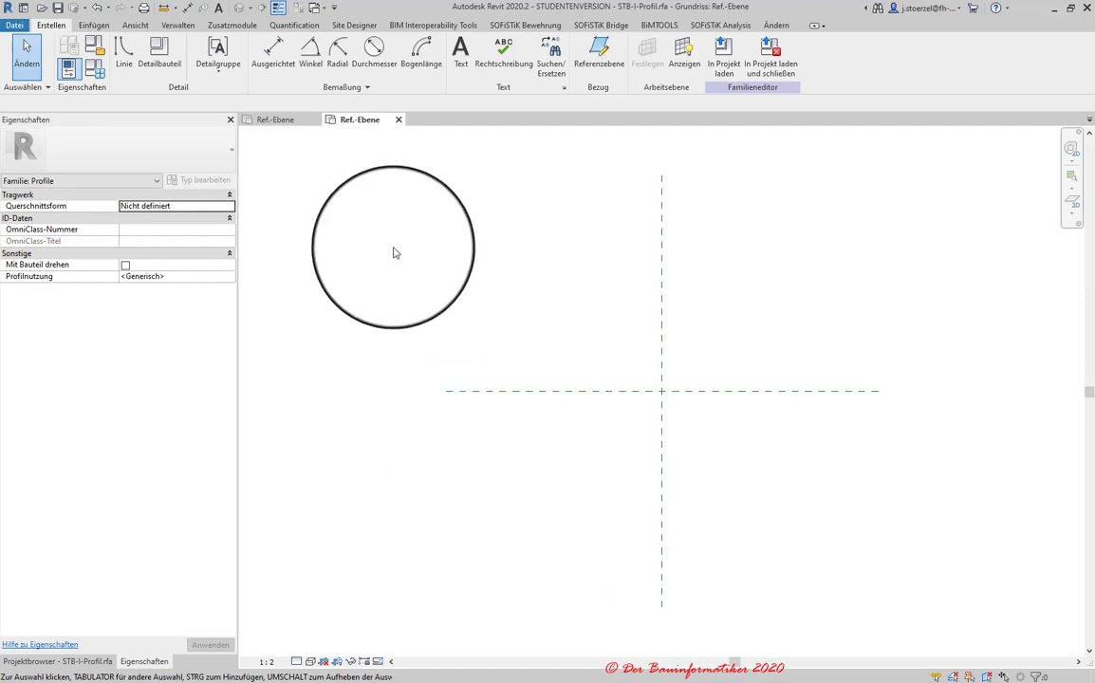
- In Projekteinheiten, format Länge as Zentimeter with 1 decimal, zero suppression and digit grouping
left_click(178, 25)
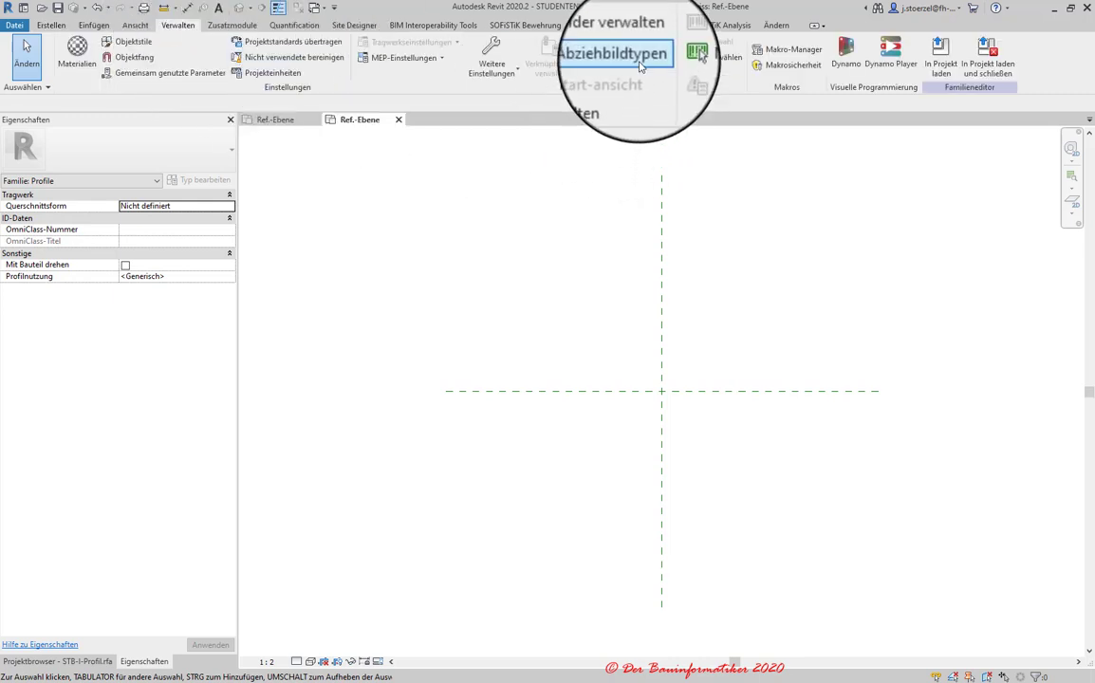
left_click(266, 73)
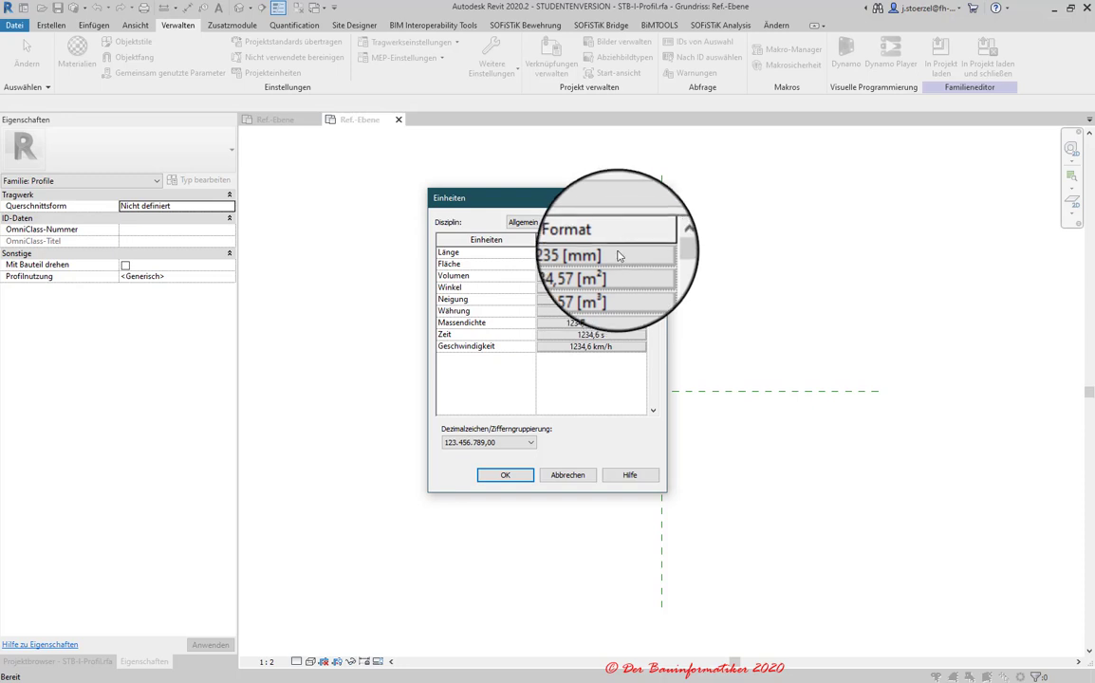
left_click(618, 255)
left_click(568, 278)
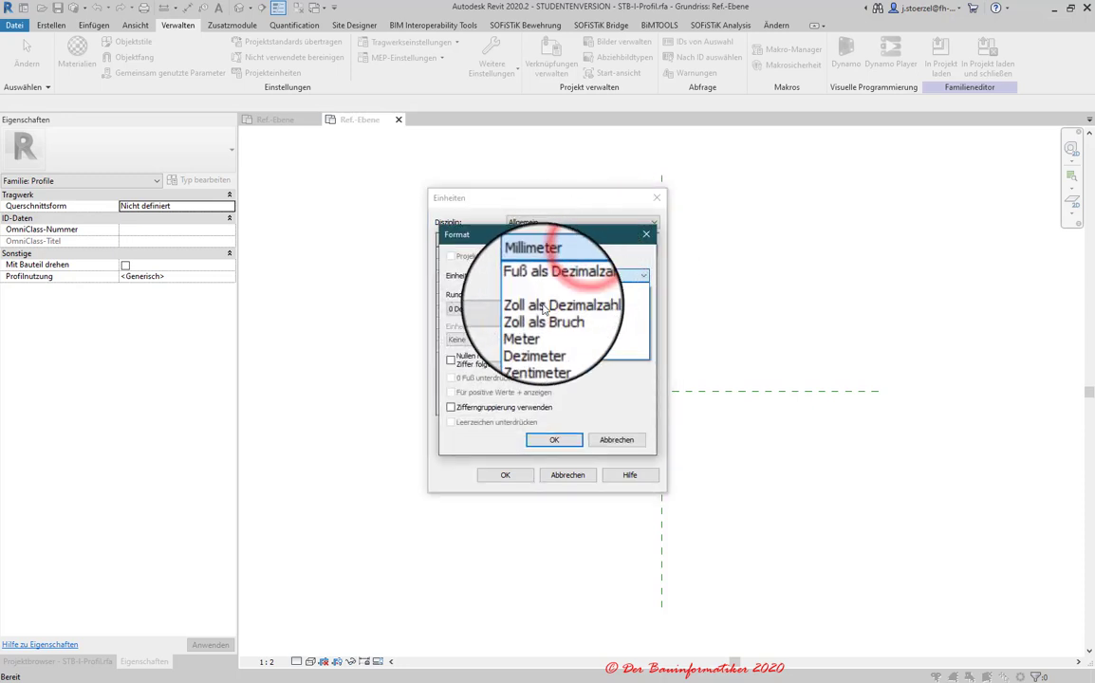
left_click(550, 341)
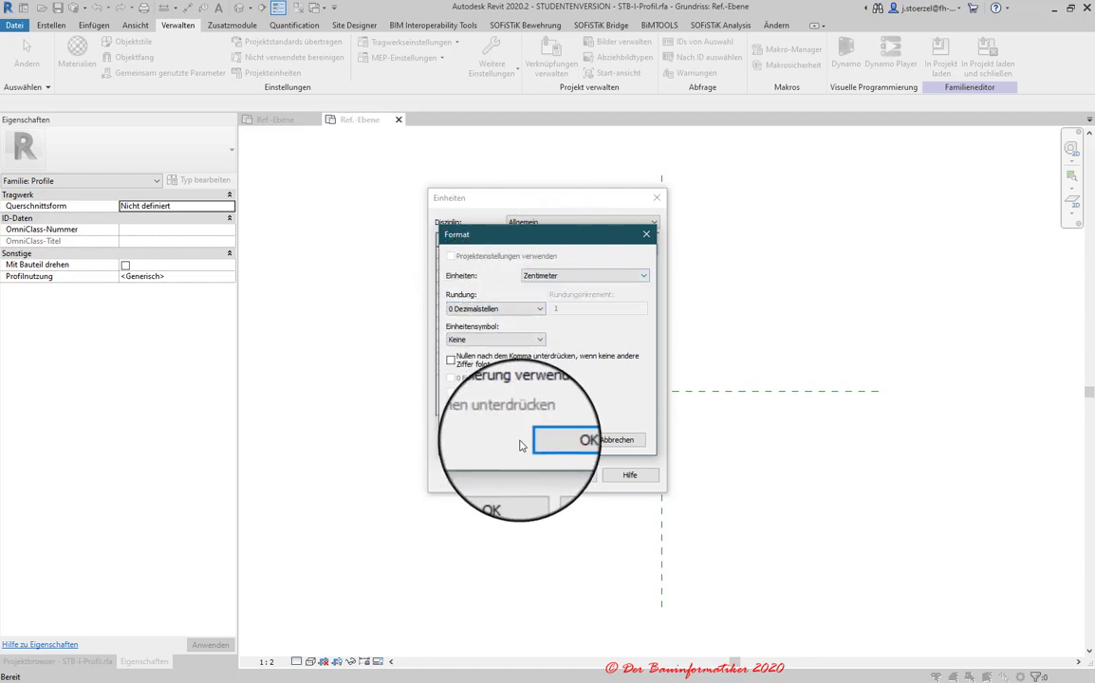
left_click(494, 319)
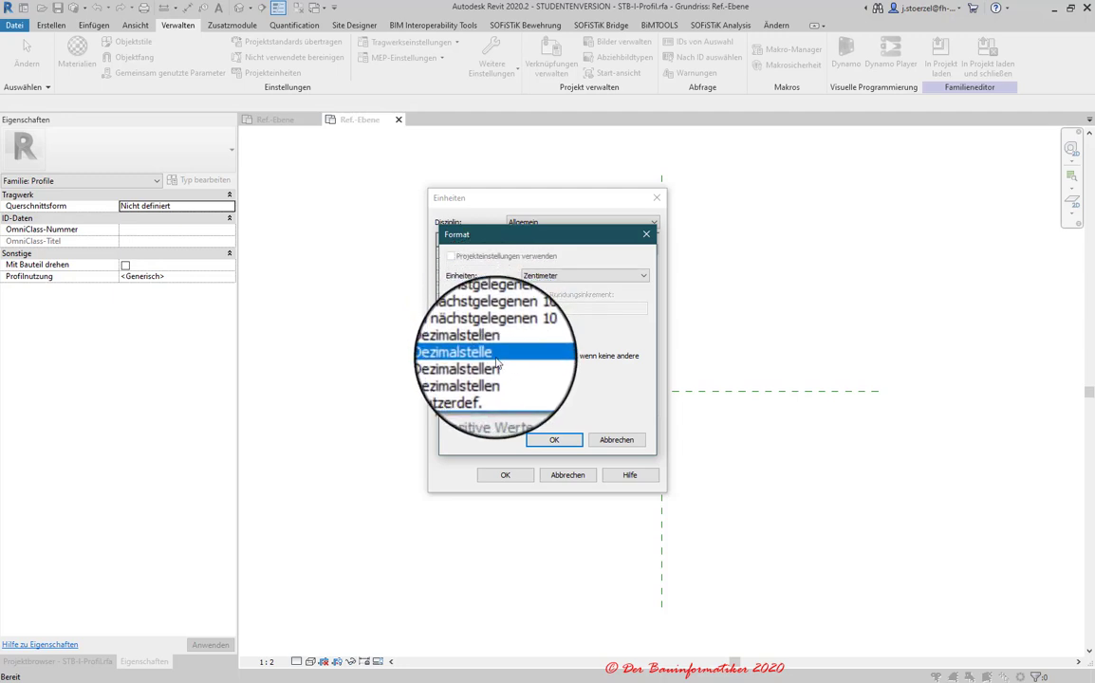
left_click(498, 357)
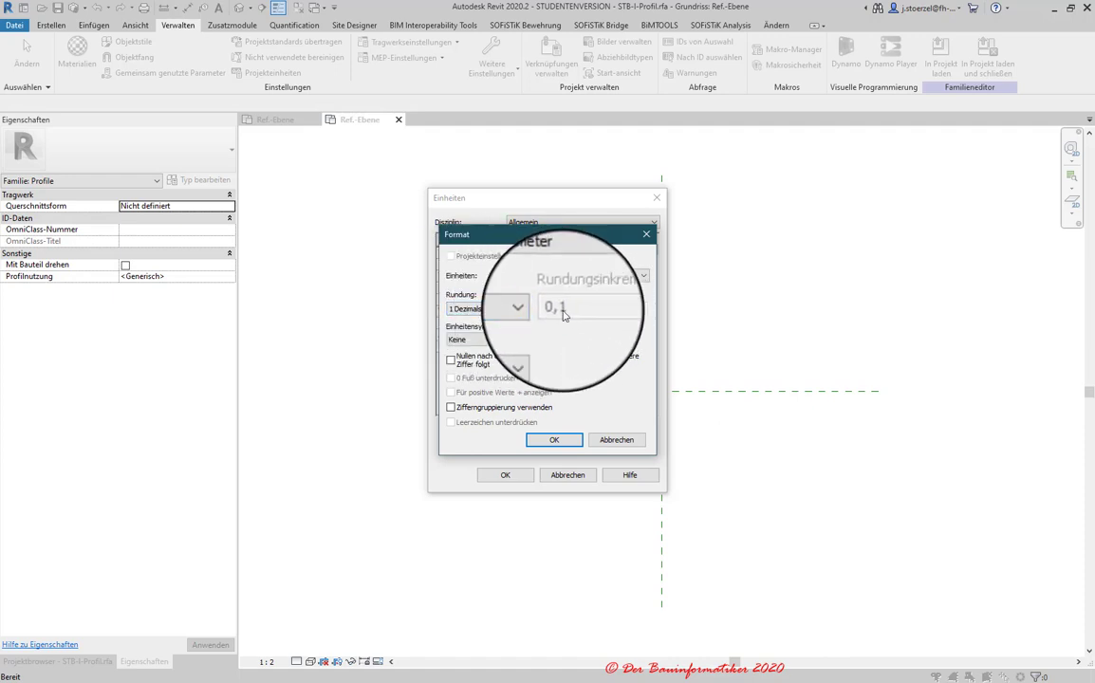
left_click(449, 361)
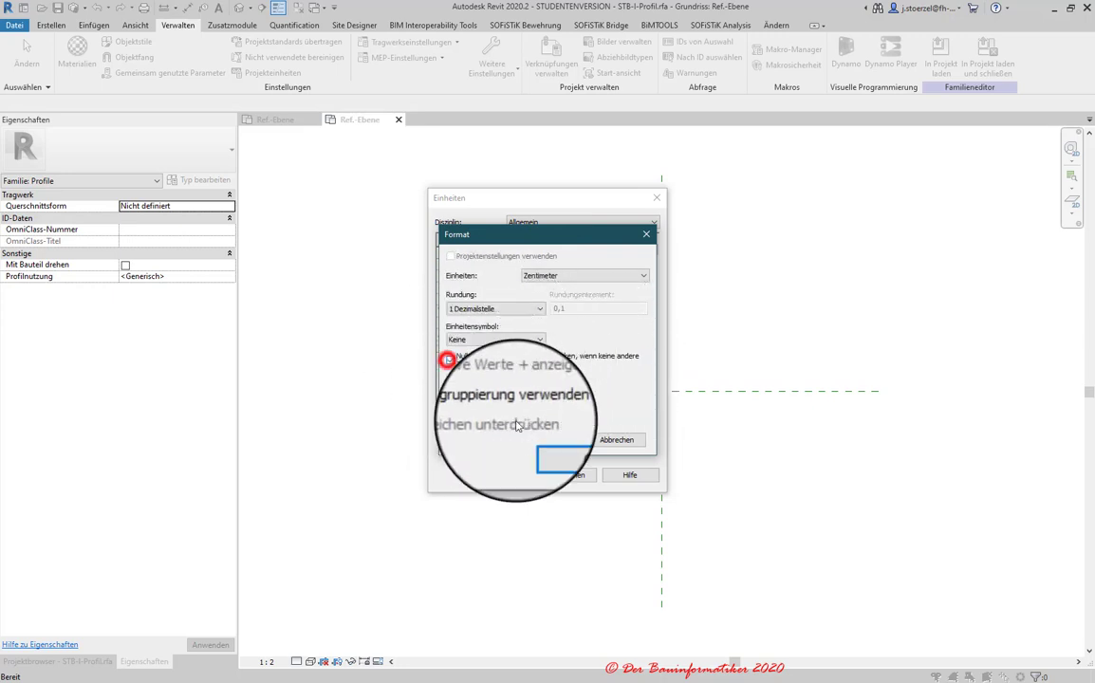
left_click(450, 407)
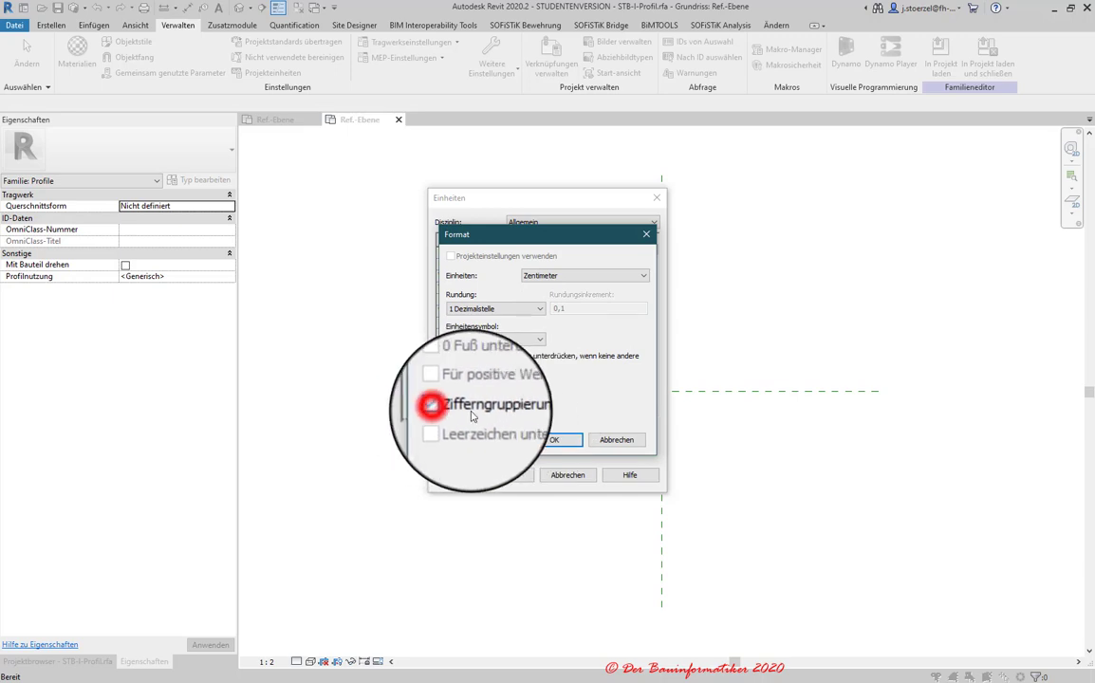
left_click(554, 439)
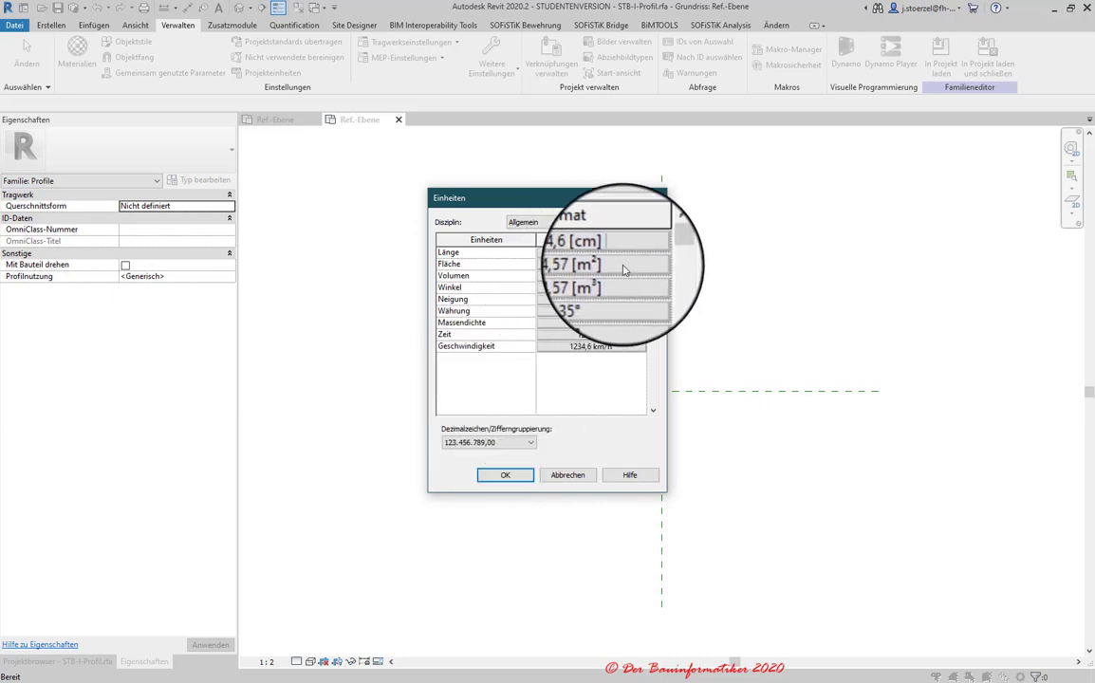
- Switch the Fläche format to Quadratzentimeter and close the Einheiten dialog with OK
left_click(624, 268)
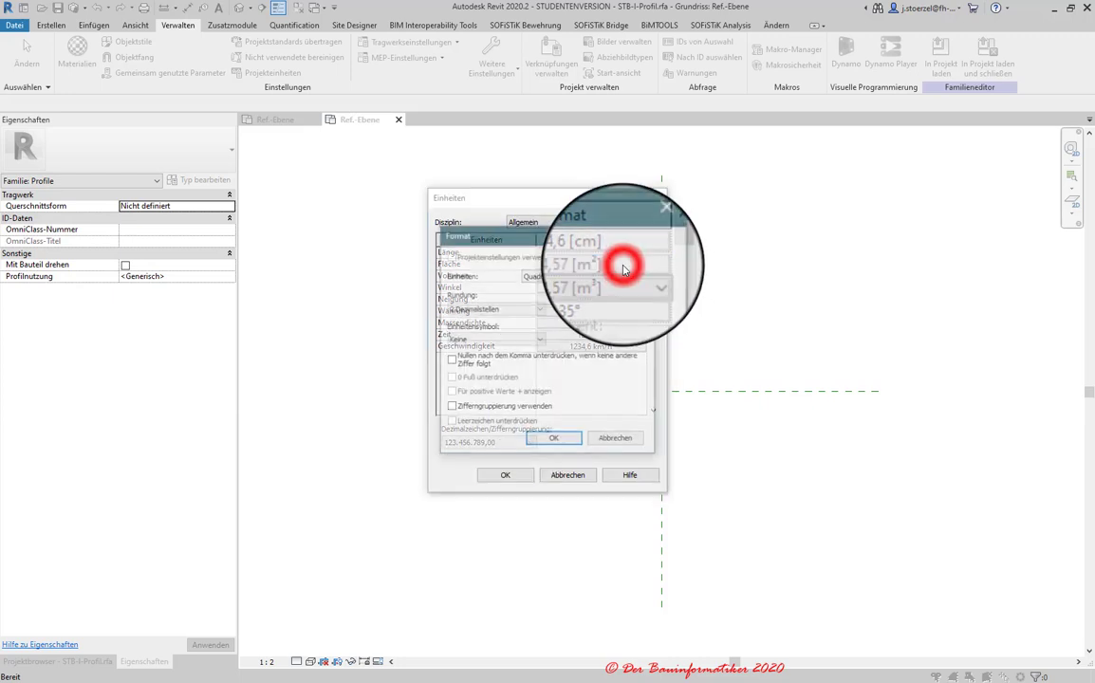
left_click(558, 282)
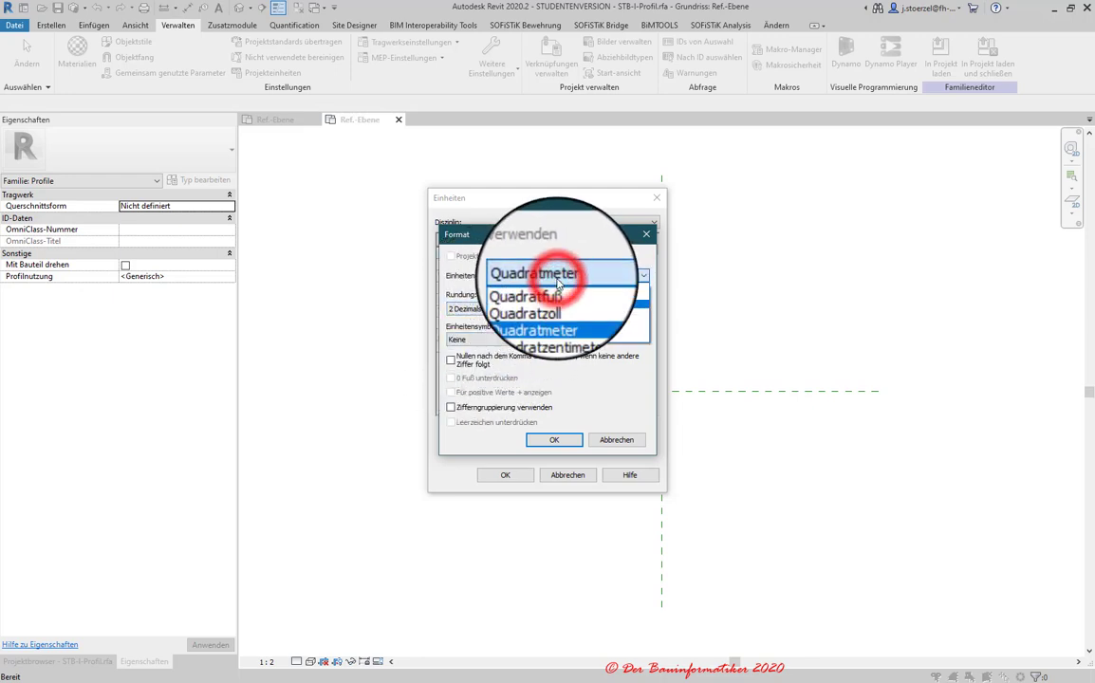
left_click(578, 311)
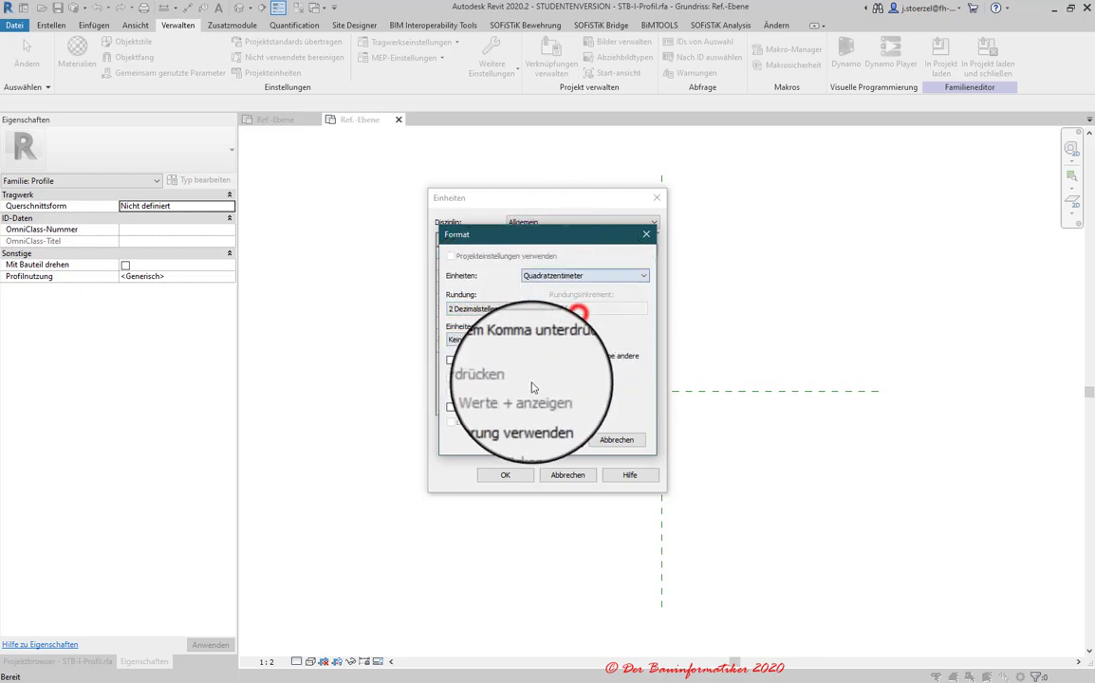
left_click(558, 439)
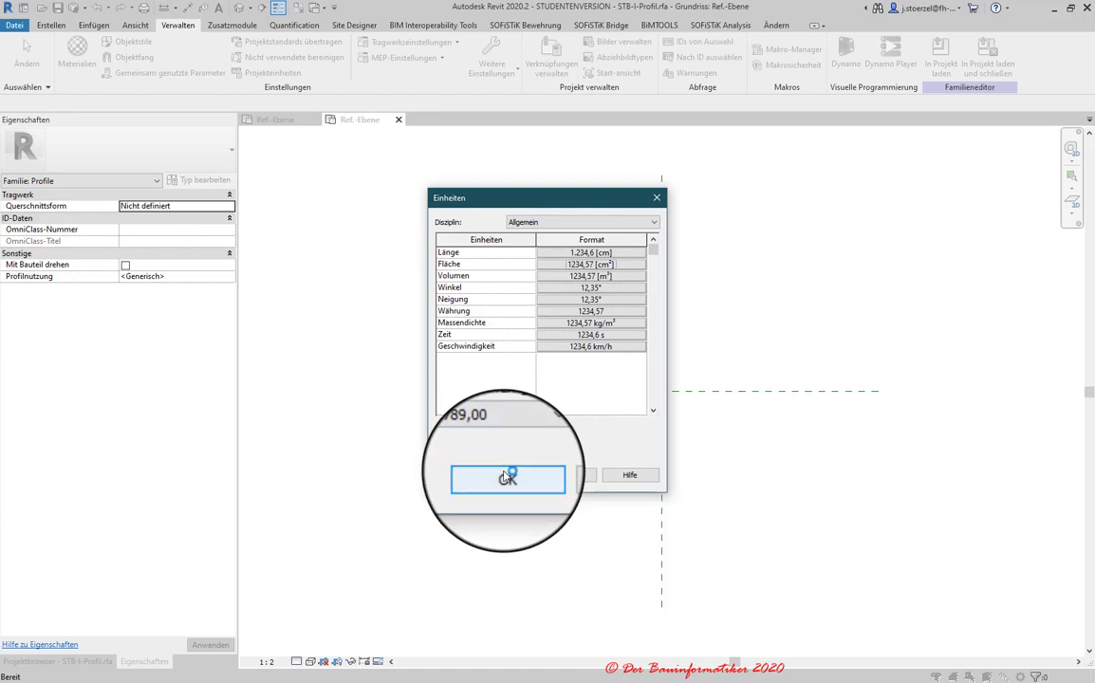
left_click(506, 477)
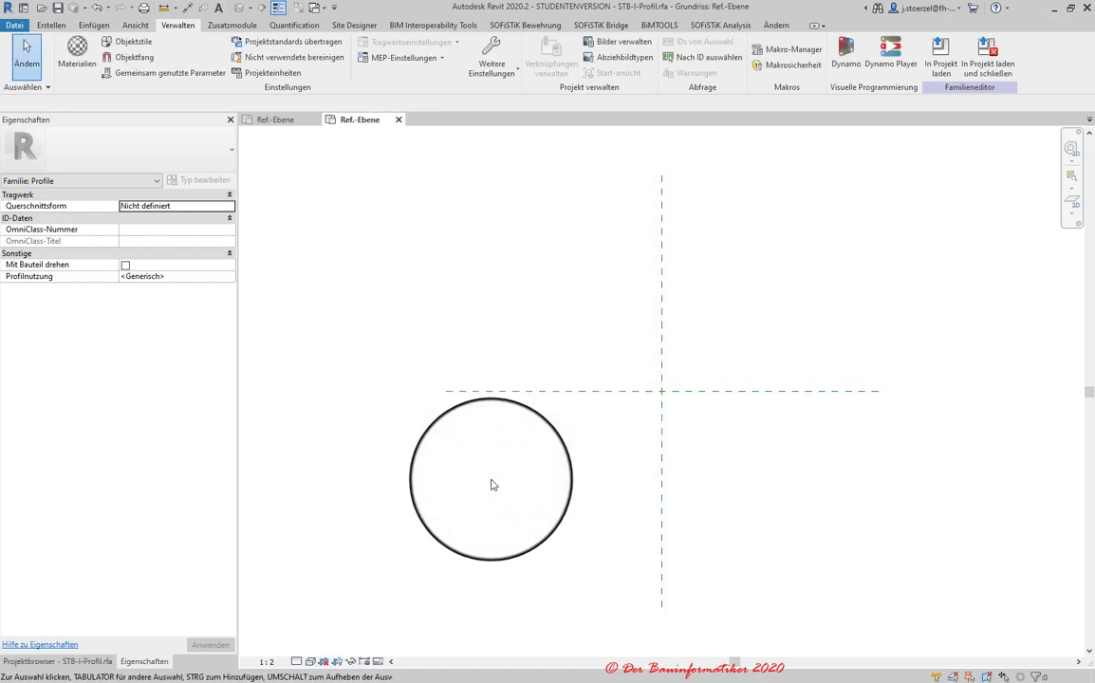
left_click_drag(491, 482, 521, 276)
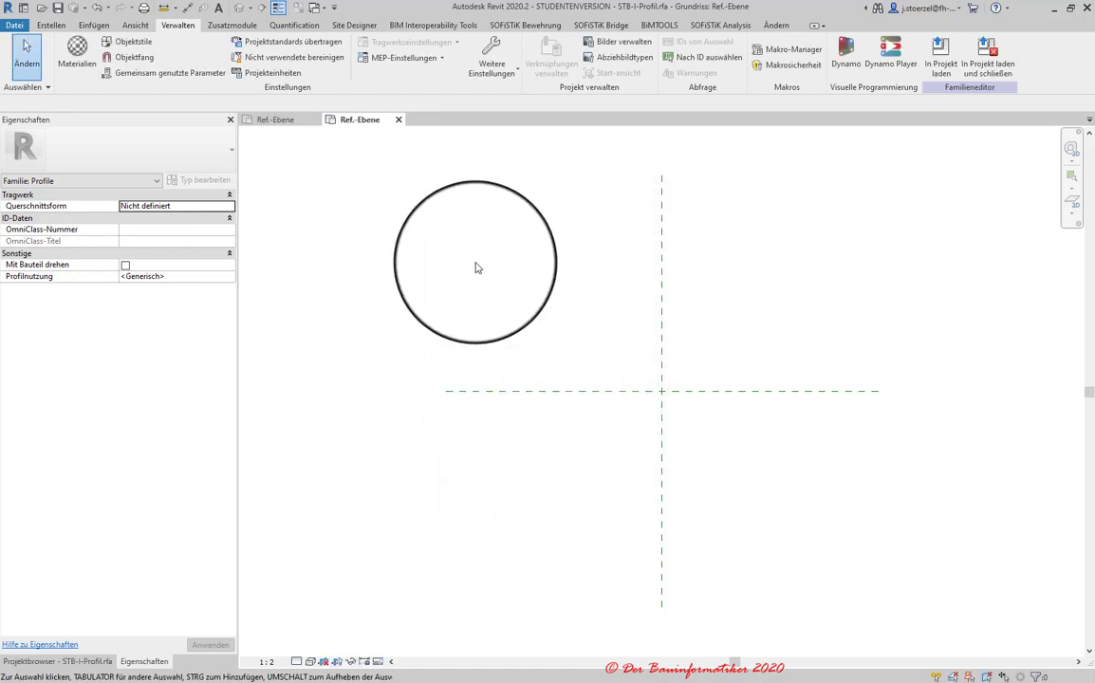
middle_click_drag(520, 276, 494, 290)
mouse_move(494, 291)
left_mouse_down()
mouse_move(480, 318)
mouse_move(588, 313)
left_mouse_up()
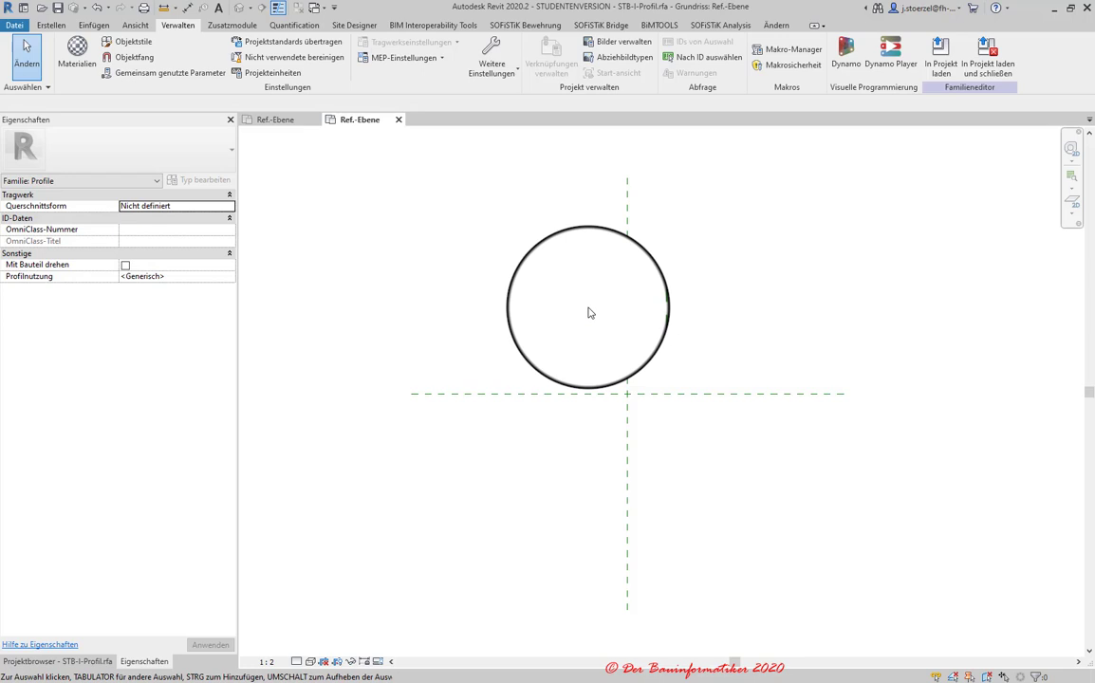
left_click_drag(588, 313, 175, 60)
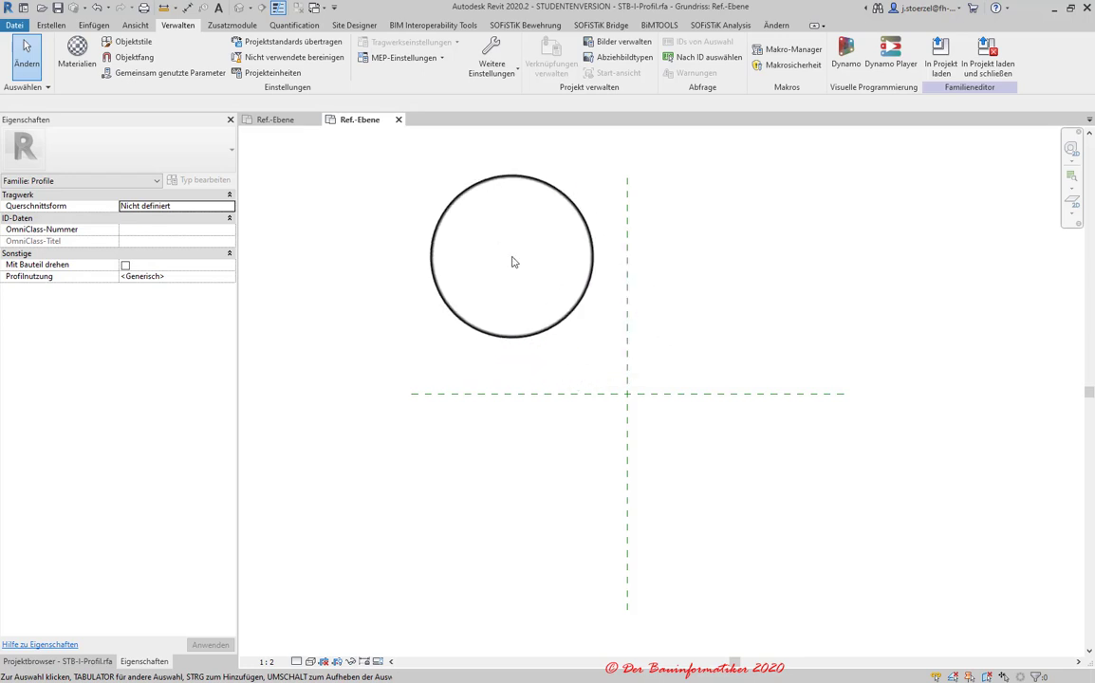
- Launch CAD importieren from the Einfügen tab
left_click(91, 28)
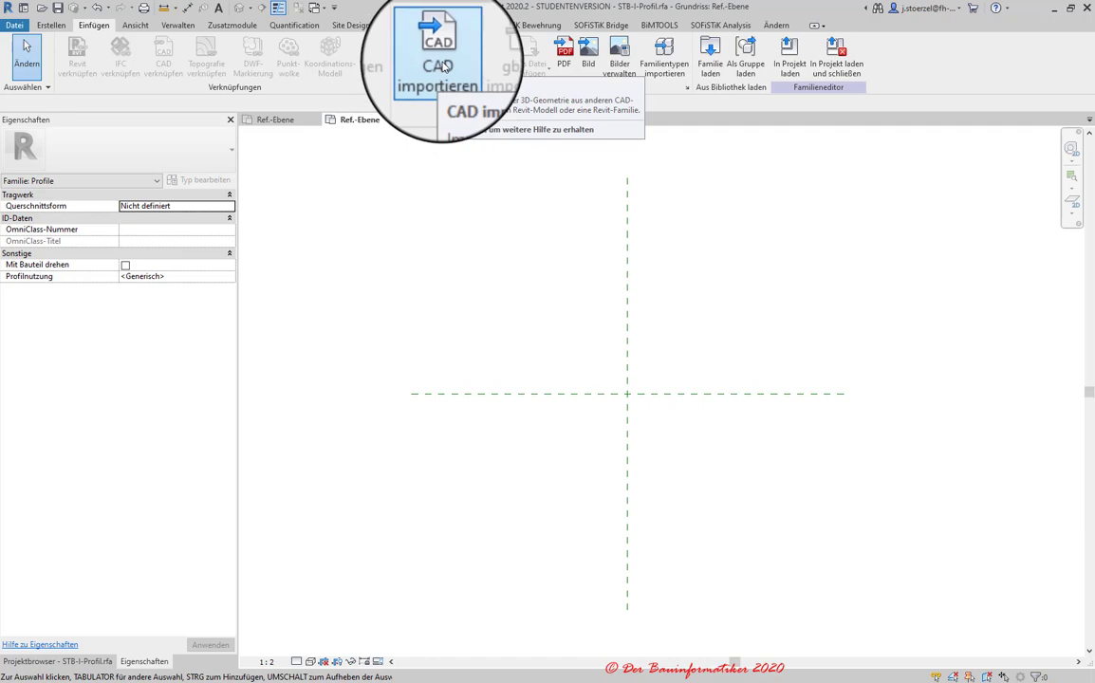
left_click(441, 63)
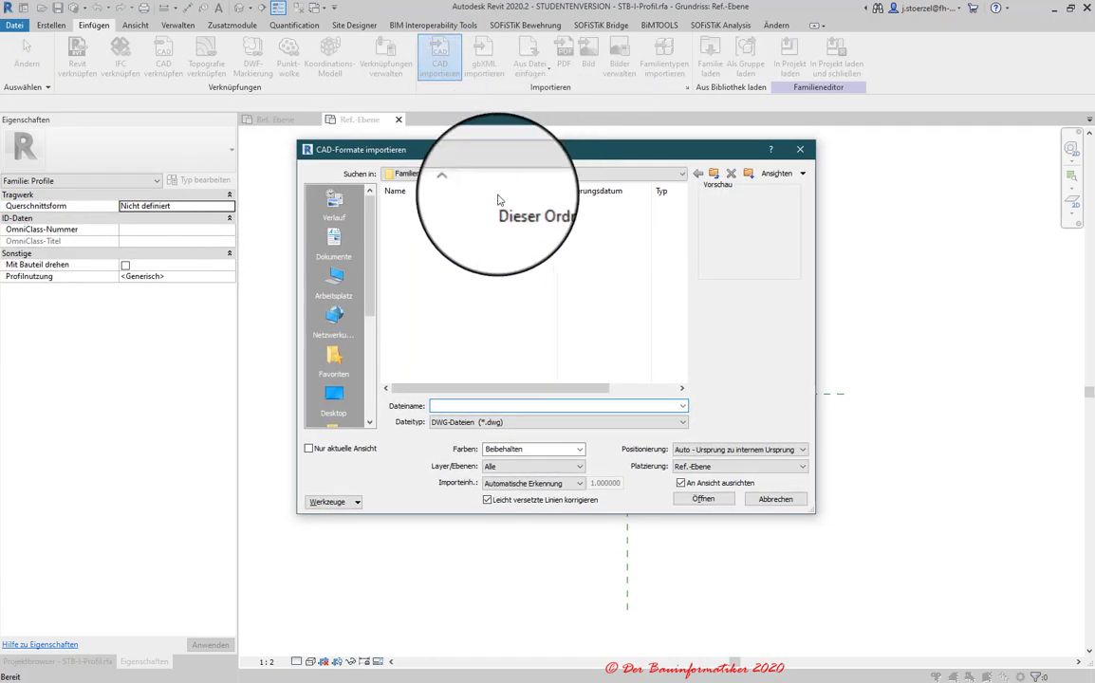
- Browse to Betonbauprojekt\AutoCAD and select Querschnitt_bereinigt.dwg for import
left_click(466, 173)
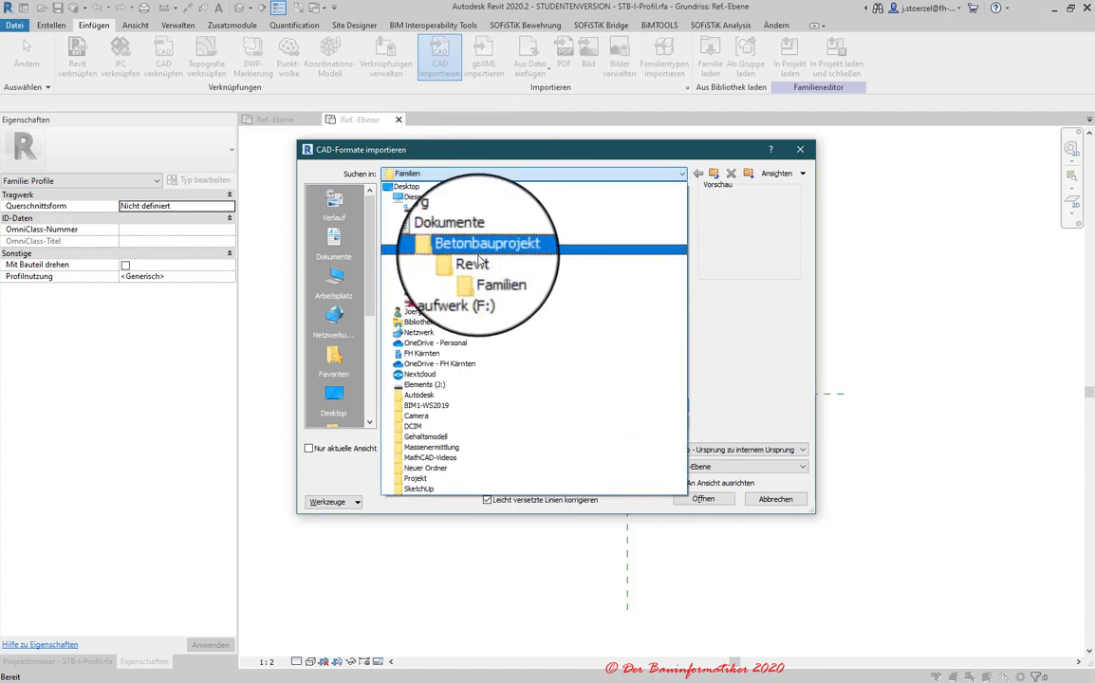
left_click(476, 252)
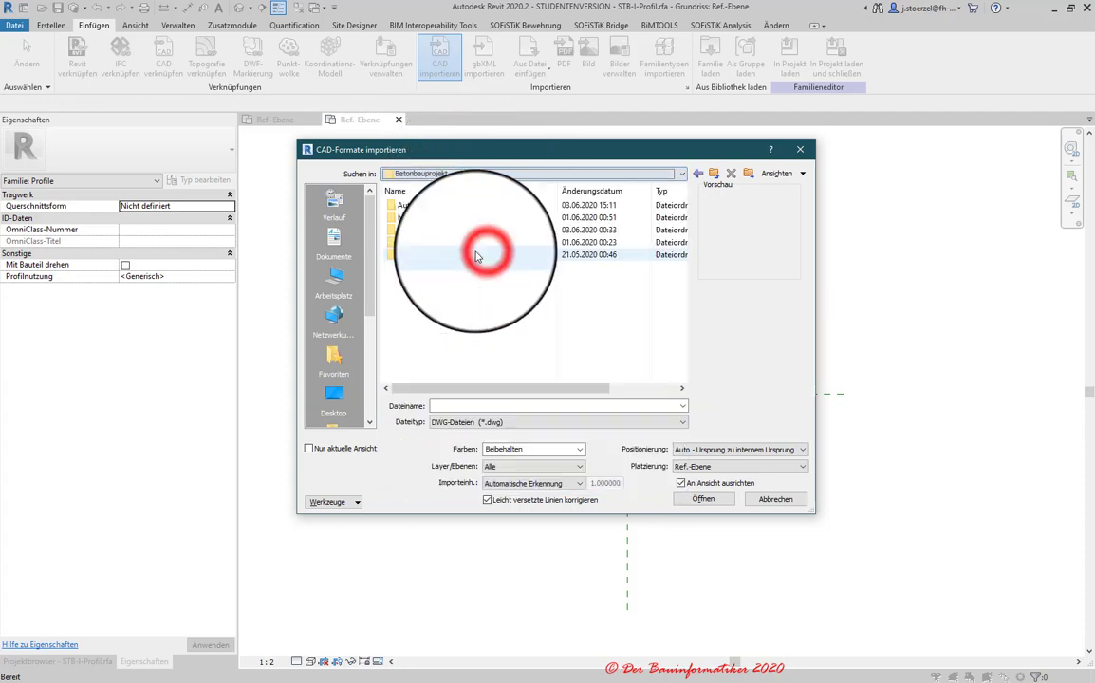
left_click(415, 232)
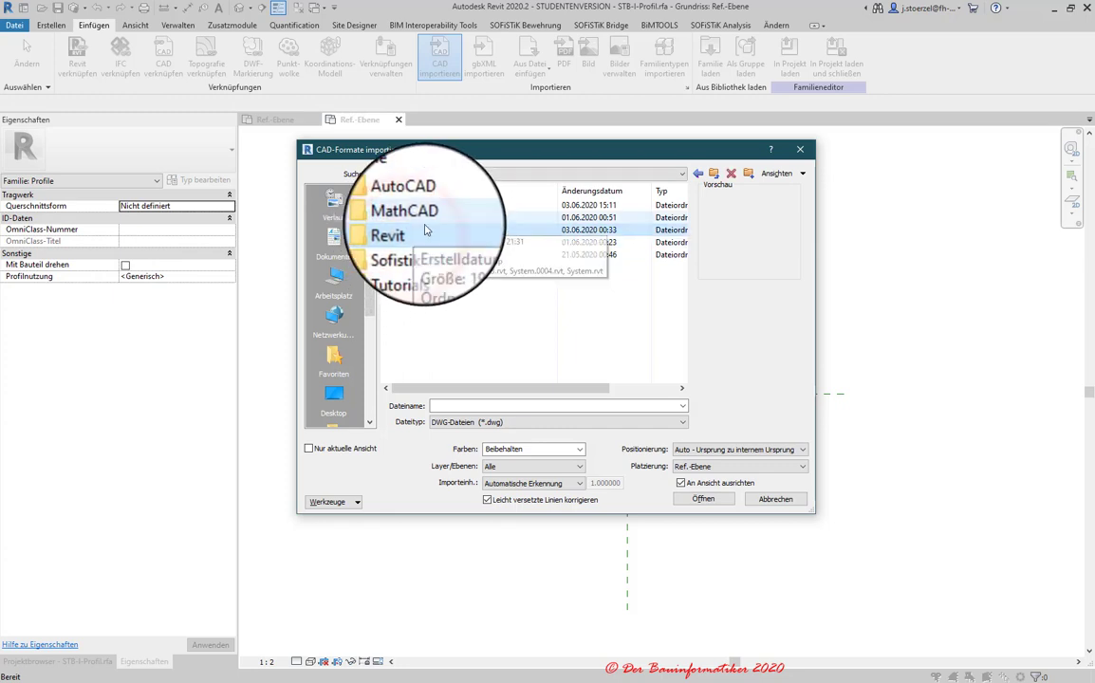
double_click(427, 220)
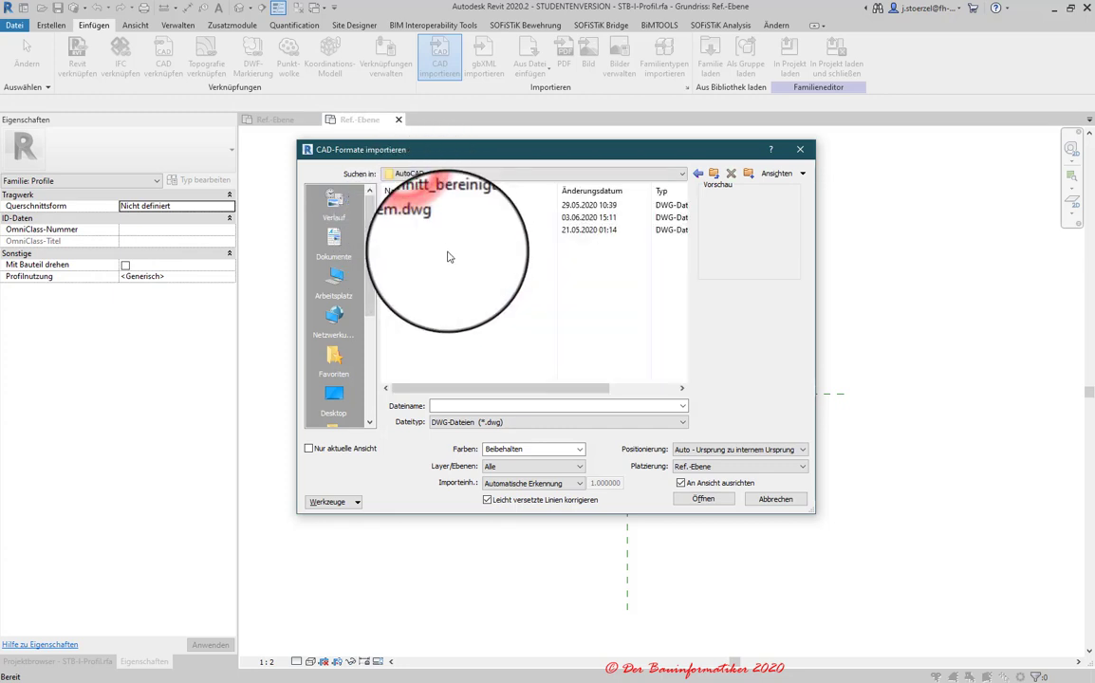
left_click(454, 219)
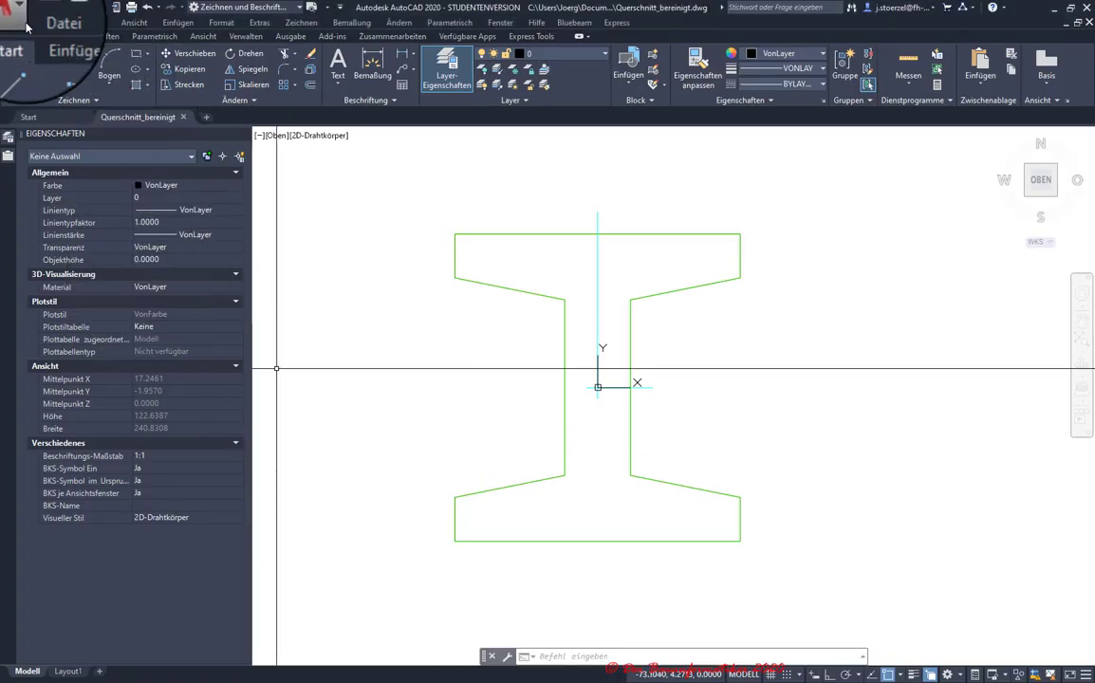
left_click(21, 15)
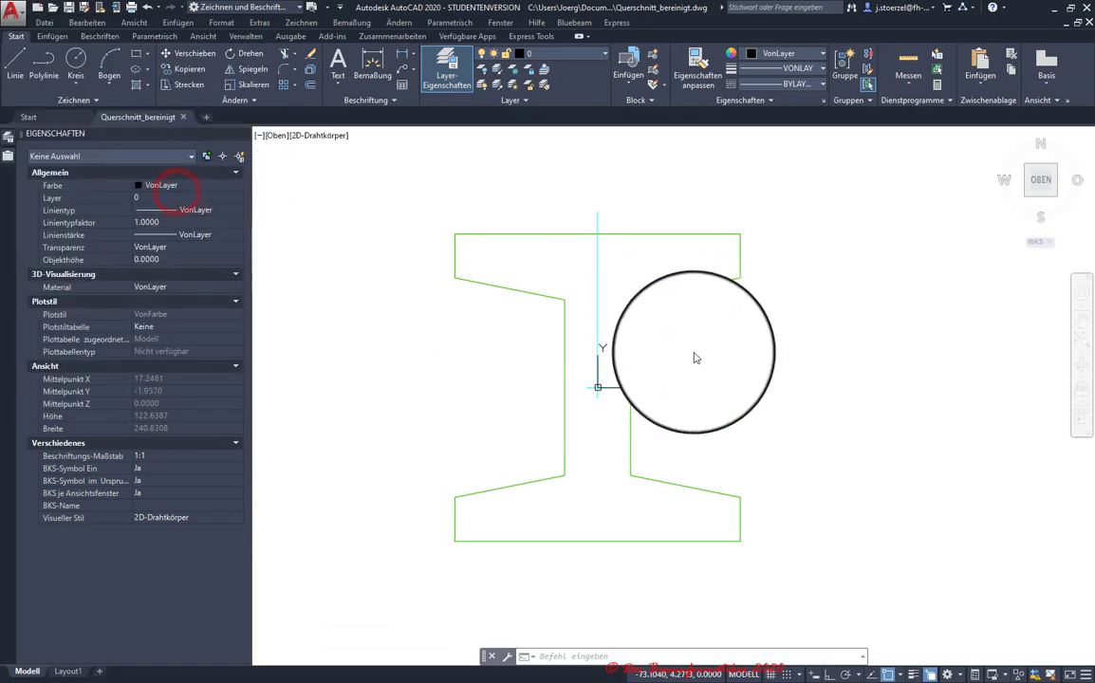
left_click(605, 351)
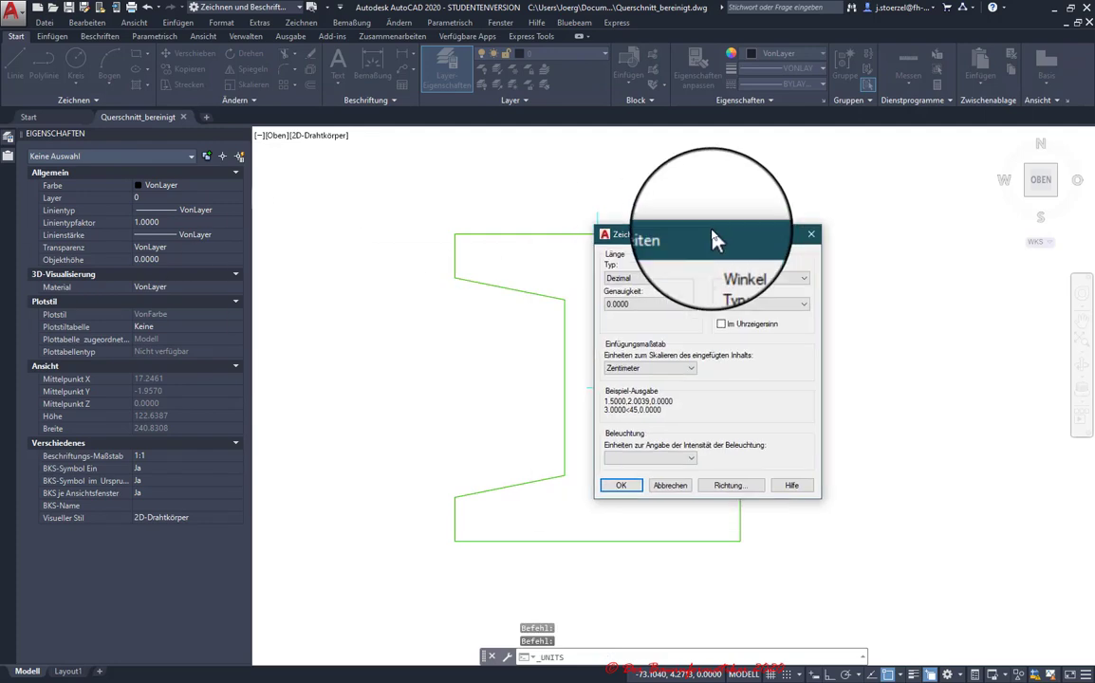
left_click(670, 486)
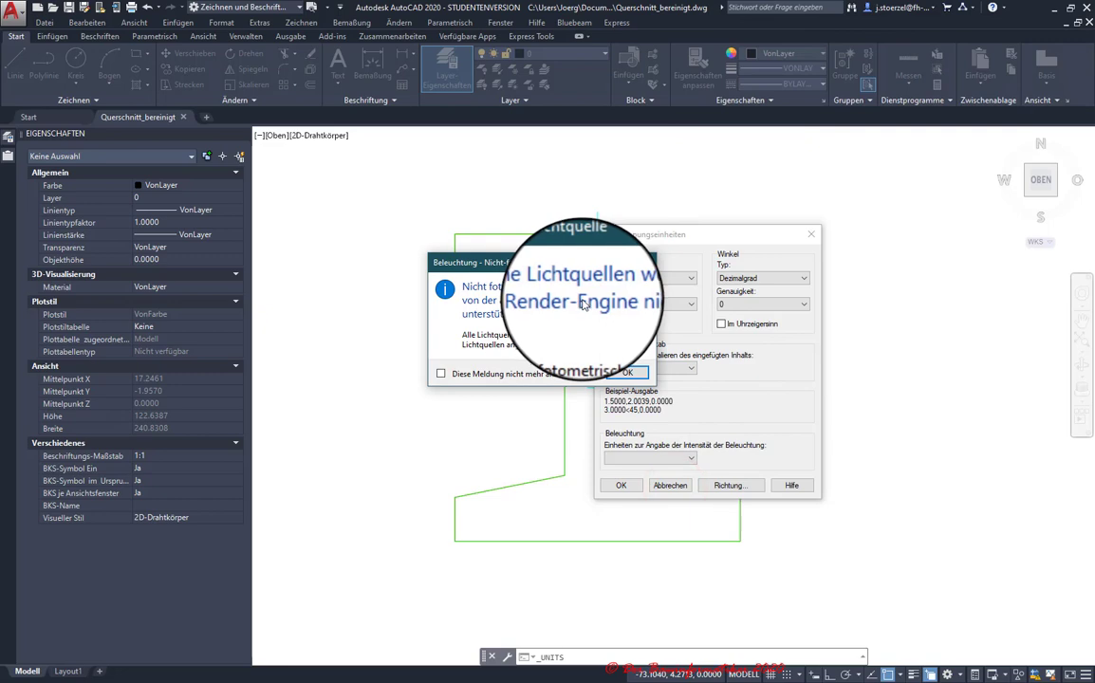
left_click(627, 372)
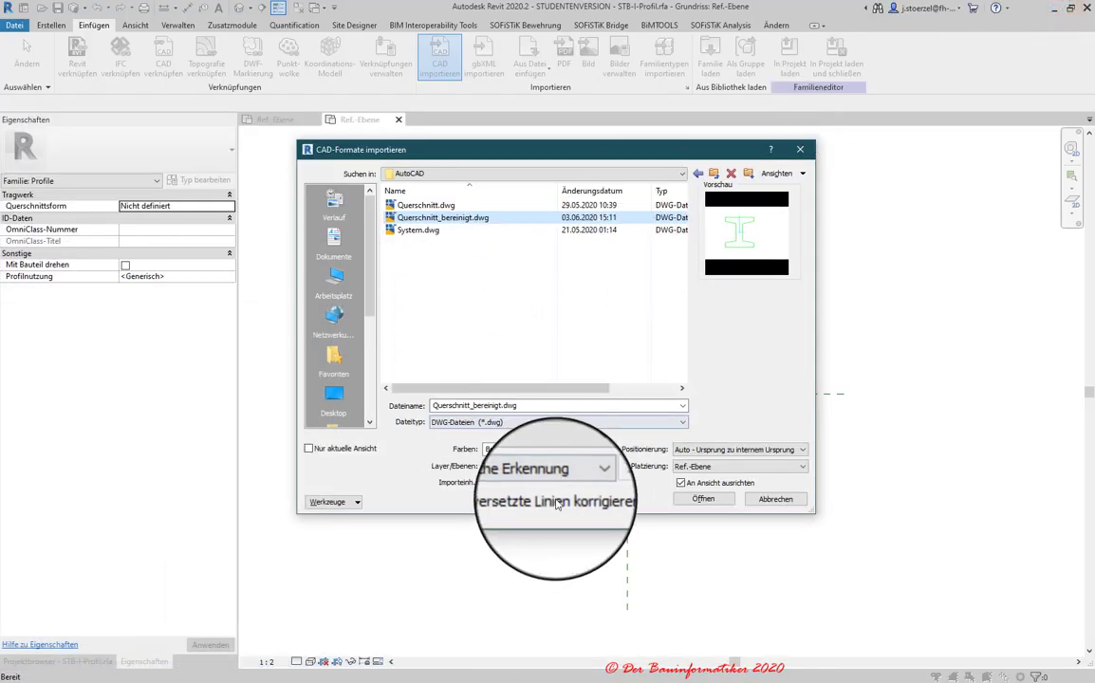
- Keep Importeinheiten on Automatische Erkennung and set Layer/Ebenen to Auswählen..
left_click(574, 486)
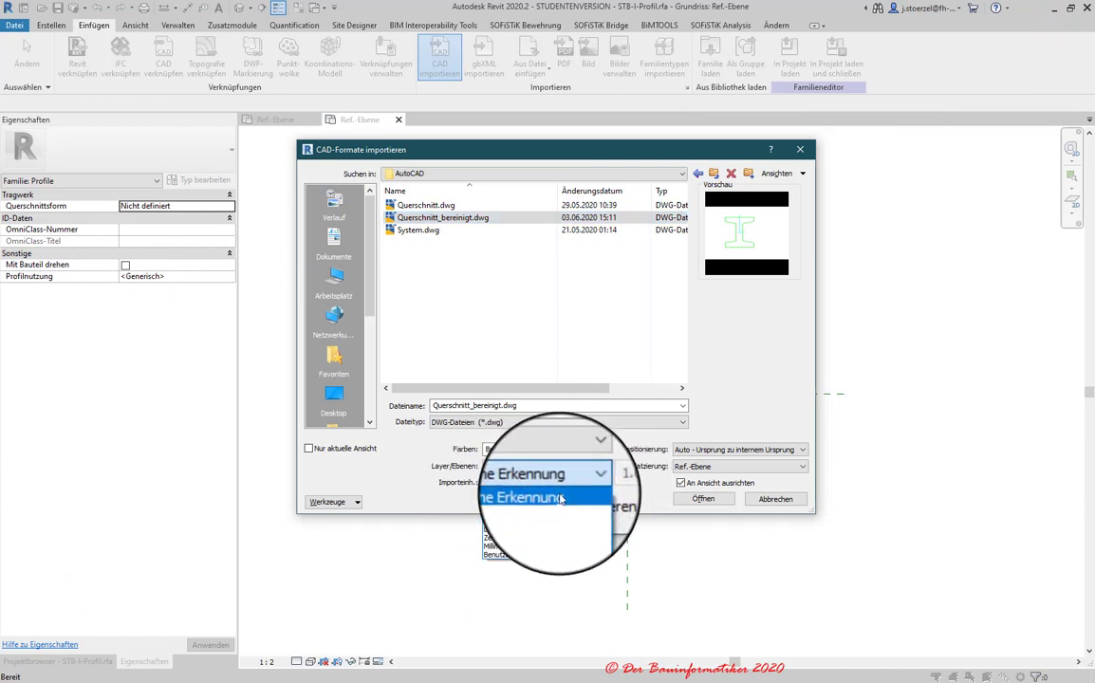
left_click(560, 492)
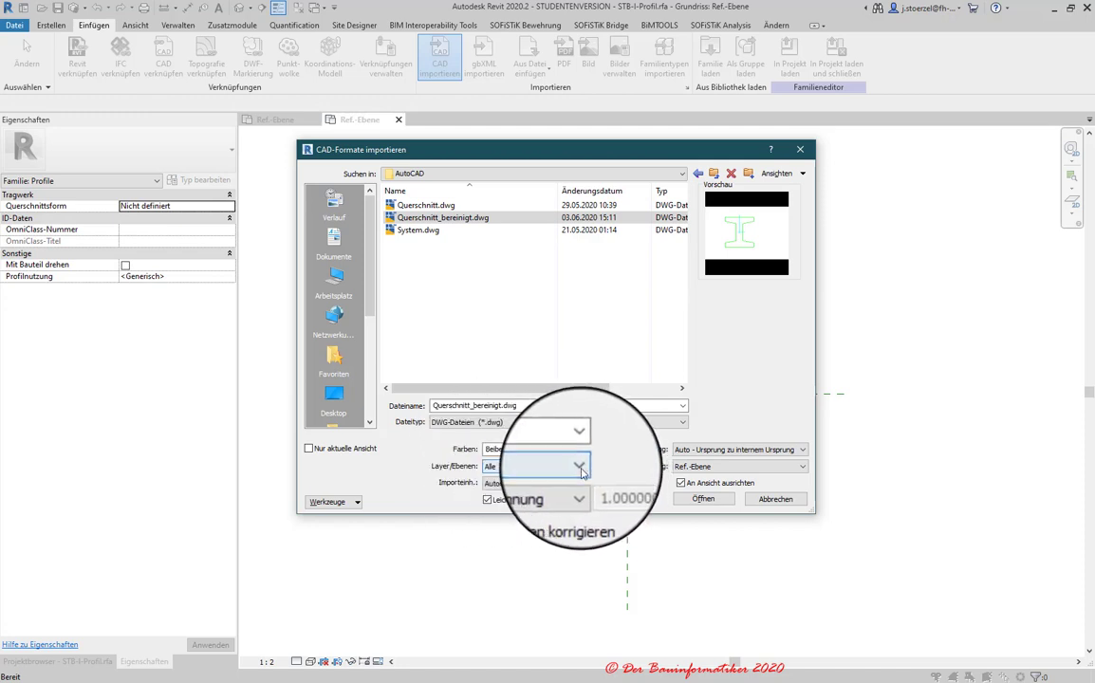
left_click(577, 469)
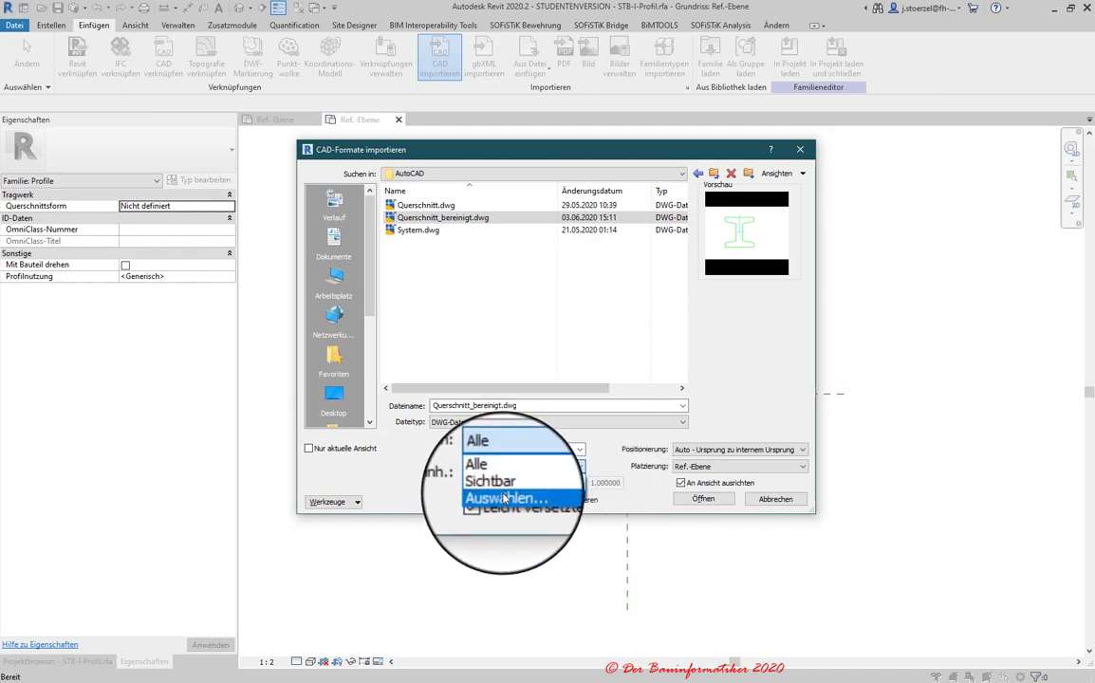
left_click(513, 494)
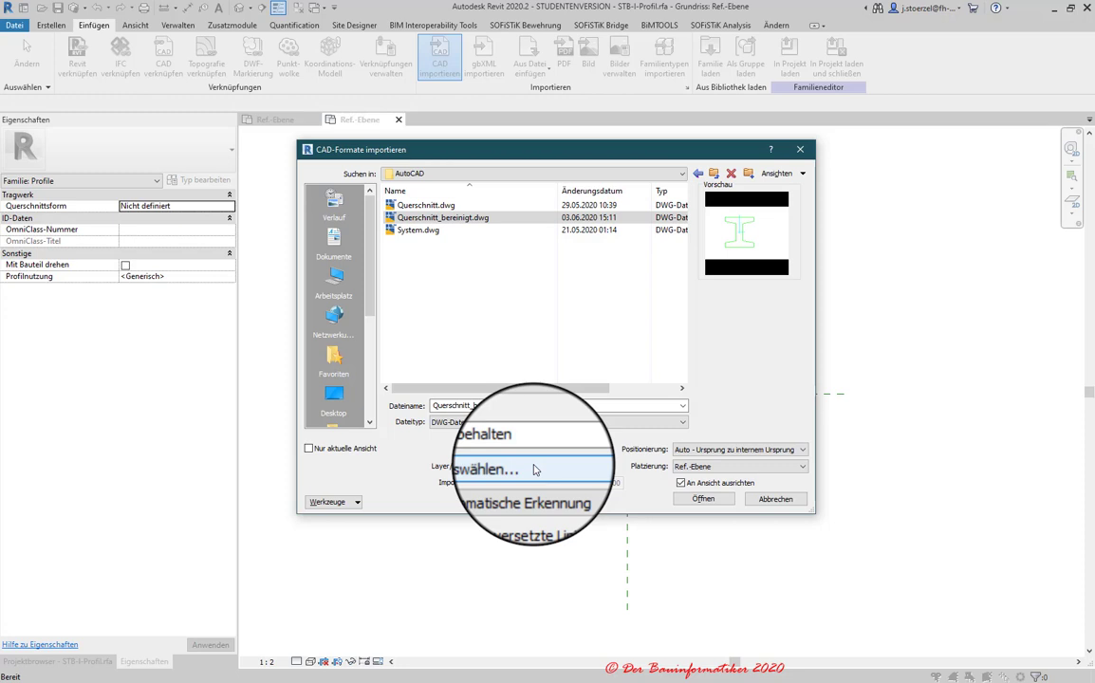
left_click(533, 466)
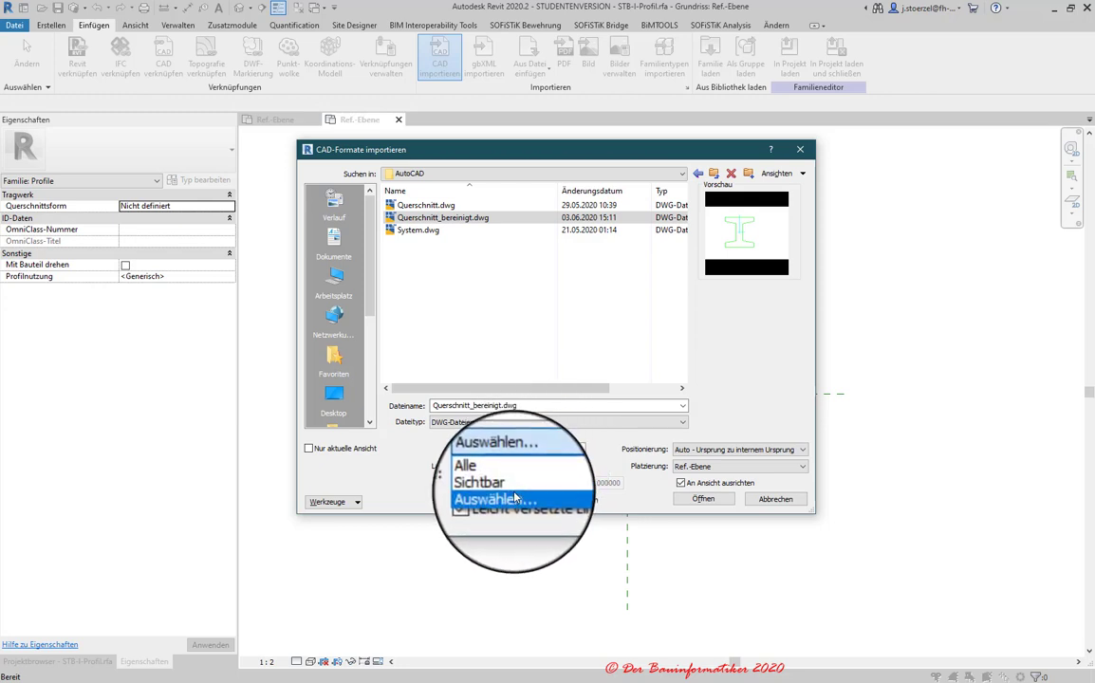
left_click(512, 494)
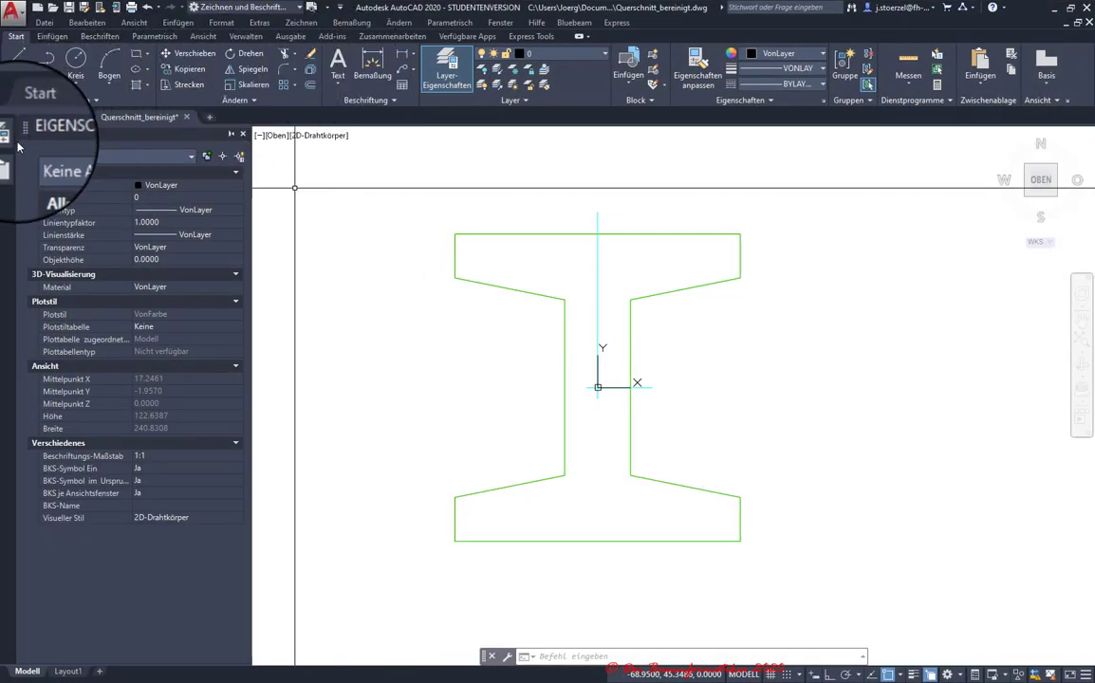
- Check the drawing's layers, confirm the vertical axis line is on KOORDINATEN, then return to Revit
left_click(9, 149)
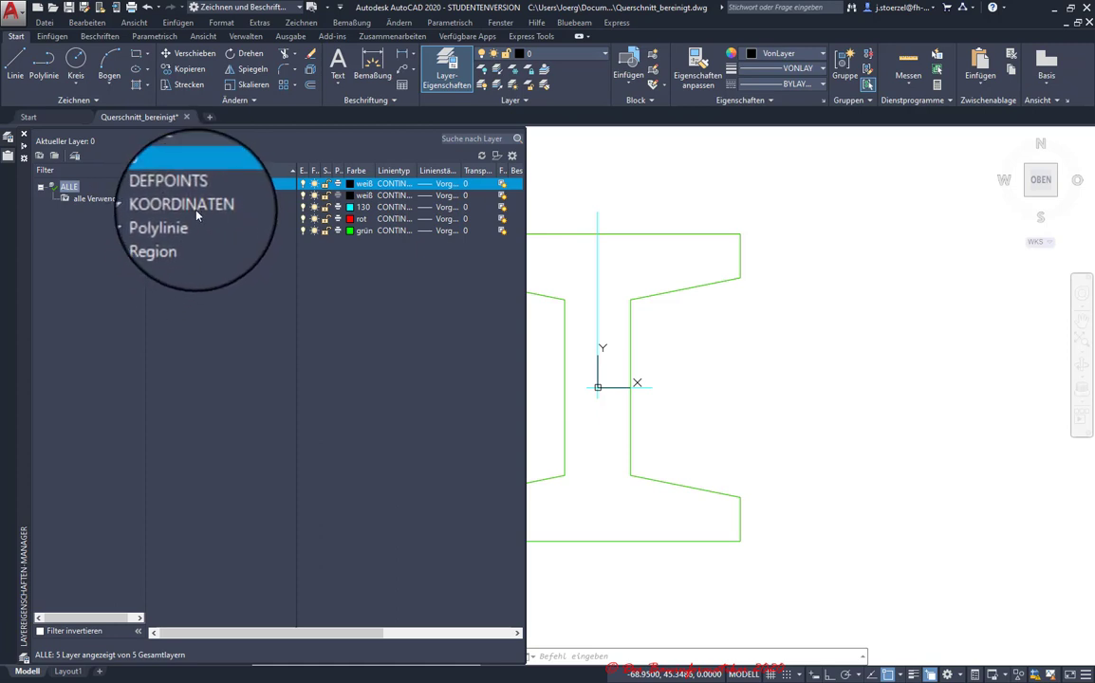
left_click(685, 367)
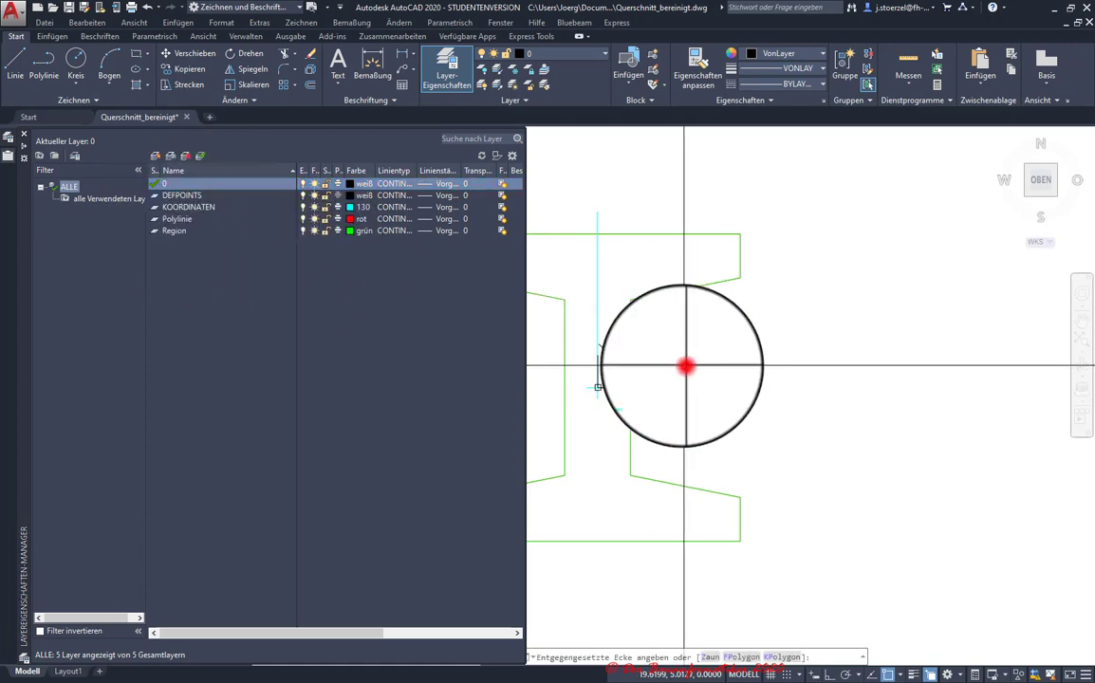
left_click(594, 293)
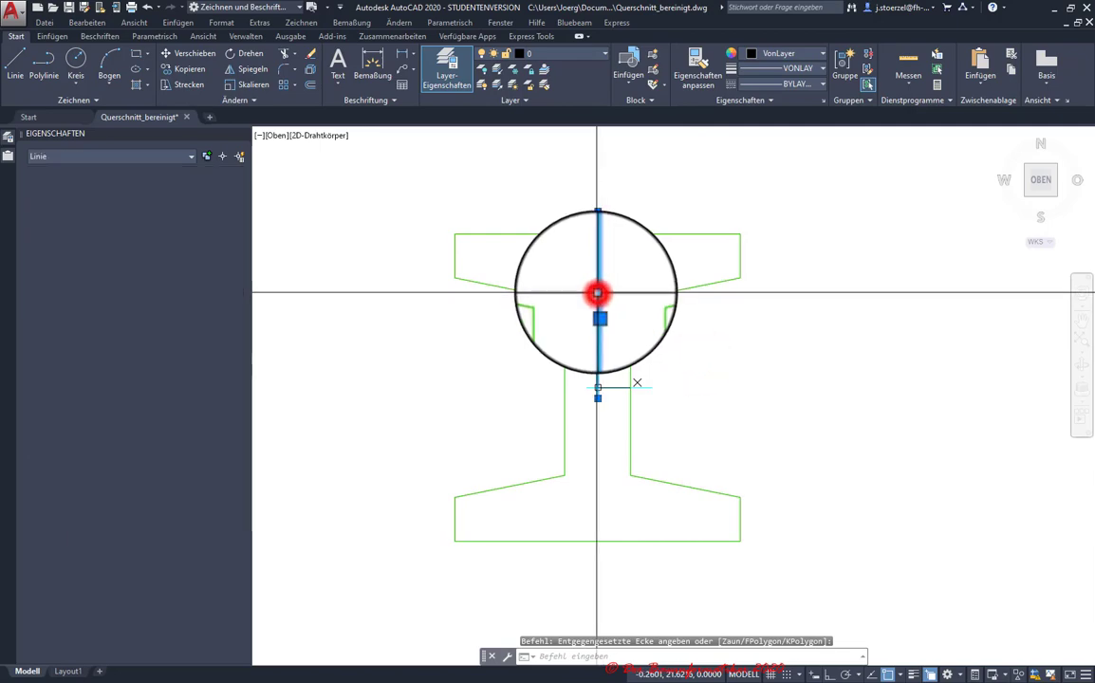
left_click(1055, 12)
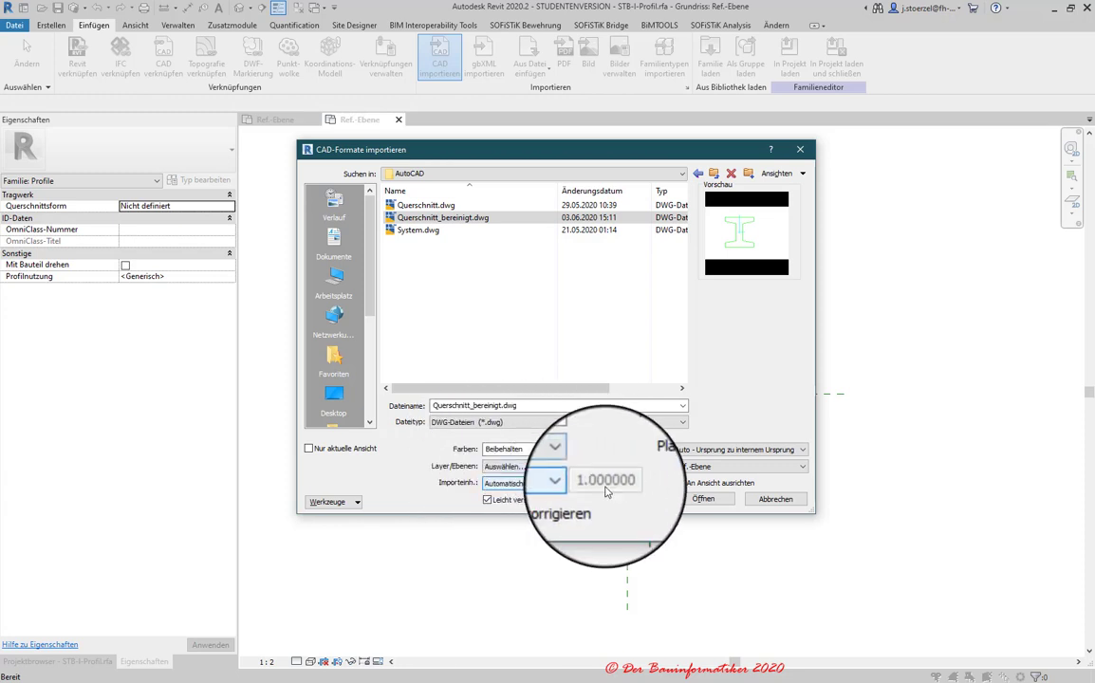
- Keep positioning at Auto – Ursprung zu internem Ursprung and move the import dialog to the left
left_click(740, 456)
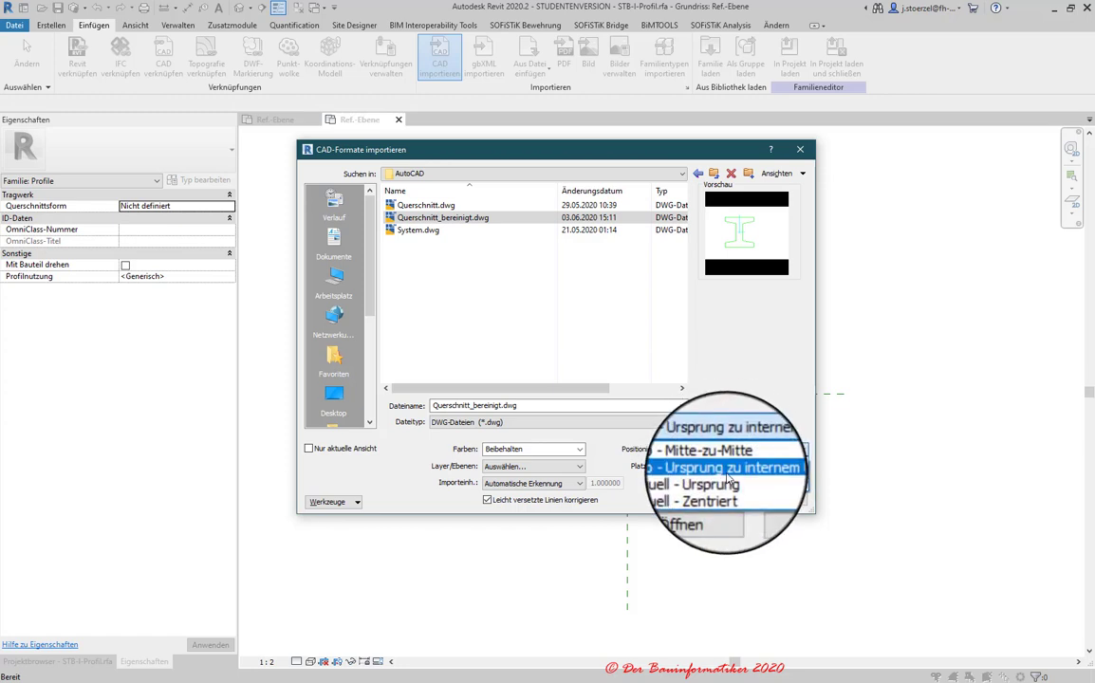
left_click(727, 463)
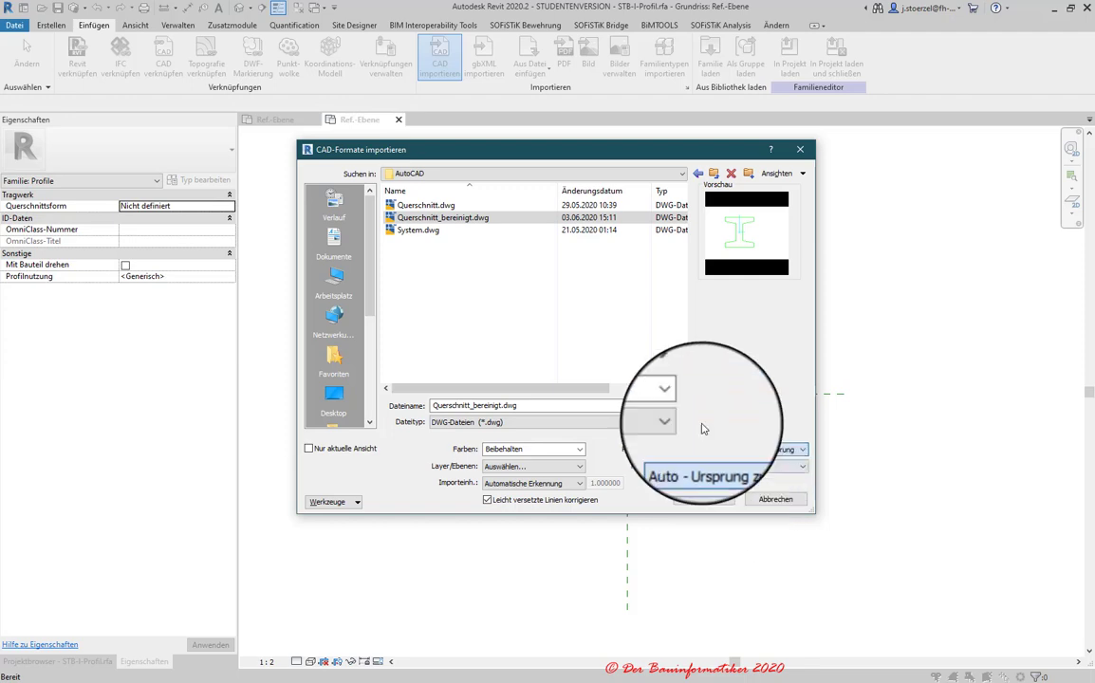
left_click_drag(557, 148, 260, 201)
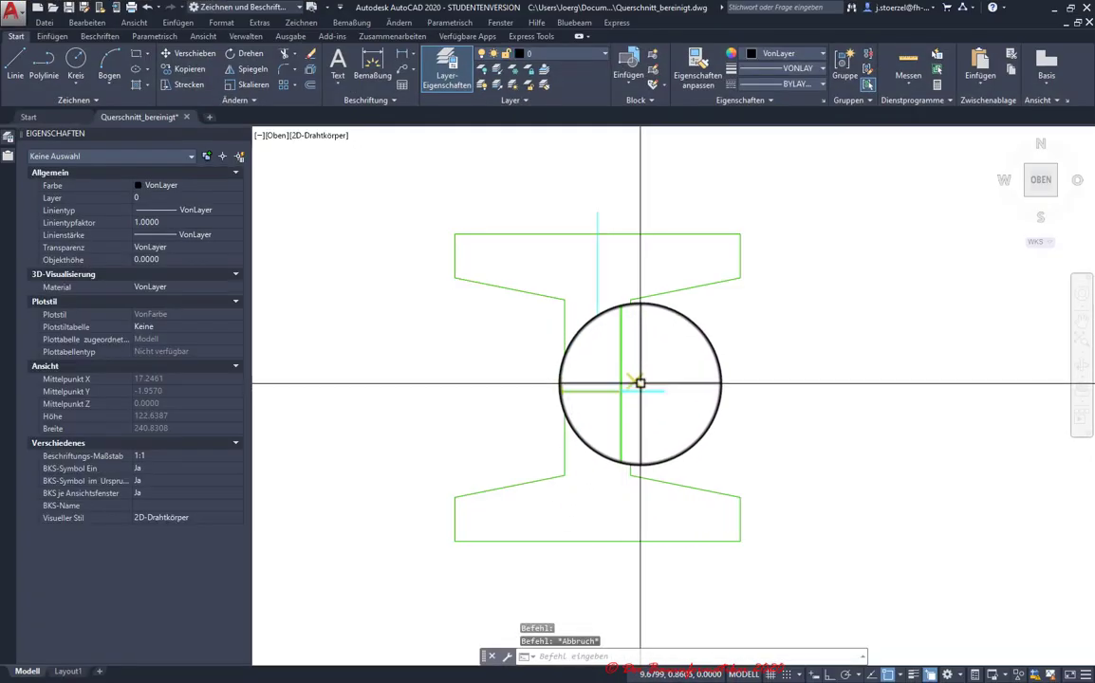
- Drag the UCS origin onto the new base point on the I-beam section, then go back to Revit
left_click(637, 384)
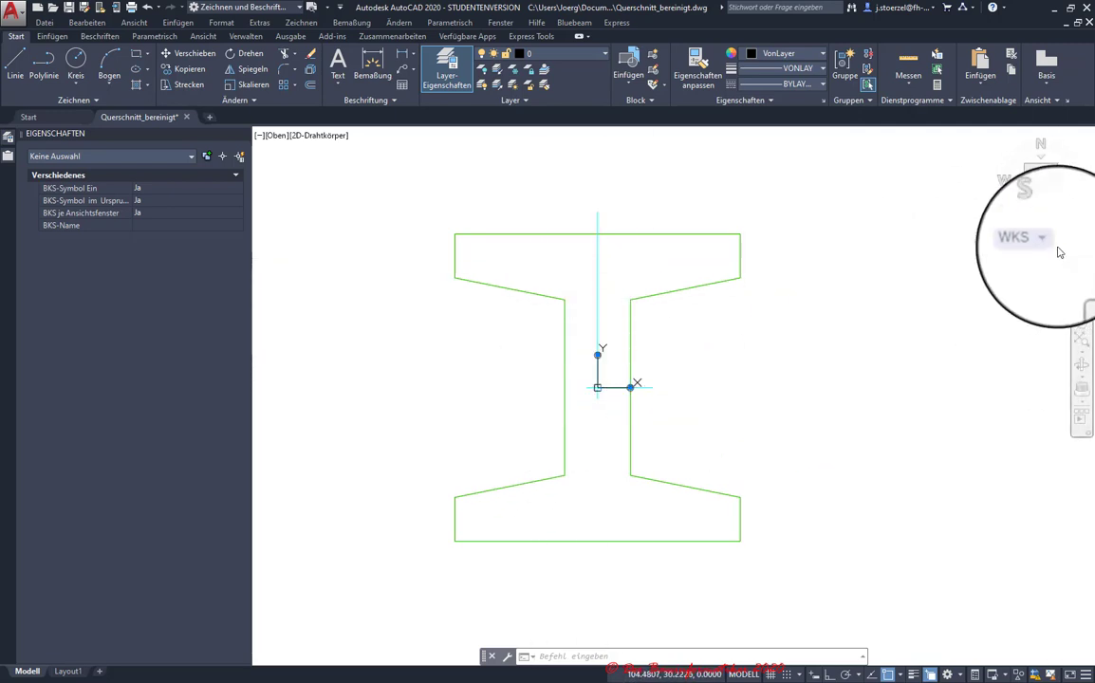
left_click(1051, 244)
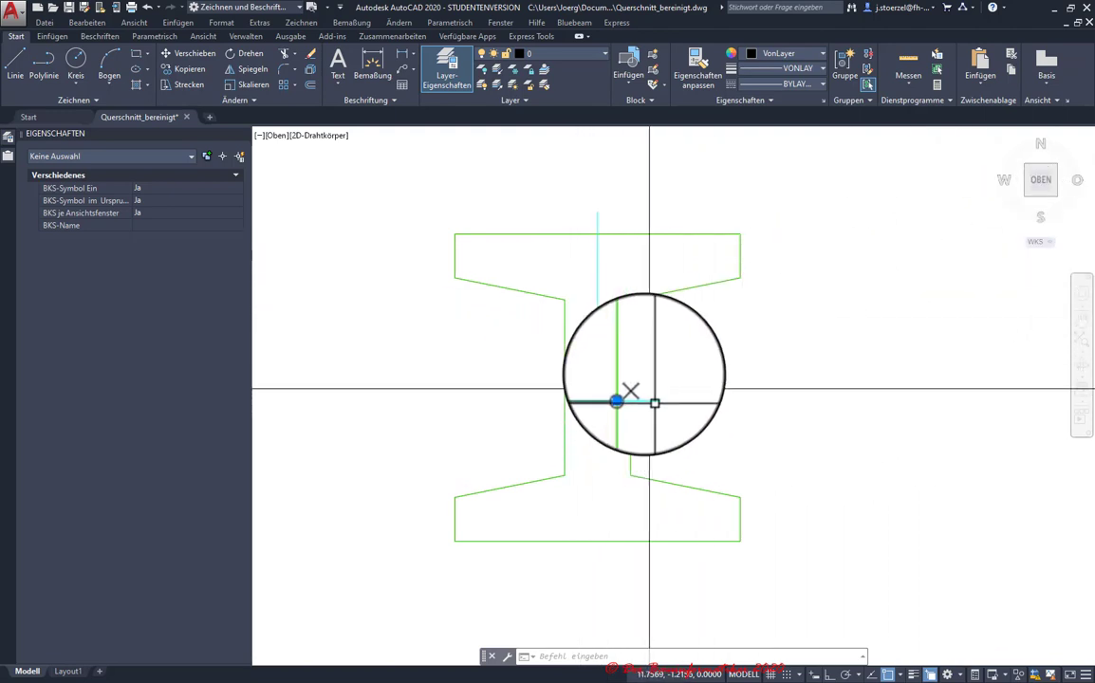
left_click_drag(649, 388, 595, 385)
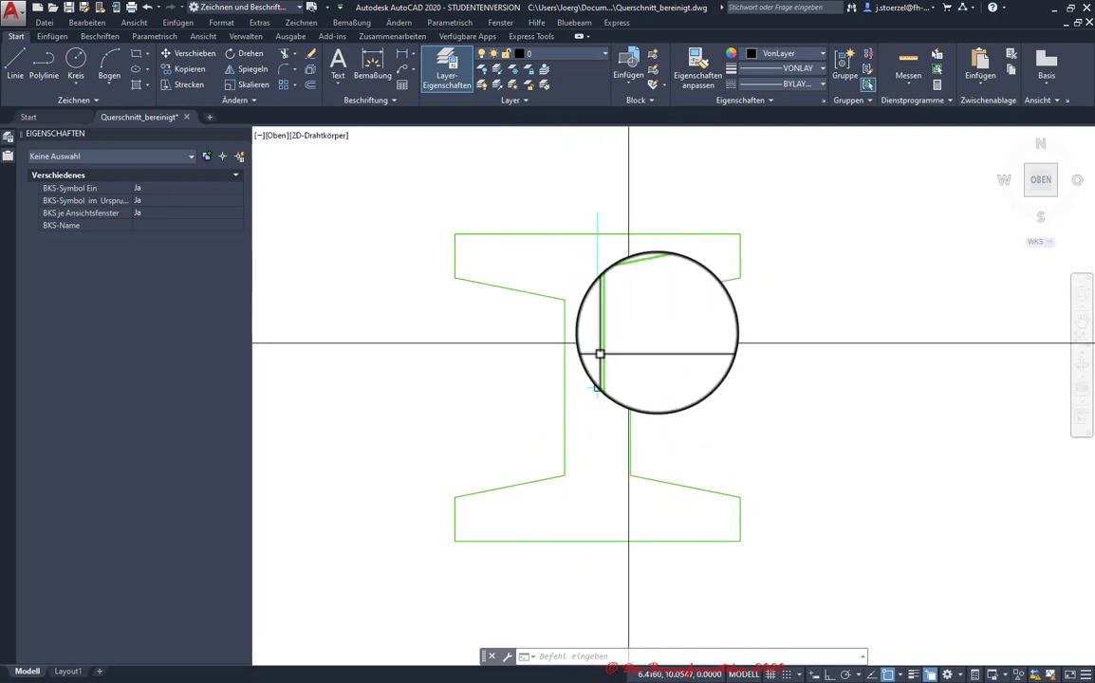
left_click(1055, 13)
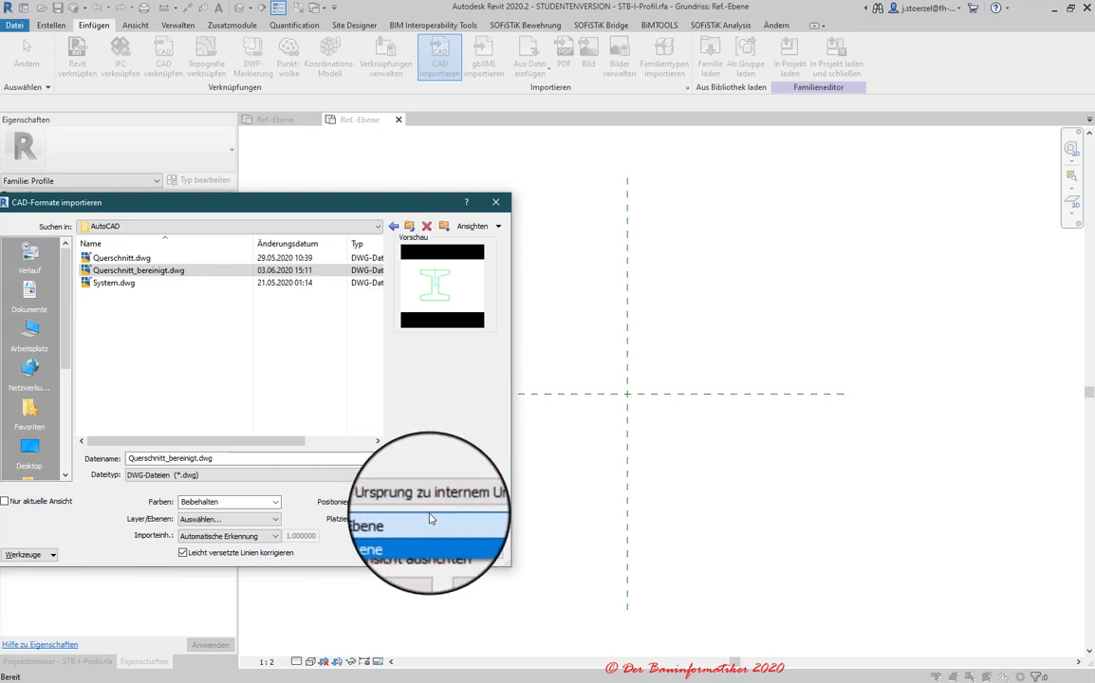
- Open Querschnitt_bereinigt.dwg for import with placement kept on Ref.-Ebene
left_click(428, 444)
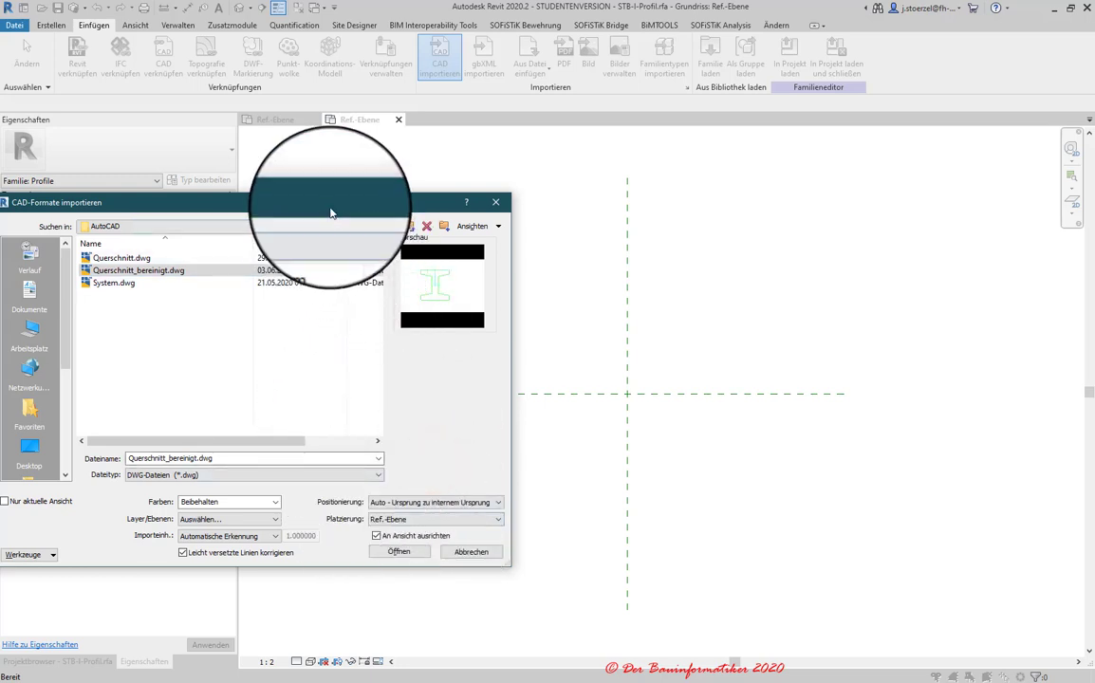
left_click_drag(337, 202, 503, 181)
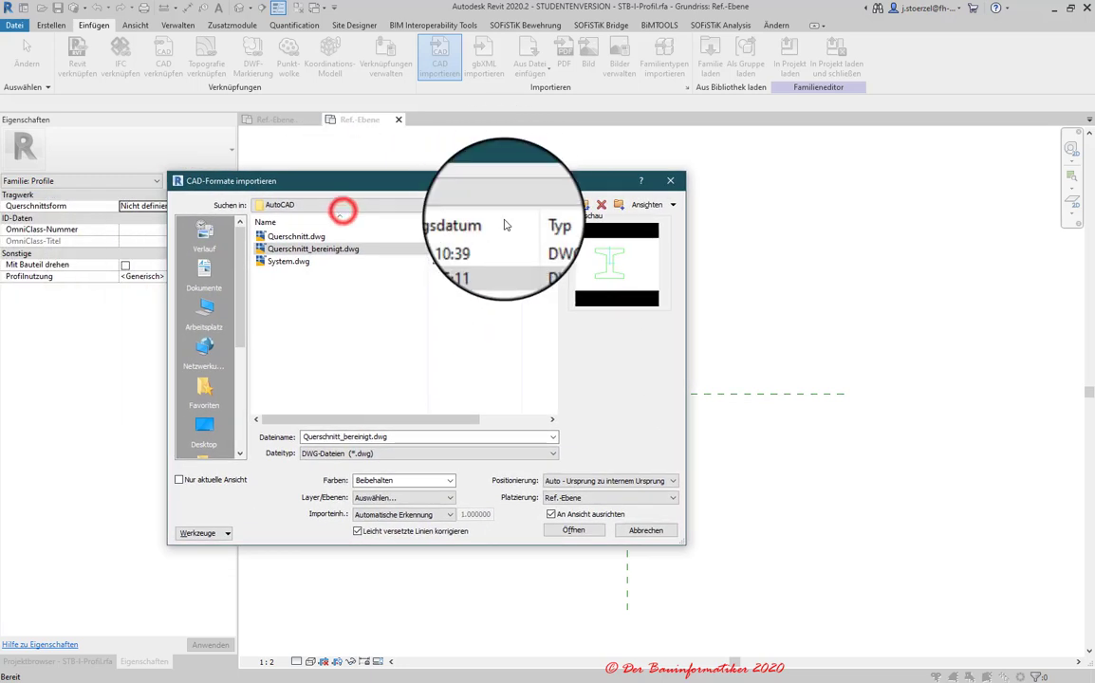
left_click(571, 534)
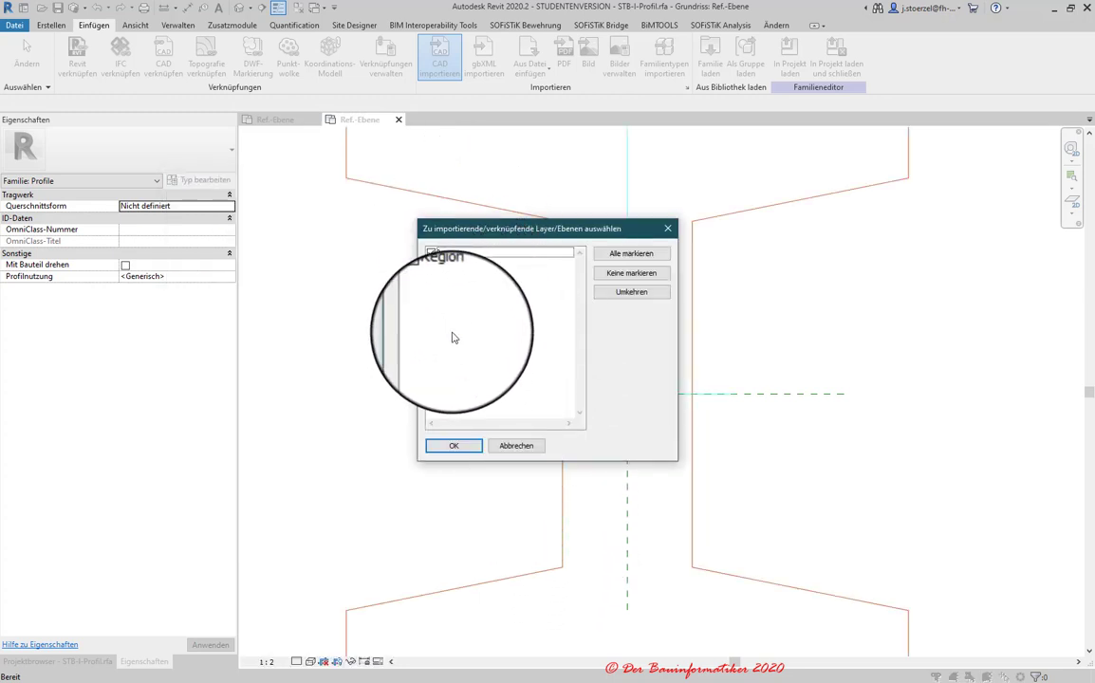
- Exclude layers 0, DEFPOINTS and Region, importing only KOORDINATEN and Polylinie
left_click(431, 252)
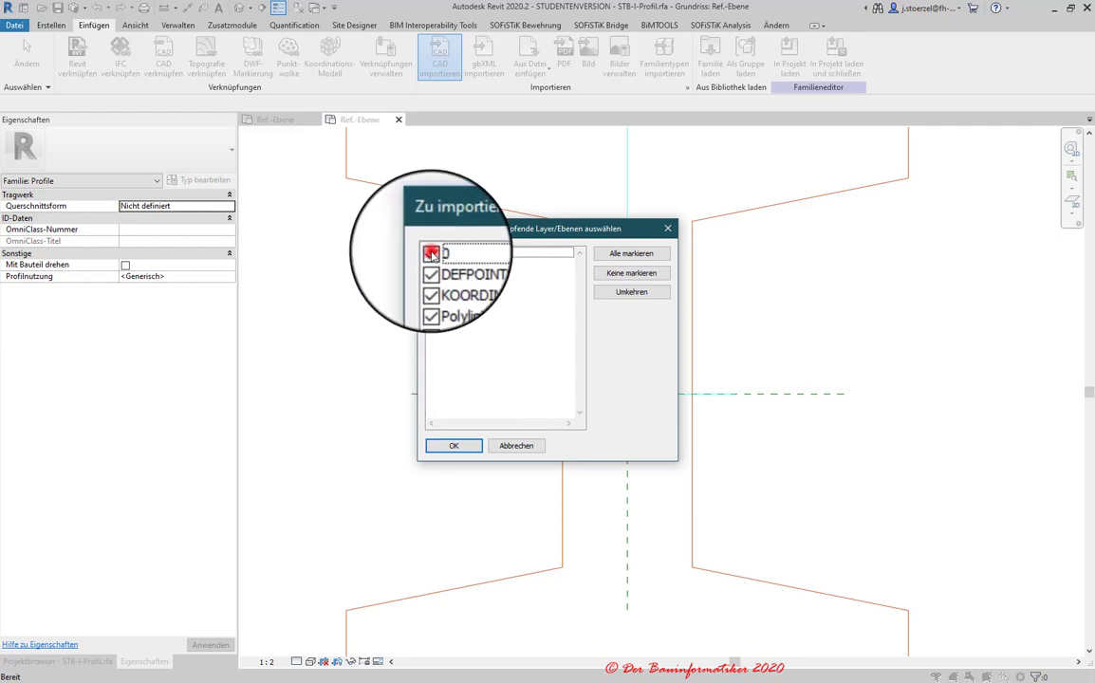
left_click(431, 262)
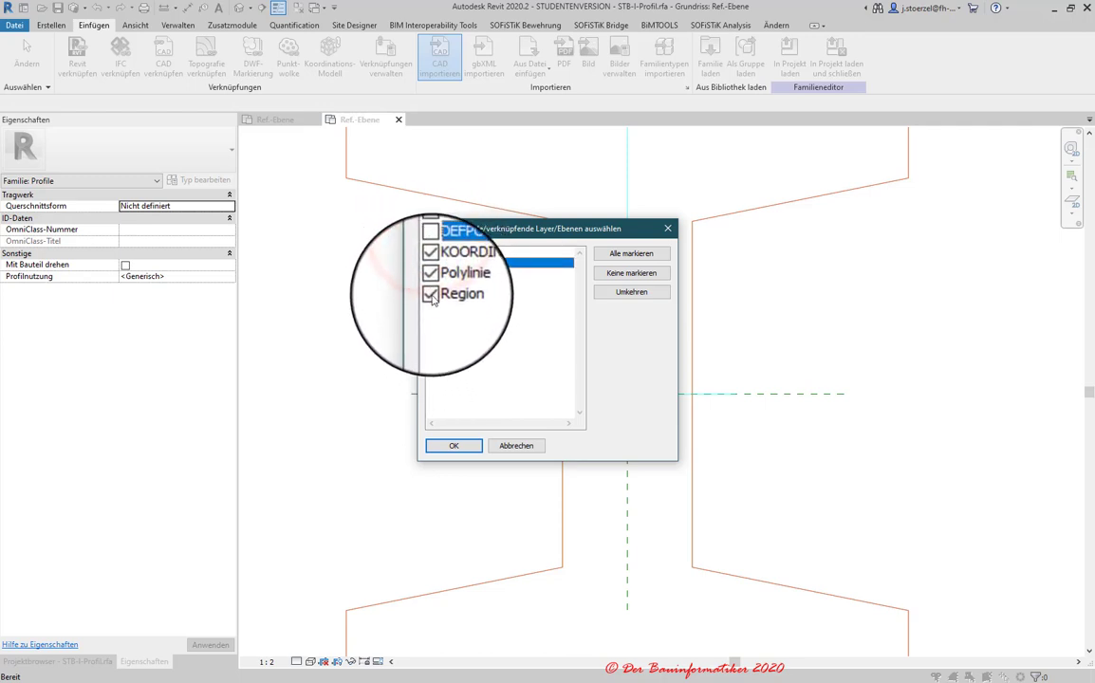
left_click(432, 294)
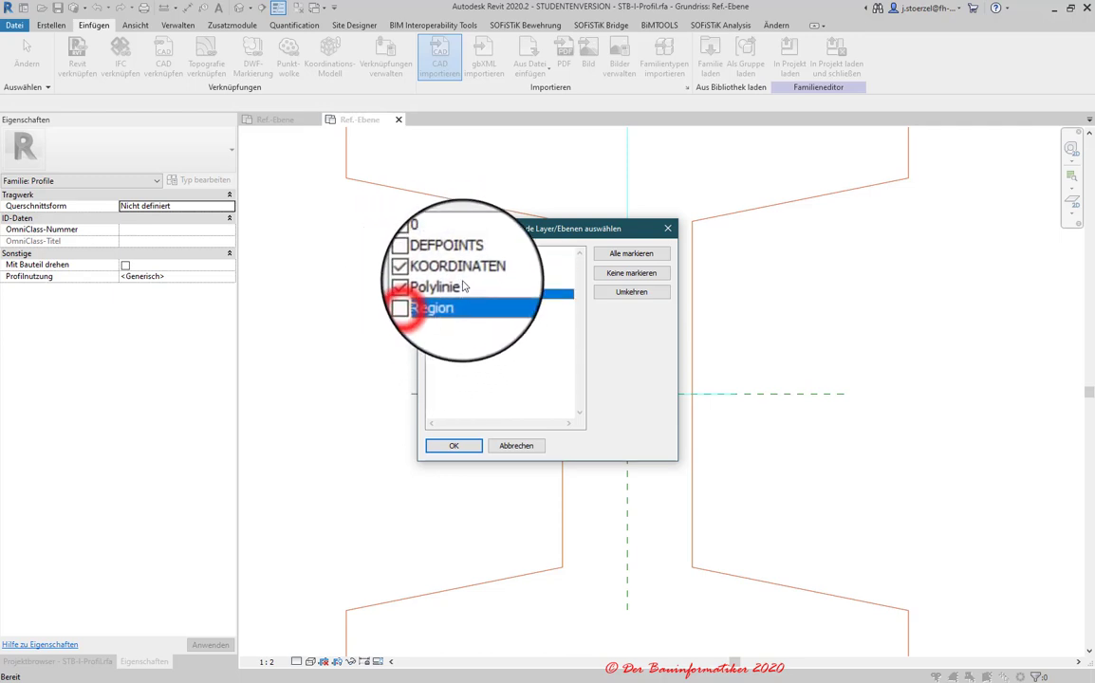
left_click(453, 452)
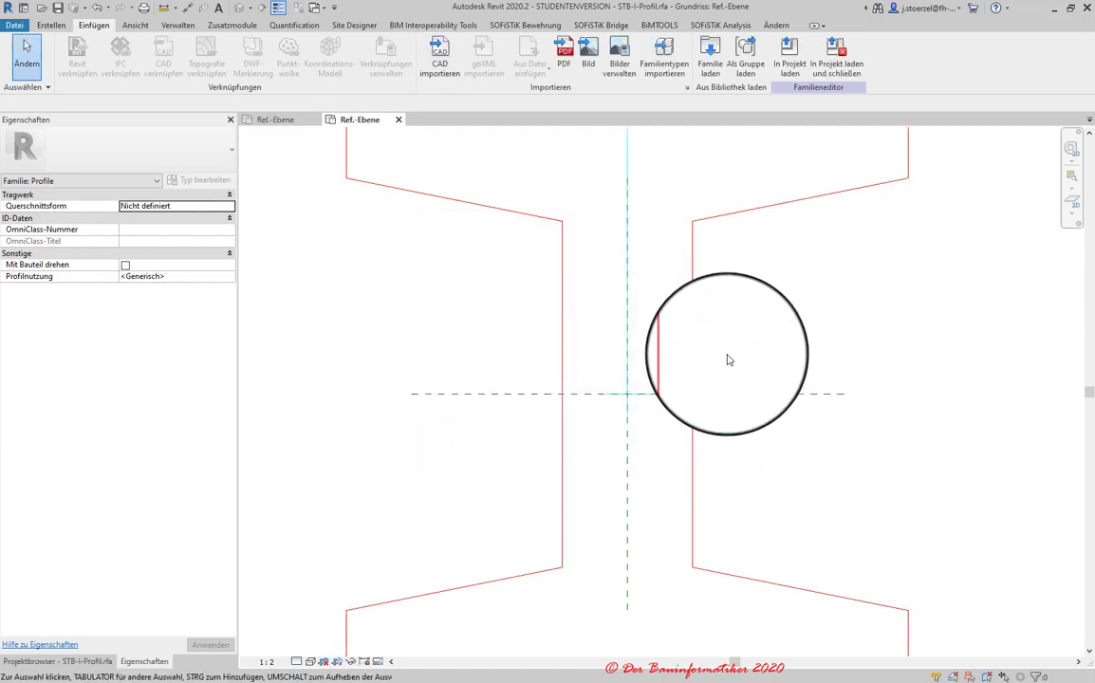
scroll(719, 352, "down", 1)
scroll(733, 349, "down", 1)
middle_click_drag(711, 387, 707, 431)
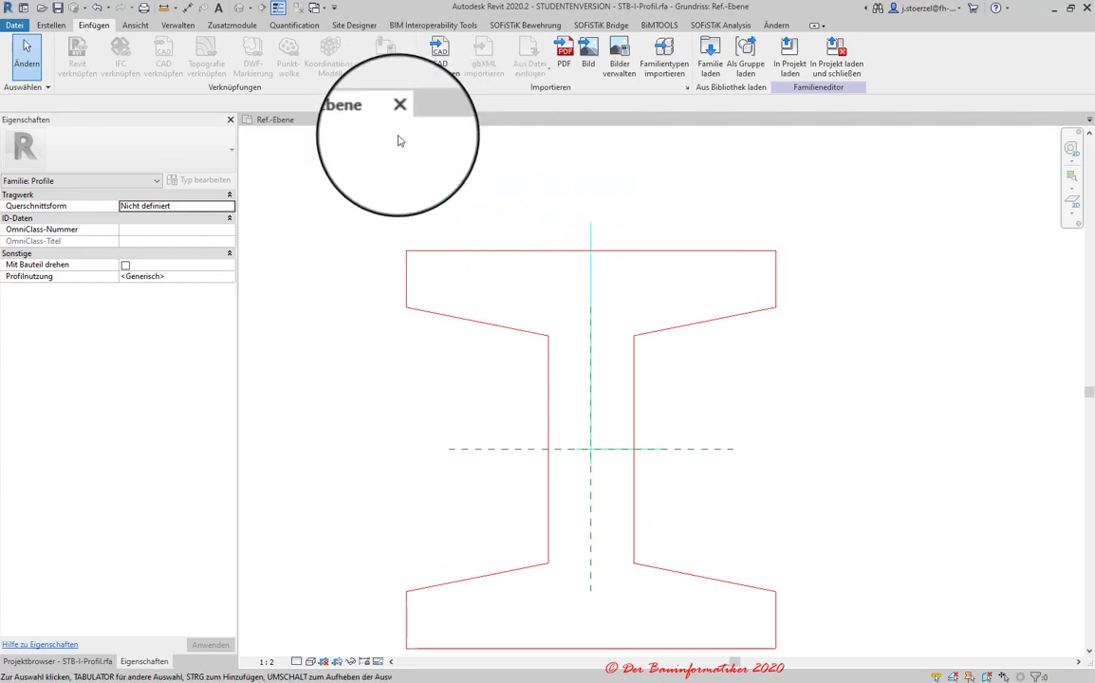
left_click(164, 7)
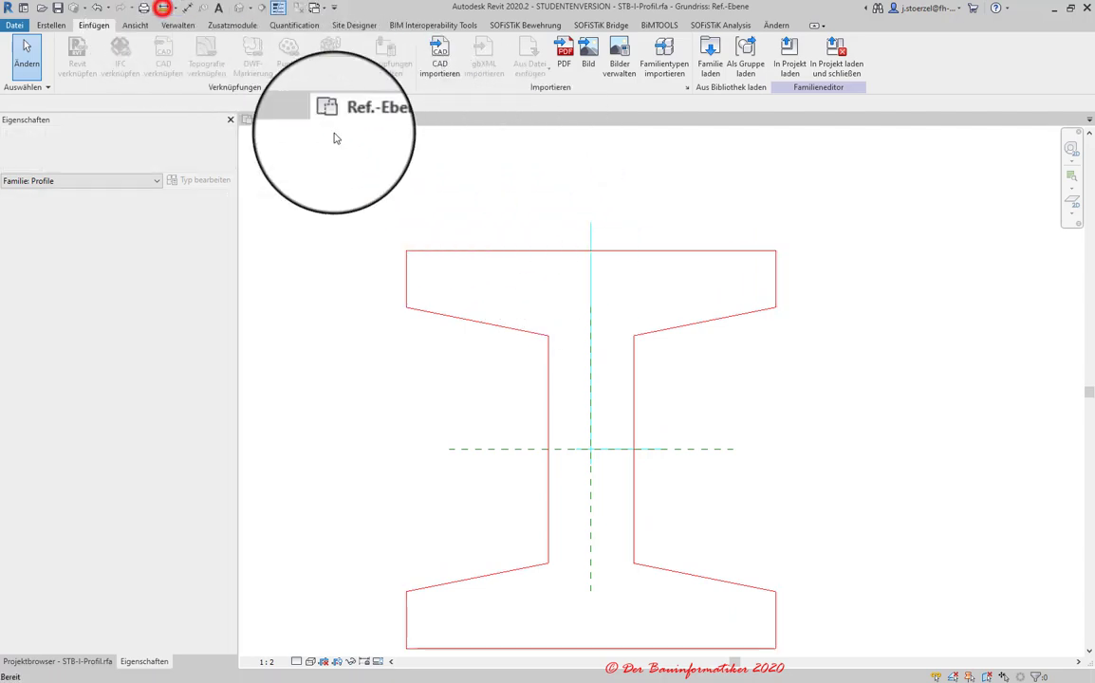
left_click(406, 252)
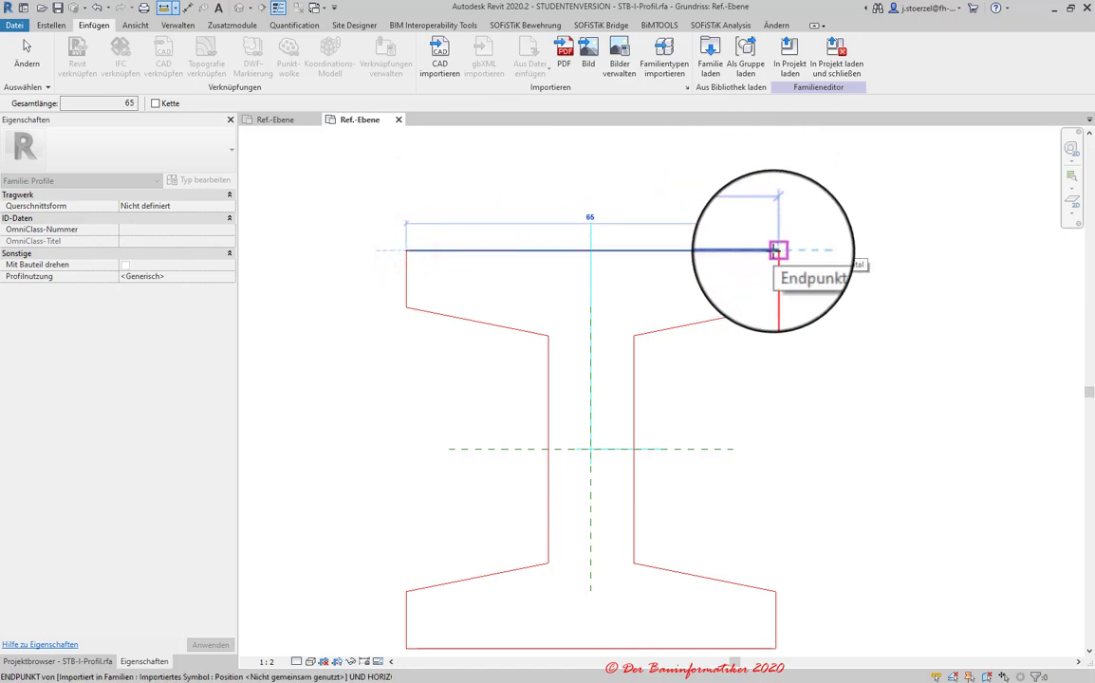
key("Escape")
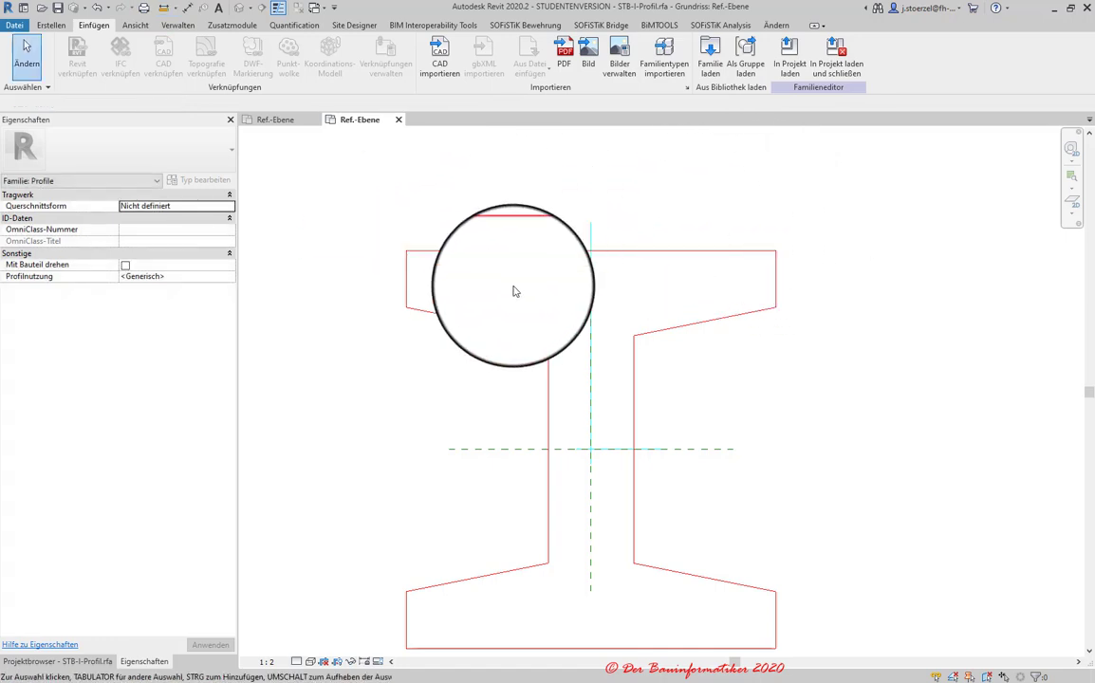
scroll(513, 291, "down", 2)
scroll(512, 291, "up", 1)
middle_click_drag(516, 295, 535, 244)
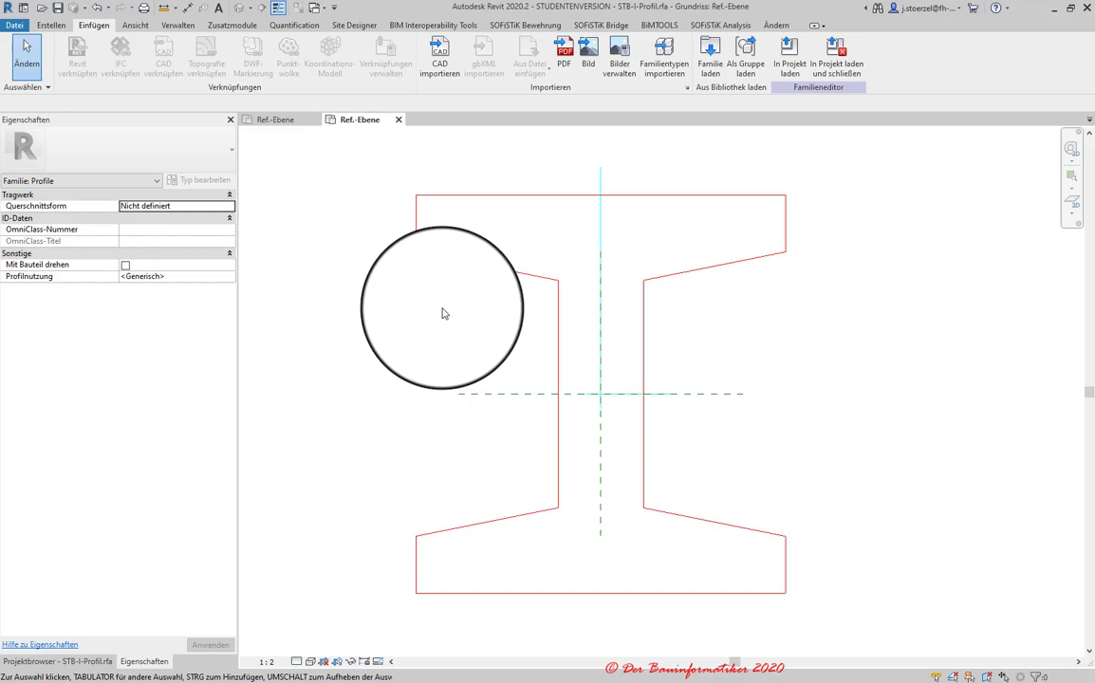
- Hide the KOORDINATEN layer under Importierte Kategorien in Visibility/Graphics
key("v")
key("v")
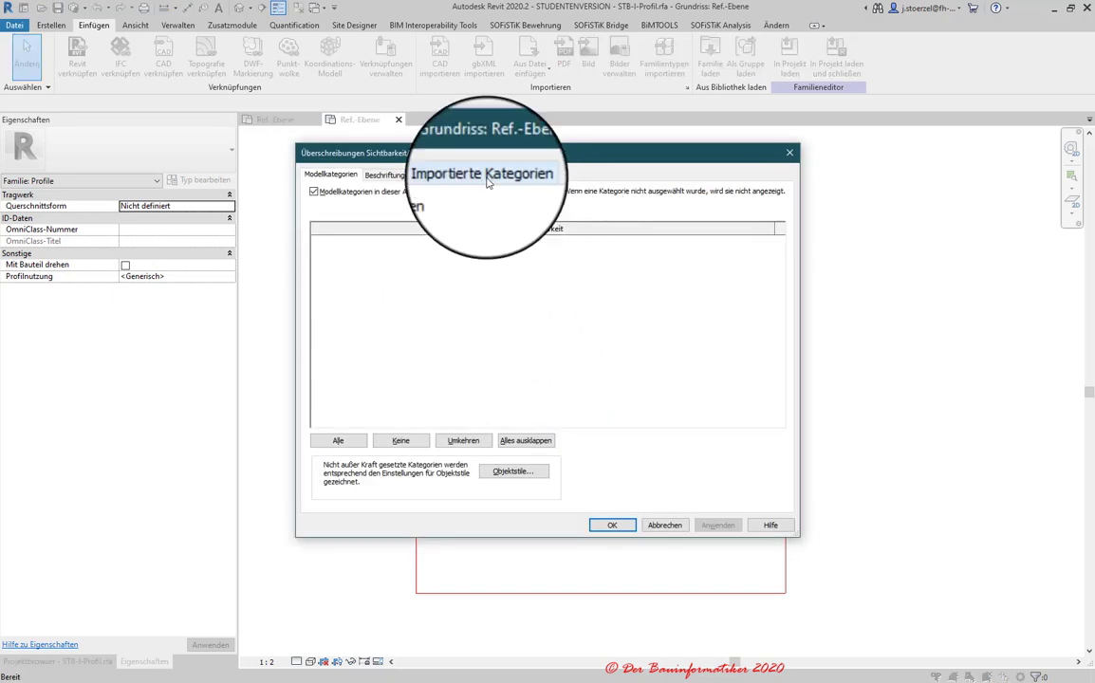
left_click(484, 177)
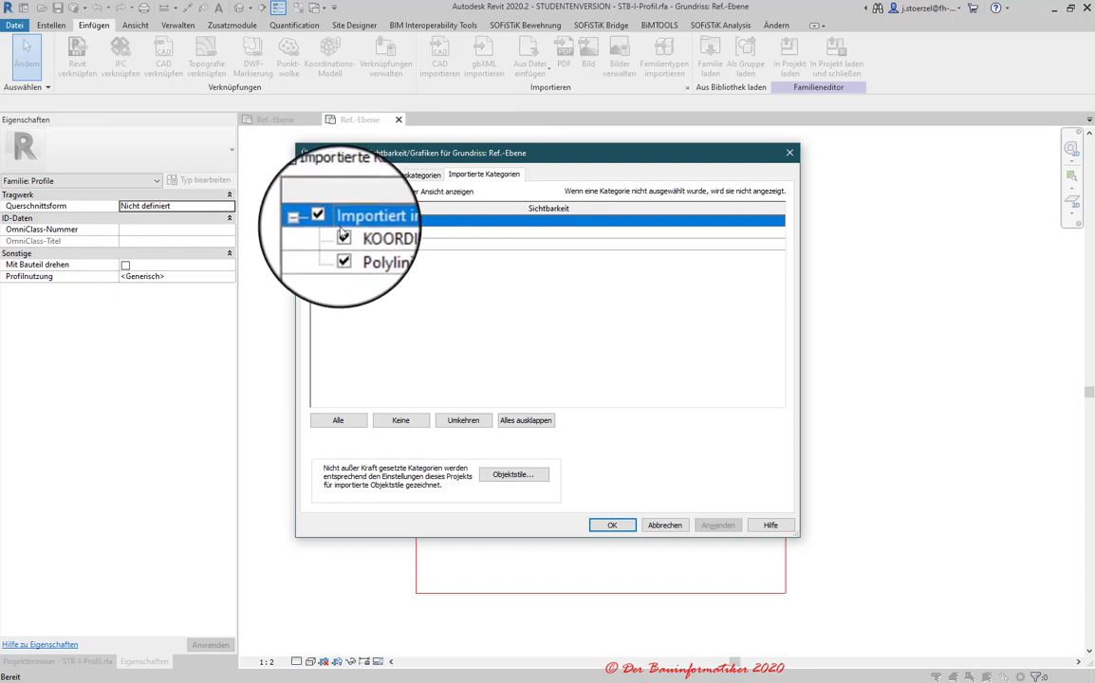
left_click(318, 232)
left_click(612, 525)
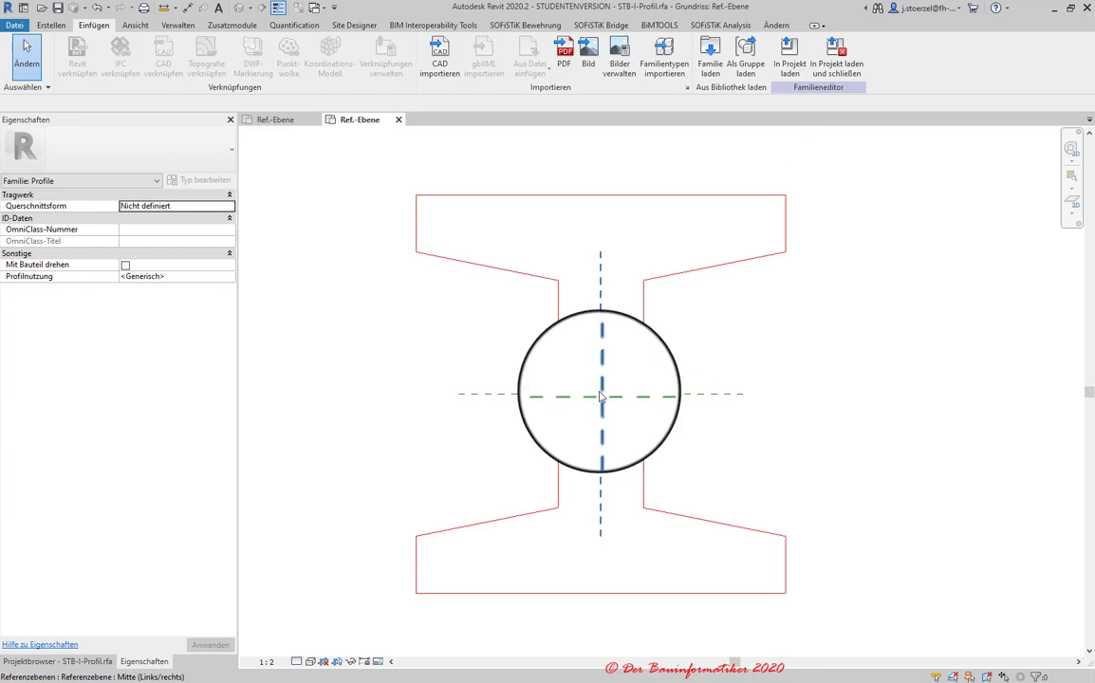
- Restore KOORDINATEN and instead hide all imported categories in the view
key("v")
key("g")
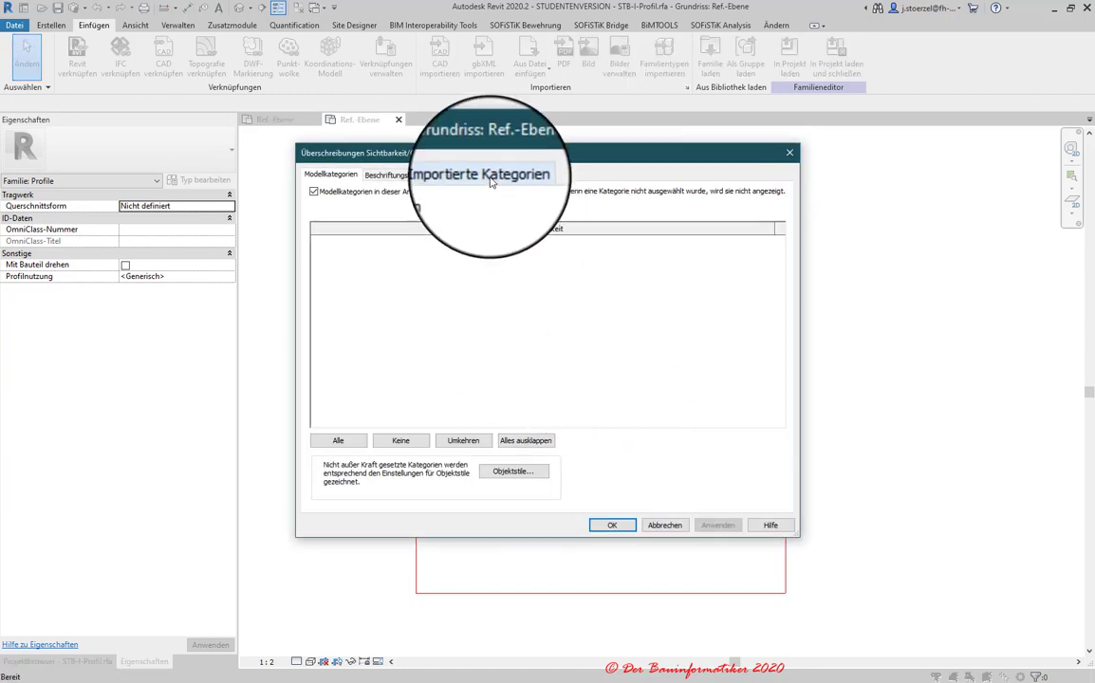
left_click(485, 175)
left_click(342, 232)
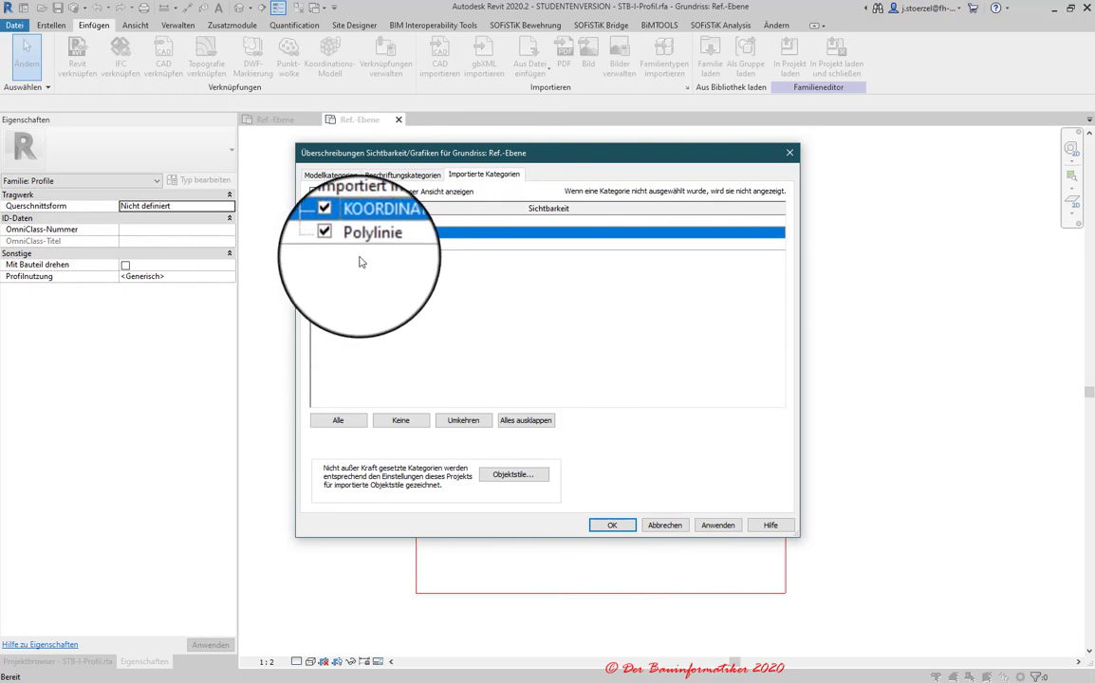
left_click(326, 222)
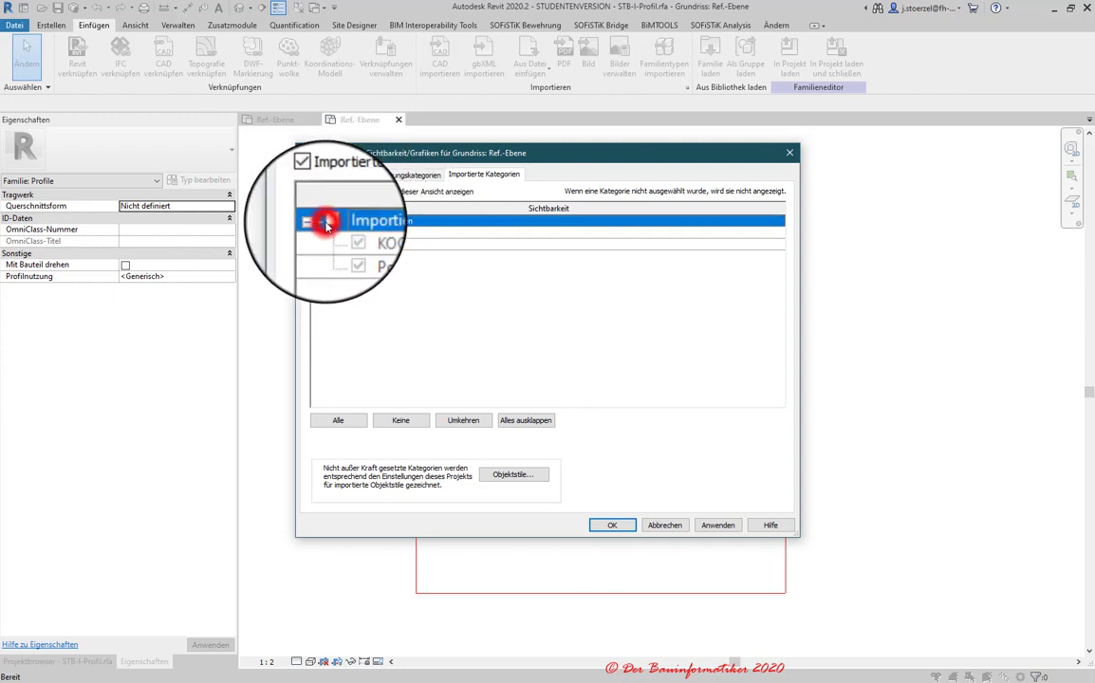
left_click(607, 526)
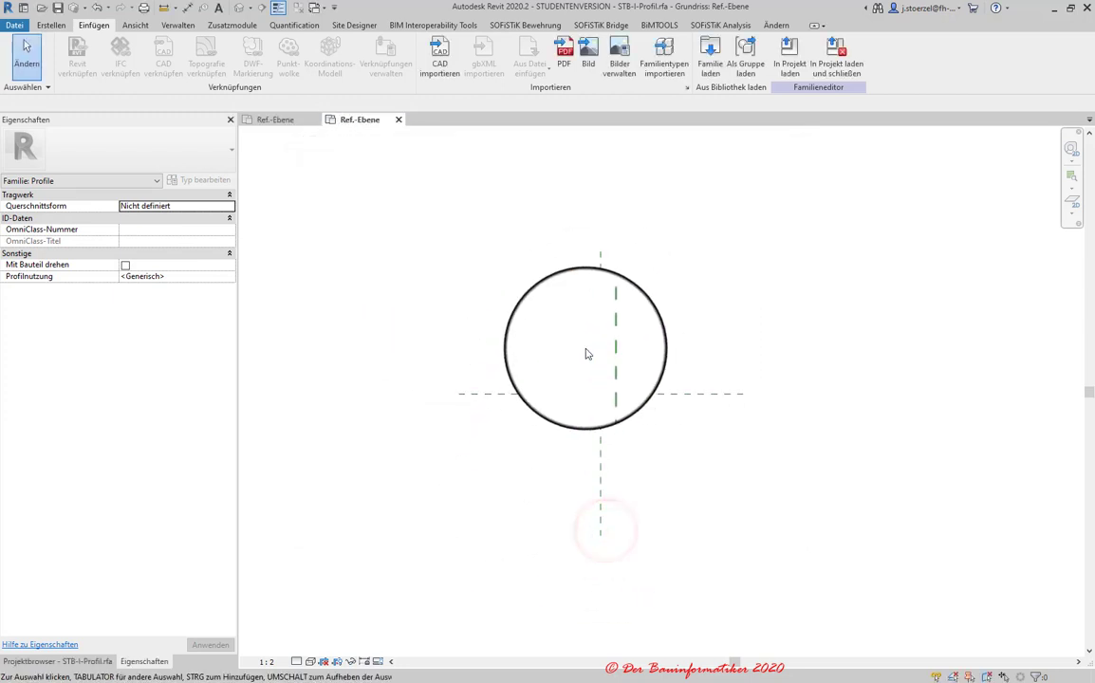
- Make the imported geometry visible again through Visibility/Graphics on the Ansicht ribbon
left_click_drag(585, 354, 526, 347)
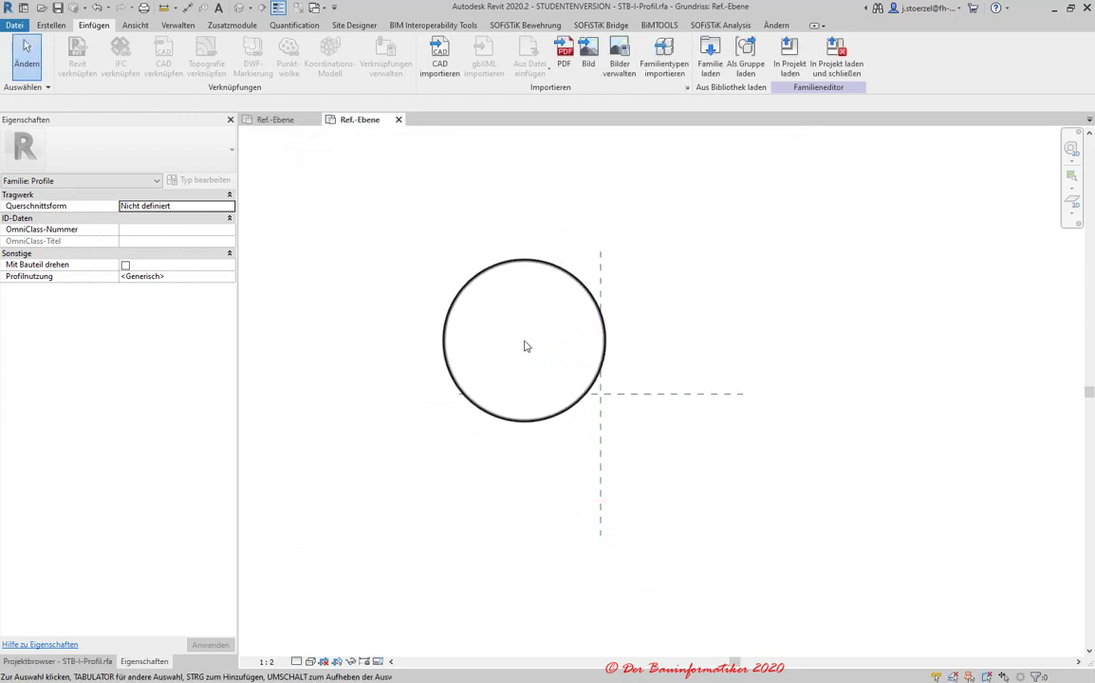
left_click(135, 25)
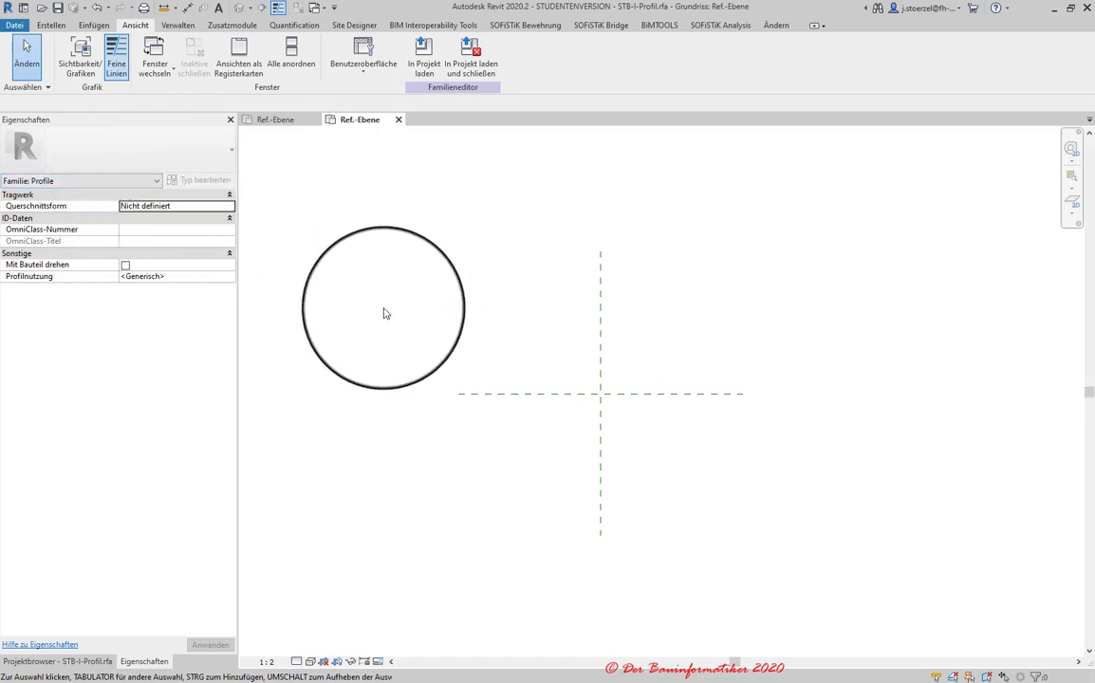
left_click(83, 62)
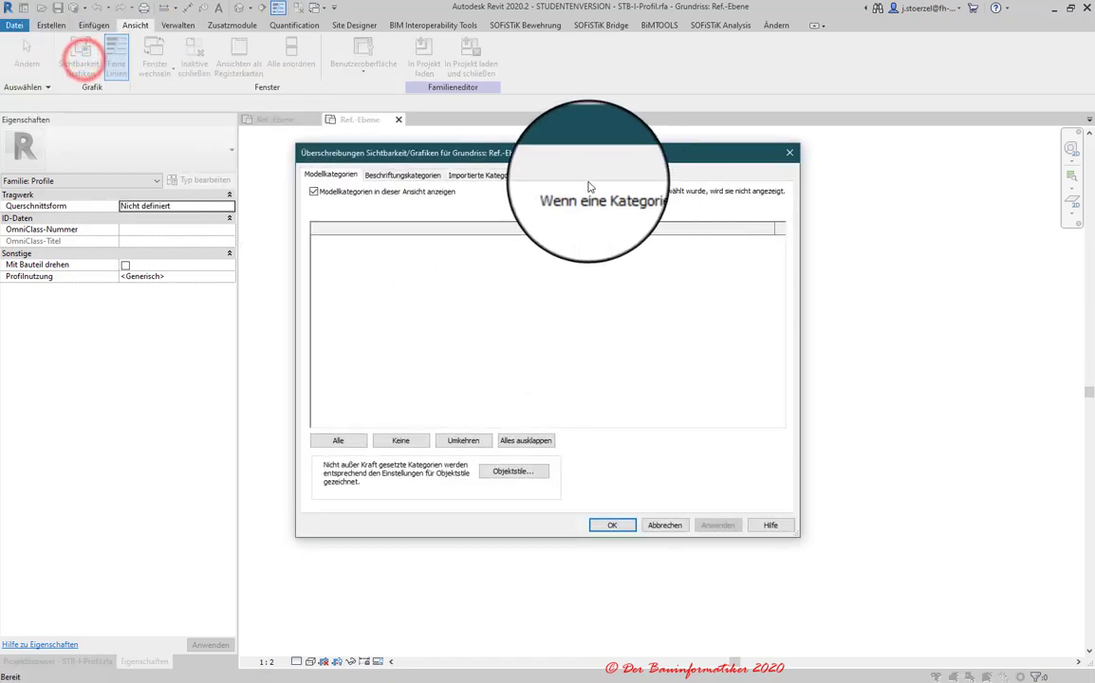
left_click(484, 174)
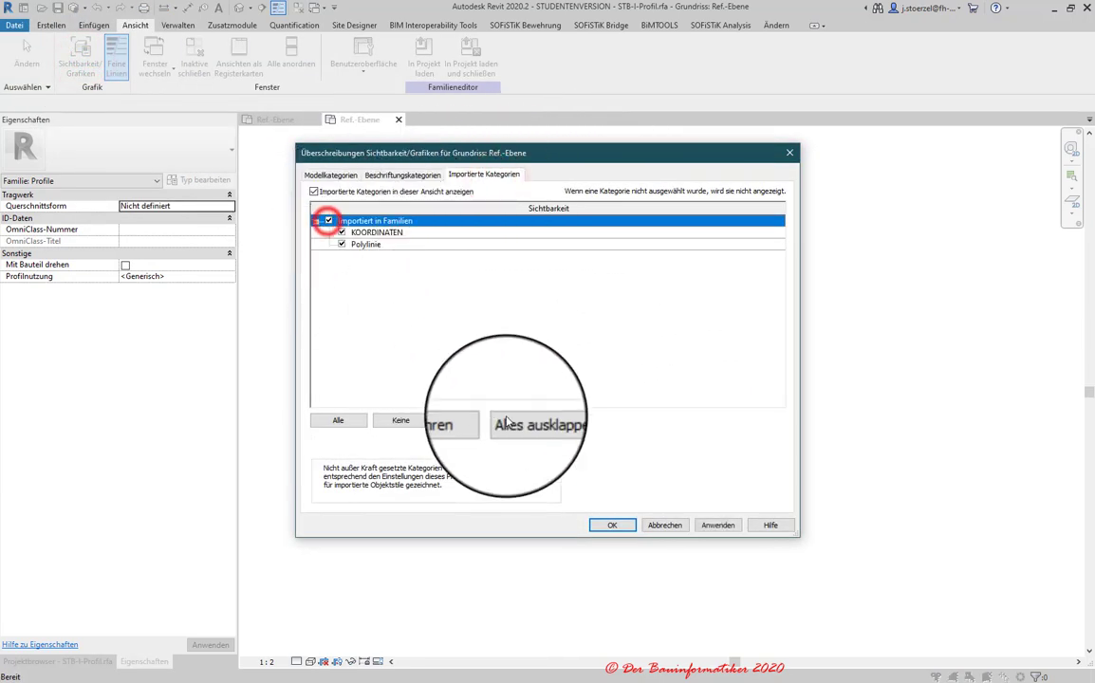
left_click(618, 528)
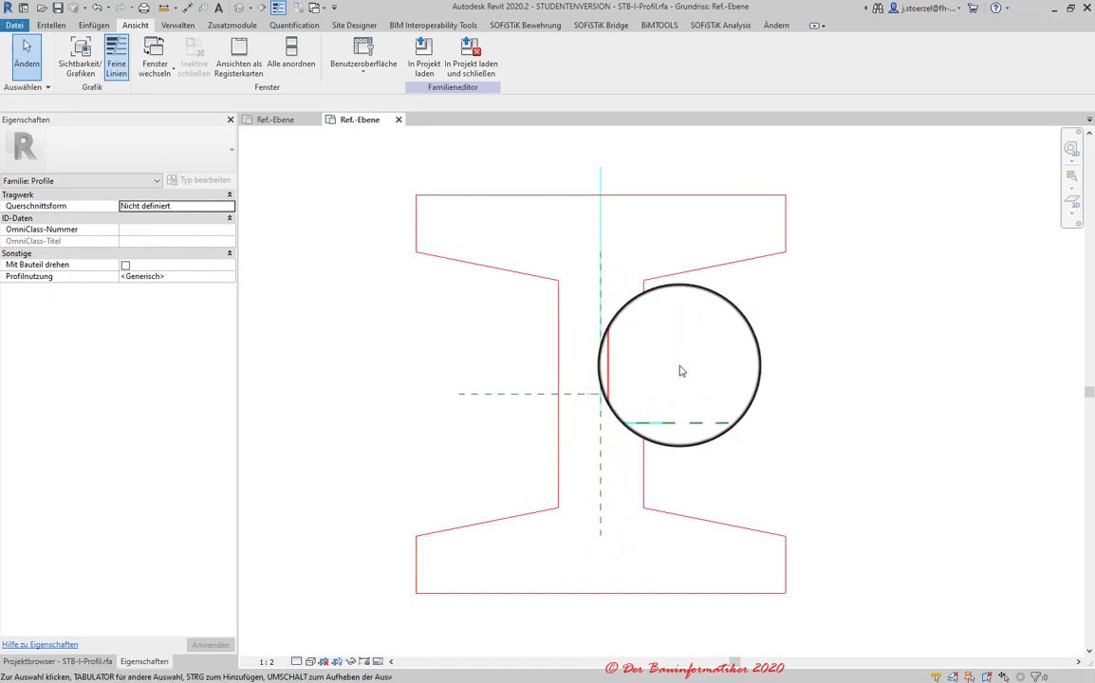
- Hide the KOORDINATEN layer once more and select the imported DWG profile
key("v")
key("v")
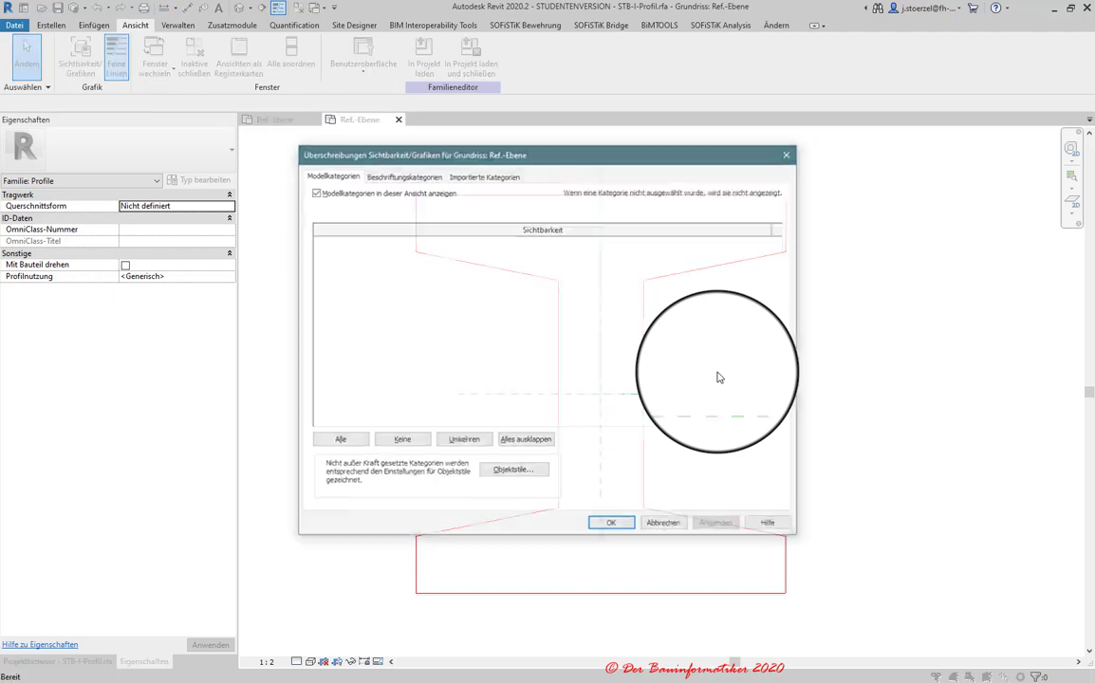
left_click(484, 180)
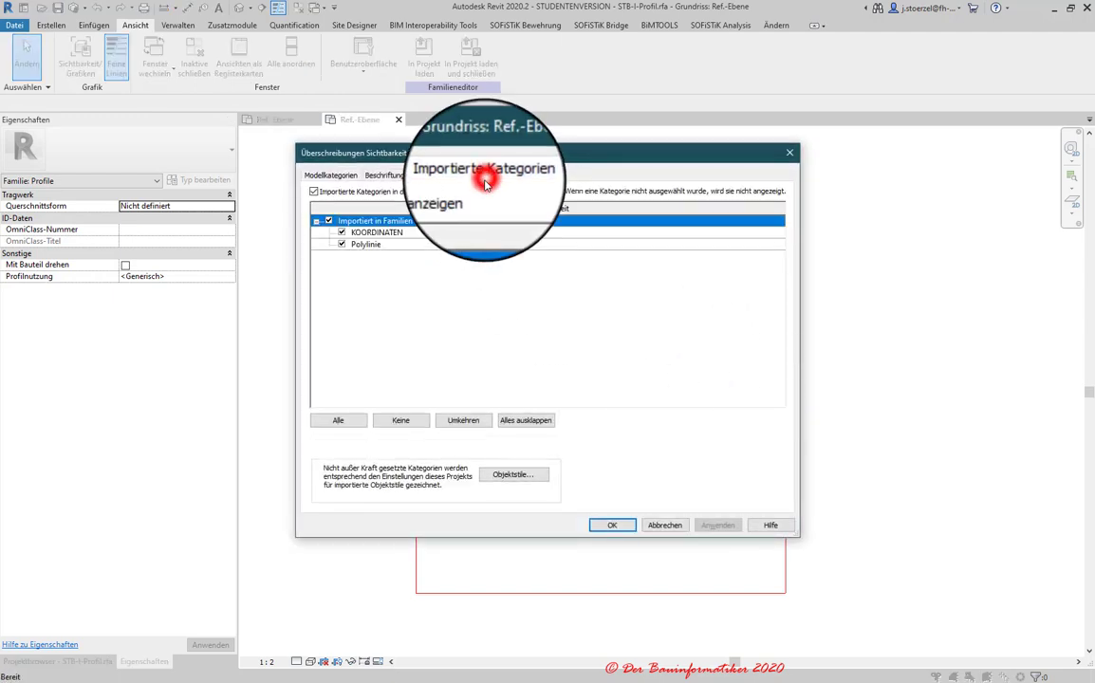
left_click(341, 233)
left_click(617, 520)
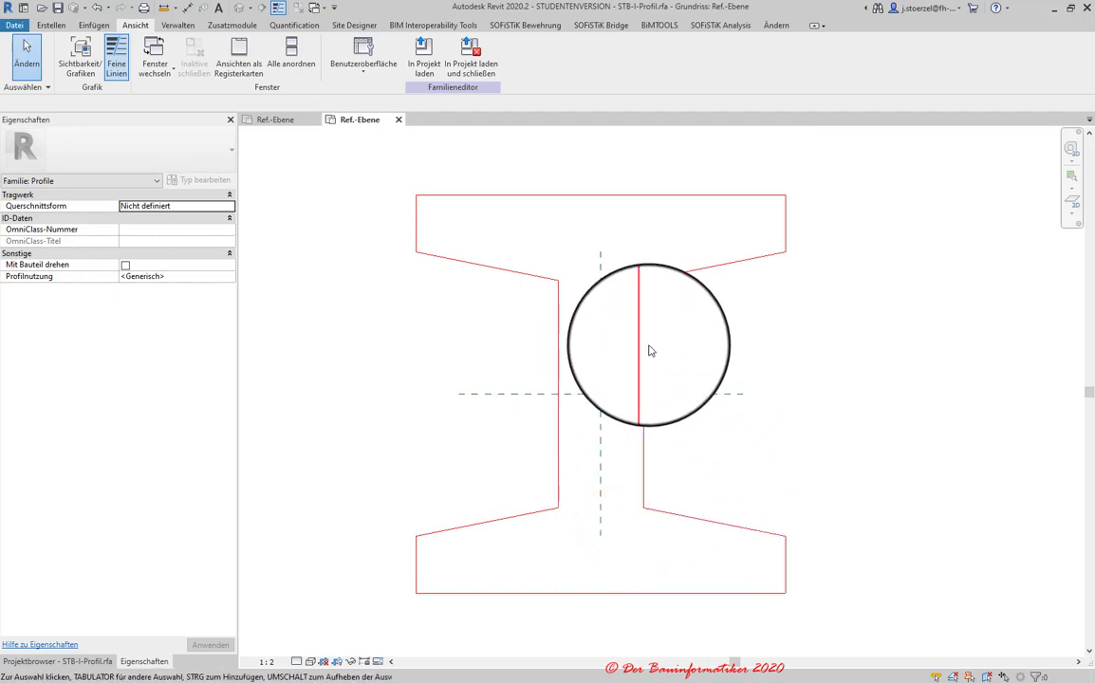
left_click(643, 344)
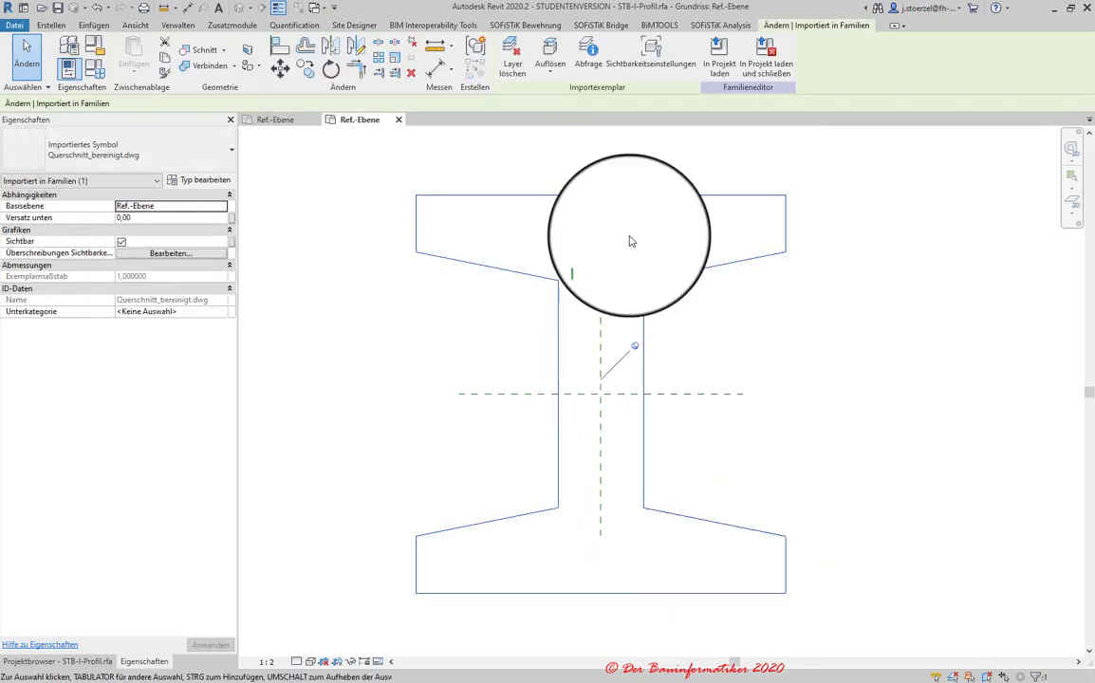
- Explode the selected DWG import into lines and select the resulting I-profile outline
left_click(113, 156)
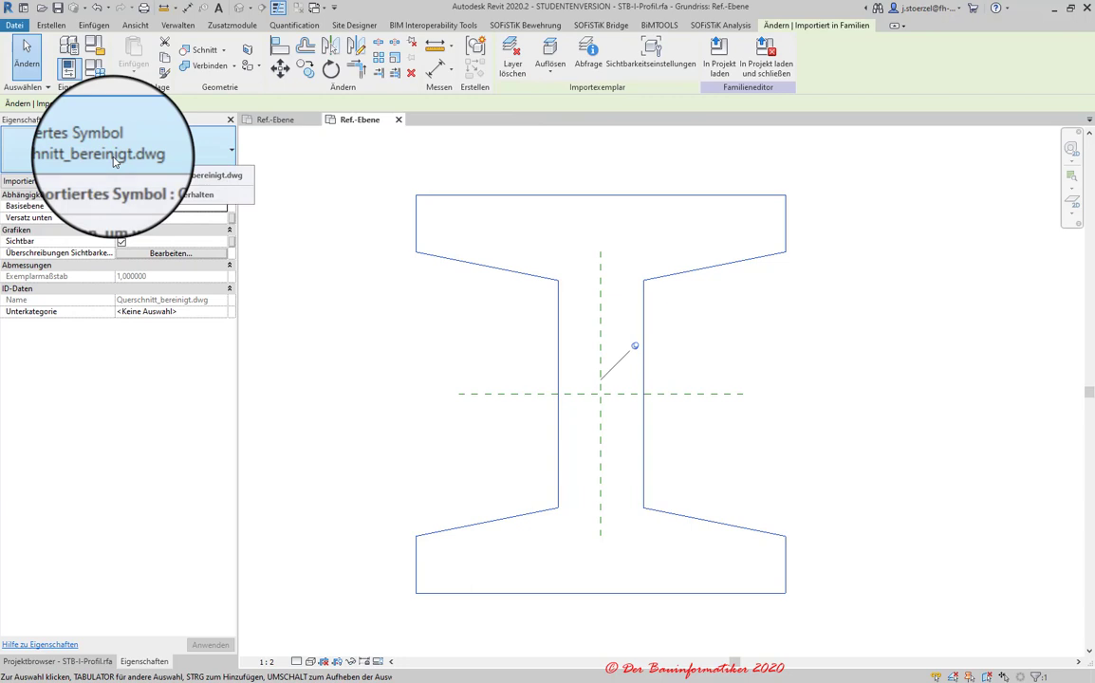
left_click(114, 159)
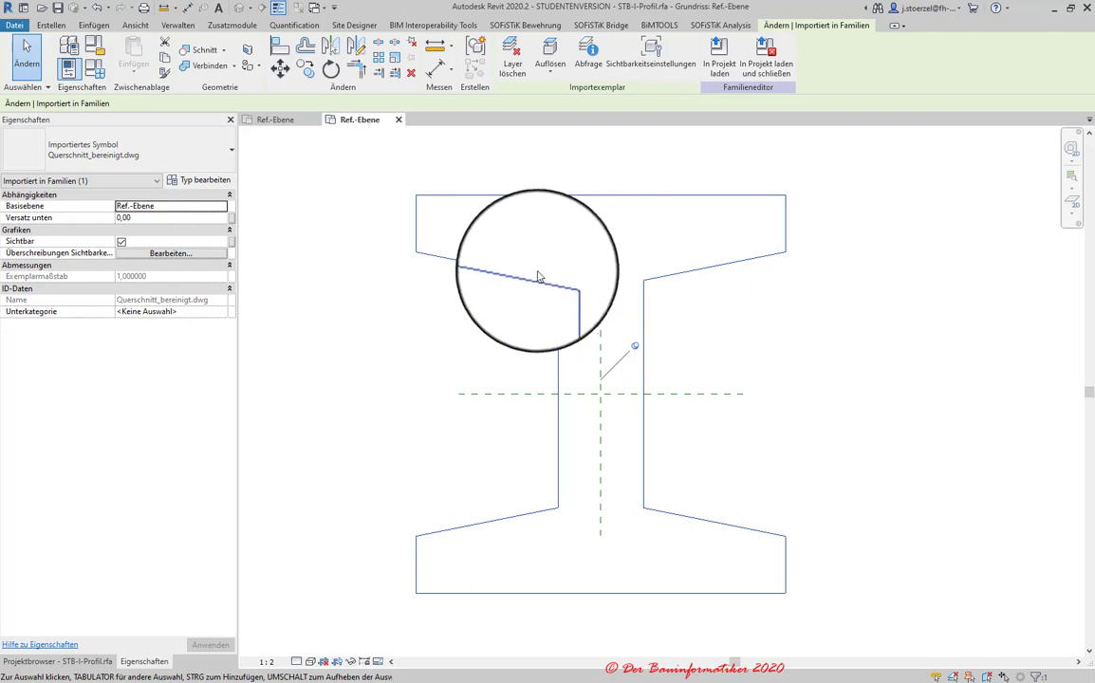
left_click(550, 79)
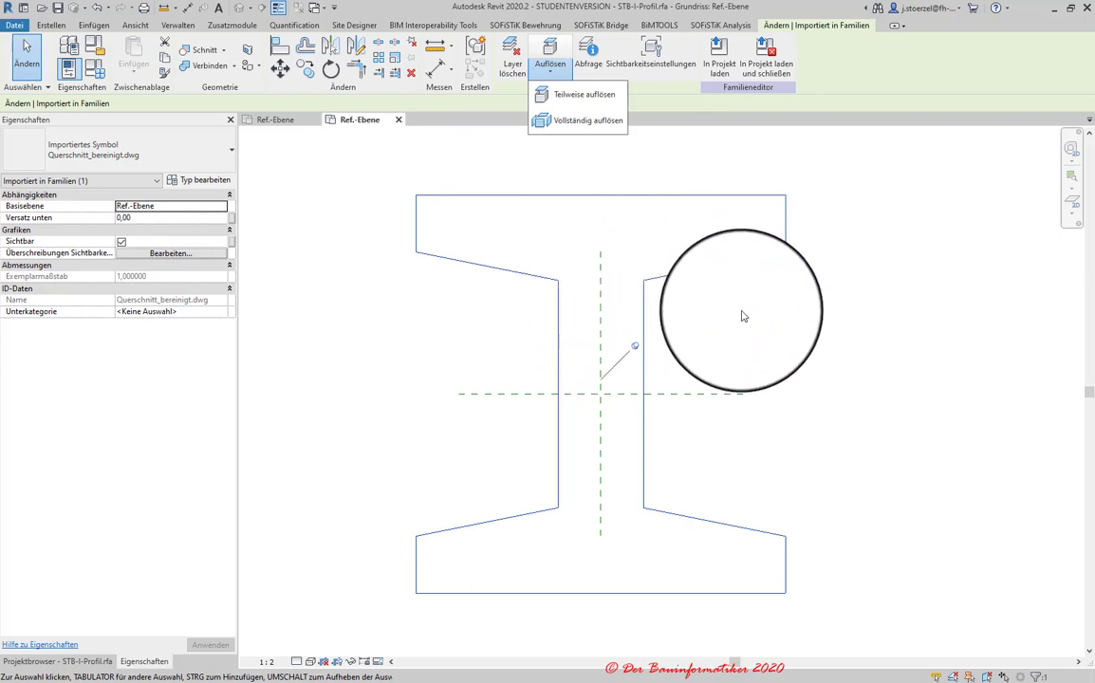
left_click(736, 319)
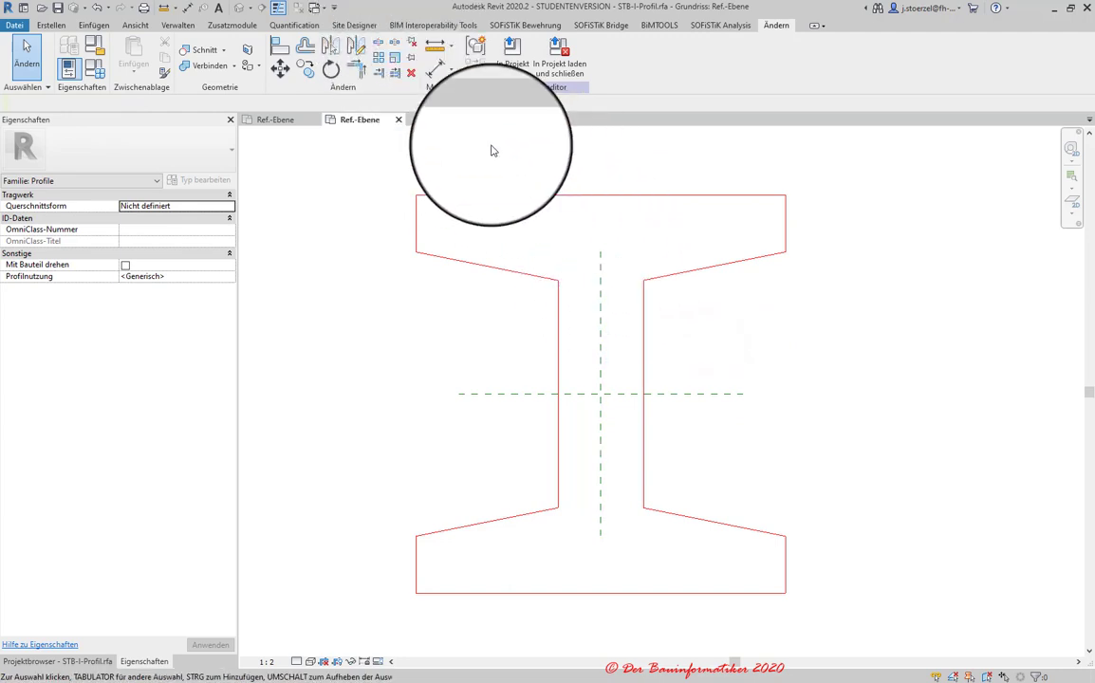
left_click(545, 282)
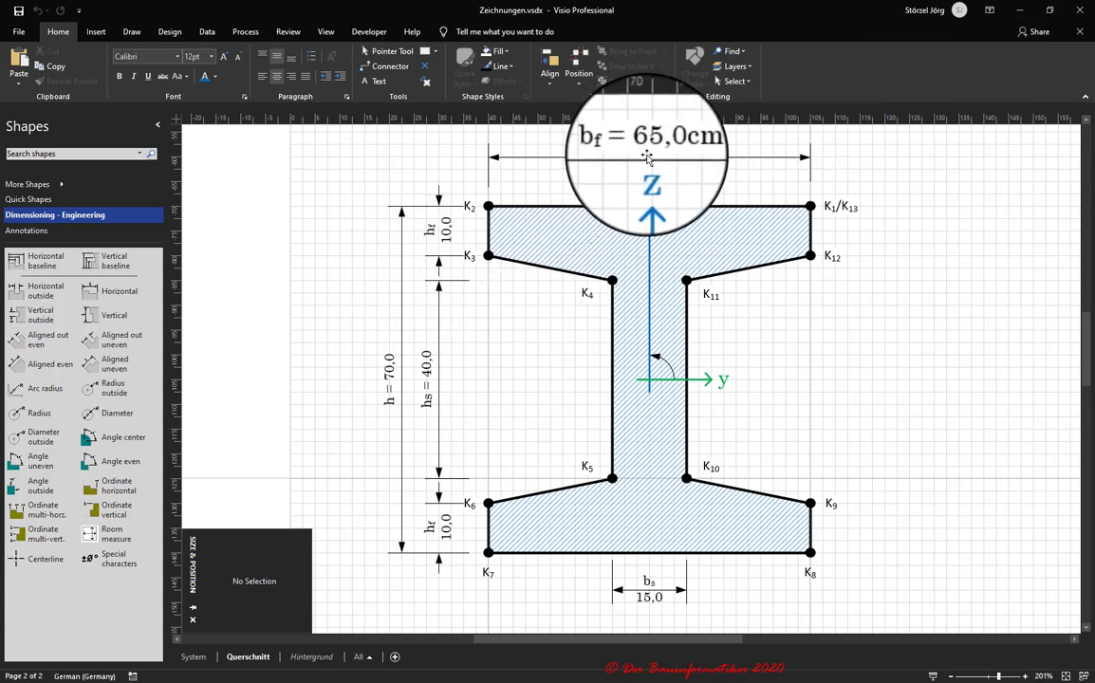
- Minimize Visio to bring the STB-I-Profil.rfa family back into view
left_click(1019, 11)
left_click_drag(570, 354, 393, 270)
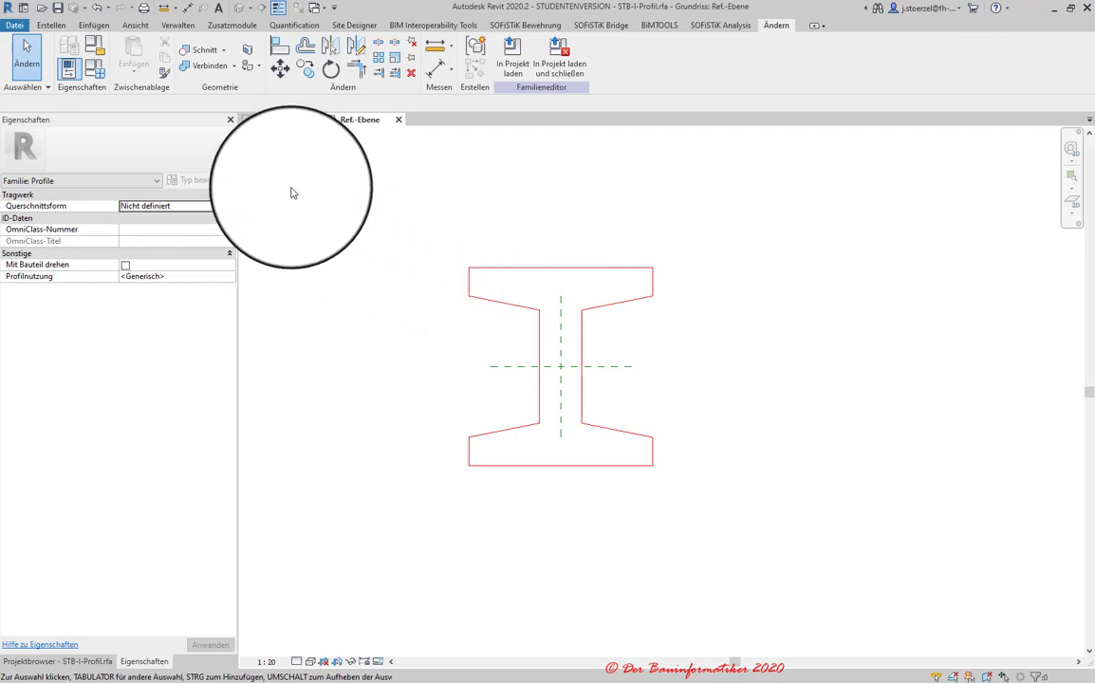
- Delete the only family type, 100x12, in Familientypen and begin adding a parameter
left_click(93, 68)
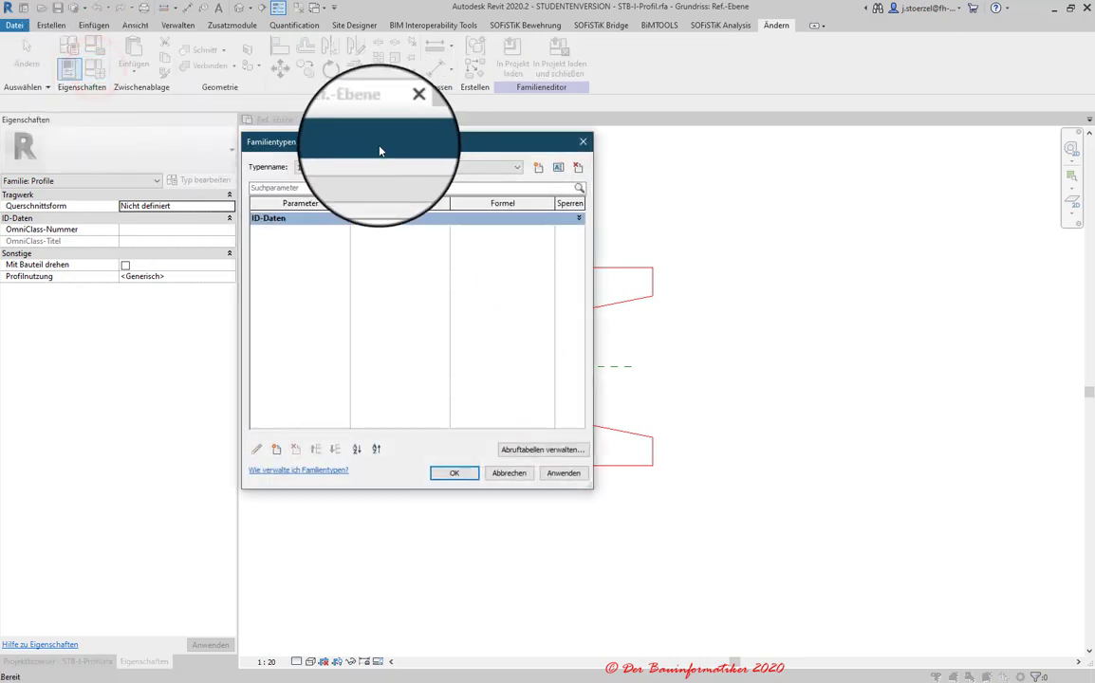
mouse_move(380, 144)
left_mouse_down()
mouse_move(465, 169)
mouse_move(490, 157)
left_mouse_up()
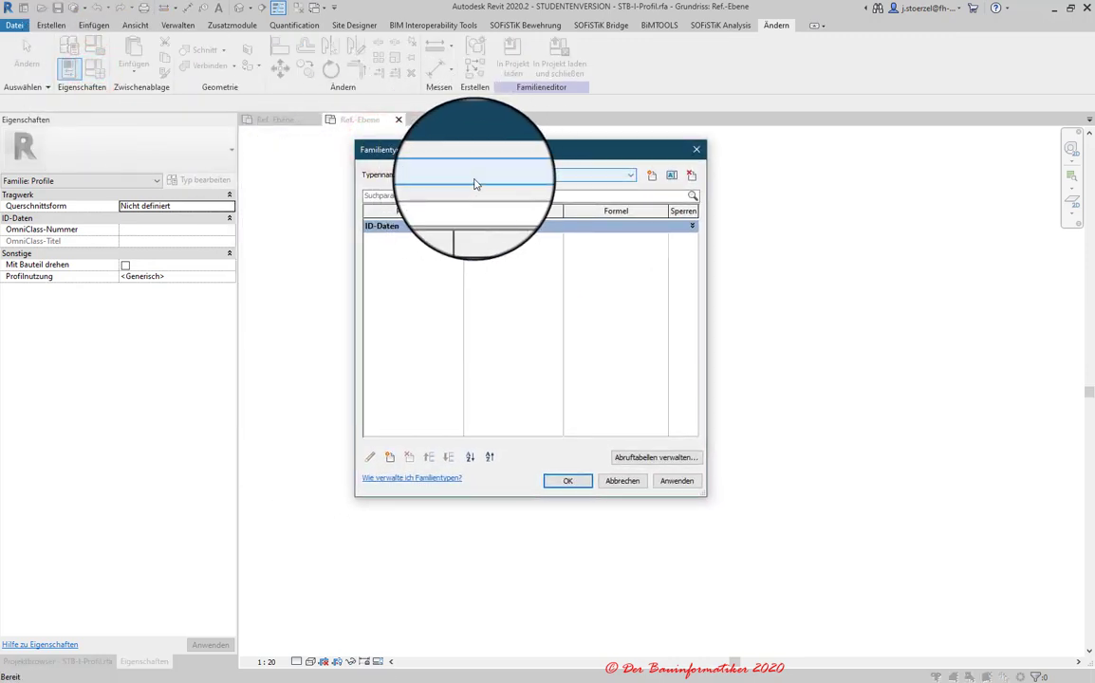
left_click(630, 175)
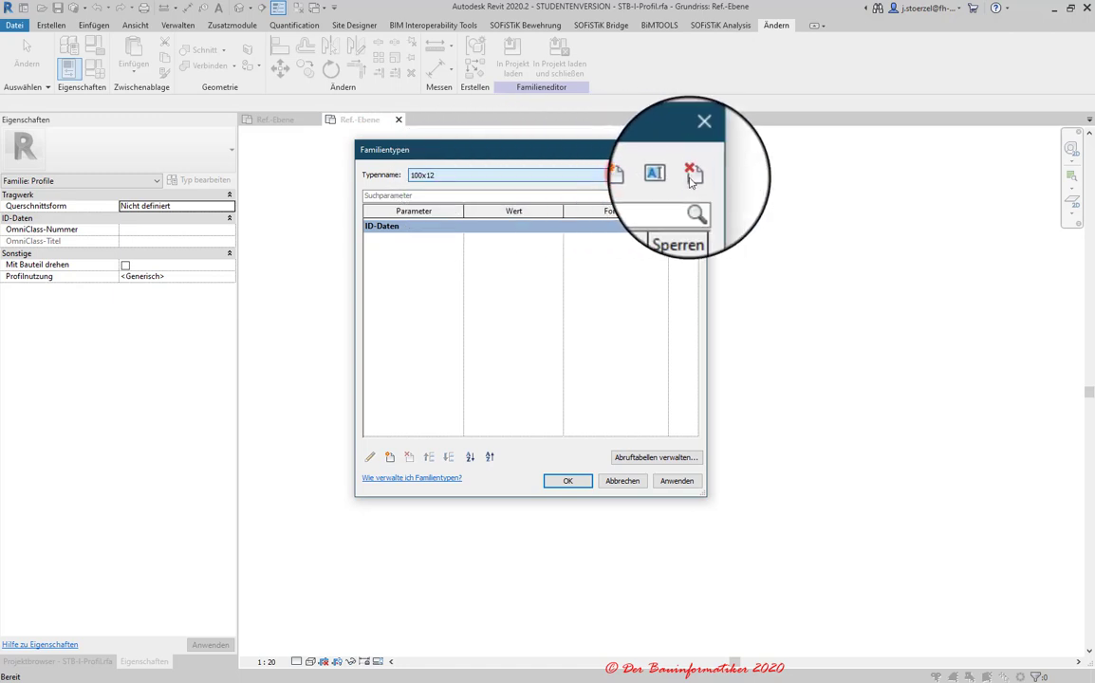
left_click(687, 180)
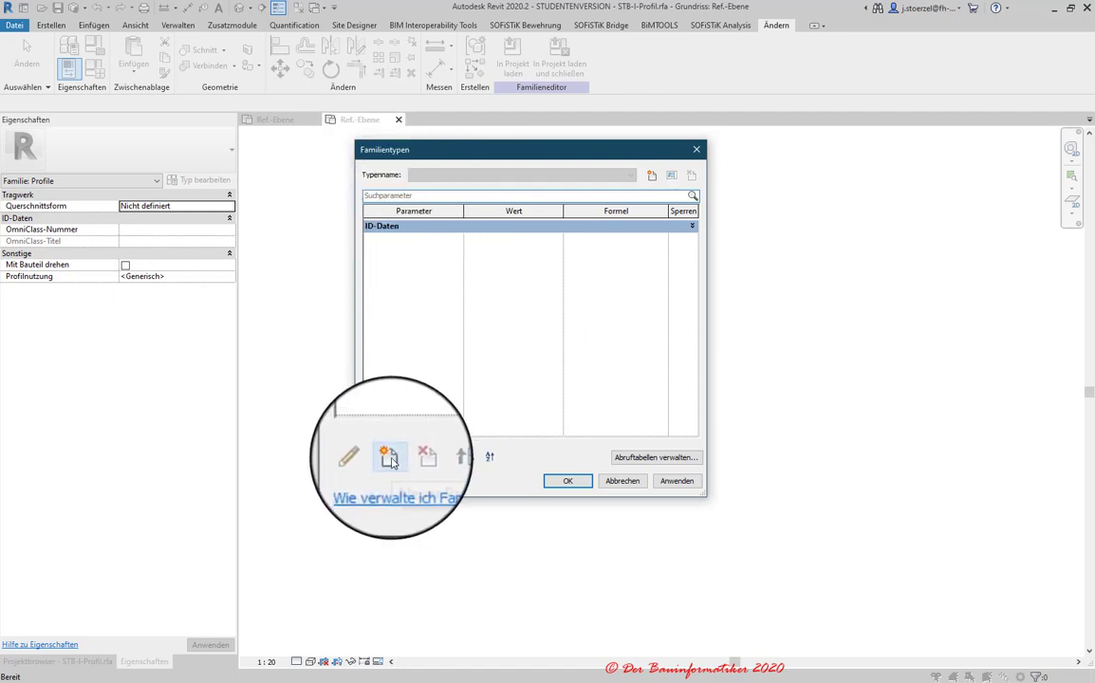
left_click(390, 456)
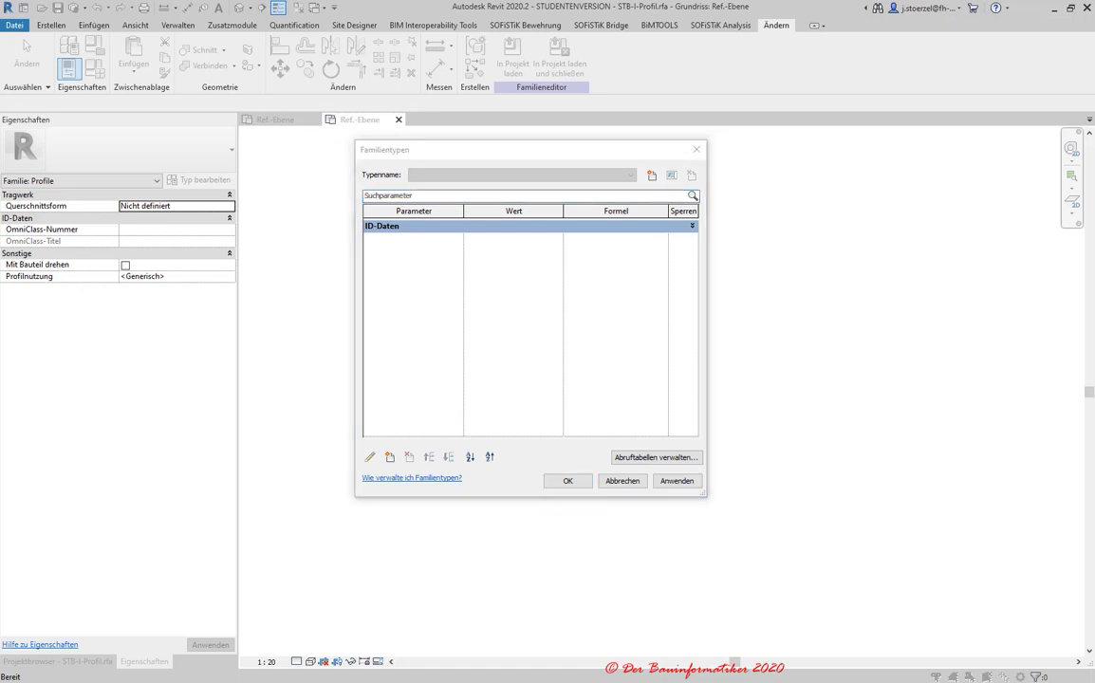
left_click(389, 456)
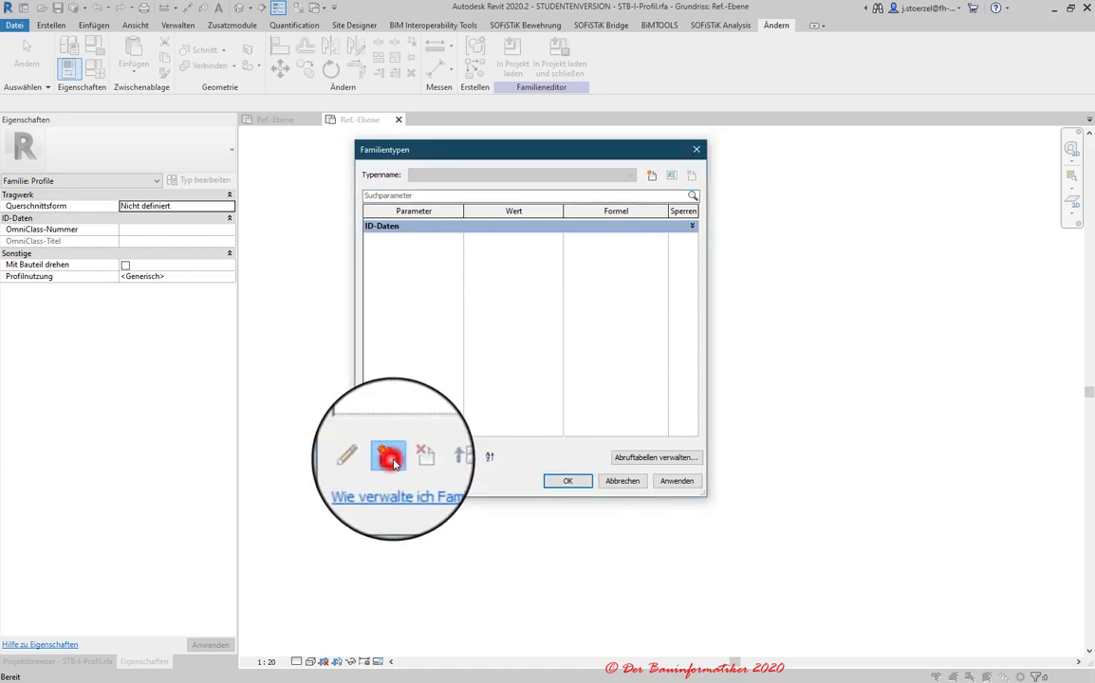
- Name the new parameter Stegbreite and set its discipline to Tragwerk
left_click(673, 314)
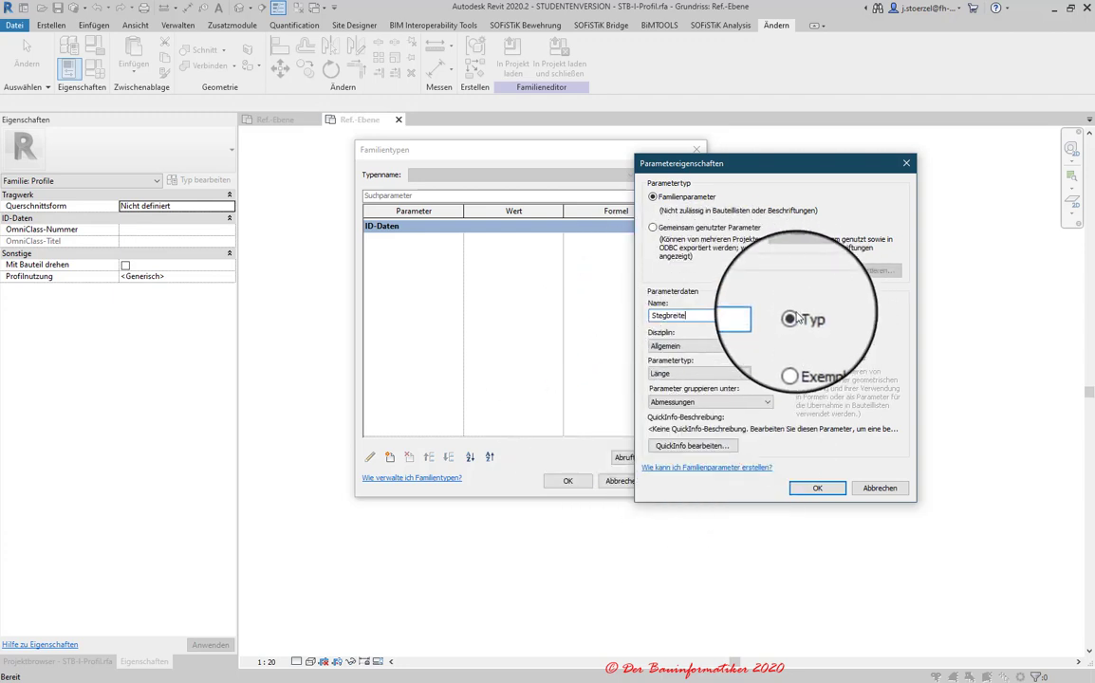
left_click(690, 348)
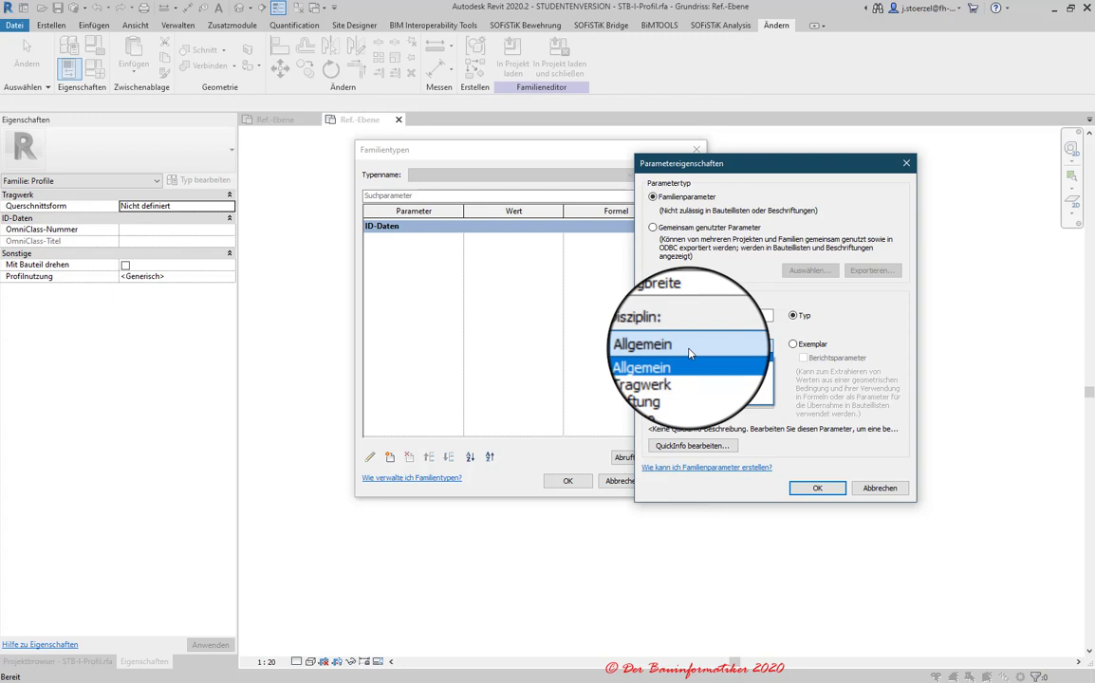
left_click(689, 349)
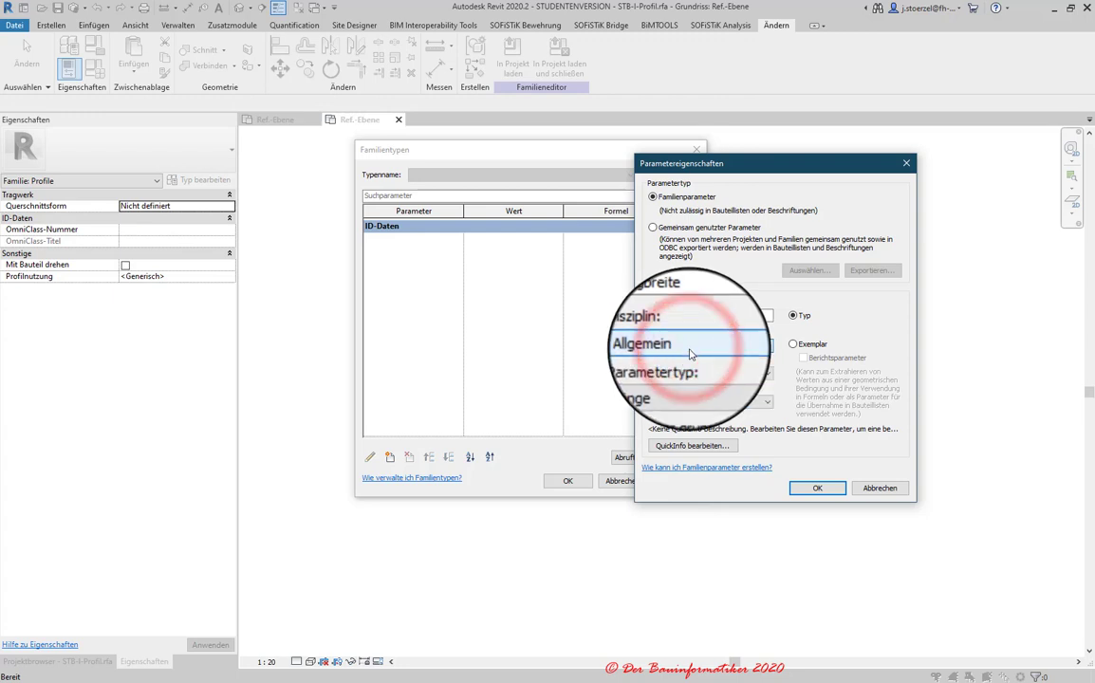
left_click(693, 347)
left_click(675, 364)
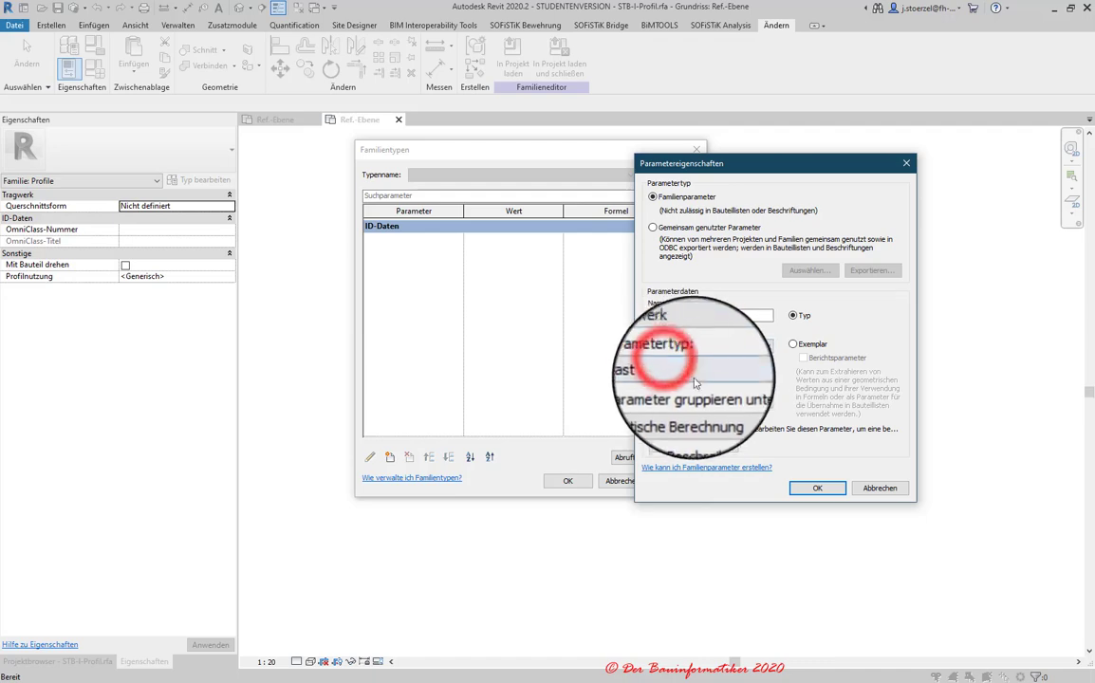
- Browse the Parametertyp list for a suitable parameter type
left_click(696, 374)
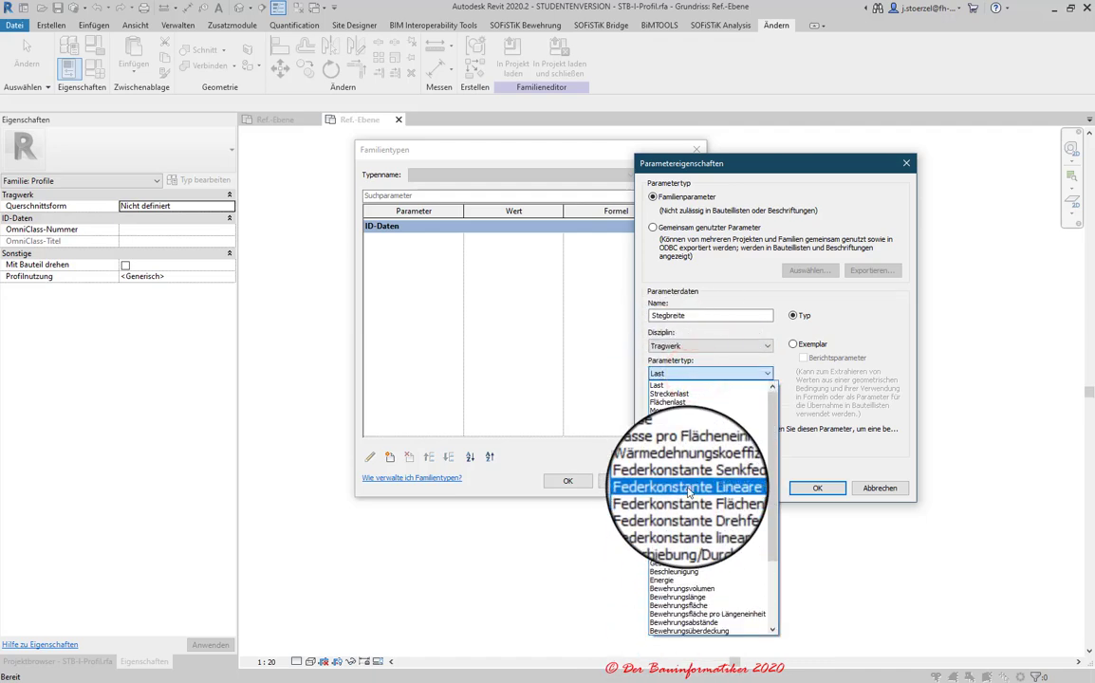
scroll(690, 498, "down", 3)
scroll(691, 503, "down", 3)
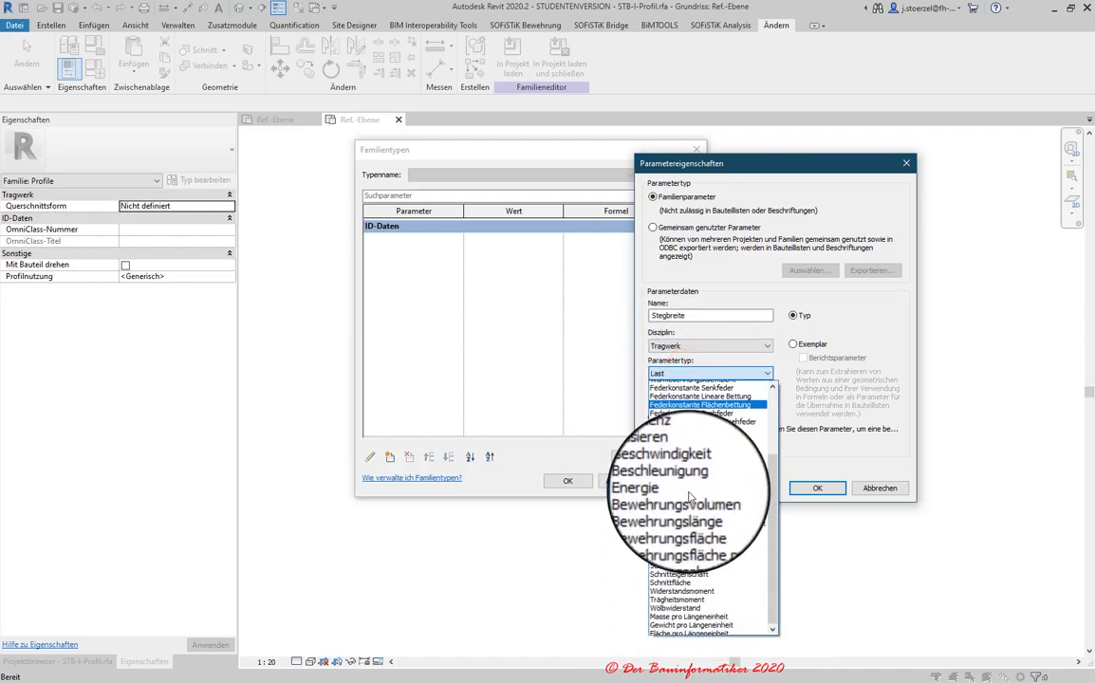
scroll(692, 513, "down", 2)
scroll(694, 520, "down", 2)
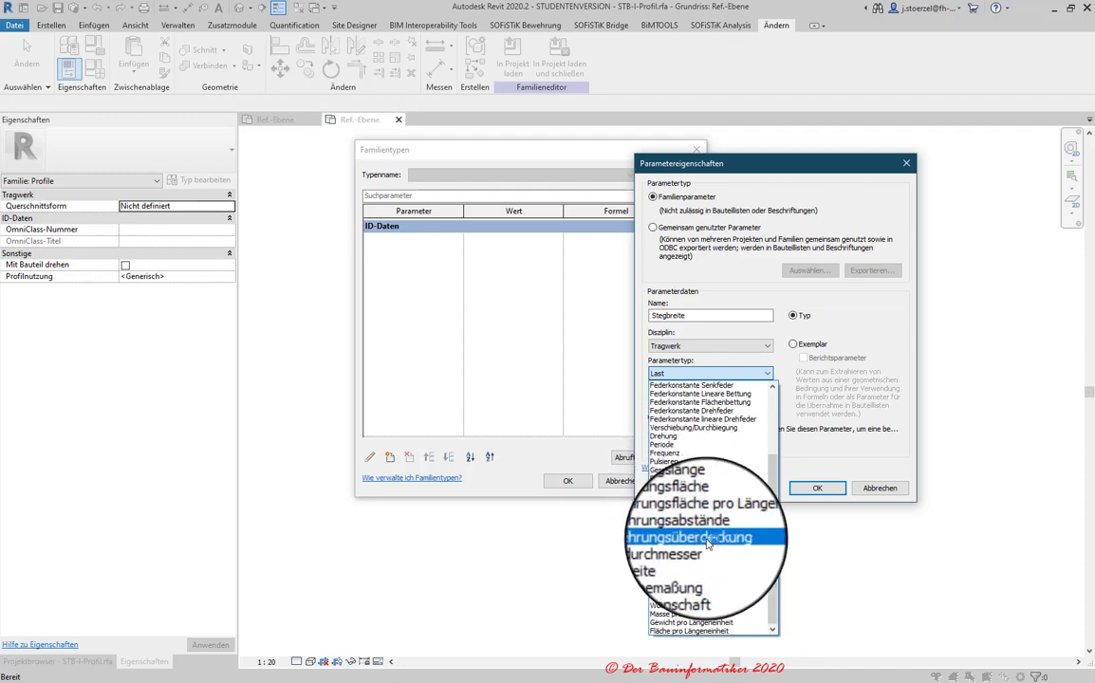
scroll(704, 517, "up", 2)
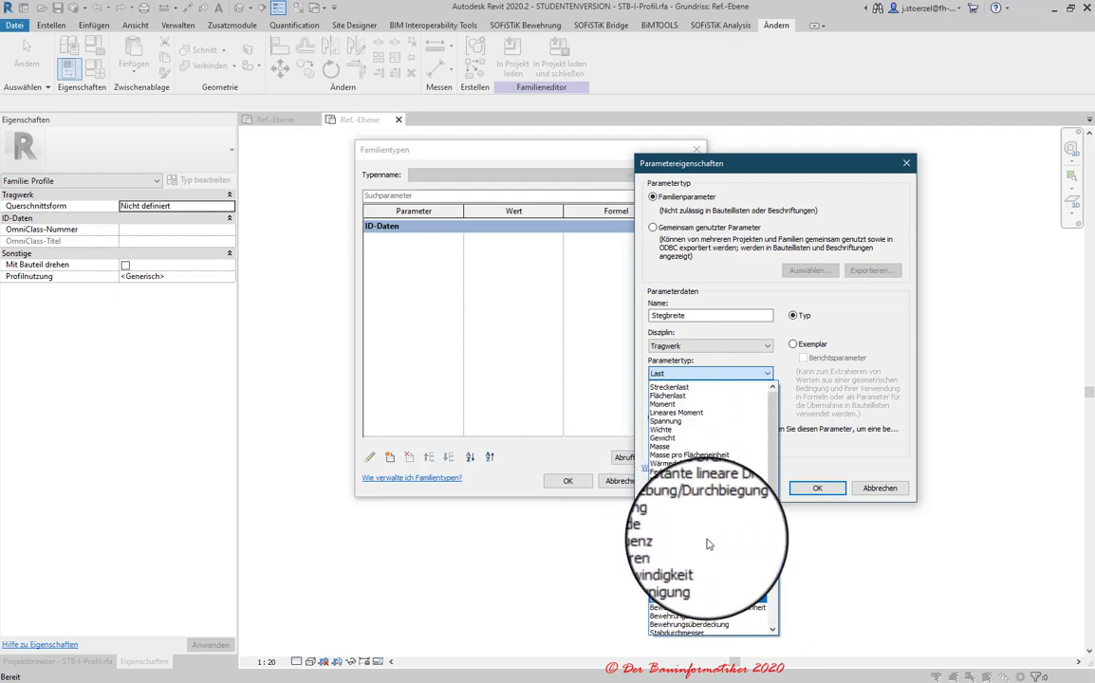
scroll(700, 493, "up", 2)
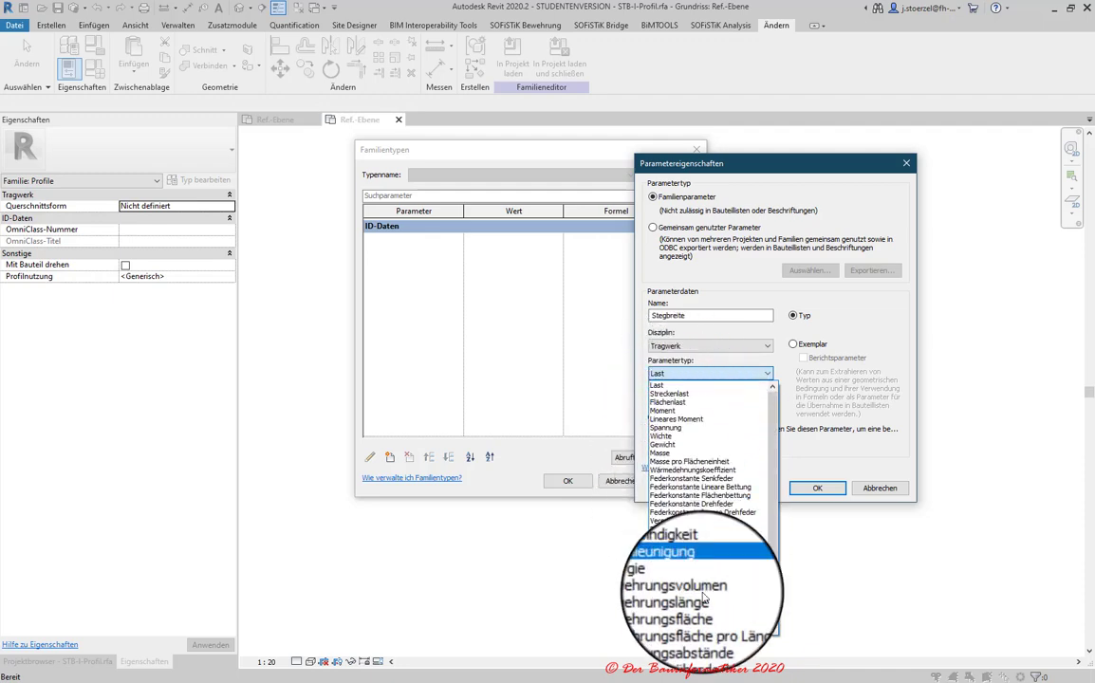
scroll(719, 578, "down", 2)
scroll(720, 578, "down", 2)
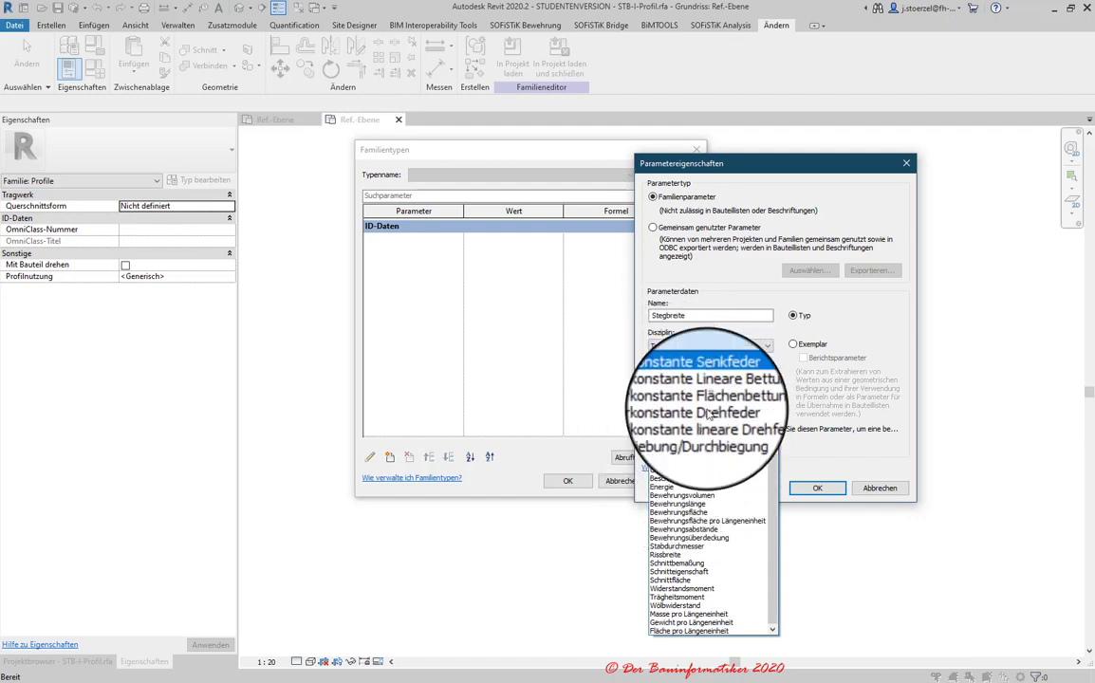
- Set discipline Allgemein, parameter type Länge, and group it under Abmessungen
left_click(768, 347)
scroll(769, 346, "down", 1)
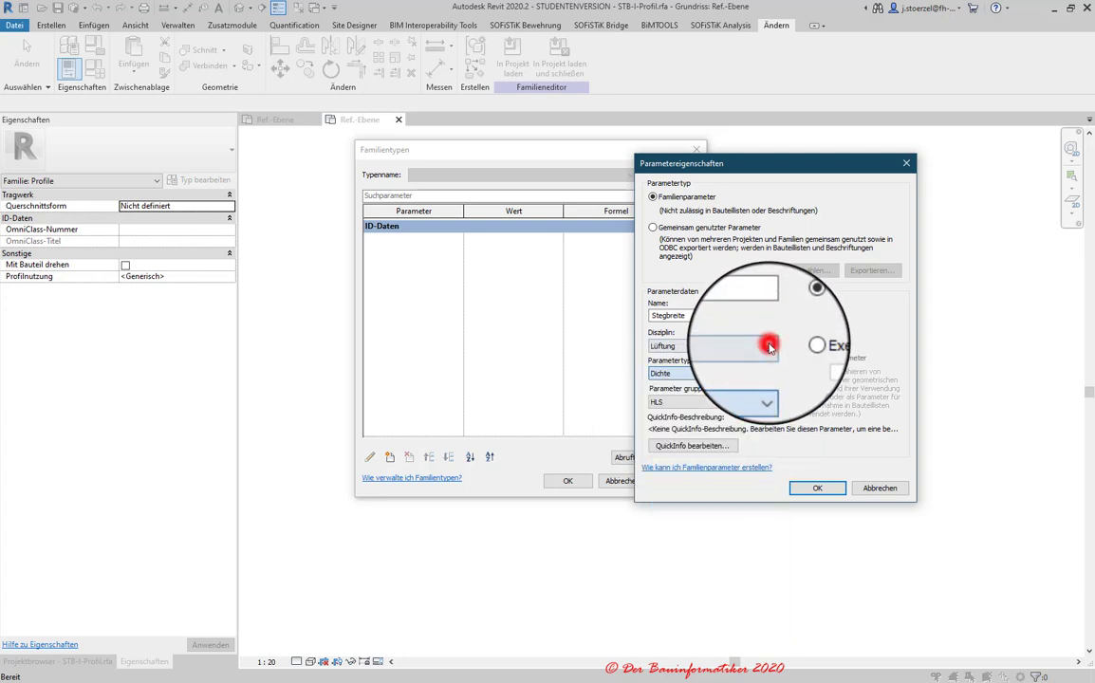
left_click(708, 375)
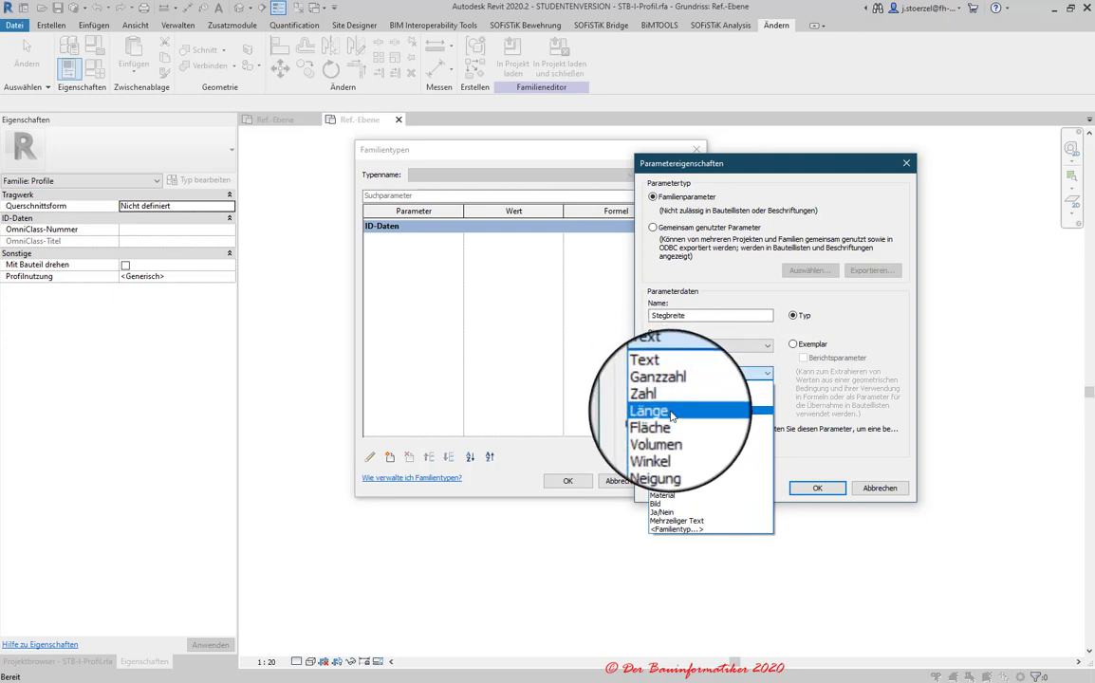
left_click(675, 410)
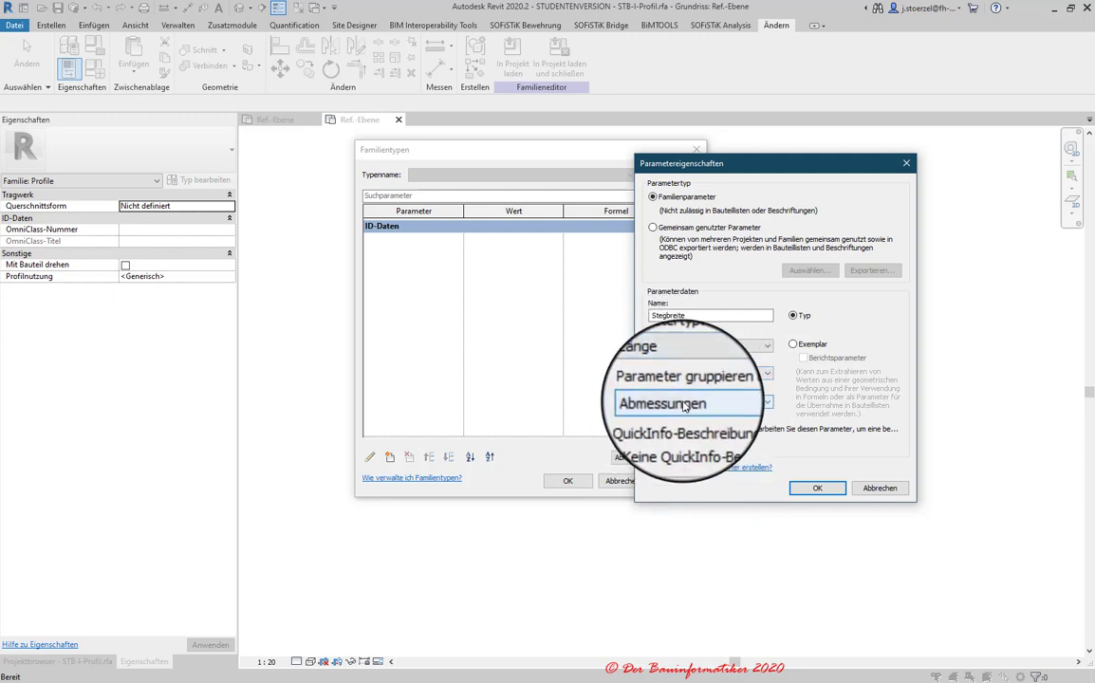
left_click(685, 405)
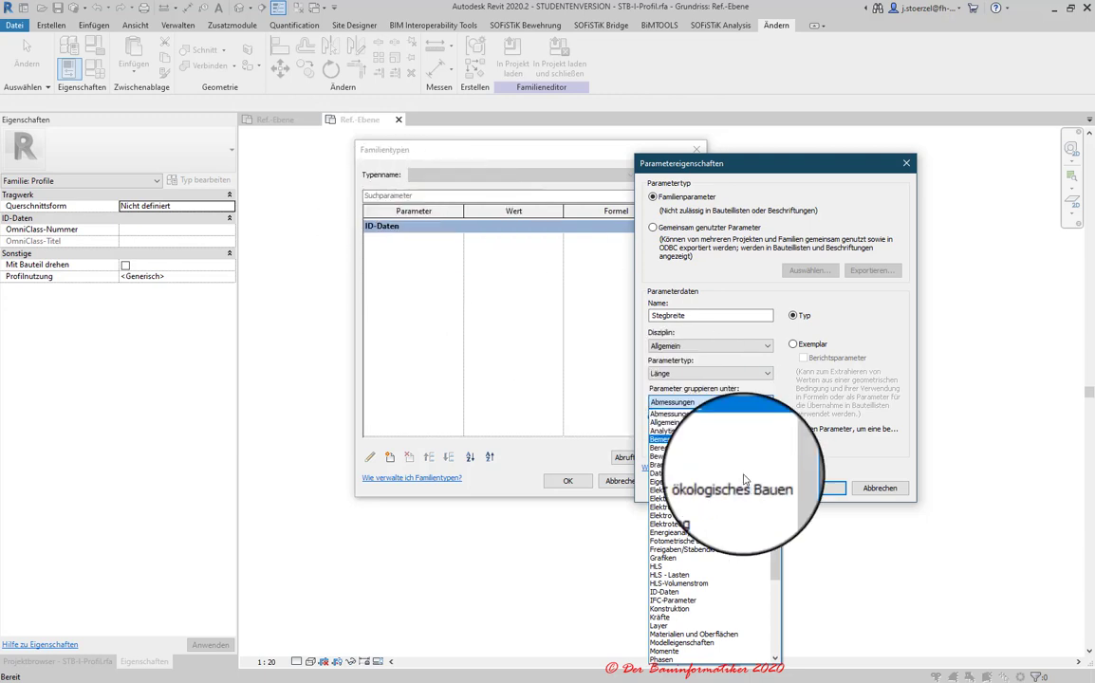
left_click(695, 415)
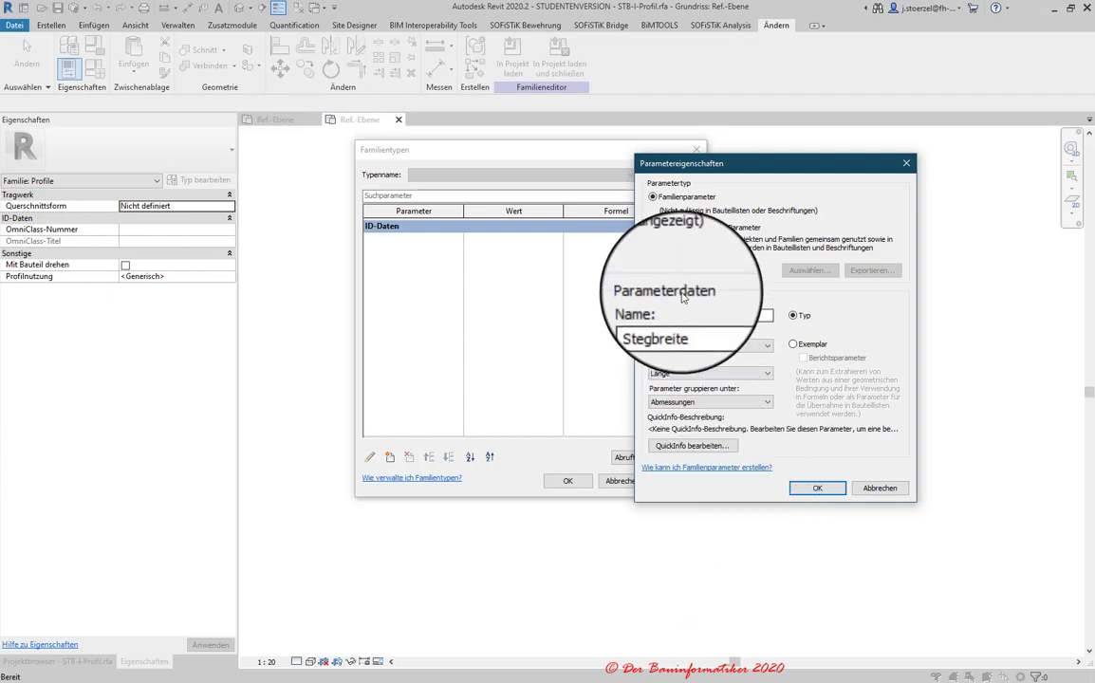
- Review the Stegbreite name and QuickInfo tooltip, then create the parameter
left_click(706, 315)
double_click(718, 315)
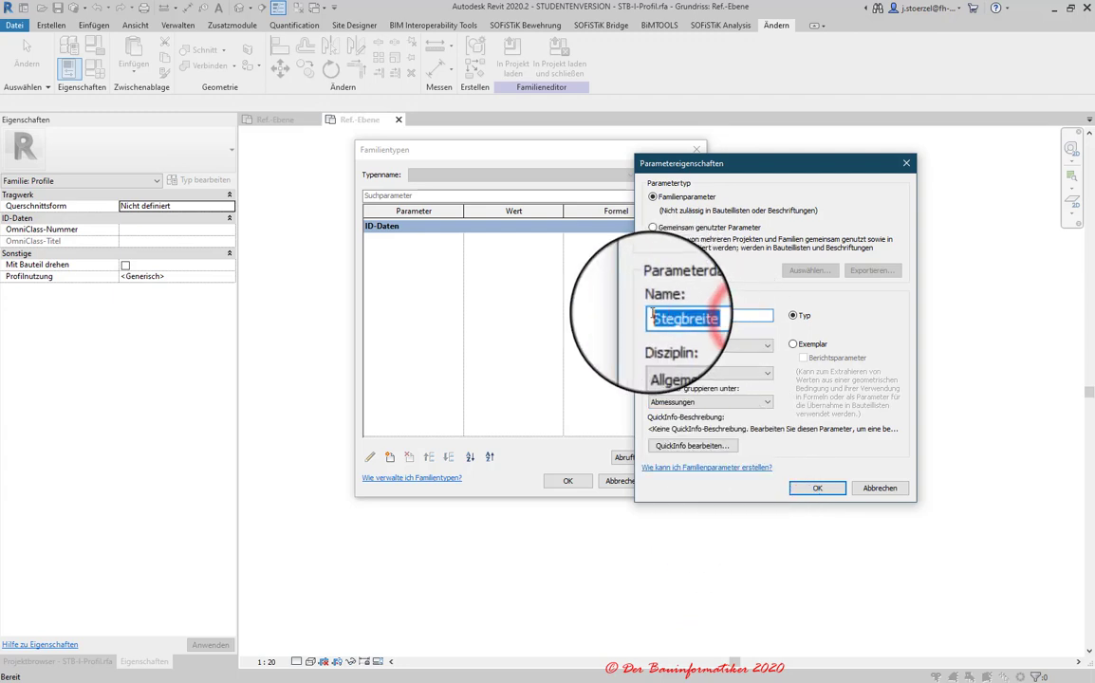
left_click(709, 434)
triple_click(773, 449)
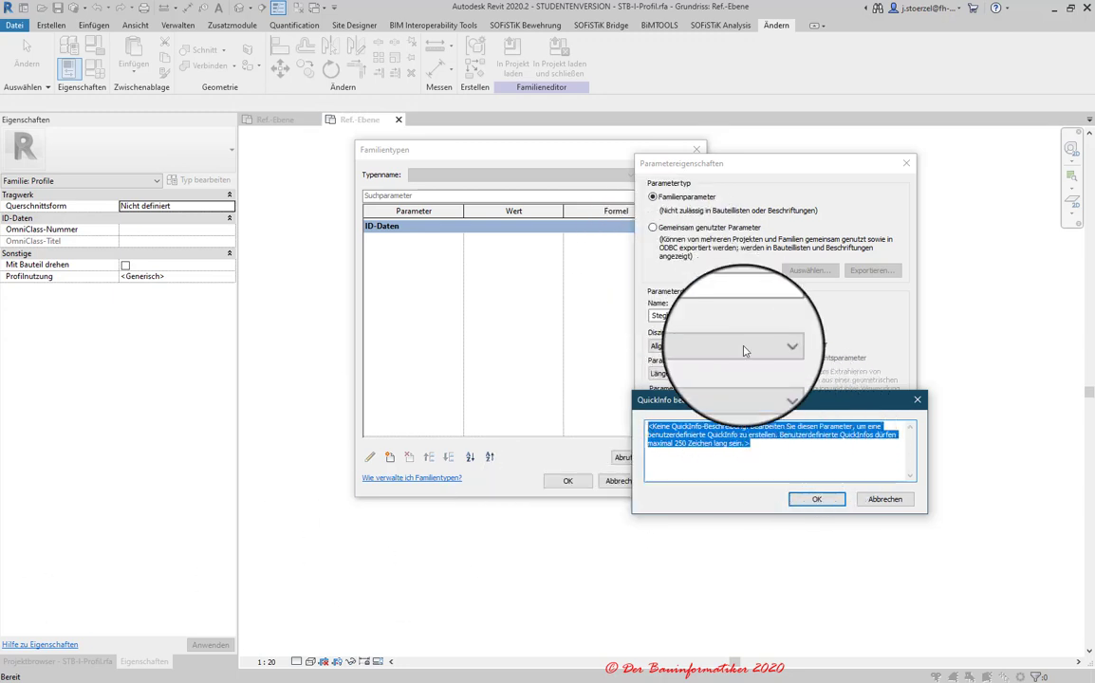
left_click(712, 273)
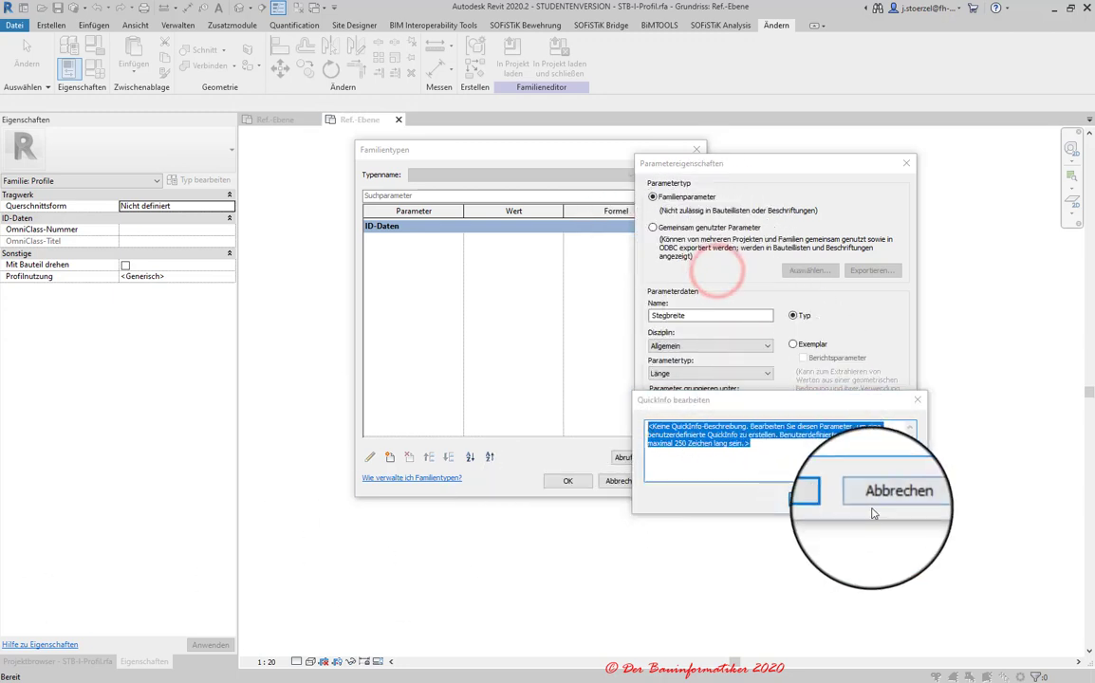
left_click(869, 504)
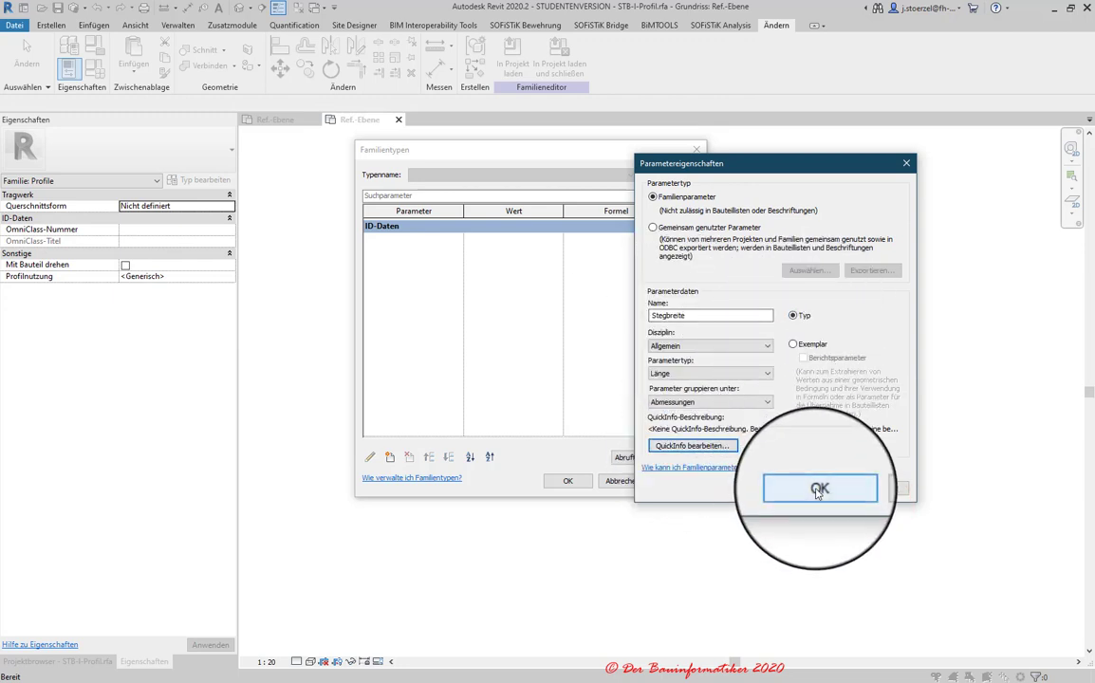
left_click(817, 488)
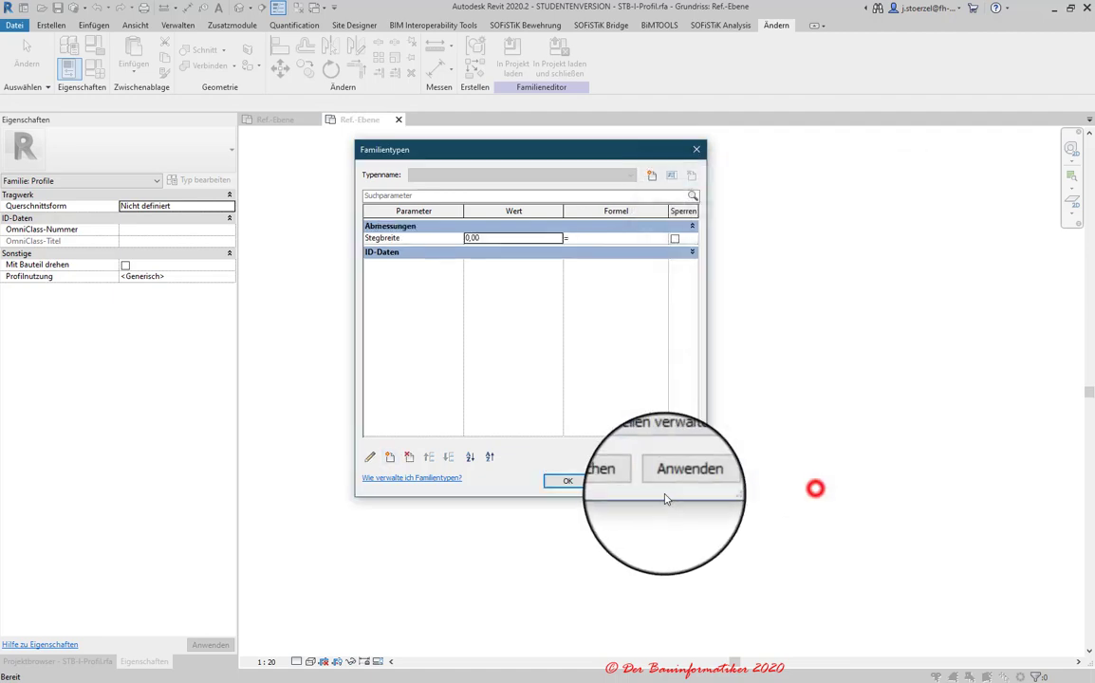
- Create a new length parameter b_s under Abmessungen with the tooltip 'Stegbreite'
left_click(389, 457)
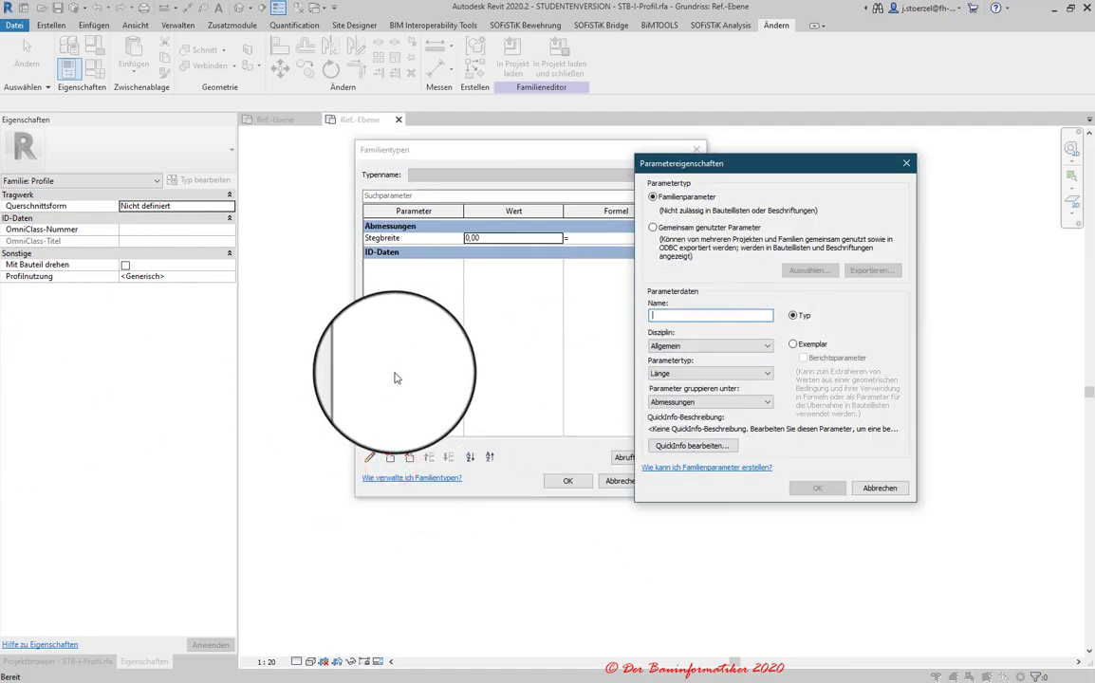
left_click(661, 316)
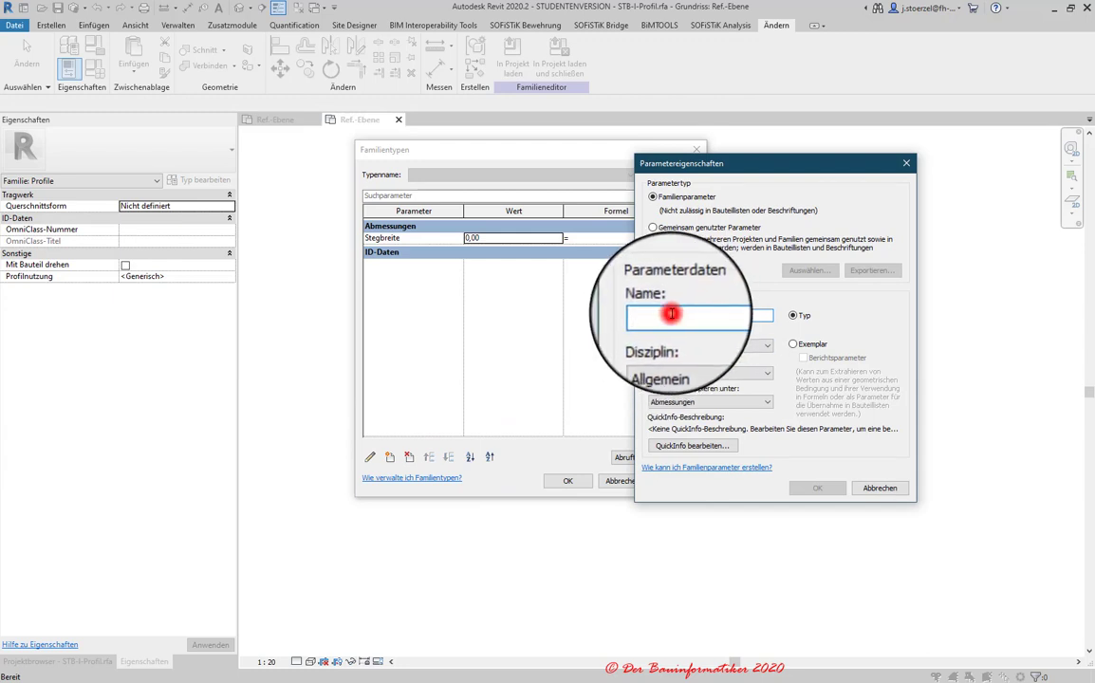
left_click(671, 313)
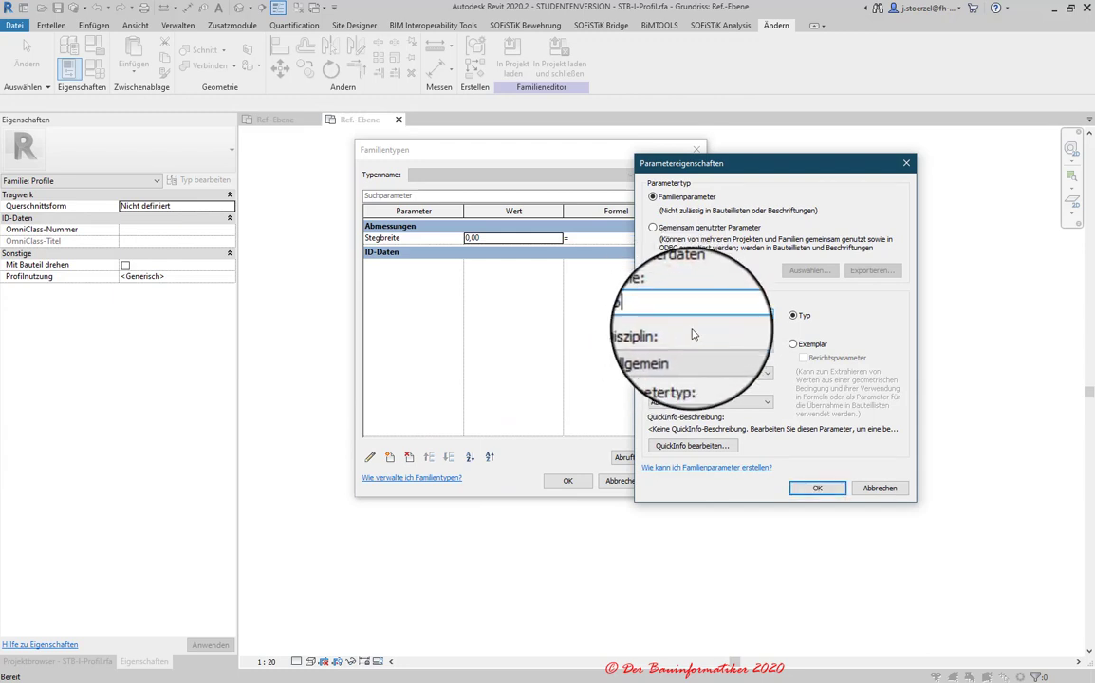
type("b-s")
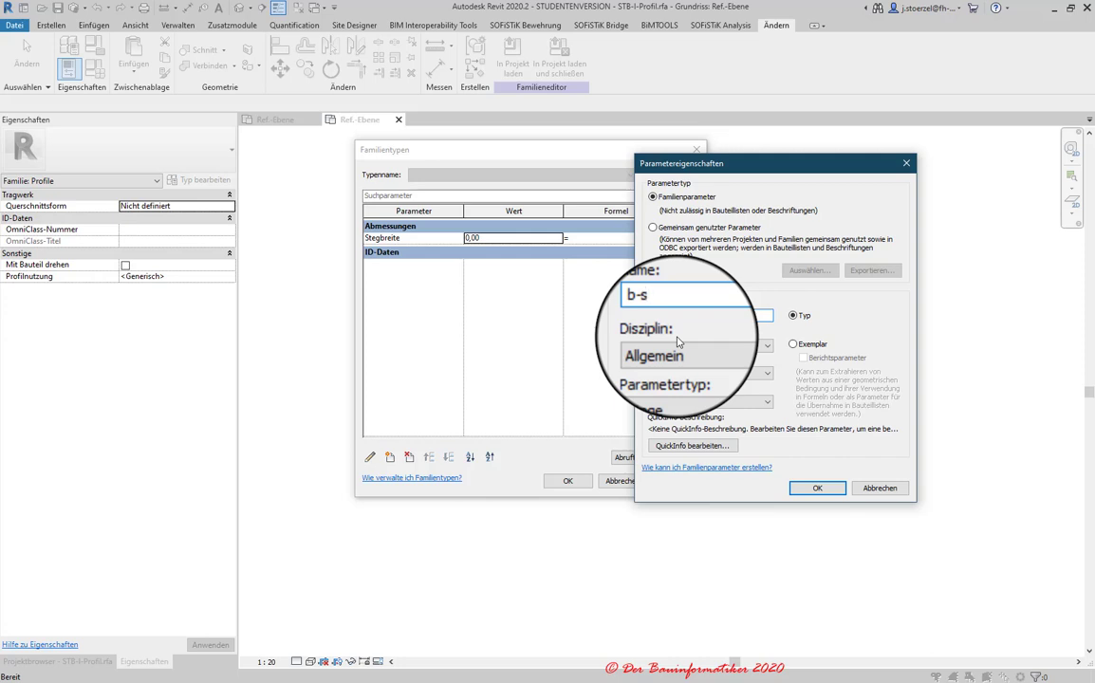
left_click_drag(698, 162, 775, 162)
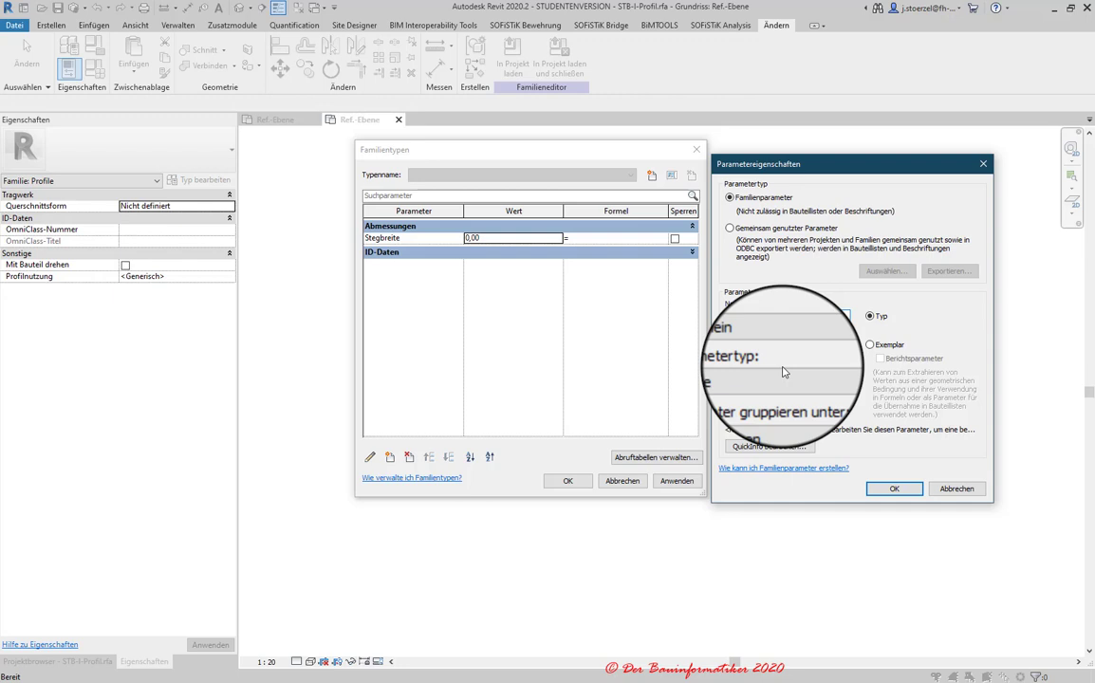
left_click(740, 436)
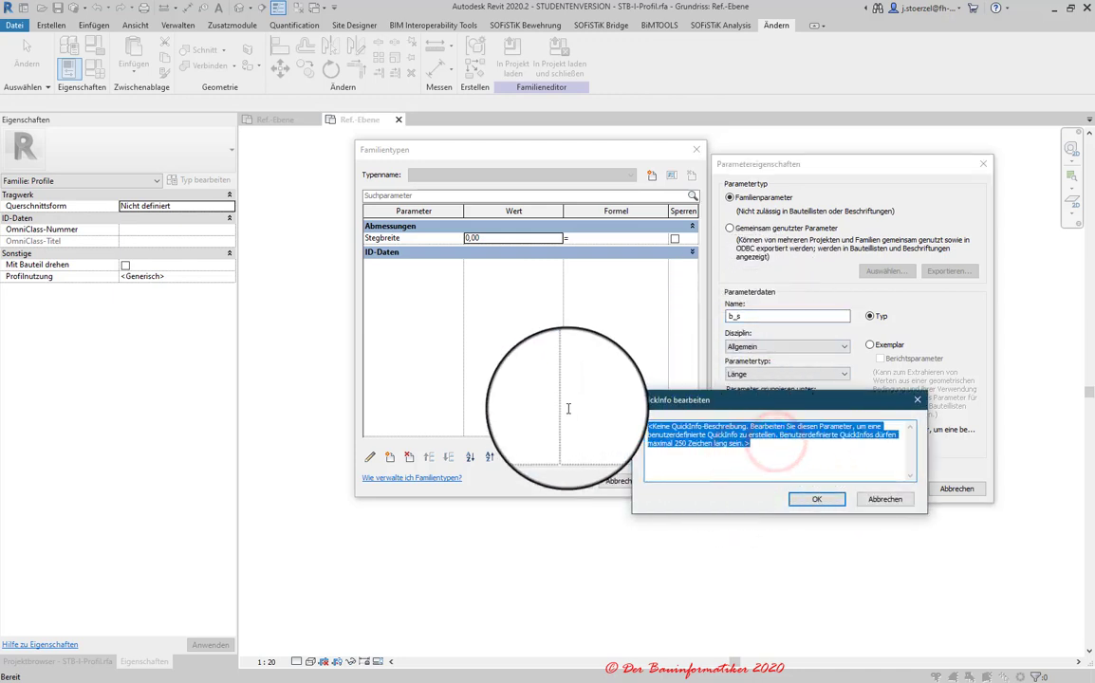
type("Stegbreite")
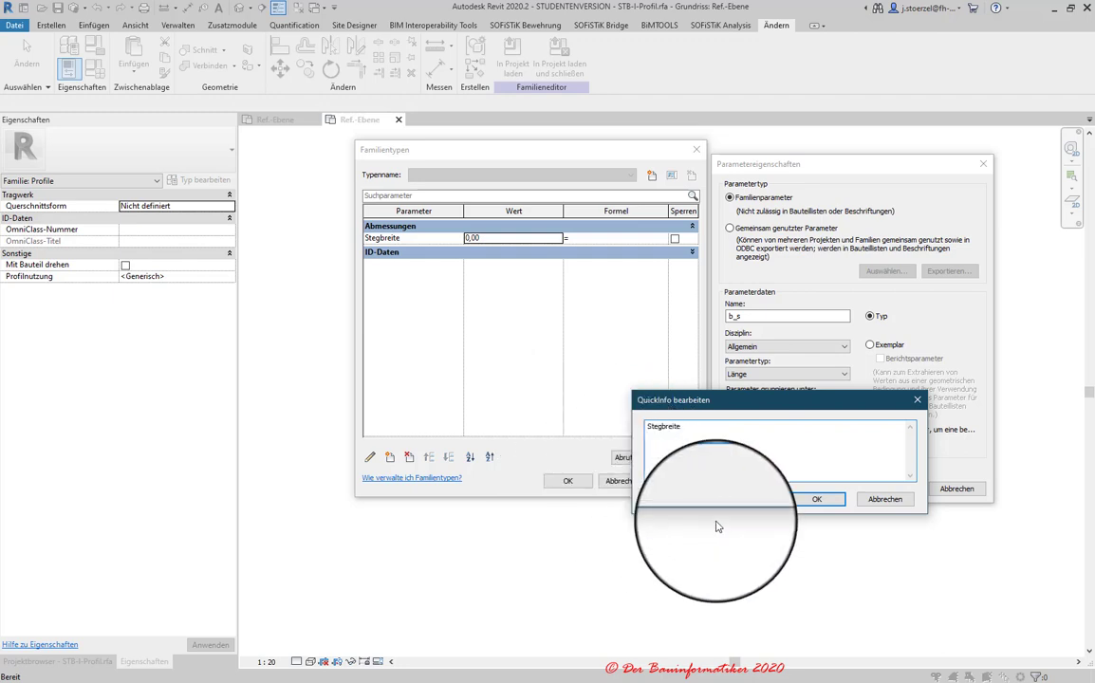
left_click(816, 499)
left_click(894, 490)
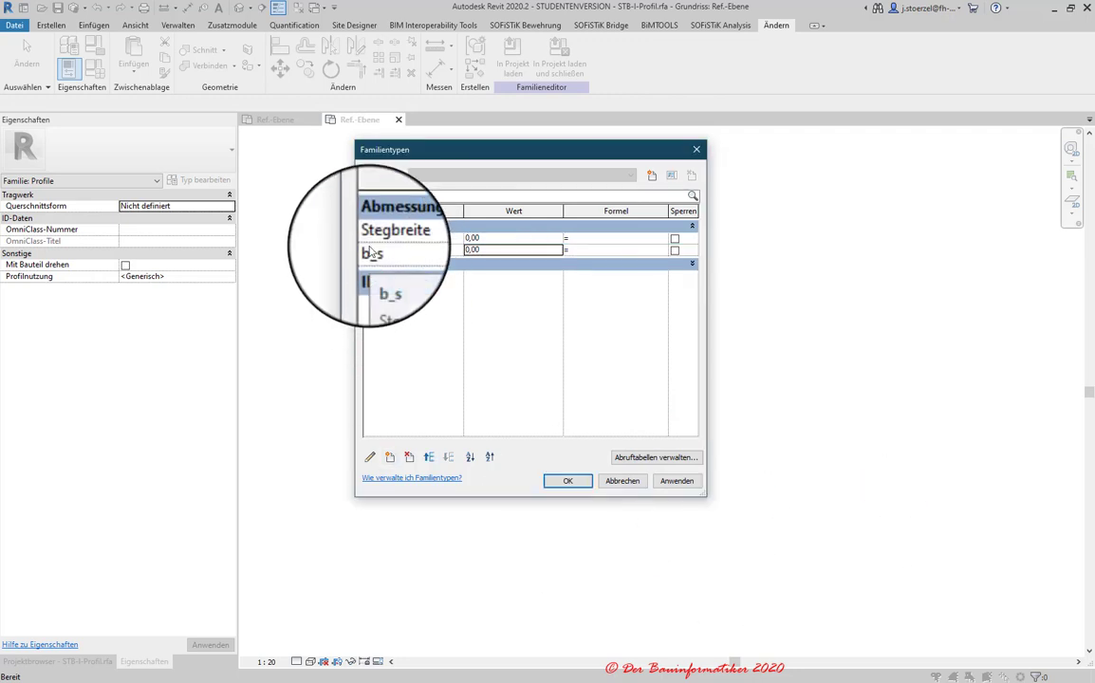
left_click(581, 251)
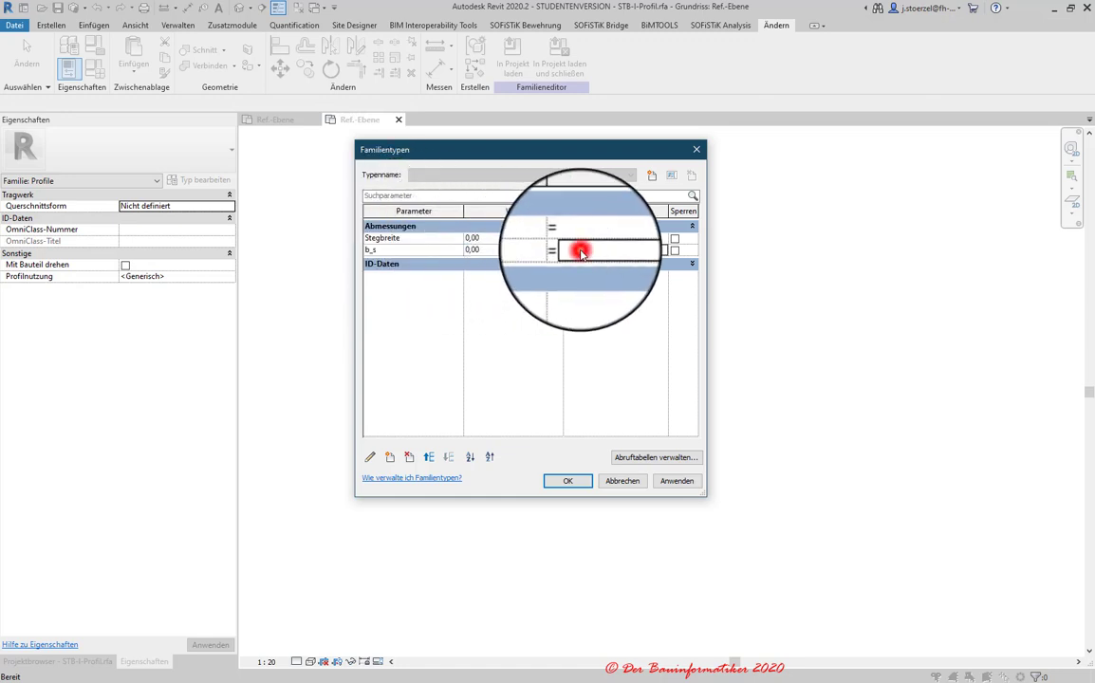
type("b")
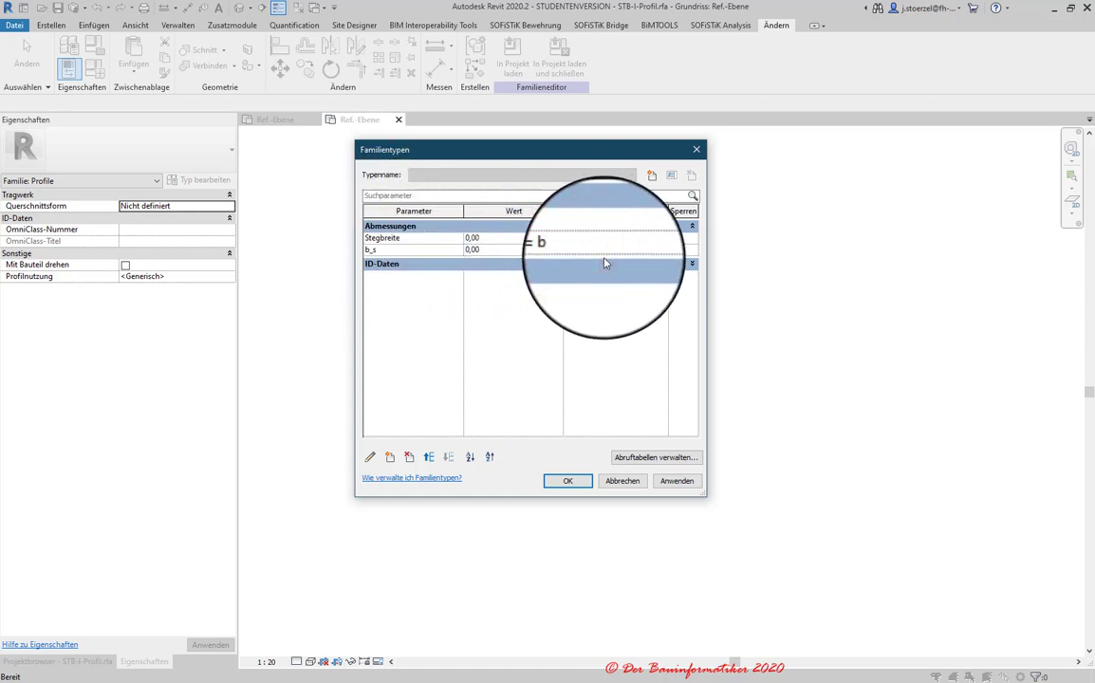
type("_s")
key("BackSpace")
key("BackSpace")
key("BackSpace")
type("S")
type("tegbreite")
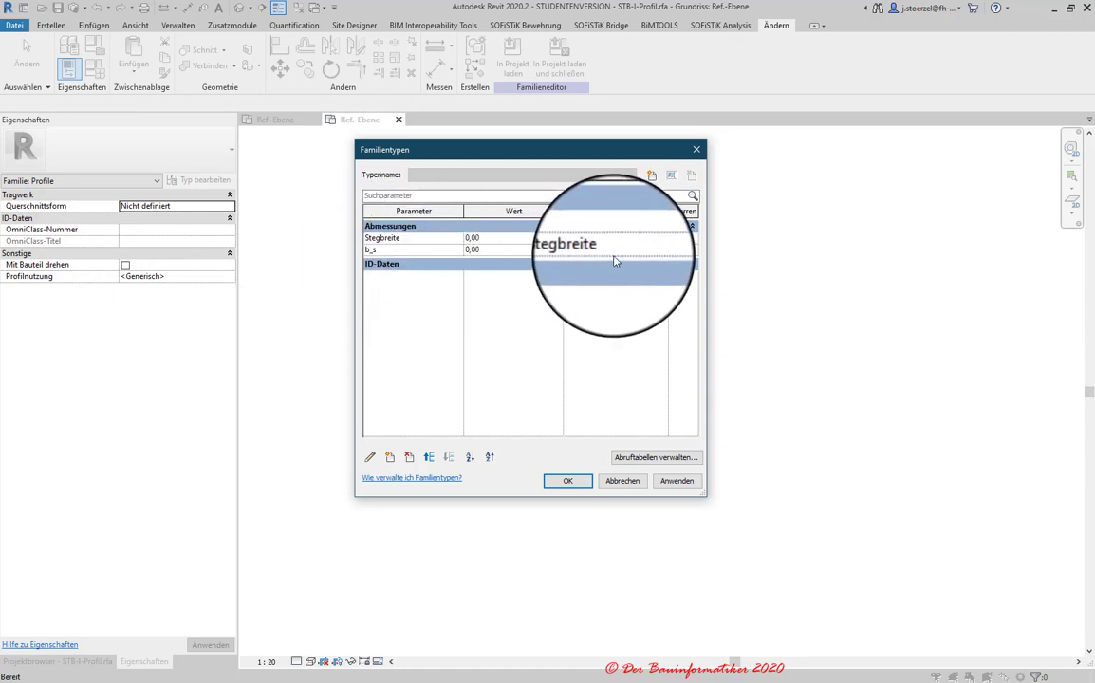
left_click_drag(607, 248, 569, 249)
key("BackSpace")
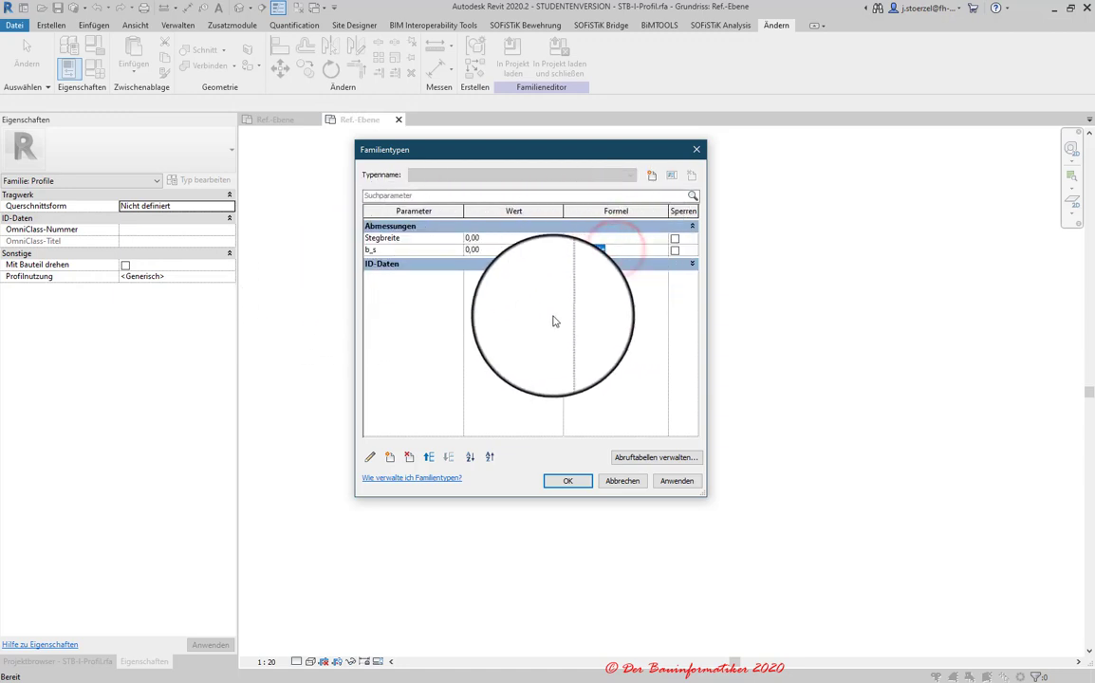
left_click(379, 251)
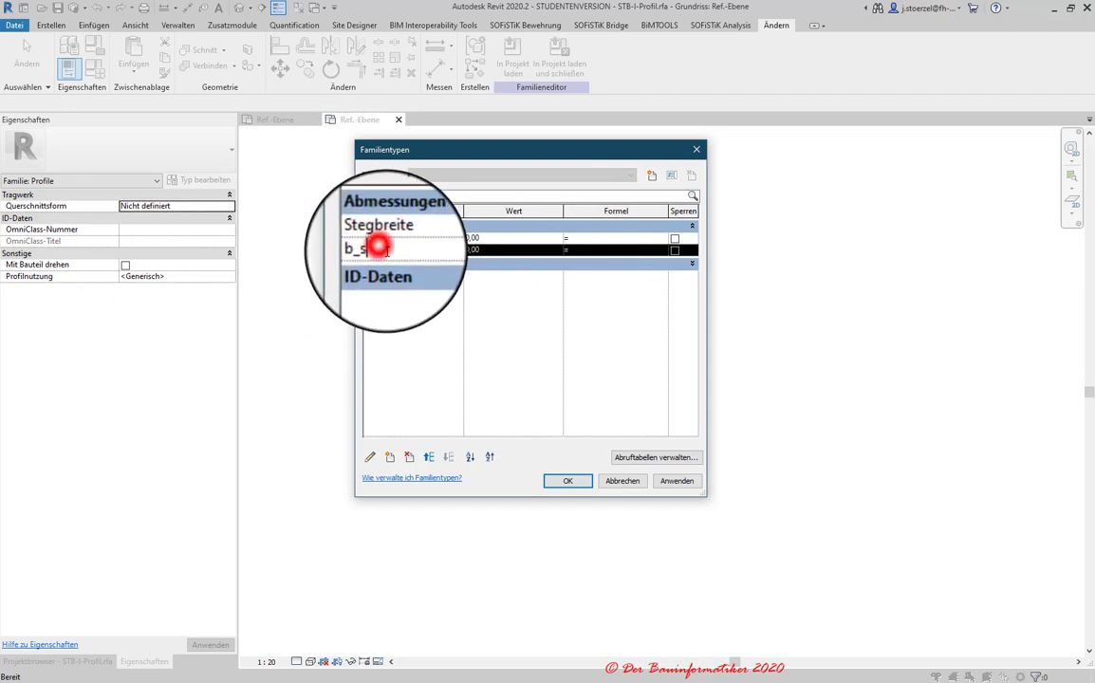
- Rename parameter b_s to Flanschbreite and clear its Stegbreite tooltip text
left_click(370, 457)
type("Flanschbreite")
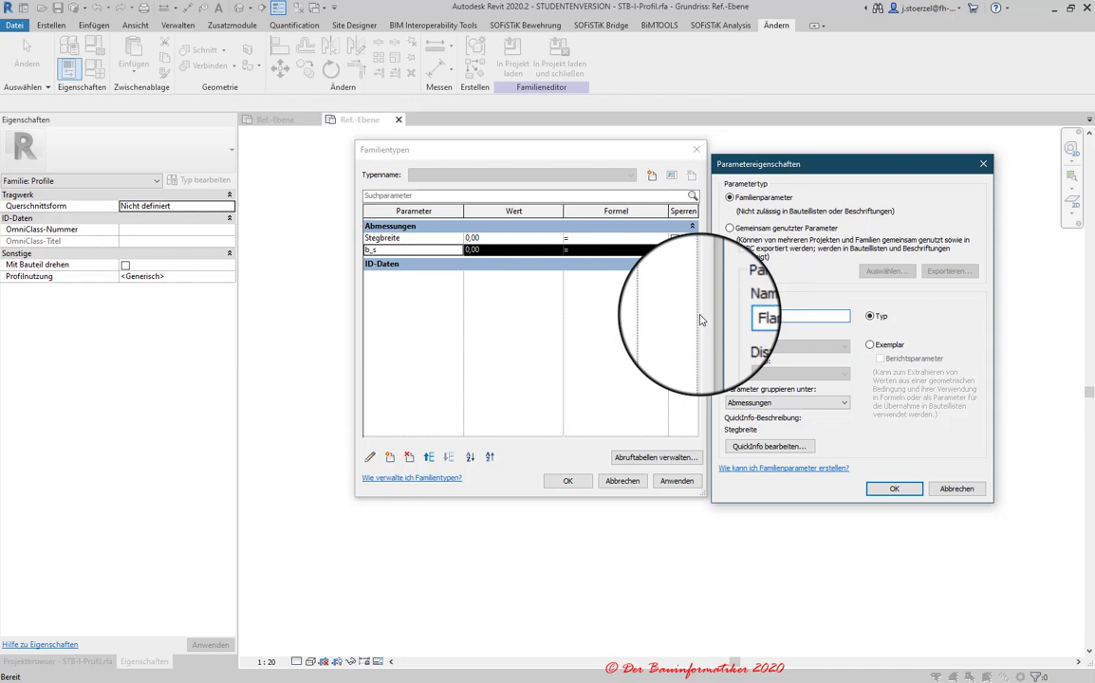
left_click(759, 444)
key("BackSpace")
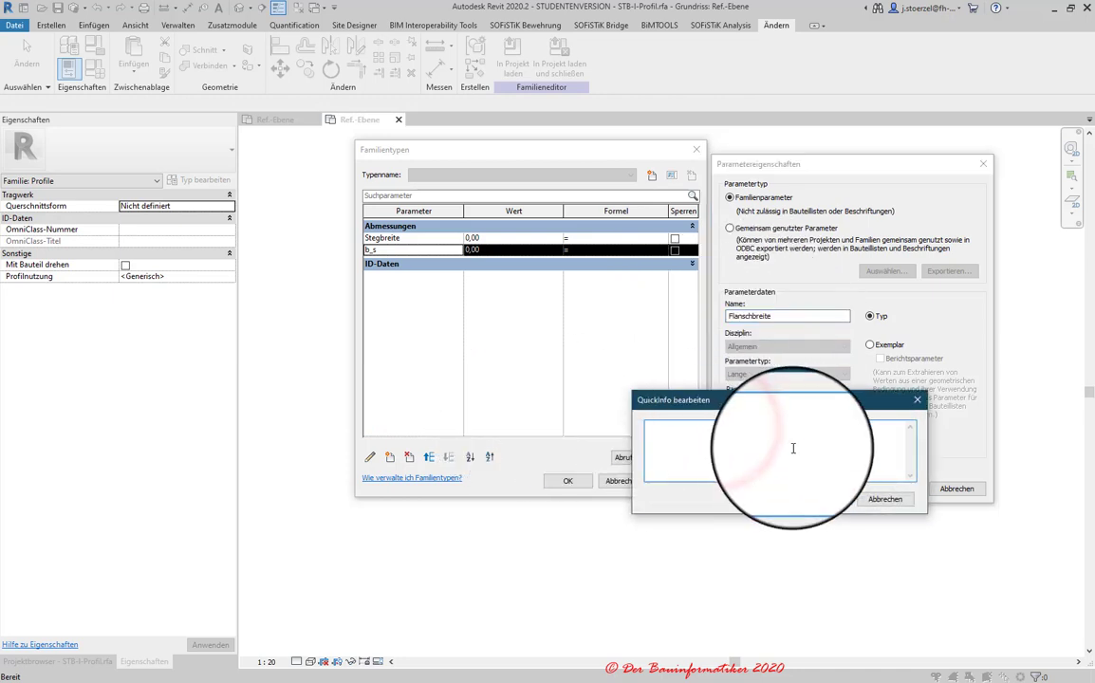
left_click(816, 499)
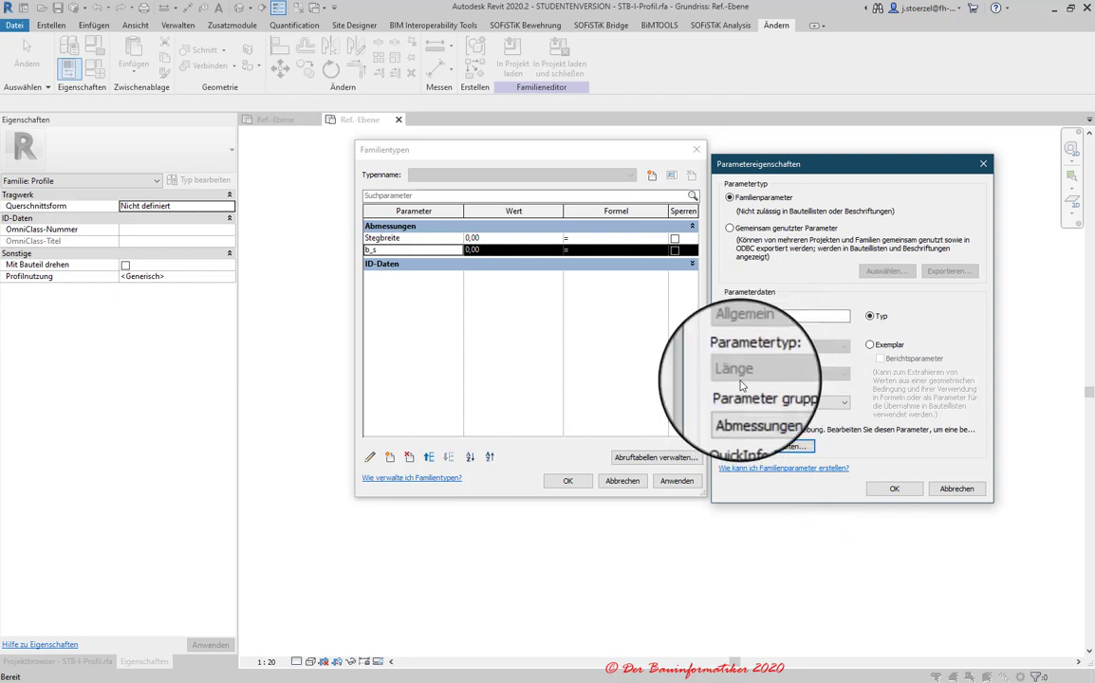
left_click(892, 488)
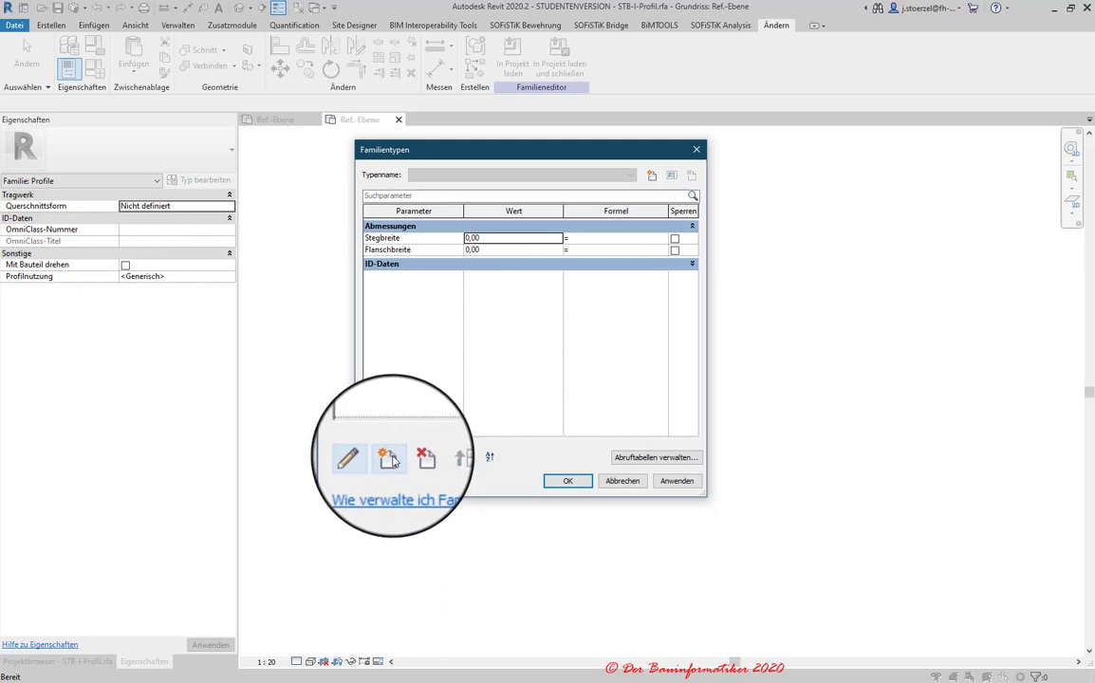
- Add the length parameters FlanschVoutenHoehe, Flanschhoehe and Hoehe under Abmessungen
left_click(389, 456)
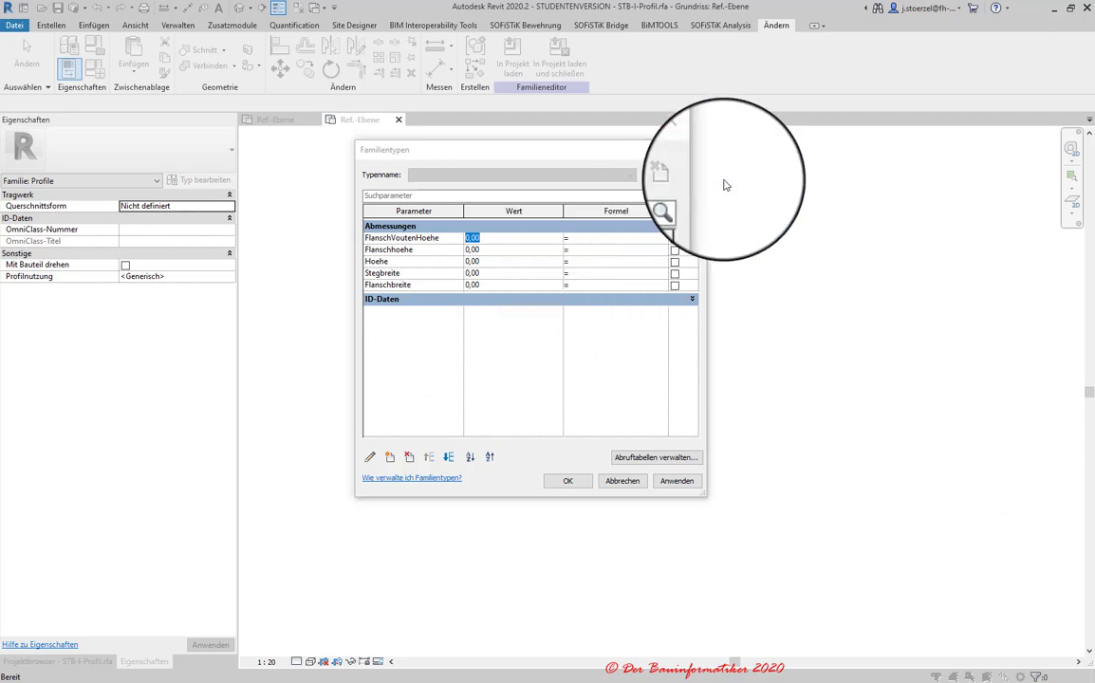
left_click(411, 238)
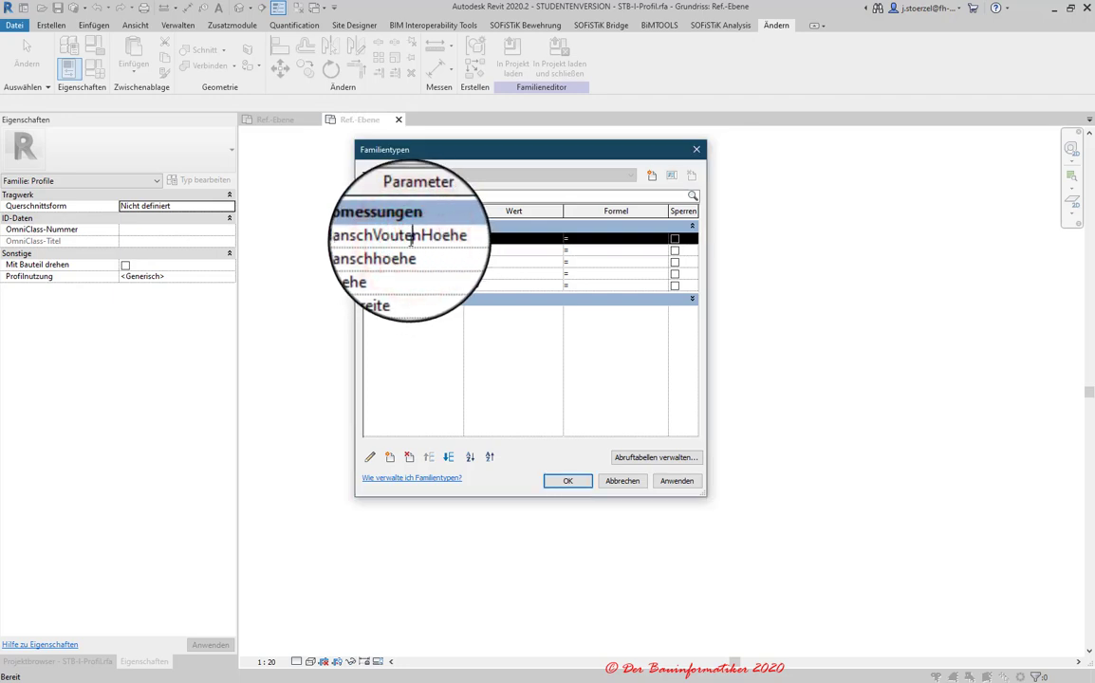
double_click(389, 249)
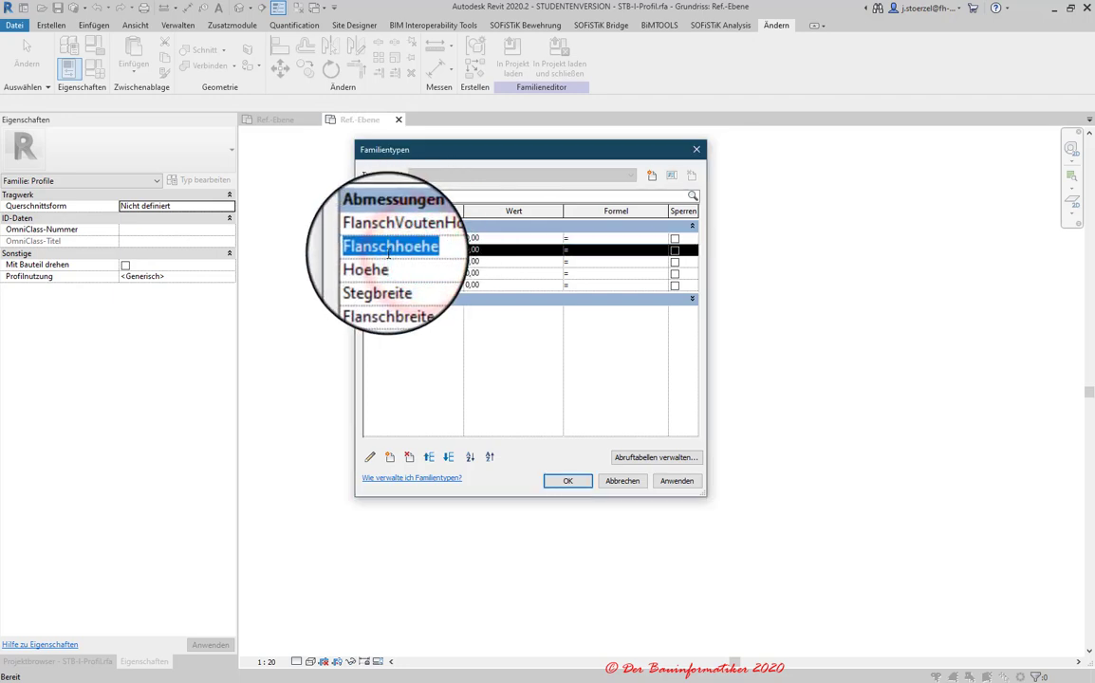
left_click(406, 277)
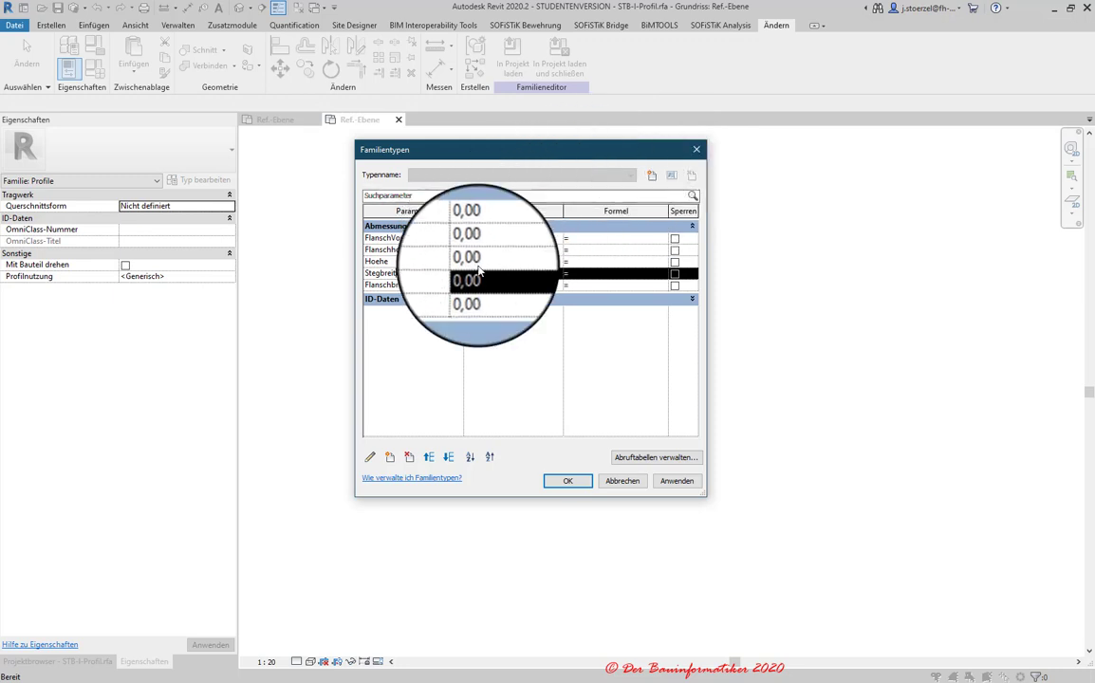
- Create family type 100x120 and set FlanschVoutenHoehe 22,50 and Flanschhoehe 15,00
left_click(652, 175)
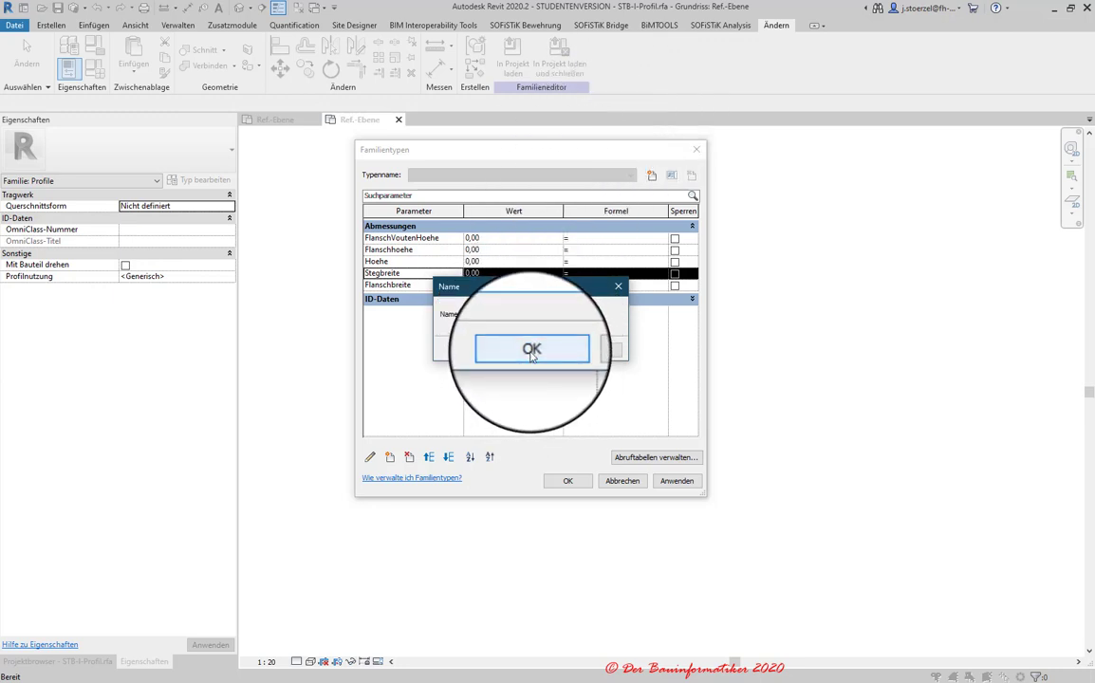
left_click(531, 349)
left_click(491, 239)
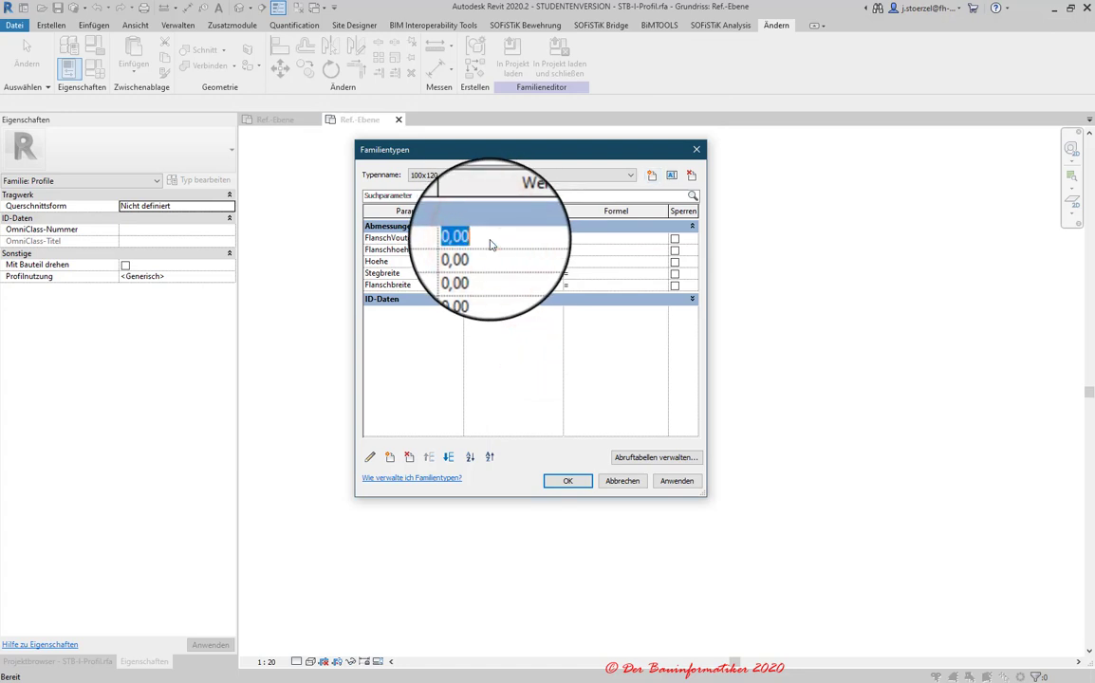
type("22,5")
key("Tab")
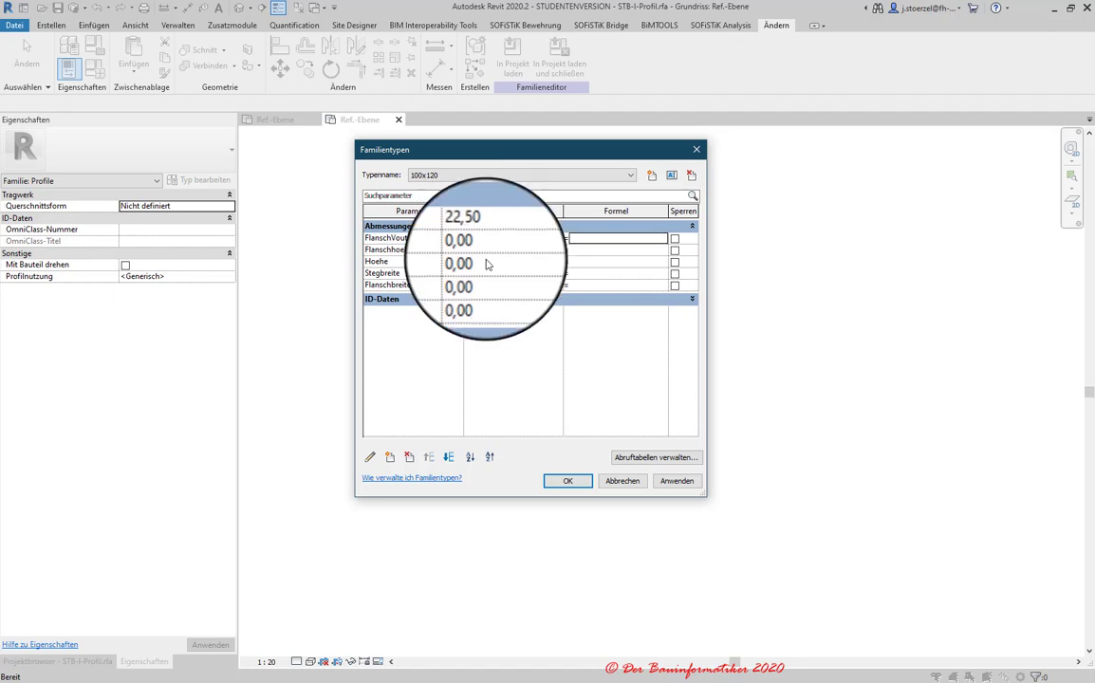
left_click(492, 251)
type("15")
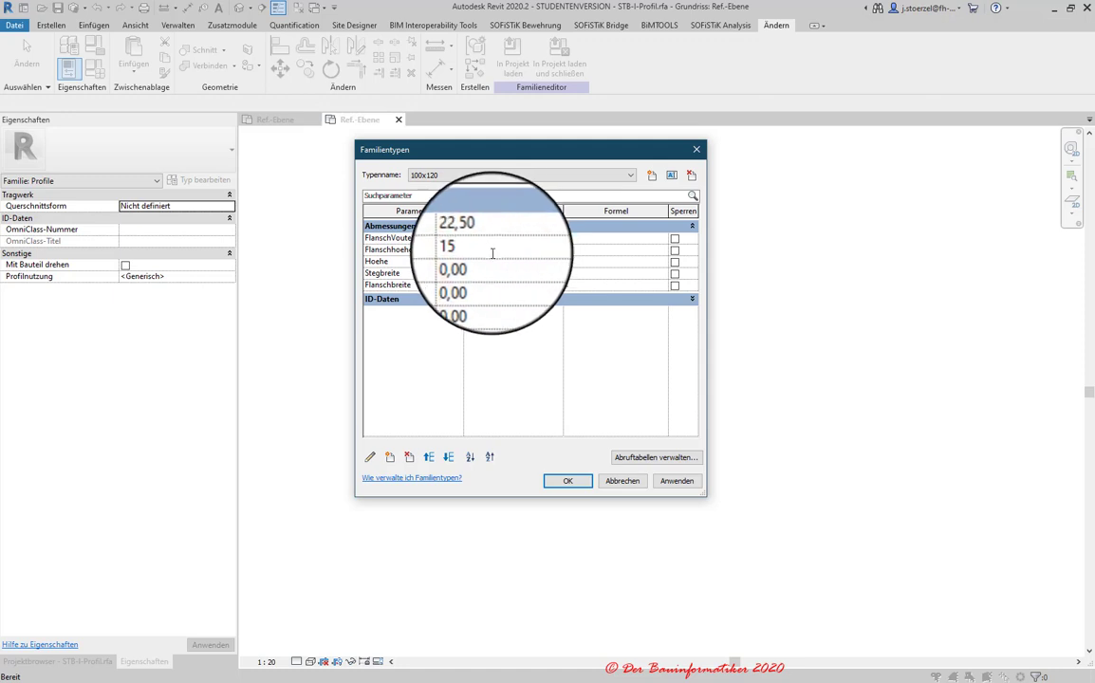
left_click(493, 262)
type("120")
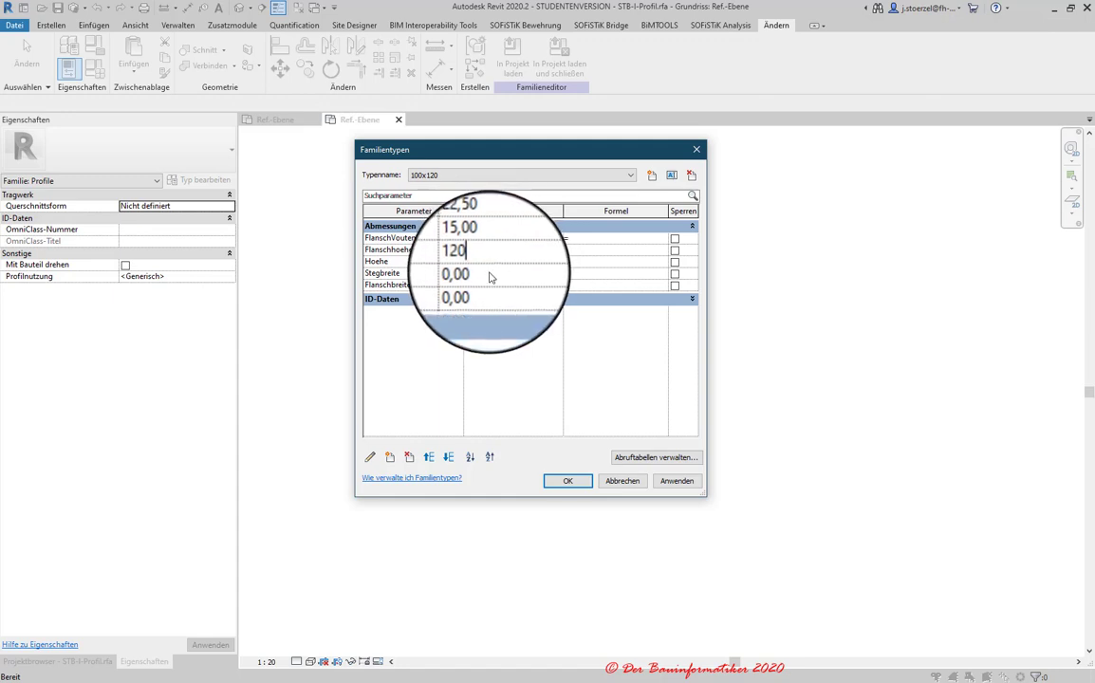
- Set Hoehe 120,00, Stegbreite 22,50 and Flanschbreite 100,00, then apply the 100x120 type
left_click(491, 276)
type("22,5")
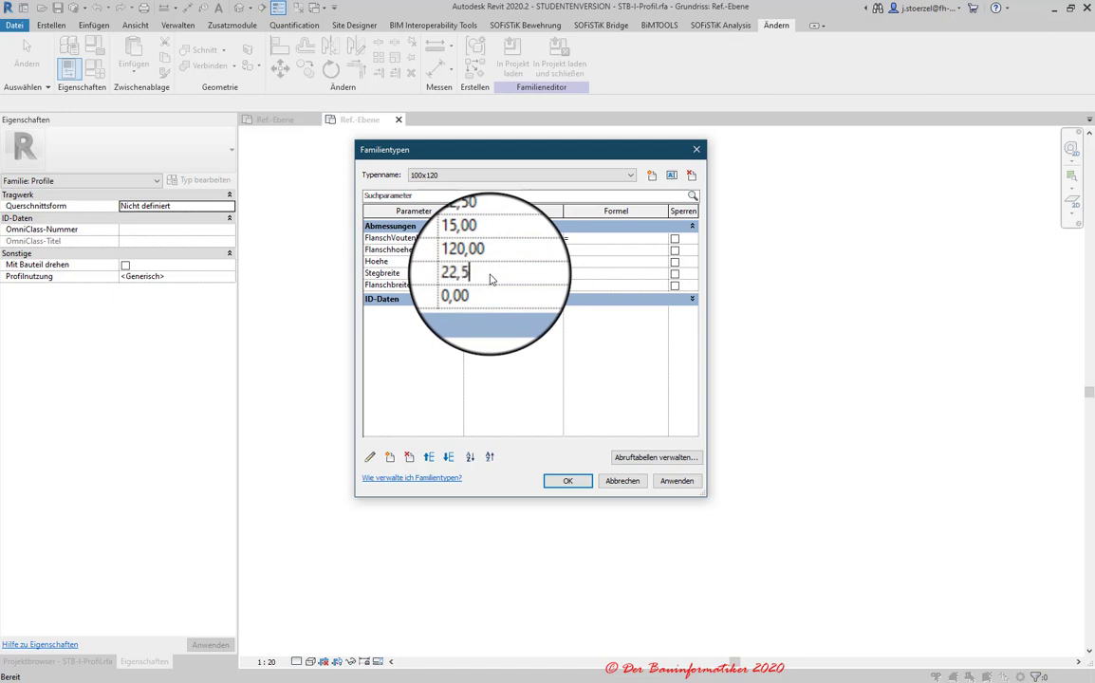
left_click(502, 287)
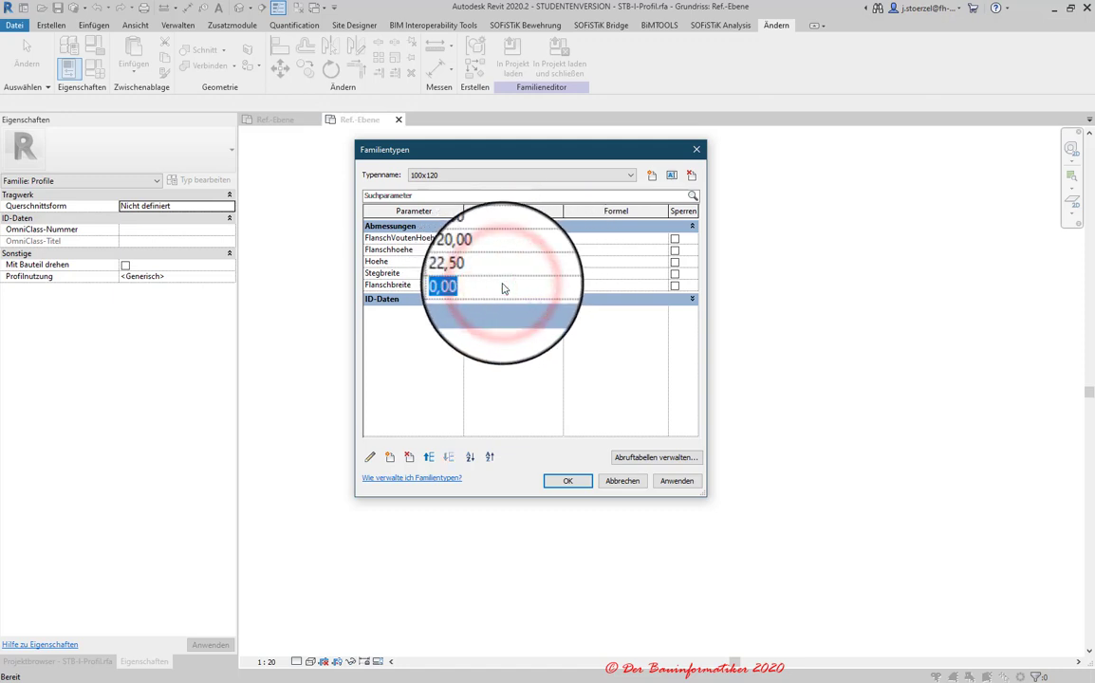
type("1")
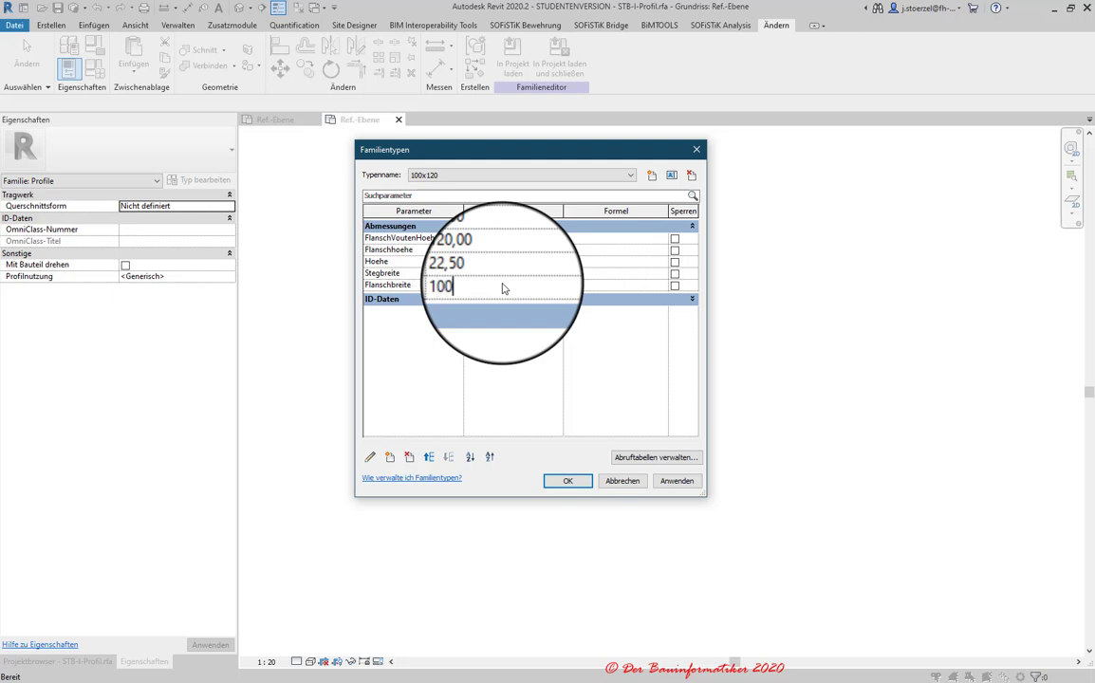
left_click(505, 264)
left_click(677, 481)
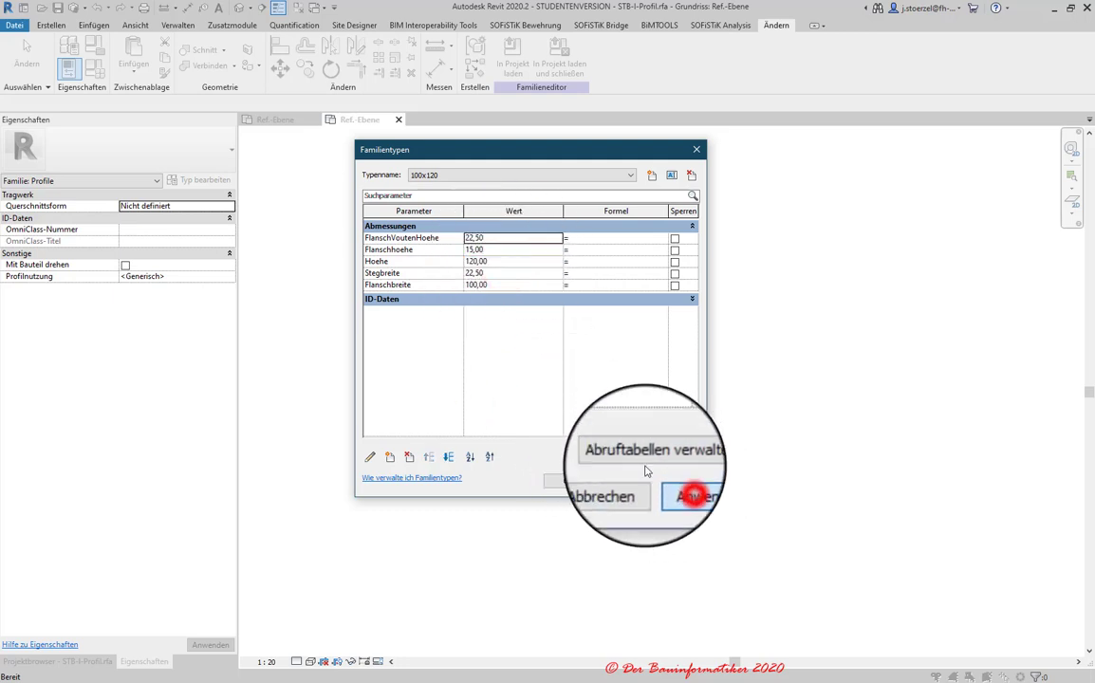
left_click(475, 178)
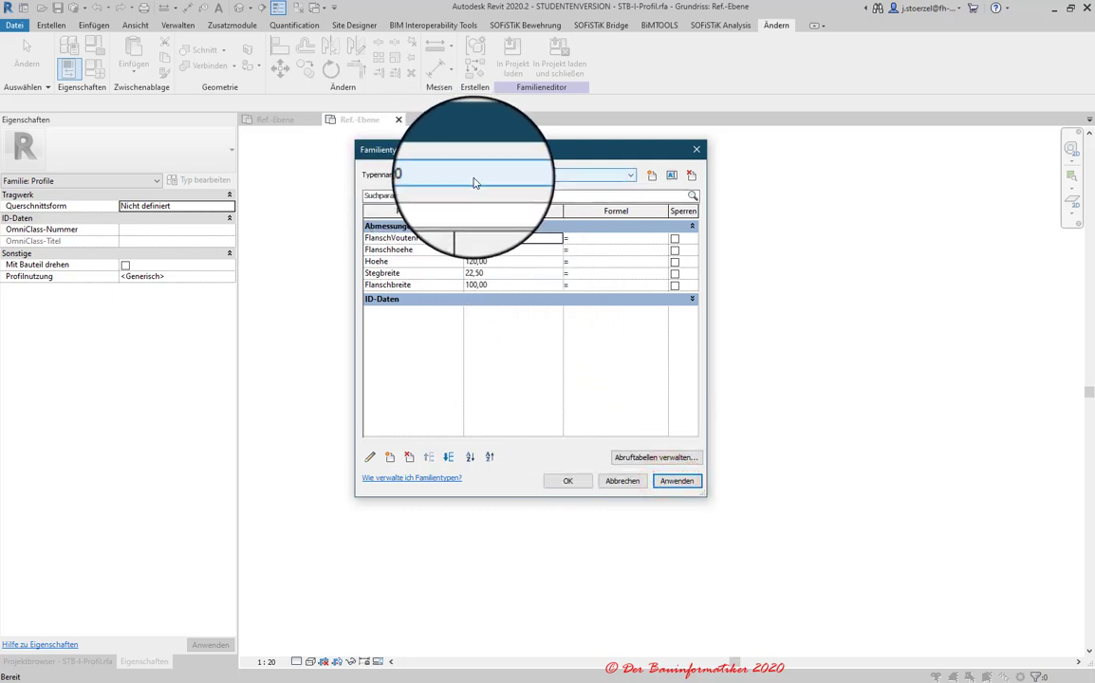
- Create family type 65x70 and set FlanschVoutenHoehe to 15
left_click(652, 176)
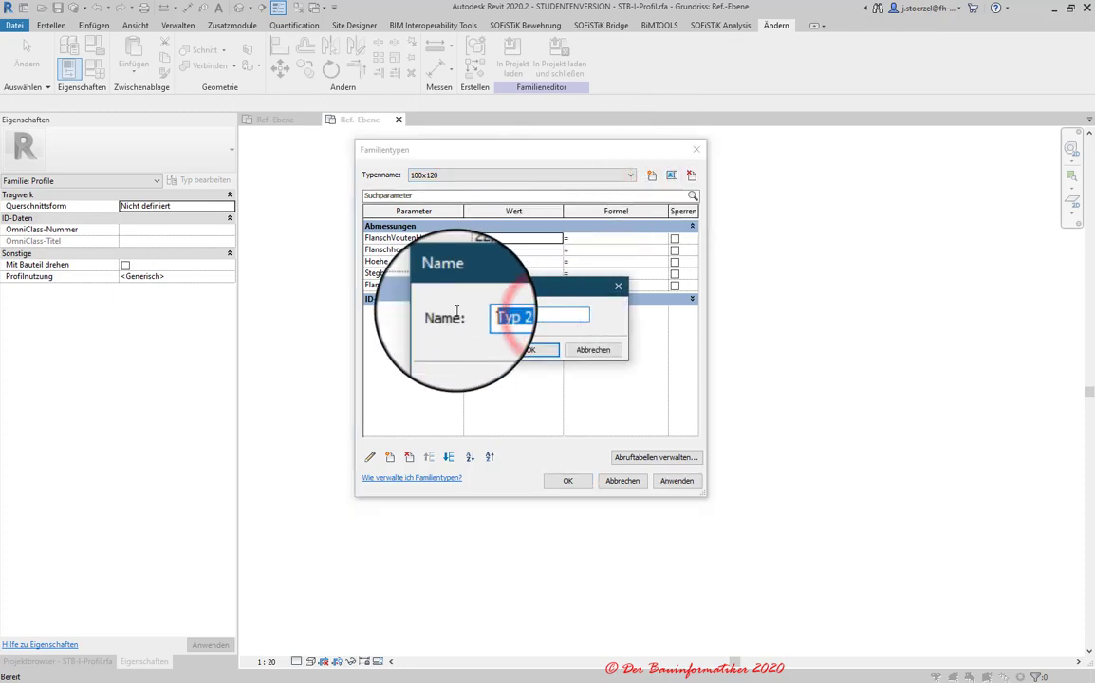
type("65")
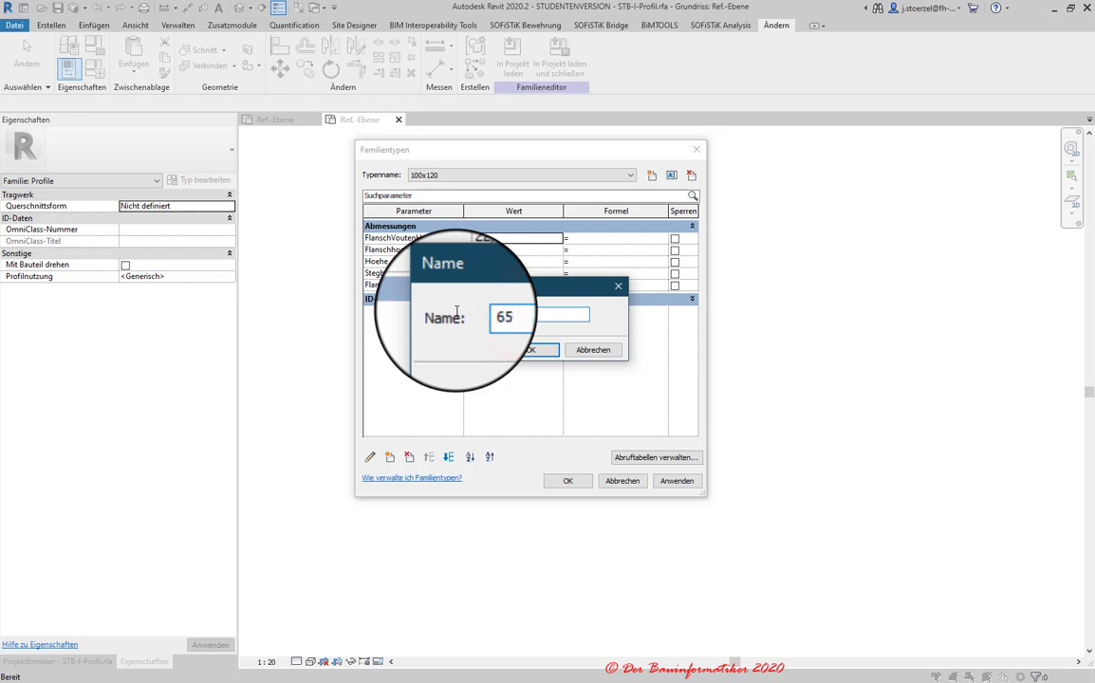
left_click(529, 349)
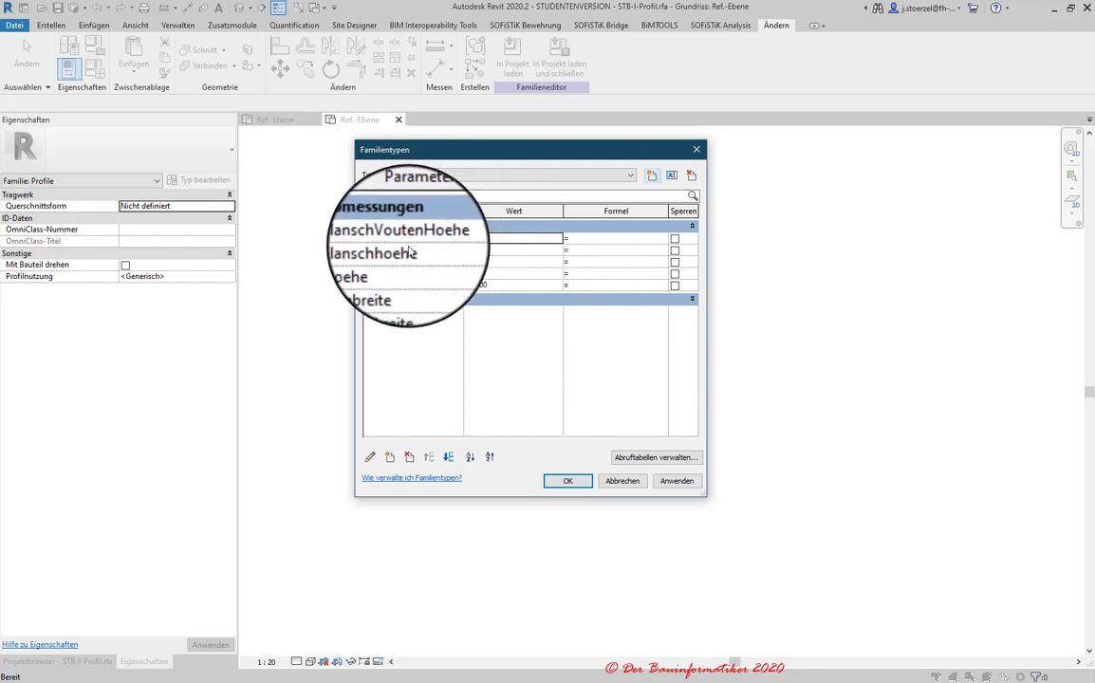
left_click(504, 245)
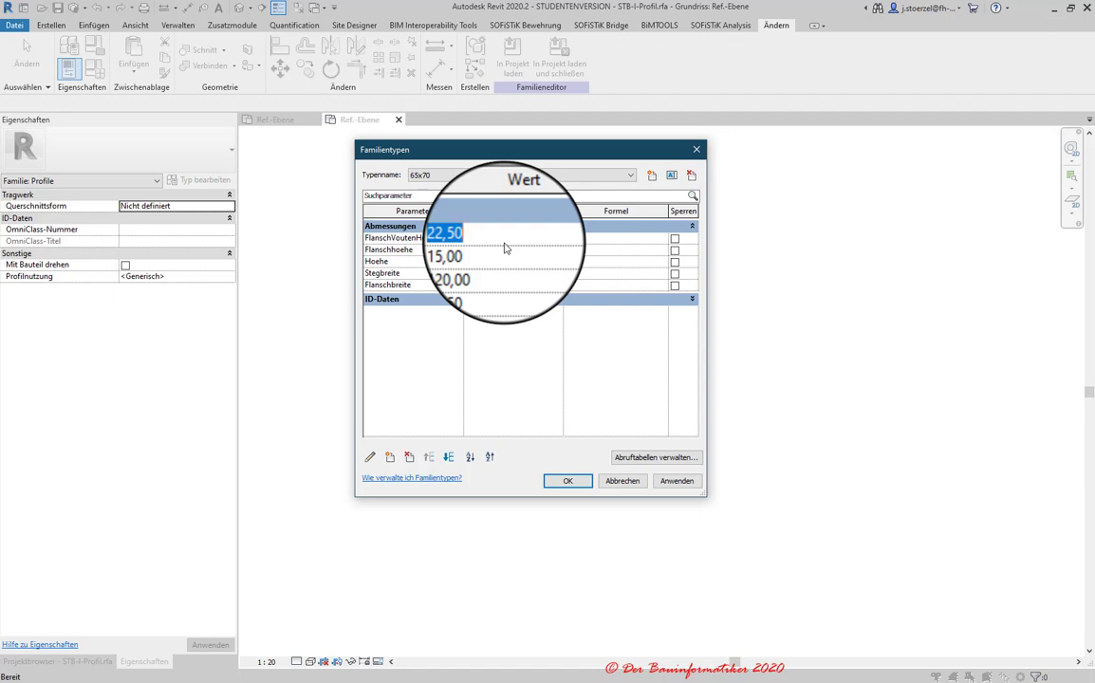
type("15")
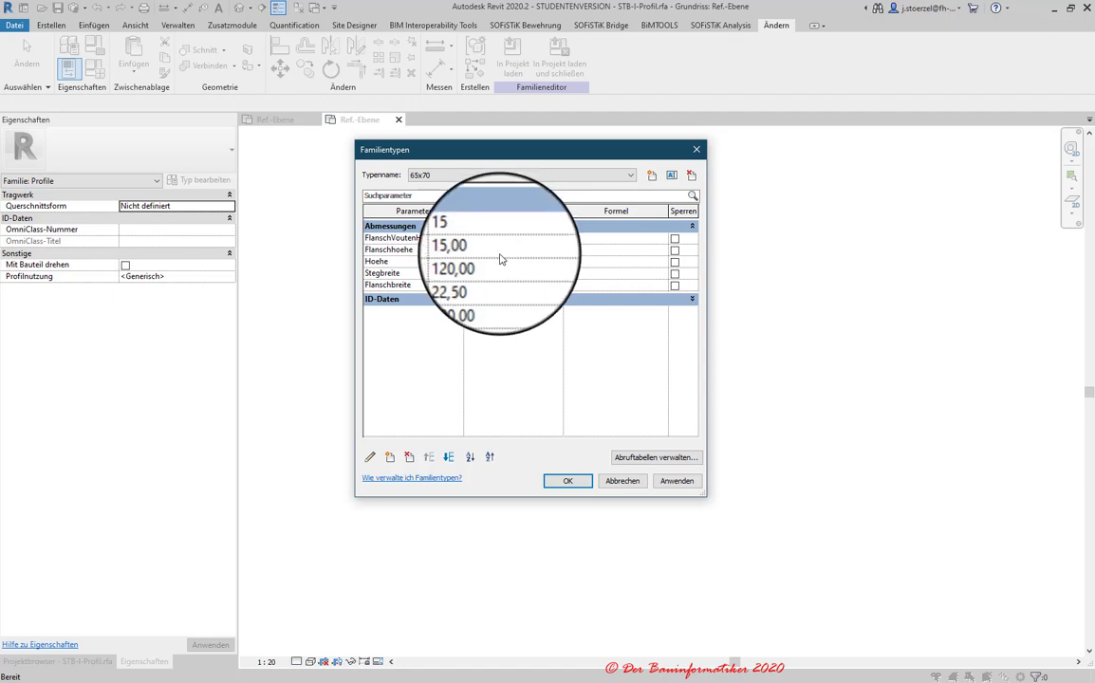
left_click(501, 256)
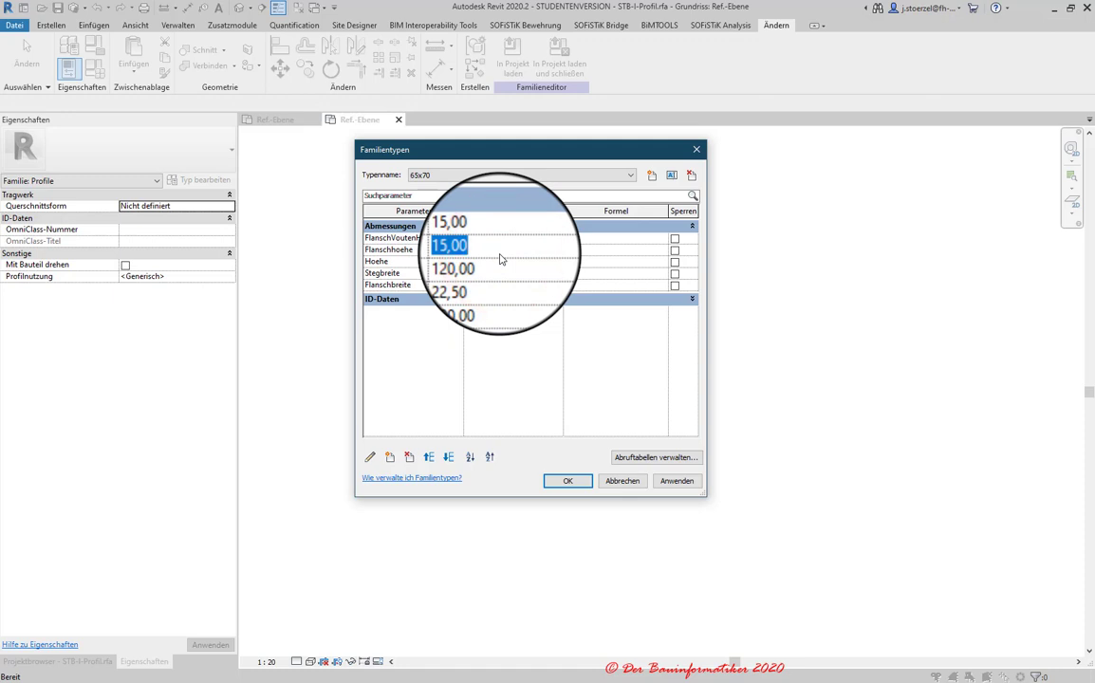
- Set Flanschhoehe 10, Hoehe 70, Stegbreite 15 and Flanschbreite 65, then apply
type("1")
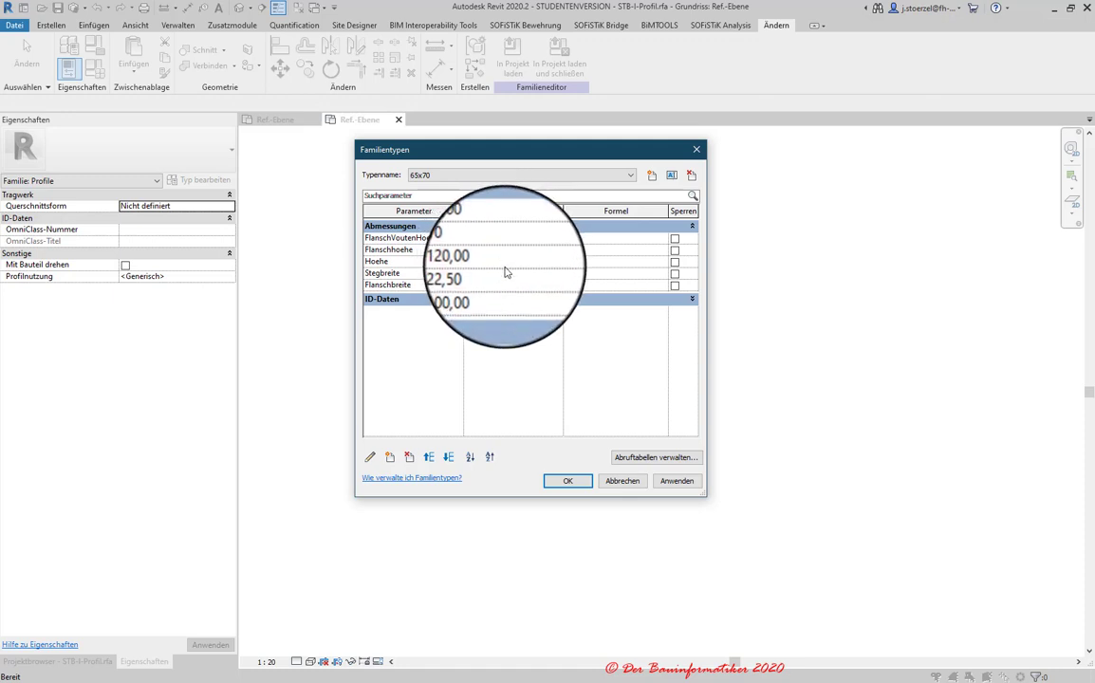
left_click(503, 262)
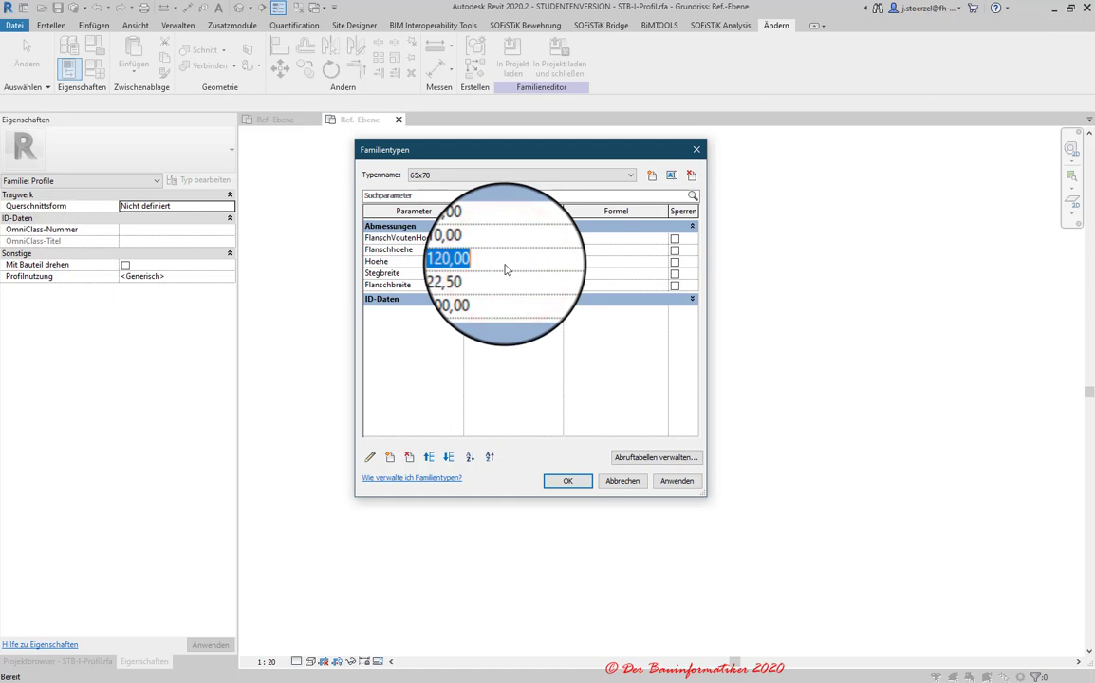
type("70")
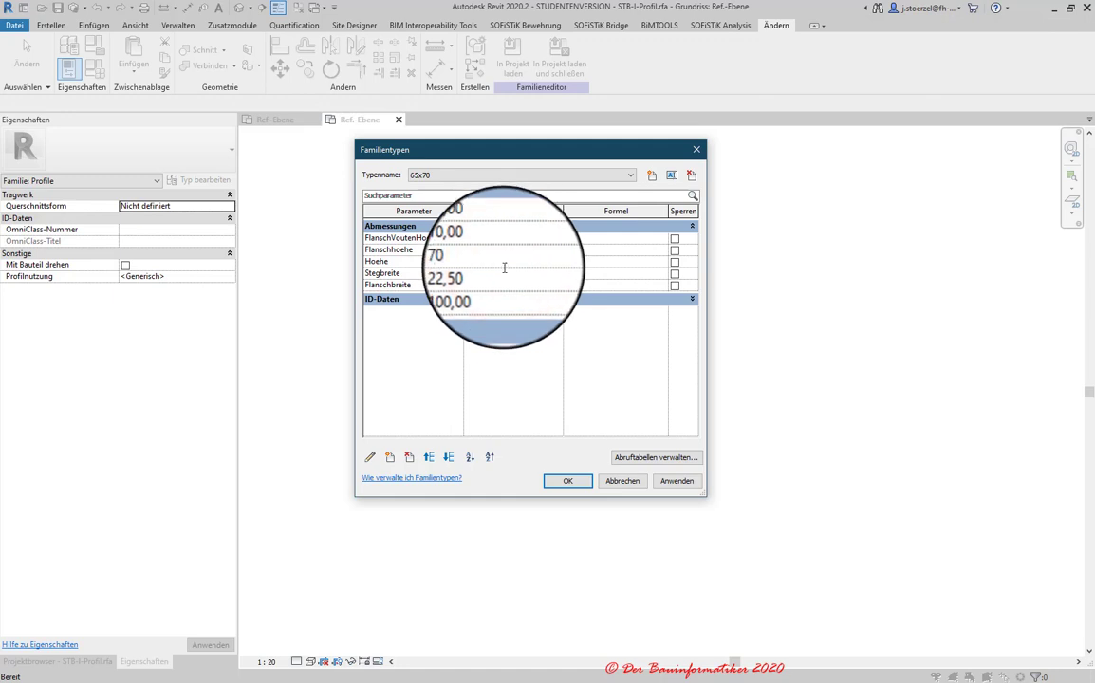
left_click(505, 275)
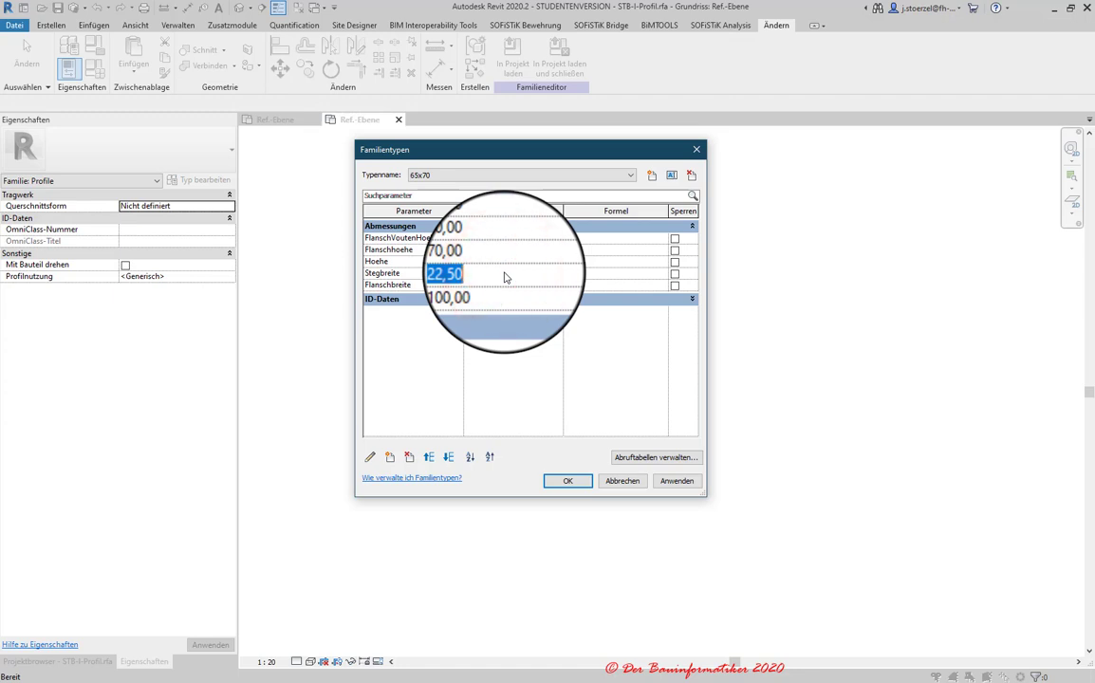
type("15")
left_click(509, 287)
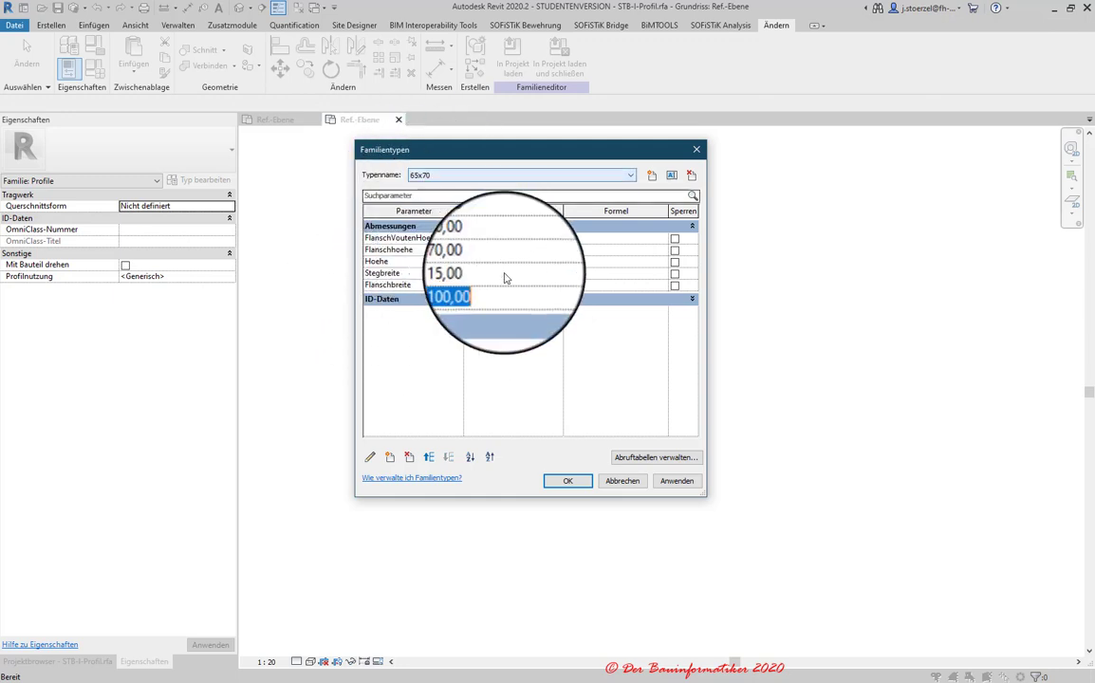
type("65")
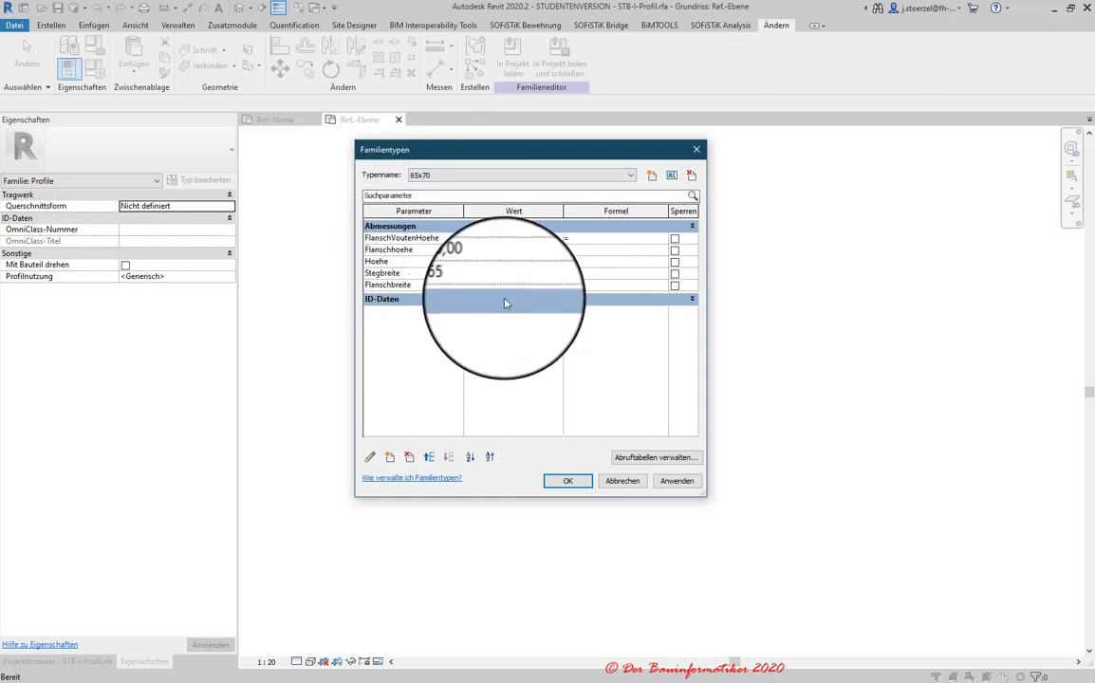
left_click(676, 481)
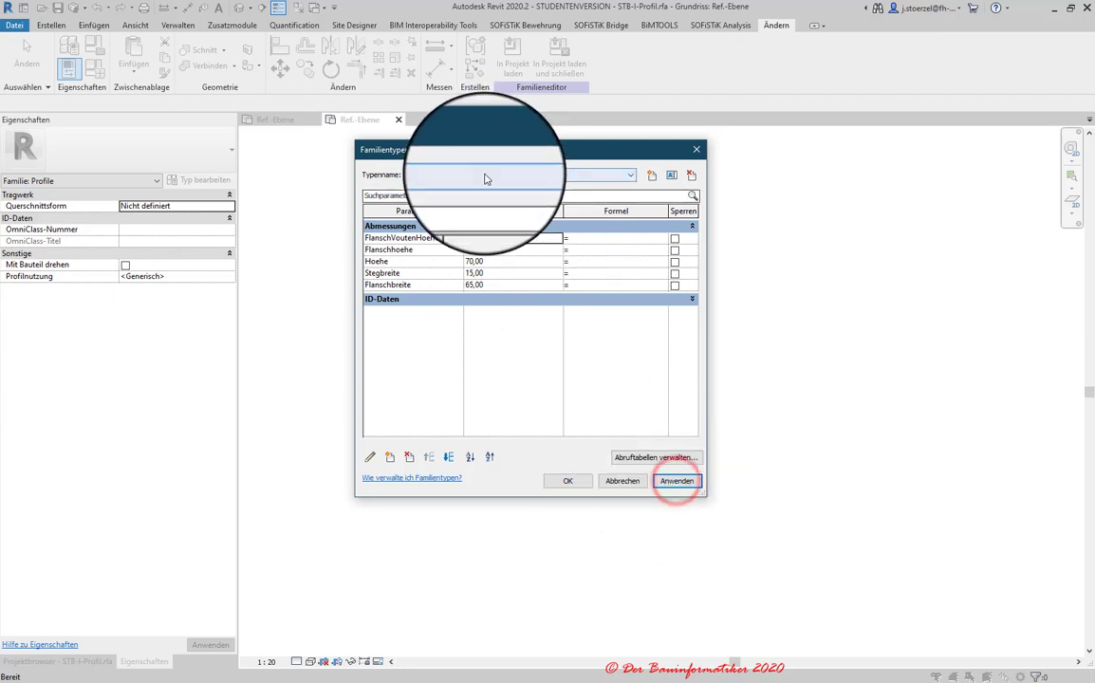
- Switch between the 100x120, 65x70 and 35x35 types to compare their values
left_click(487, 175)
left_click(446, 185)
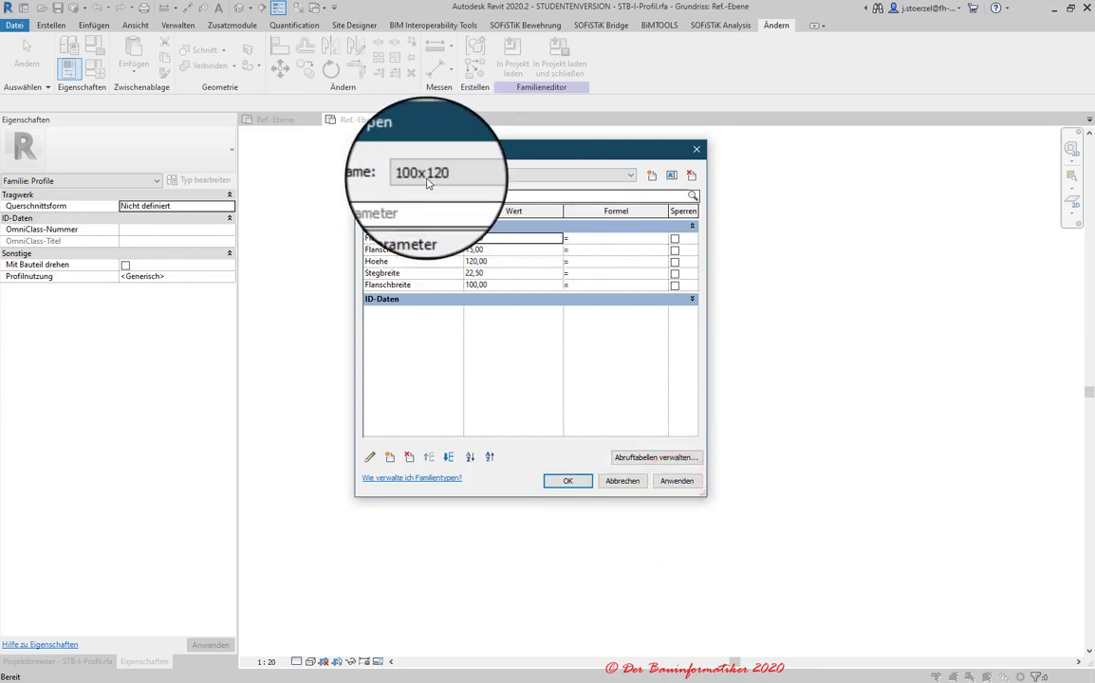
left_click(489, 175)
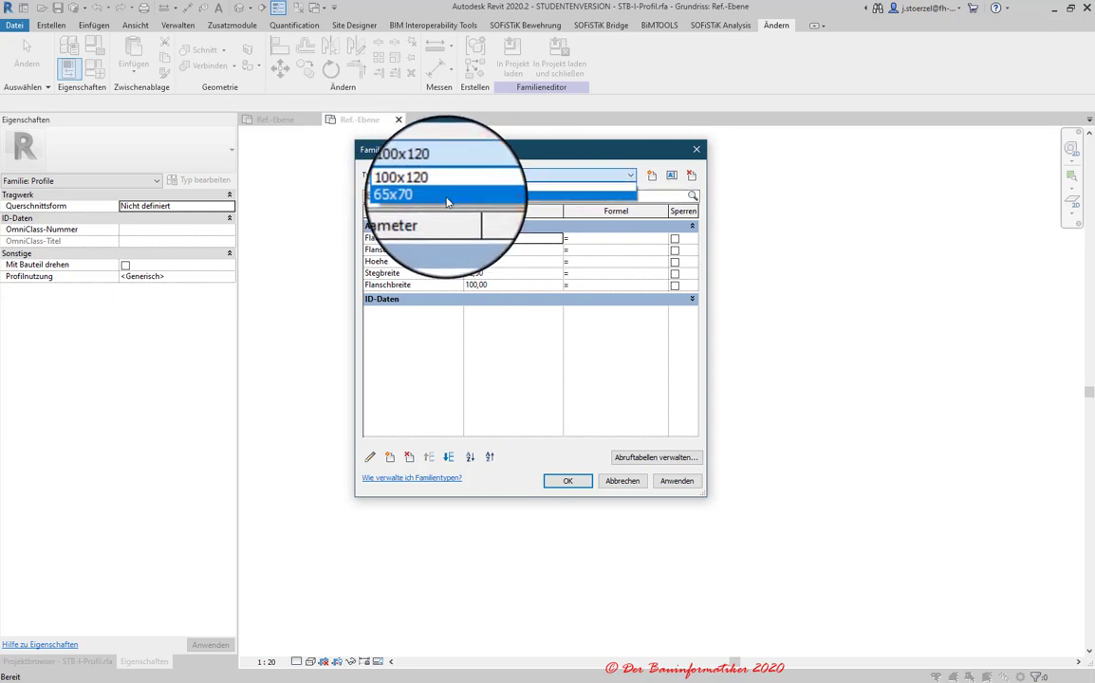
left_click(446, 198)
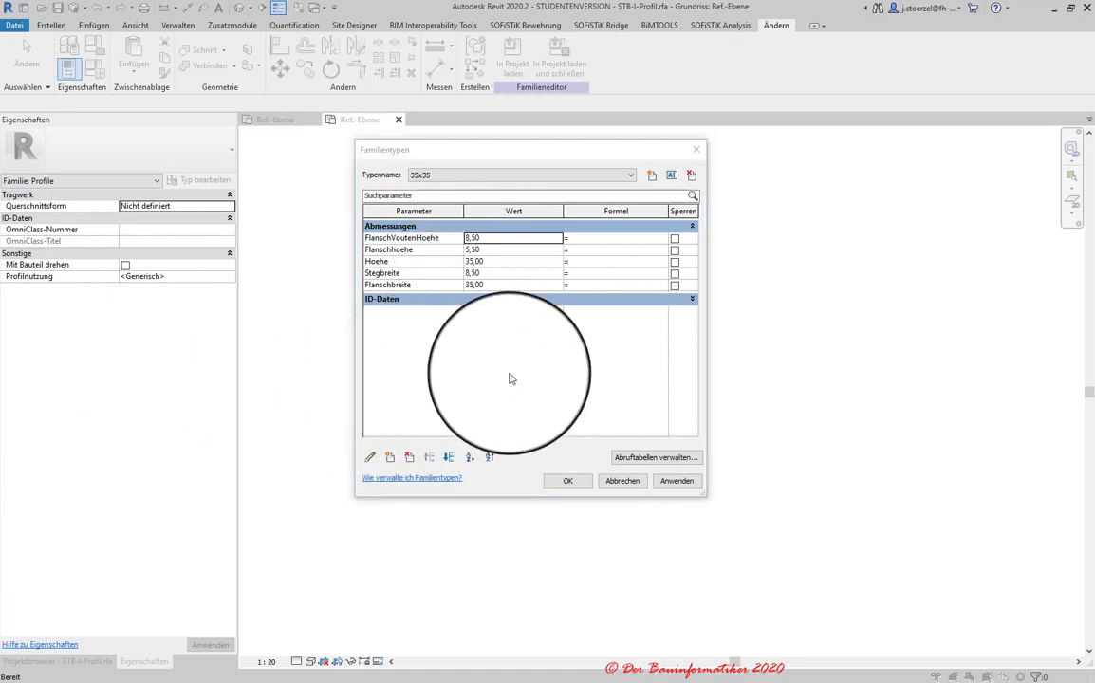
left_click(629, 176)
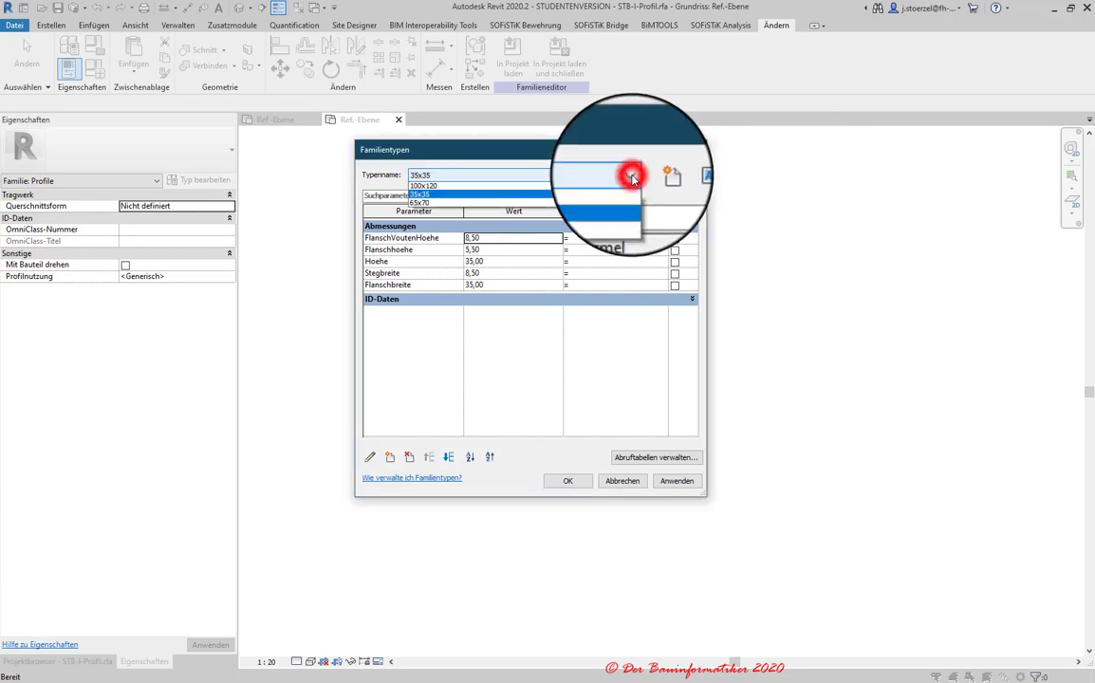
left_click(454, 190)
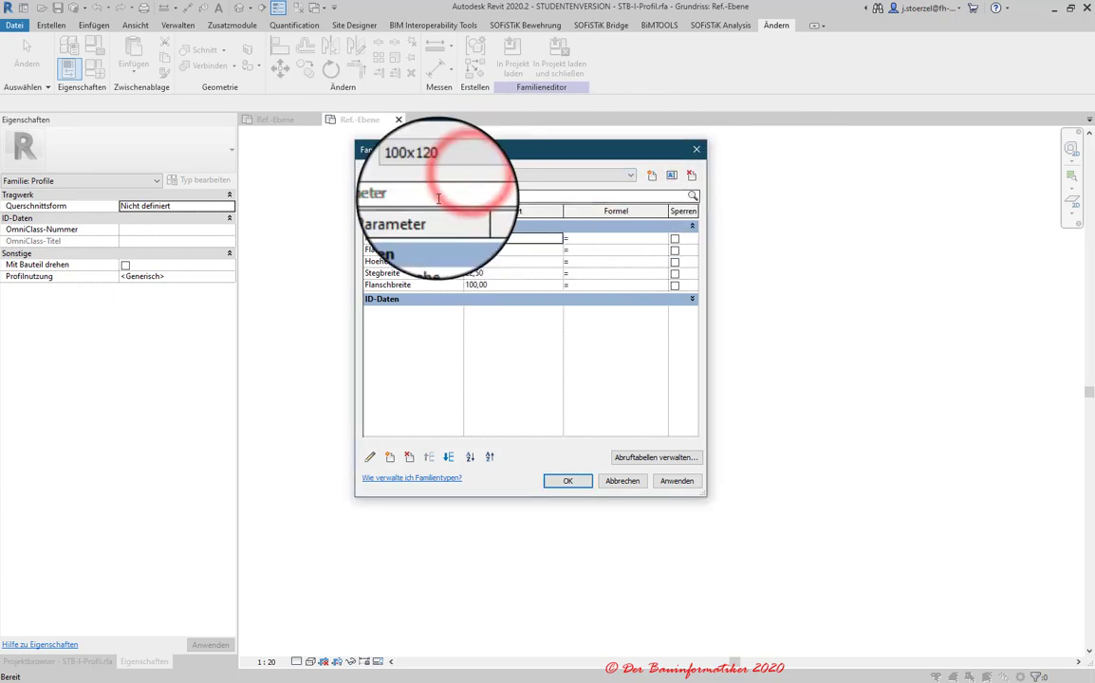
left_click(629, 175)
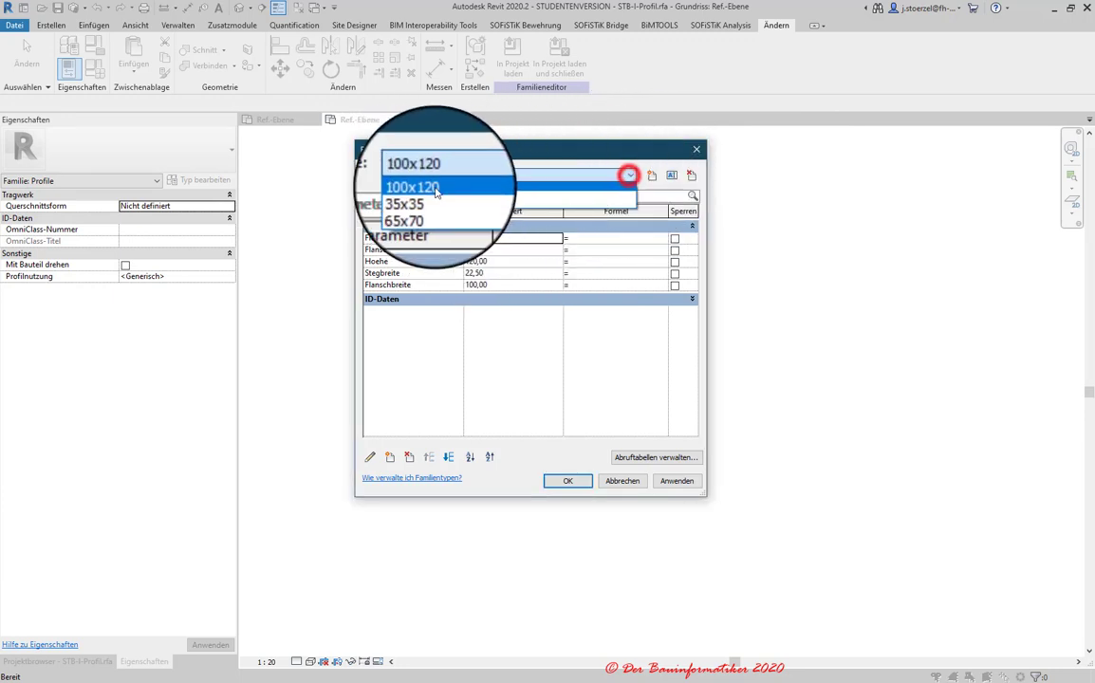
left_click(431, 203)
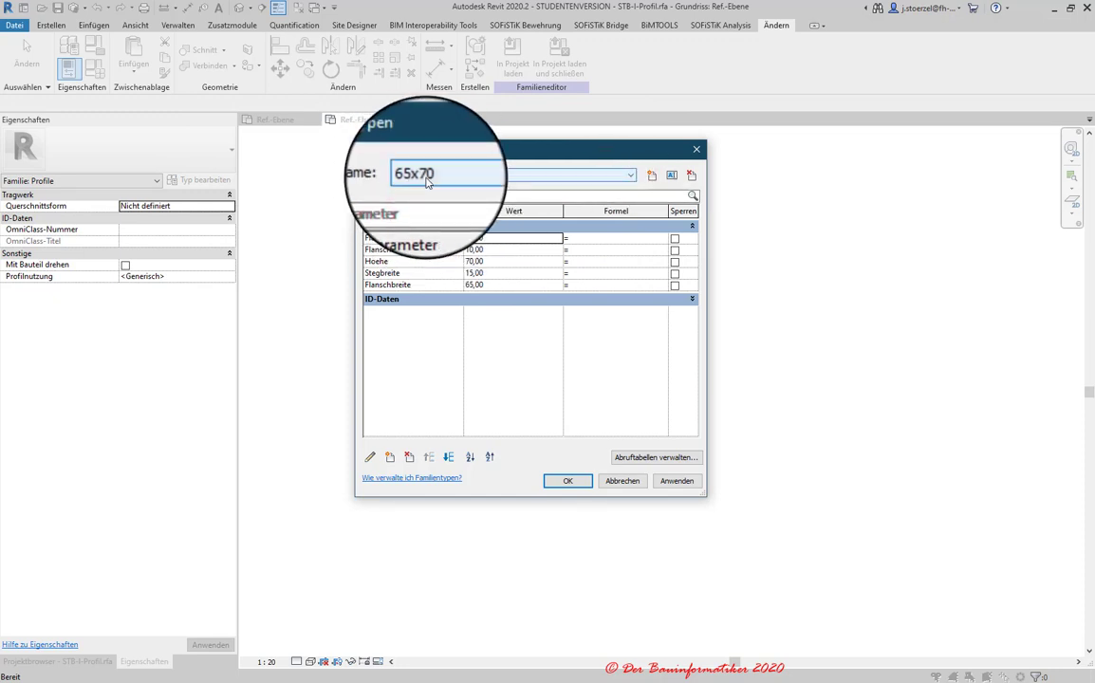
left_click(629, 176)
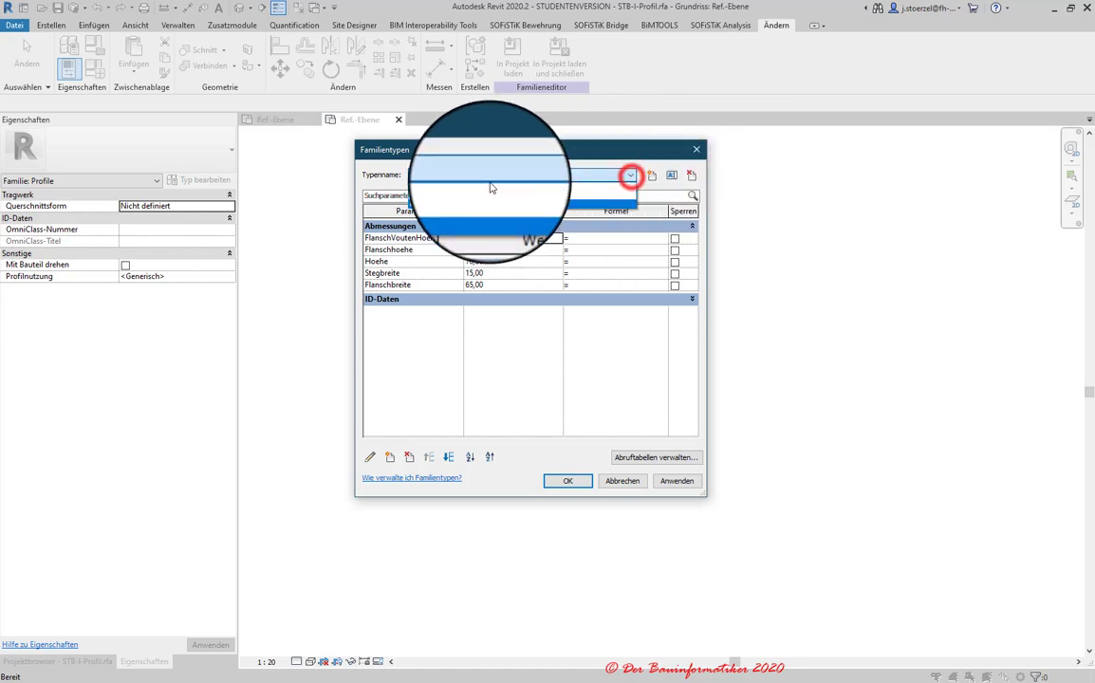
left_click(455, 200)
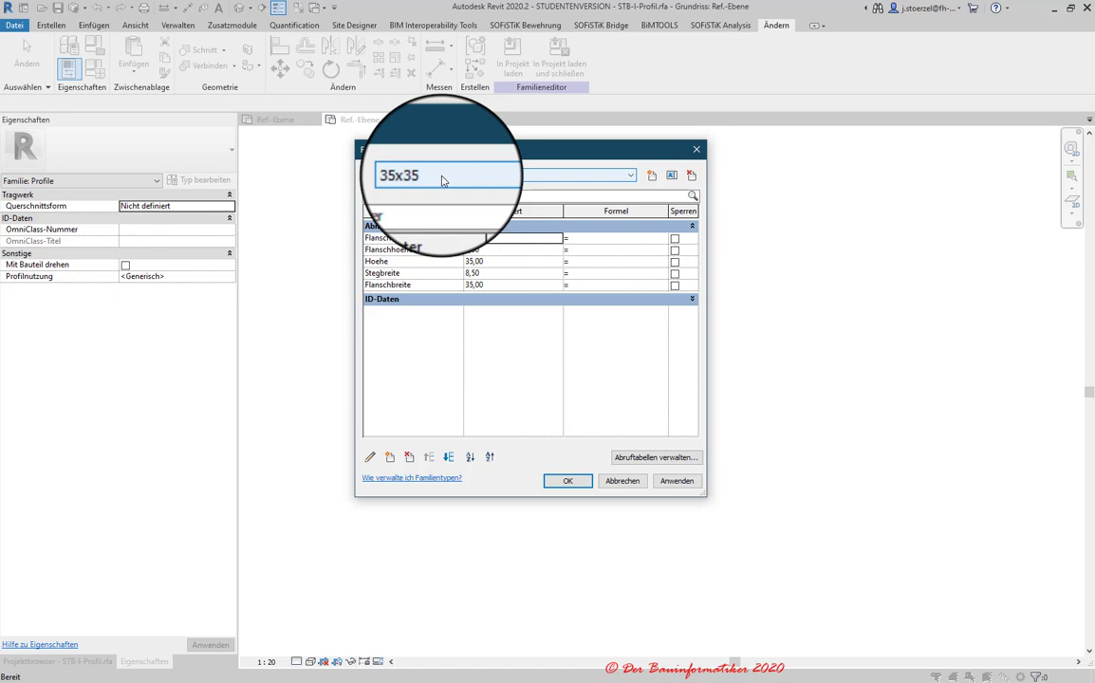
- Cycle through 100x120 and 35x35 again, leave 65x70 active and close Family Types
left_click(442, 180)
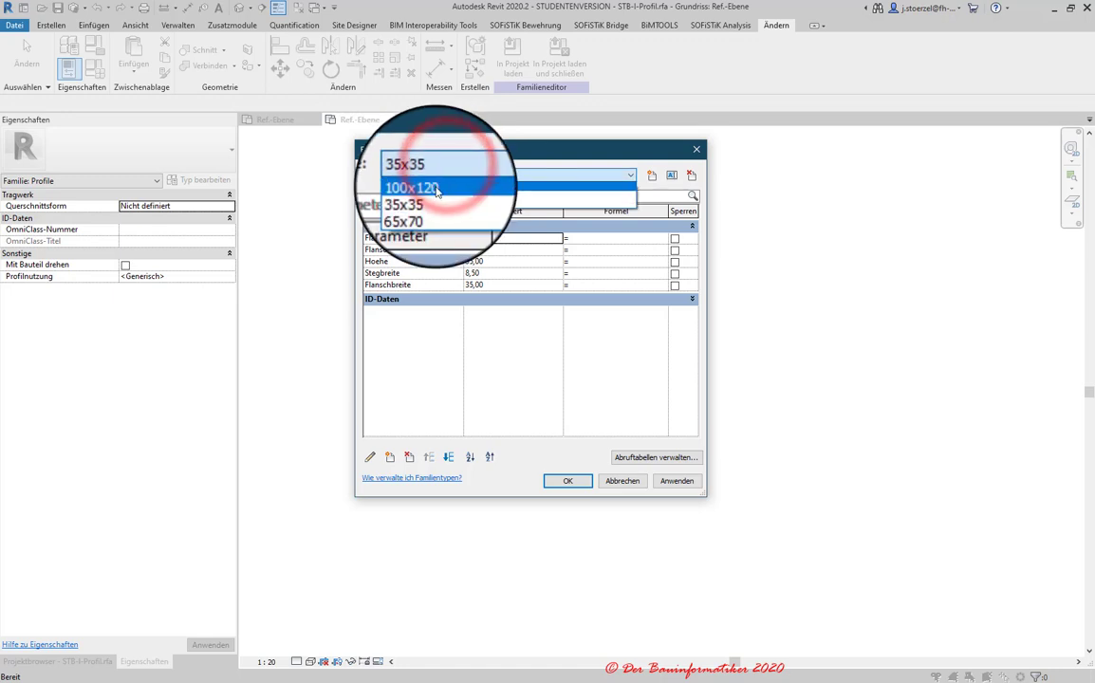
left_click(438, 188)
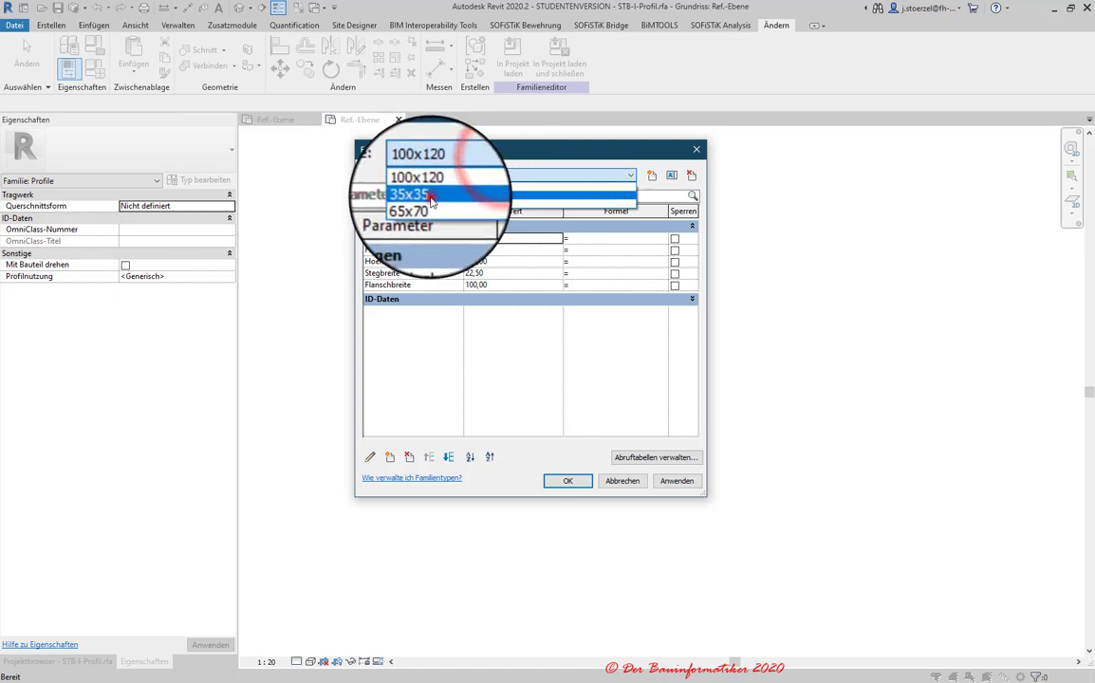
left_click(426, 197)
left_click(441, 179)
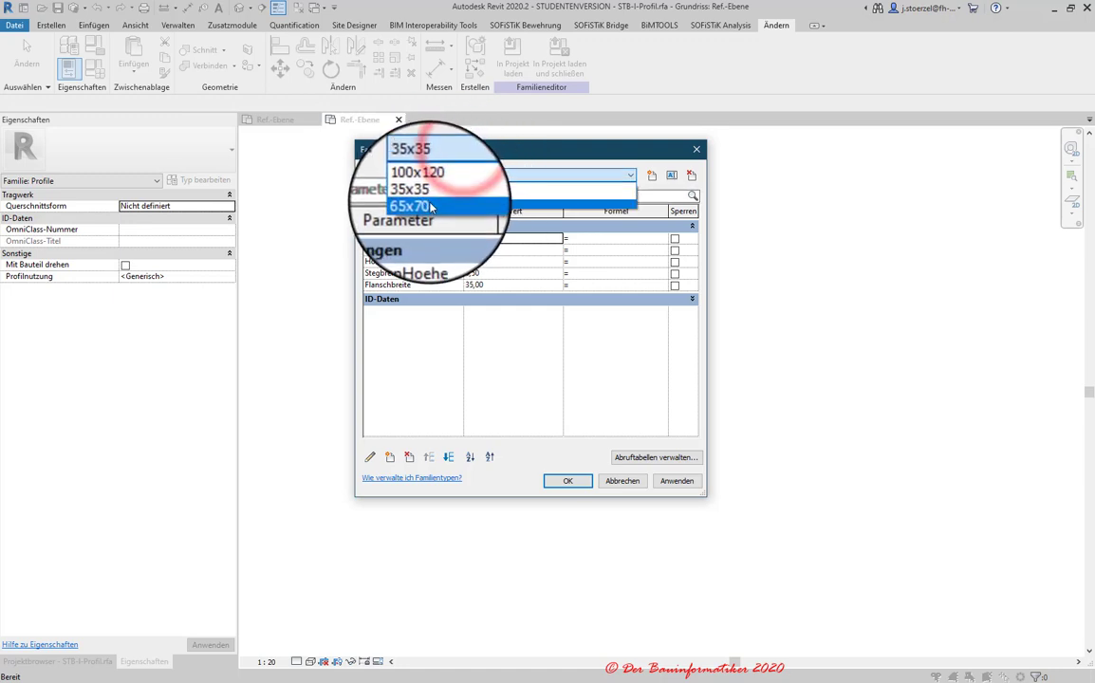
left_click(431, 202)
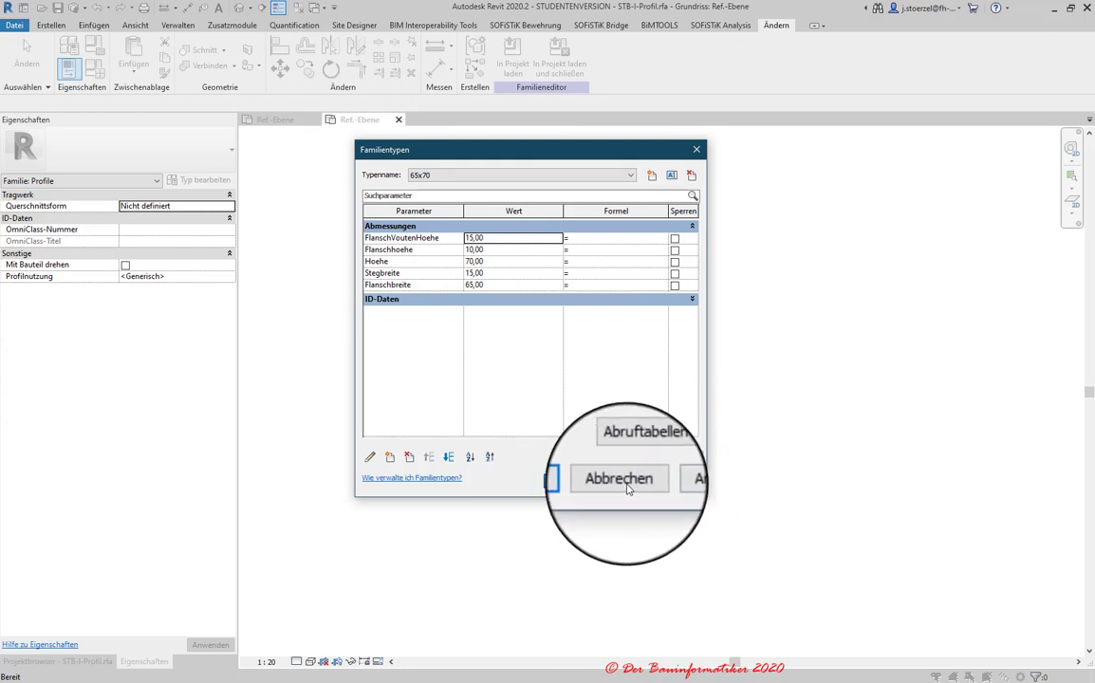
left_click(569, 483)
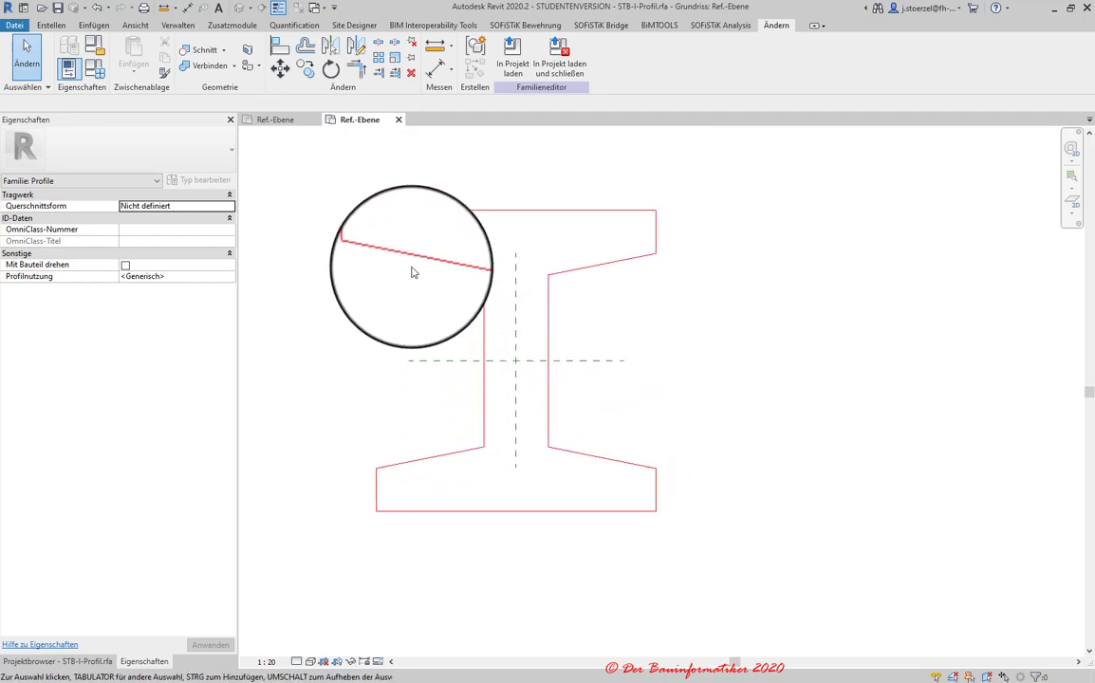
- Select the imported Querschnitt_bereinigt.dwg profile drawing and pan the view to the right
left_click(411, 270)
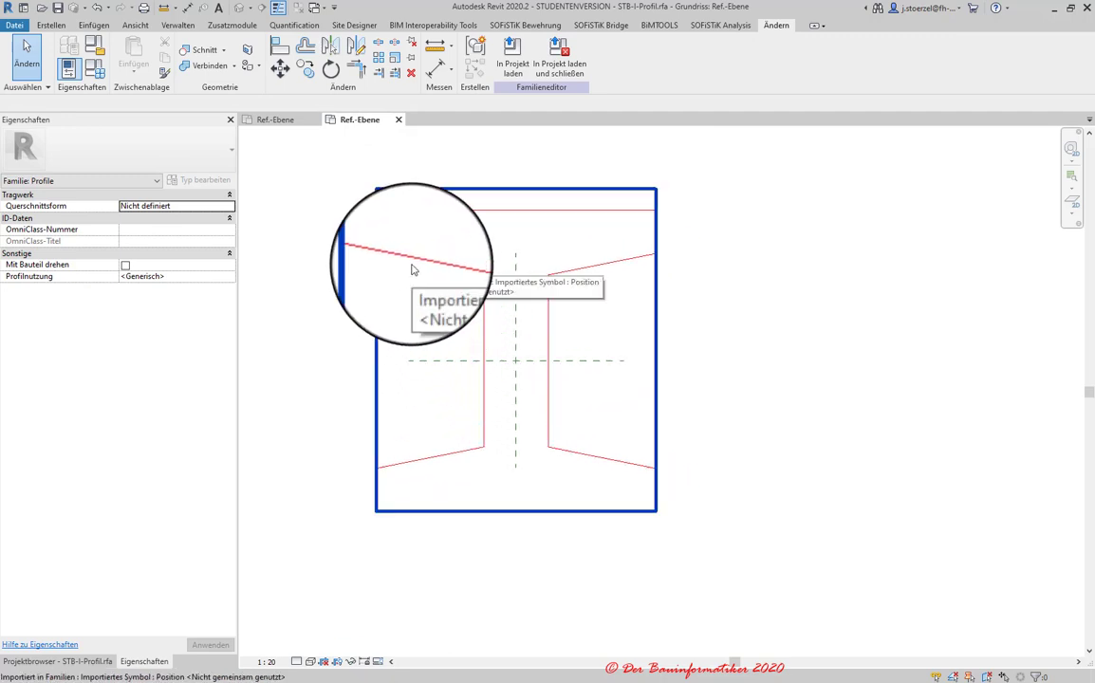
left_click(411, 268)
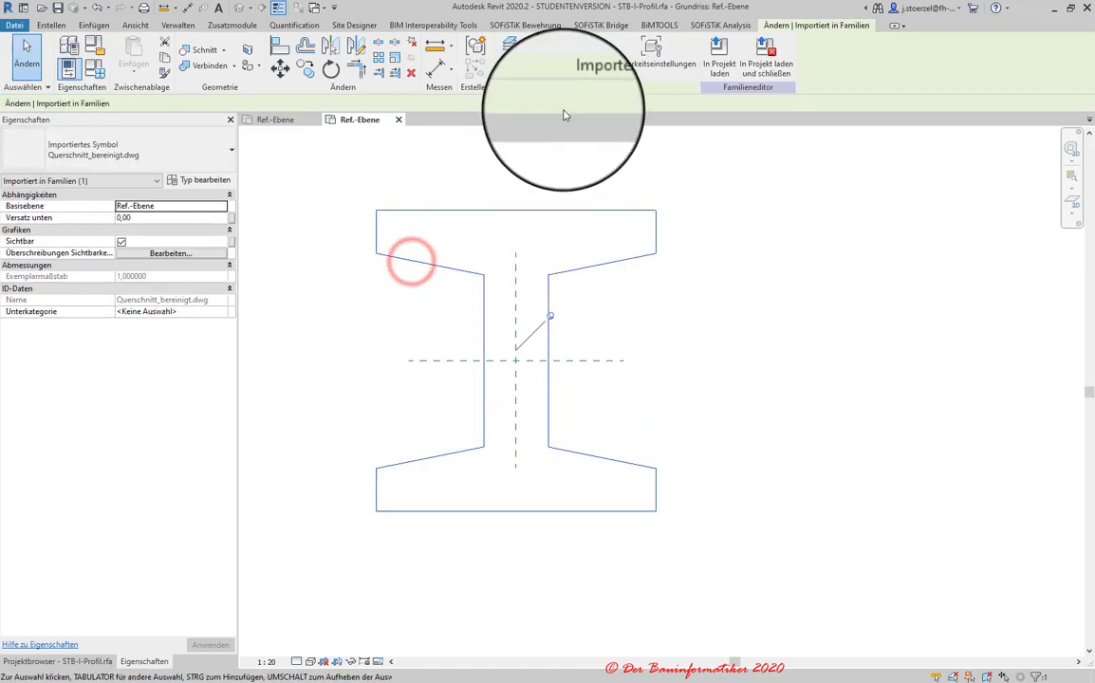
left_click(431, 265)
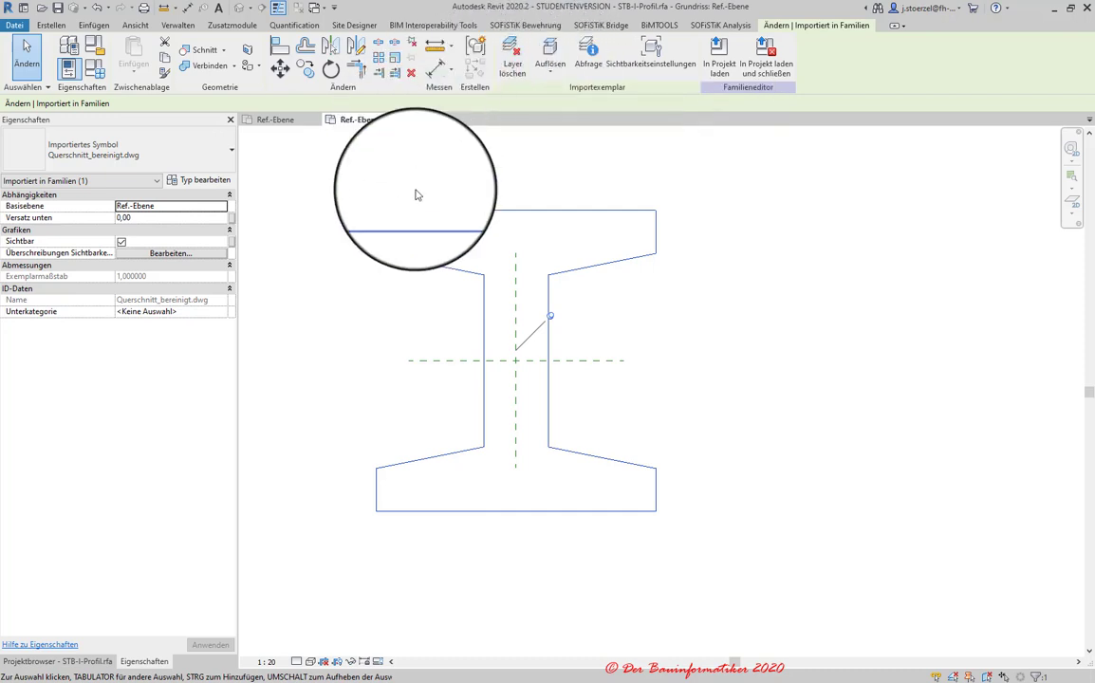
left_click(436, 213)
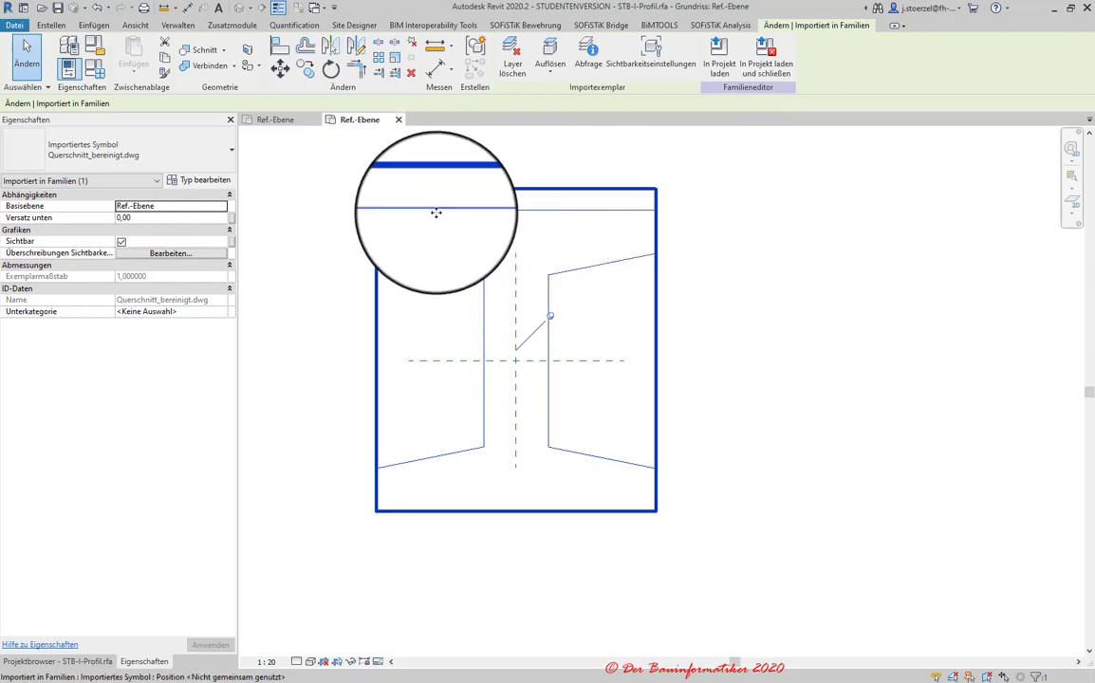
key("Escape")
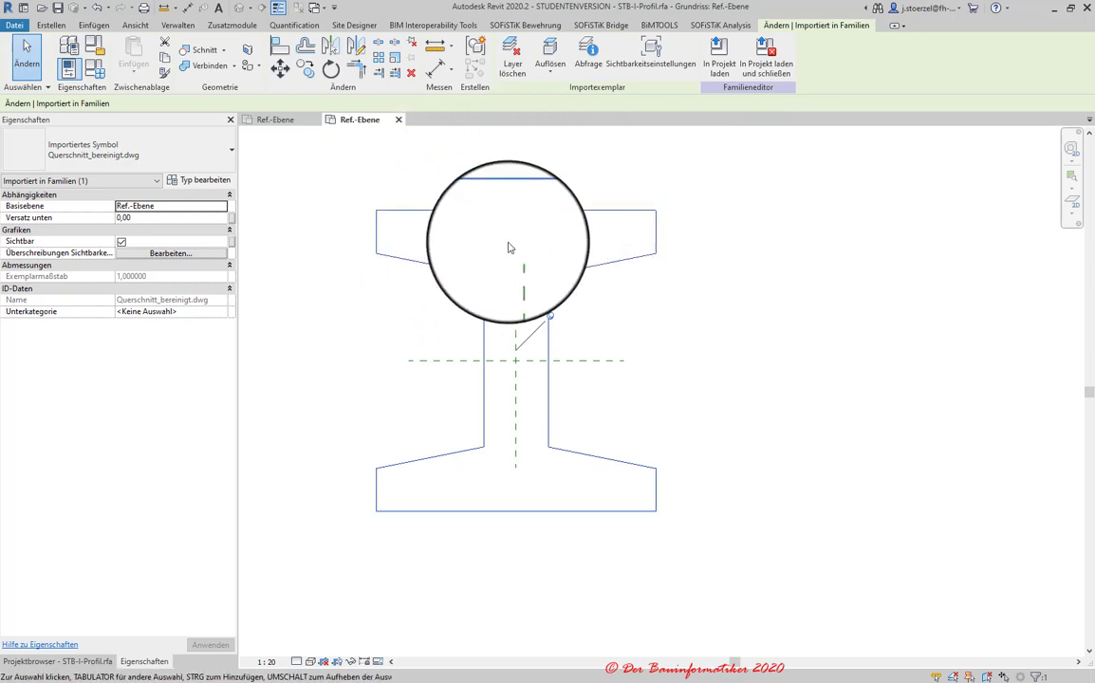
left_click(501, 207)
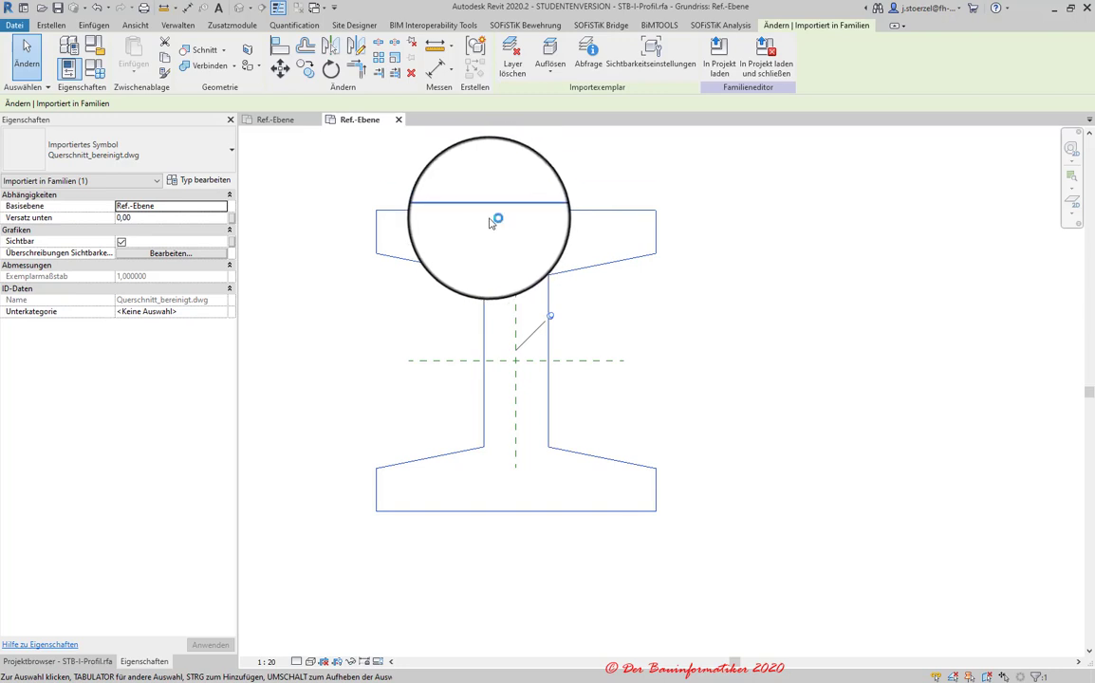
middle_click_drag(508, 232, 556, 237)
left_click(52, 25)
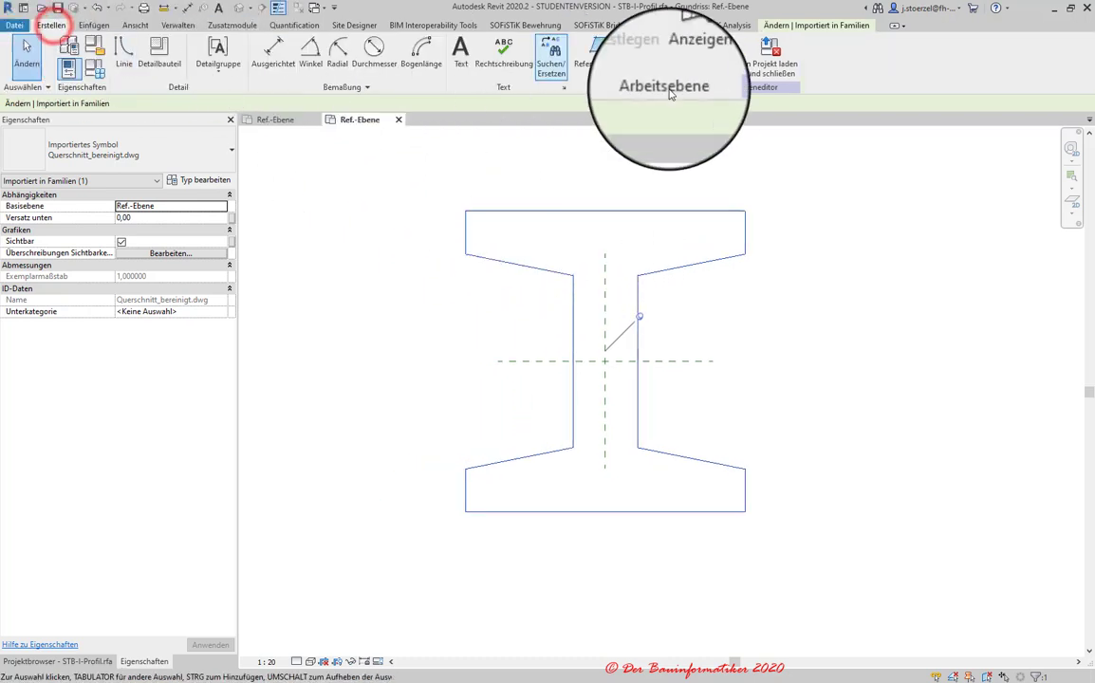
- Draw horizontal reference planes above and below the I-profile and vertical planes left and right
left_click(601, 62)
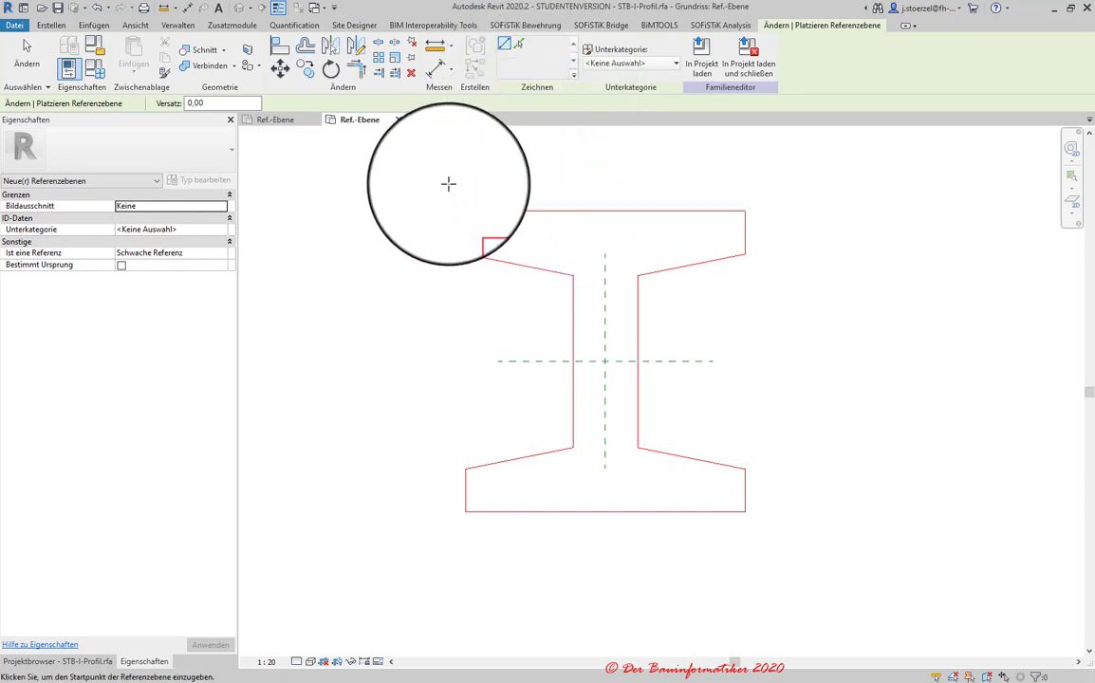
left_click(450, 185)
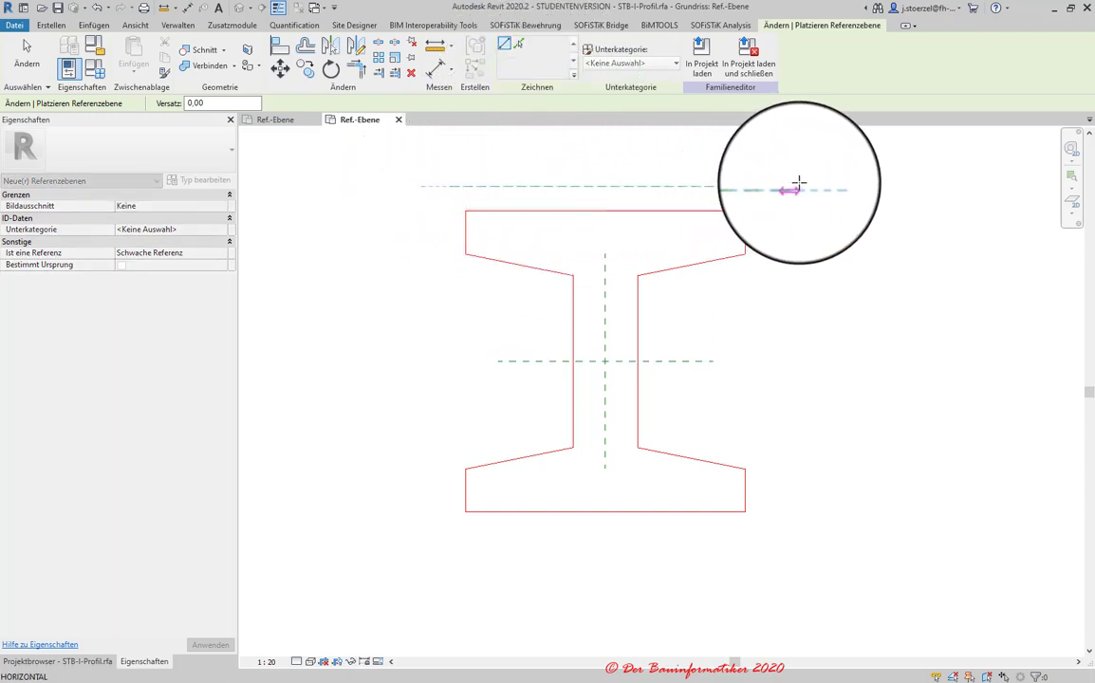
left_click(803, 186)
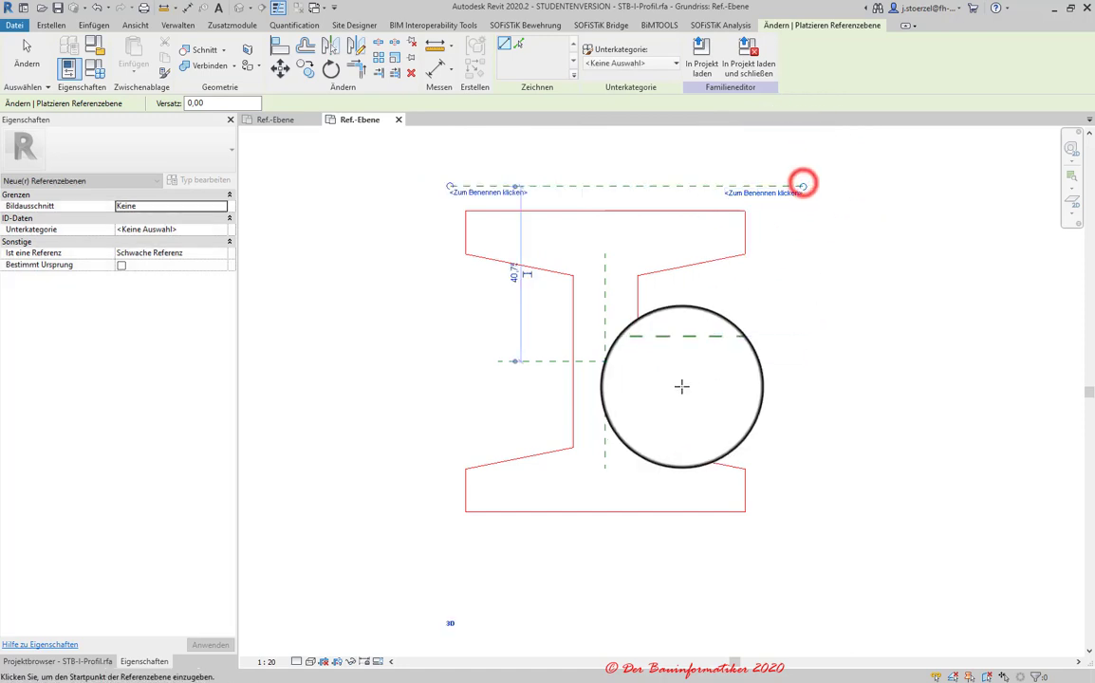
left_click(445, 550)
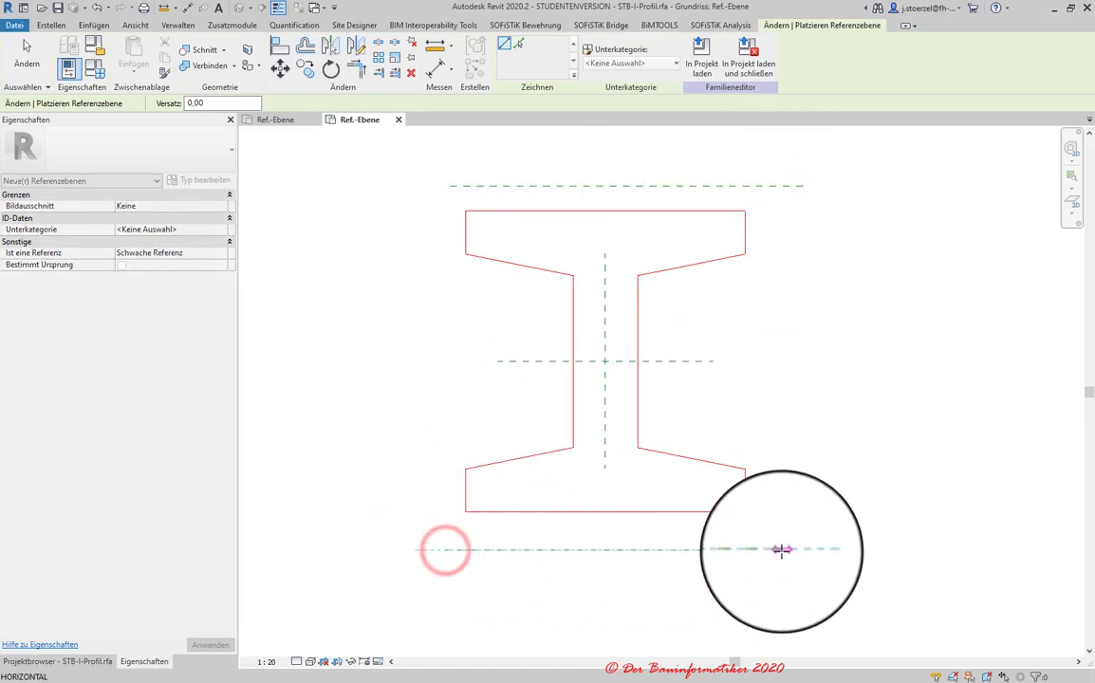
left_click(785, 549)
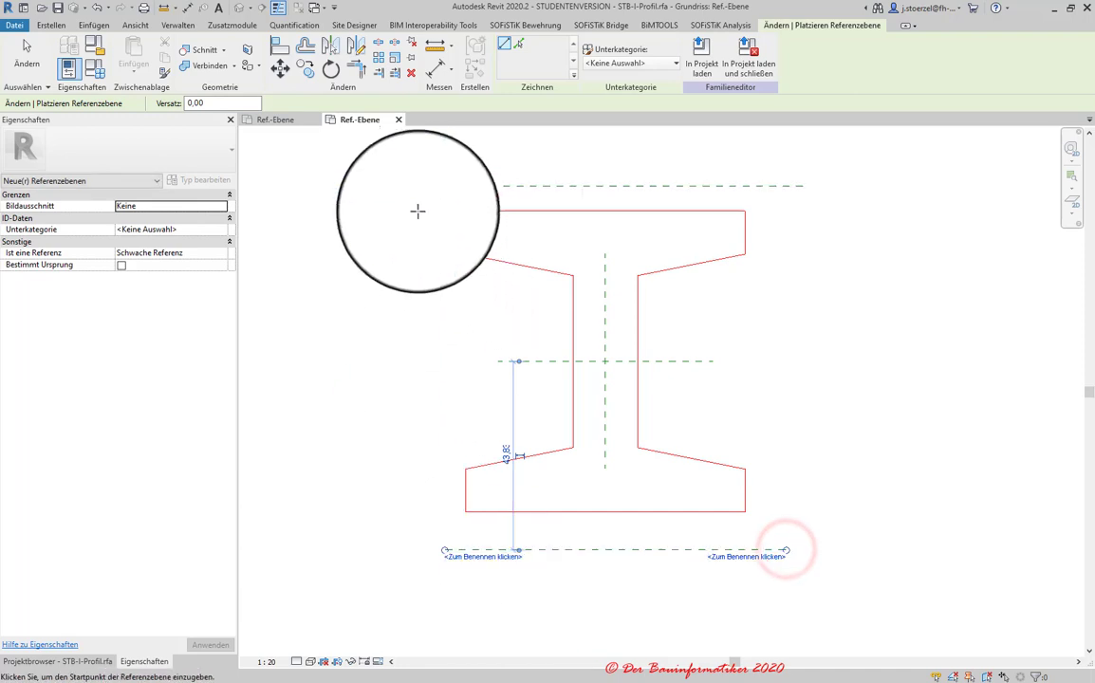
left_click(407, 186)
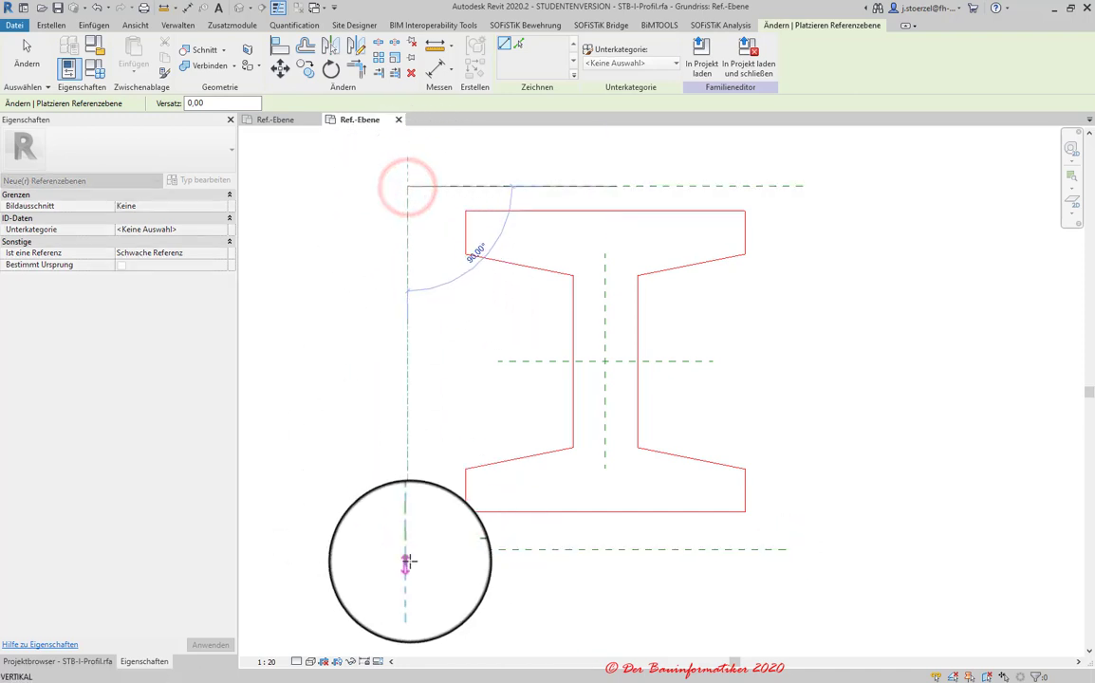
left_click(407, 560)
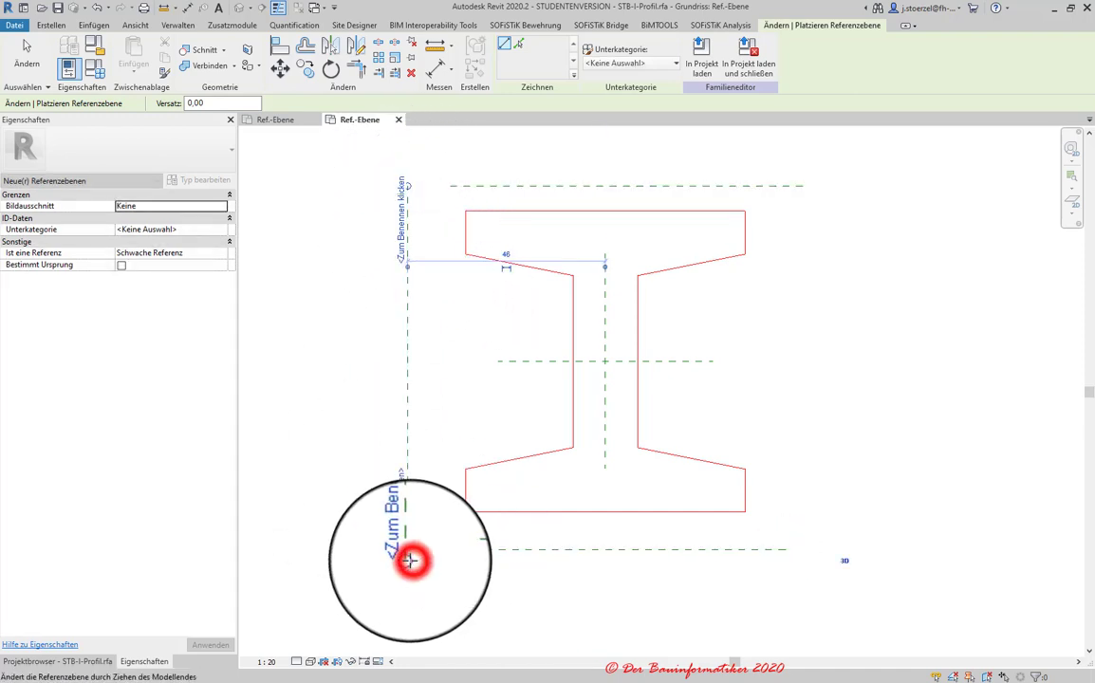
left_click(846, 186)
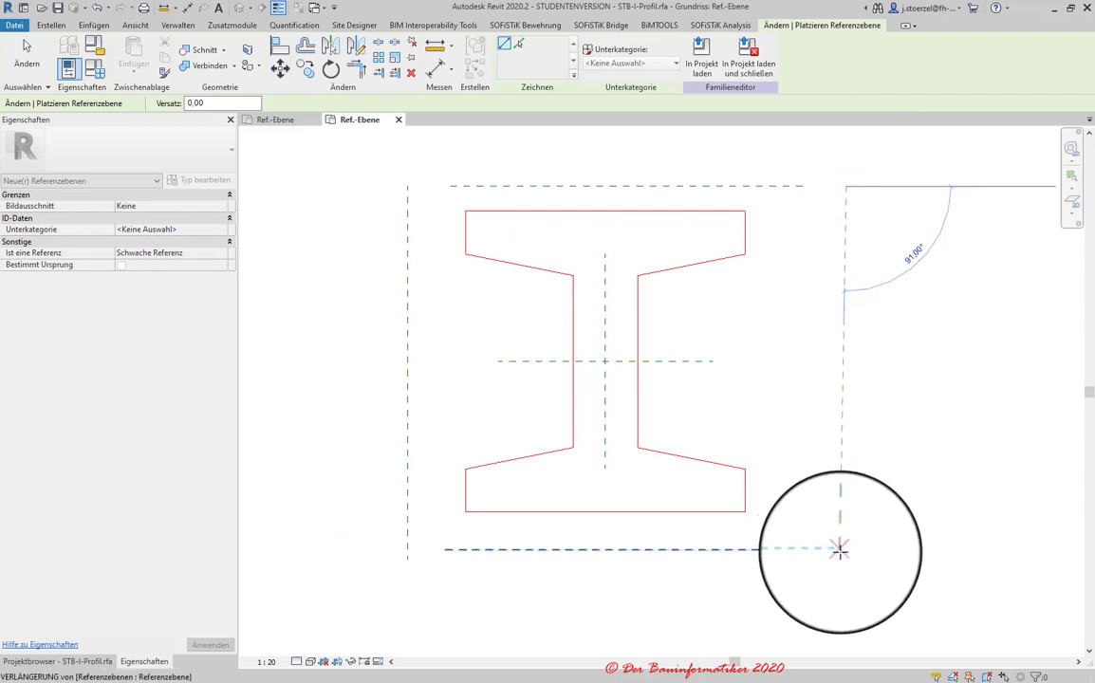
left_click(846, 548)
key("Escape")
key("Escape")
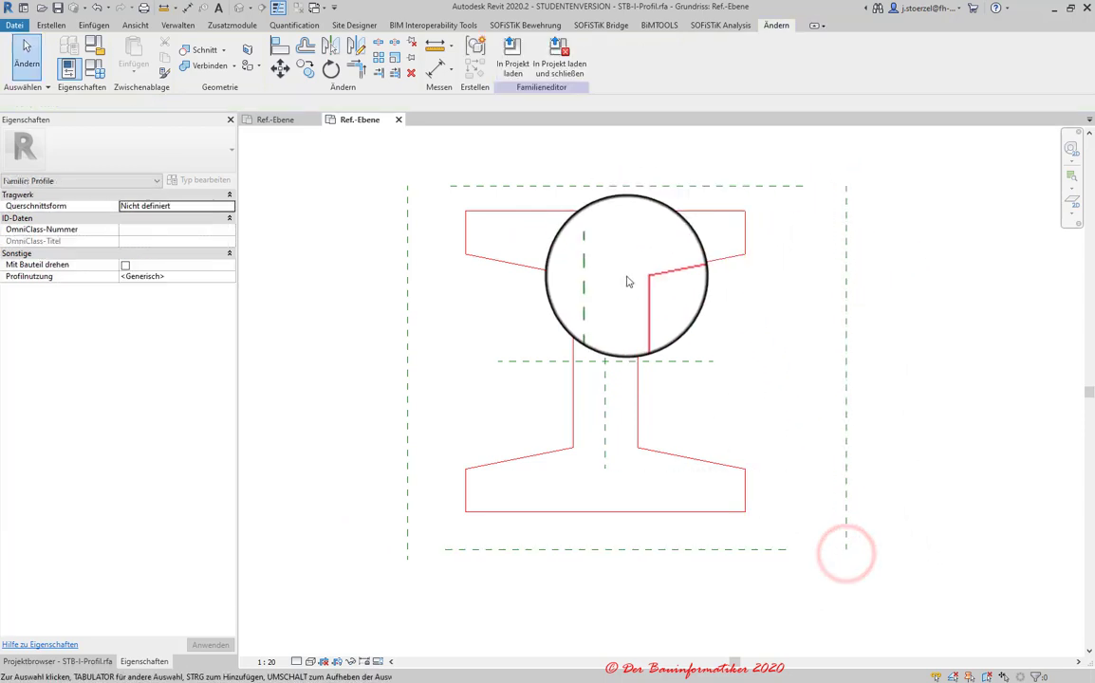
- Select the new top plane and inspect the Mitte (Vorne/Hinten) and Mitte (Links/rechts) centre planes
left_click(556, 187)
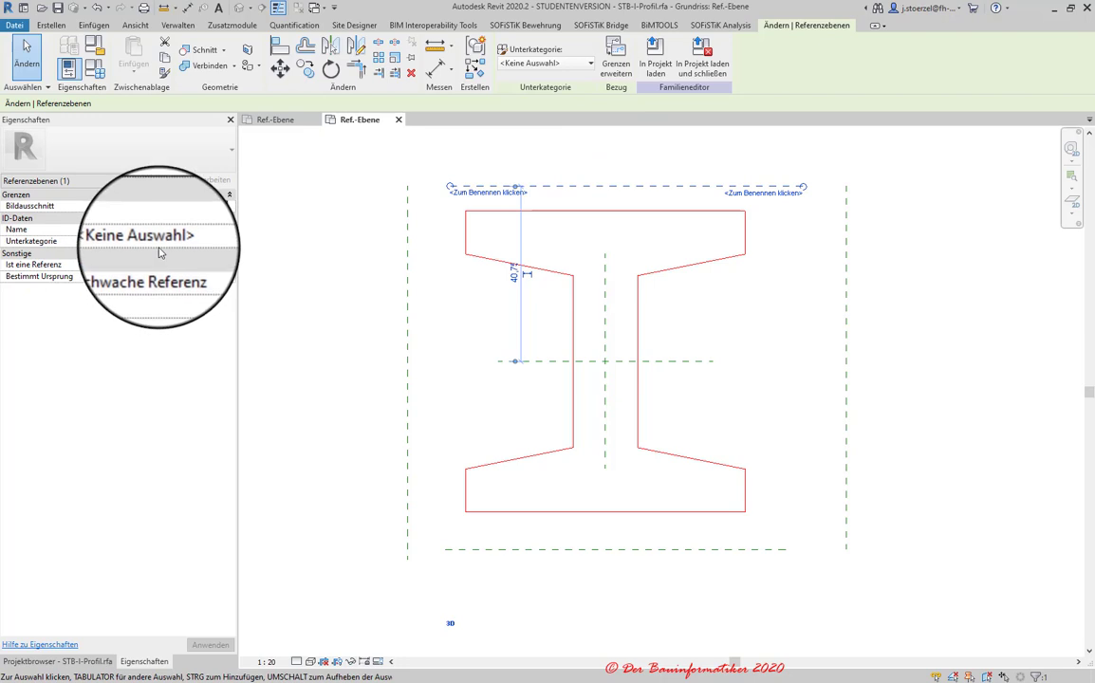
left_click(616, 359)
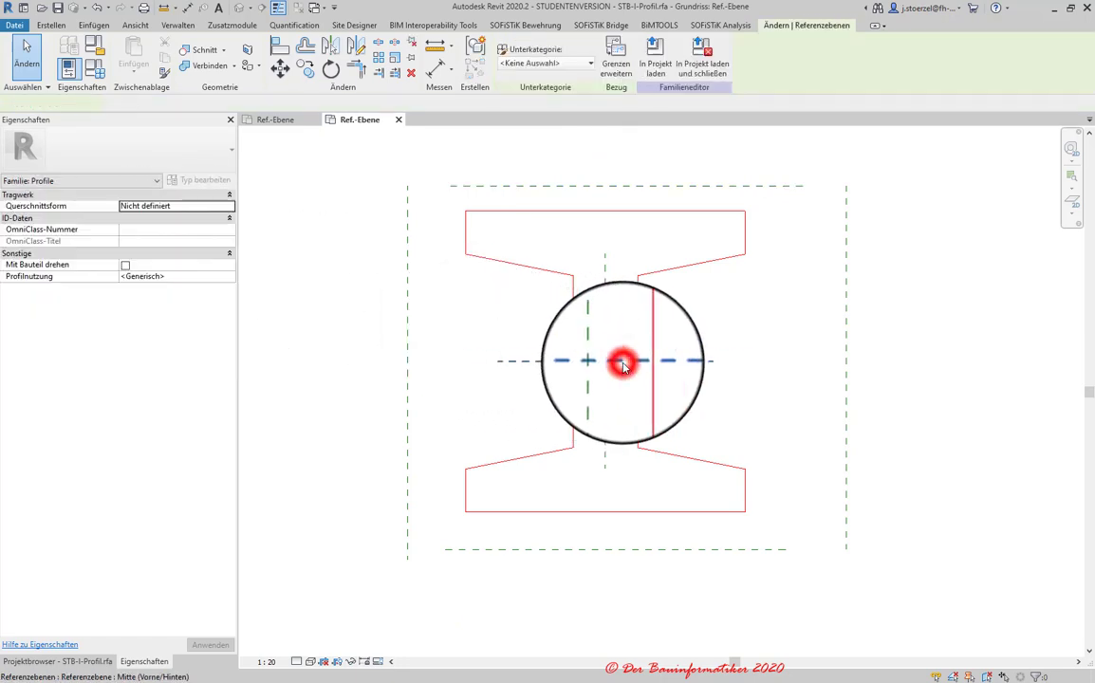
left_click(601, 315)
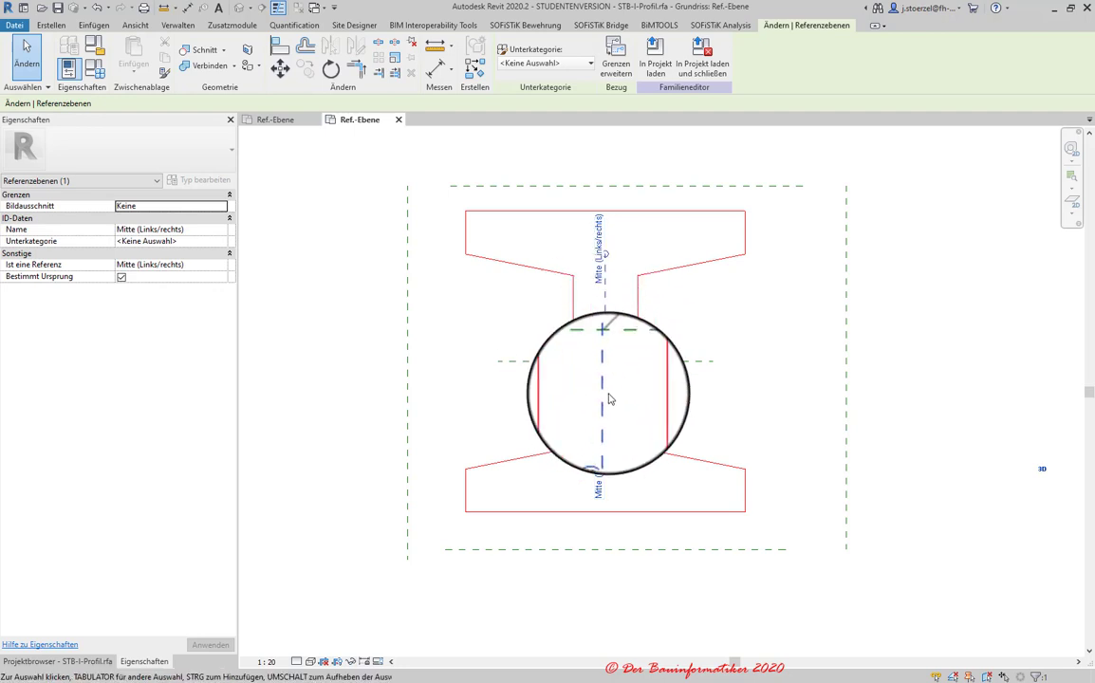
left_click(621, 363)
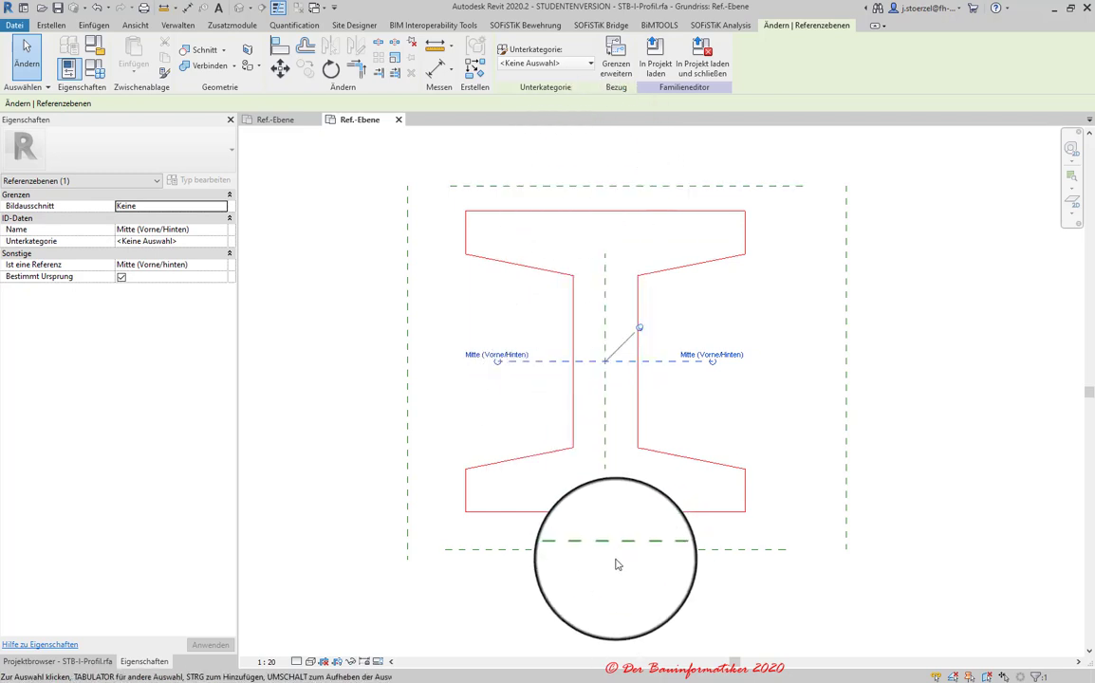
left_click(612, 185)
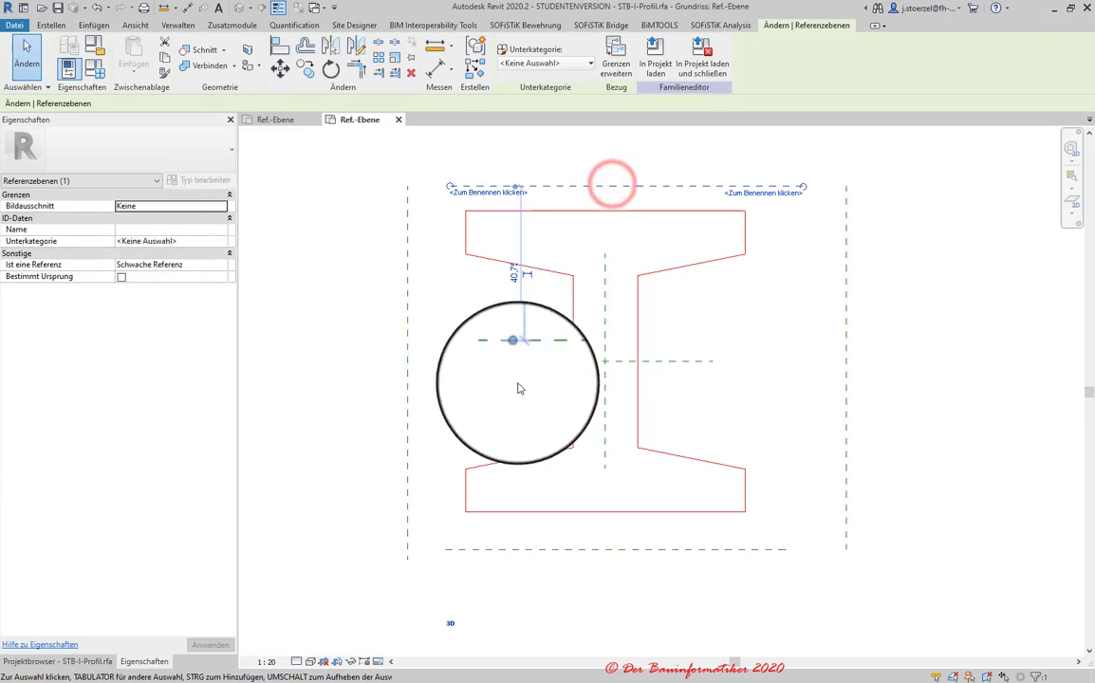
- Set the top plane's reference type to Hinten and name the plane Hinten
left_click(208, 265)
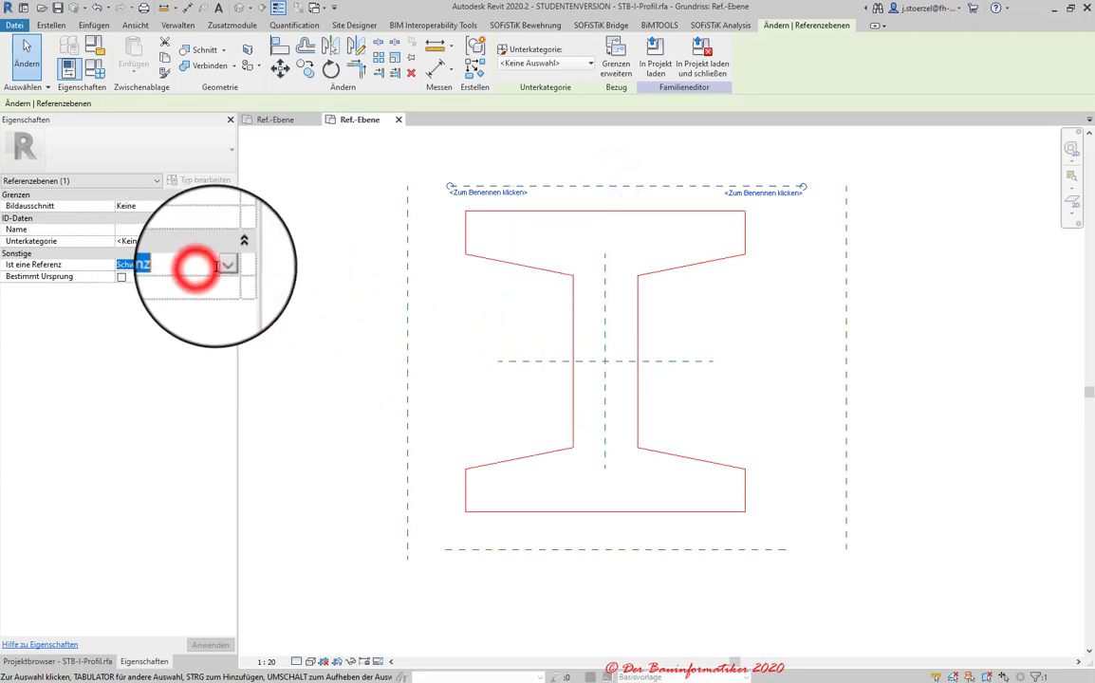
left_click(228, 265)
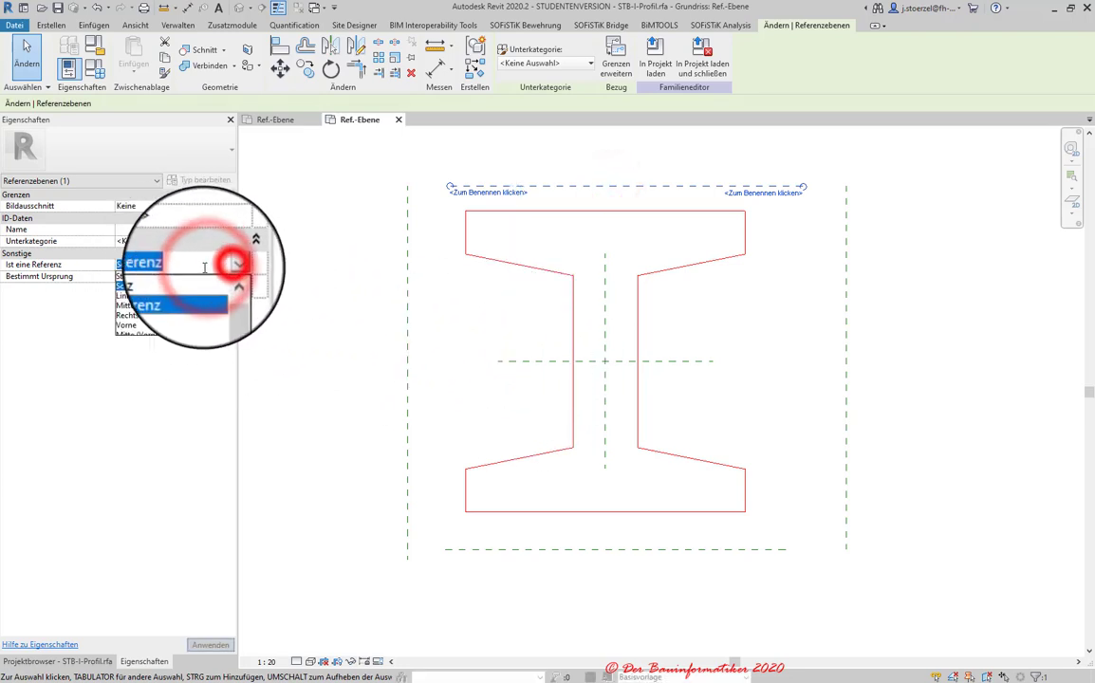
scroll(157, 317, "down", 1)
left_click(144, 319)
left_click(141, 228)
type("Hinten")
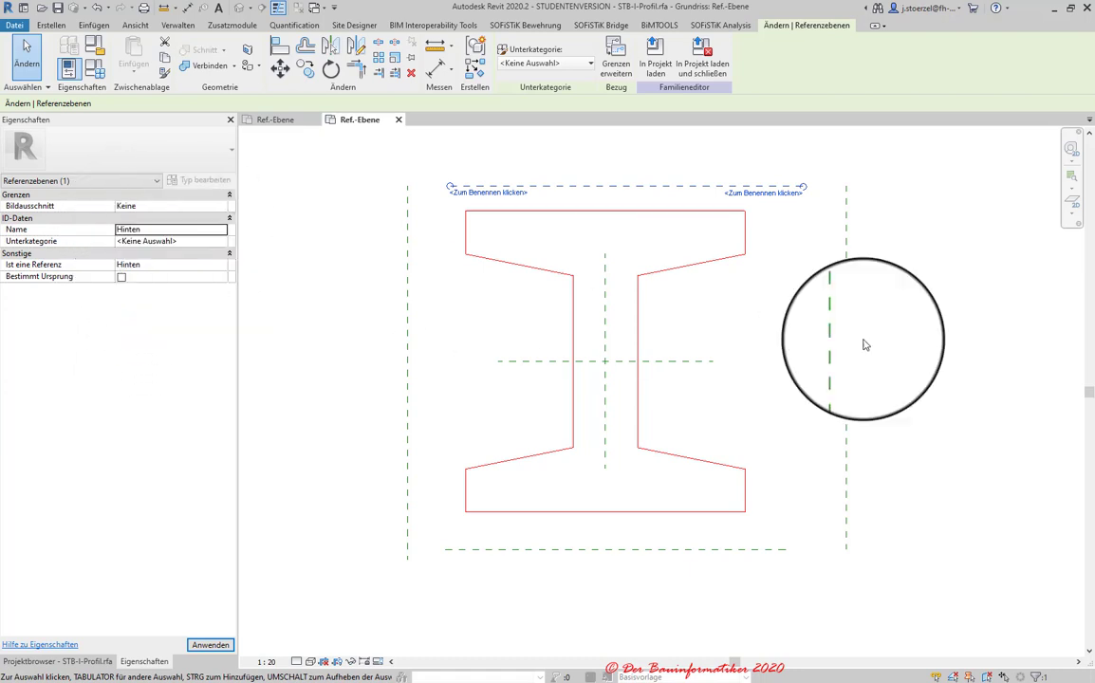
left_click(963, 343)
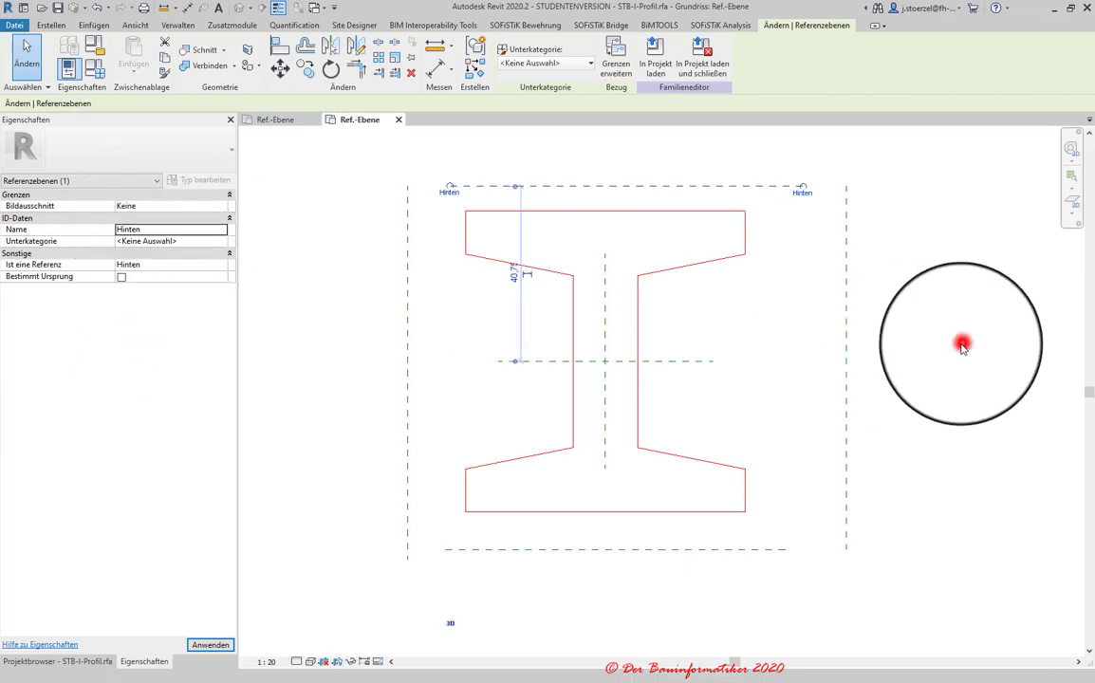
left_click(643, 188)
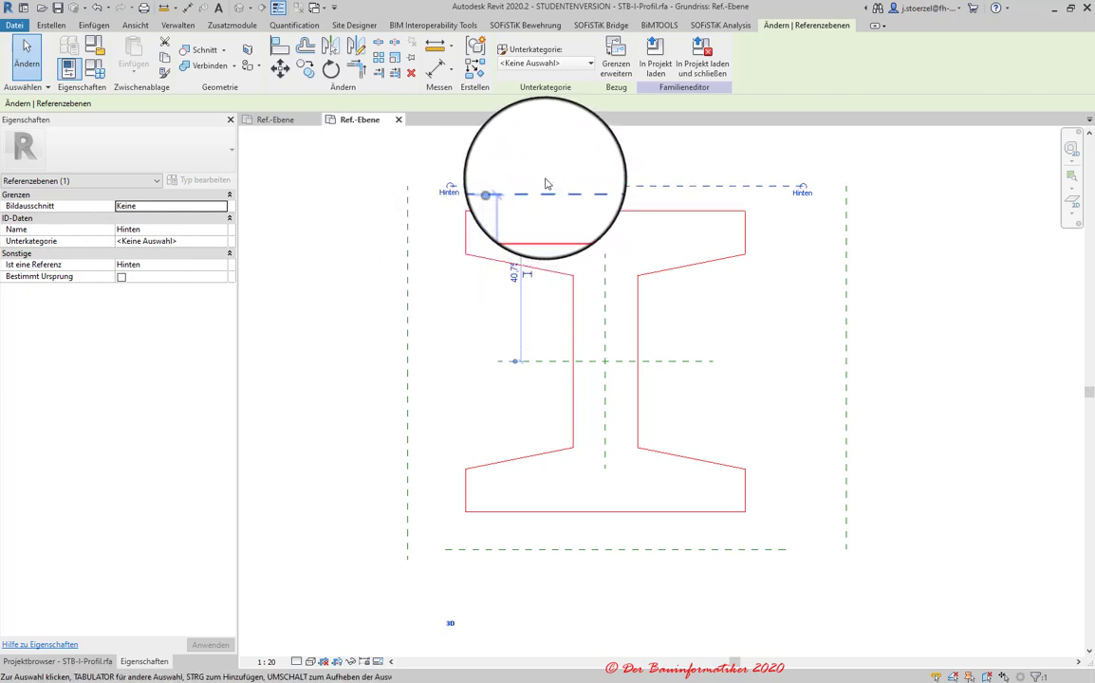
left_click(449, 193)
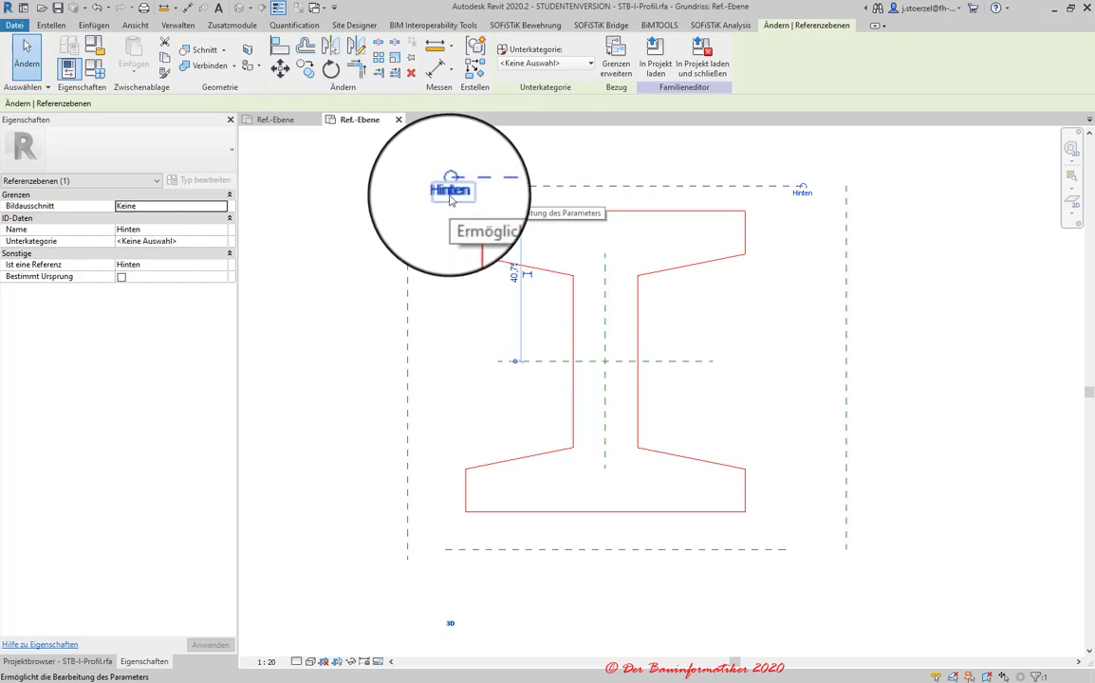
left_click(582, 160)
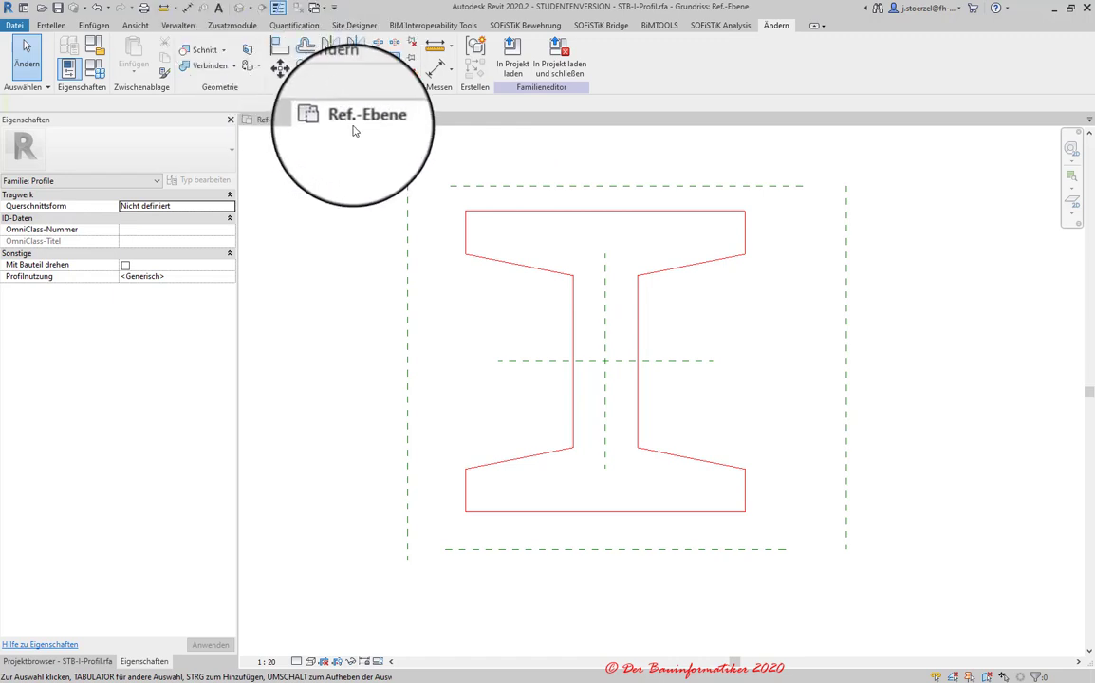
- Show the Project Browser in the left dock, dismiss the save reminder, and reselect the Hinten plane
left_click(238, 7)
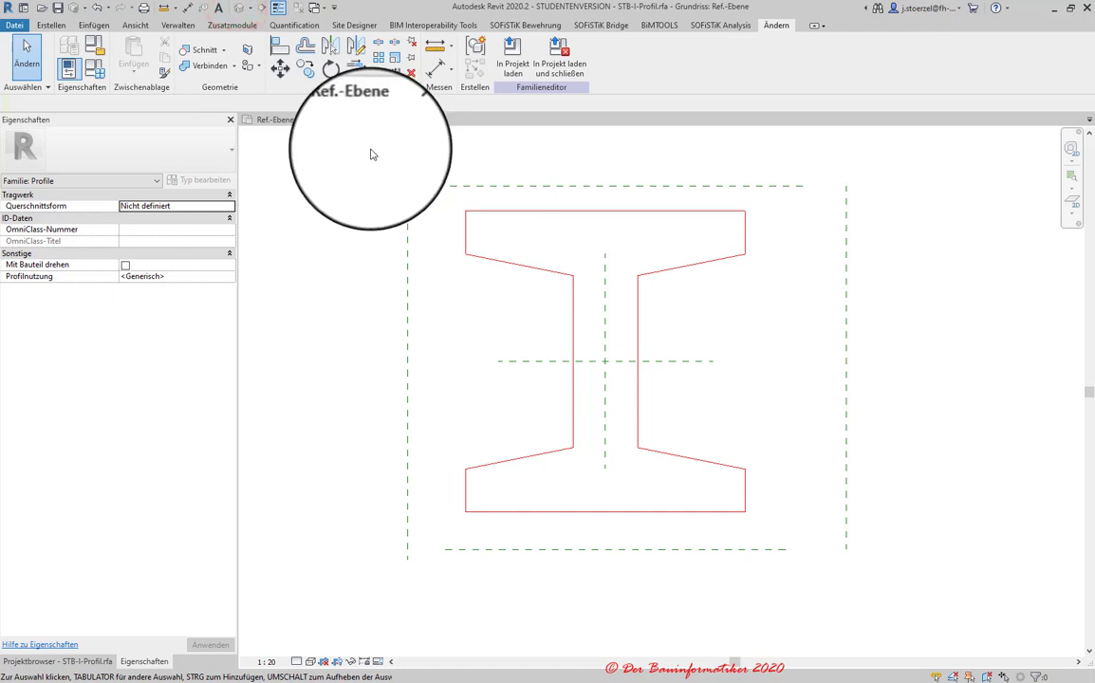
left_click(84, 659)
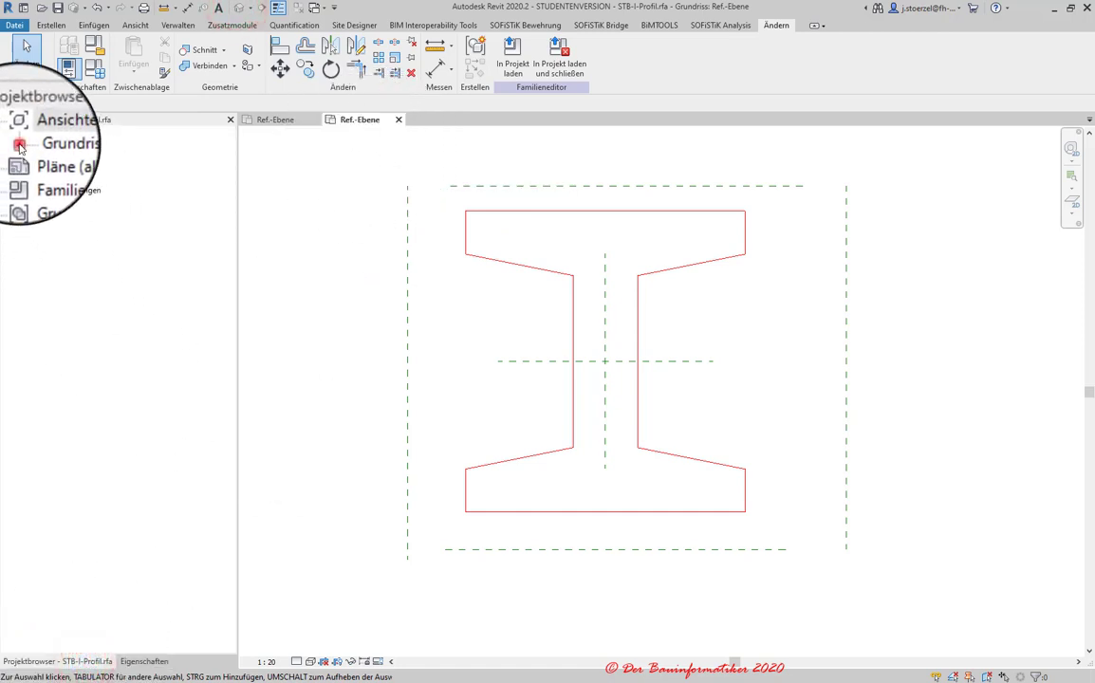
left_click(61, 134)
left_click(52, 25)
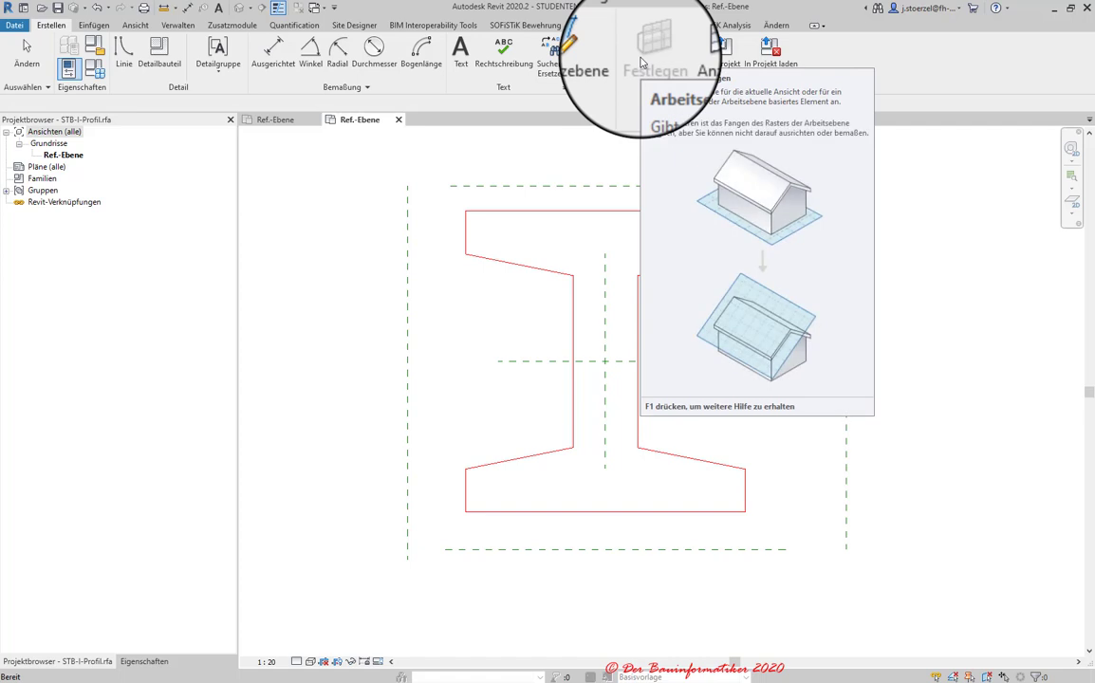
left_click(590, 190)
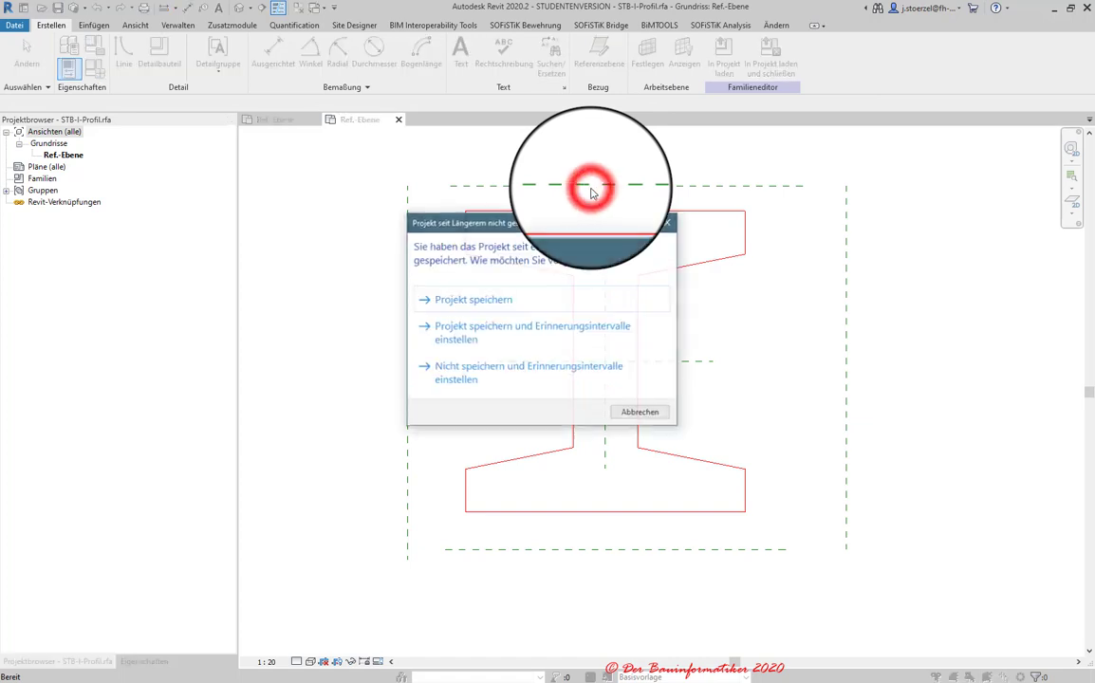
left_click(645, 448)
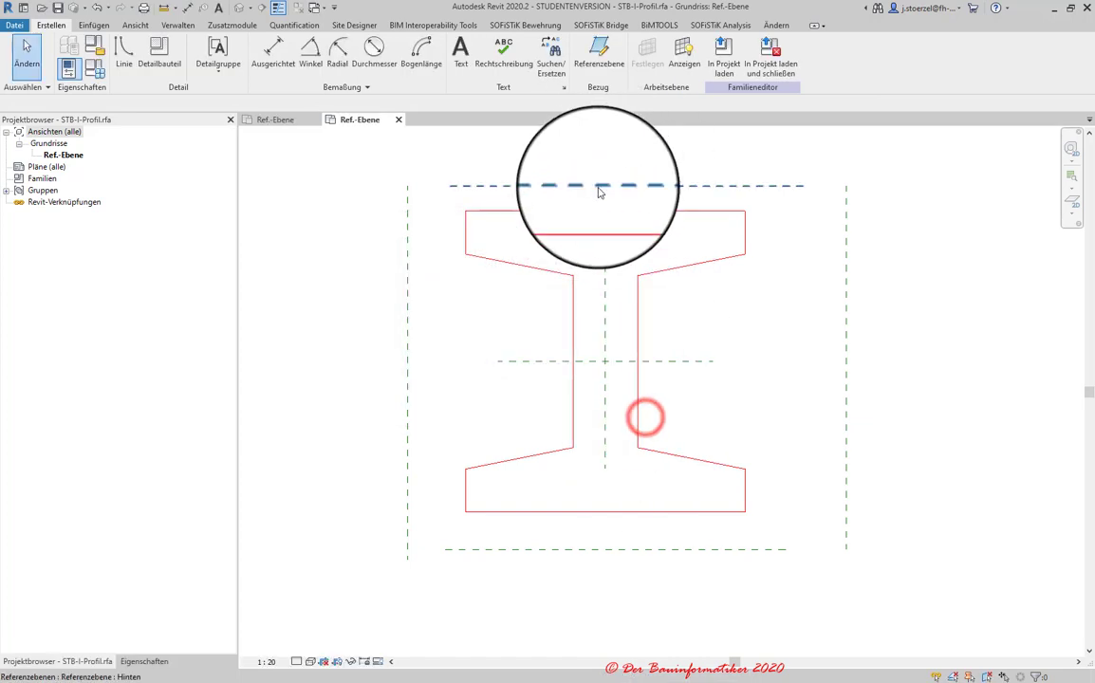
left_click(597, 187)
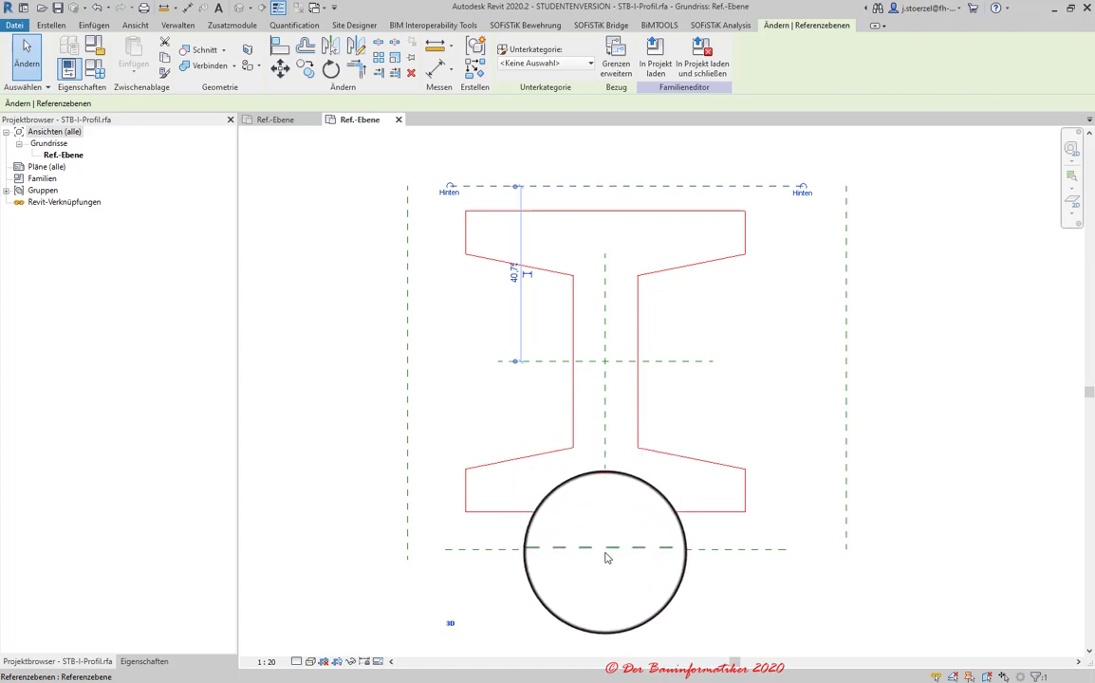
- Set the bottom reference plane's 'Ist eine Referenz' type to Vorne
left_click(610, 183)
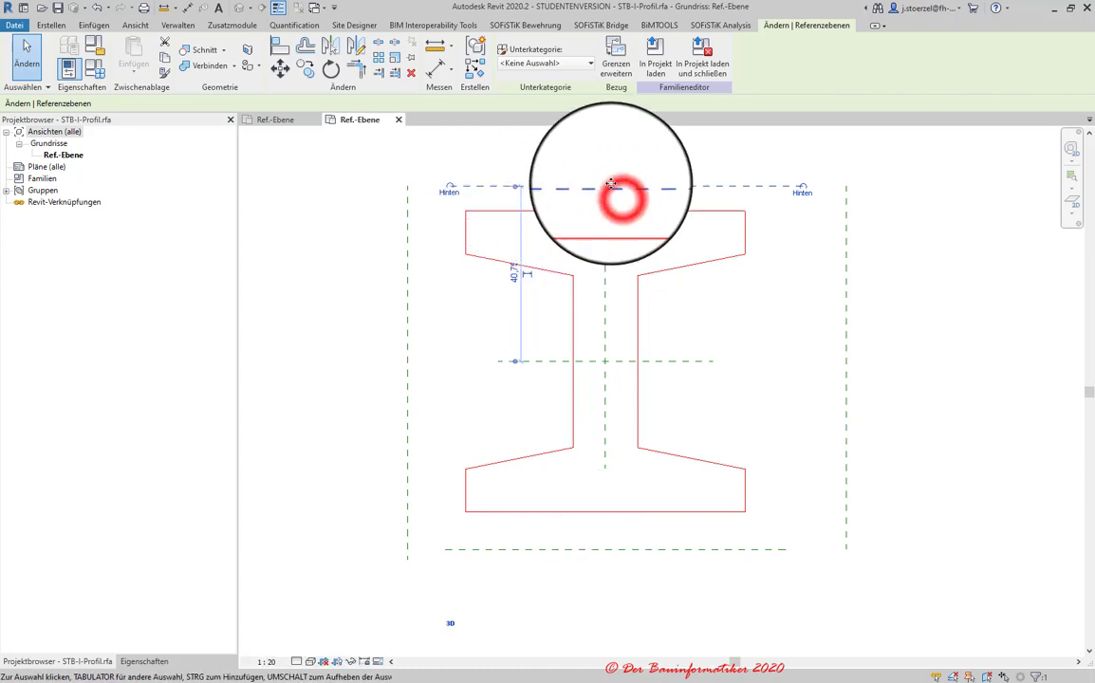
left_click(183, 655)
left_click(144, 661)
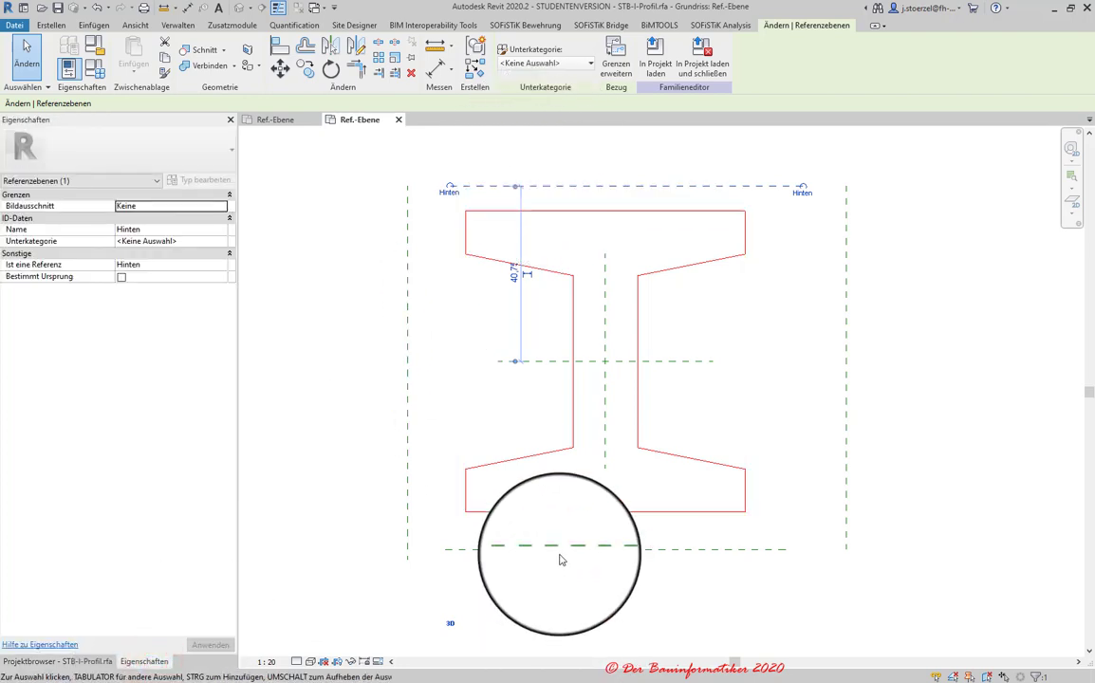
left_click(559, 556)
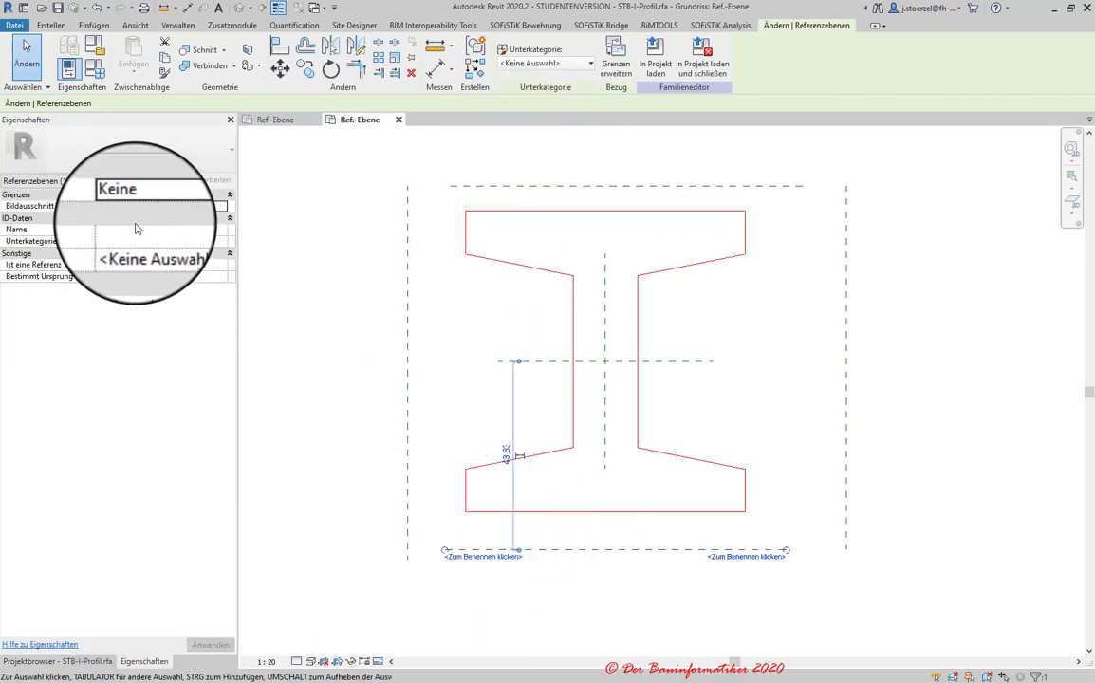
left_click(132, 232)
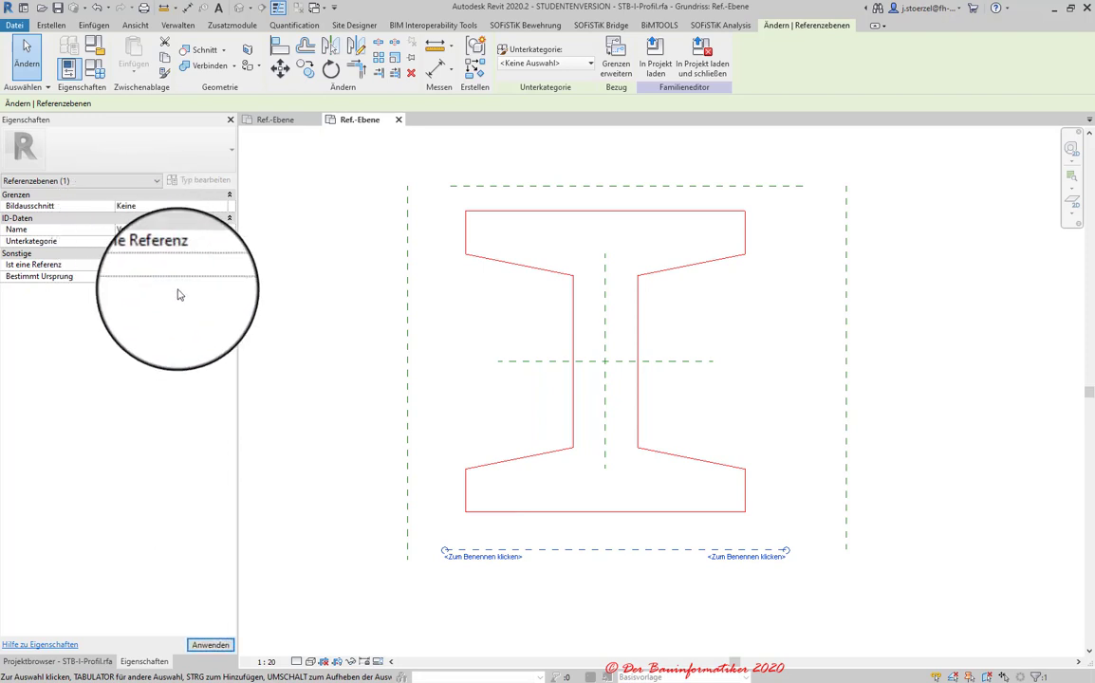
left_click(229, 265)
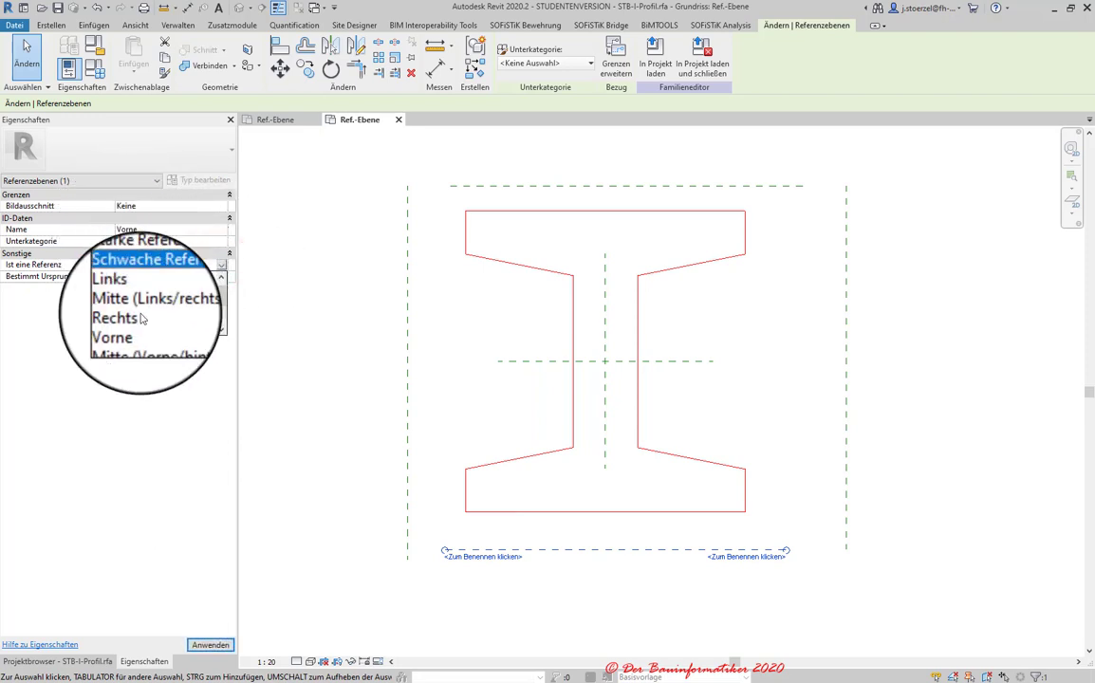
left_click(132, 324)
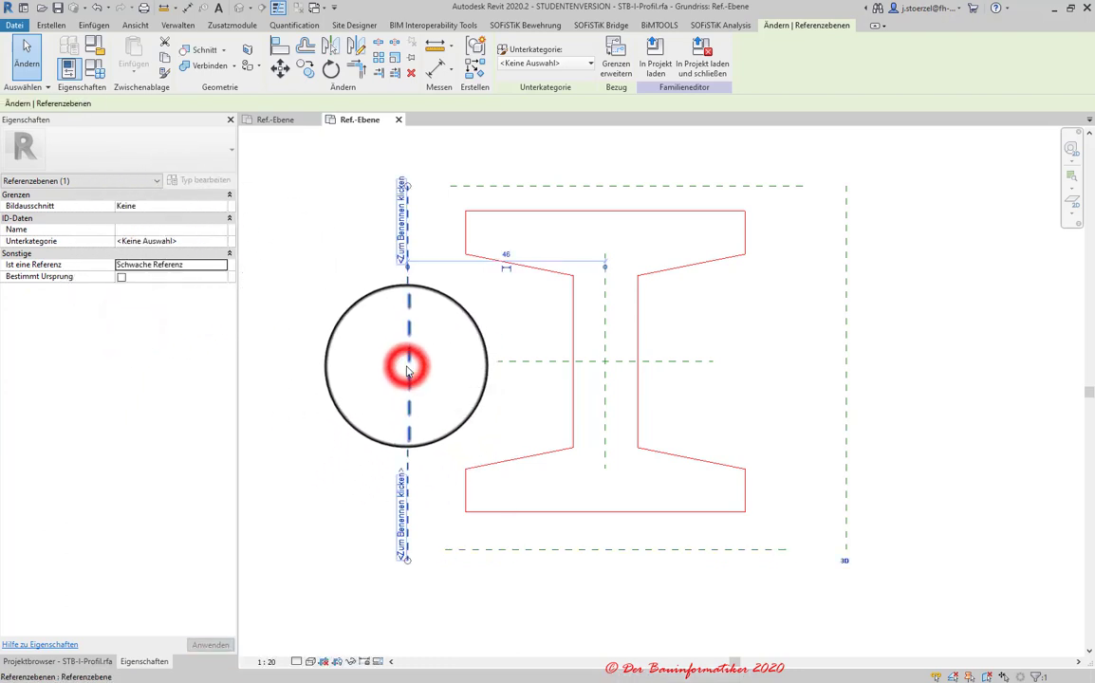
- Make the left reference plane a Links reference and name it Links
left_click(216, 271)
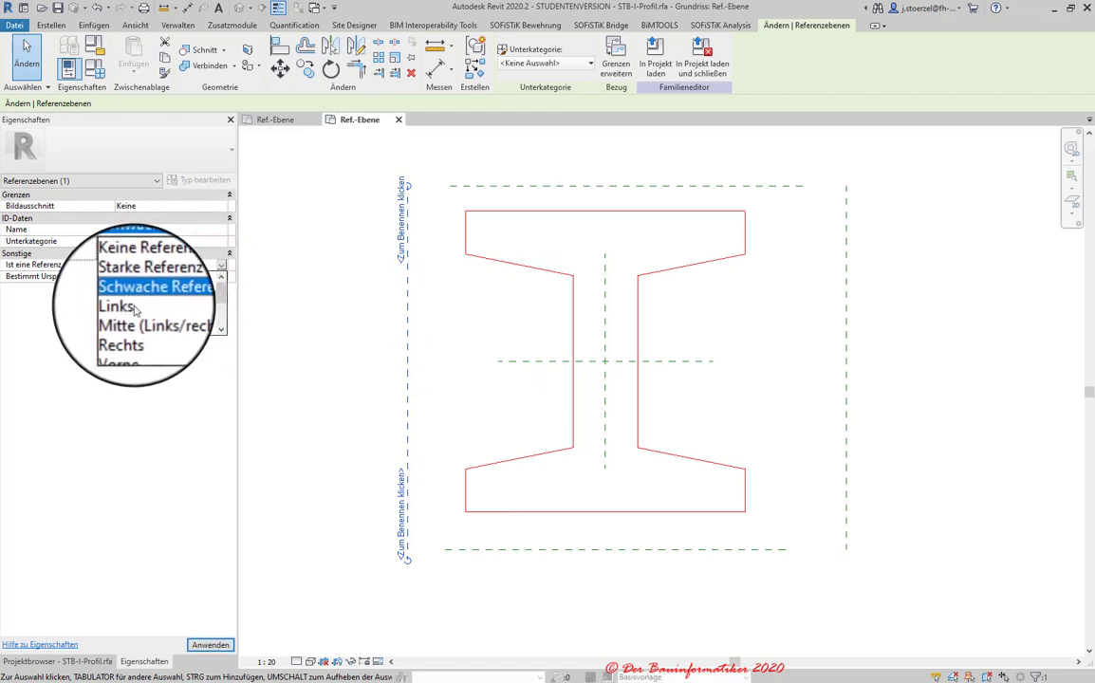
left_click(125, 313)
left_click(137, 218)
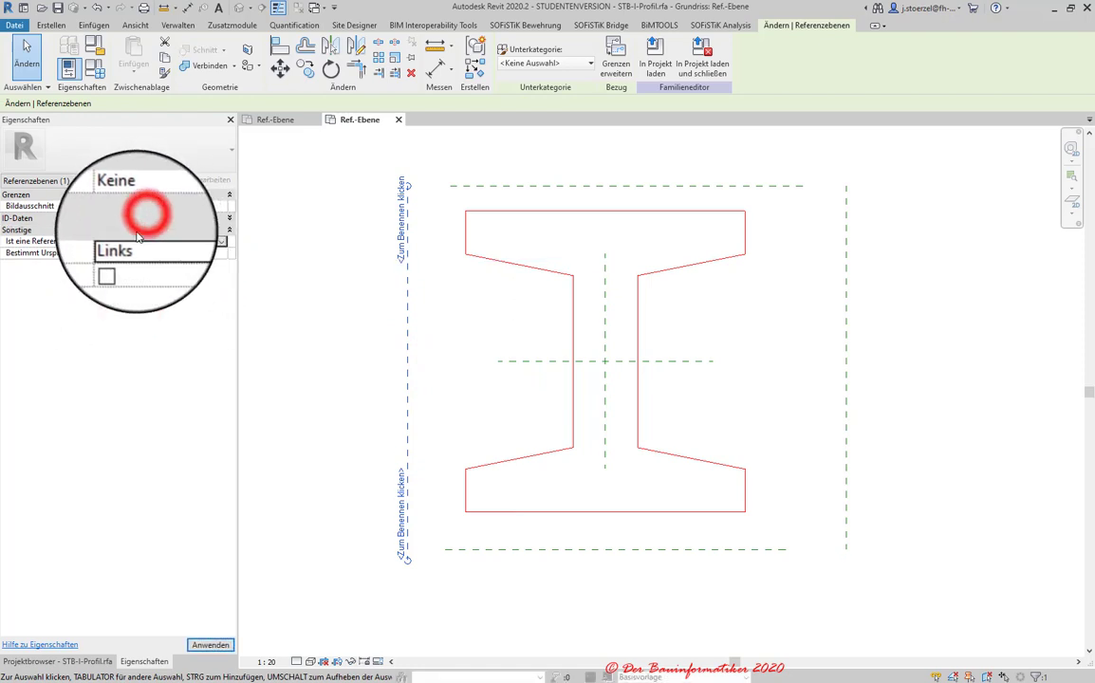
left_click(231, 220)
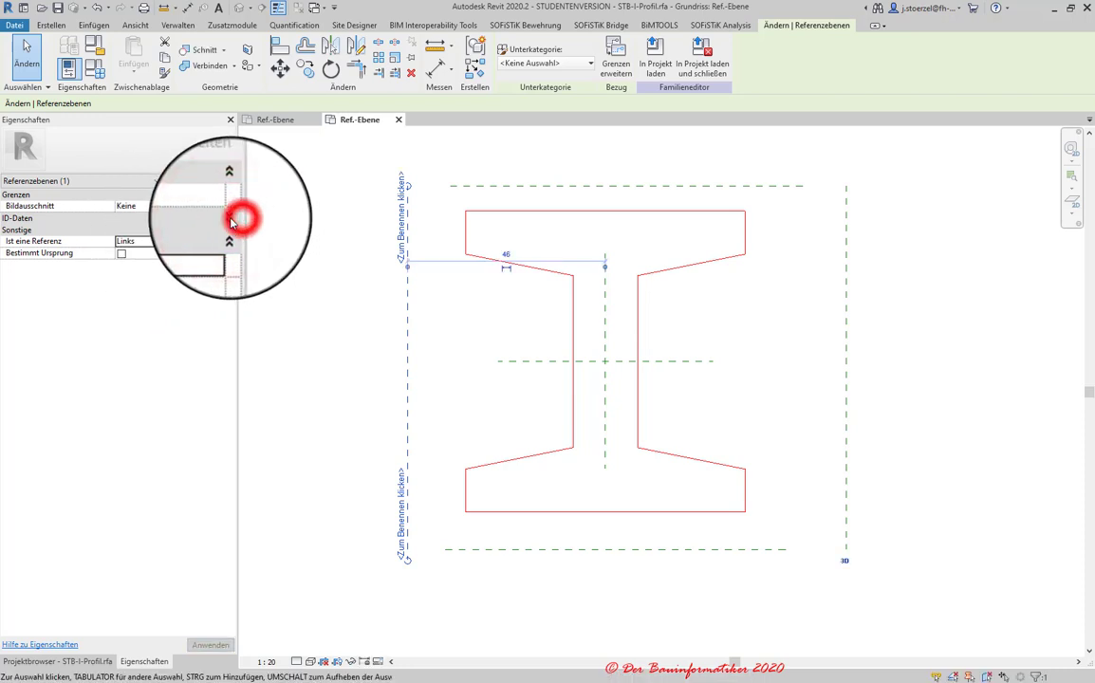
left_click(231, 220)
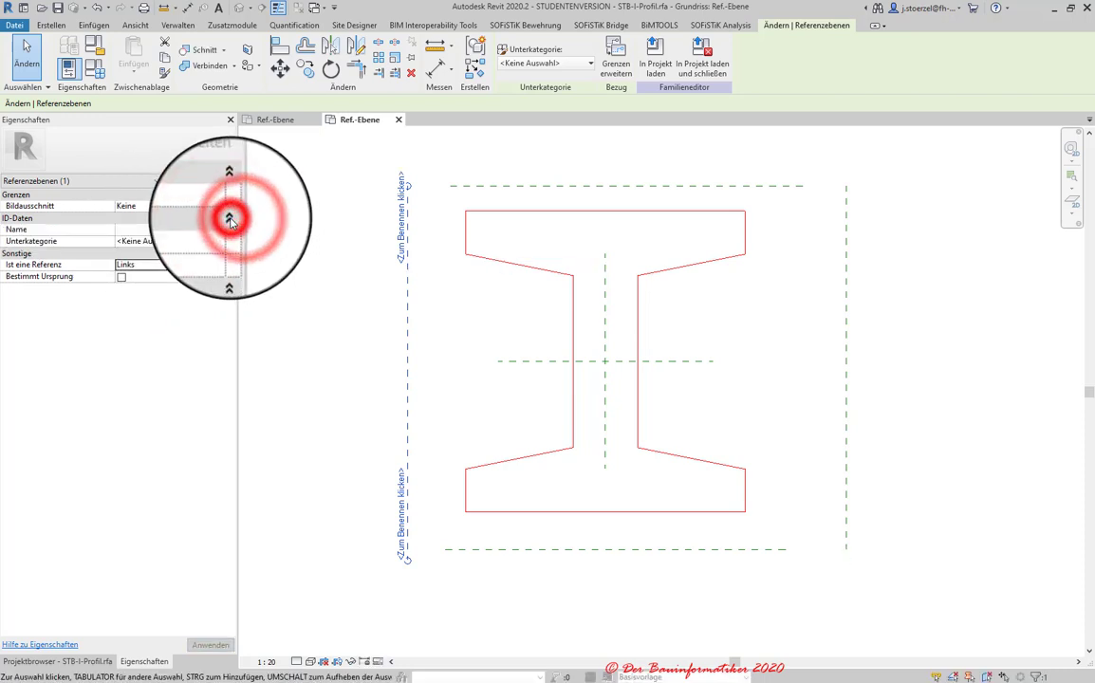
left_click(182, 228)
type("Links")
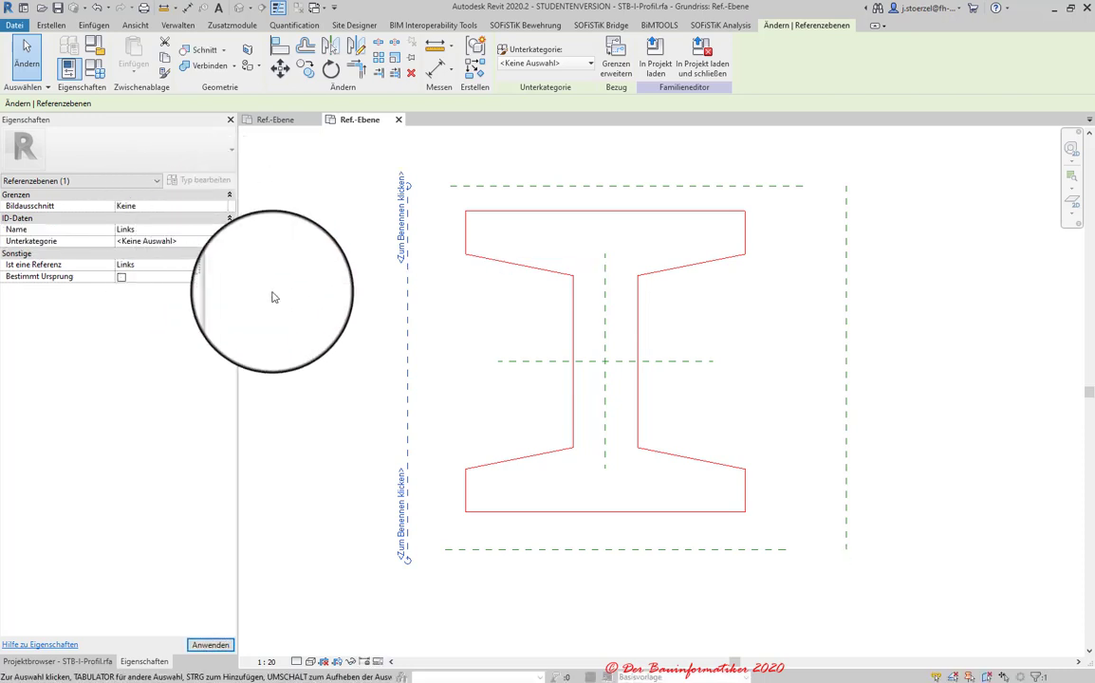
left_click(211, 646)
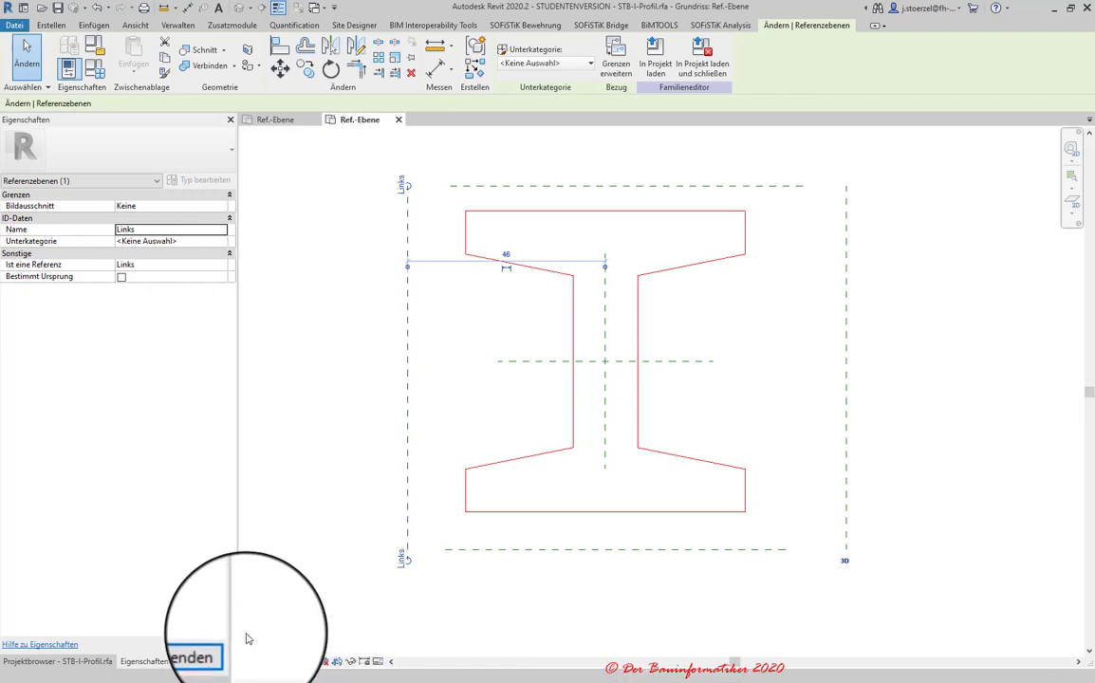
- Set the right reference plane's reference type to Rechts
left_click(849, 353)
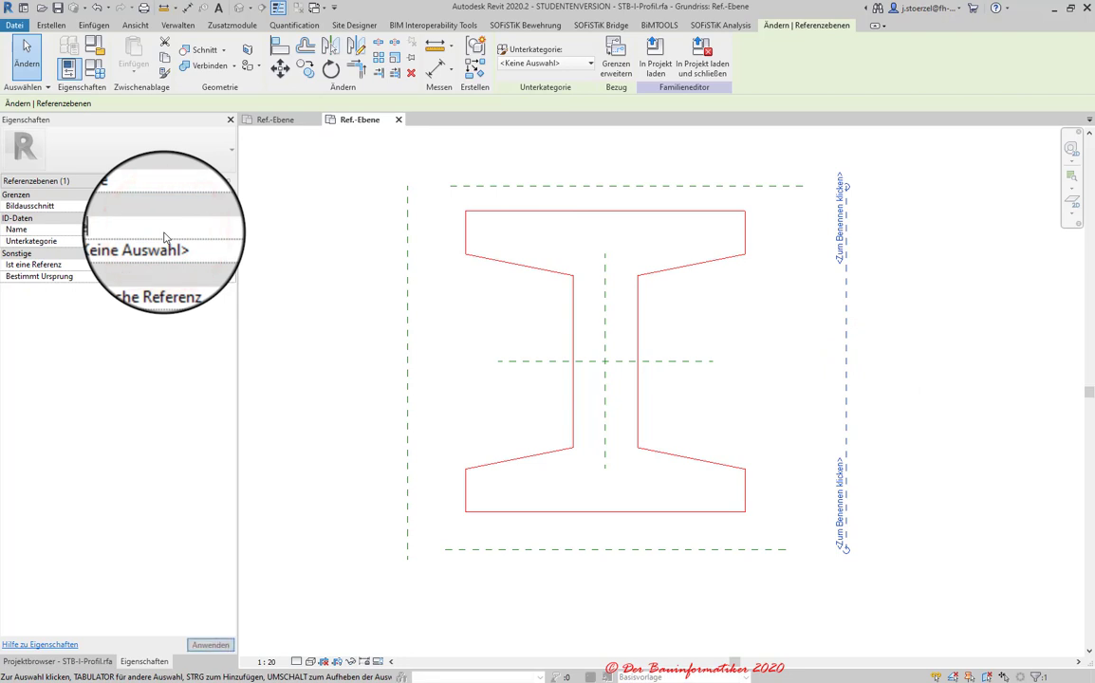
type("Rech")
left_click(226, 265)
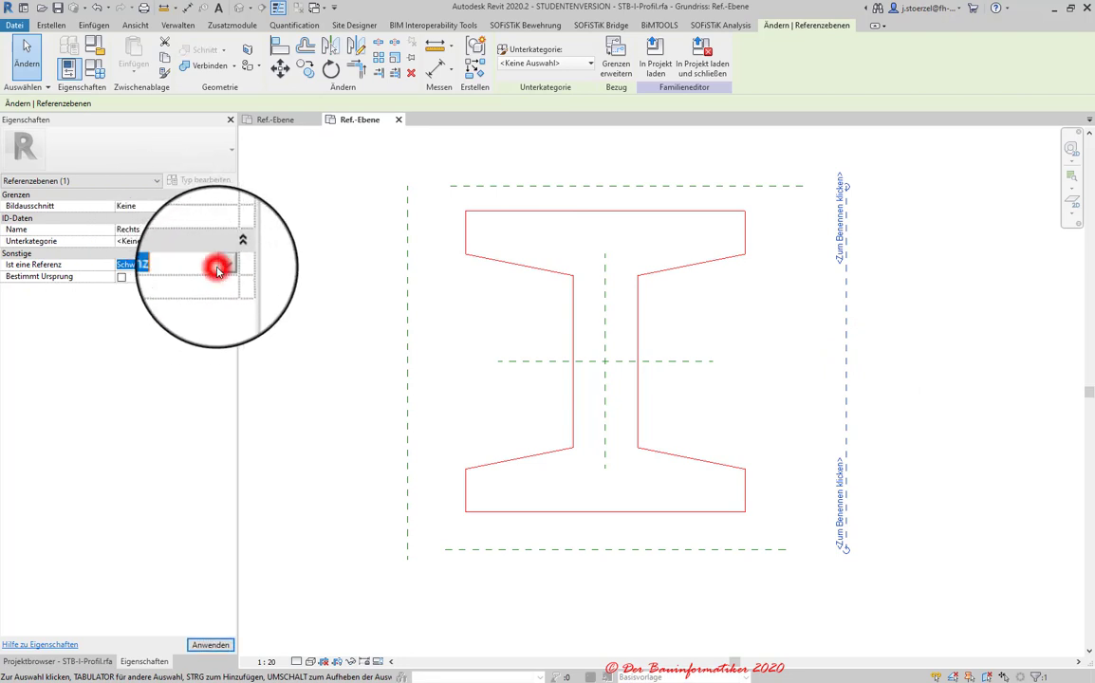
left_click(131, 322)
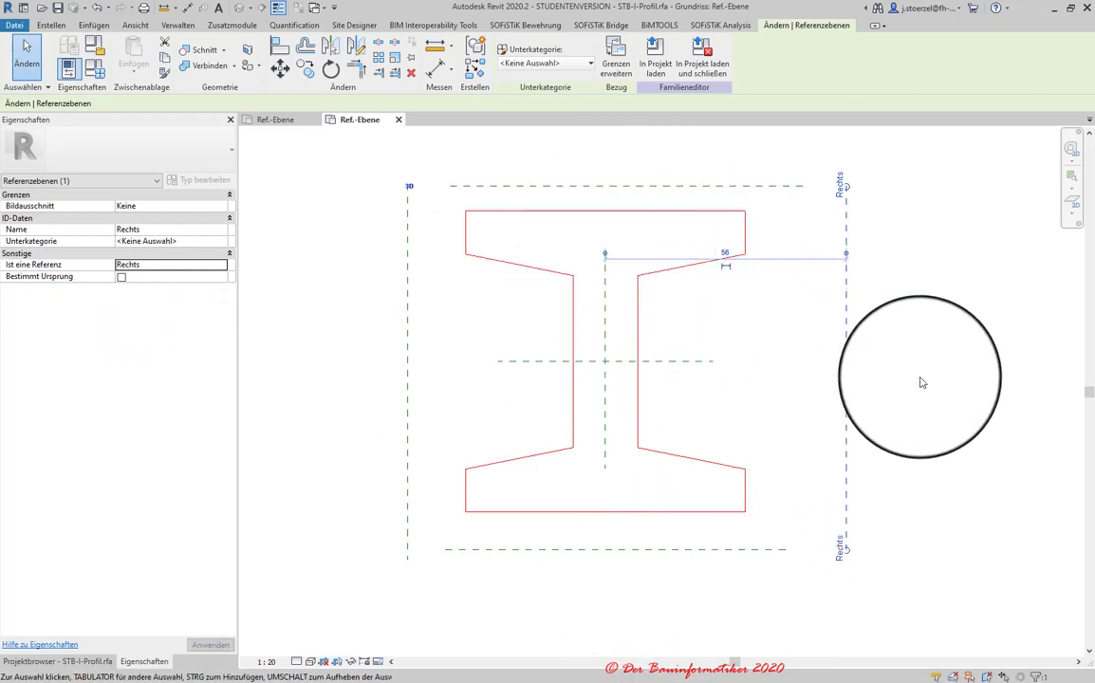
- Place an aligned dimension chain across the left, centre and right reference planes above the profile
key("Escape")
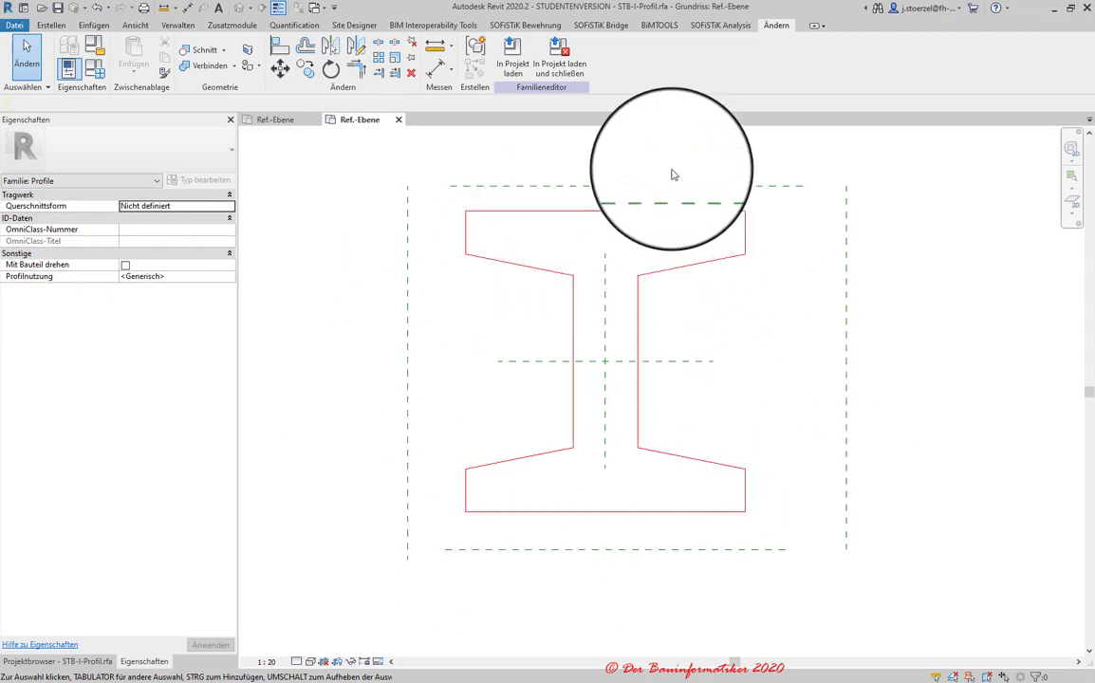
middle_click_drag(611, 273, 594, 309)
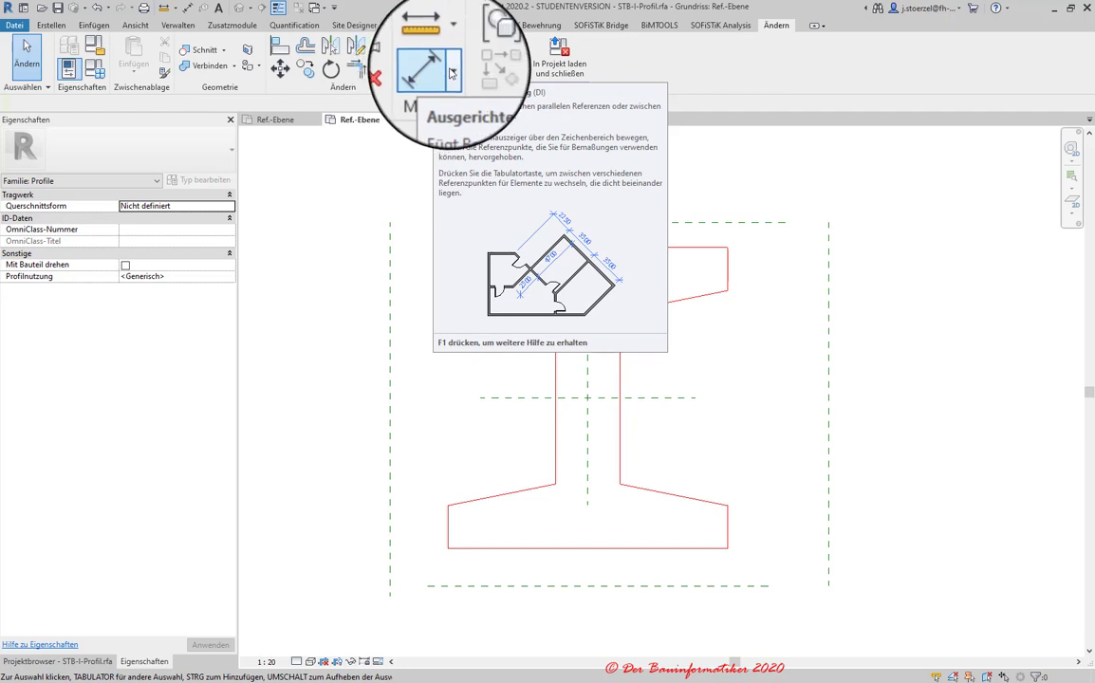
left_click(454, 75)
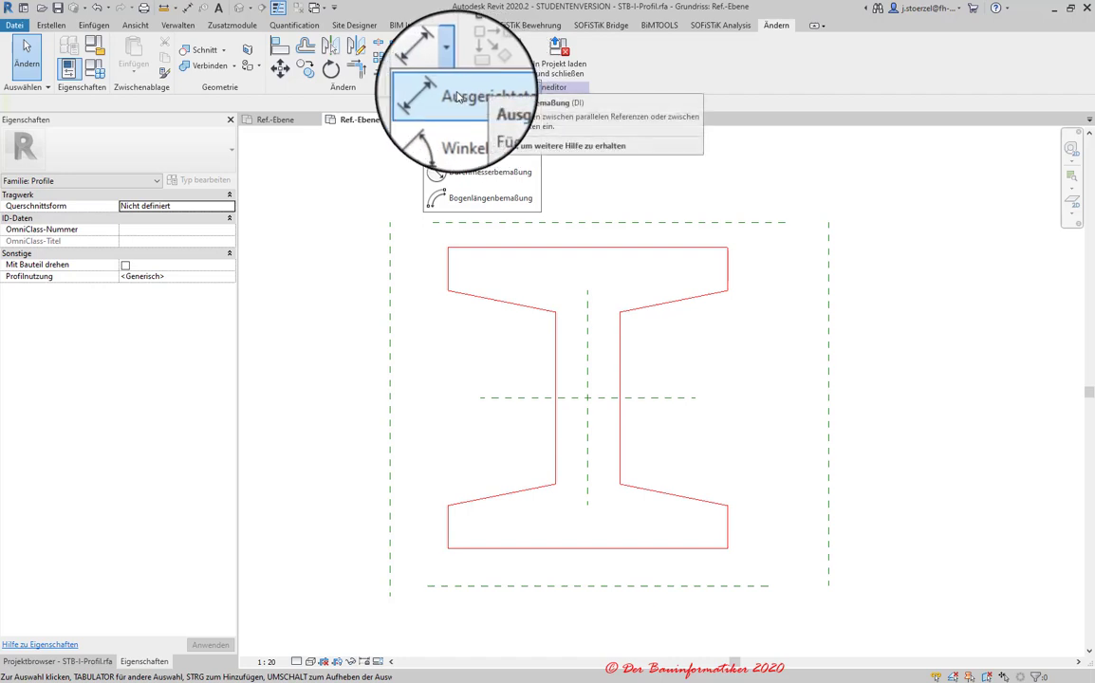
left_click(486, 95)
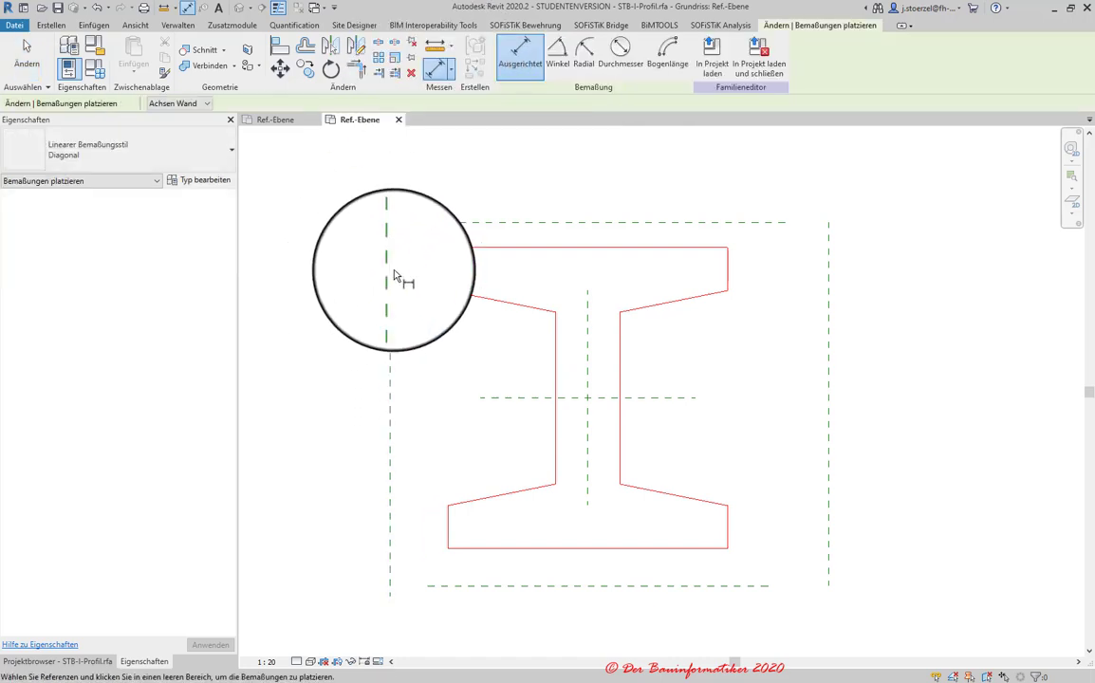
left_click(389, 329)
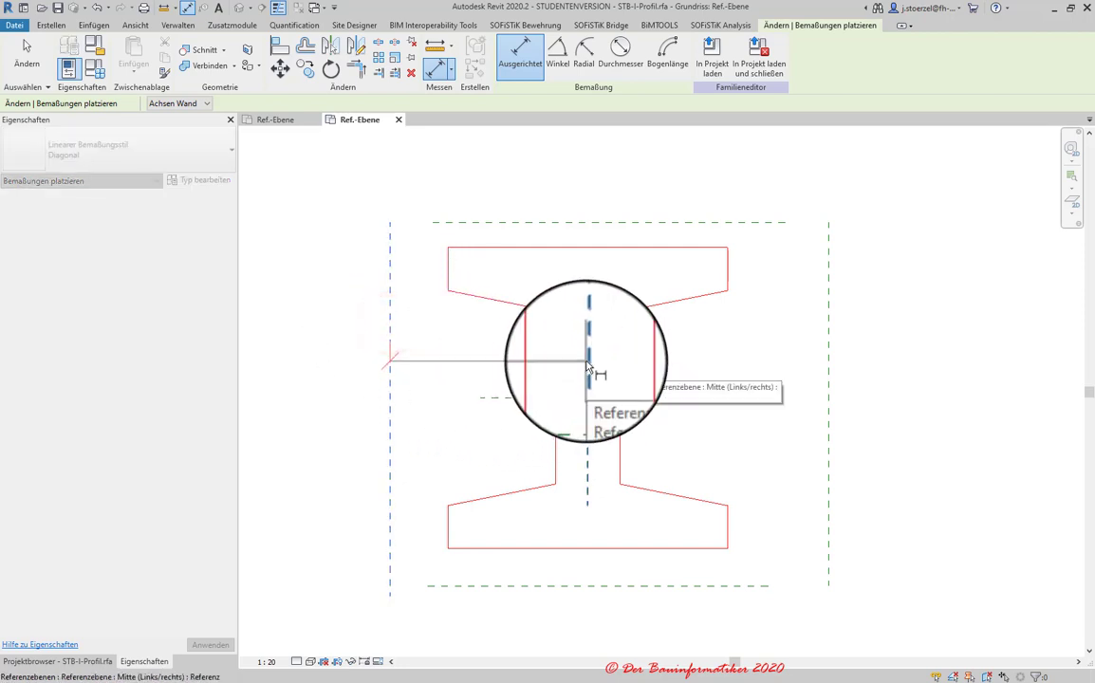
left_click(587, 364)
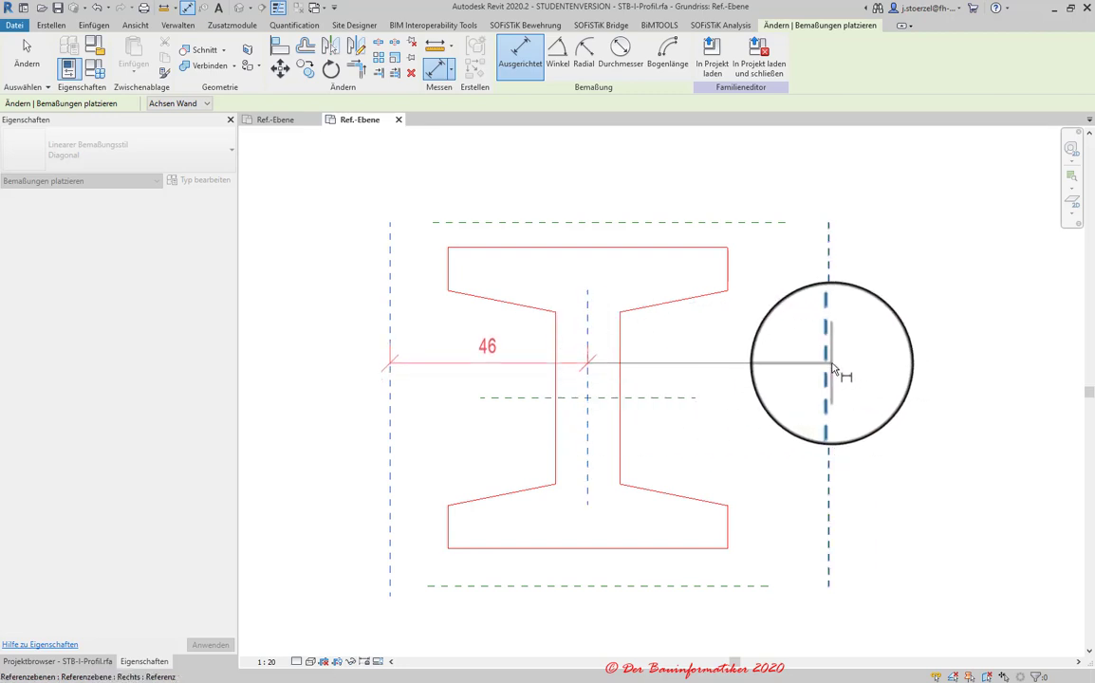
left_click(830, 365)
middle_click_drag(831, 361, 916, 175)
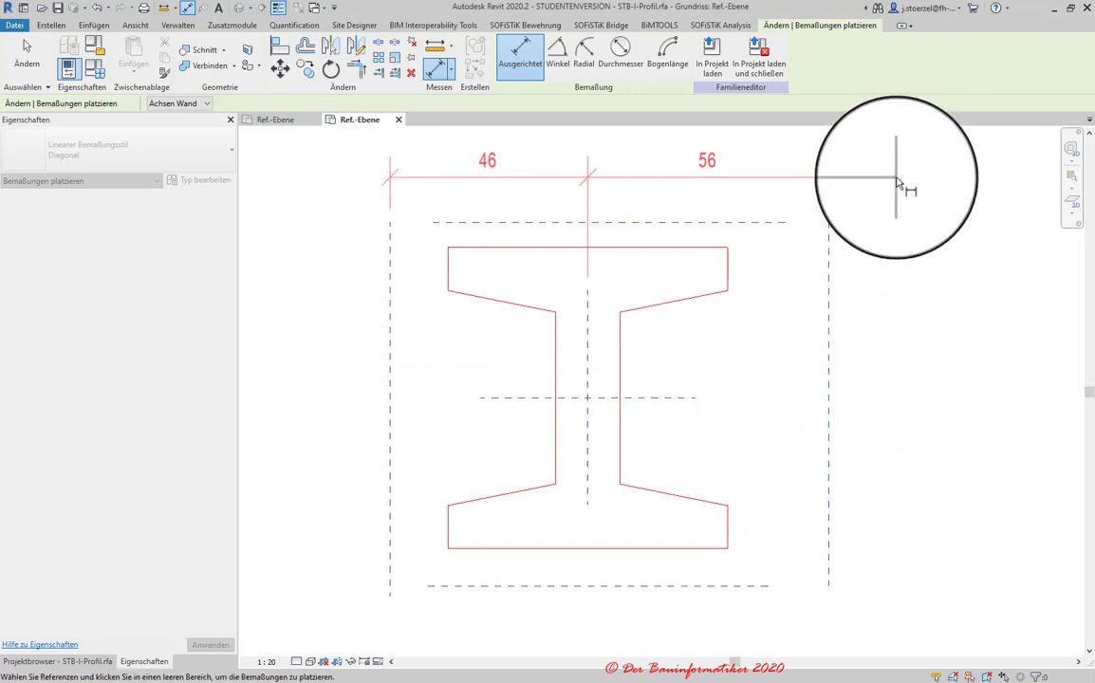
middle_click_drag(841, 188, 883, 307)
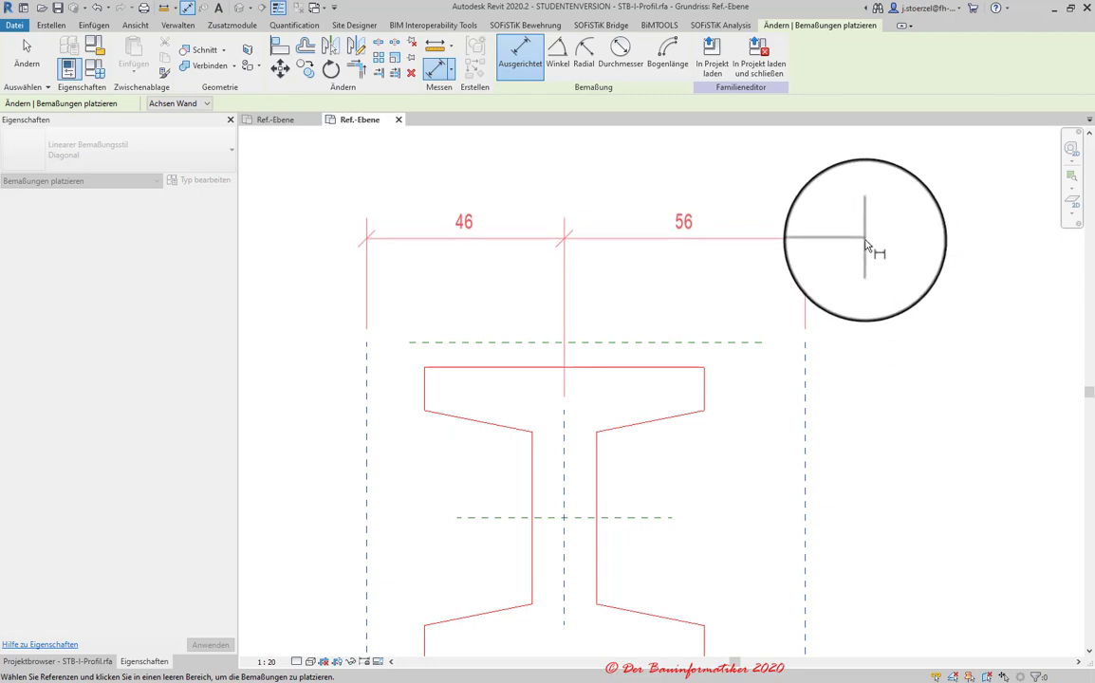
left_click(865, 243)
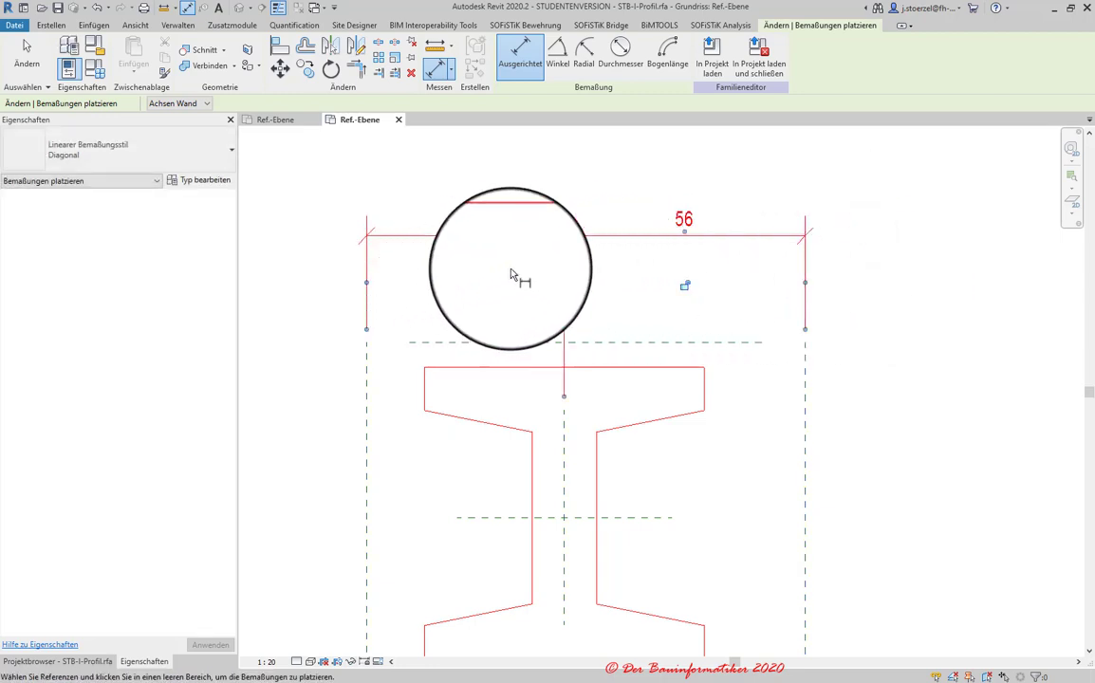
scroll(601, 320, "down", 2)
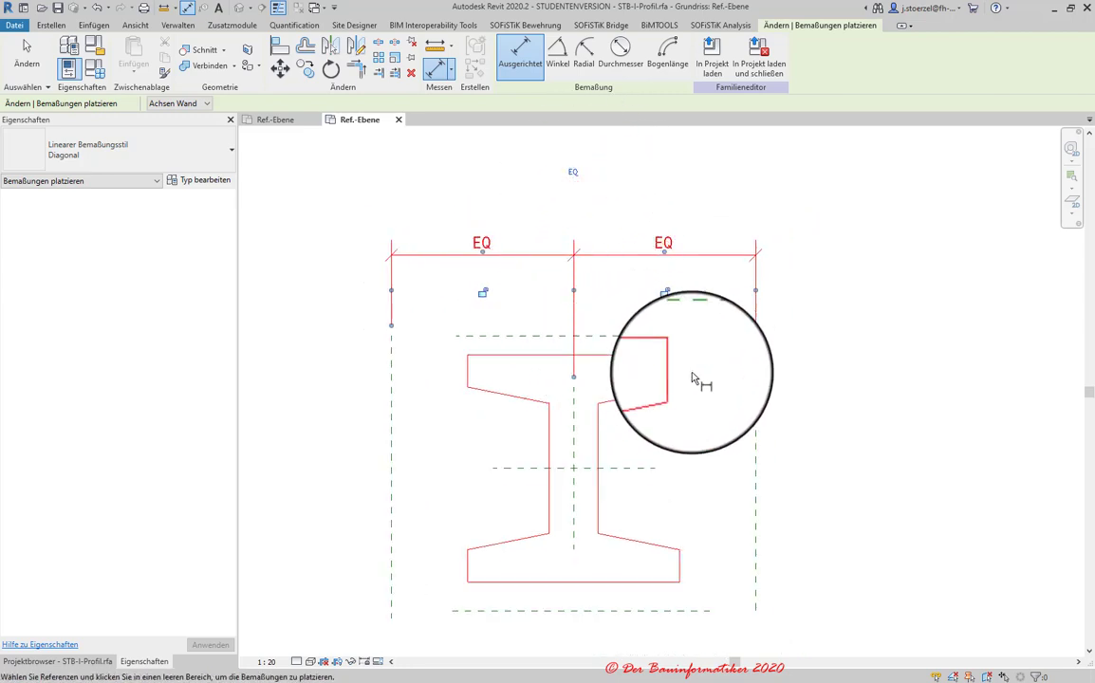
mouse_move(702, 423)
middle_mouse_down()
mouse_move(723, 346)
mouse_move(706, 384)
middle_mouse_up()
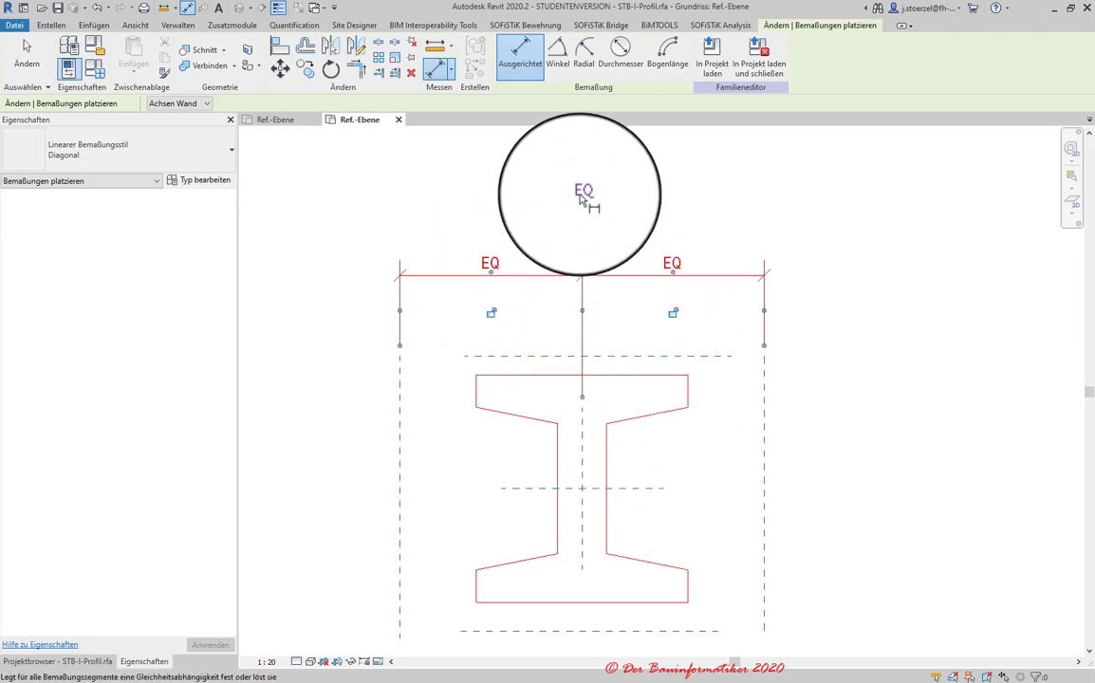
middle_click_drag(576, 503, 588, 406)
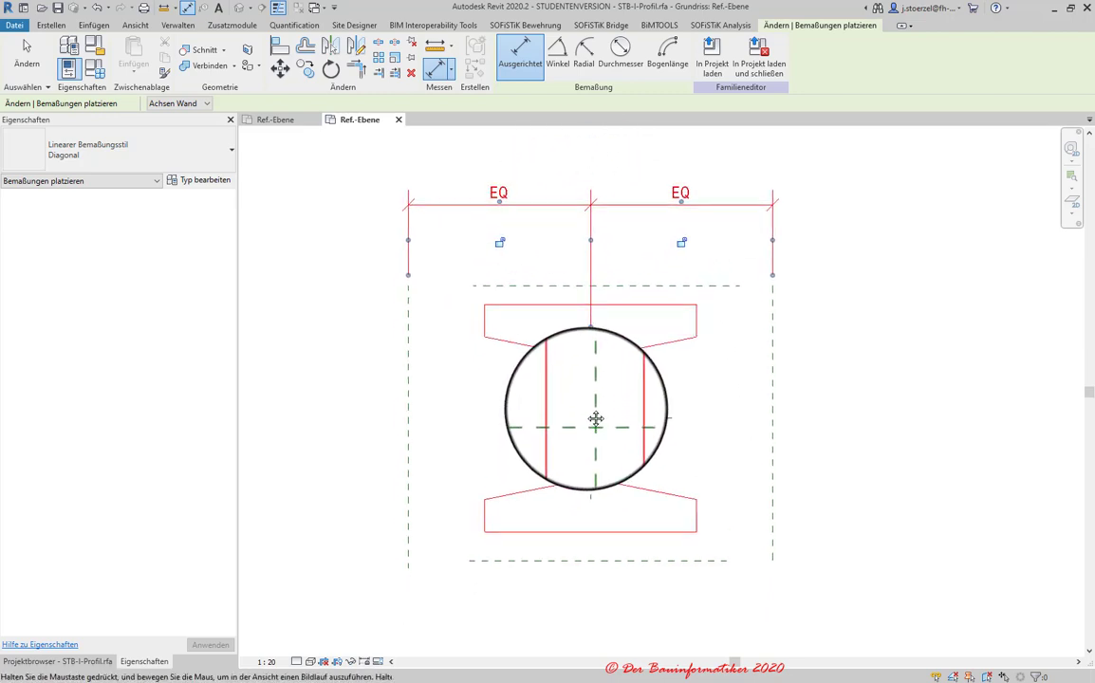
- Dimension the overall 112 width from Links to Rechts below the profile, then select it
left_click(411, 513)
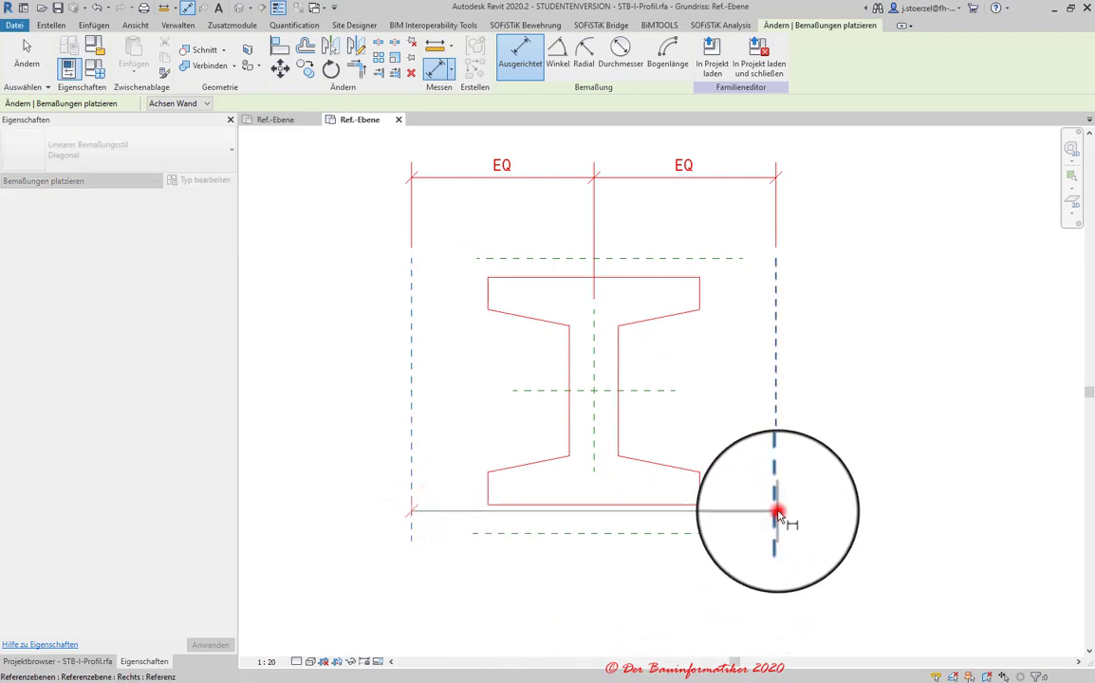
left_click(776, 512)
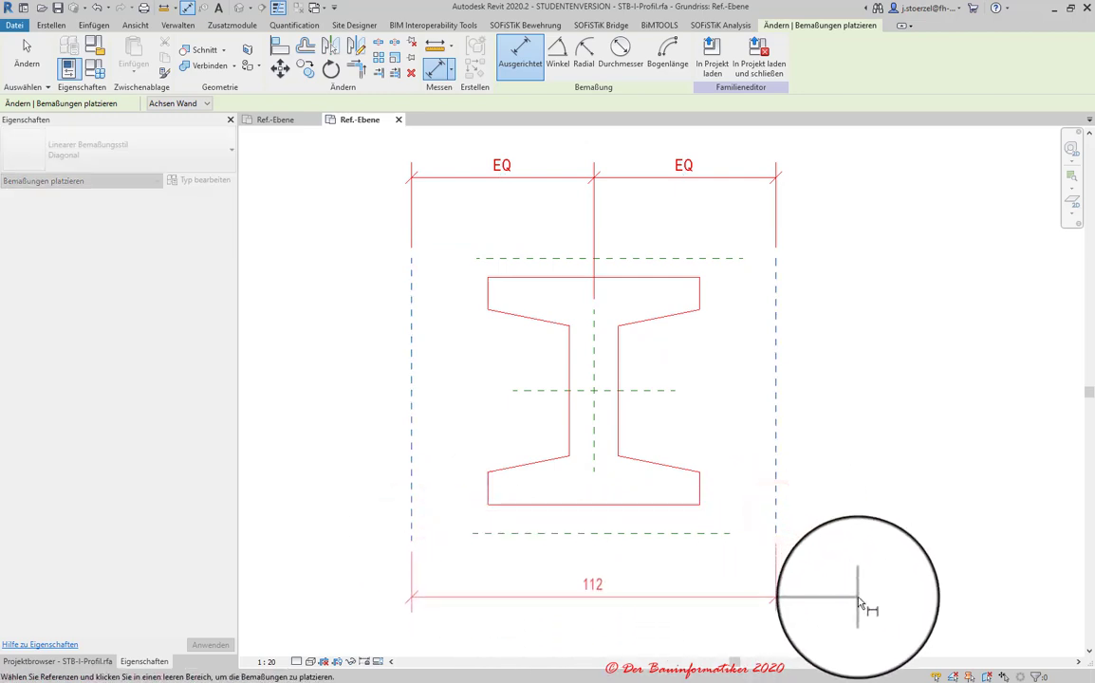
left_click(860, 604)
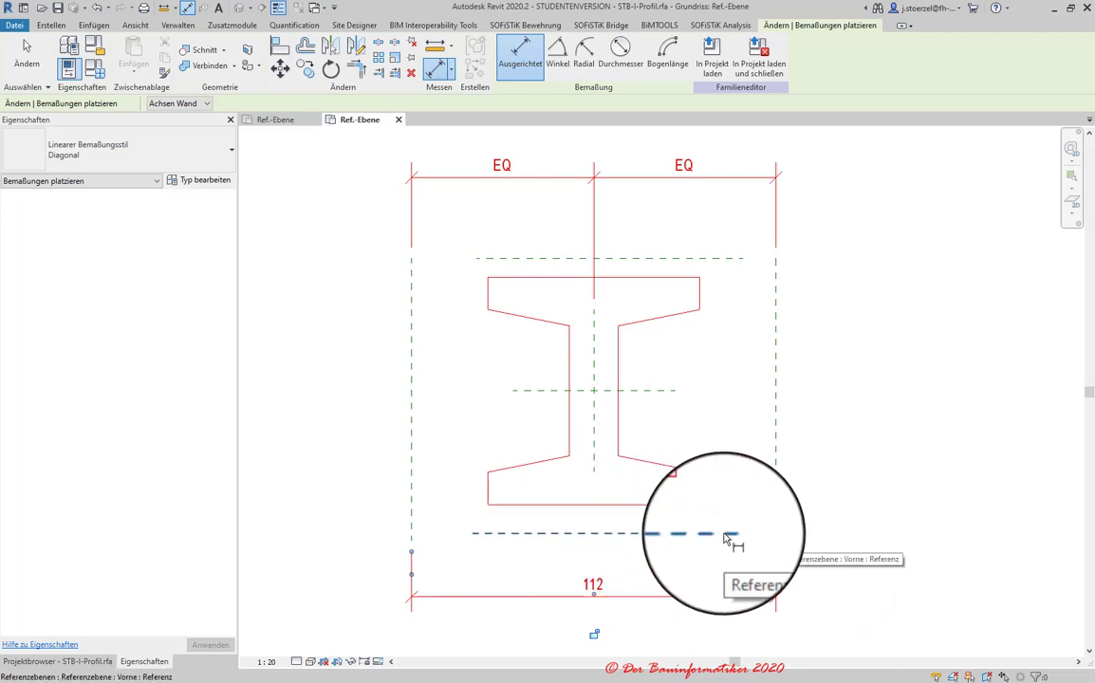
key("Escape")
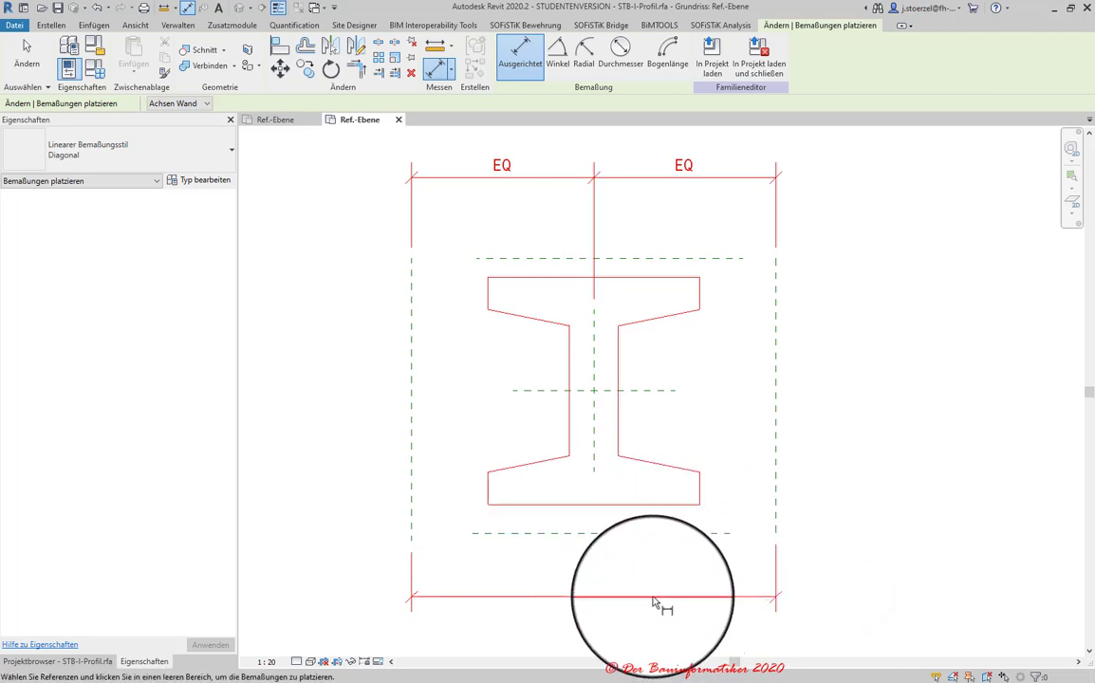
key("Escape")
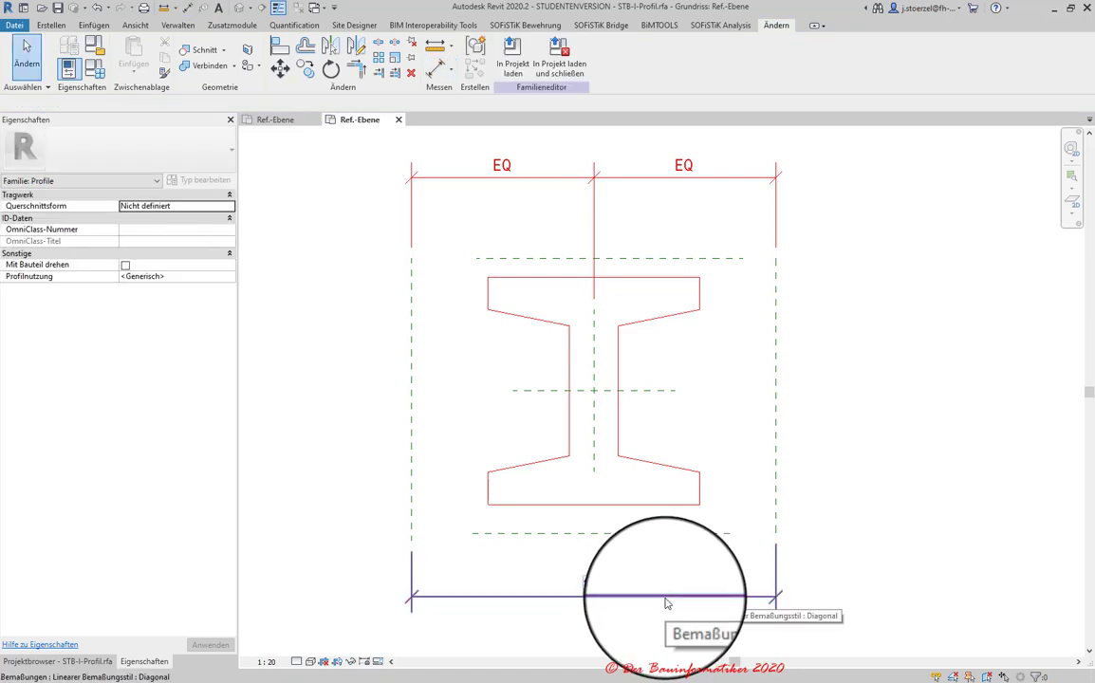
left_click(666, 598)
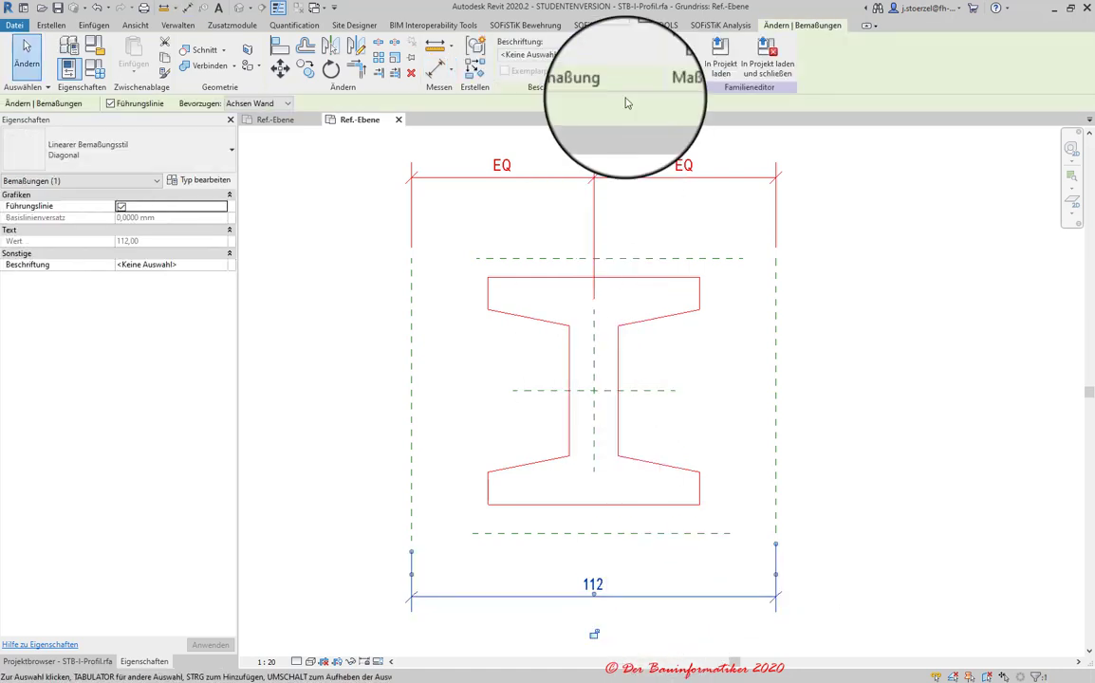
- Start a new label parameter for the 112 dimension and begin entering its name
left_click(621, 58)
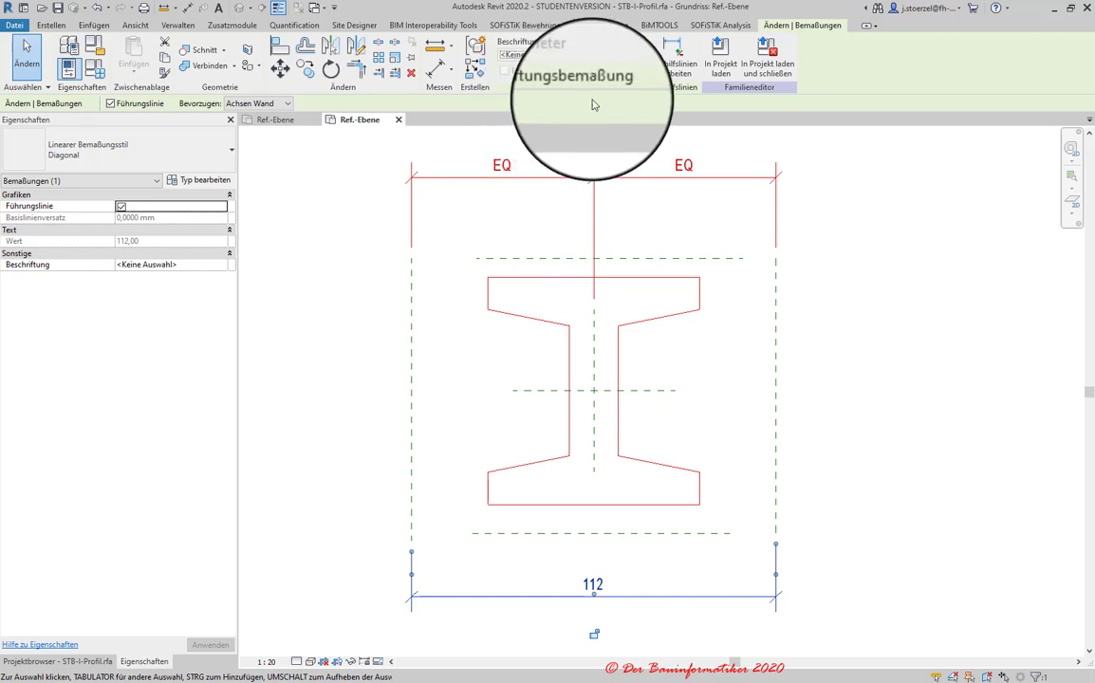
left_click(635, 55)
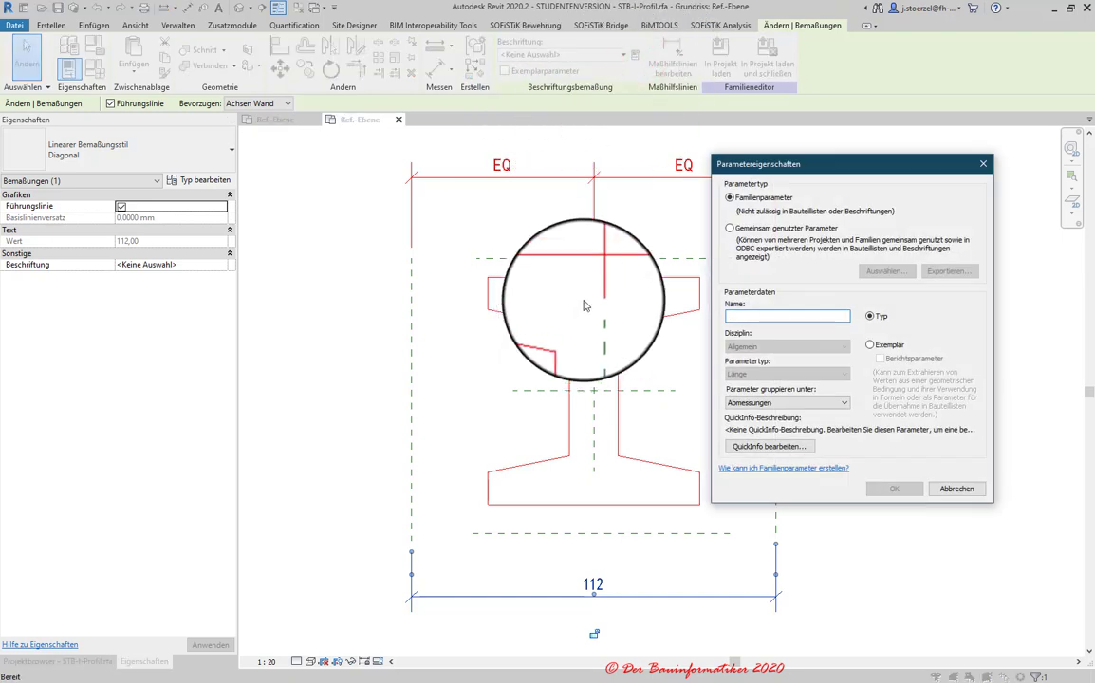
left_click(730, 315)
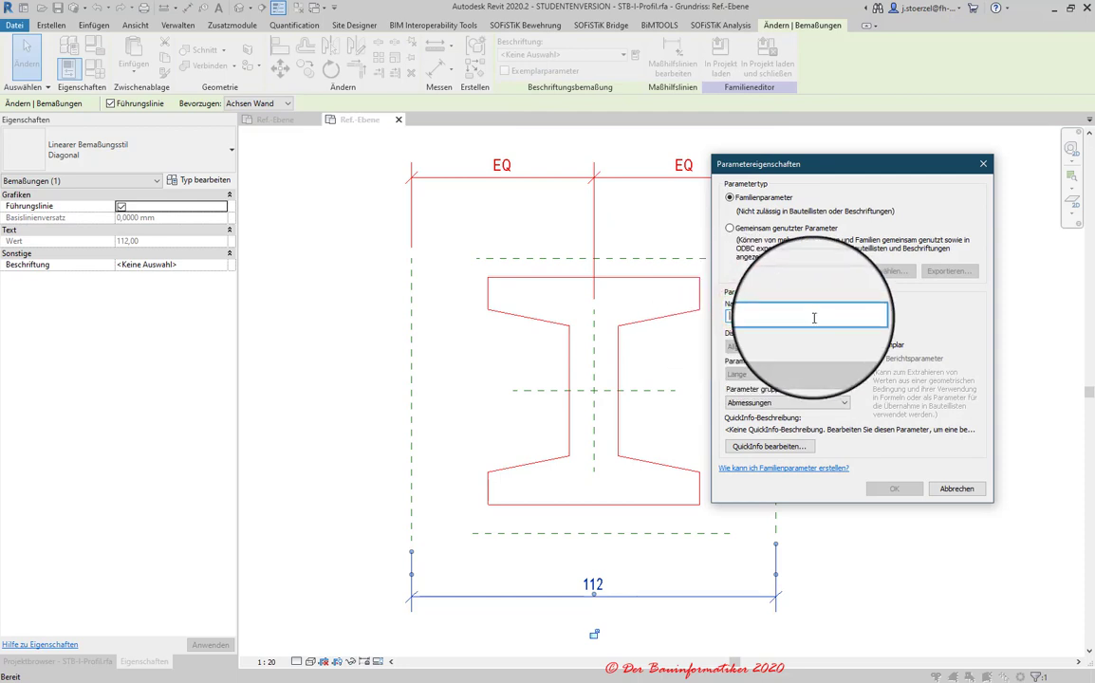
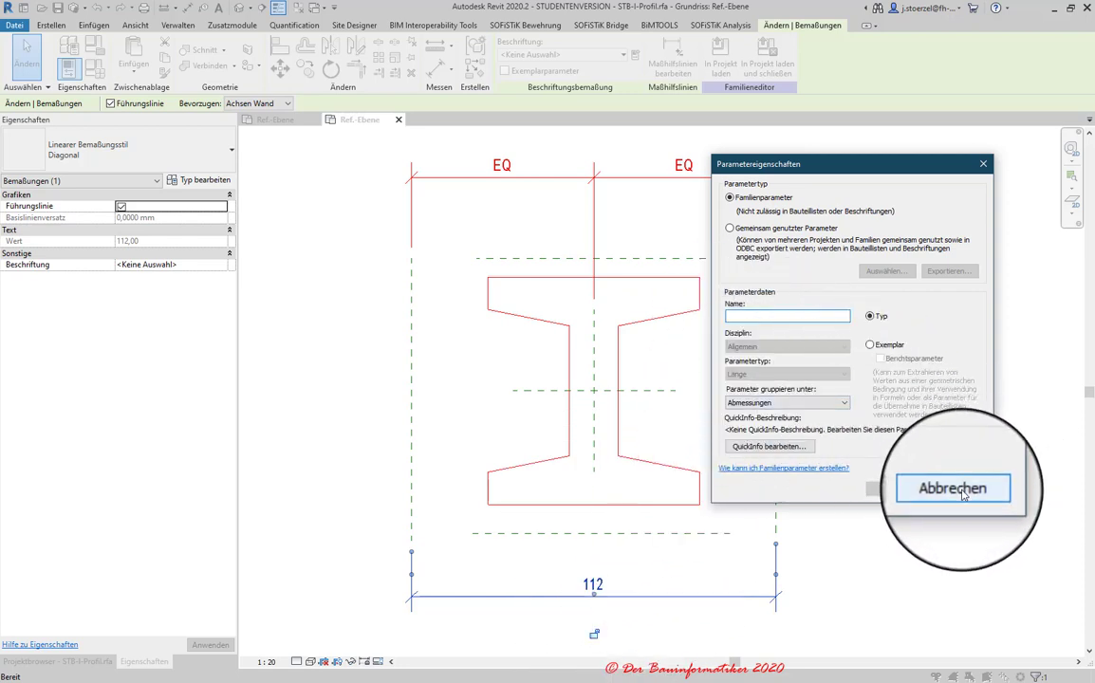
- Label the 112 overall width dimension with the Flanschbreite = 65 parameter
left_click(963, 494)
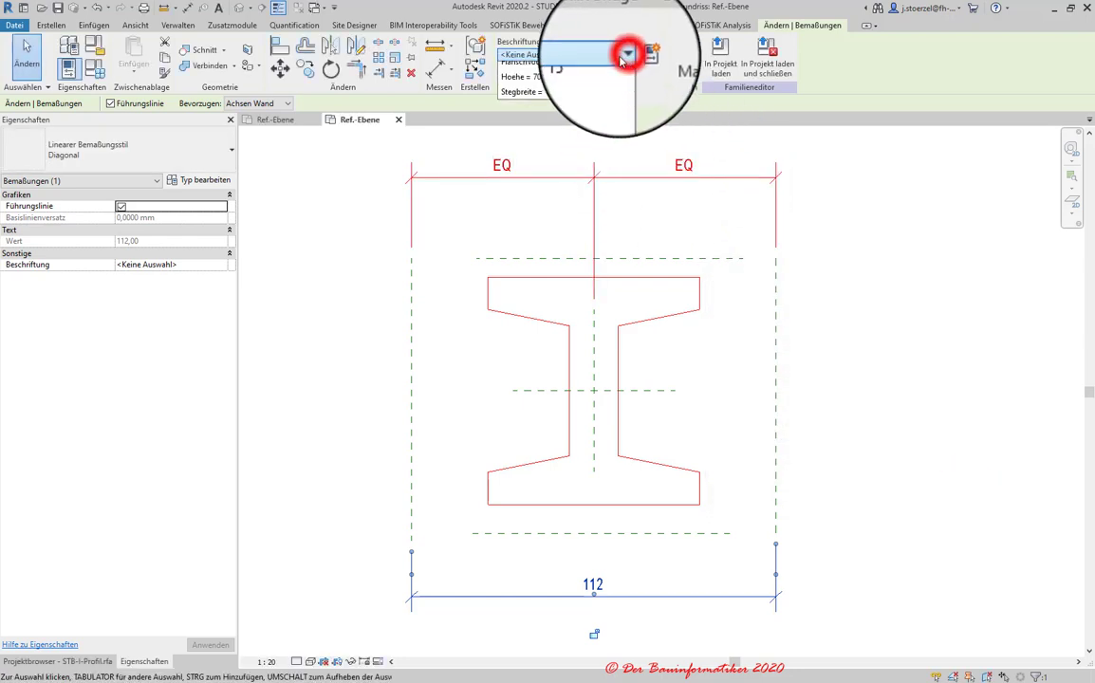
left_click(547, 154)
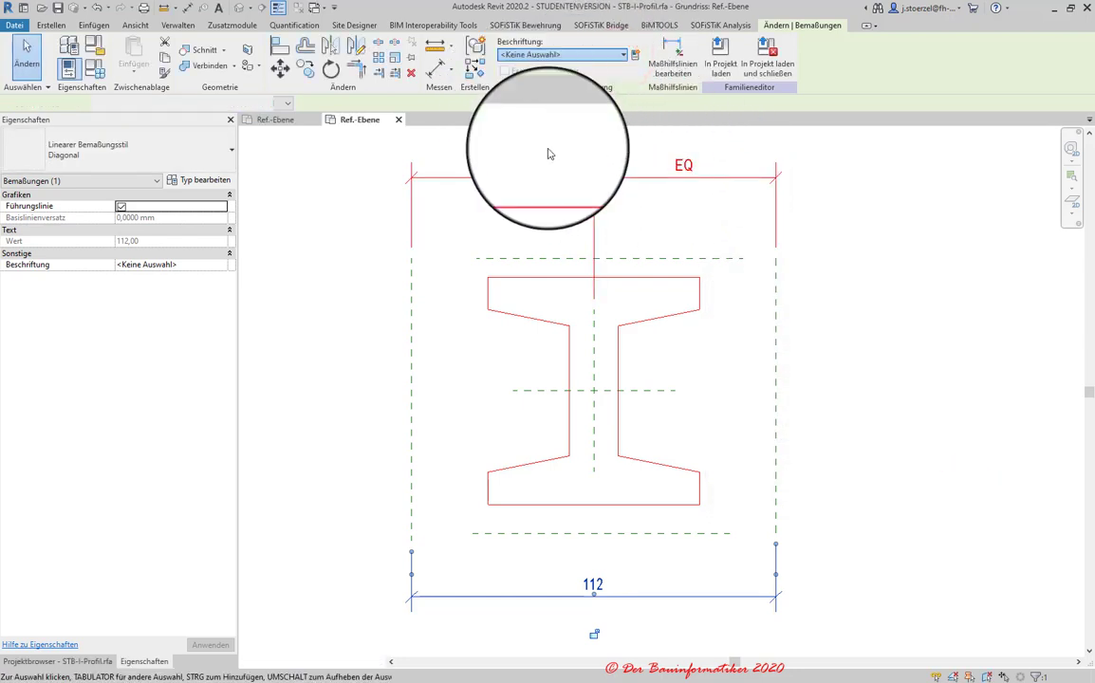
left_click(513, 102)
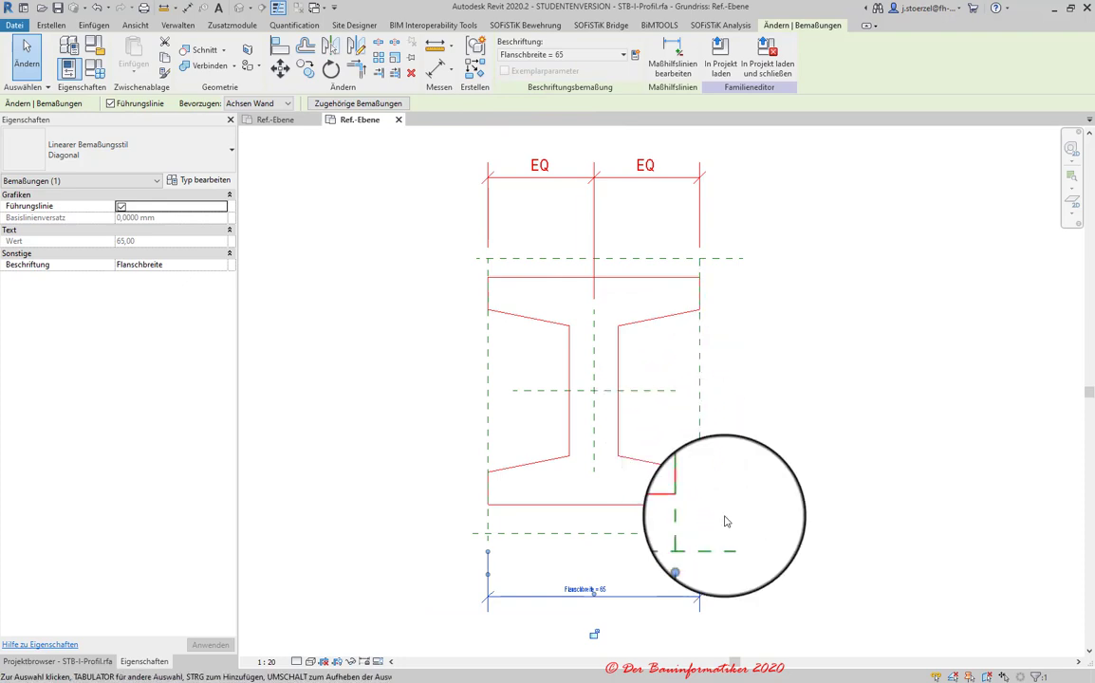
left_click(608, 587)
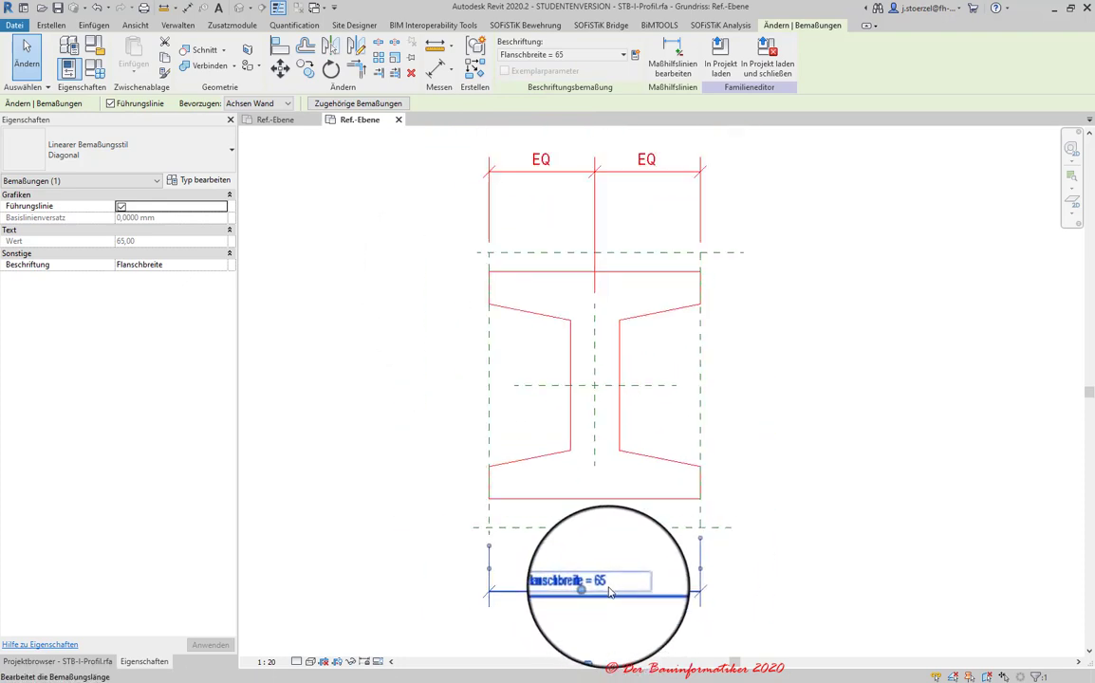
left_click(805, 426)
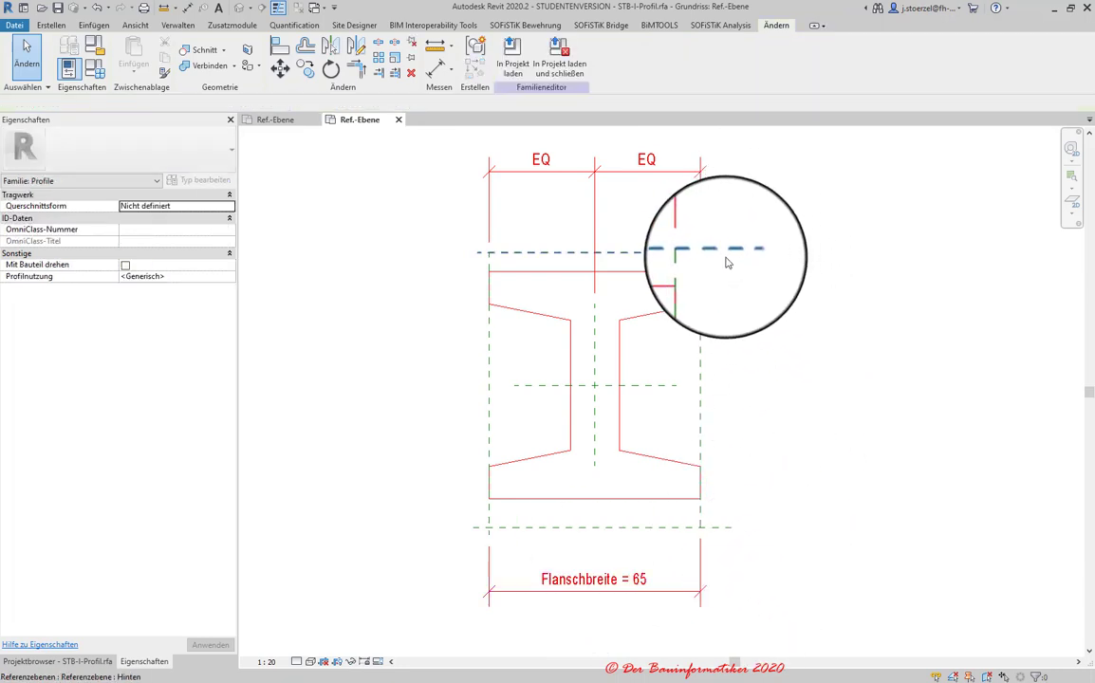
- Dimension the top, centre and bottom reference planes as an EQ chain left of the profile
left_click(436, 67)
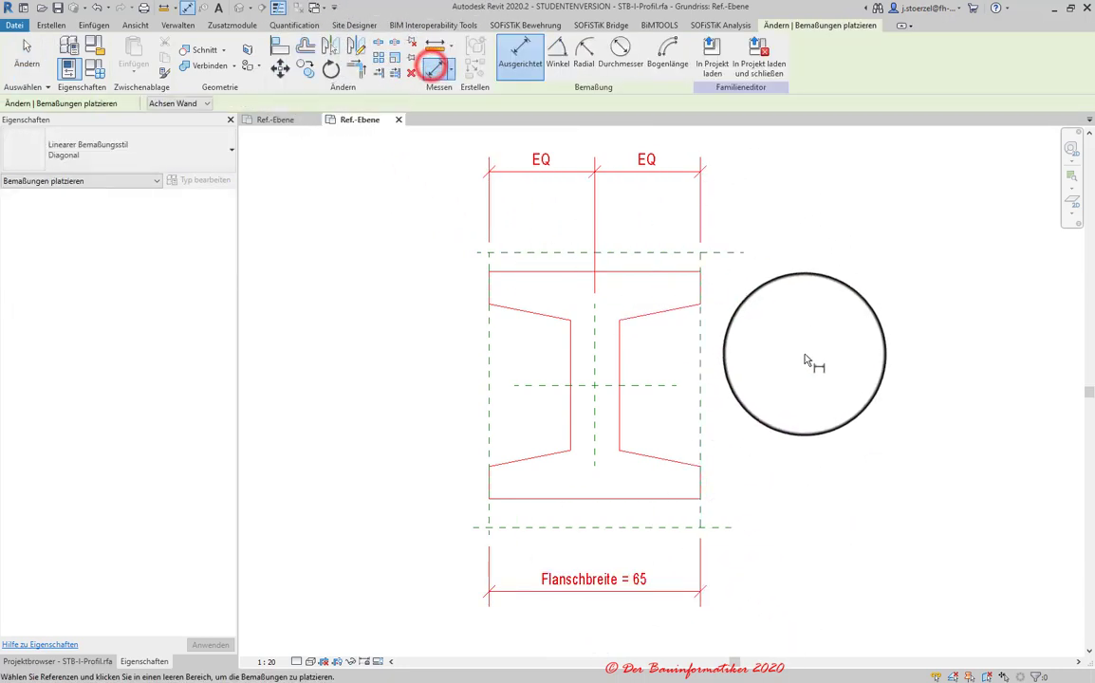
left_click(664, 252)
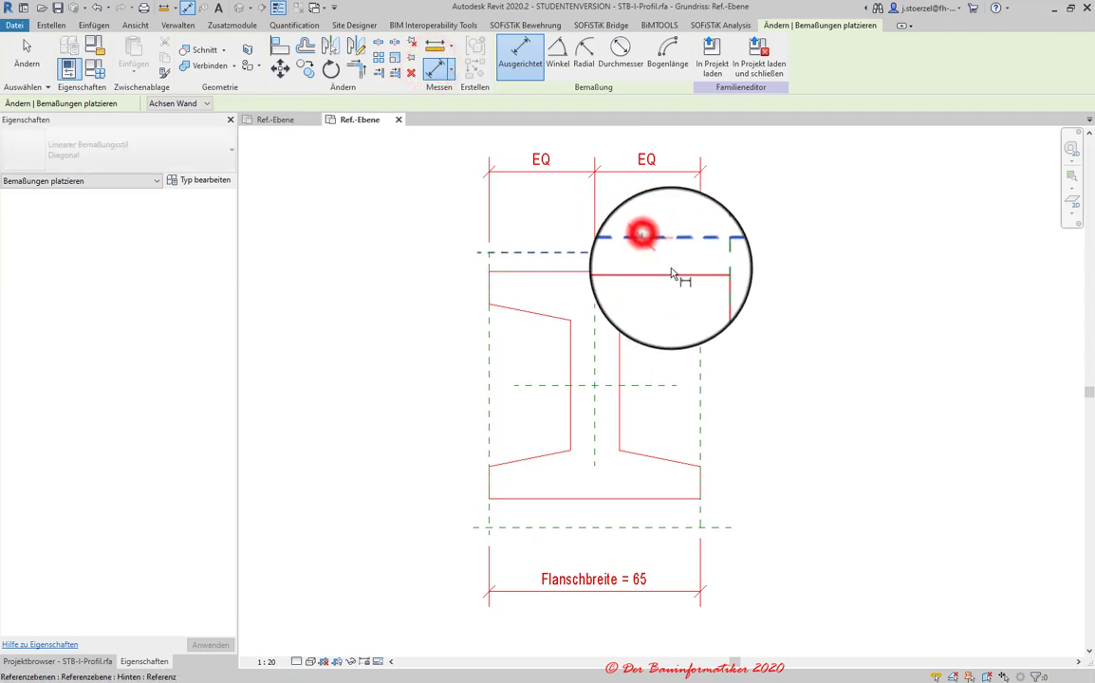
left_click(664, 386)
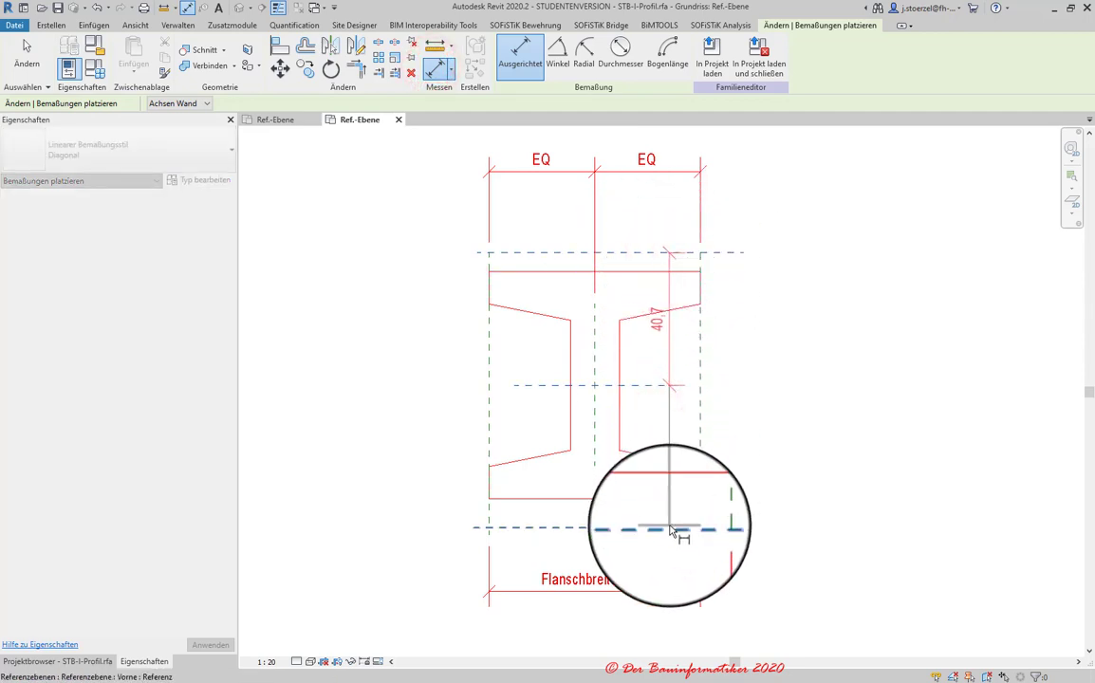
left_click(668, 528)
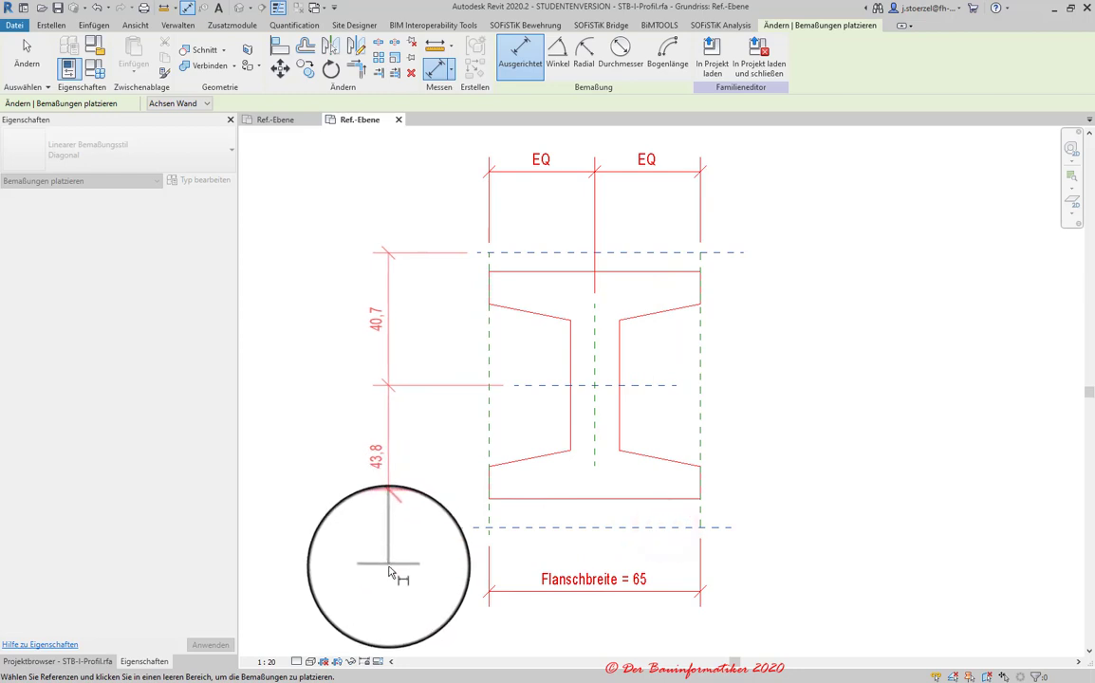
left_click(382, 587)
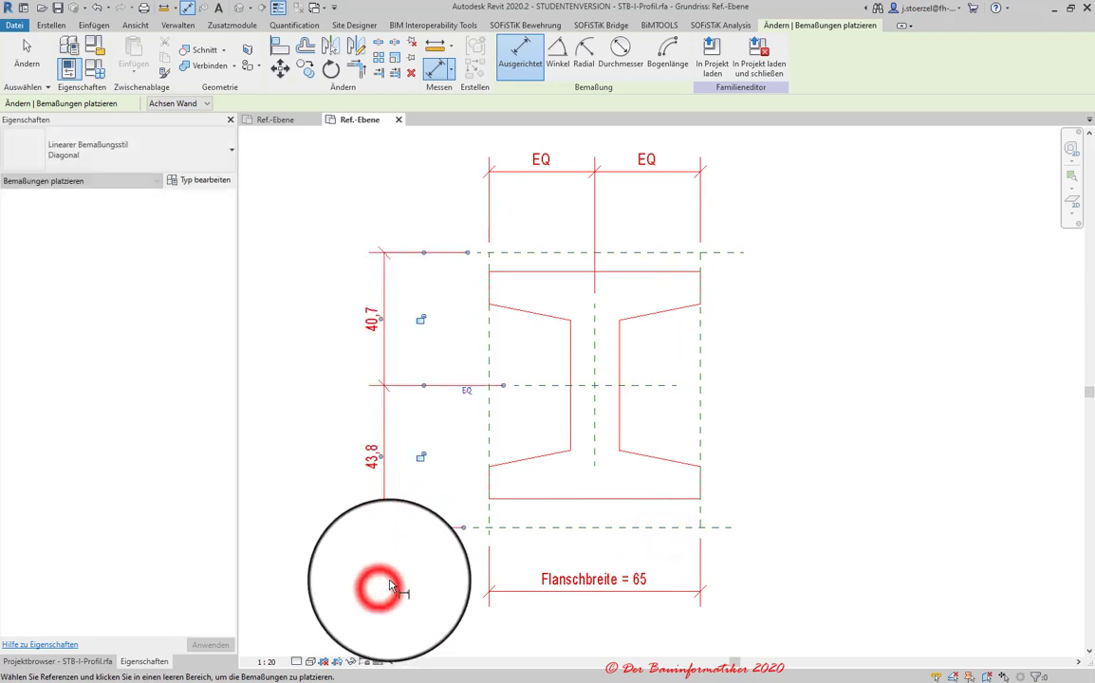
left_click(466, 389)
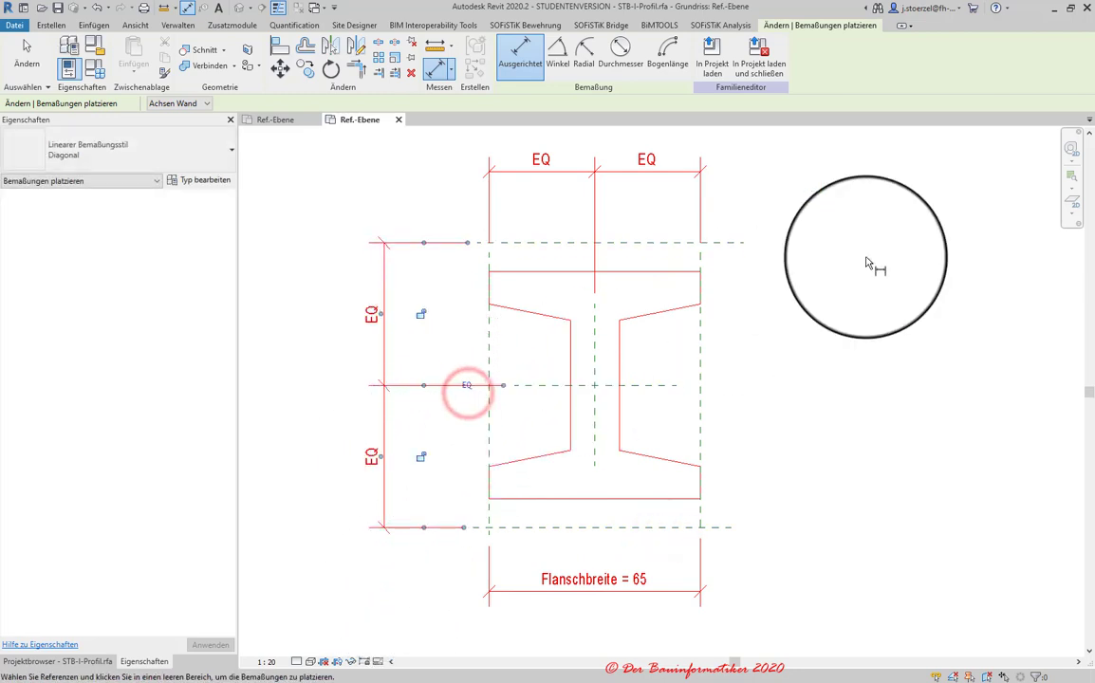
- Add an overall 87.7 height dimension from top to bottom plane on the right
left_click(737, 244)
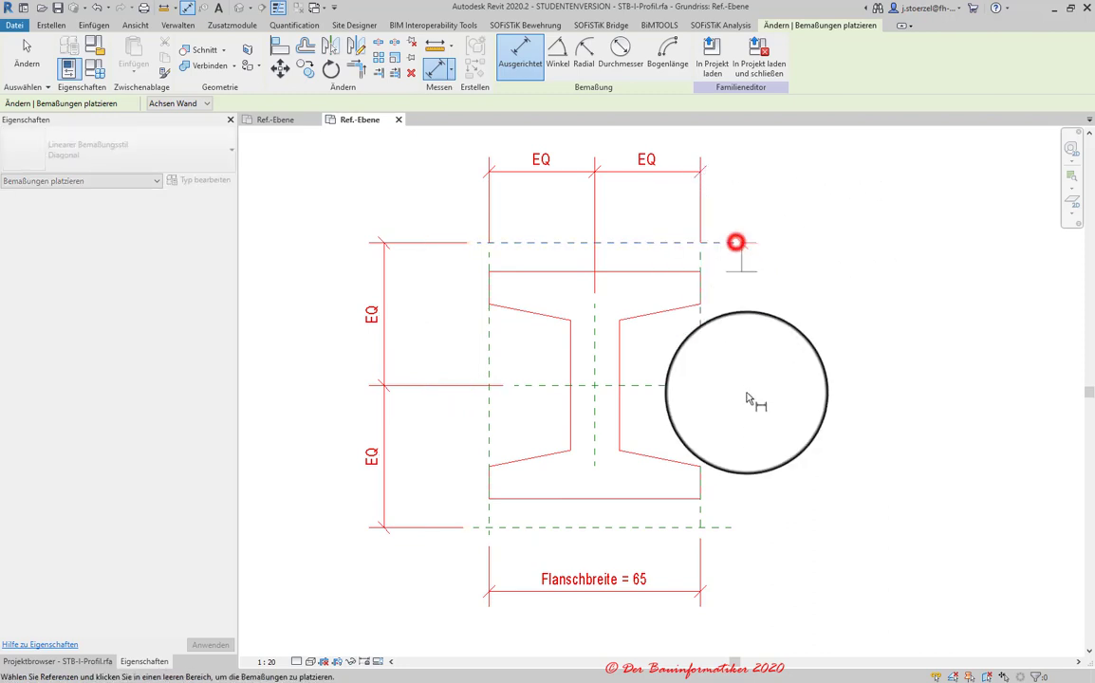
left_click(729, 527)
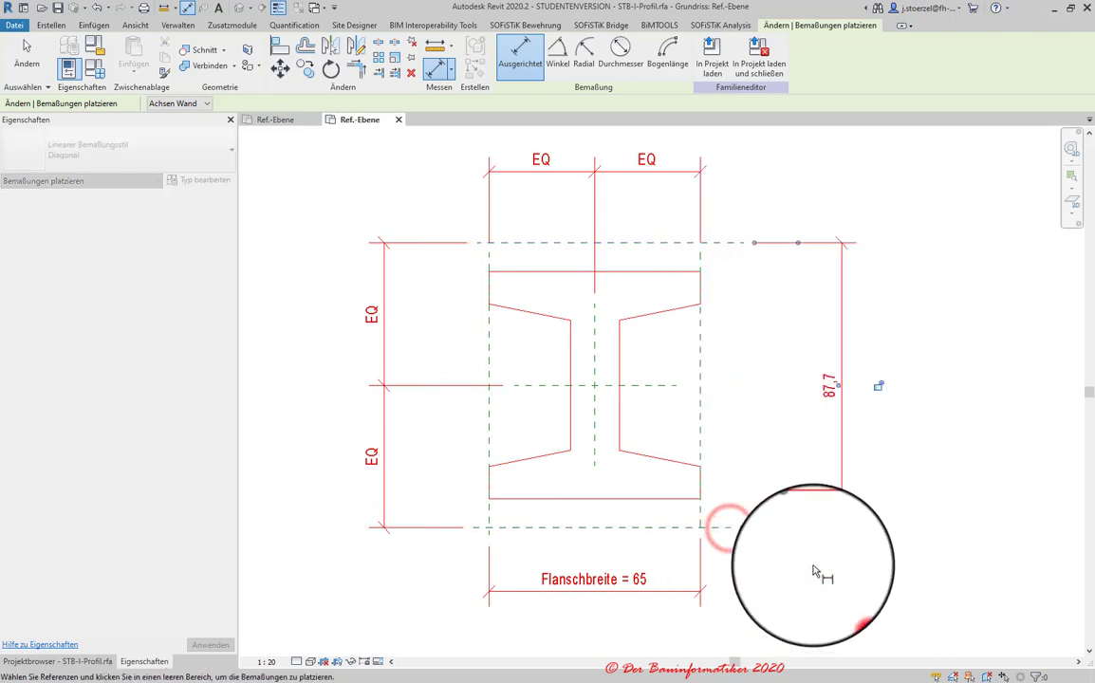
left_click(837, 594)
key("Escape")
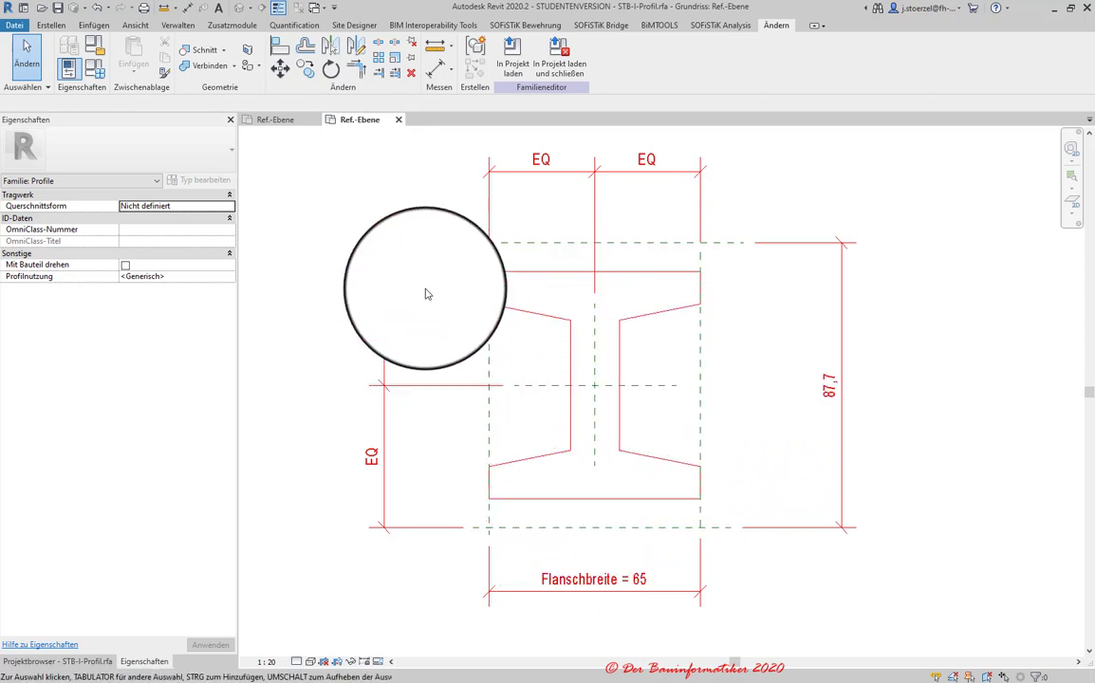
- Label the 87.7 height dimension Hoehe = 70 and recentre the view on the profile
left_click(840, 321)
left_click(590, 57)
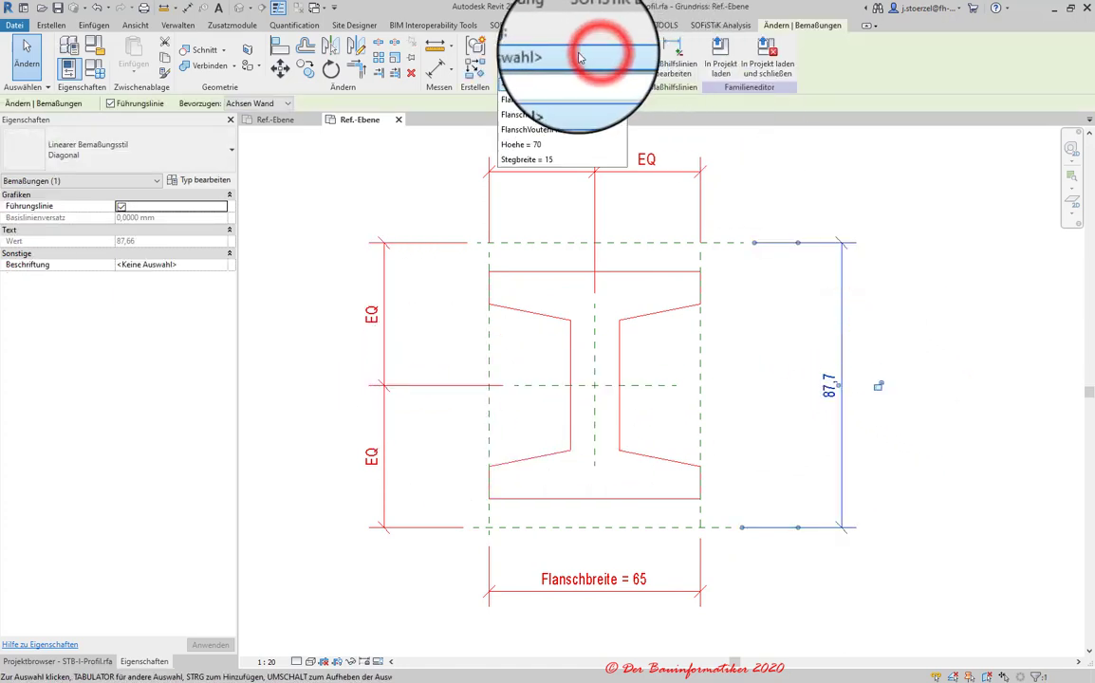
left_click(533, 148)
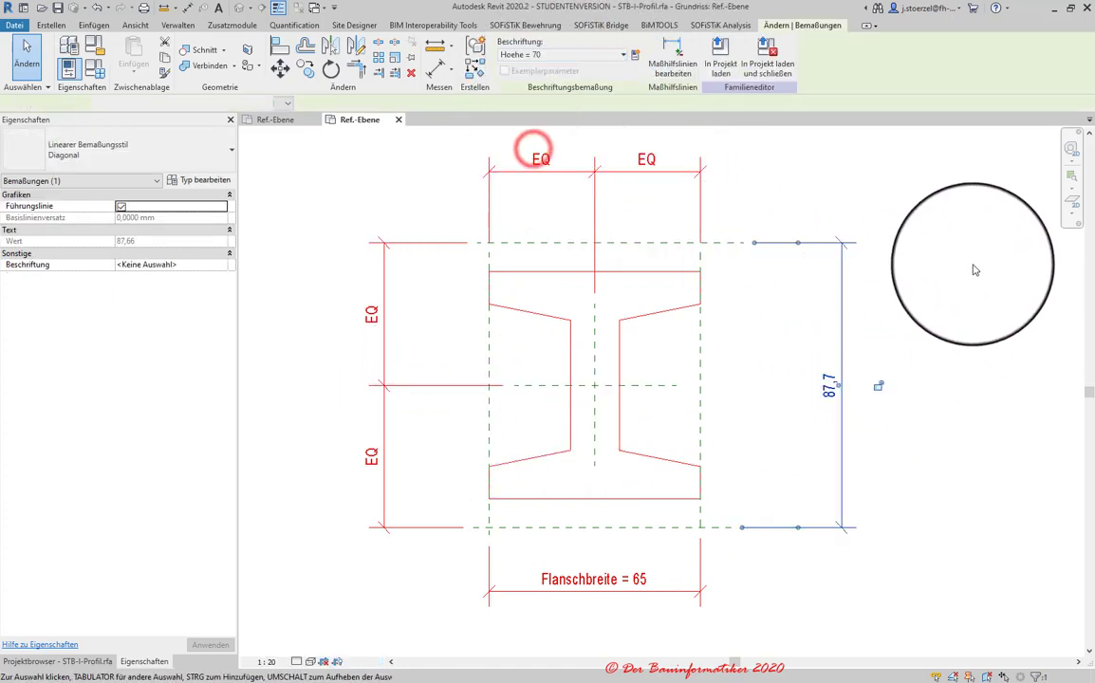
left_click(924, 269)
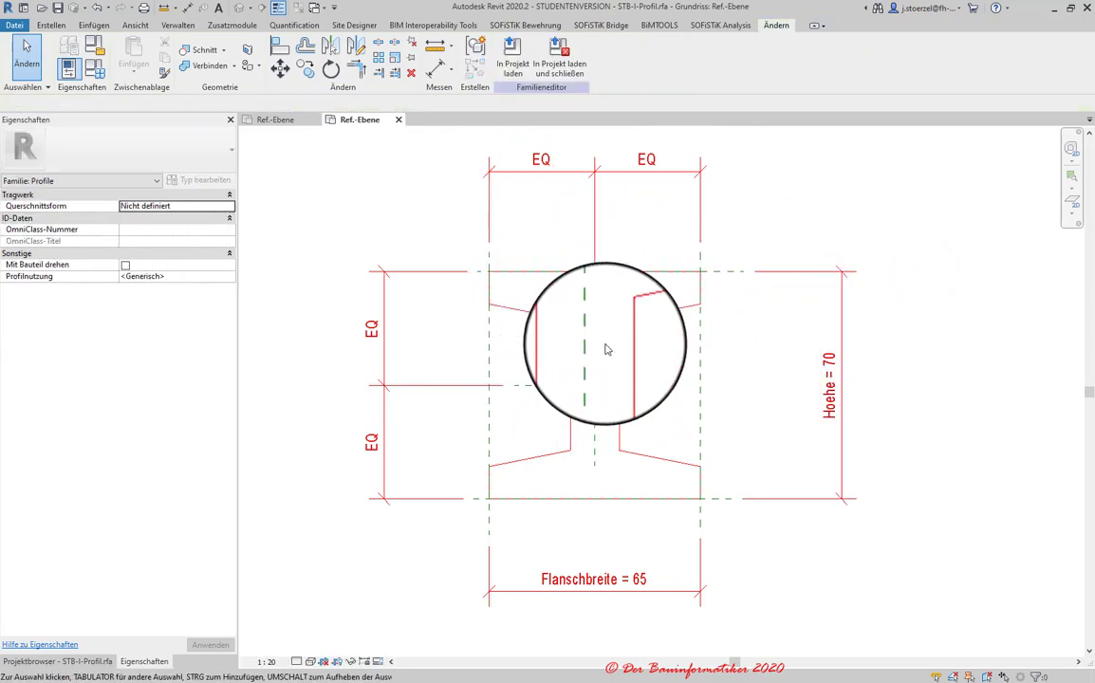
scroll(694, 339, "up", 2)
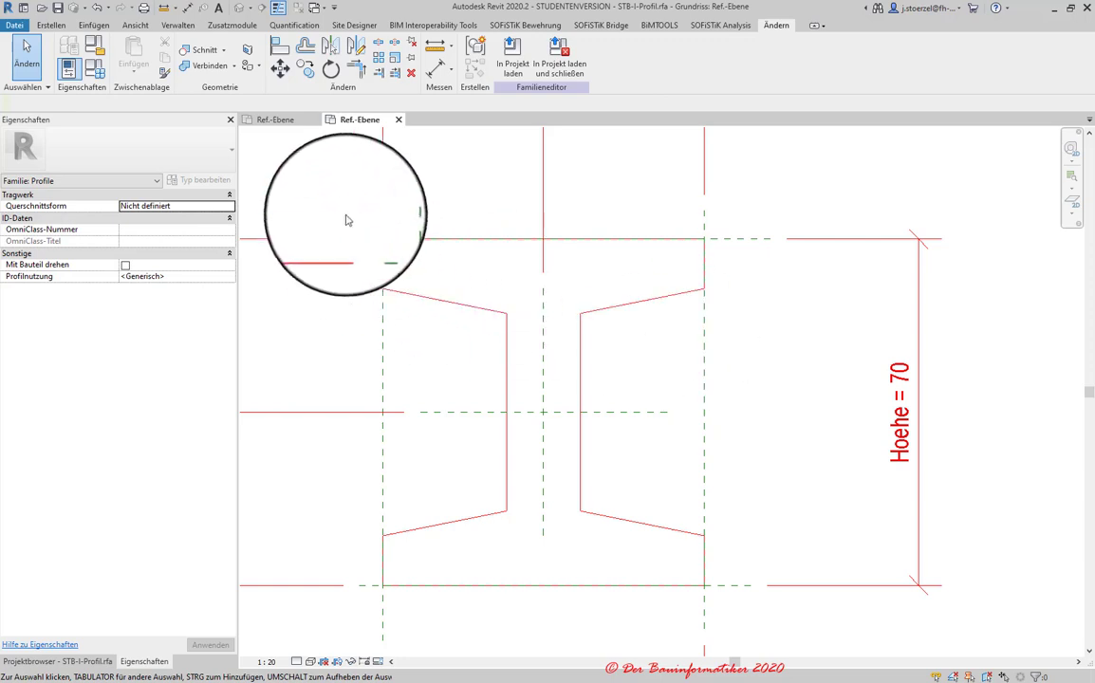
scroll(486, 379, "down", 2)
scroll(484, 372, "down", 1)
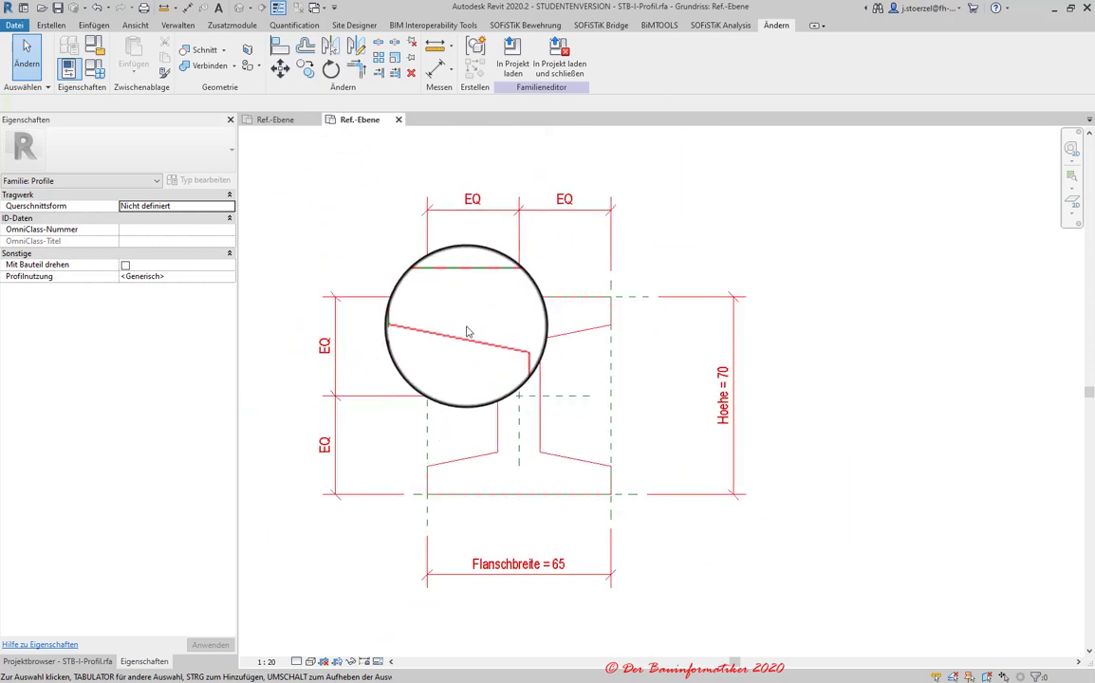
middle_click_drag(485, 372, 515, 351)
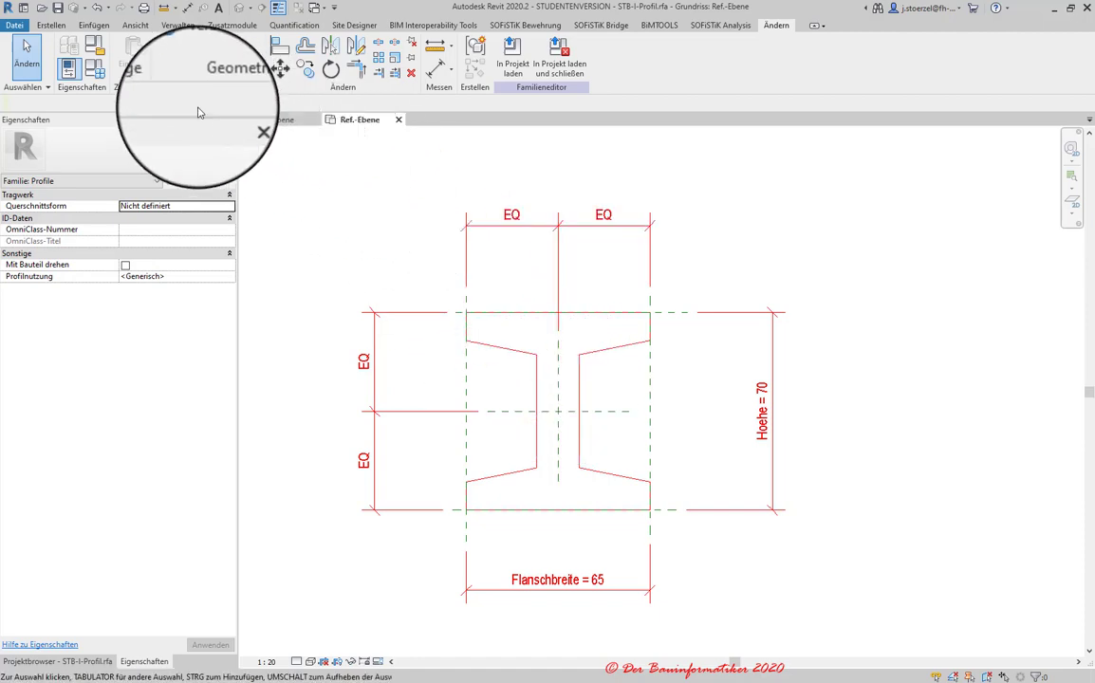
- Switch the family to the 100x120 type and apply it to the profile
left_click(94, 67)
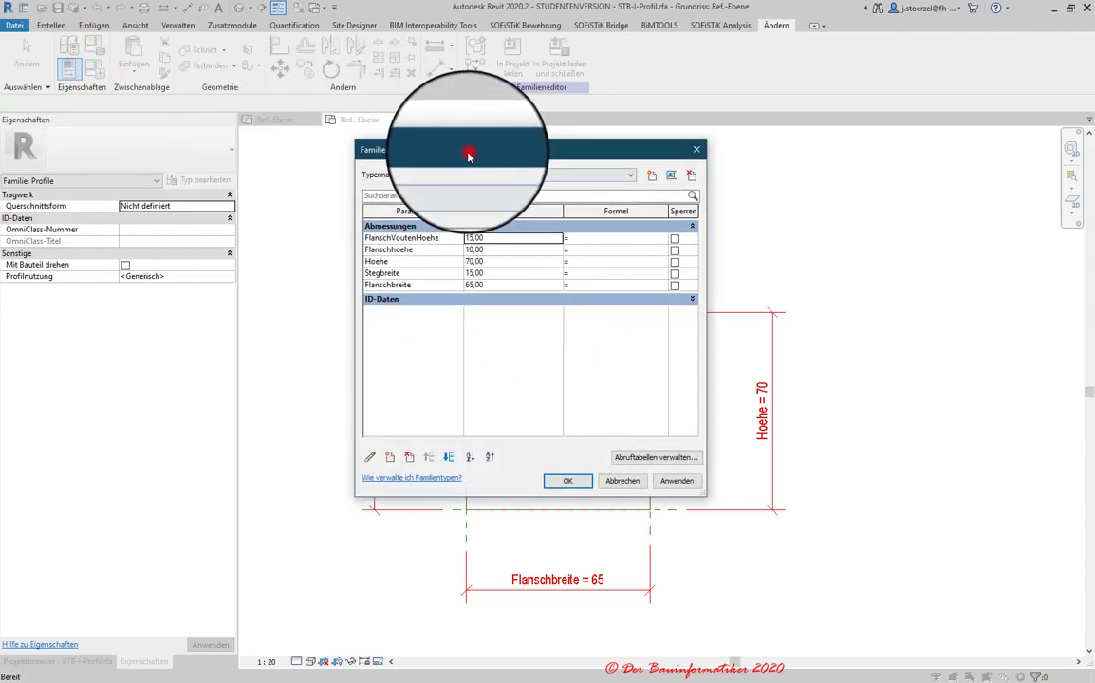
left_click_drag(464, 152, 122, 101)
left_click(288, 123)
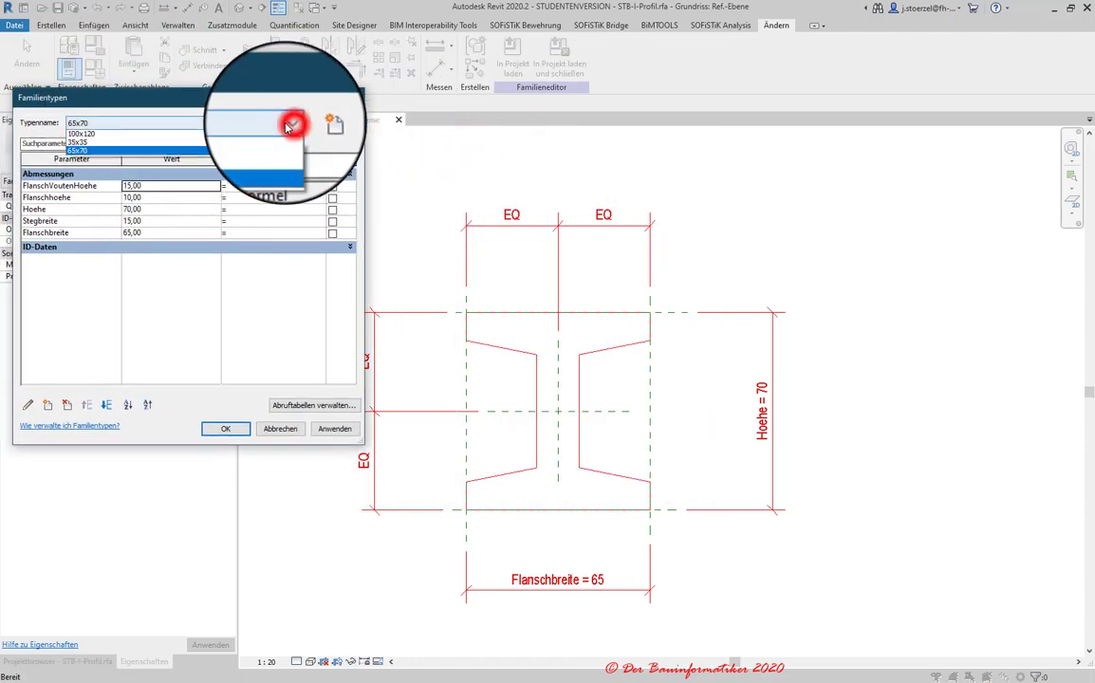
left_click(95, 133)
left_click(334, 428)
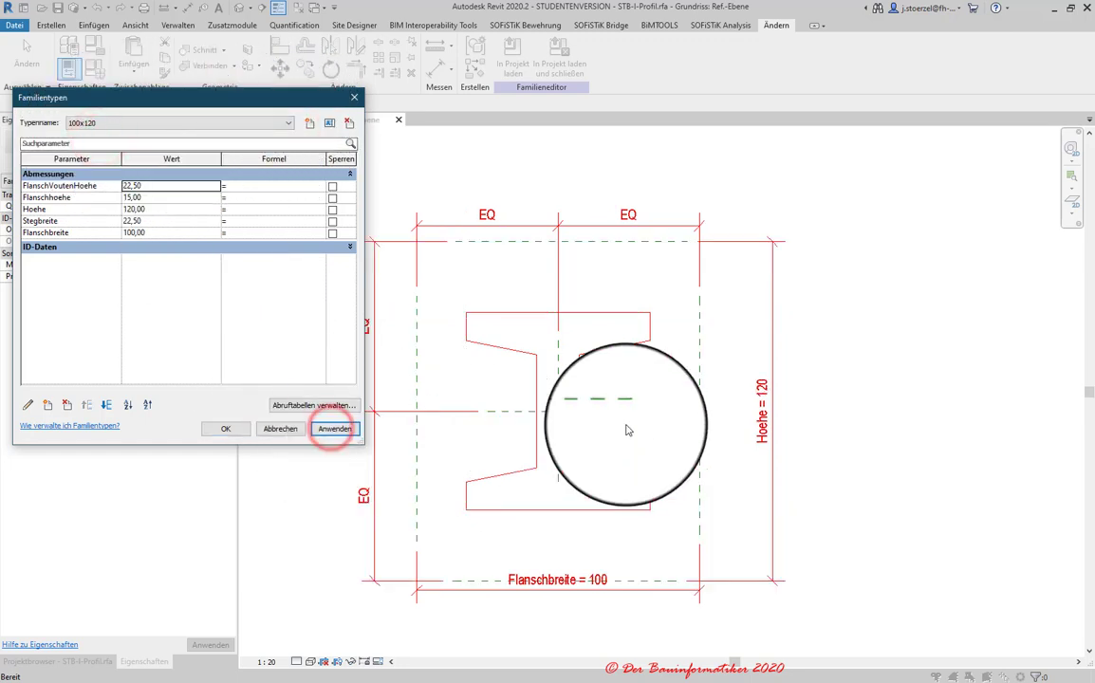
- Apply the 35x35 type, then return to 100x120 and confirm
left_click_drag(240, 98, 77, 128)
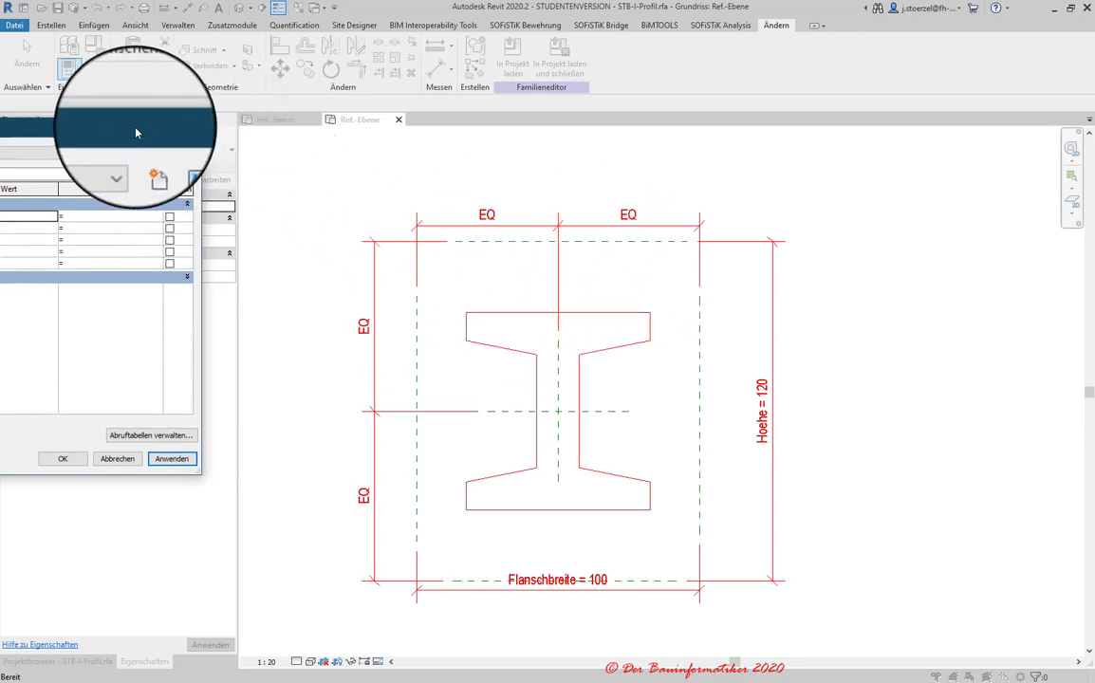
left_click_drag(147, 131, 223, 145)
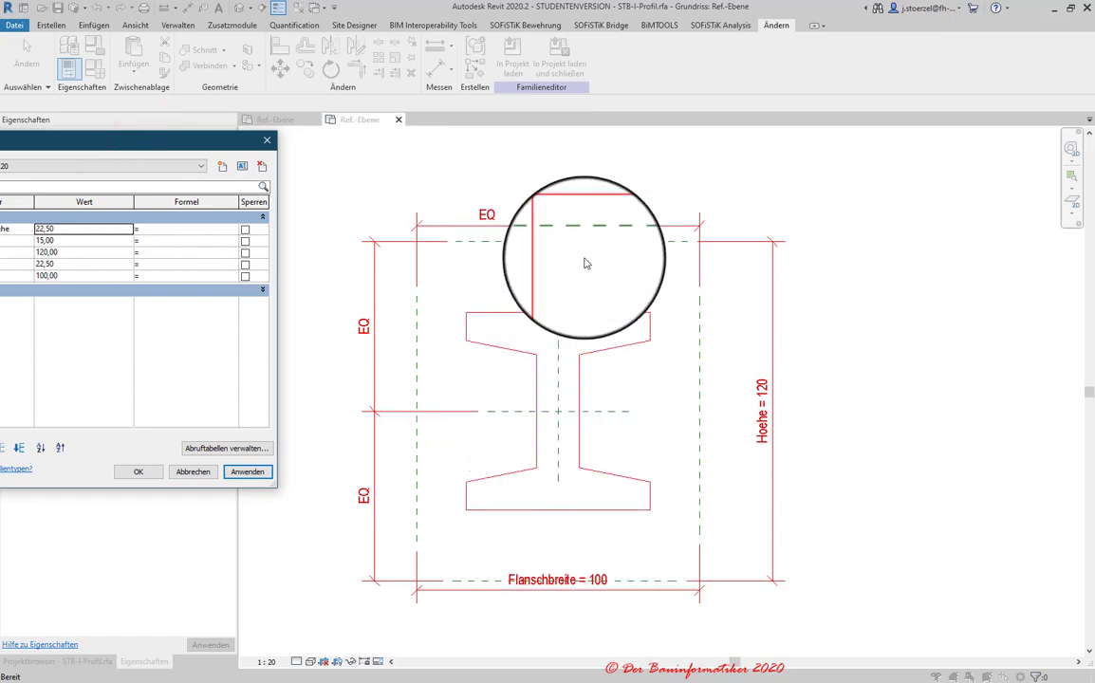
left_click_drag(157, 140, 297, 125)
left_click(235, 157)
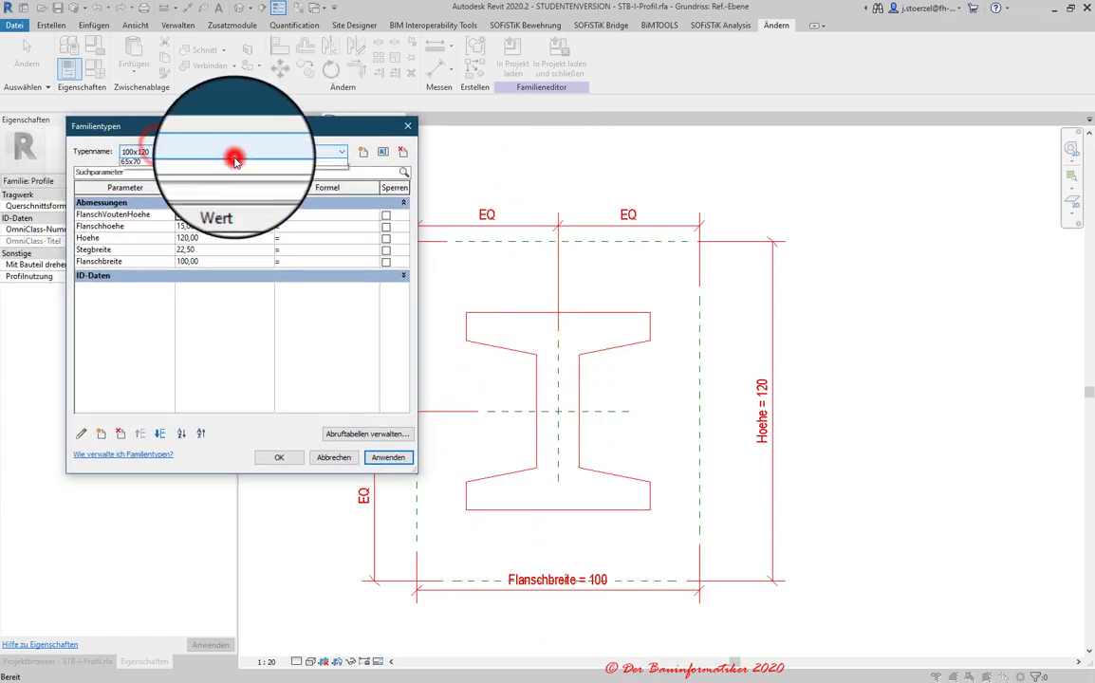
left_click(228, 171)
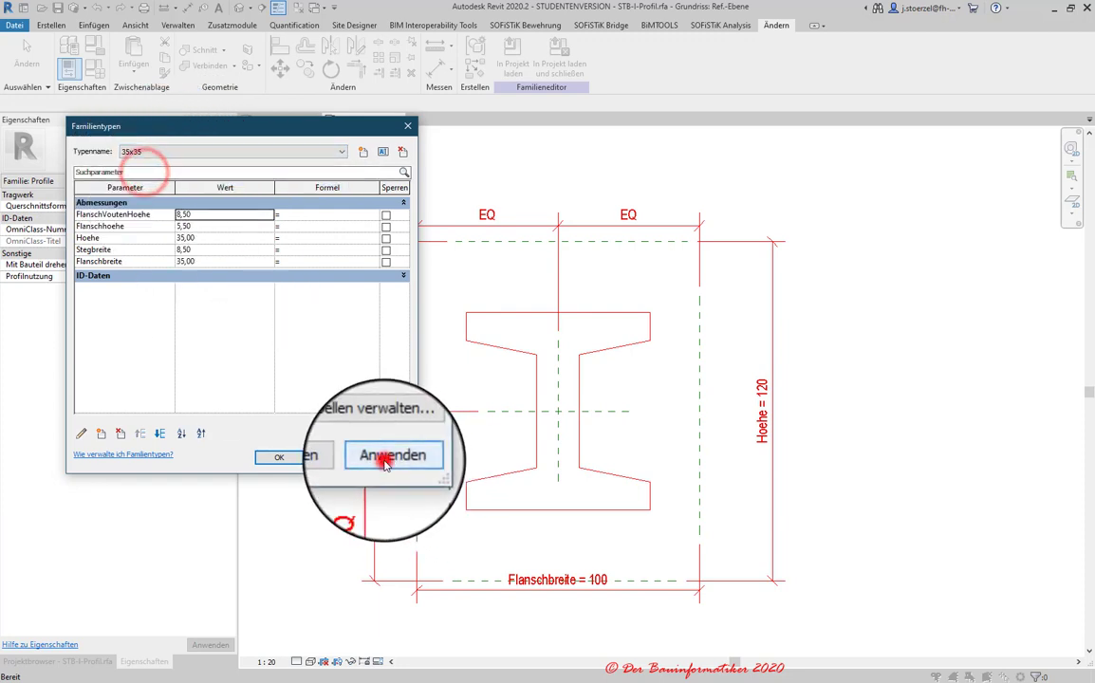
left_click(387, 458)
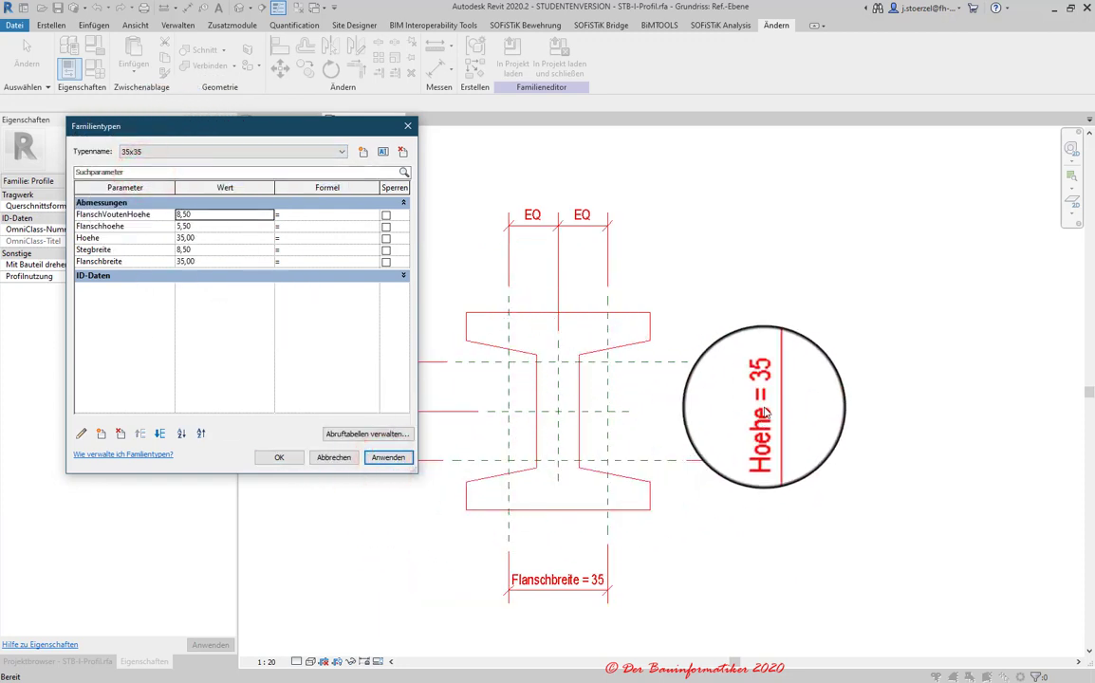
left_click(180, 152)
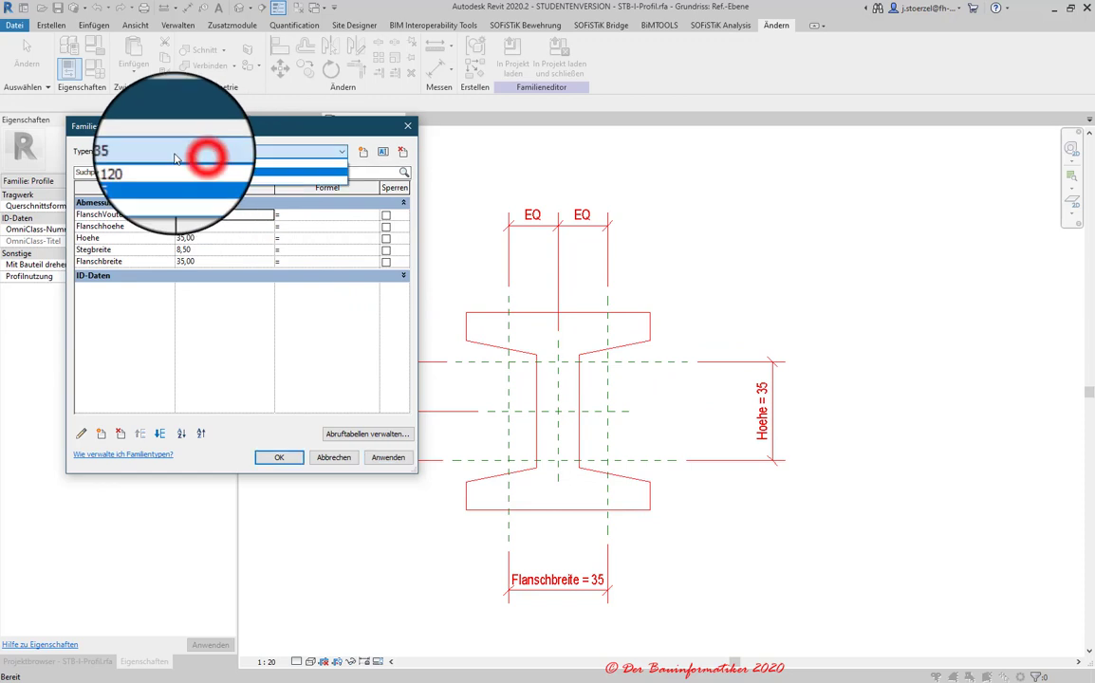
left_click(190, 174)
left_click(274, 456)
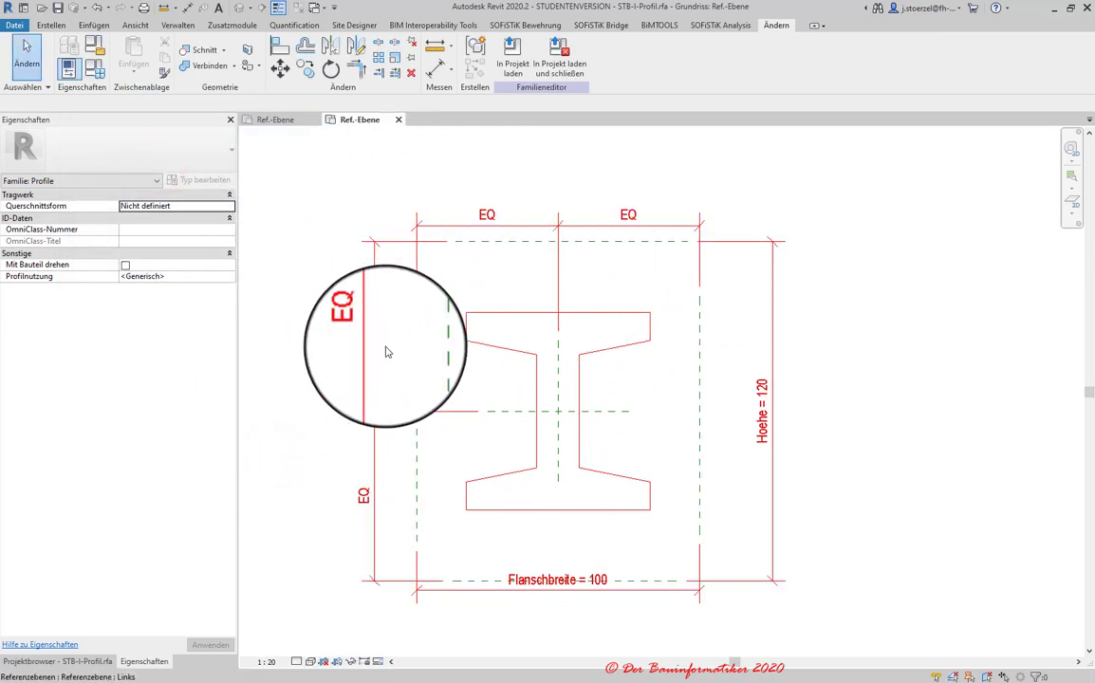
- Extend the horizontal centre plane Mitte (Vorne/Hinten) past both sides of the profile
left_click(511, 413)
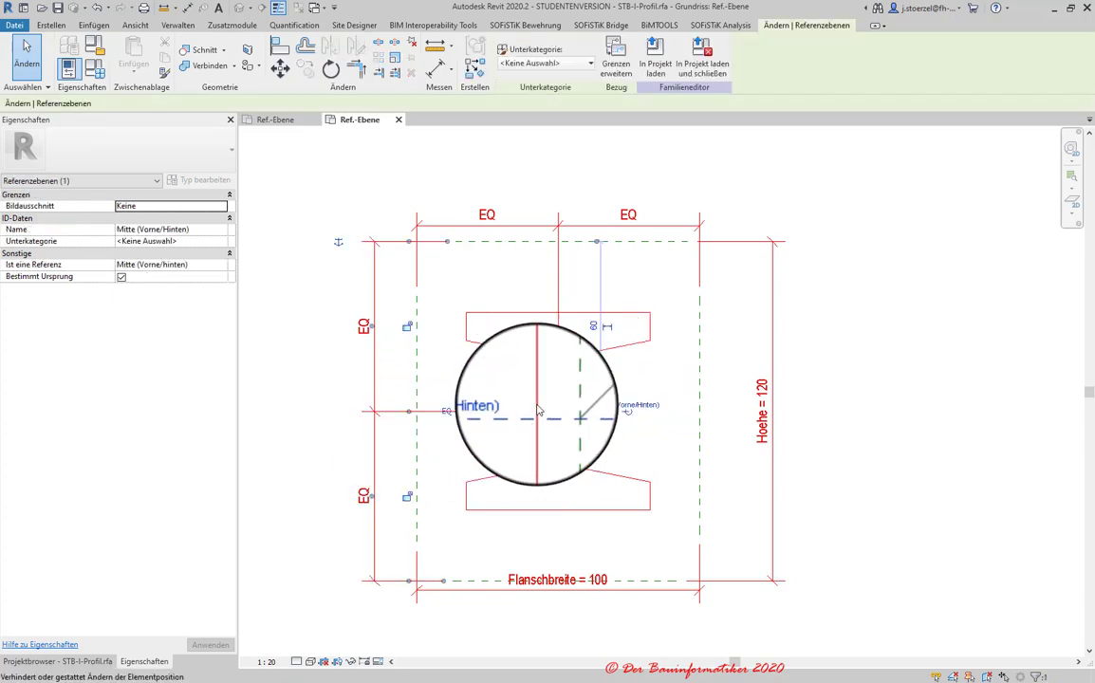
left_click_drag(488, 417, 399, 418)
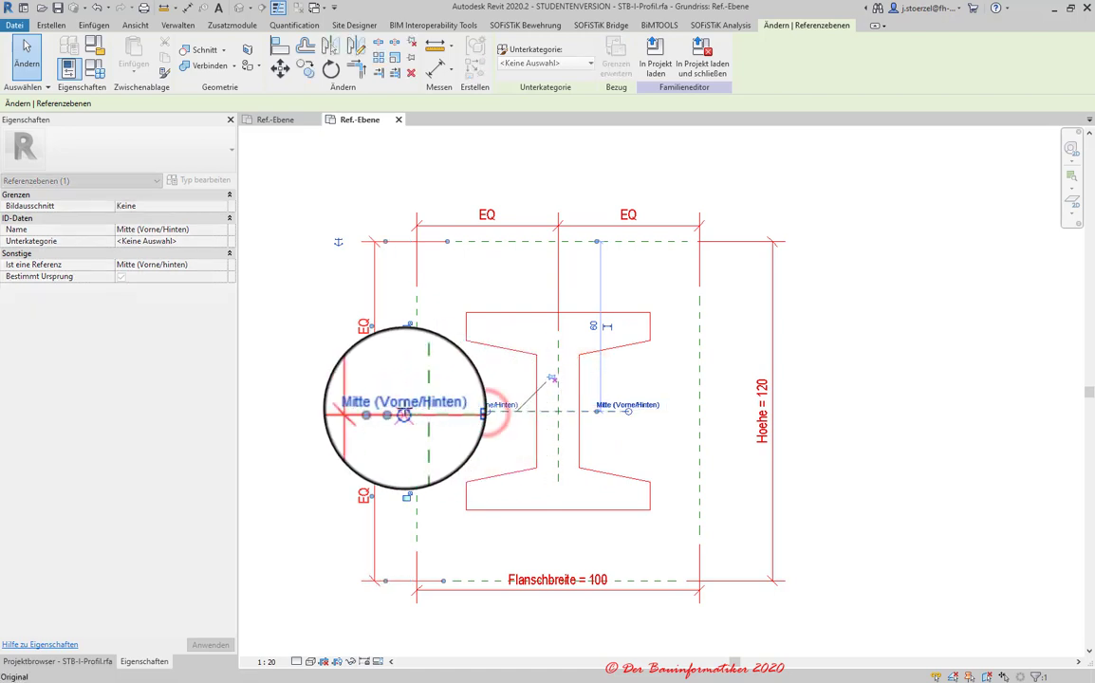
left_click_drag(628, 413, 721, 411)
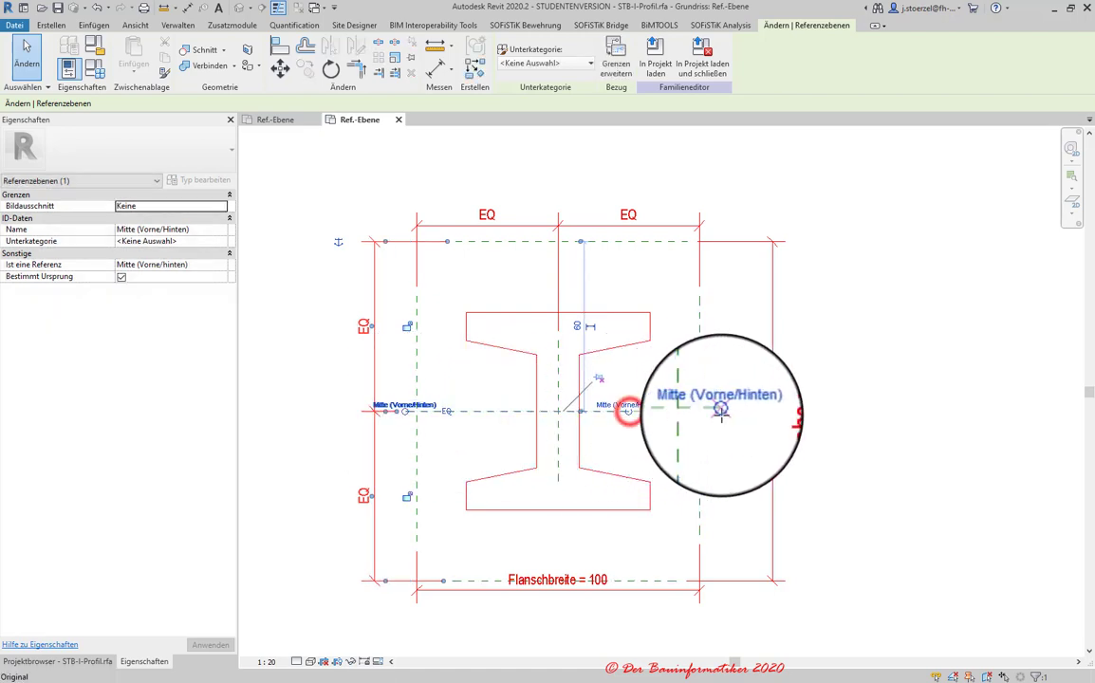
left_click(597, 376)
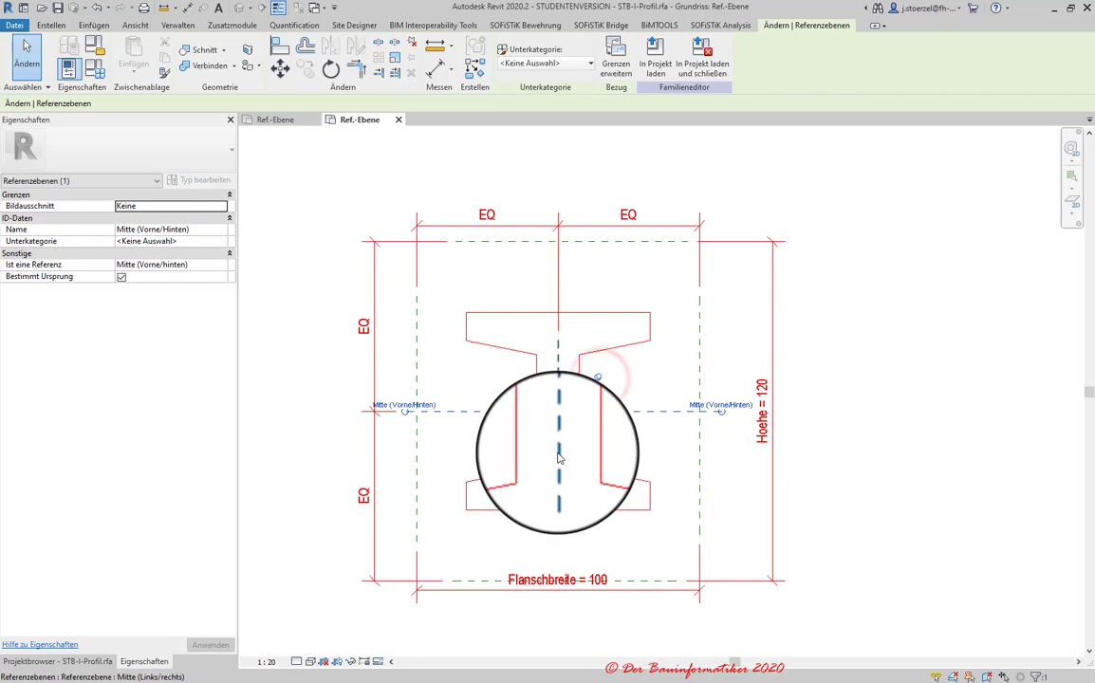
- Extend the vertical centre plane Mitte (Links/rechts) up and down, and raise the top EQ dimension string
left_click(593, 377)
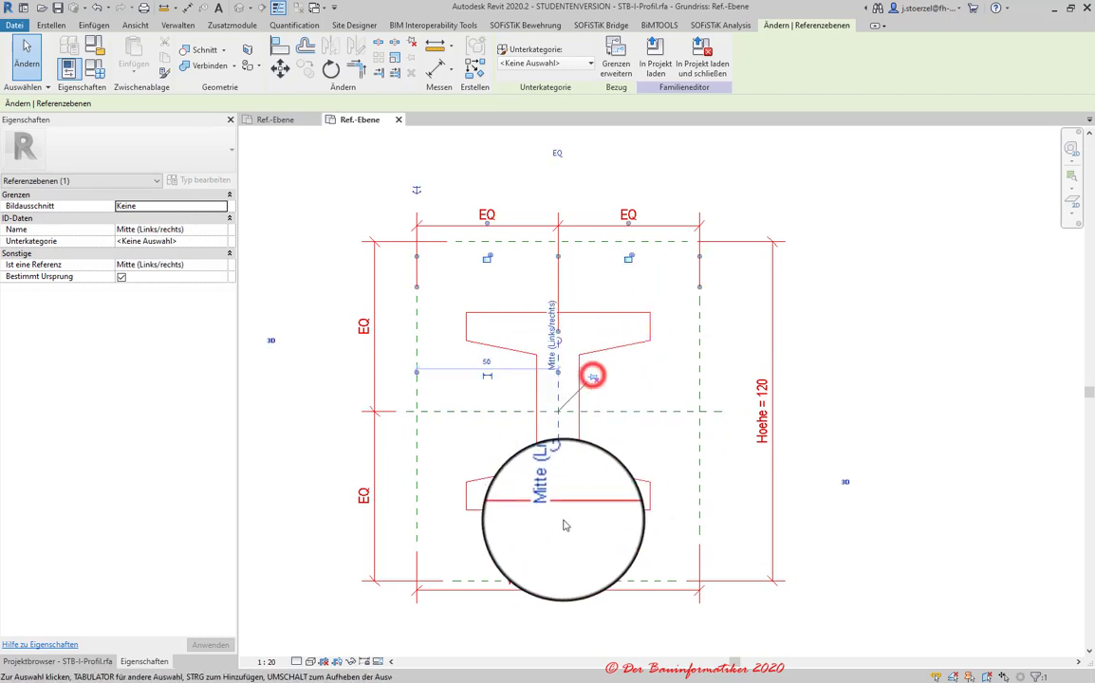
left_click_drag(558, 484, 552, 603)
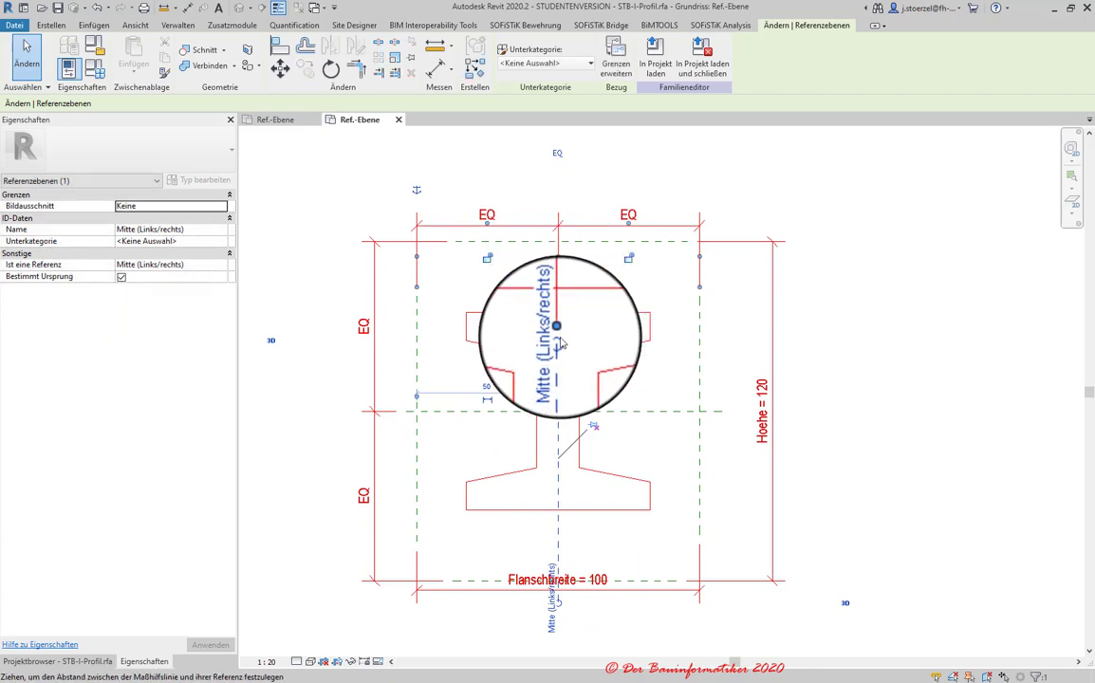
left_click_drag(560, 344, 569, 226)
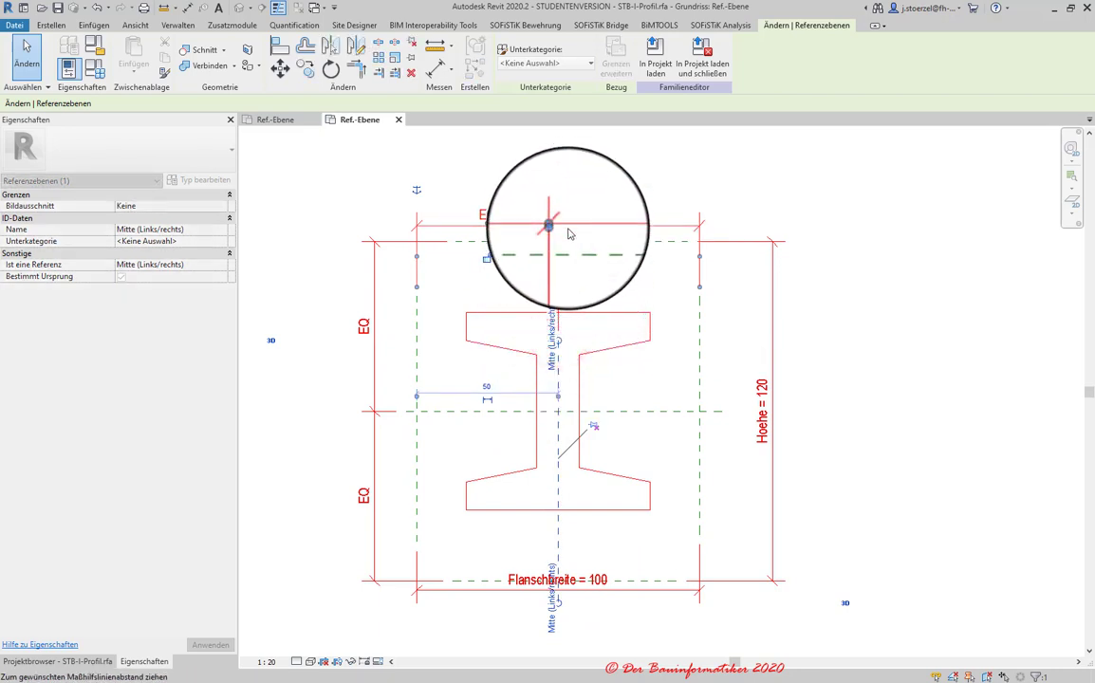
left_click_drag(572, 242, 558, 342)
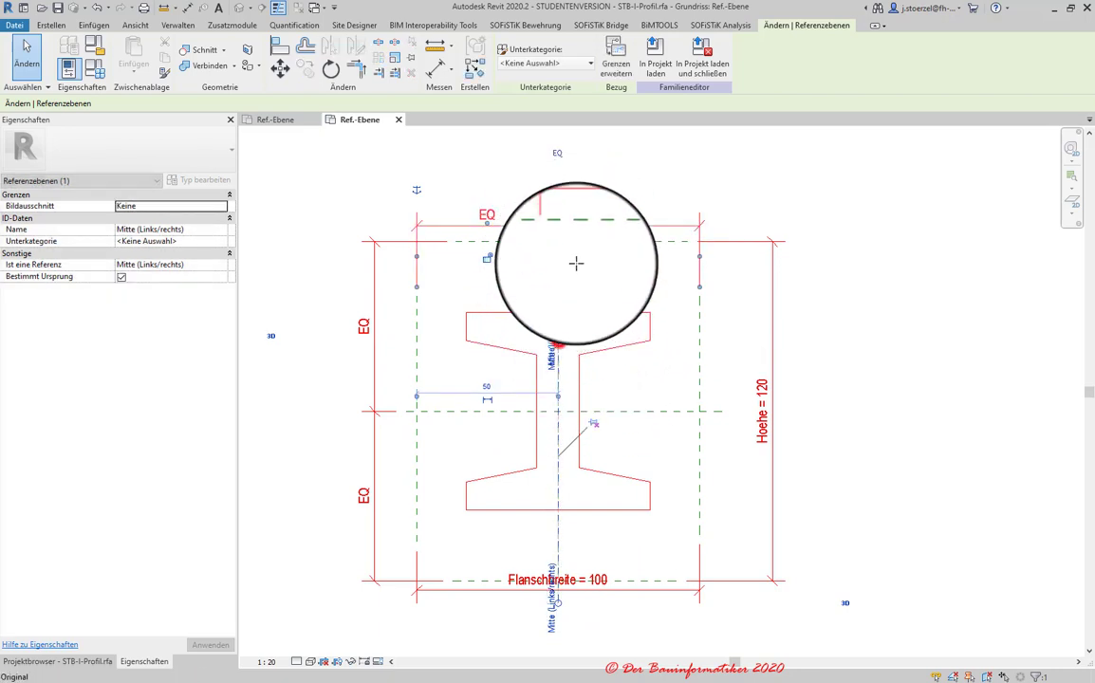
left_click(578, 240)
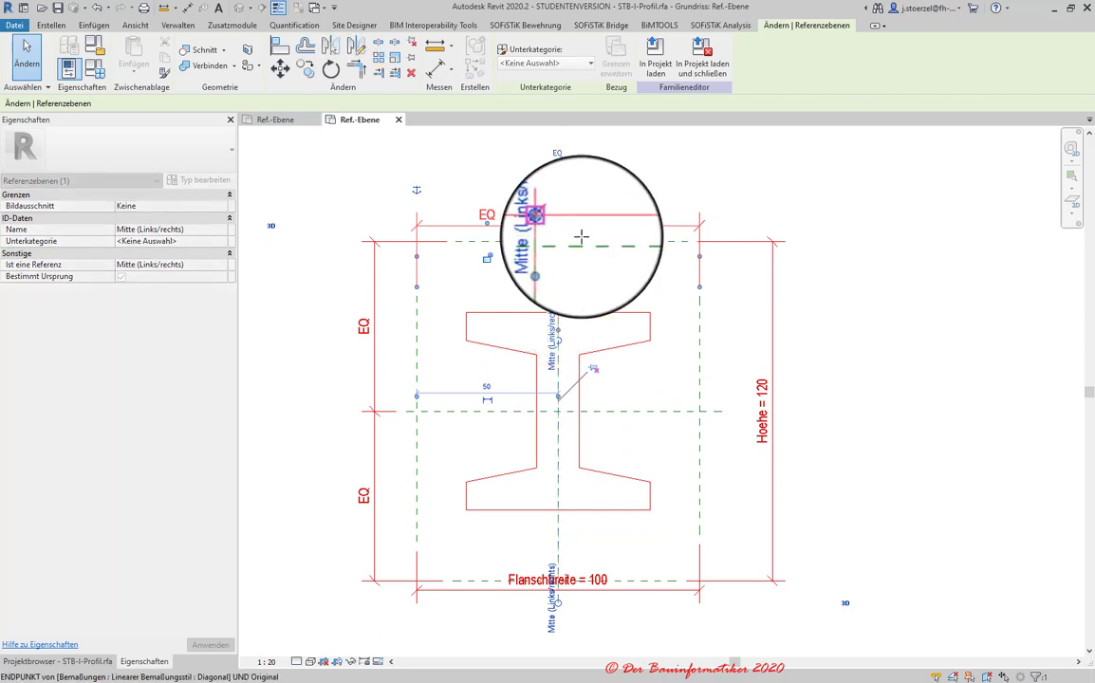
left_click(592, 366)
mouse_move(591, 227)
left_mouse_down()
mouse_move(594, 158)
mouse_move(692, 188)
left_mouse_up()
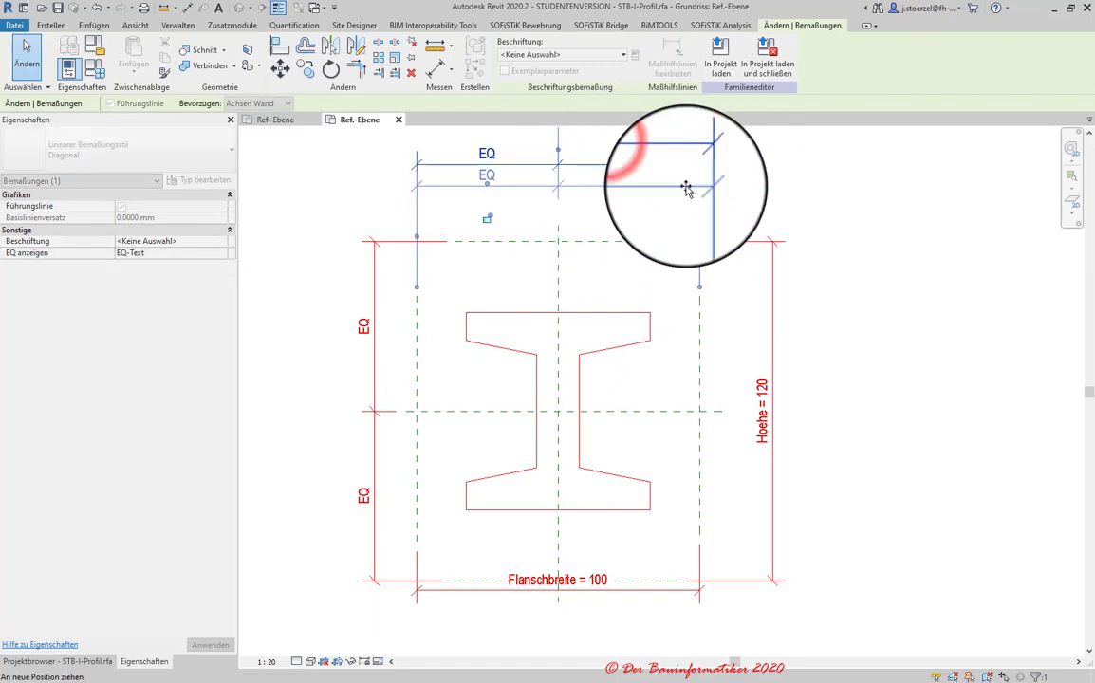
left_click(748, 190)
scroll(660, 268, "up", 2)
scroll(660, 267, "down", 2)
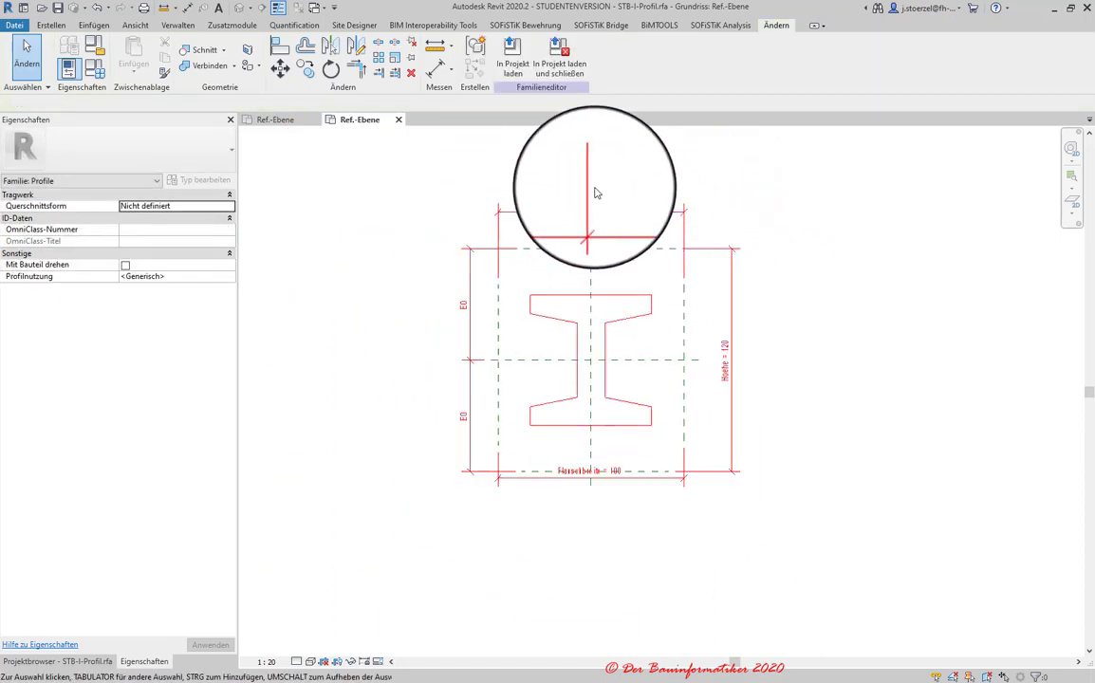
left_click(590, 196)
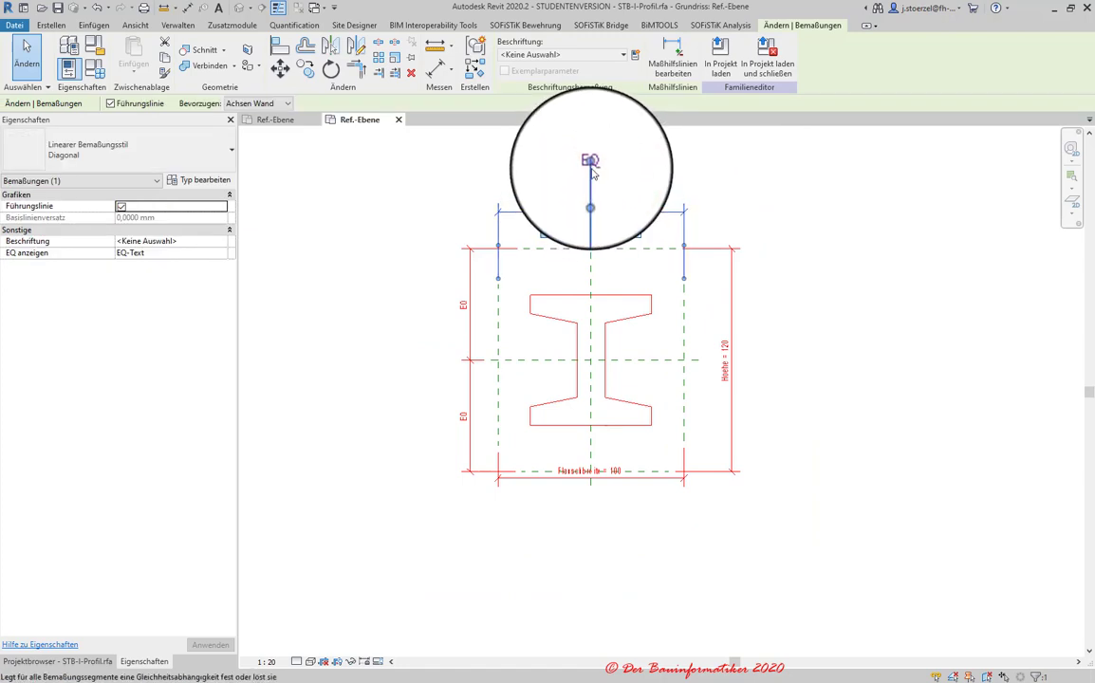
left_click(591, 171)
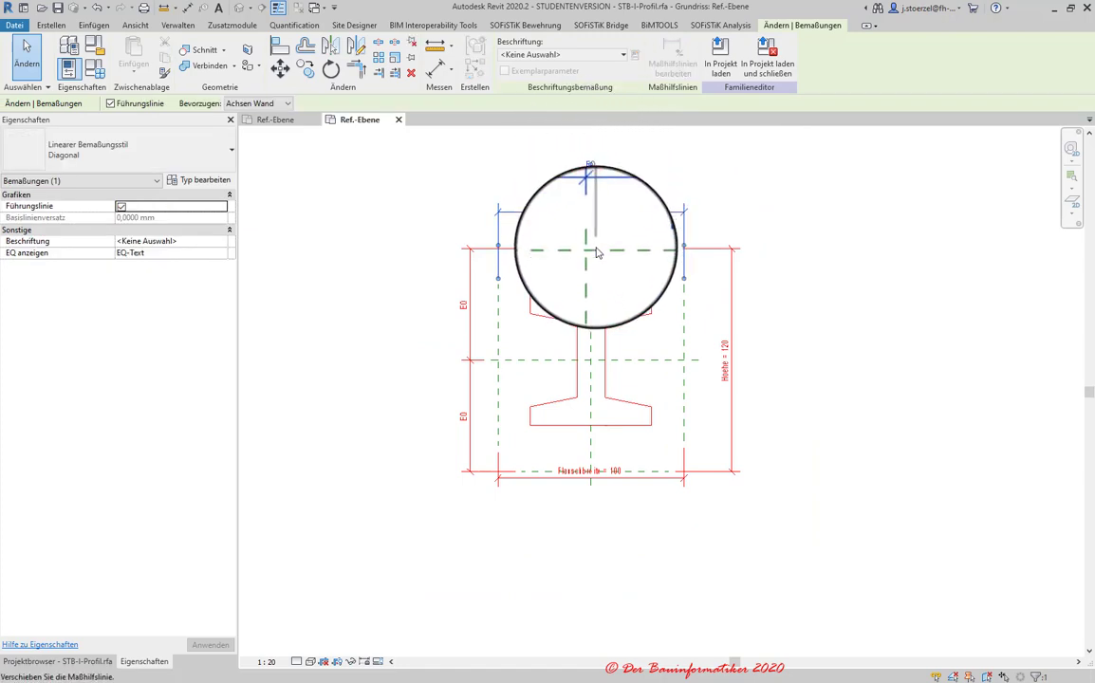
scroll(612, 173, "up", 2)
scroll(579, 152, "up", 2)
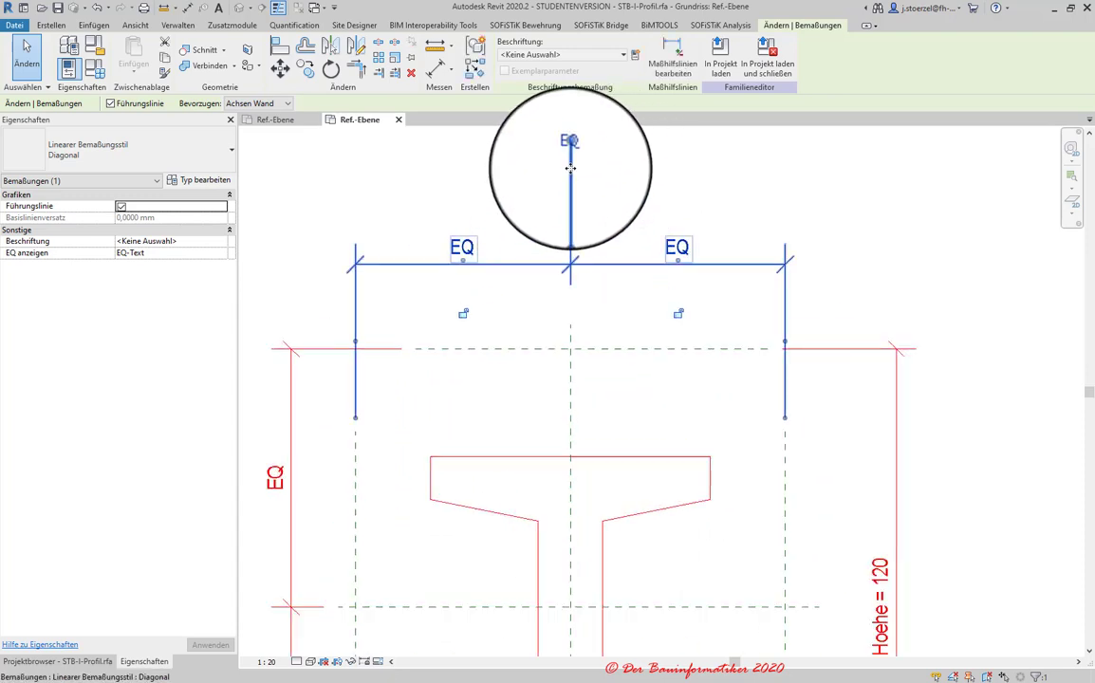
left_click(572, 157)
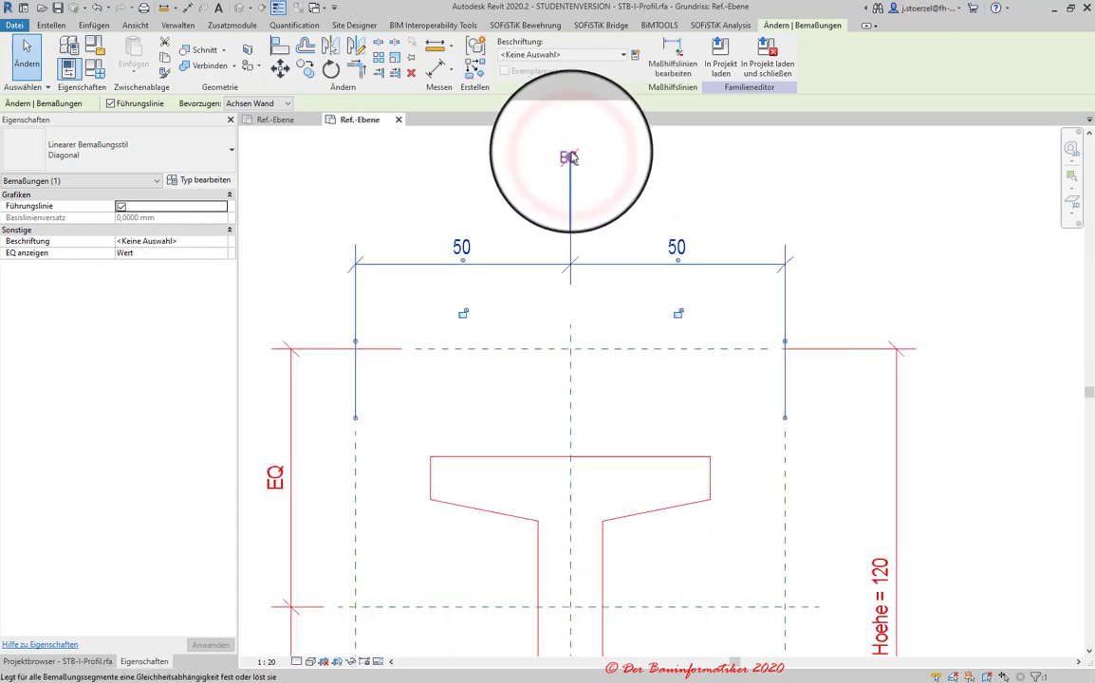
left_click(570, 156)
left_click(597, 267)
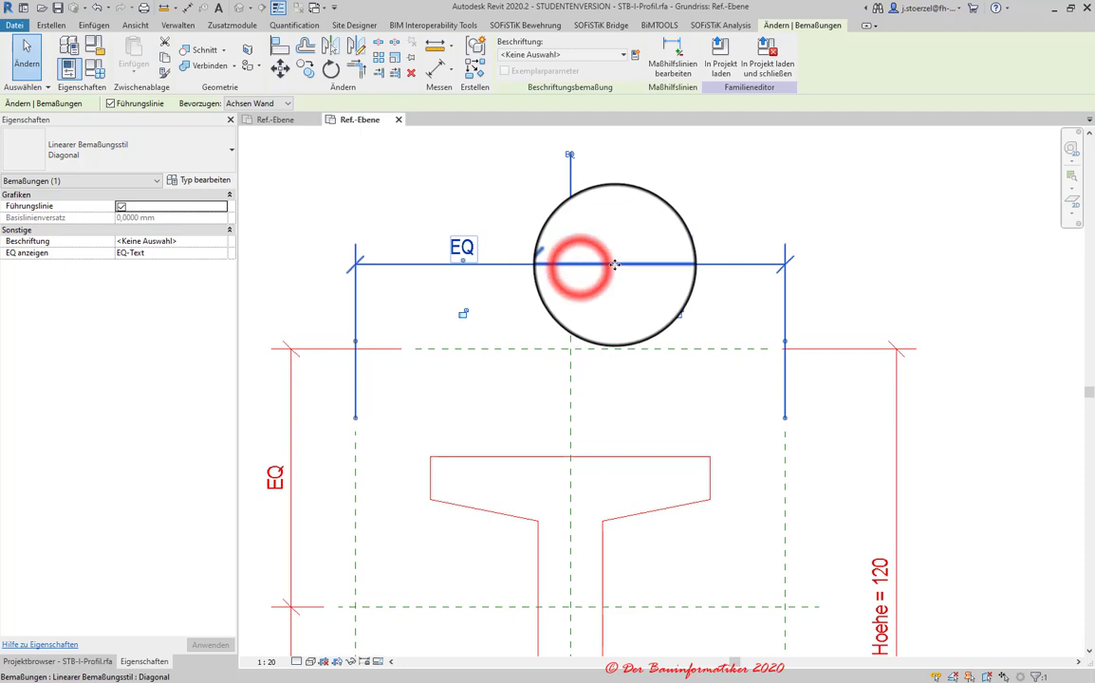
- Delete the top EQ dimension and extend the Rechts plane above the profile
key("Delete")
left_click(430, 74)
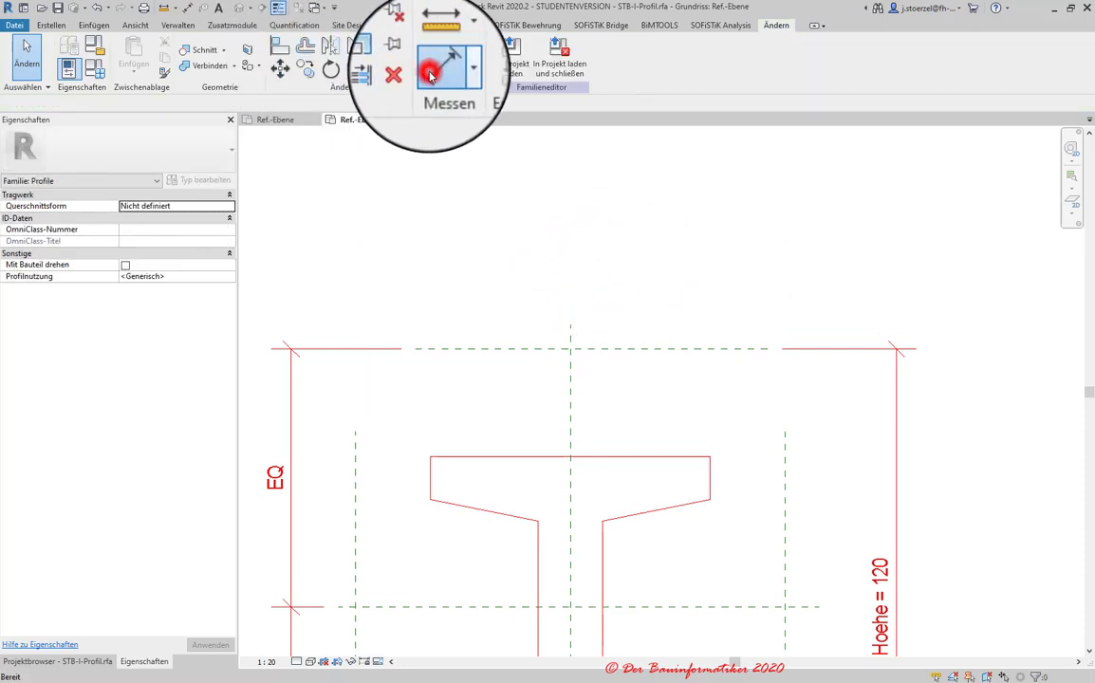
key("Escape")
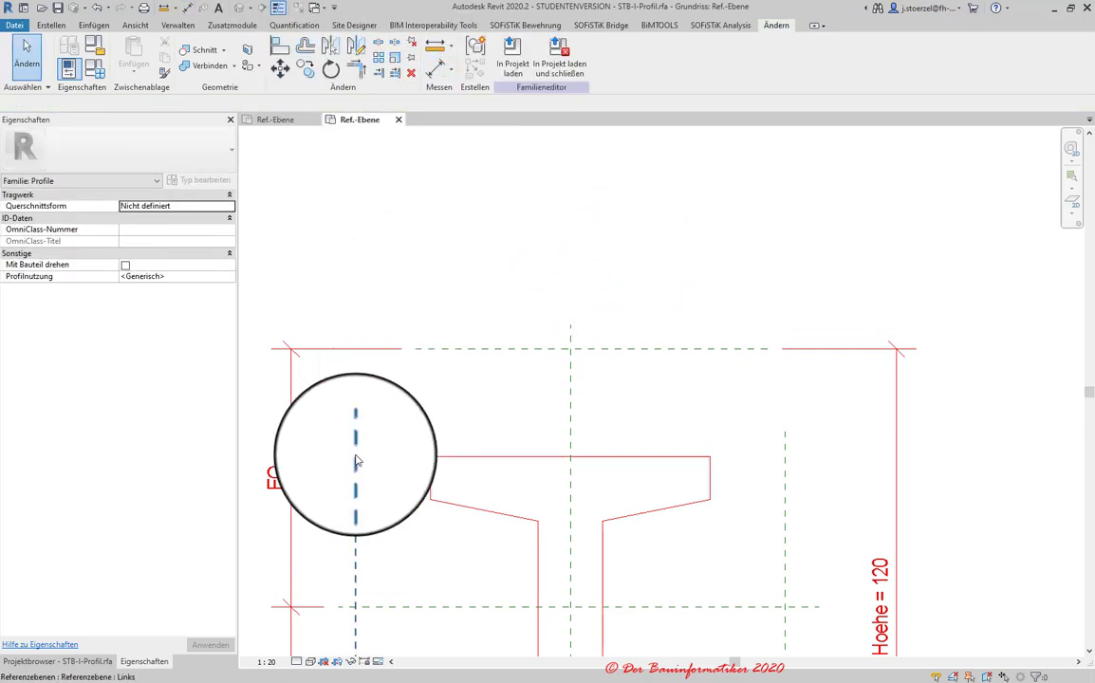
left_click(355, 429)
scroll(355, 427, "up", 1)
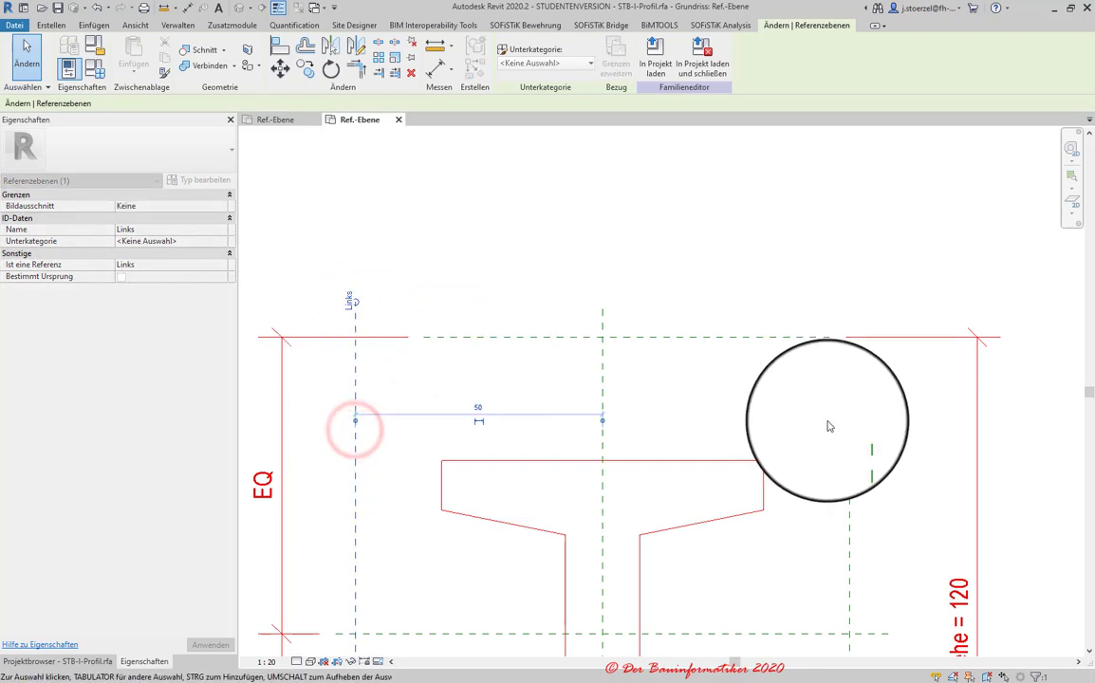
left_click(850, 465)
left_click_drag(851, 436, 848, 296)
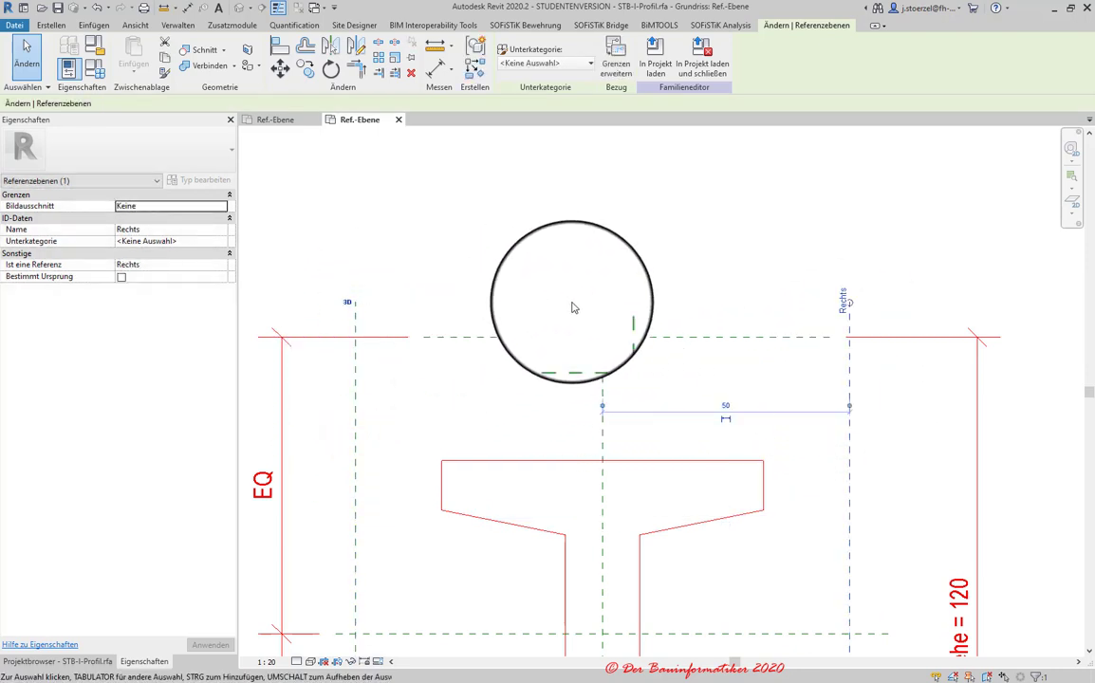
- Add a 50 | 50 dimension across the Links, centre and Rechts planes and make it EQ
left_click(438, 67)
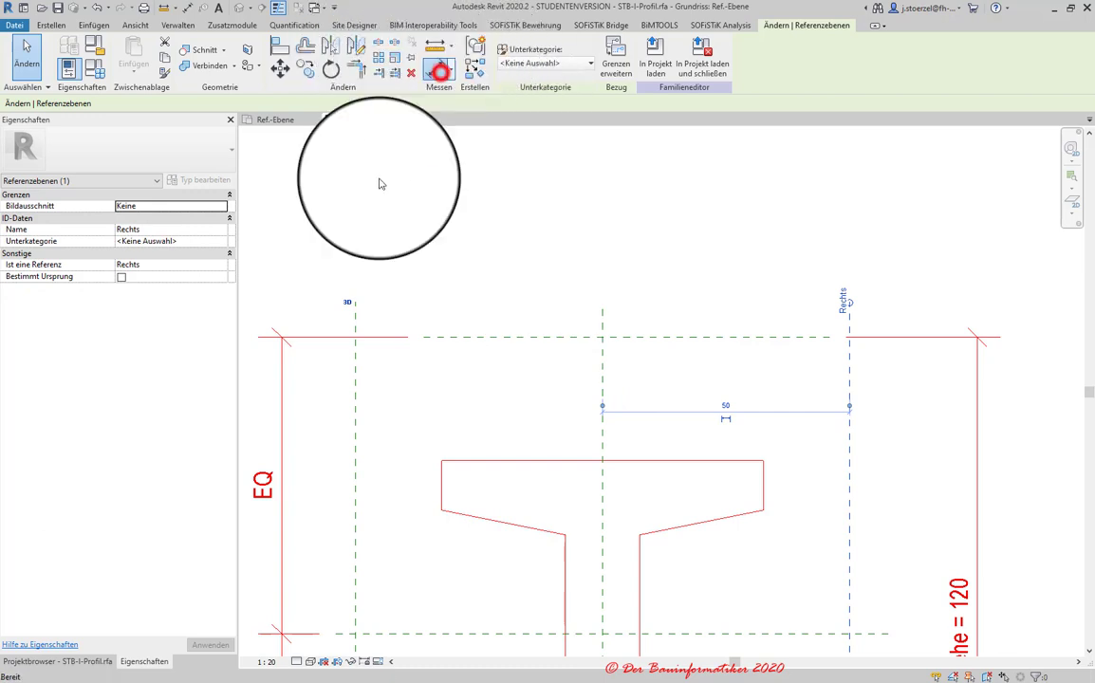
left_click(357, 406)
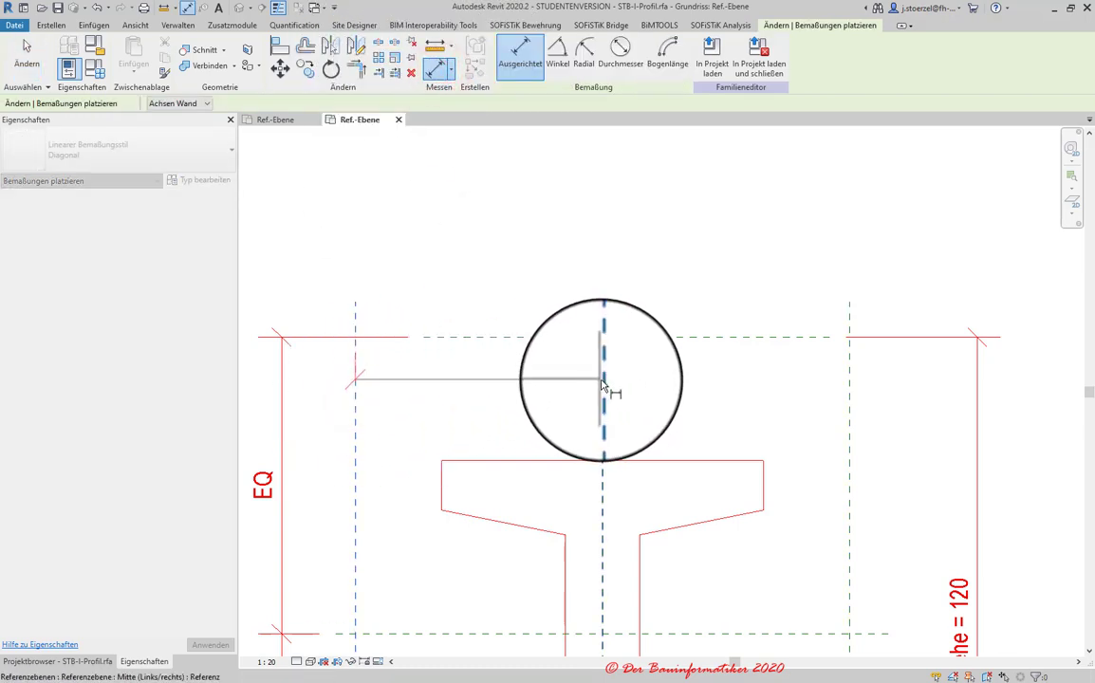
left_click(602, 384)
left_click(842, 403)
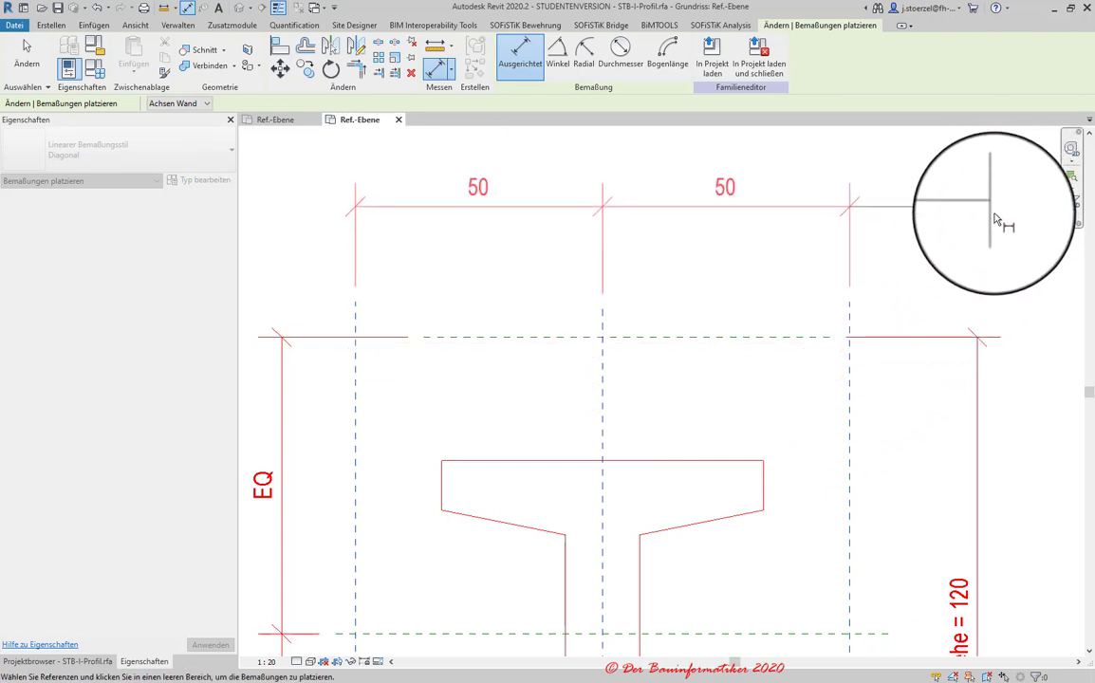
left_click(995, 220)
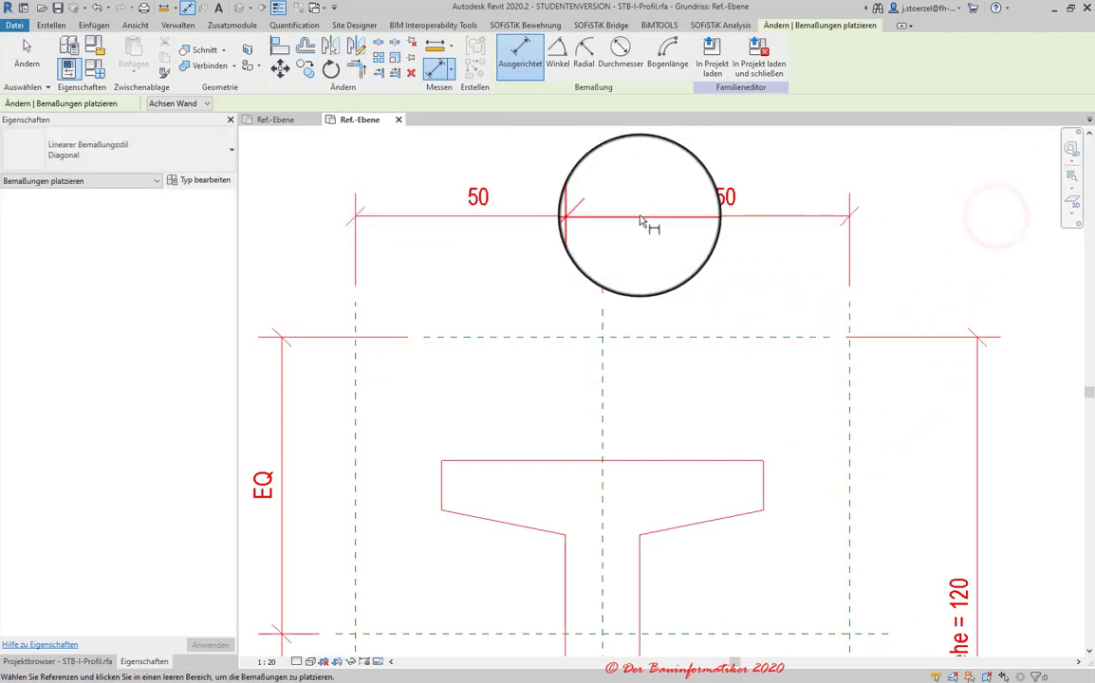
scroll(641, 221, "down", 3)
key("Escape")
left_click(618, 270)
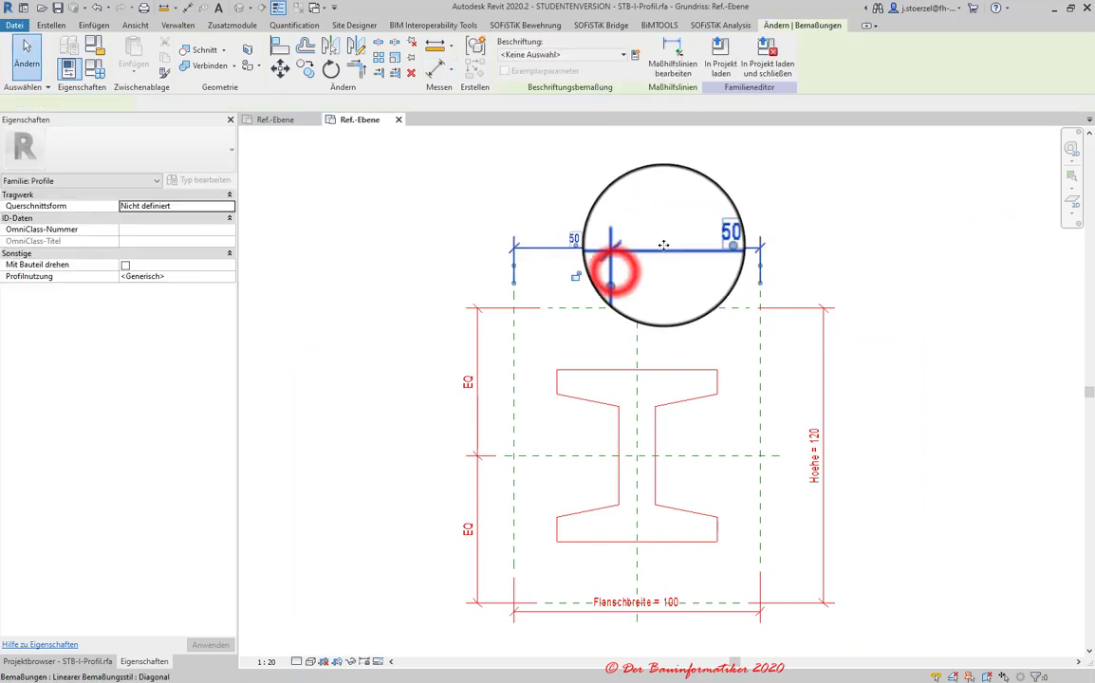
left_click(637, 180)
mouse_move(696, 366)
middle_mouse_down()
mouse_move(693, 309)
mouse_move(675, 391)
middle_mouse_up()
left_click(696, 434)
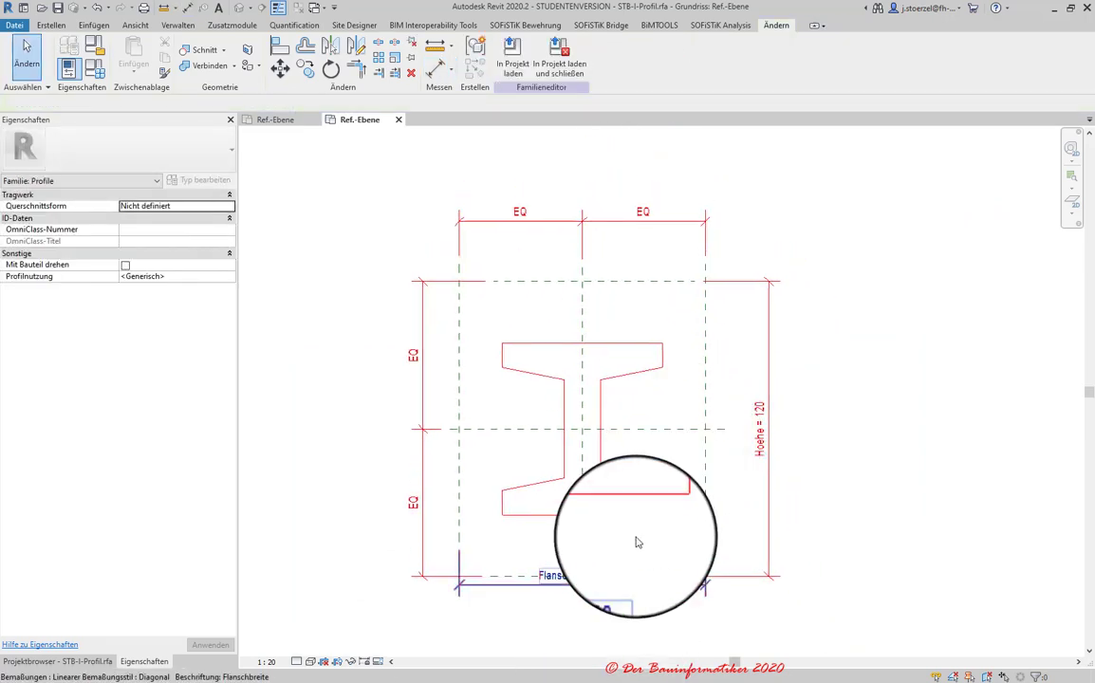
- Move the Flanschbreite dimension lower beneath the profile and inspect the Hoehe = 120 dimension
middle_click_drag(619, 619, 645, 493)
left_click(654, 460)
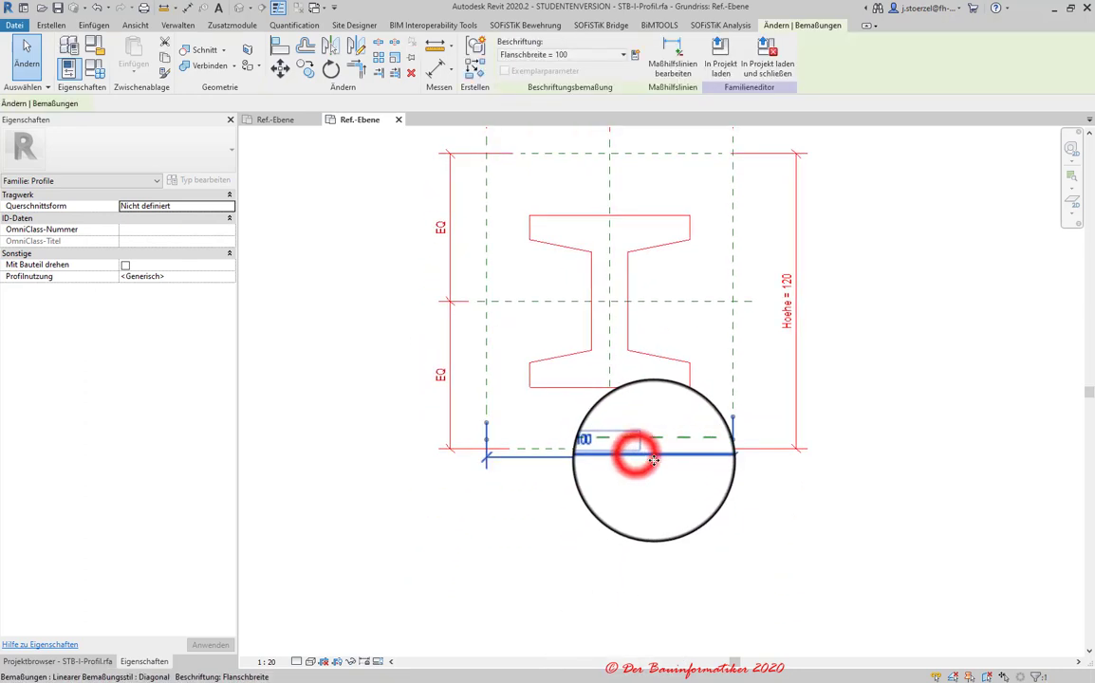
left_click_drag(653, 460, 664, 521)
left_click(795, 512)
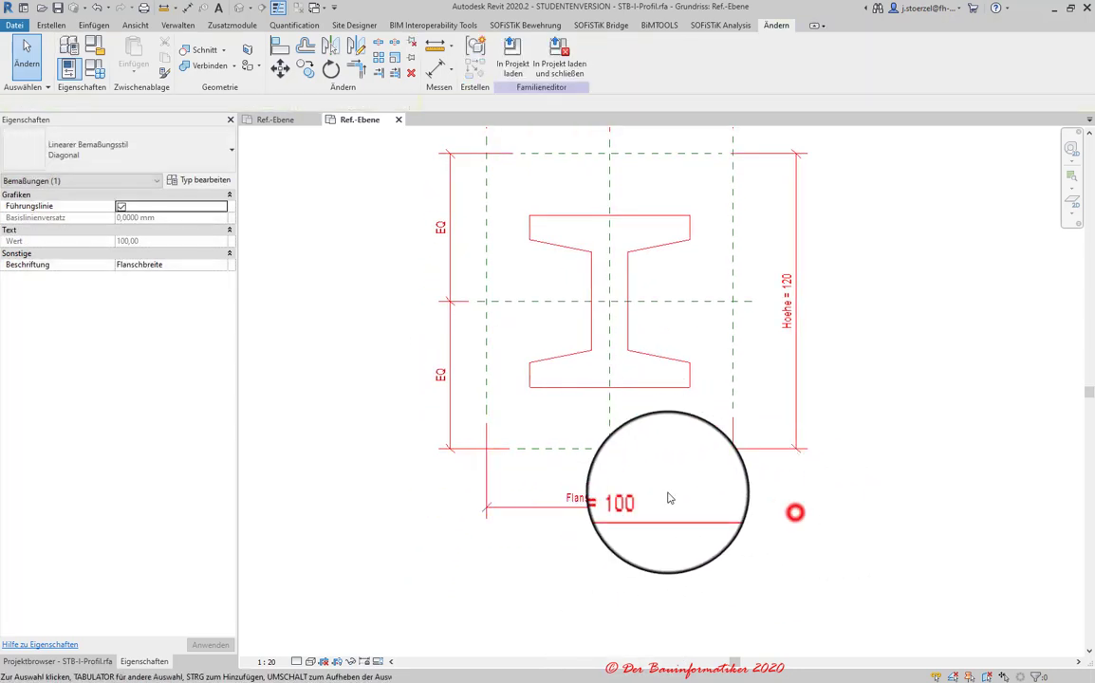
middle_click_drag(670, 517, 661, 590)
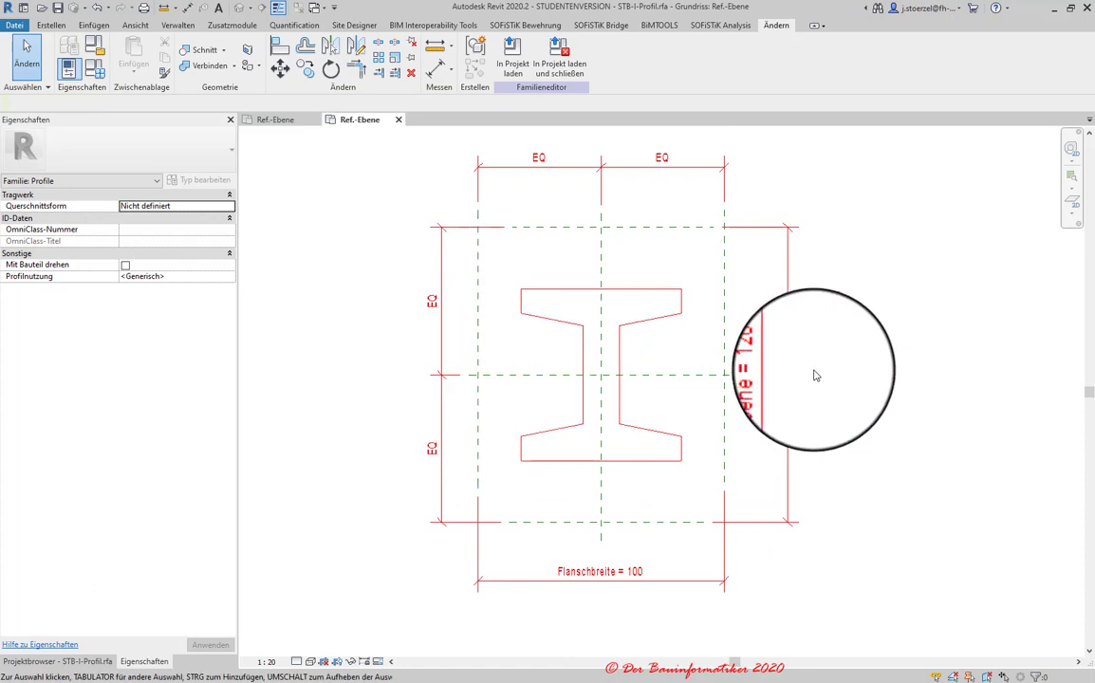
left_click(785, 319)
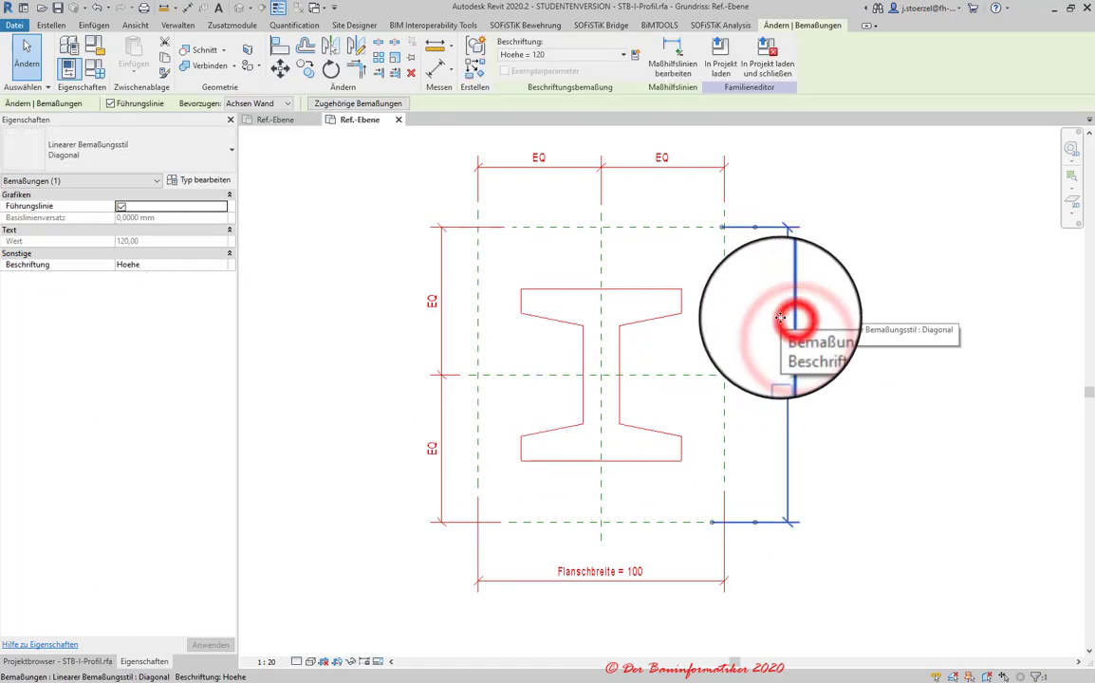
double_click(780, 317)
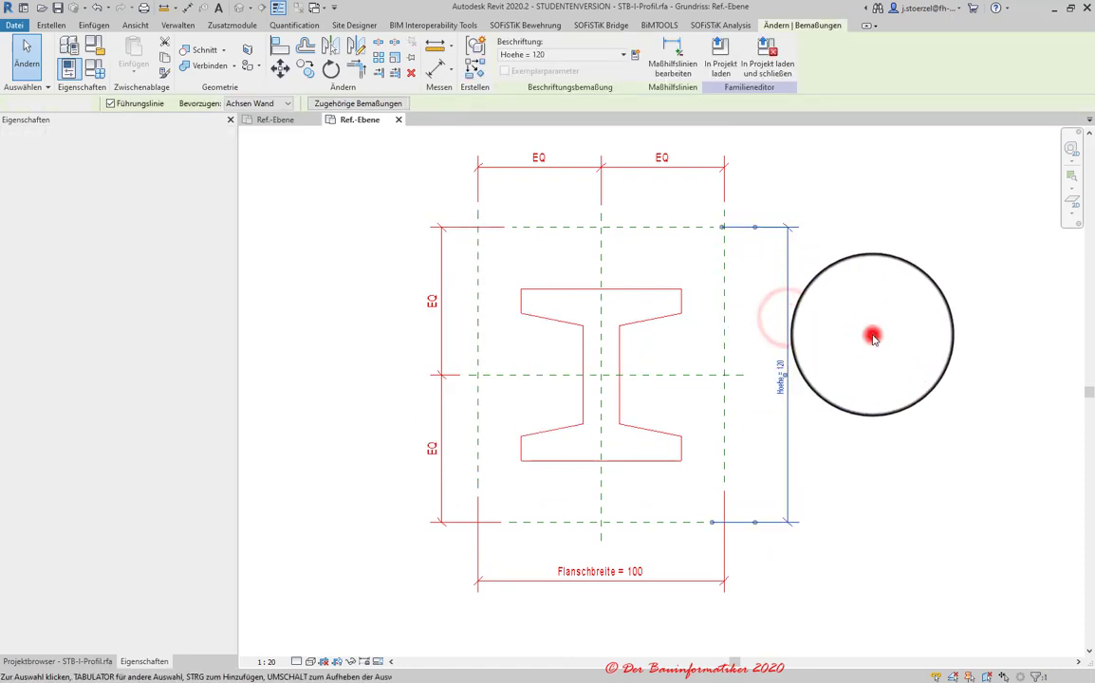
left_click(873, 337)
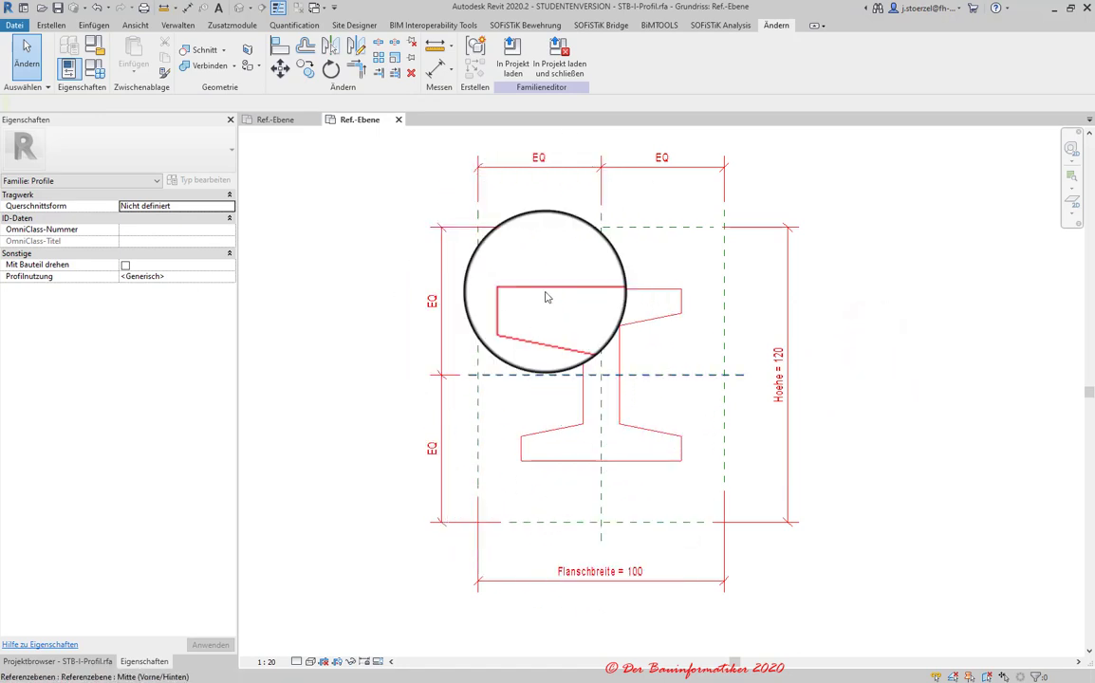
- Apply the 35x35 type, then switch back to 100x120 and confirm
left_click(95, 68)
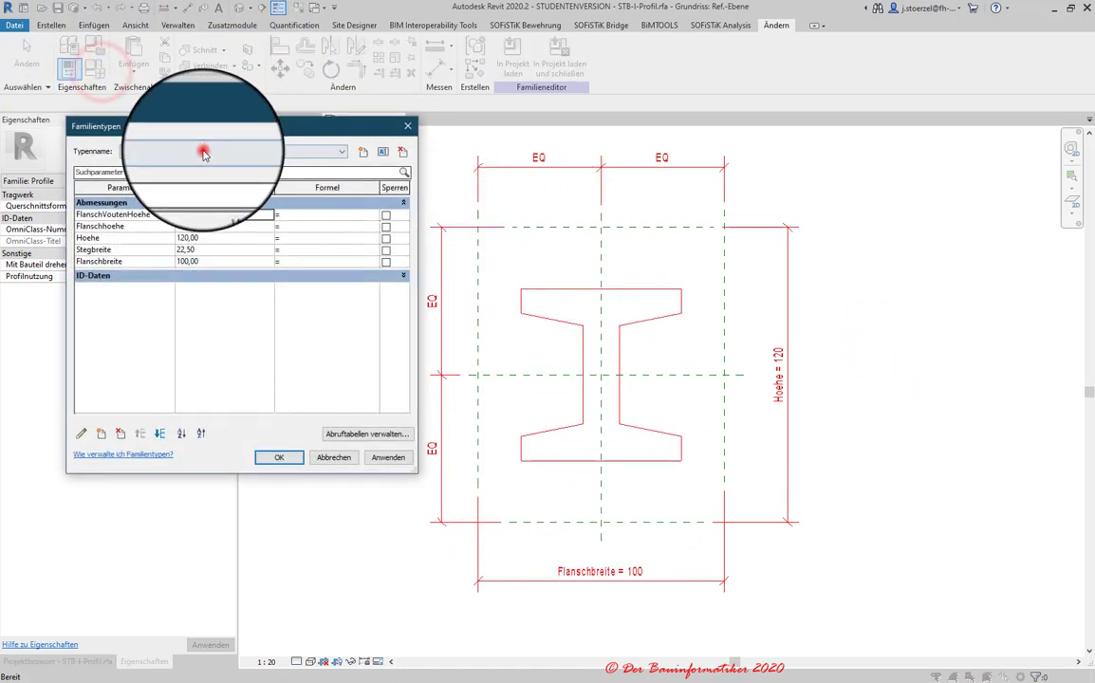
left_click(203, 154)
left_click(127, 171)
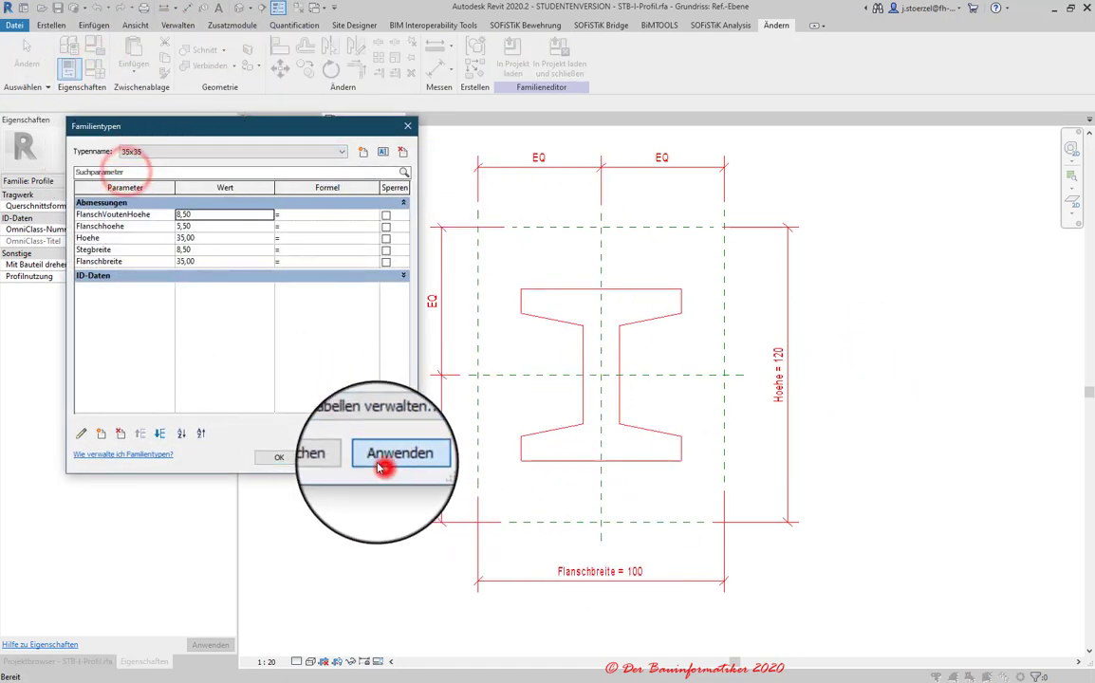
left_click(379, 462)
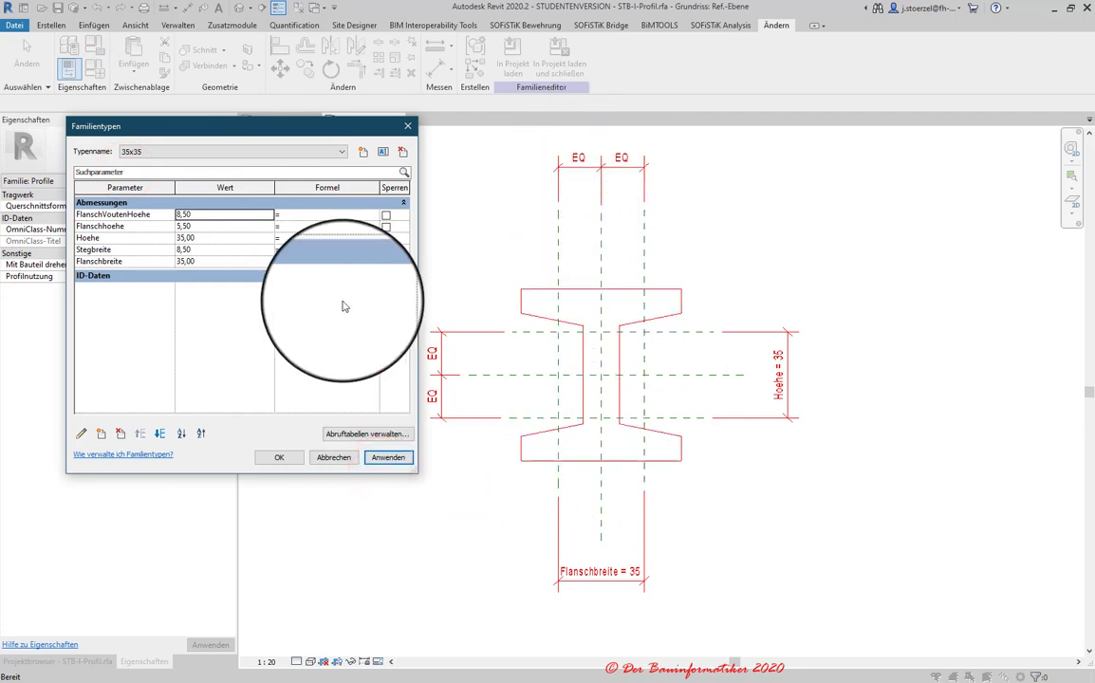
left_click(179, 152)
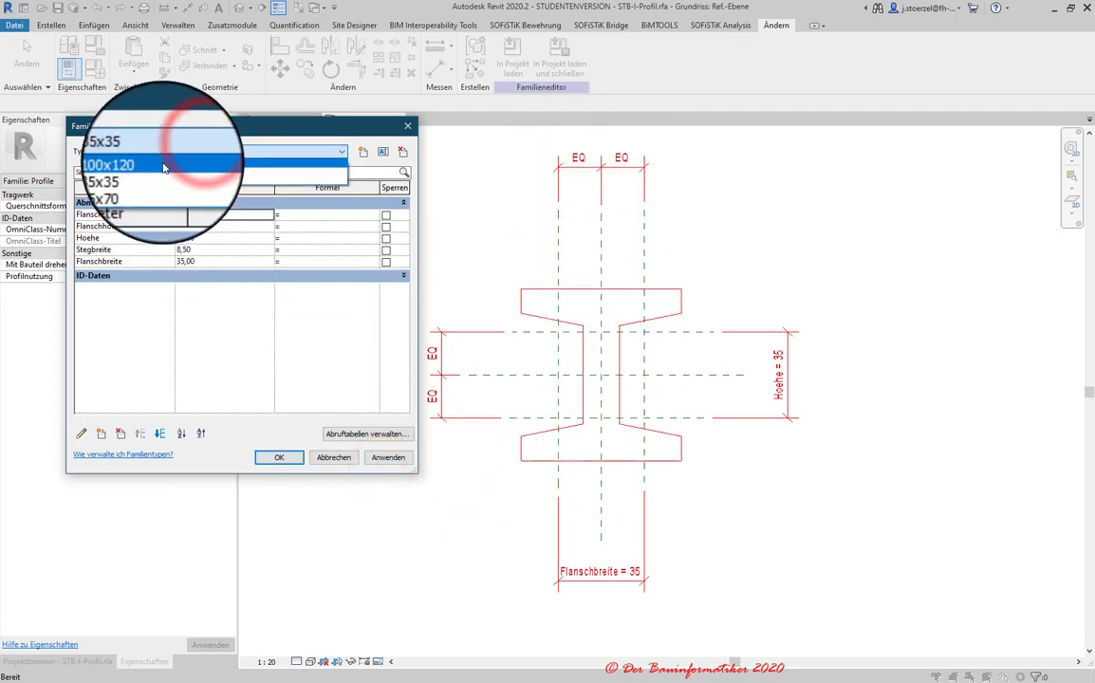
left_click(163, 168)
left_click(279, 457)
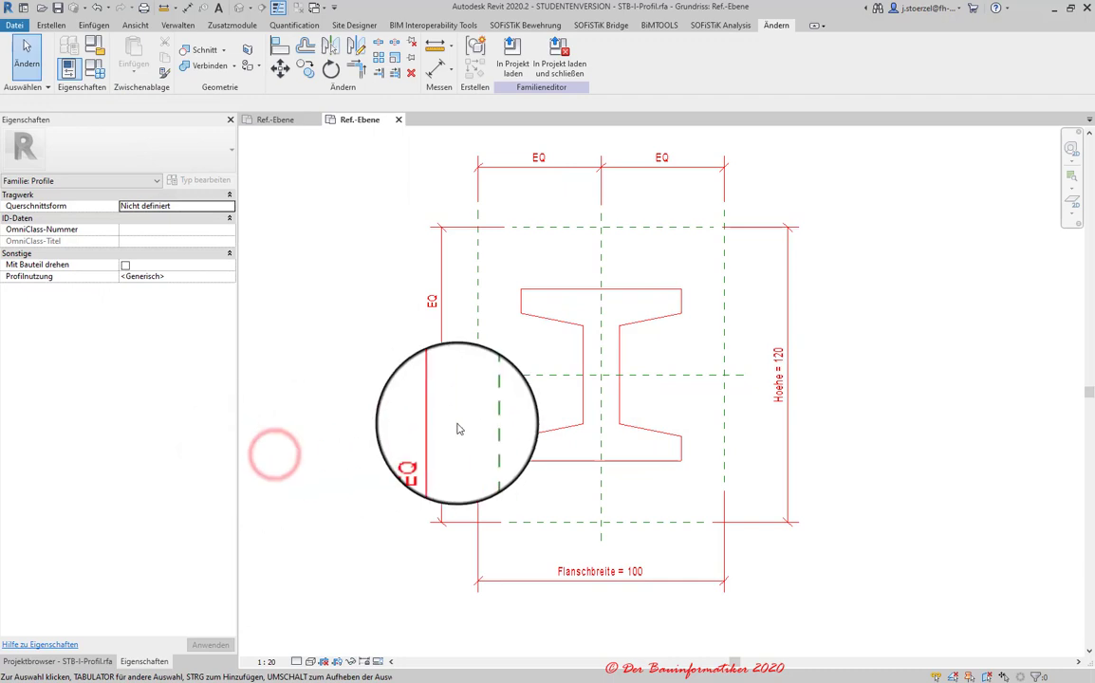
- Reopen and close the Family Types dialog, then recentre the profile in the view
left_click(99, 70)
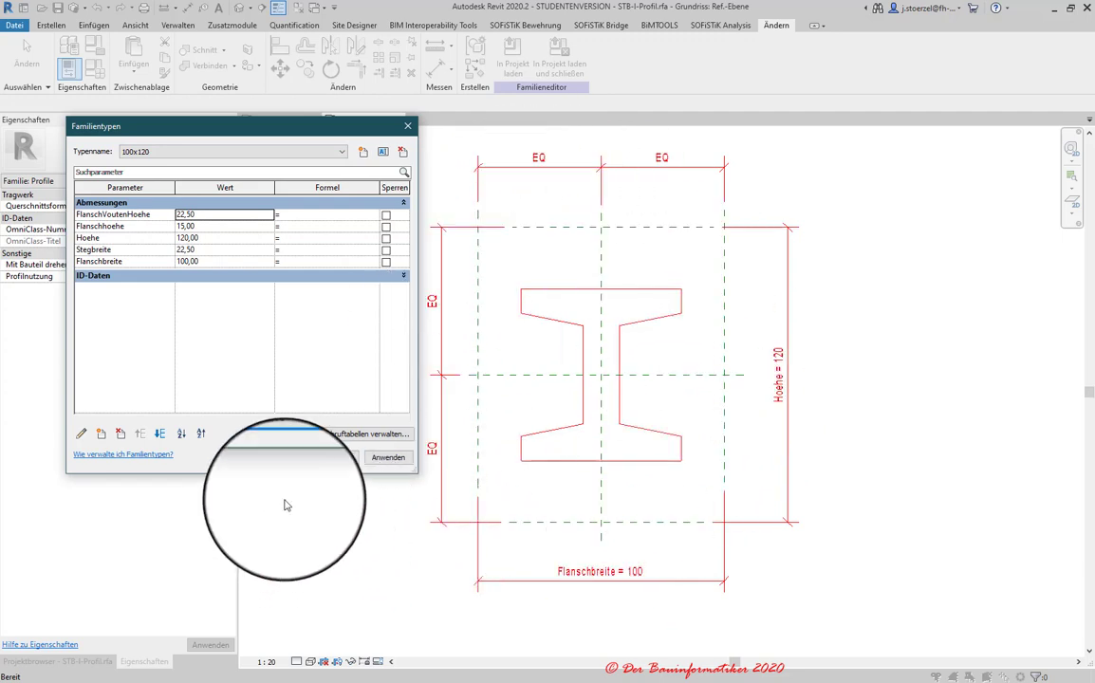
left_click(334, 459)
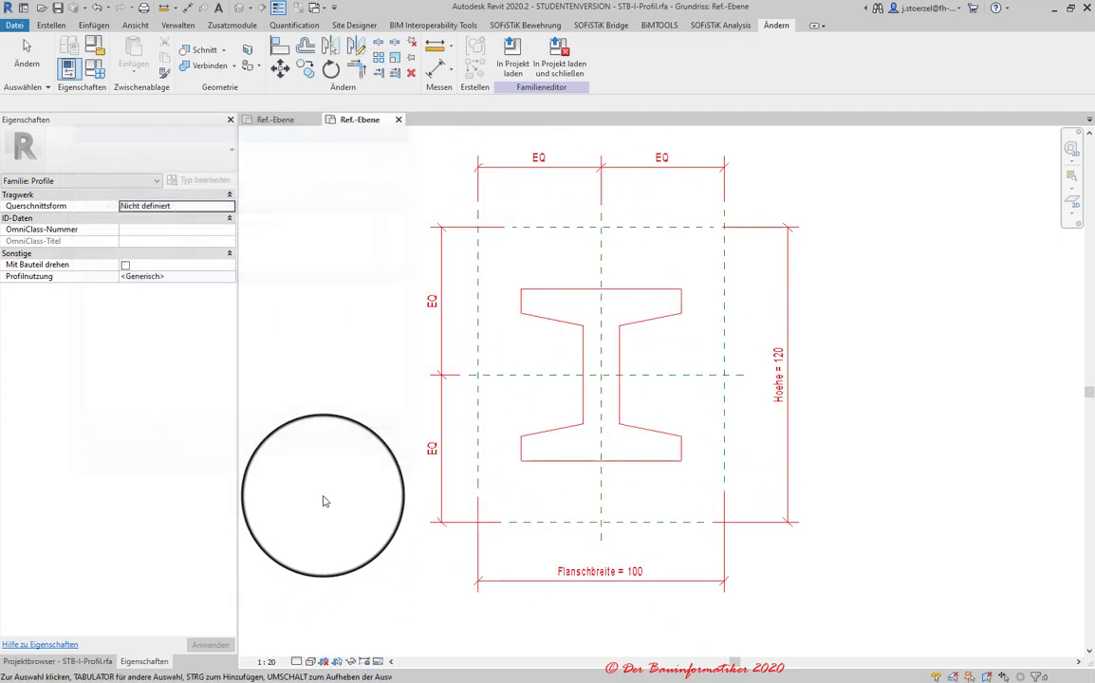
middle_click_drag(623, 319, 542, 397)
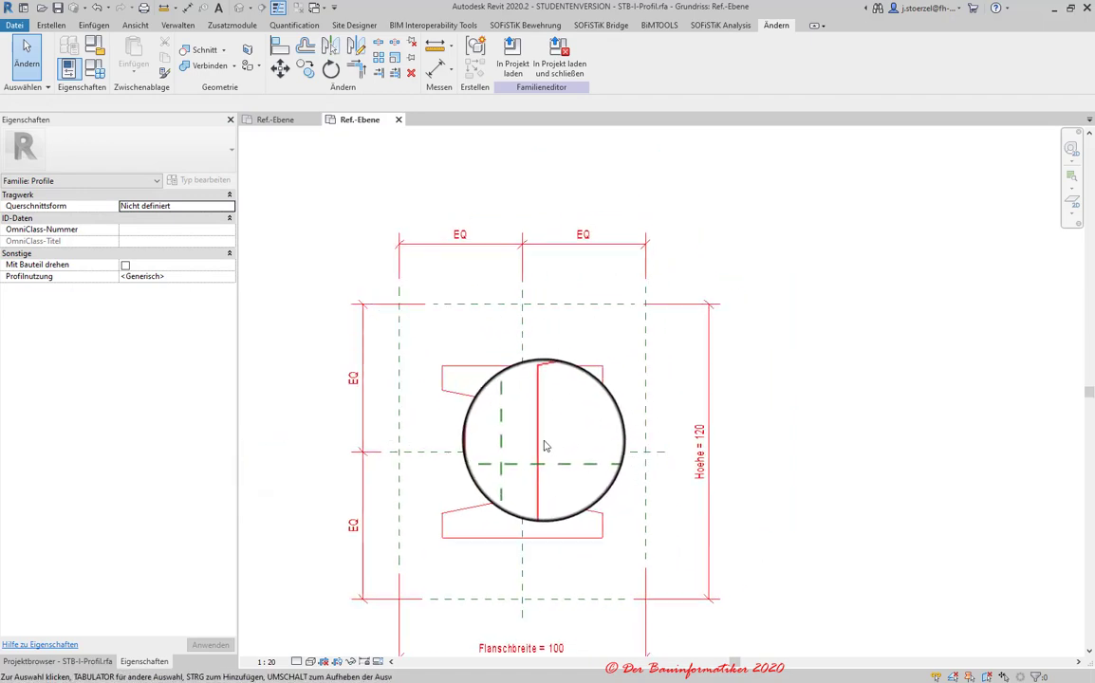
scroll(543, 399, "up", 2)
scroll(573, 403, "up", 1)
scroll(573, 403, "down", 1)
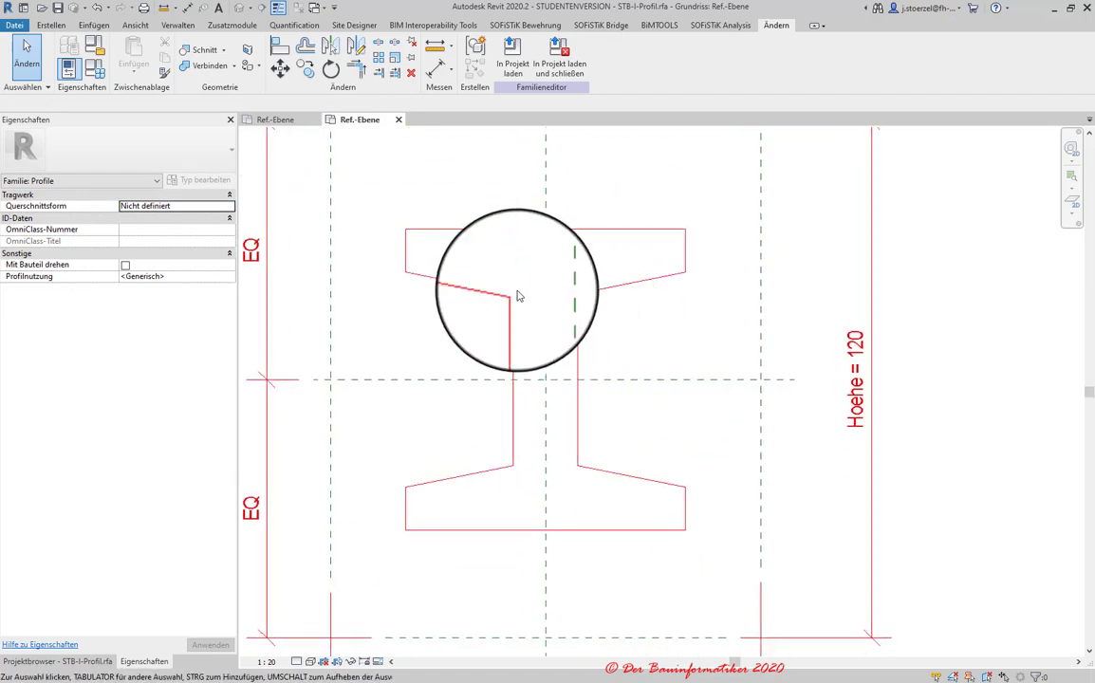
scroll(573, 387, "down", 1)
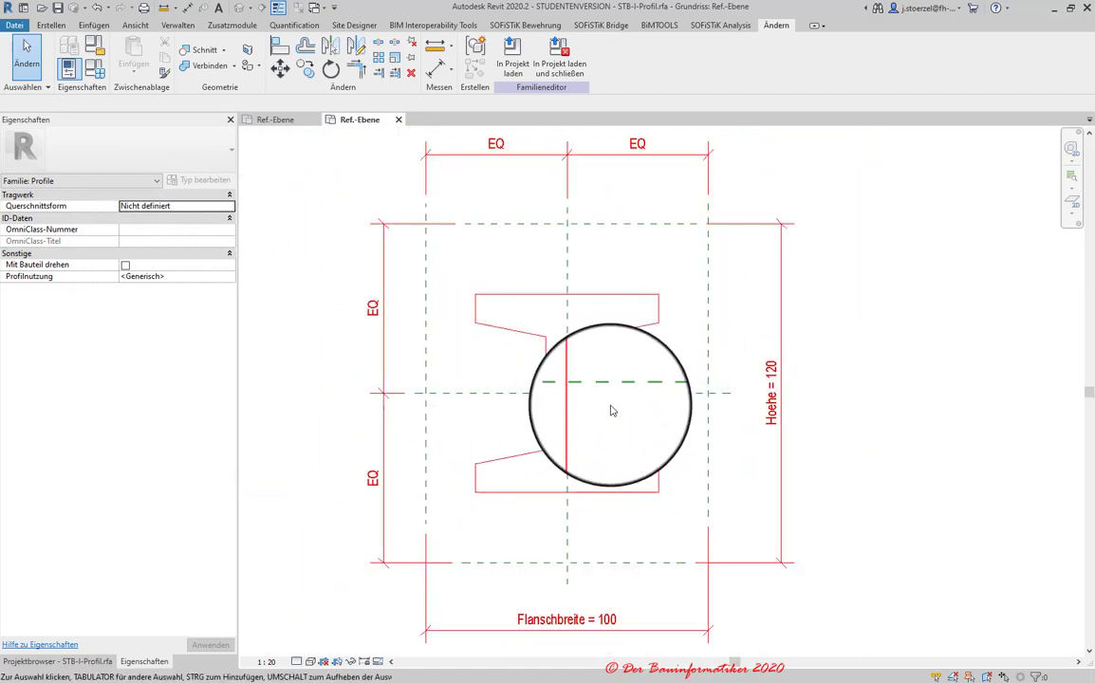
middle_click_drag(594, 374, 582, 395)
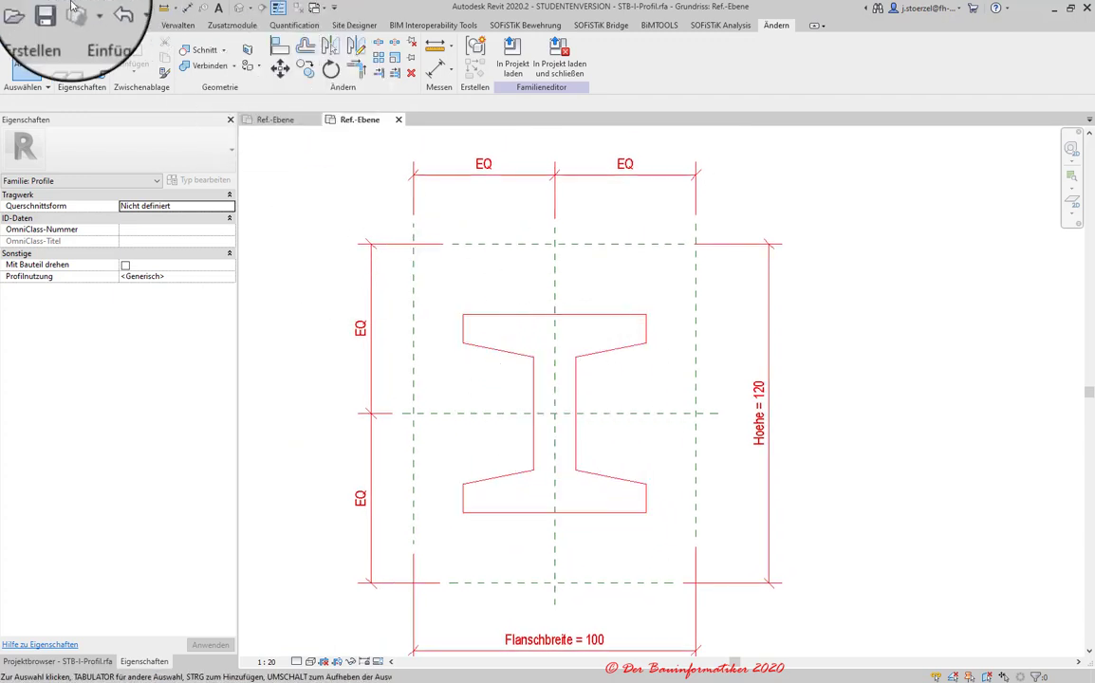
- Draw two vertical reference planes on either side of the web
left_click(52, 24)
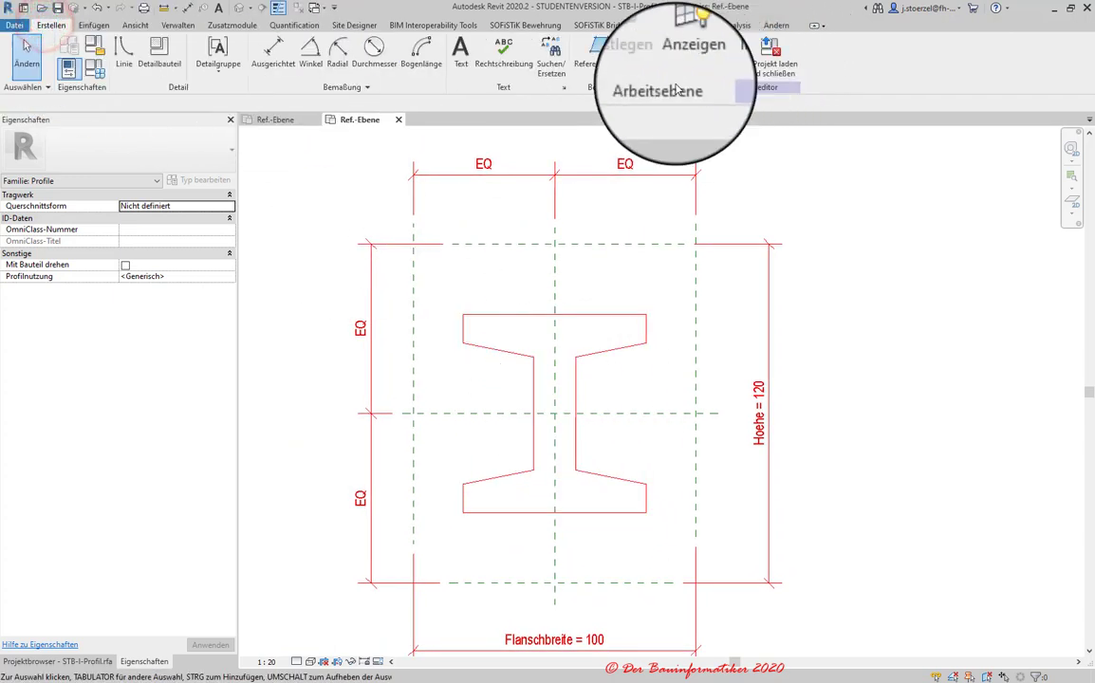
left_click(599, 55)
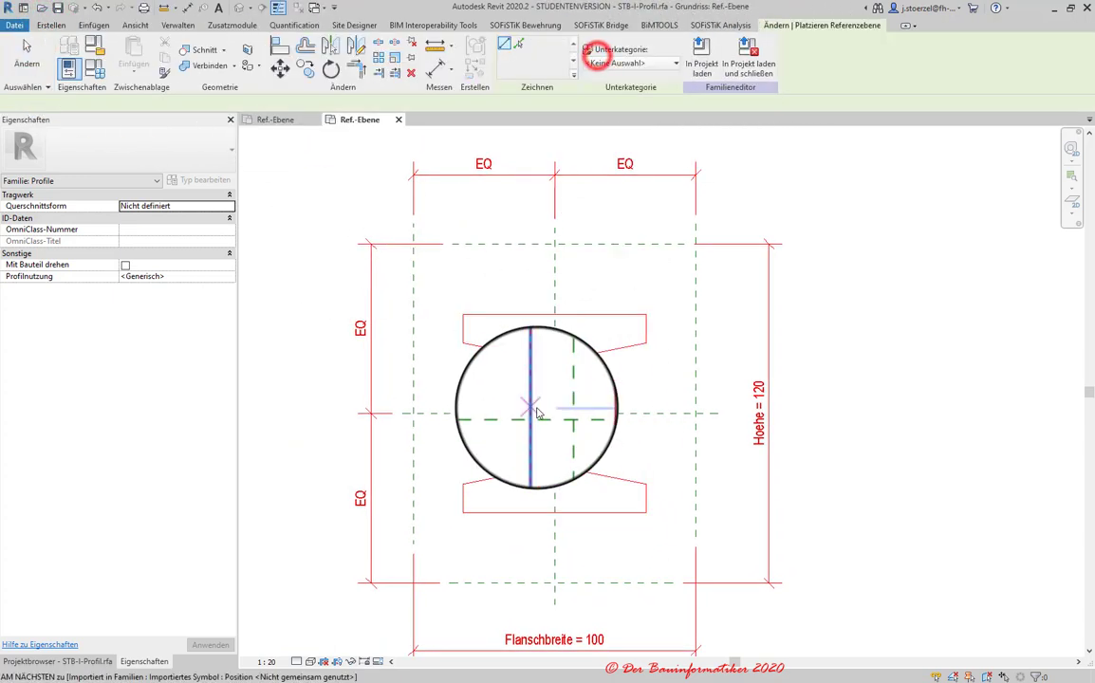
left_click(523, 612)
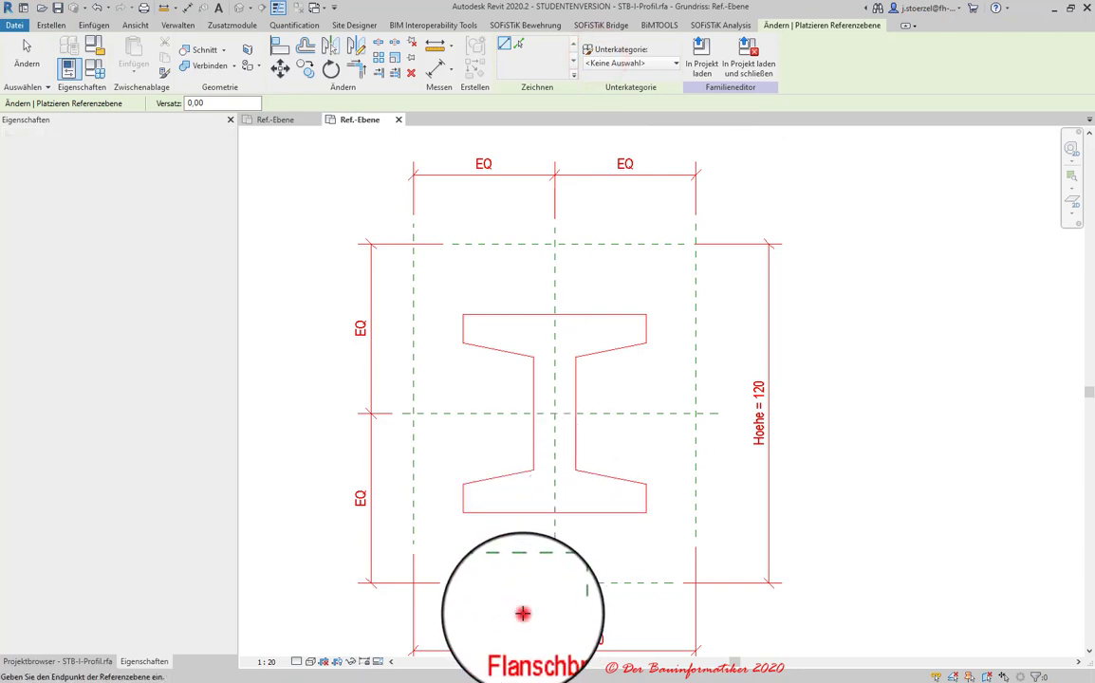
left_click(522, 216)
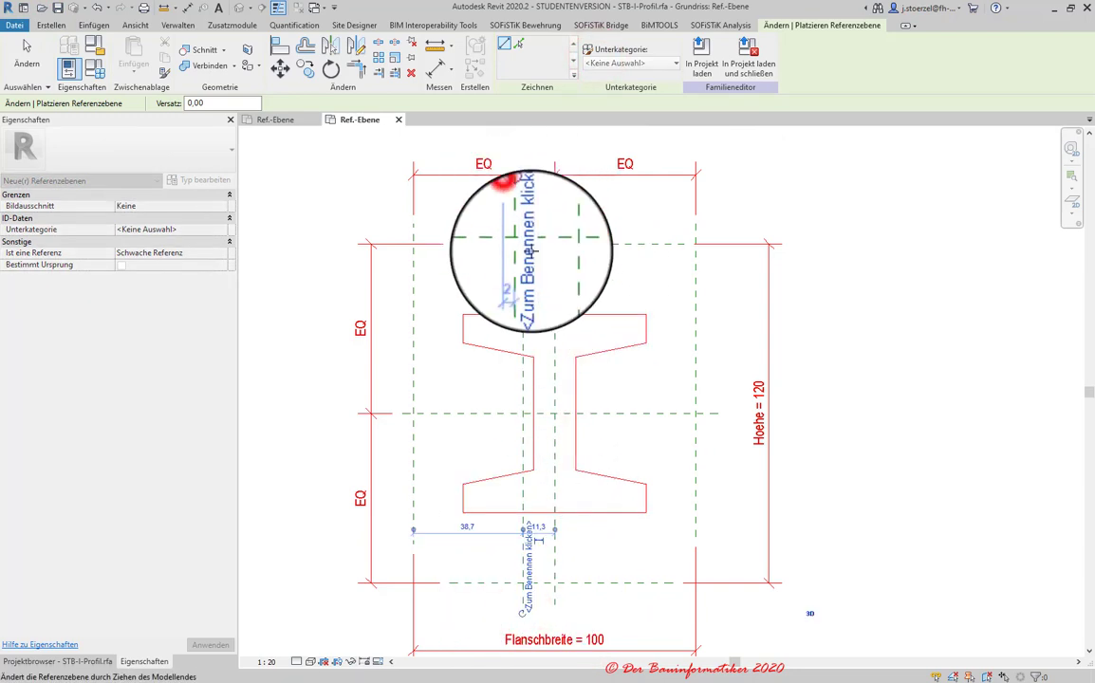
left_click(587, 613)
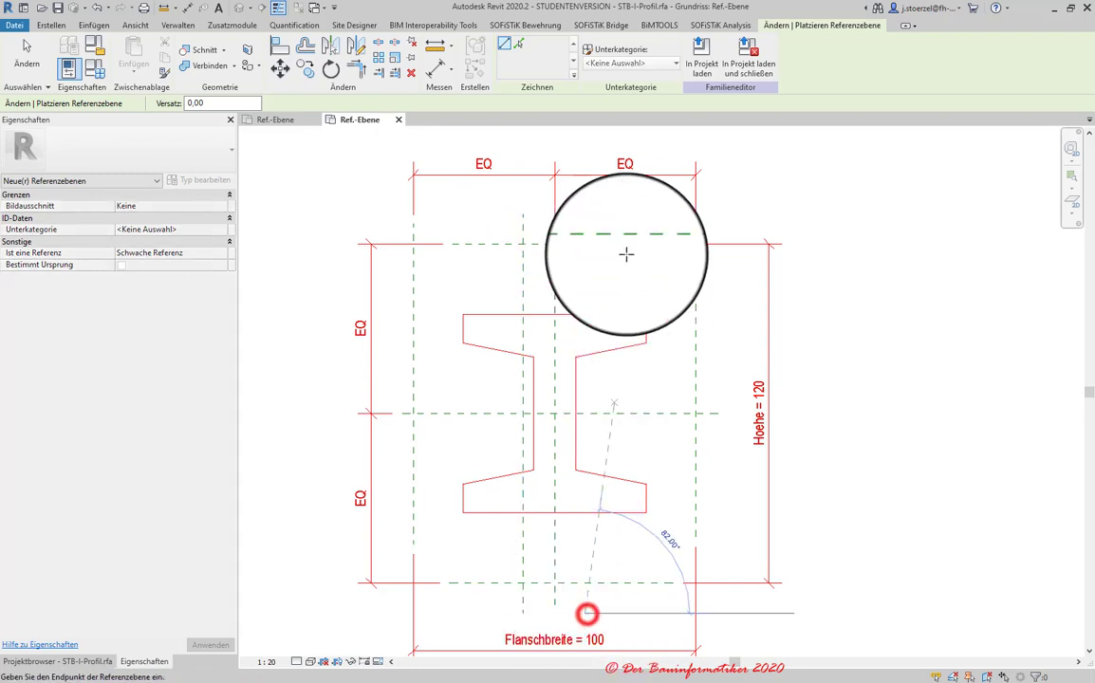
left_click(586, 211)
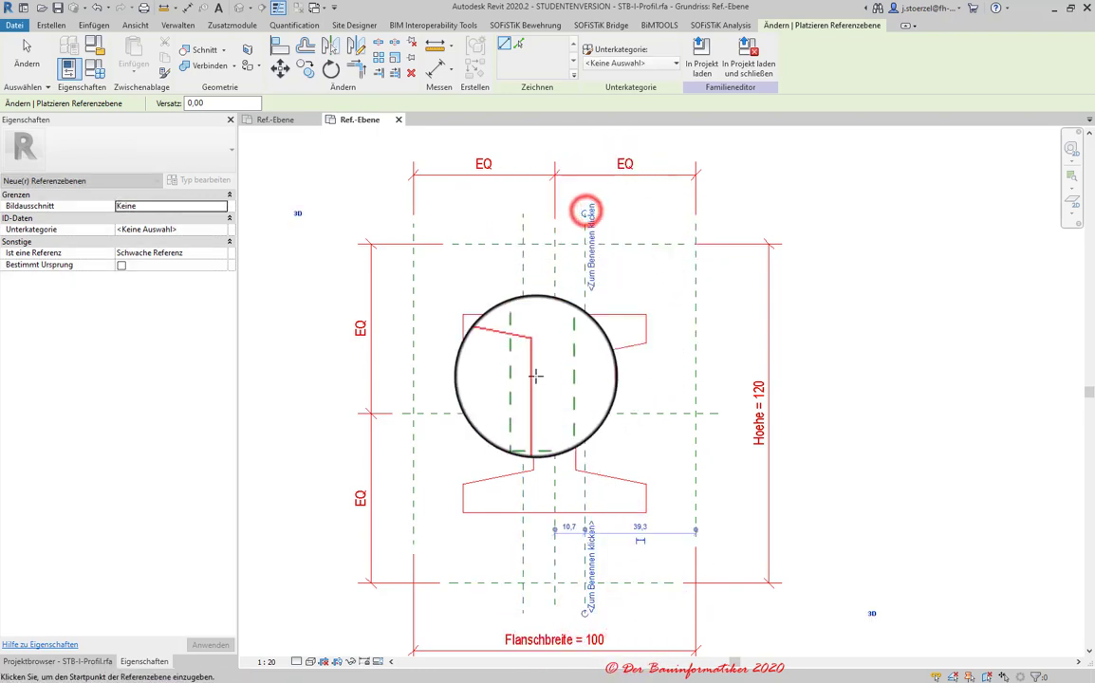
- Draw two horizontal reference planes, one under the top flange and one below the bottom flange
left_click(392, 337)
left_click(732, 336)
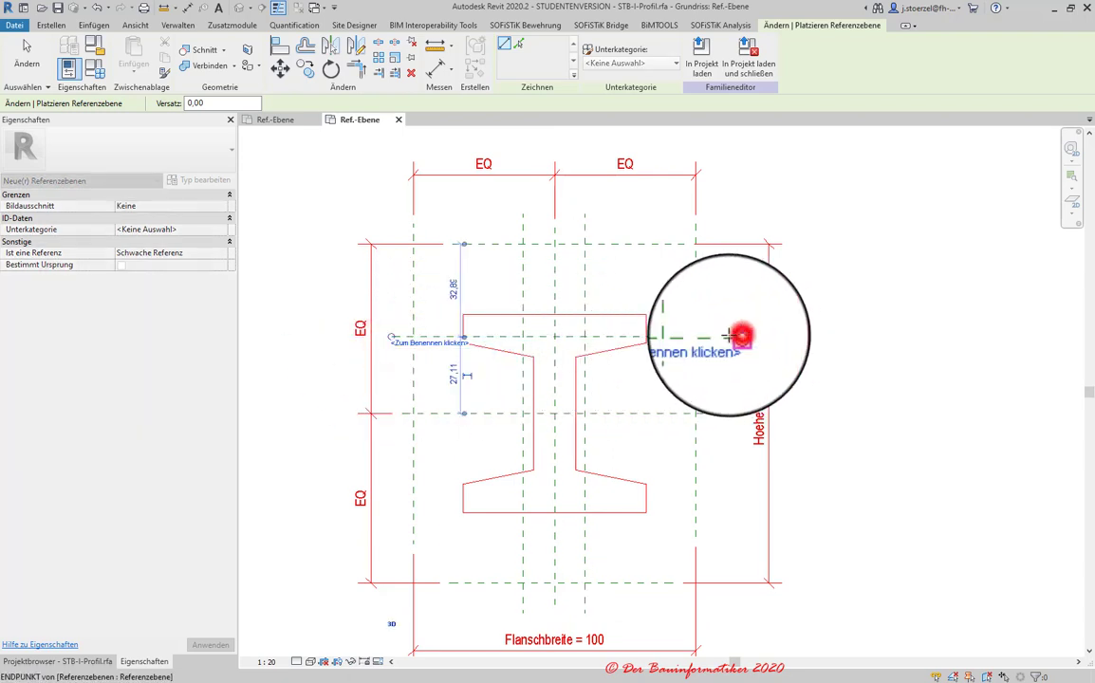
left_click(390, 550)
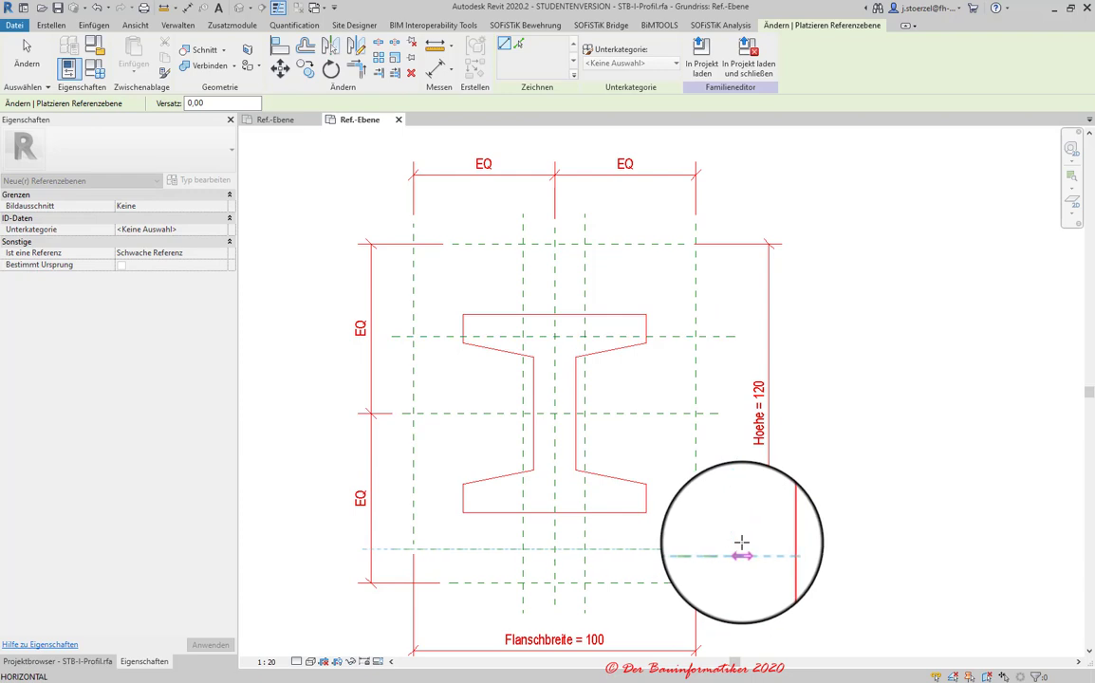
left_click(740, 549)
key("Escape")
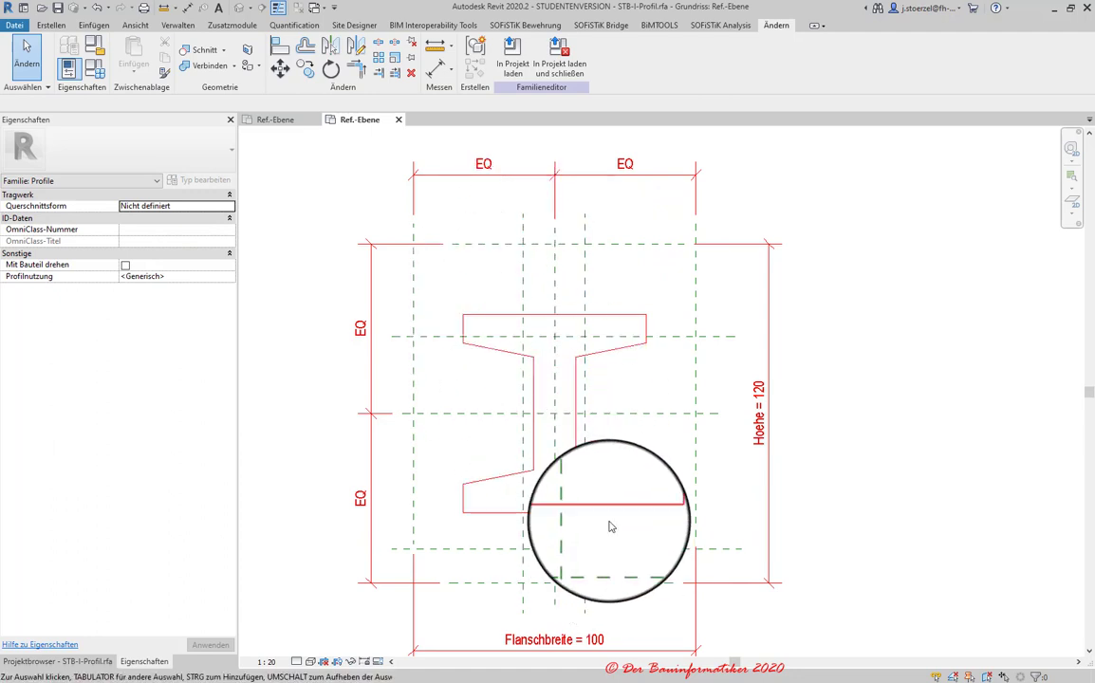
middle_click_drag(608, 527, 613, 554)
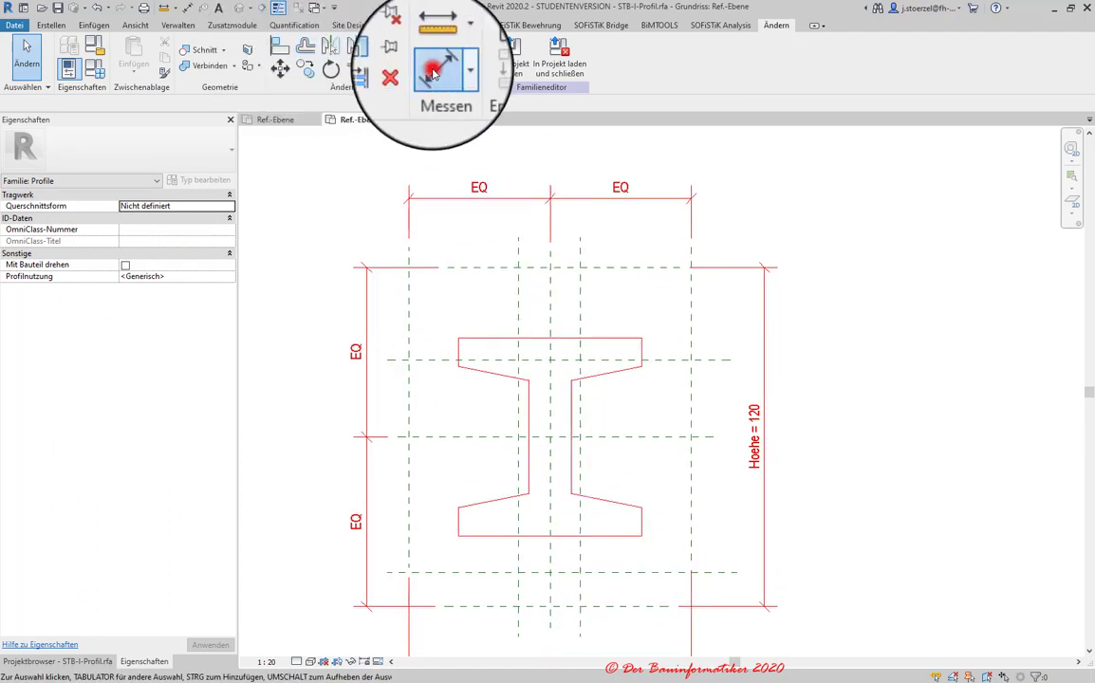
- Dimension a web plane to the centre plane and set it EQ to keep the web centred
left_click(437, 68)
left_click(501, 274)
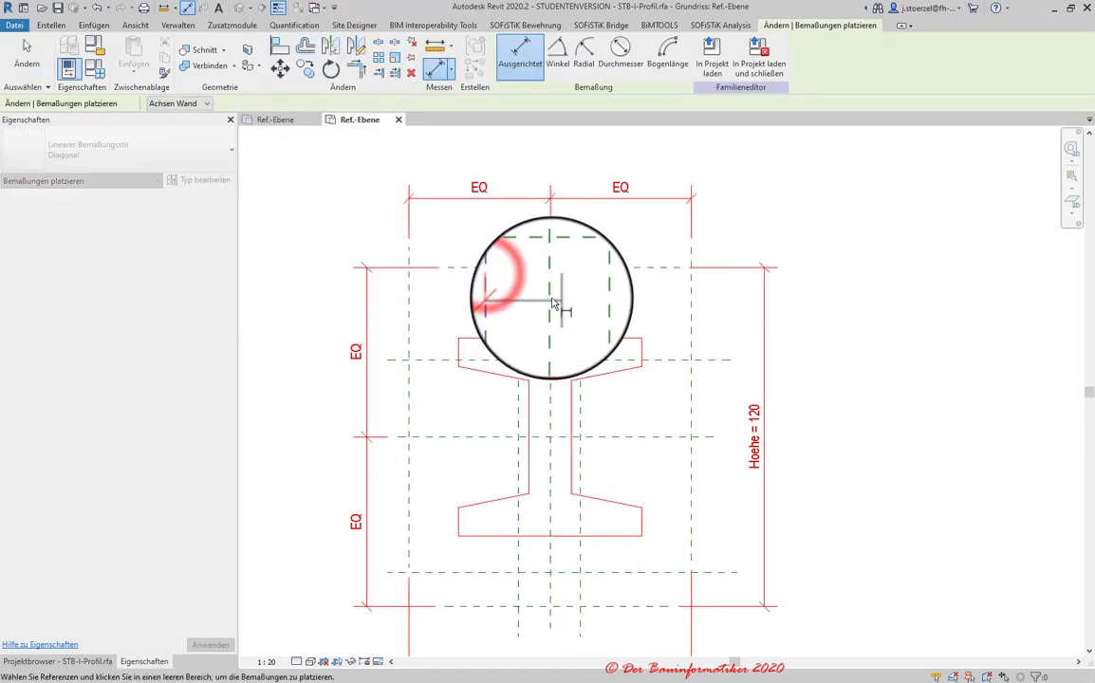
left_click(522, 275)
left_click(580, 303)
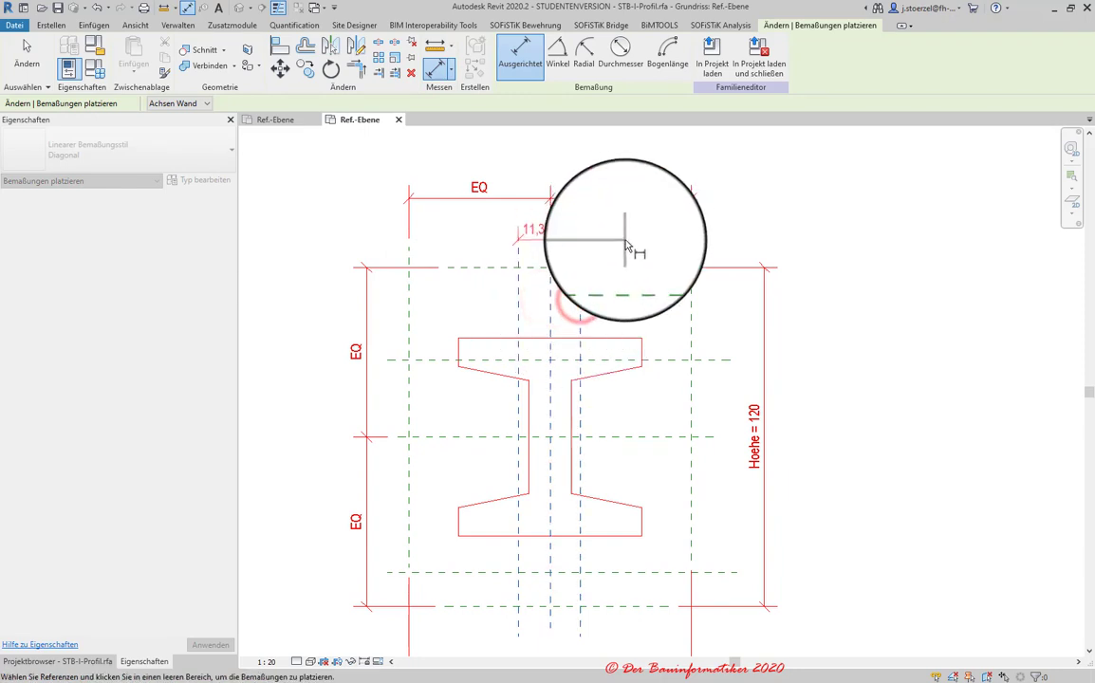
left_click(623, 238)
- Dimension the web width between both web planes and label it Stegbreite = 22,5
scroll(607, 332, "down", 3)
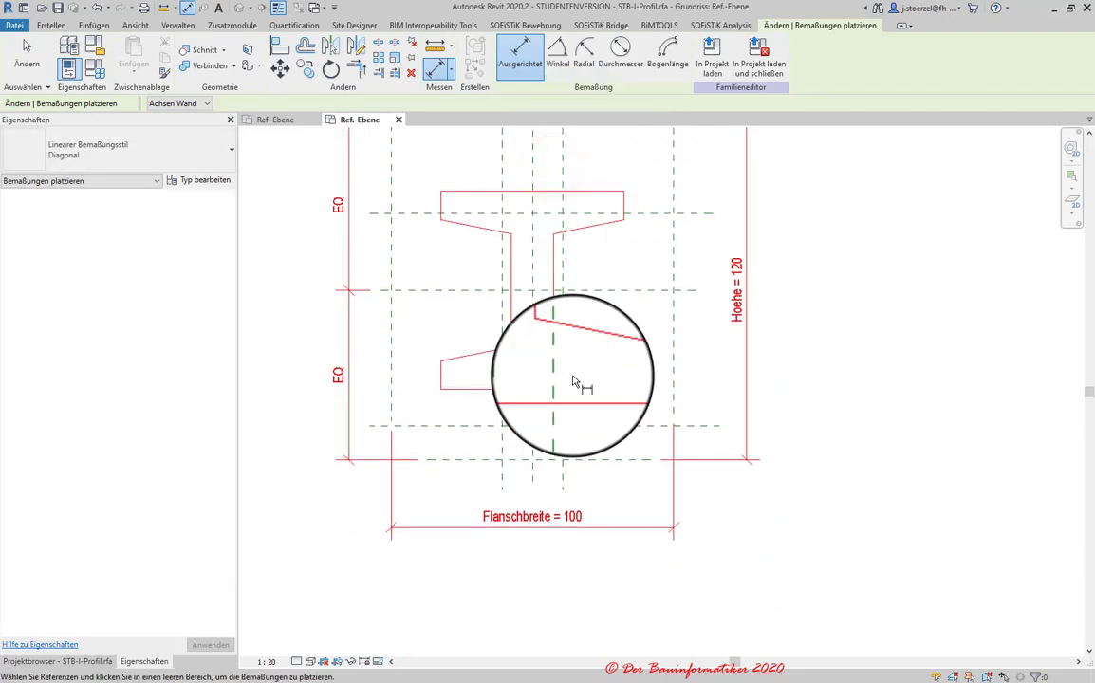
left_click(503, 473)
left_click(533, 479)
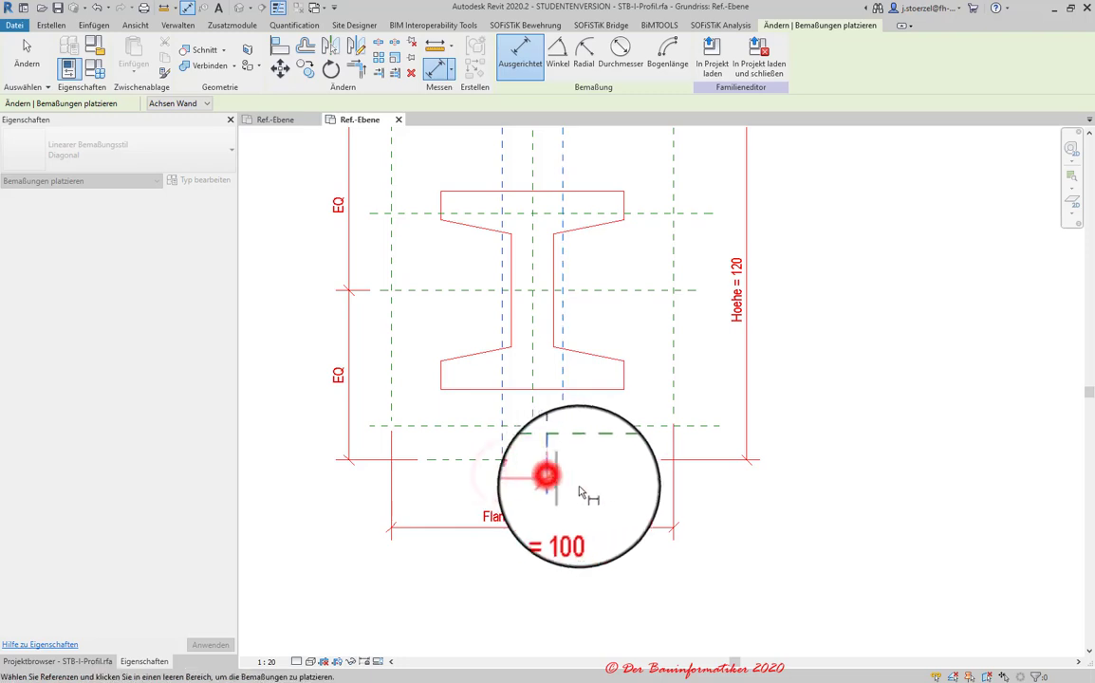
left_click(609, 493)
key("Escape")
left_click(550, 497)
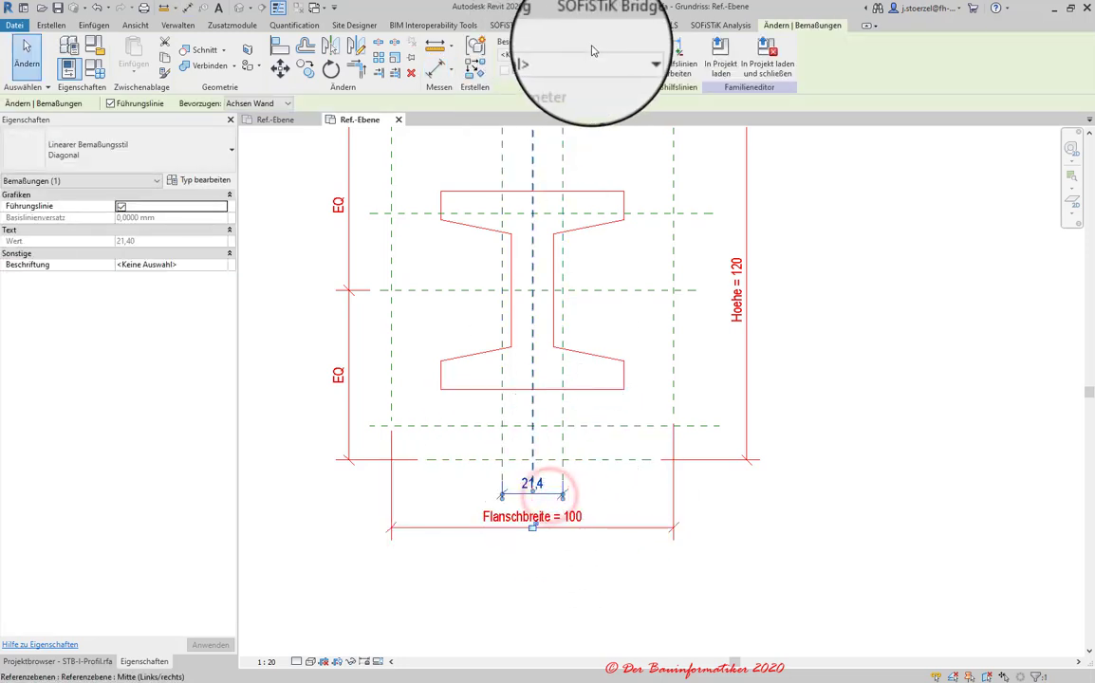
left_click(622, 56)
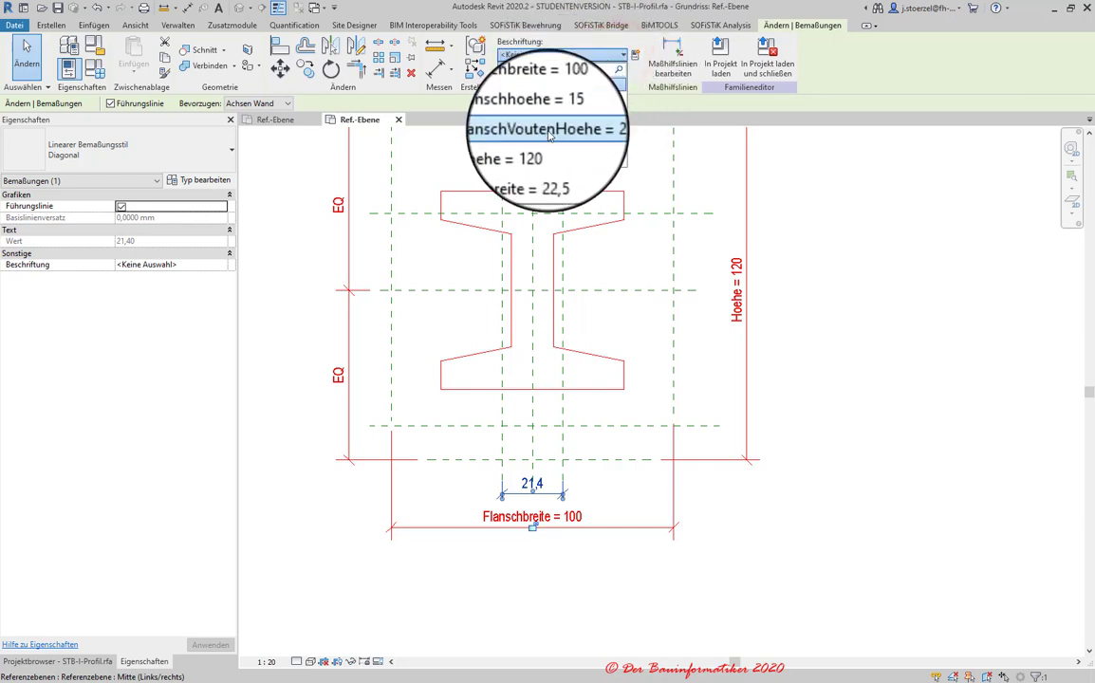
left_click(532, 160)
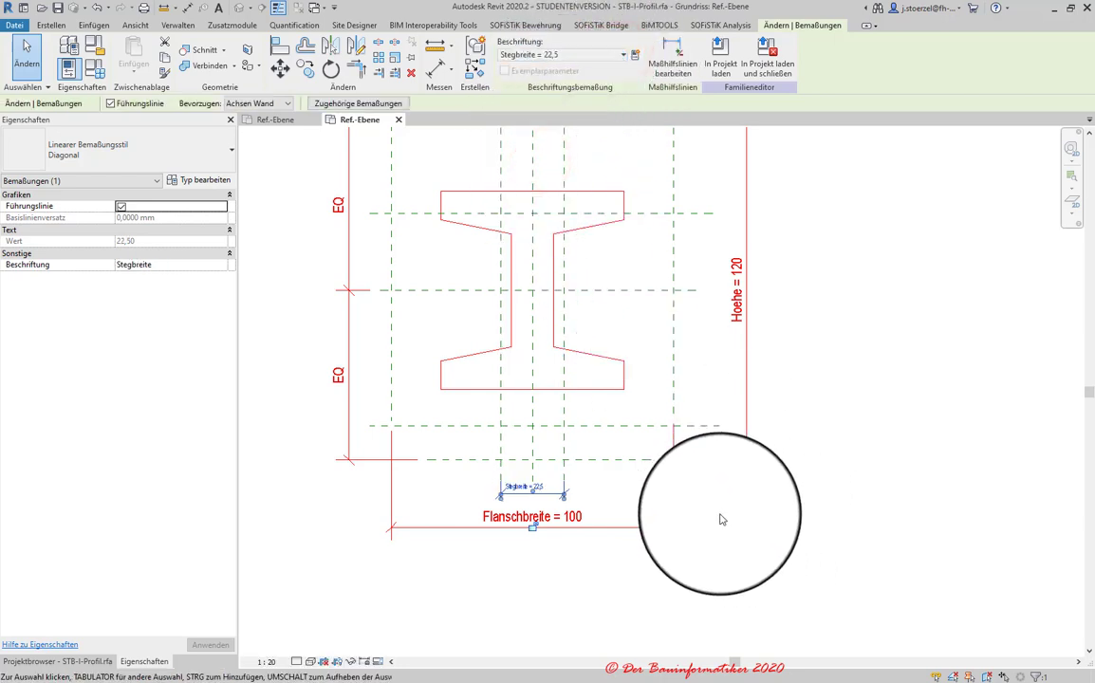
left_click(730, 501)
middle_click_drag(616, 326, 630, 465)
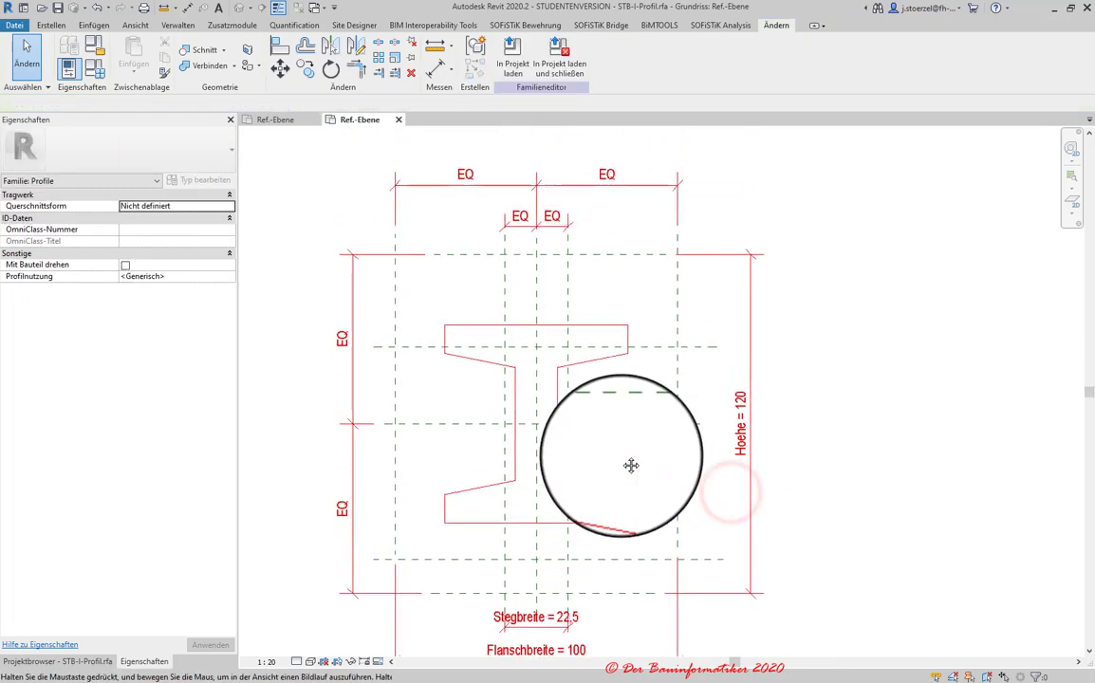
scroll(636, 330, "up", 3)
- Dimension from the top plane to the upper flange plane, placed right of the profile
scroll(664, 294, "down", 3)
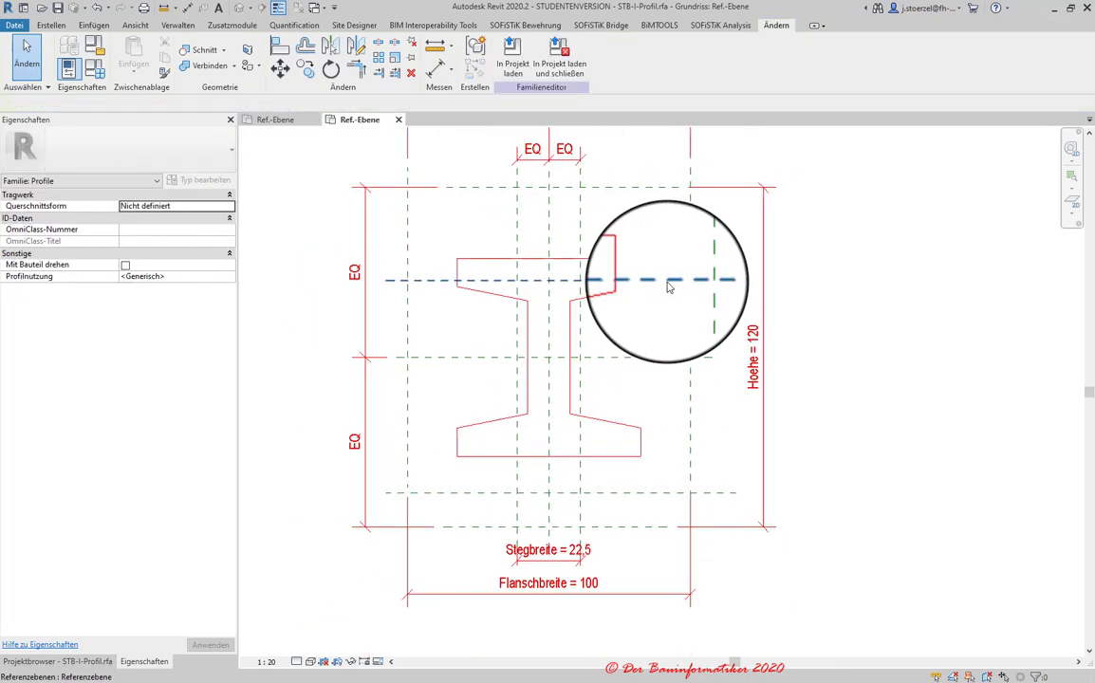
scroll(668, 284, "down", 1)
left_click(437, 68)
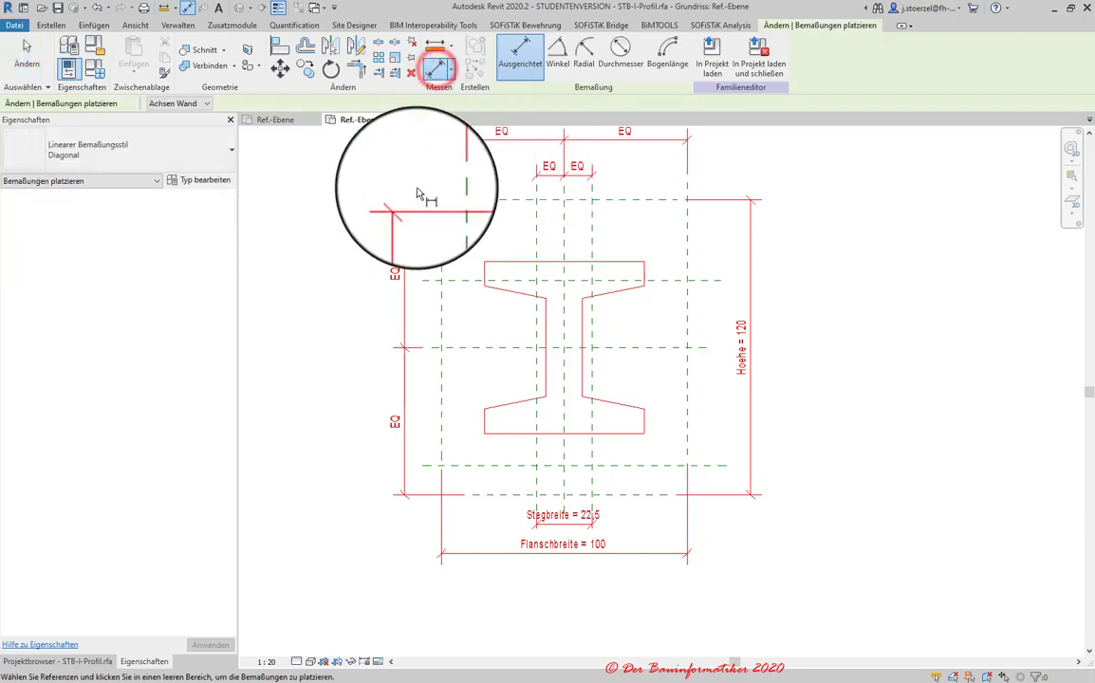
left_click(502, 199)
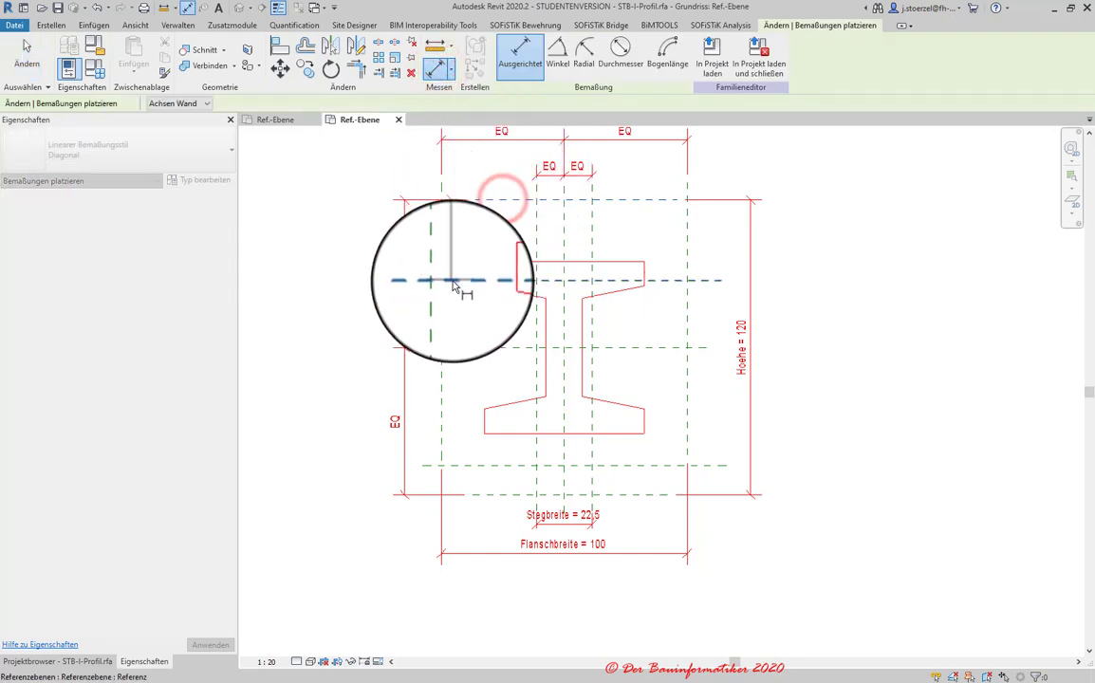
left_click(452, 282)
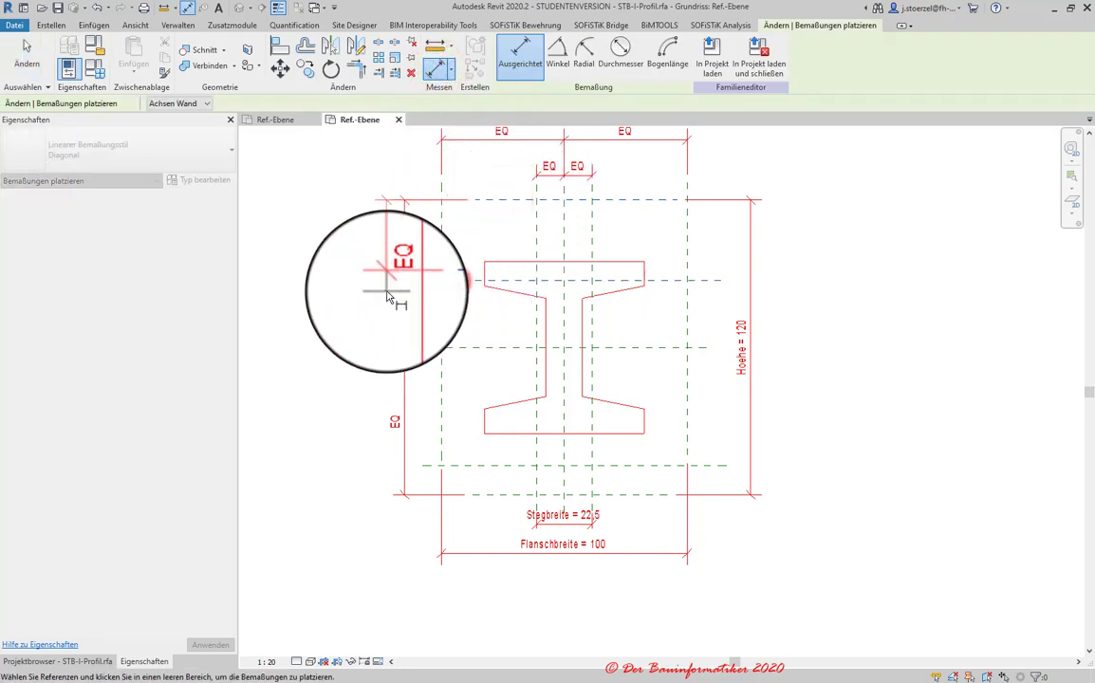
left_click(786, 312)
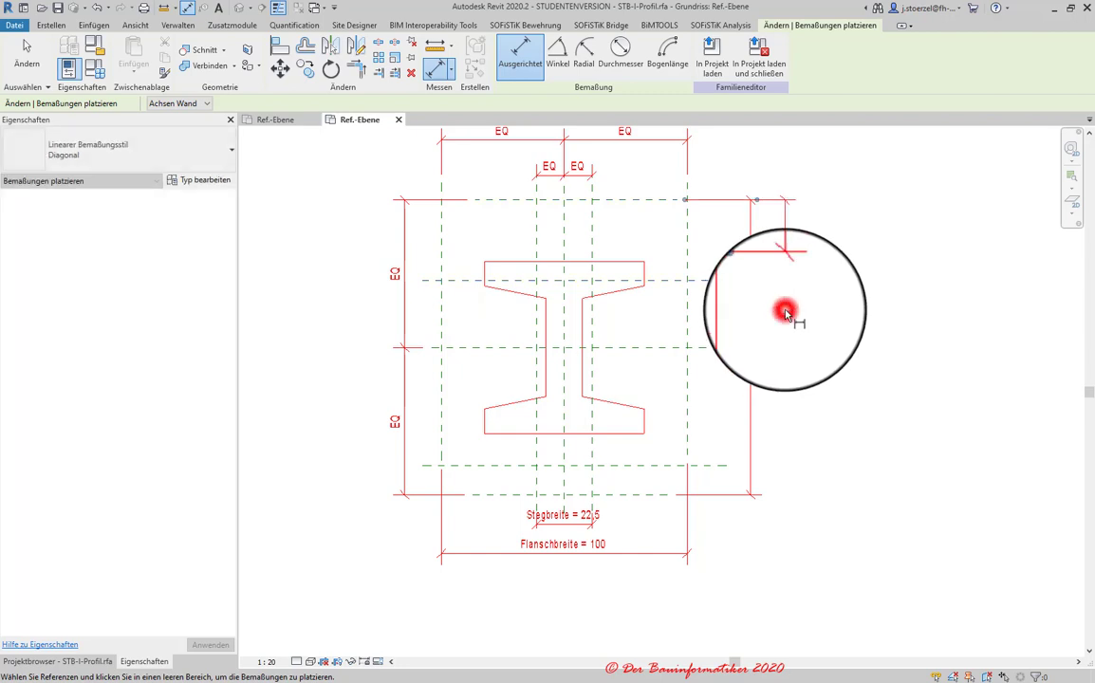
- Reposition the Hoehe dimension and label the new 32.9 dimension Flanschhoehe = 15
left_click_drag(753, 294, 804, 267)
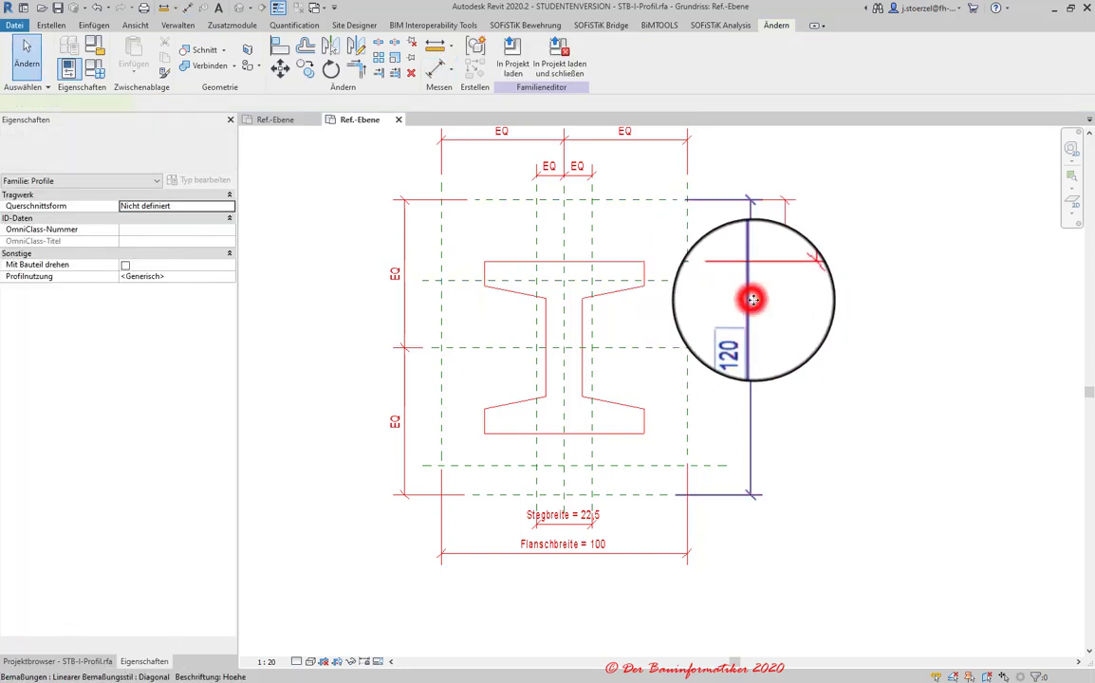
left_click(765, 211)
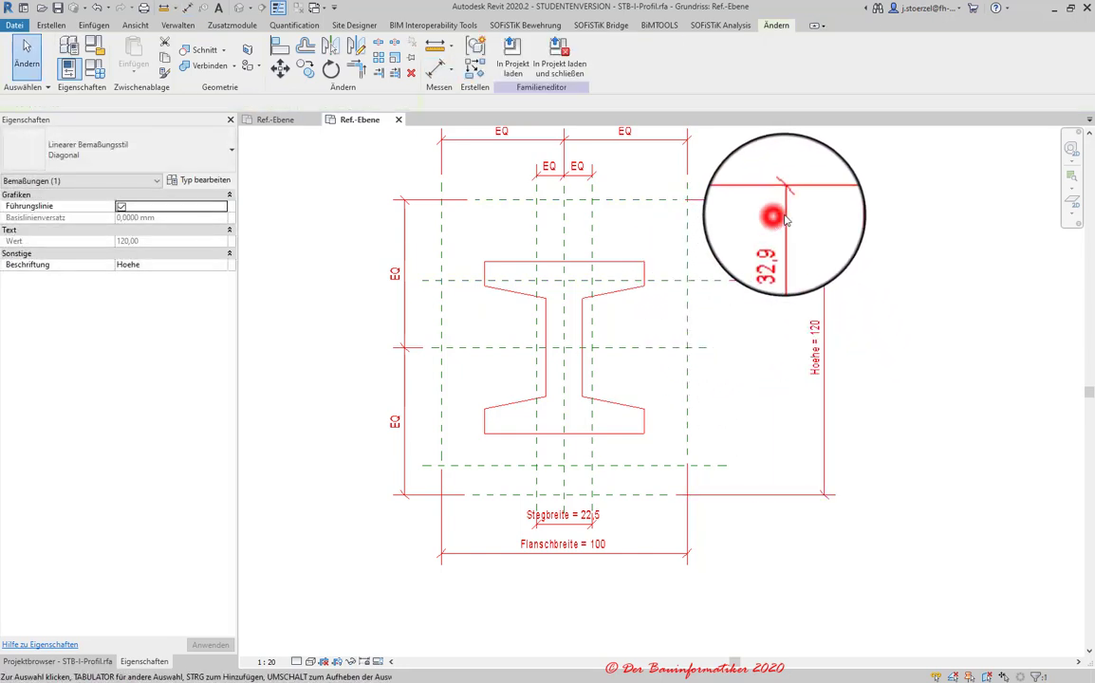
left_click(782, 217)
left_click(814, 214)
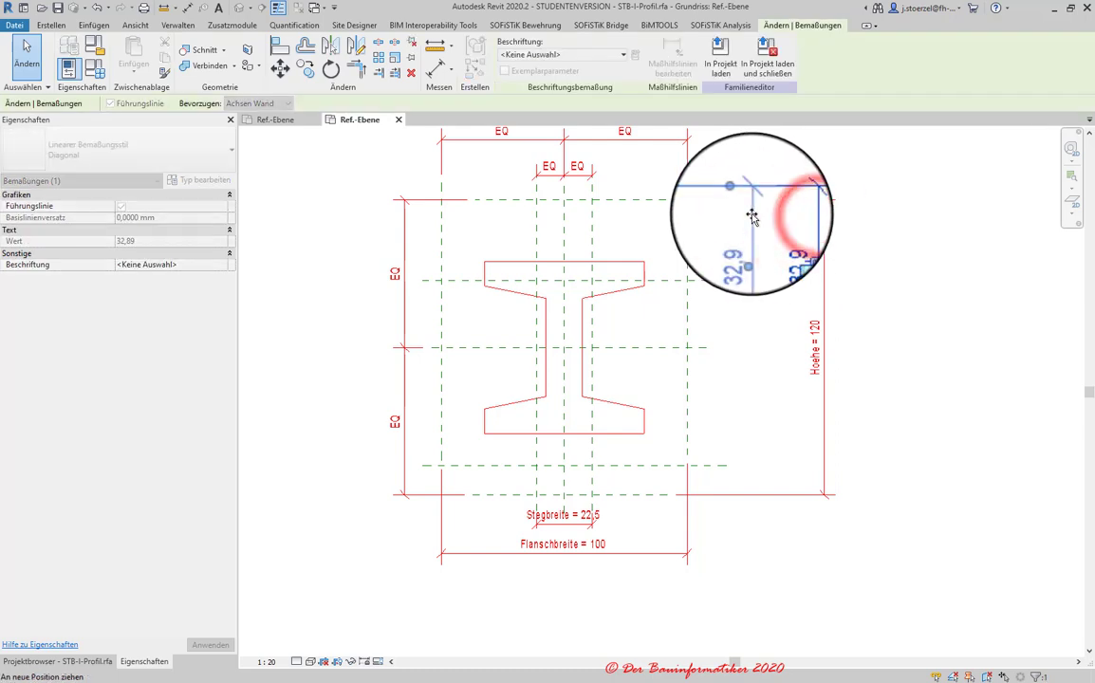
left_click(822, 241)
left_click_drag(821, 241, 761, 230)
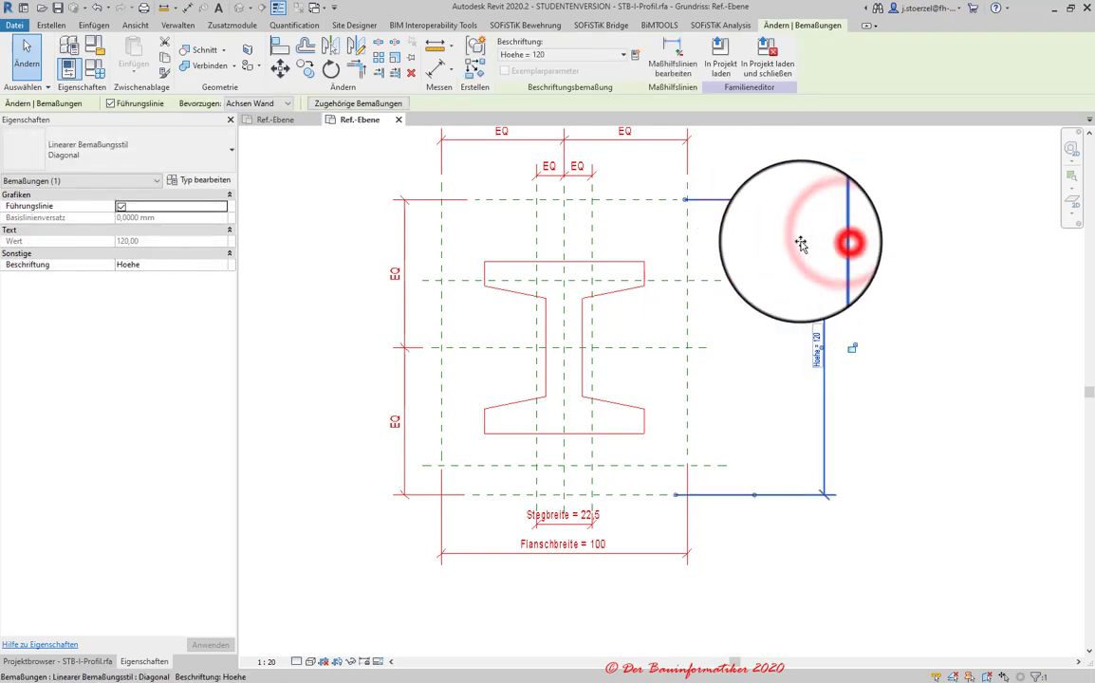
left_click(757, 227)
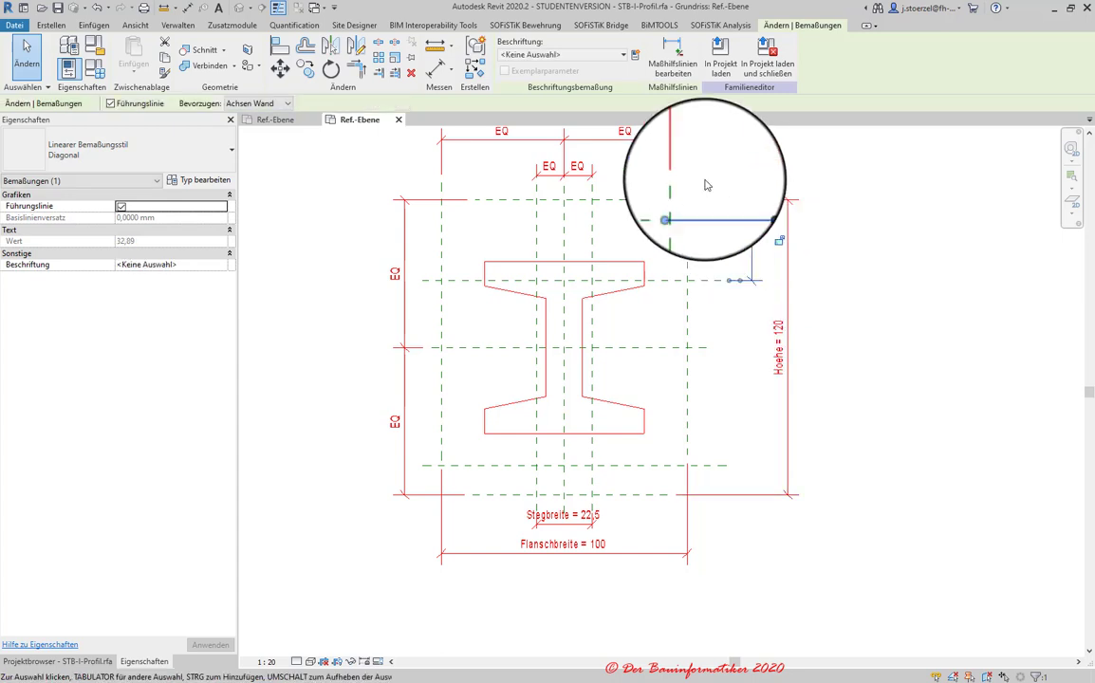
left_click(625, 58)
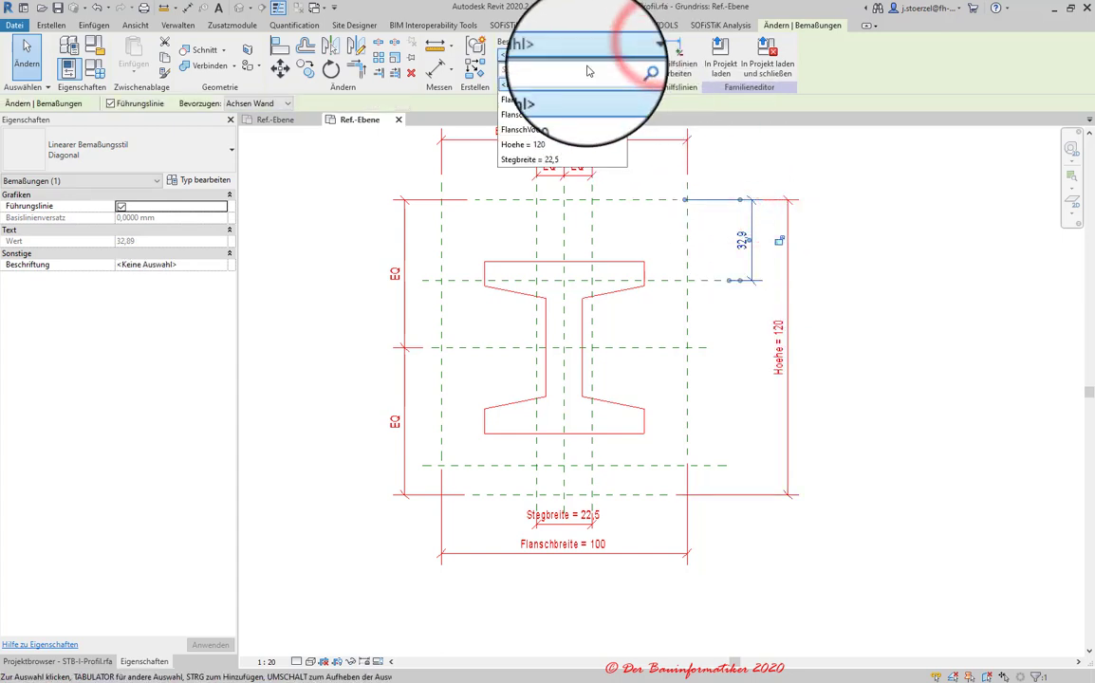
left_click(558, 107)
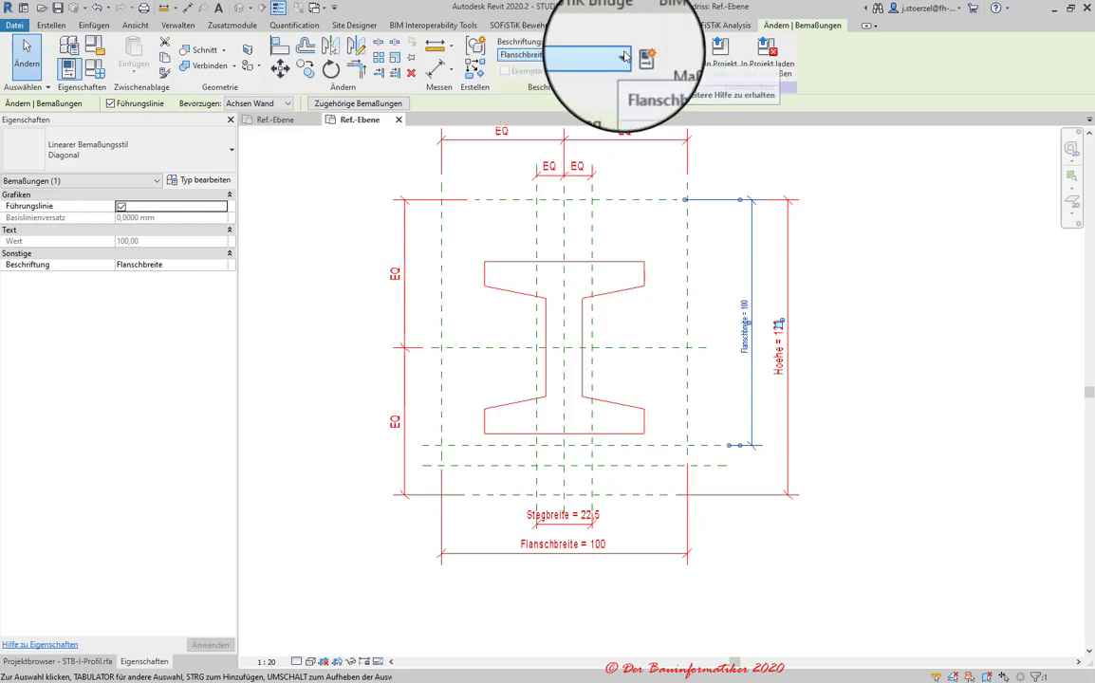
left_click(624, 58)
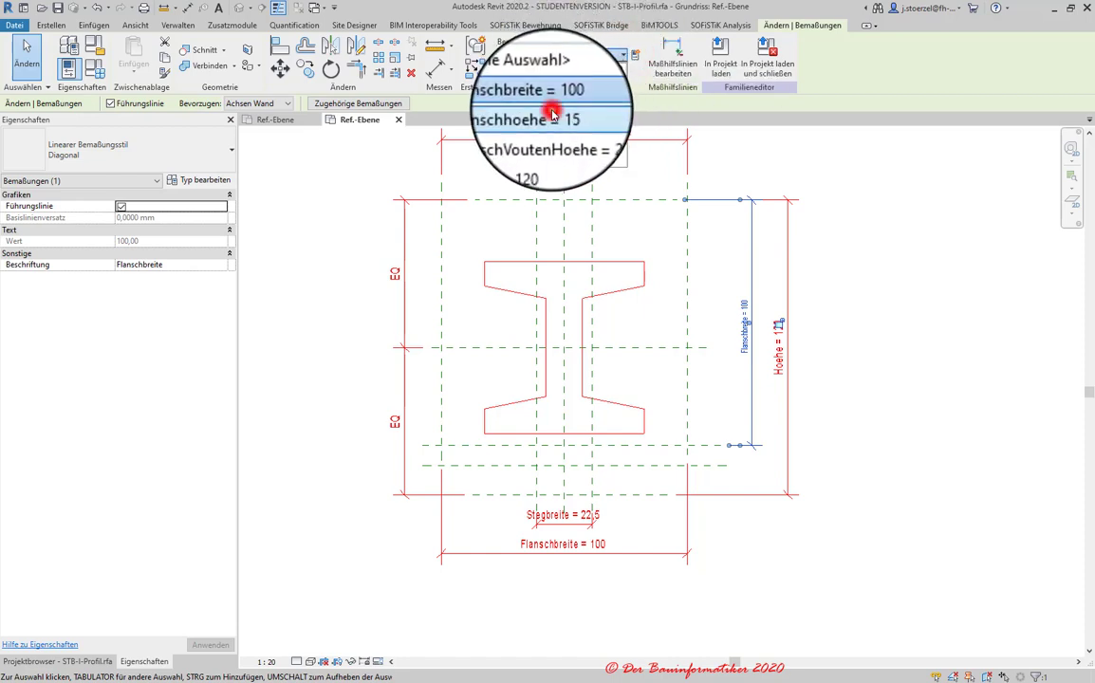
left_click(550, 110)
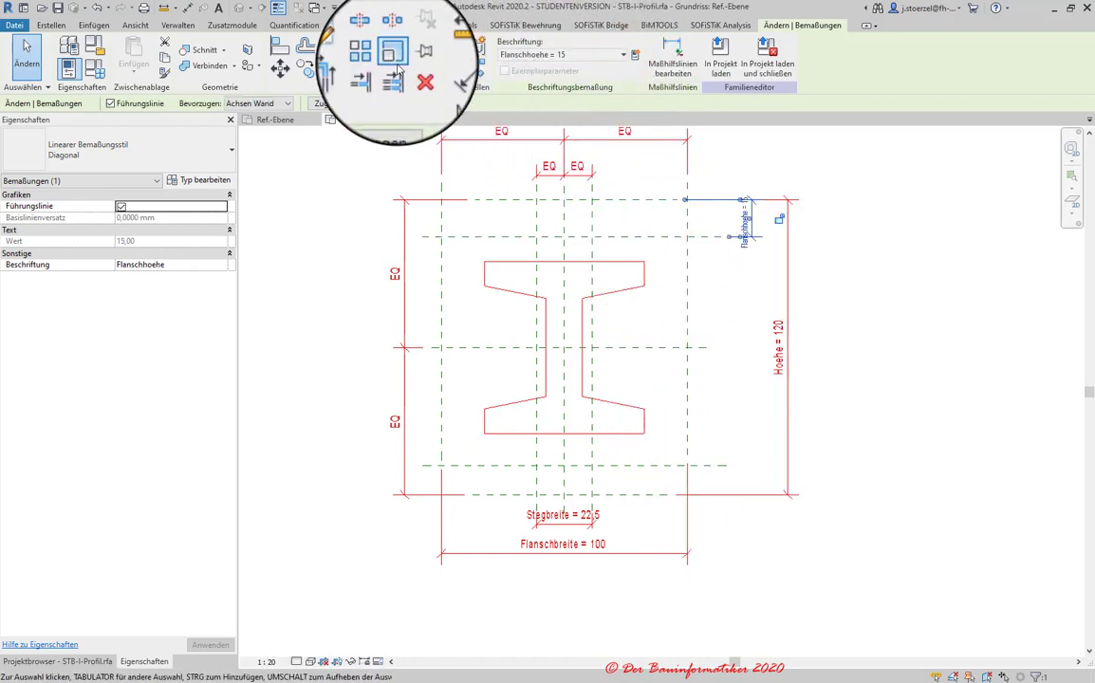
- Dimension the bottom plane to the lower flange plane and label it Flanschhoehe (15)
left_click(437, 69)
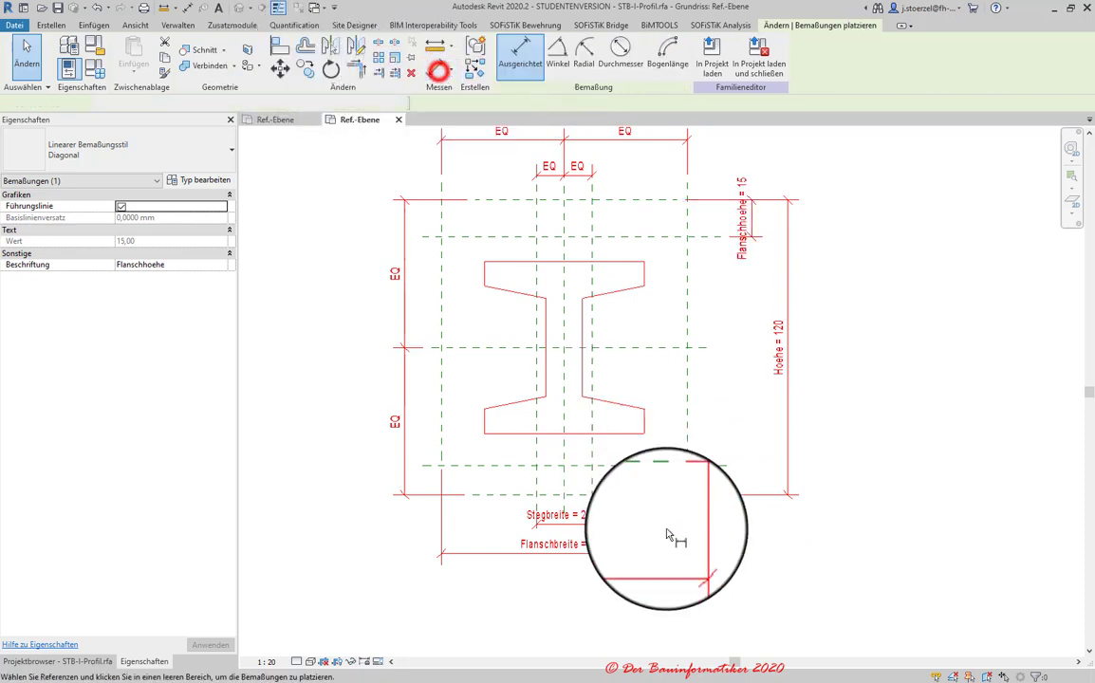
left_click(636, 494)
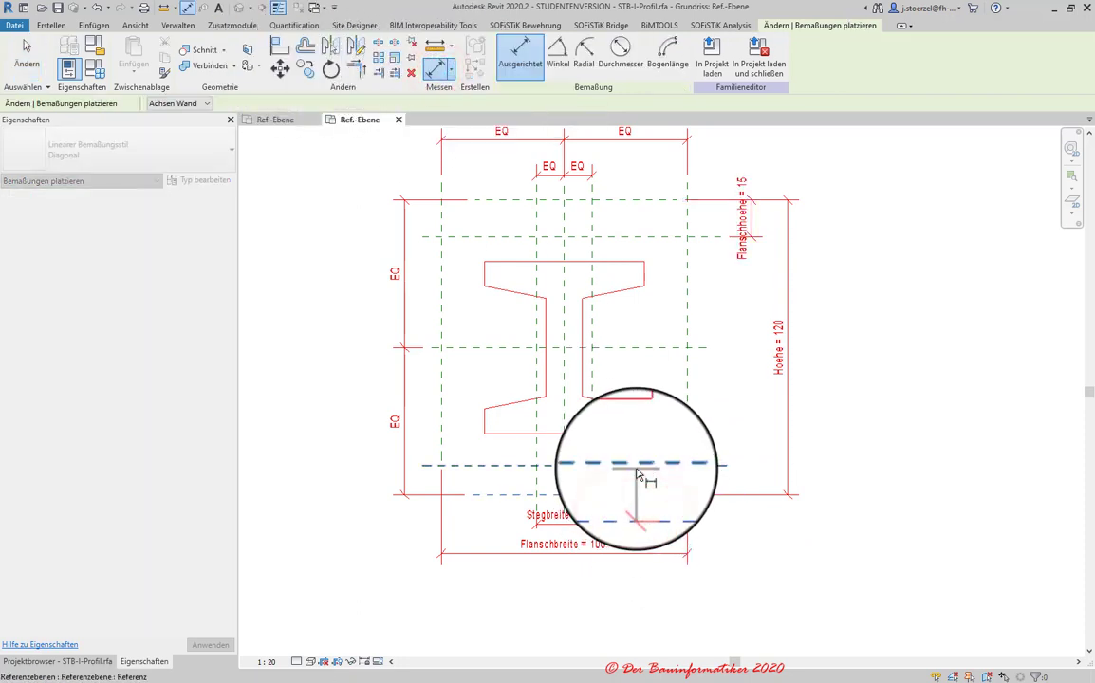
left_click(636, 465)
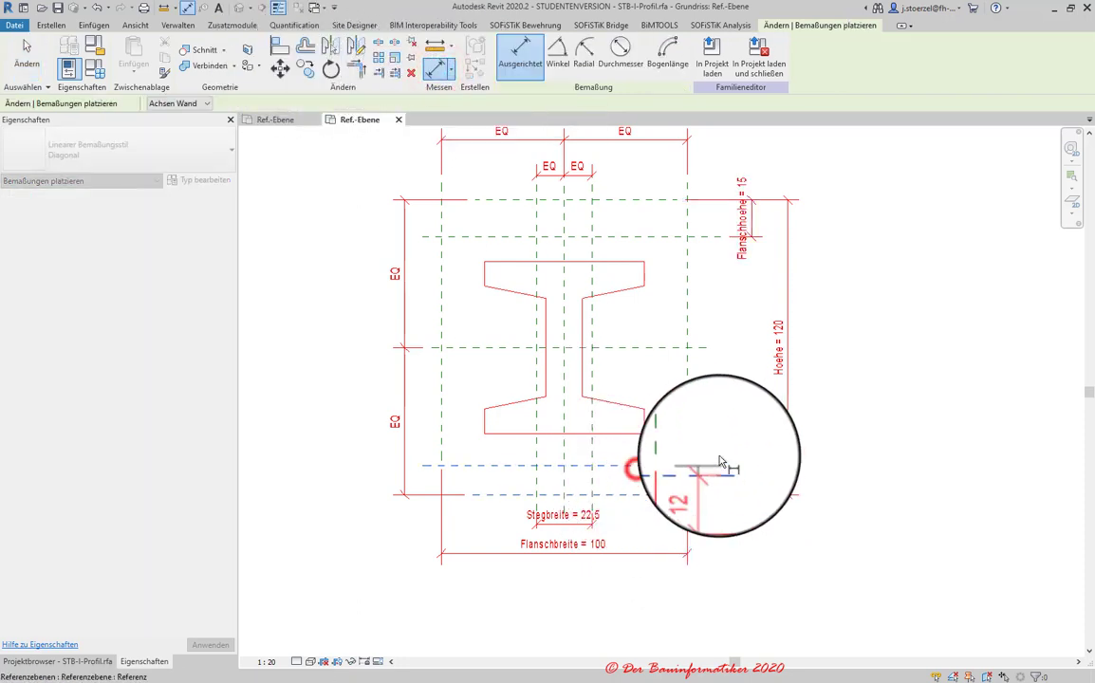
left_click(751, 418)
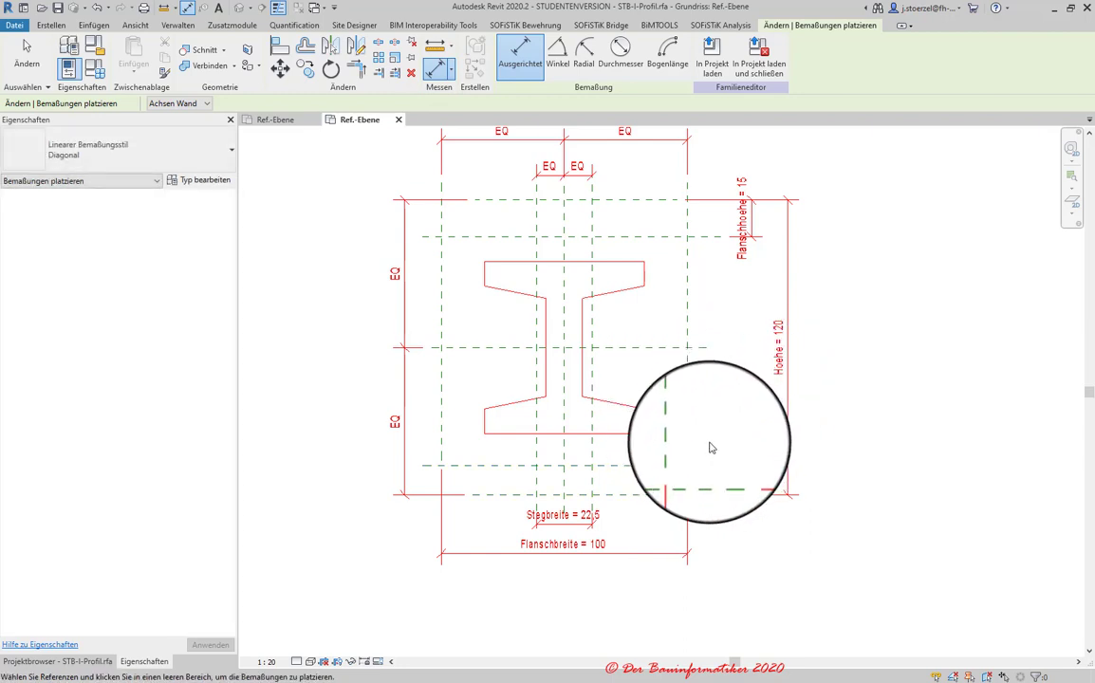
key("Escape")
left_click(747, 482)
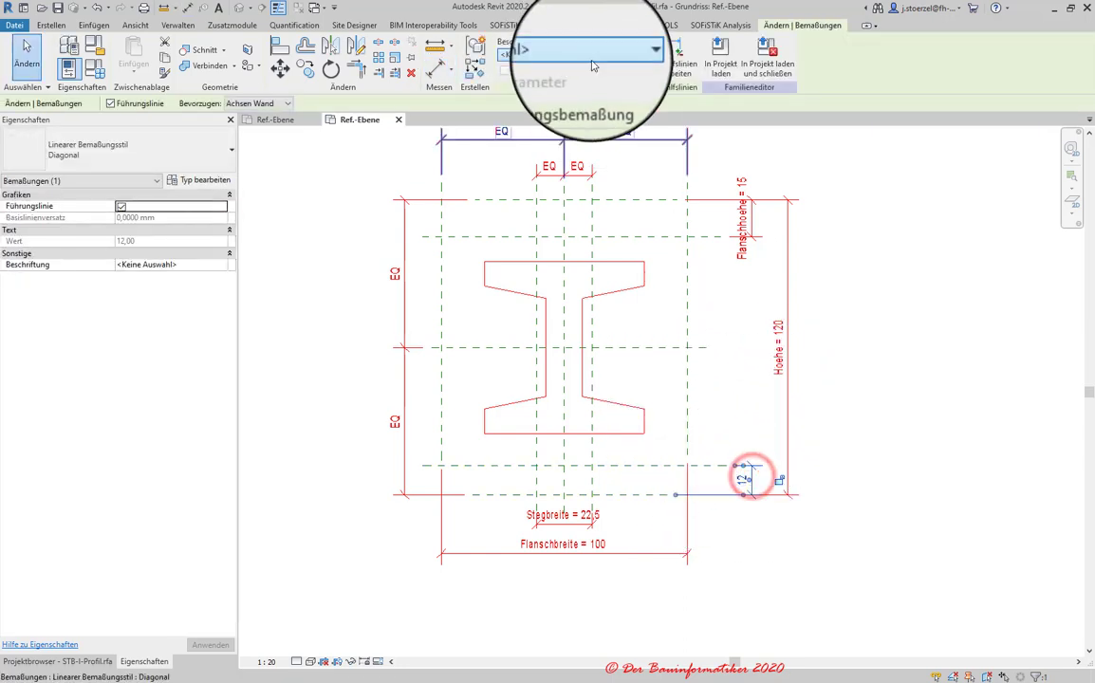
left_click(625, 59)
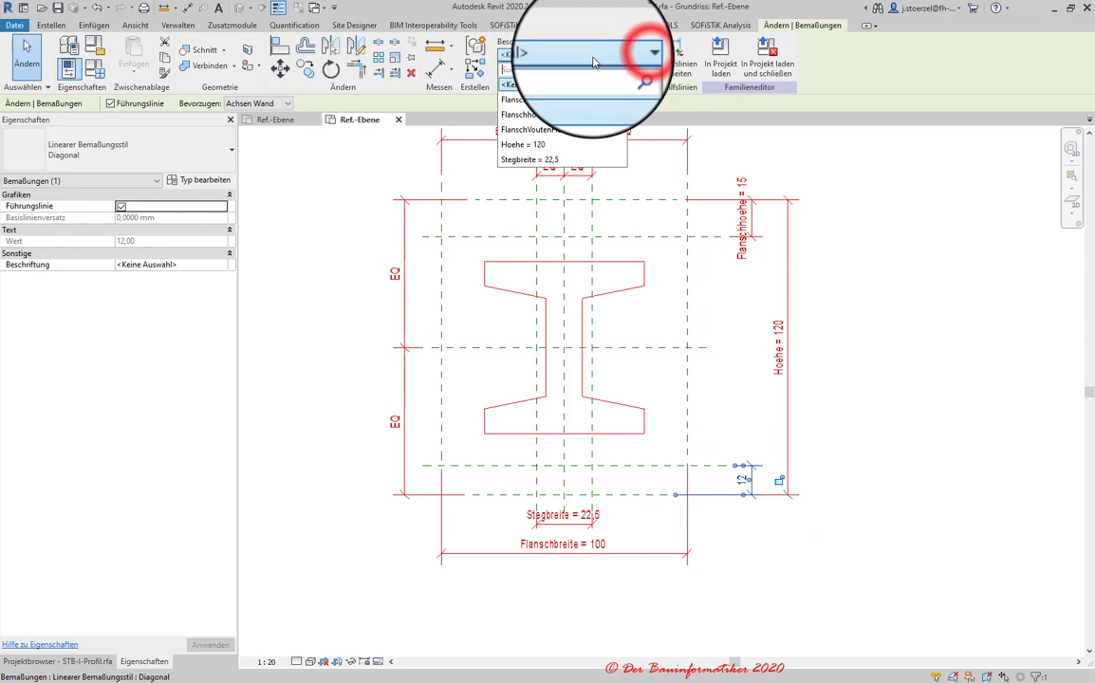
left_click(558, 112)
left_click(1033, 252)
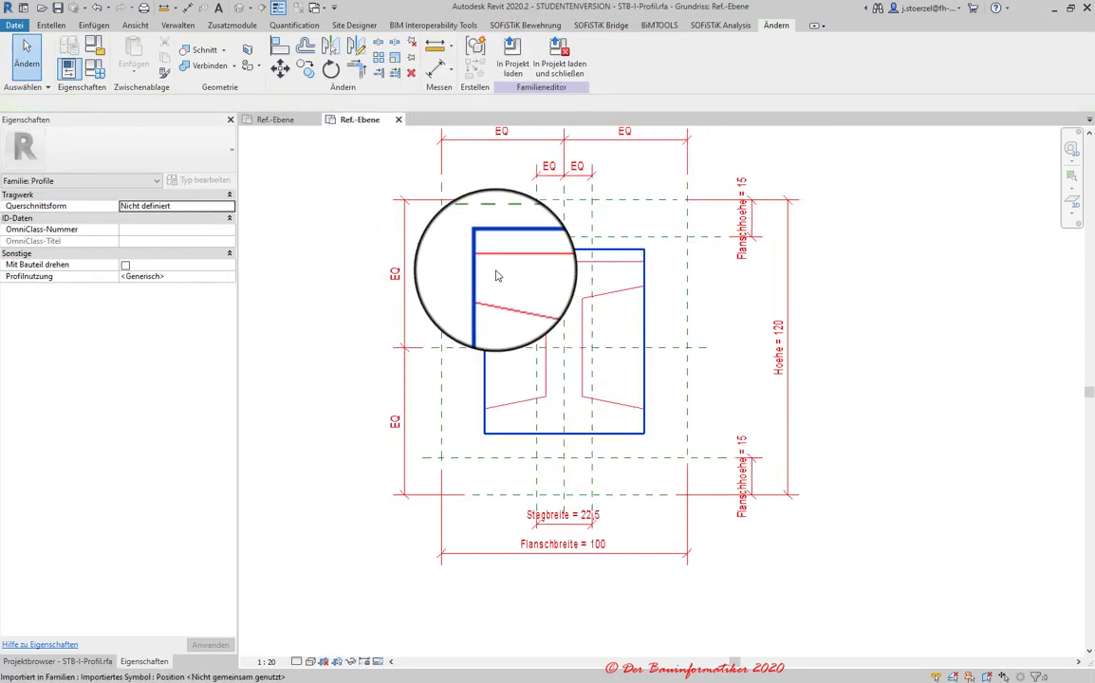
- Name the upper/lower flange planes Flanschhoehe hinten/vorn and right/left web planes Stegbreite rechts/links
left_click(652, 239)
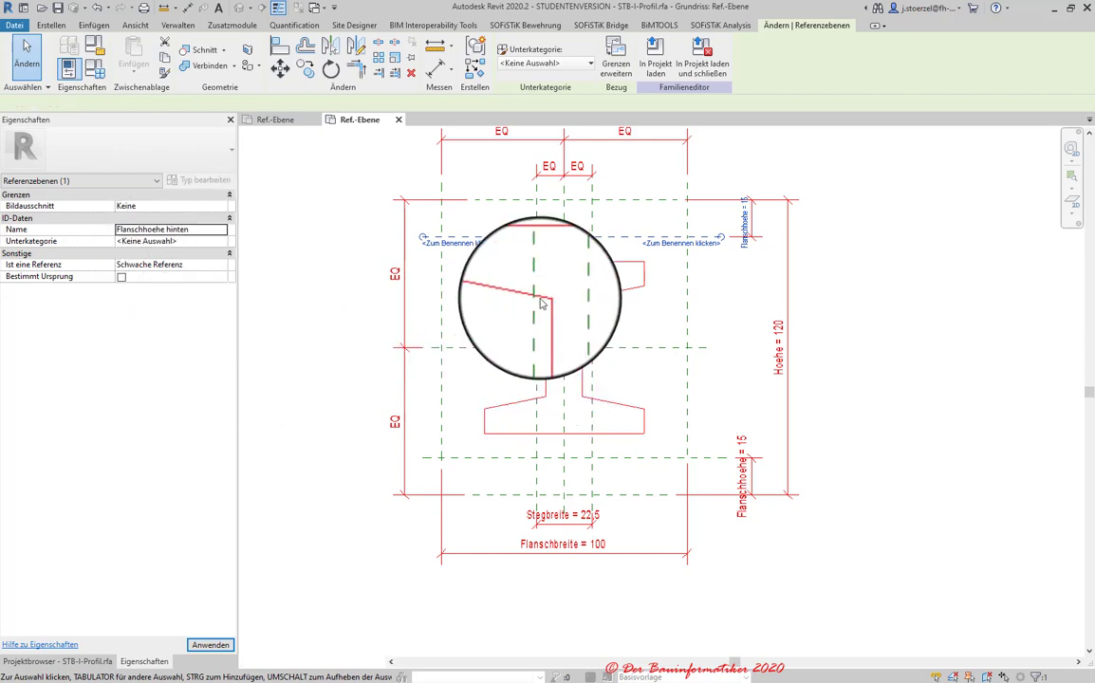
left_click(661, 460)
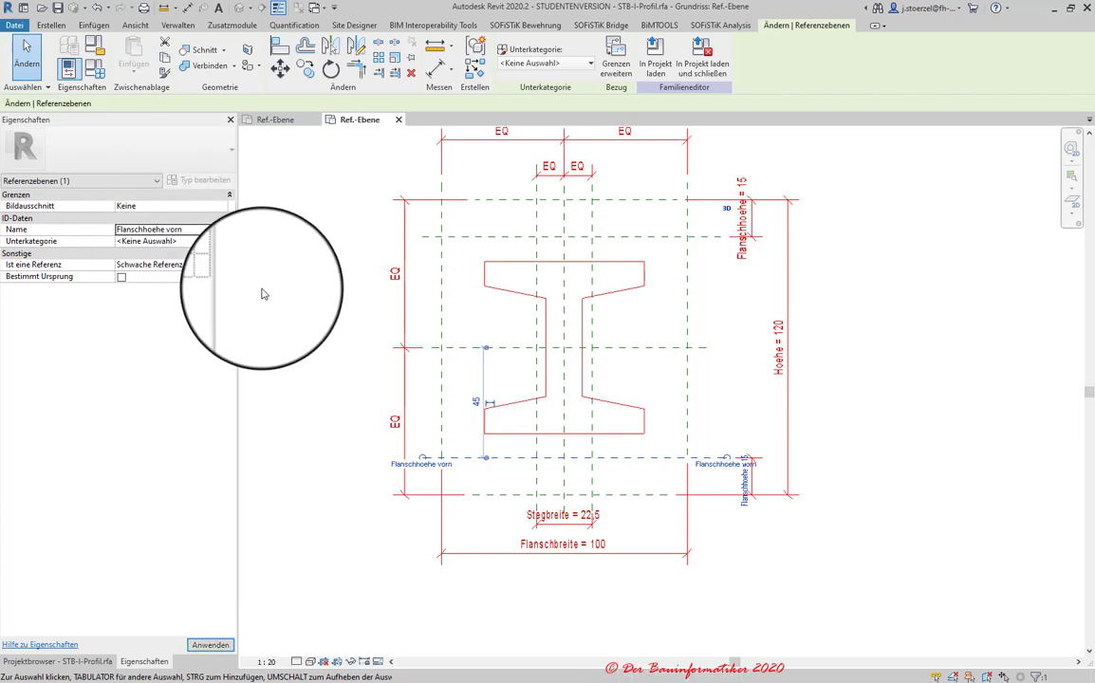
left_click(592, 343)
type("Stegbreite rechts")
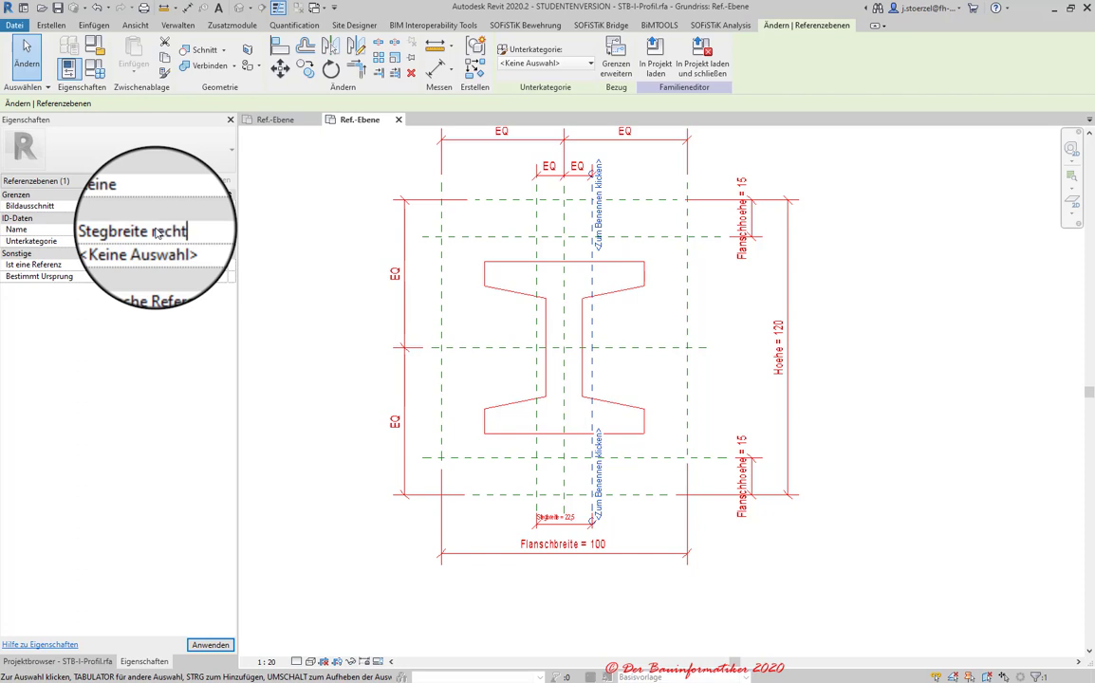
left_click(538, 309)
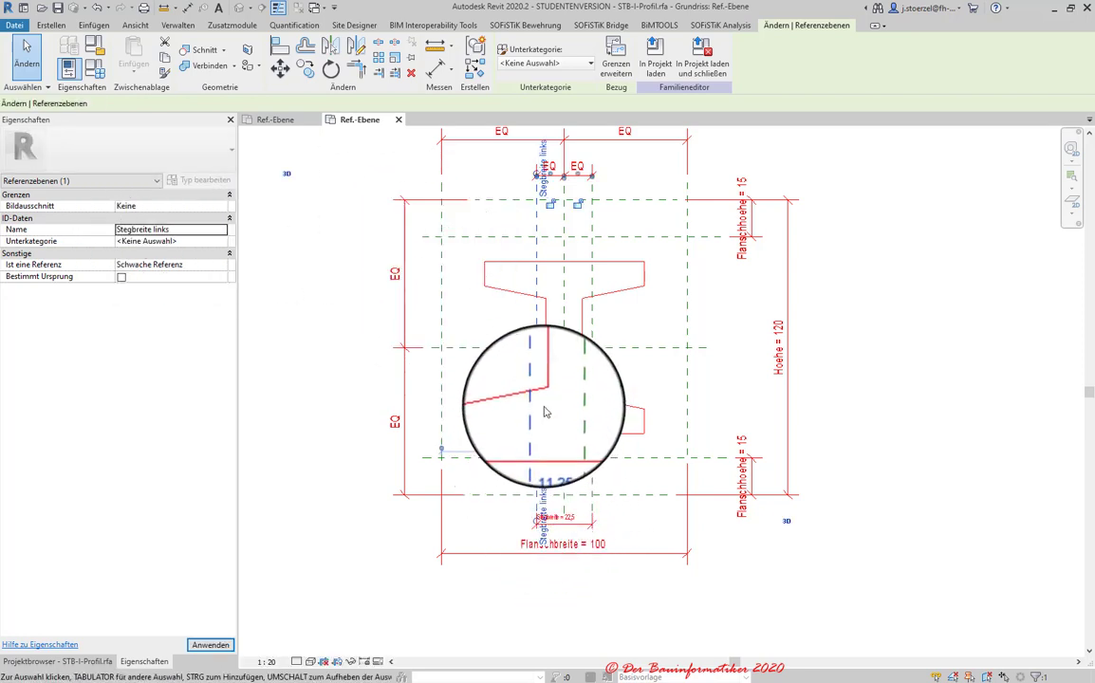
- Set the Stegbreite links plane's Ist eine Referenz property to Schwache Referenz
left_click(228, 269)
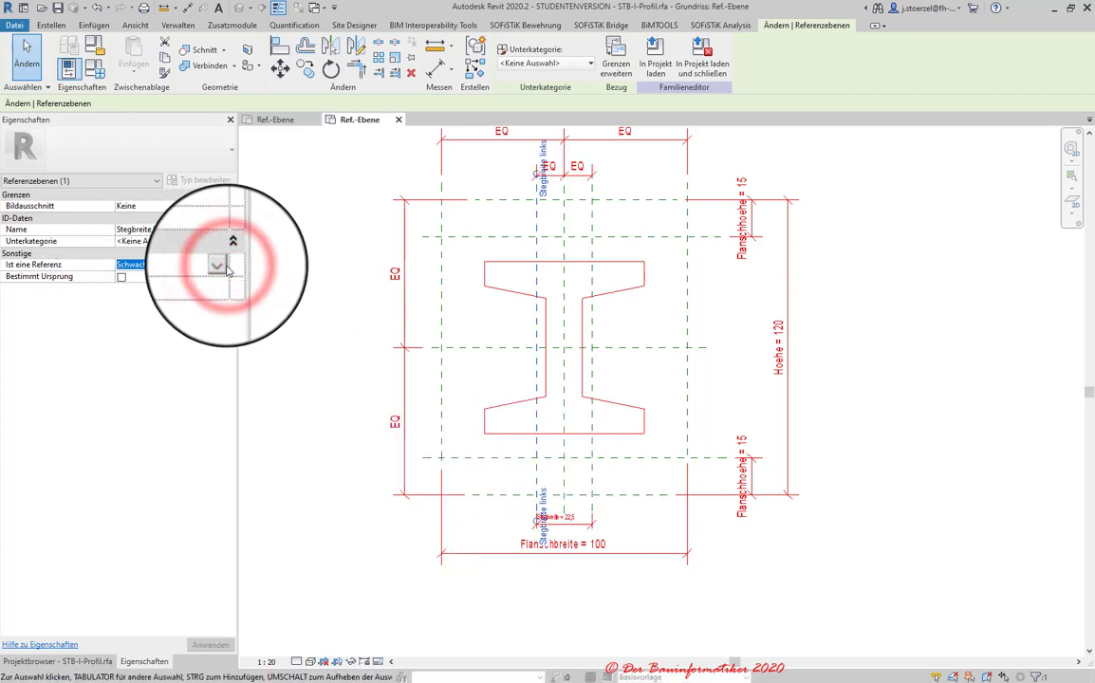
left_click(225, 268)
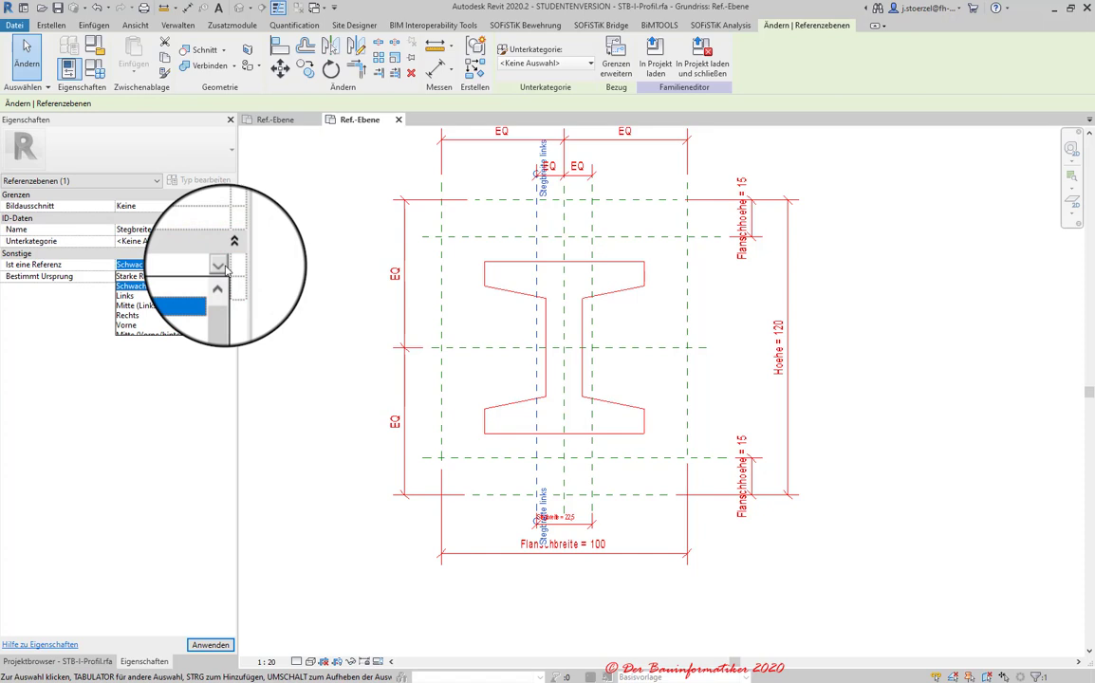
mouse_move(221, 288)
left_mouse_down()
mouse_move(223, 315)
mouse_move(224, 280)
left_mouse_up()
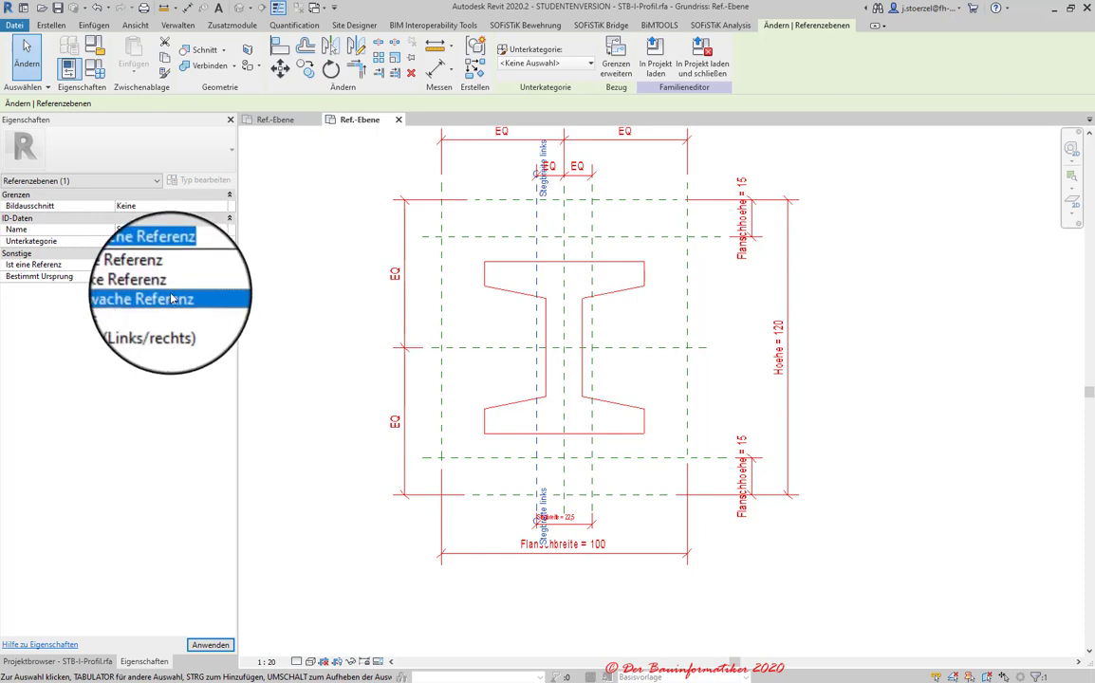
left_click(171, 299)
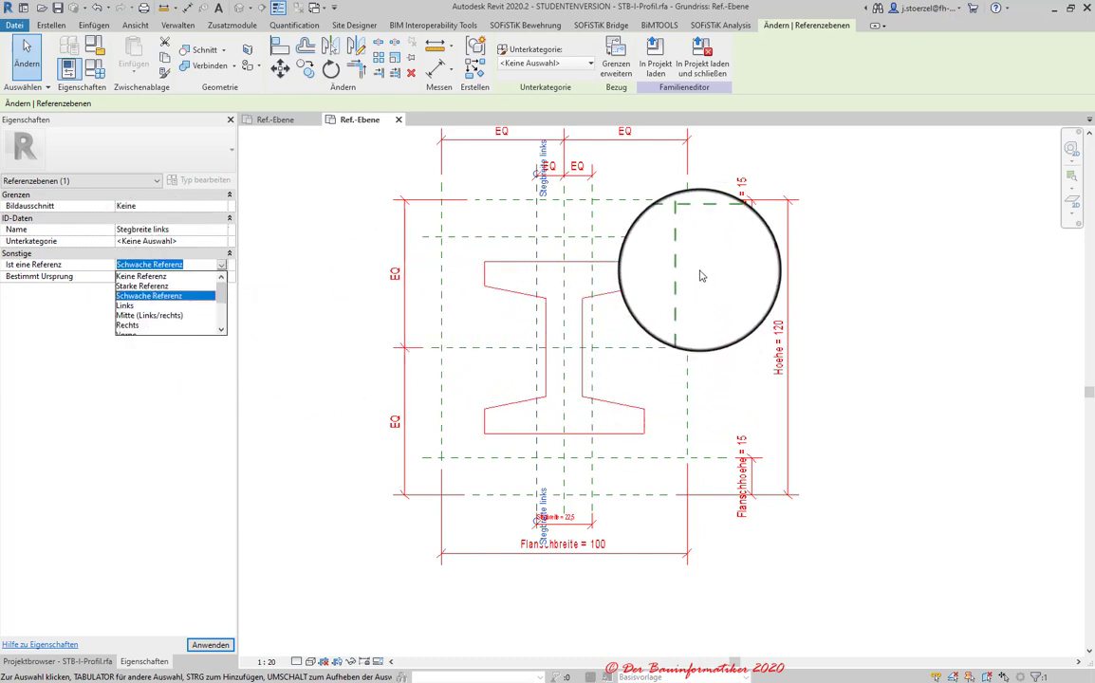
left_click(169, 303)
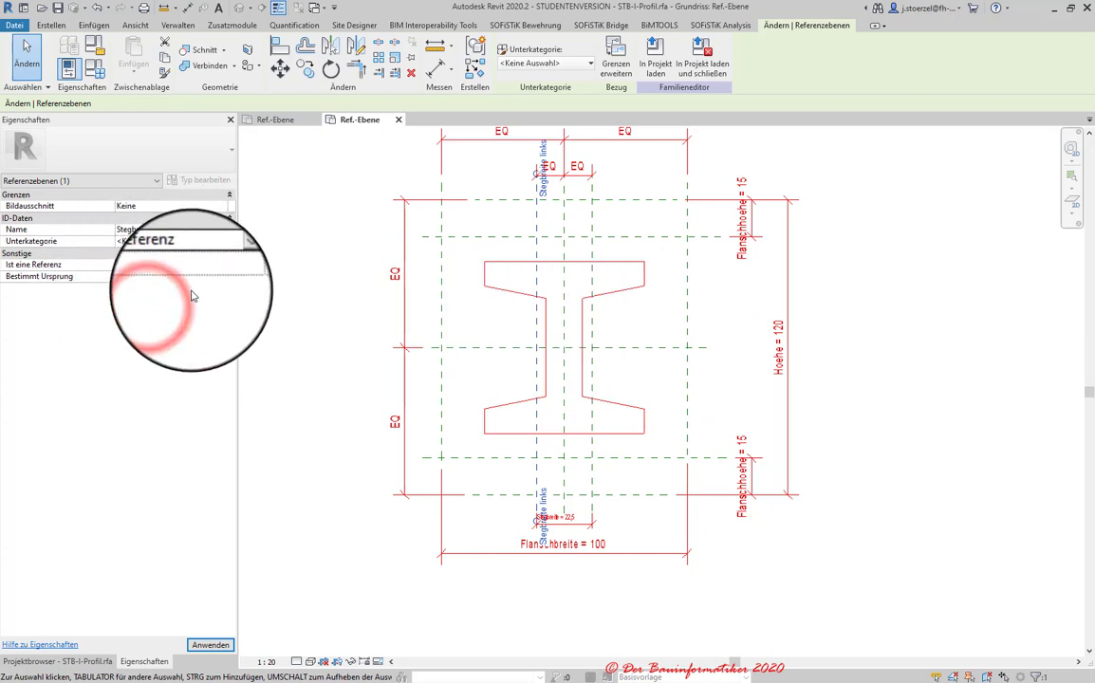
left_click(896, 313)
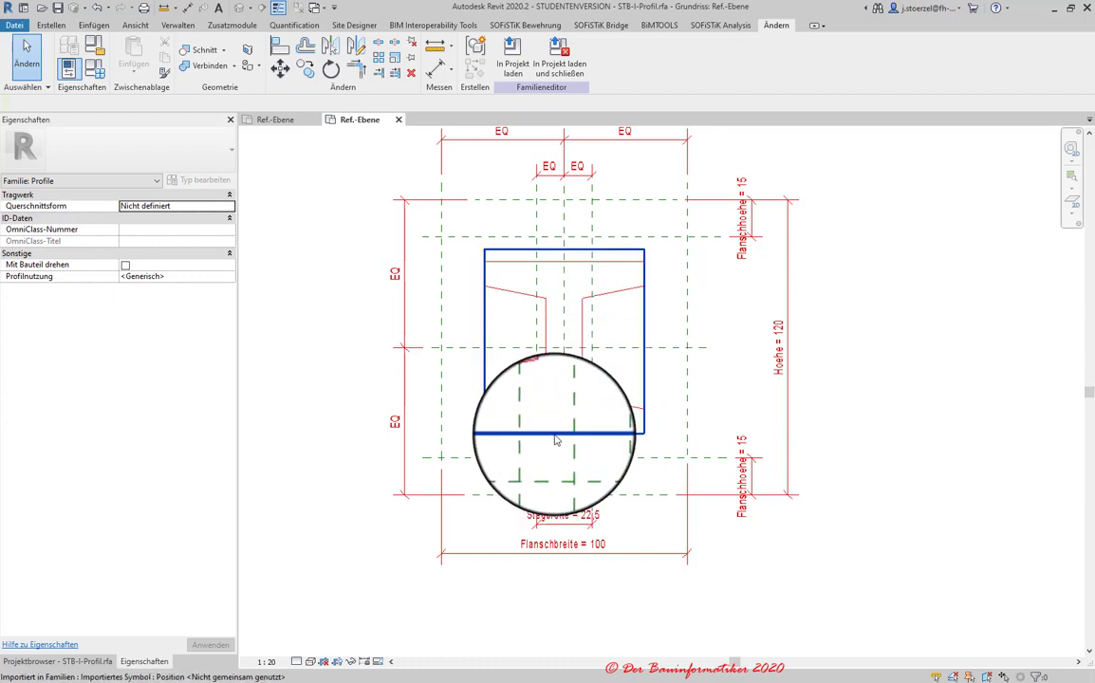
middle_click_drag(556, 439, 533, 494)
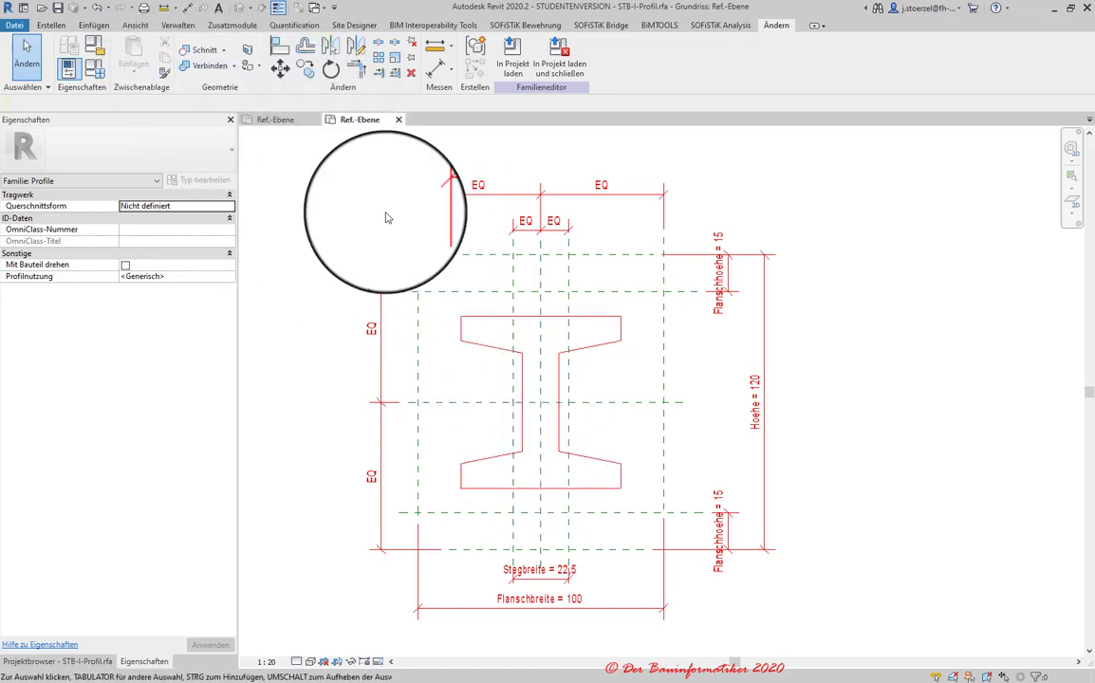
- In Family Types, apply the 35x35 type, then apply 65x70 and confirm
left_click(93, 68)
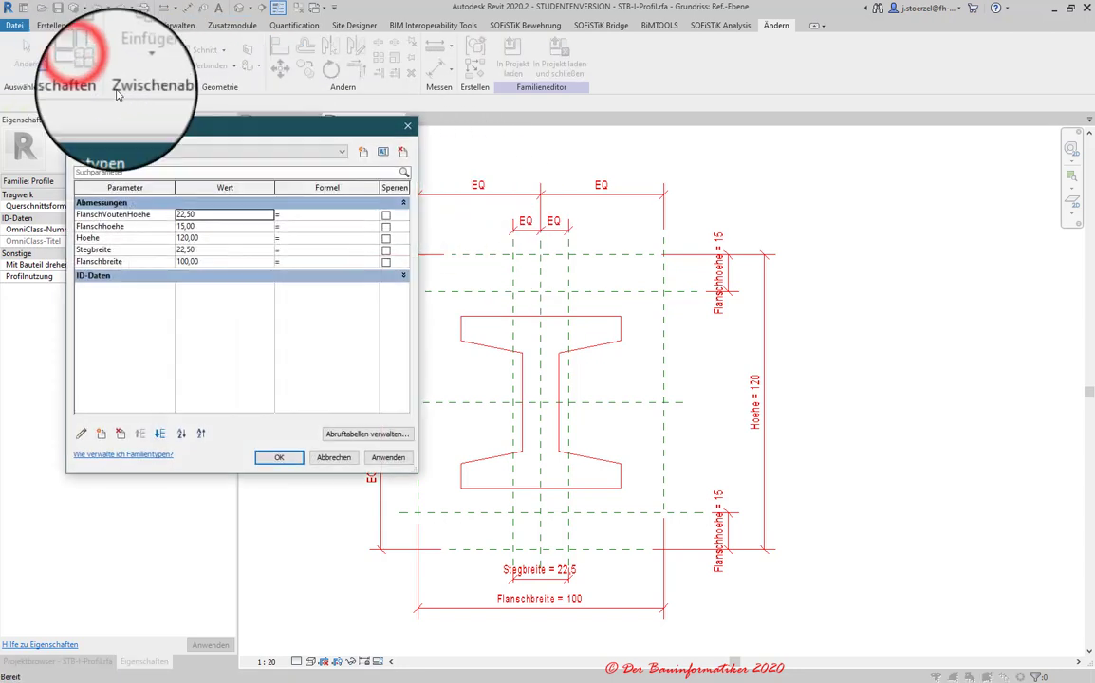
left_click(207, 152)
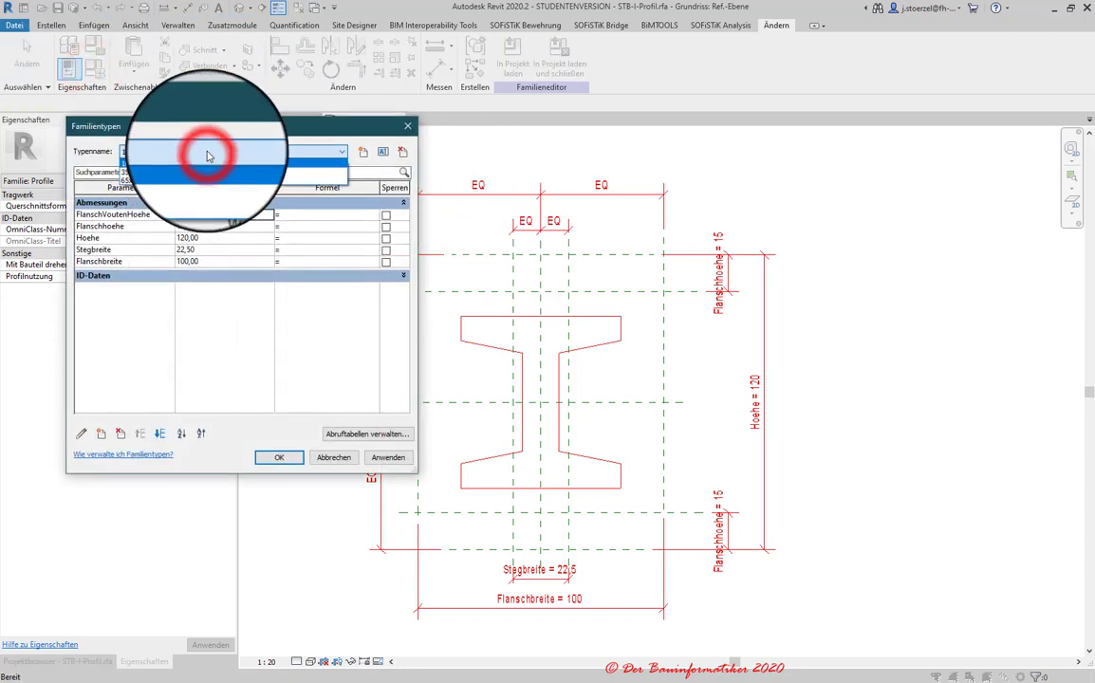
left_click(151, 171)
left_click(385, 459)
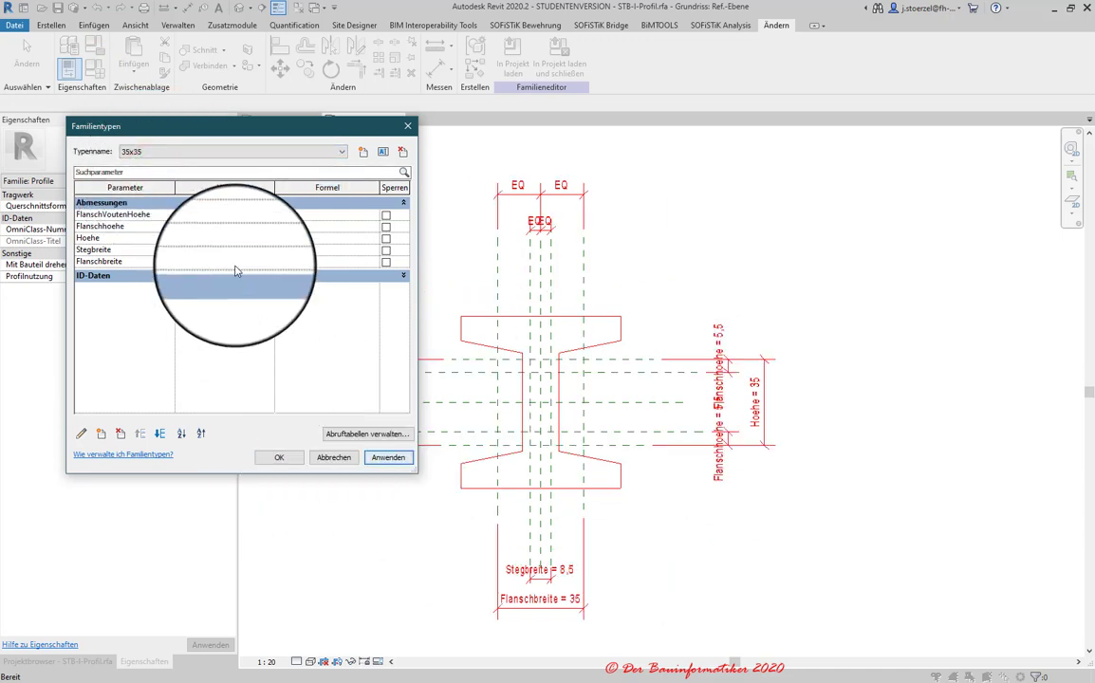
left_click(158, 152)
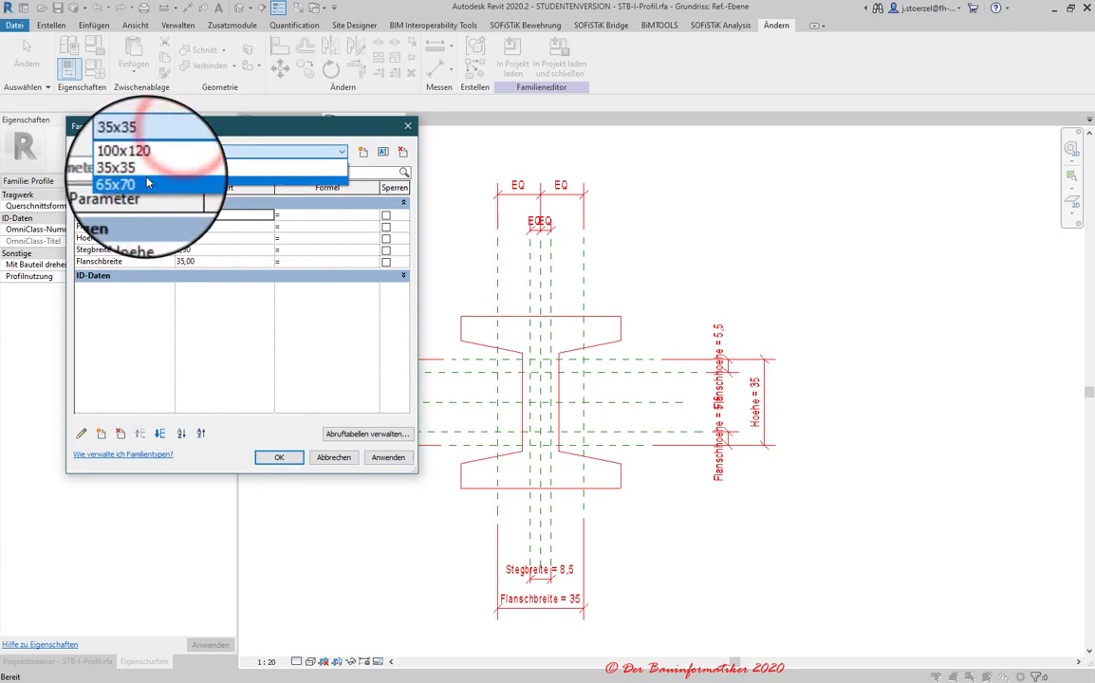
left_click(149, 180)
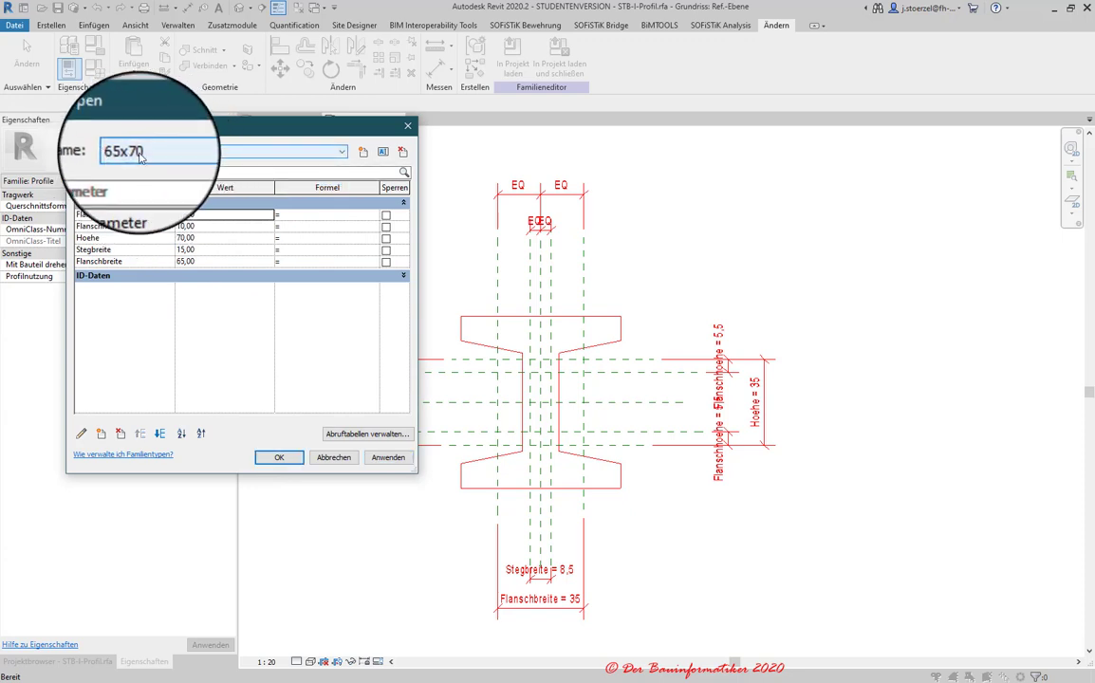
left_click(389, 458)
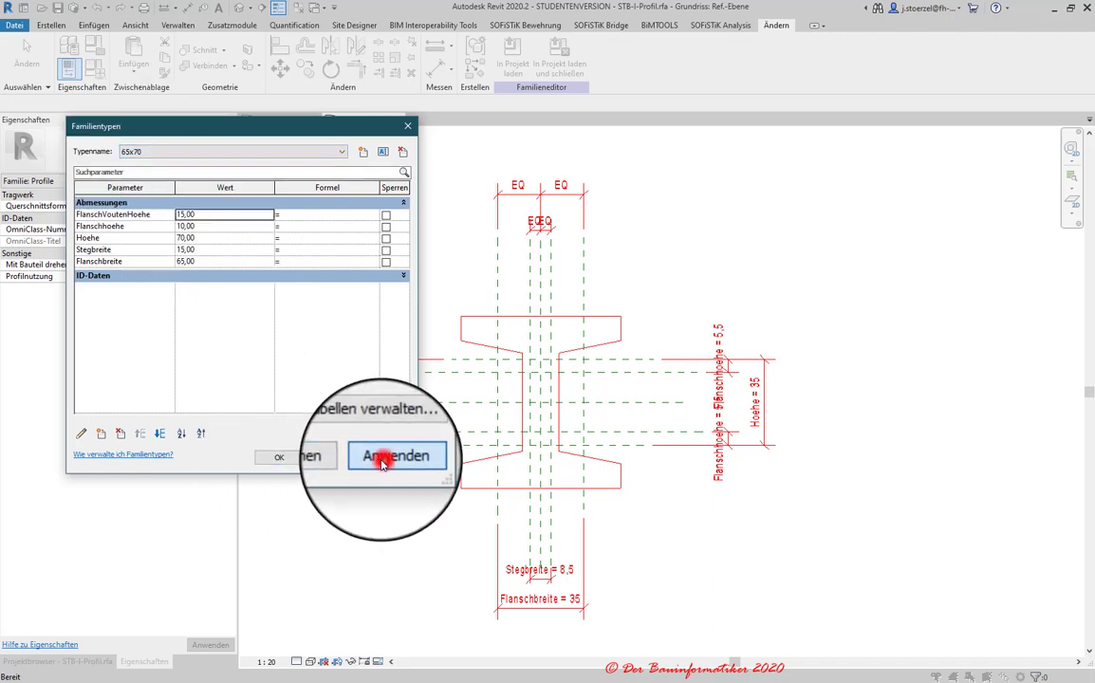
left_click(287, 458)
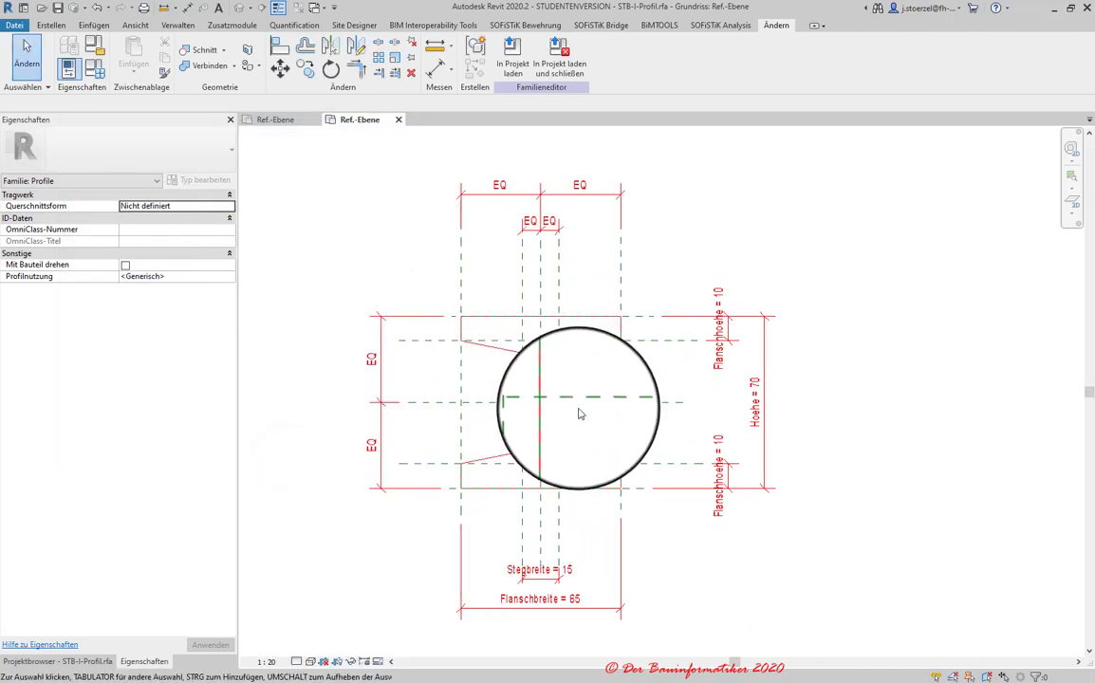
scroll(579, 415, "up", 2)
- Pan down and select the imported Querschnitt_bereinigt.dwg cross-section over the profile
mouse_move(569, 423)
middle_mouse_down()
mouse_move(569, 449)
mouse_move(634, 456)
middle_mouse_up()
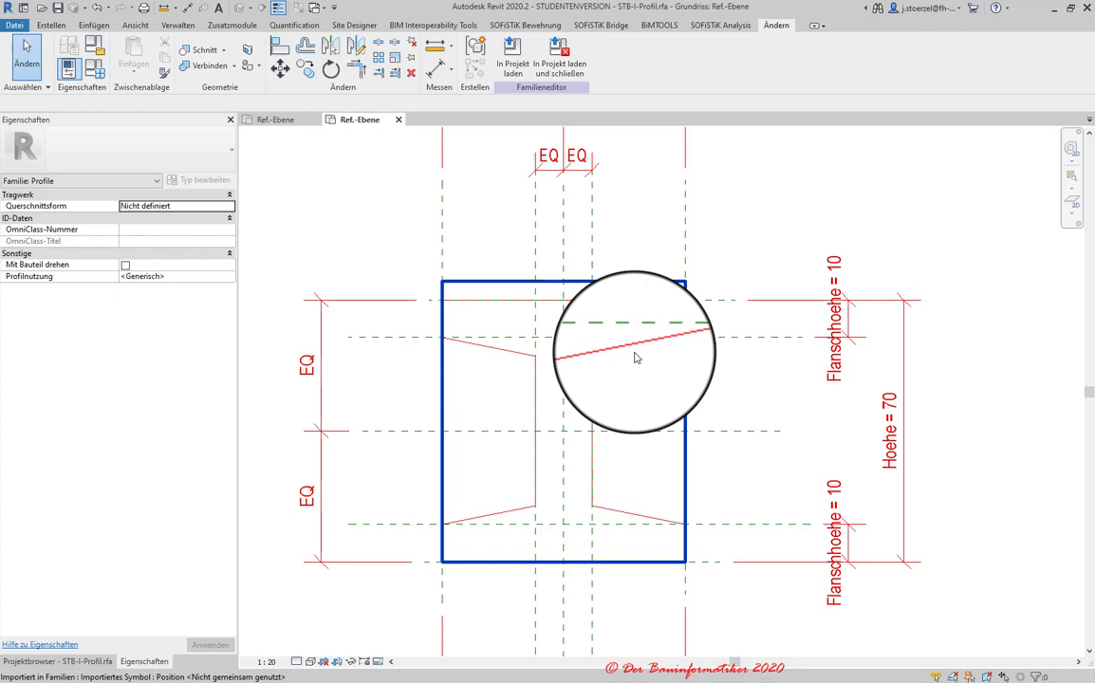
left_click(635, 356)
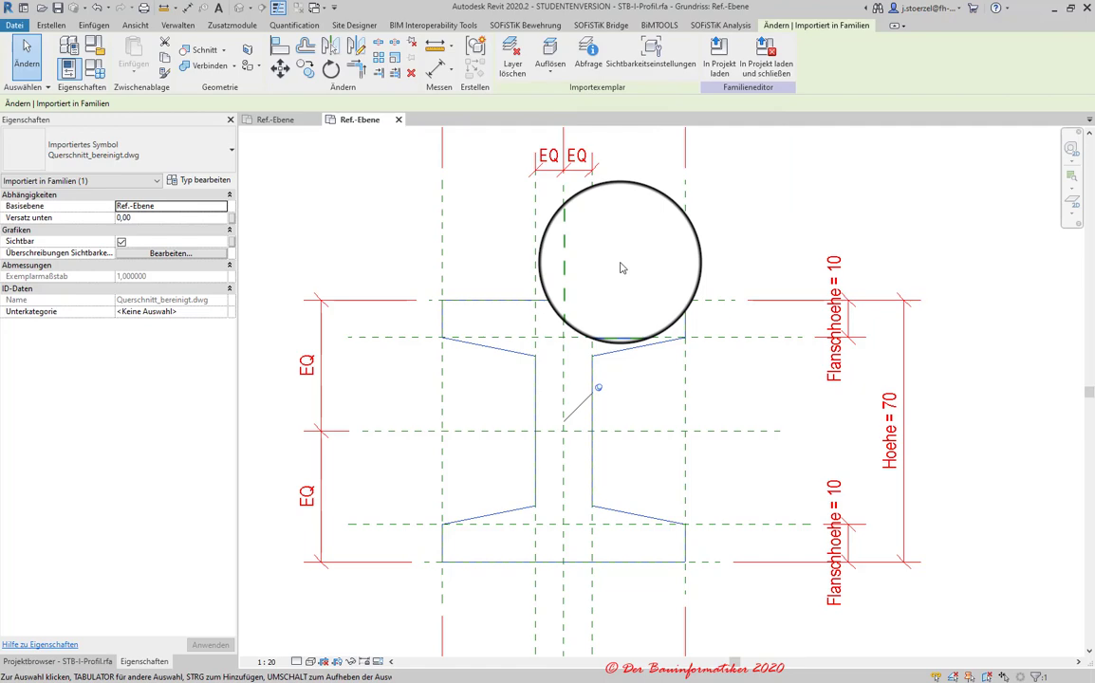
- In Visibility/Graphics (VV), untick Importiert in Familien under Imported Categories to hide the DWG
key("v")
key("v")
left_click(484, 175)
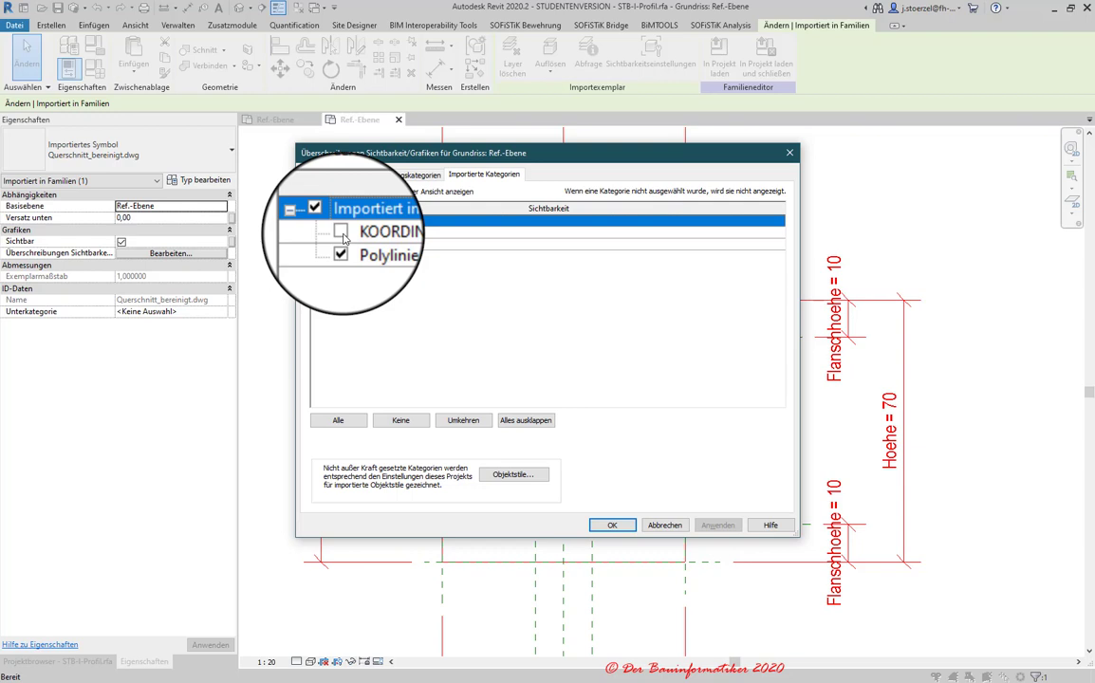
left_click(341, 233)
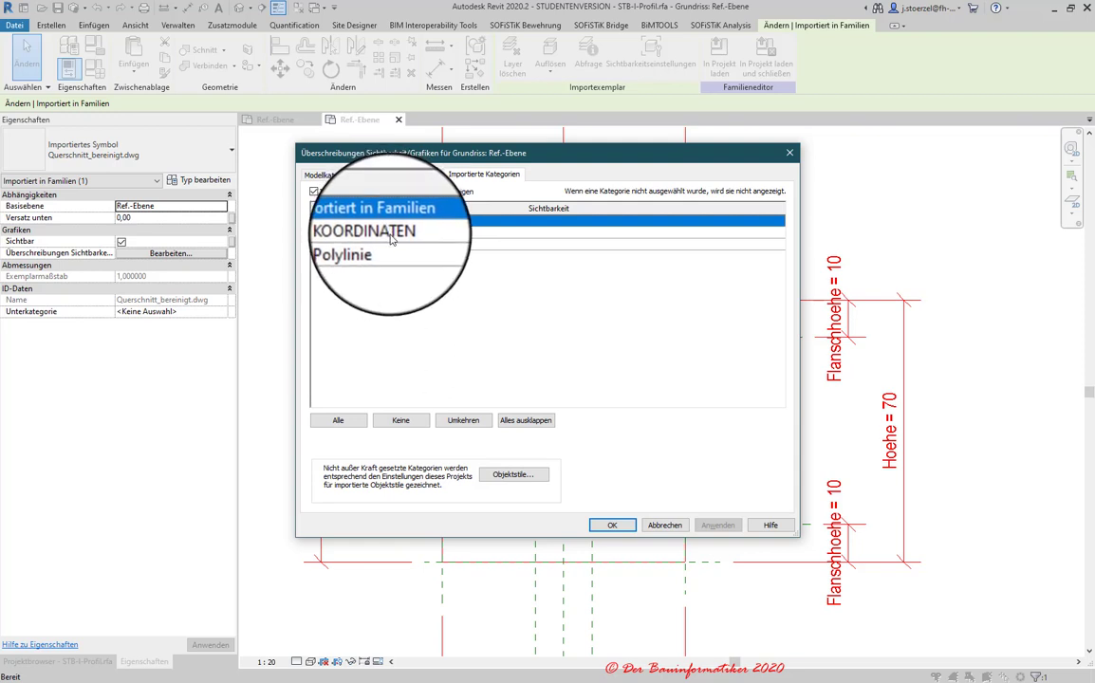
left_click(342, 233)
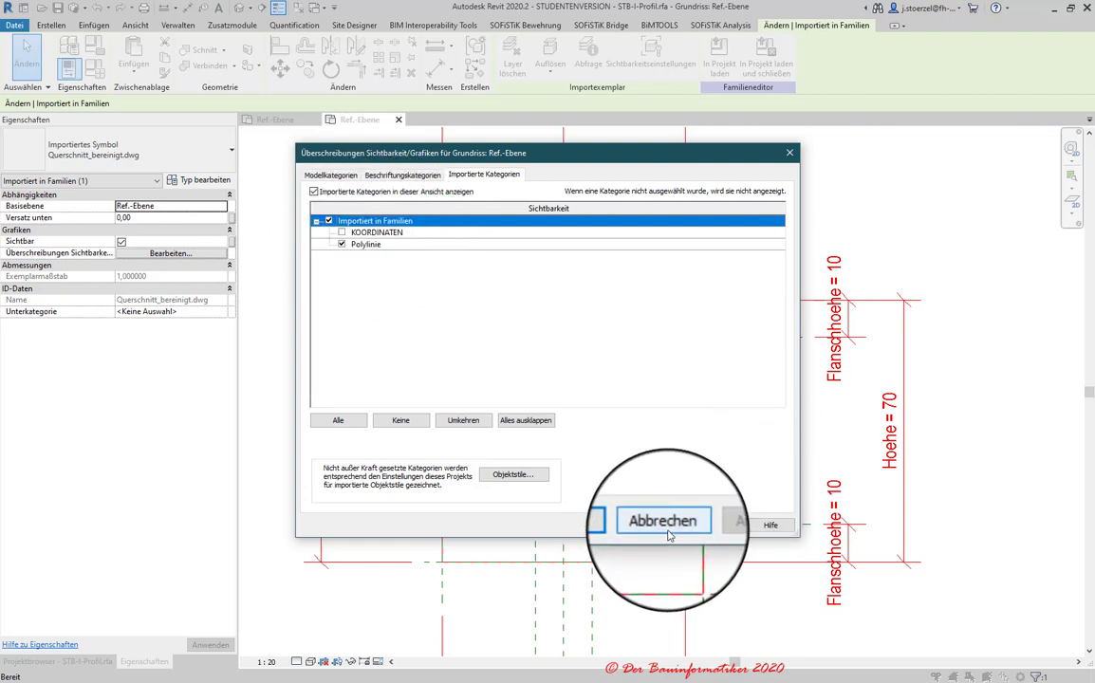
left_click(328, 220)
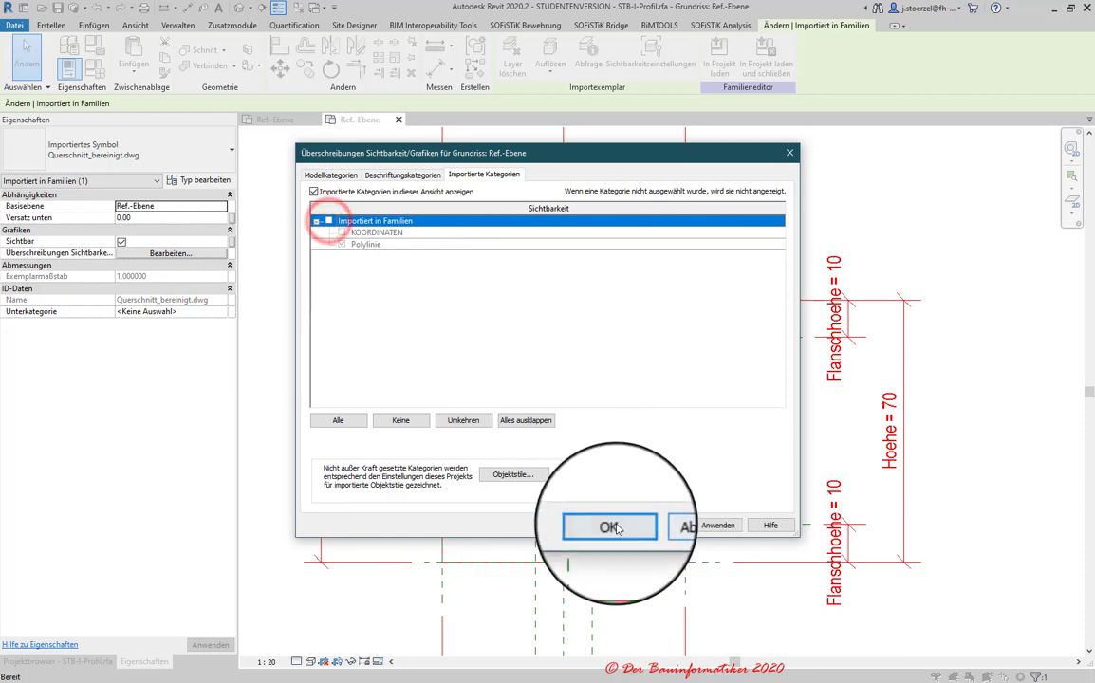
left_click(606, 525)
left_click_drag(521, 355, 545, 360)
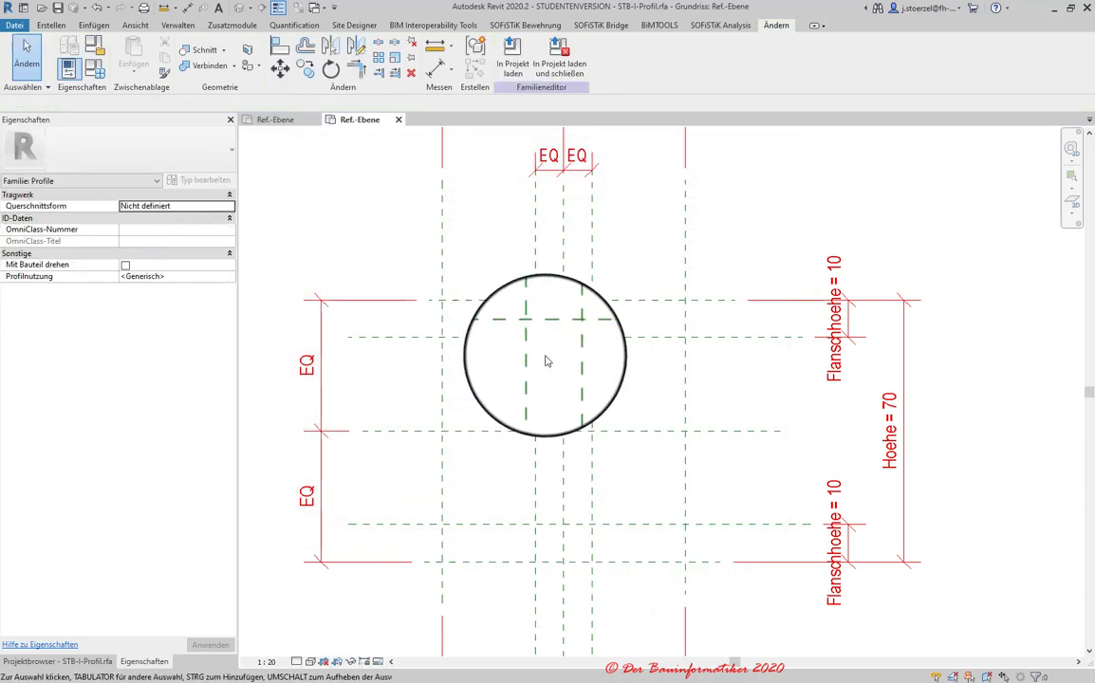
mouse_move(545, 360)
left_mouse_down()
mouse_move(487, 308)
mouse_move(586, 371)
mouse_move(567, 359)
mouse_move(573, 312)
mouse_move(573, 321)
left_mouse_up()
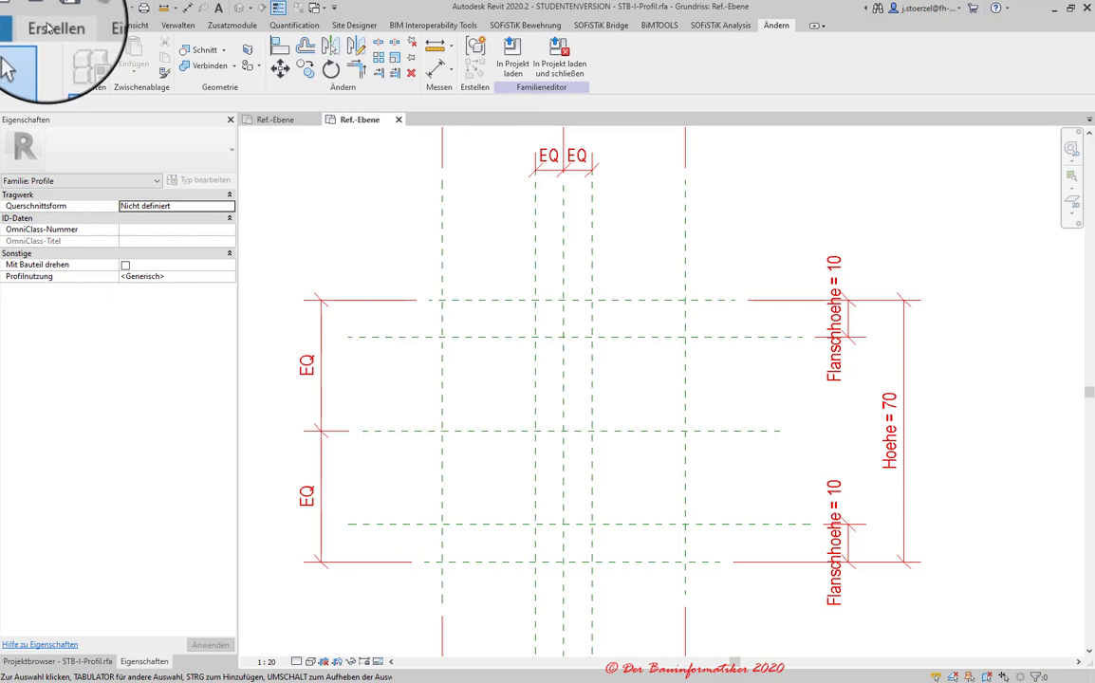
- Draw a 65 by 10 profile-line rectangle for the top flange and lock its edges to the planes
left_click(50, 26)
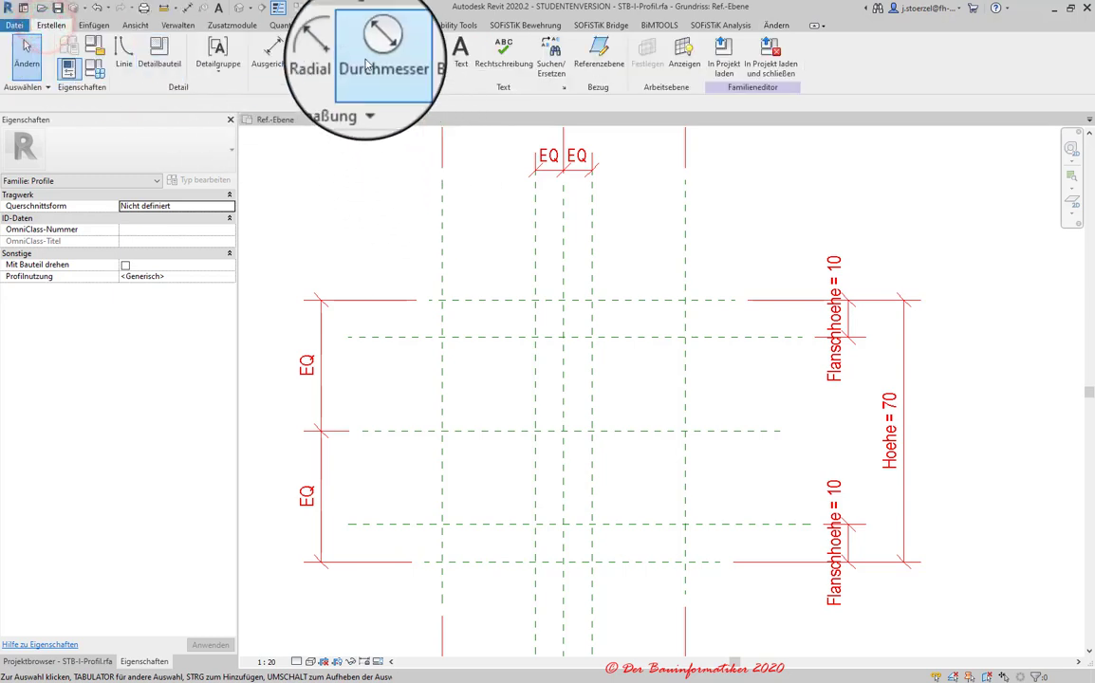
left_click(126, 54)
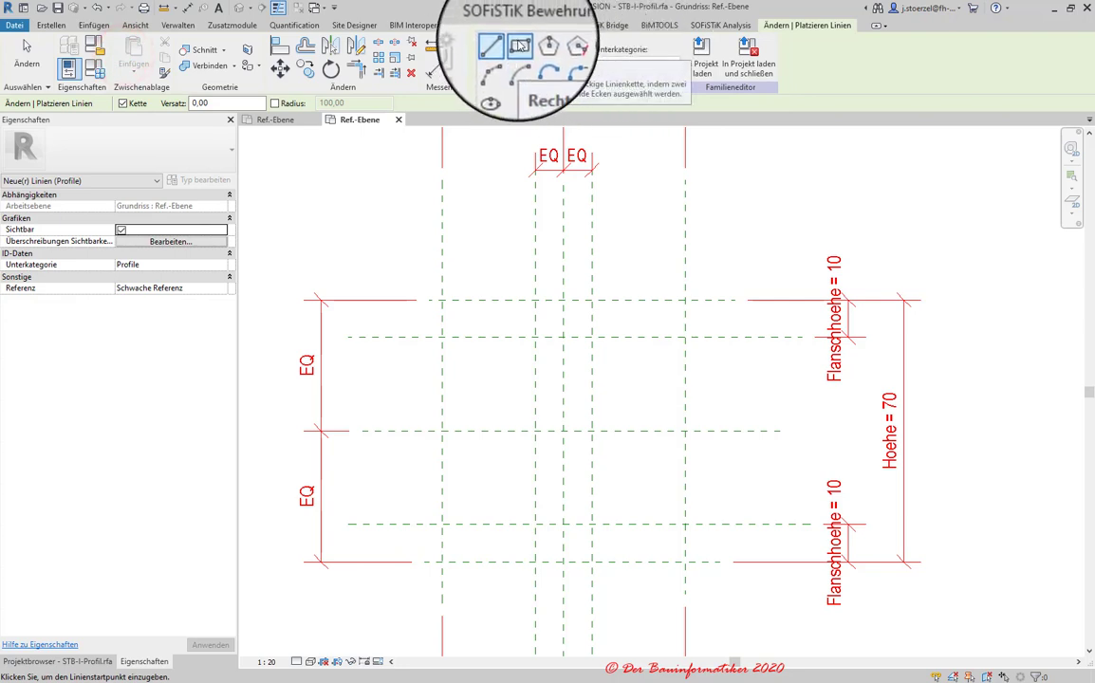
left_click(519, 45)
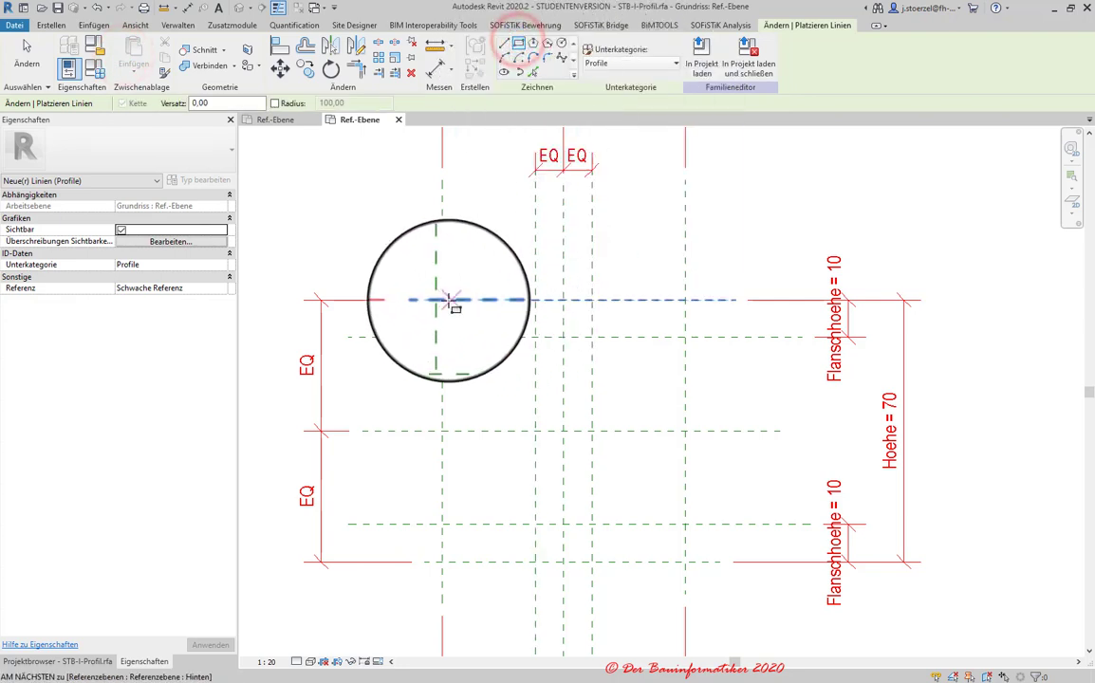
left_click(443, 299)
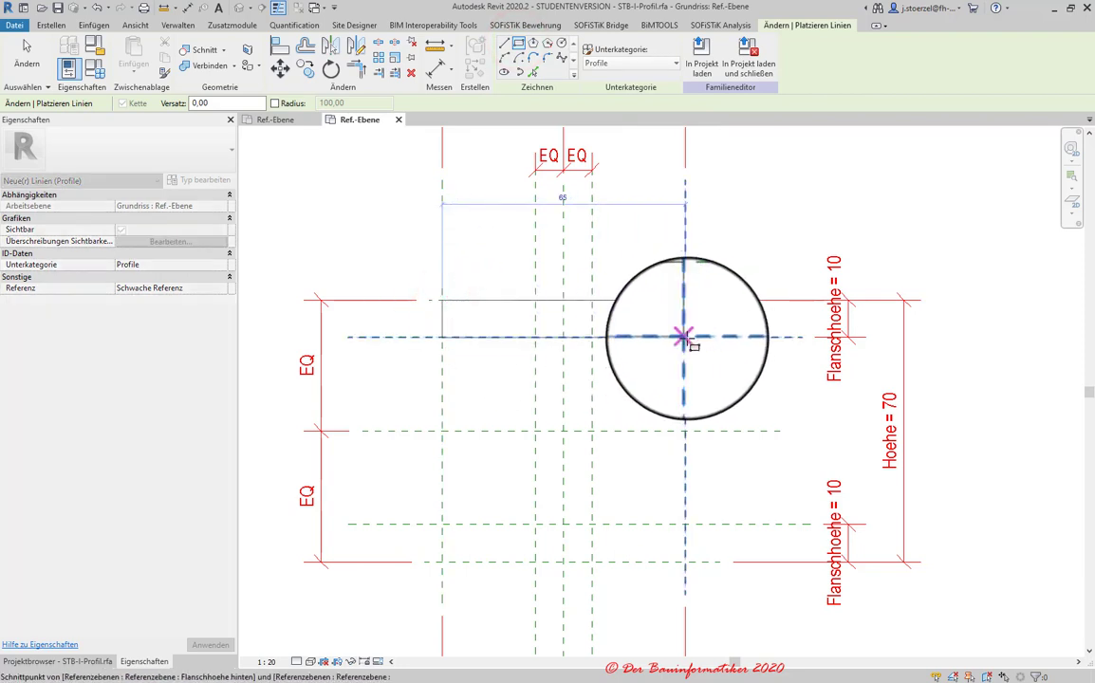
left_click(683, 337)
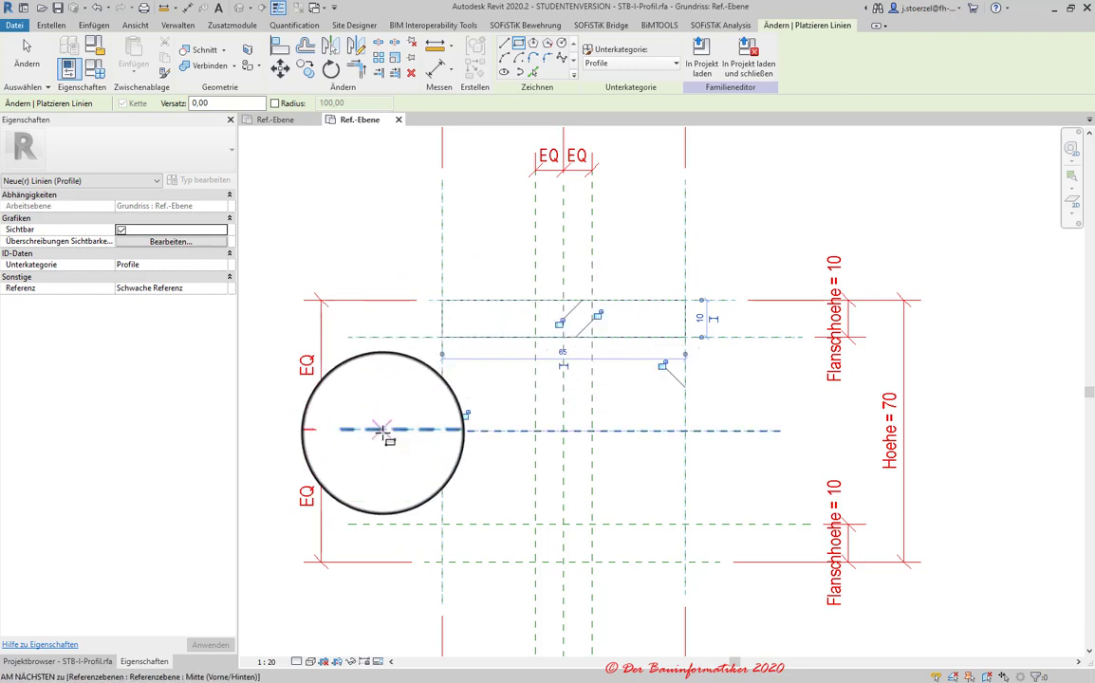
left_click(559, 327)
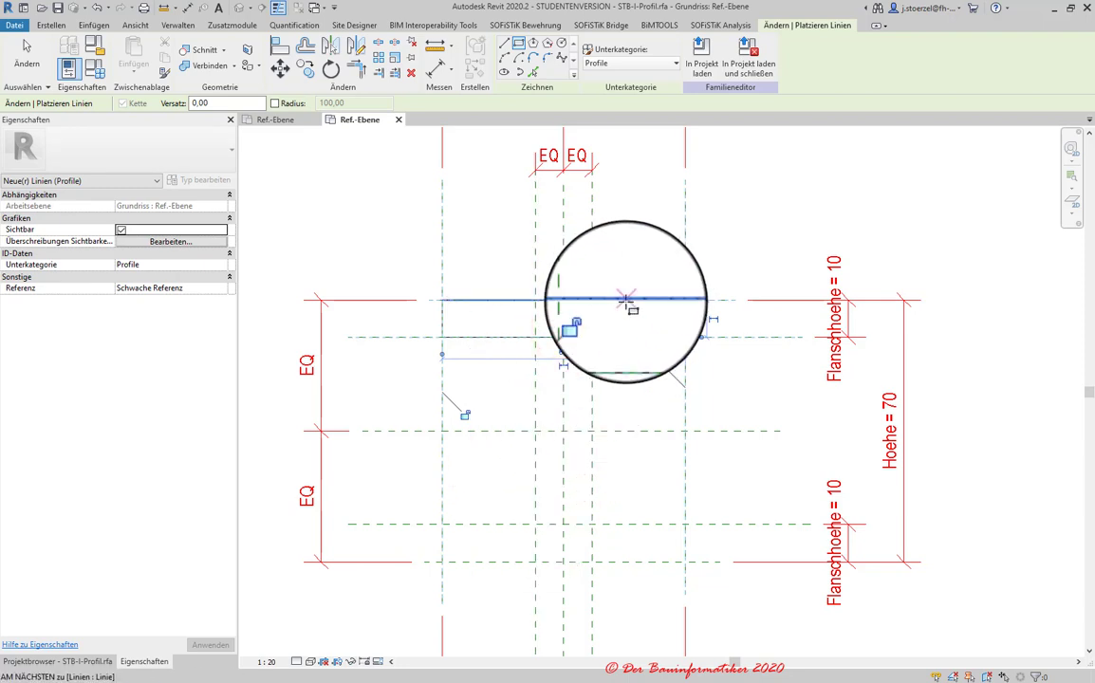
left_click(463, 415)
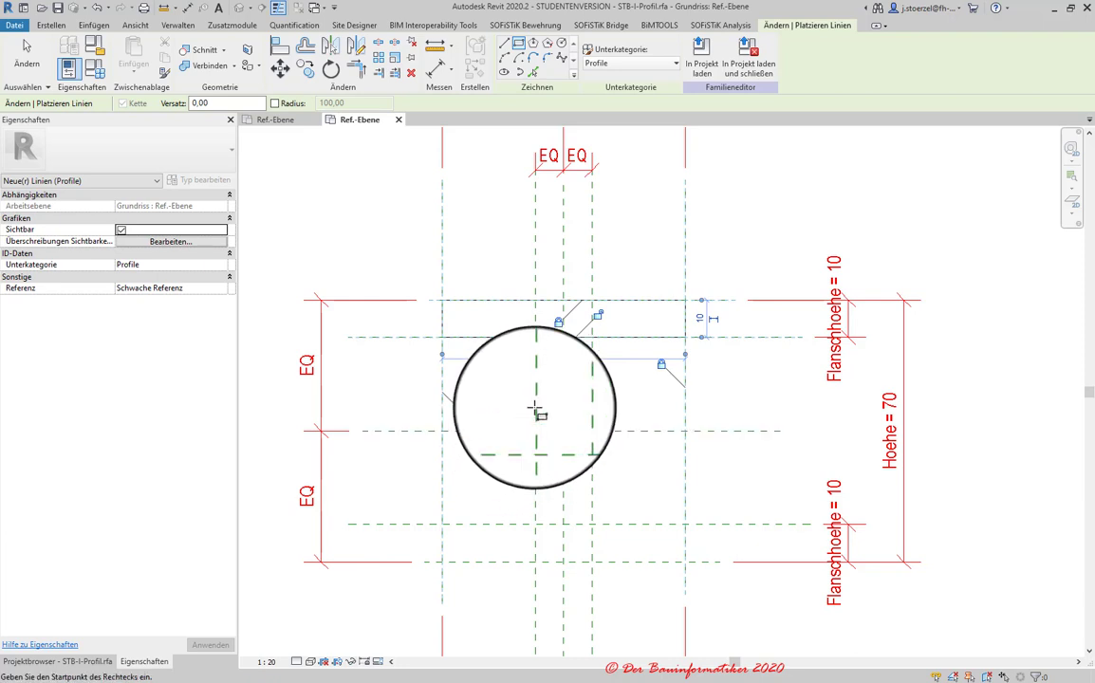
- Draw the web rectangle from the top flange down to the lower flange plane, locked to the web planes
left_click(535, 336)
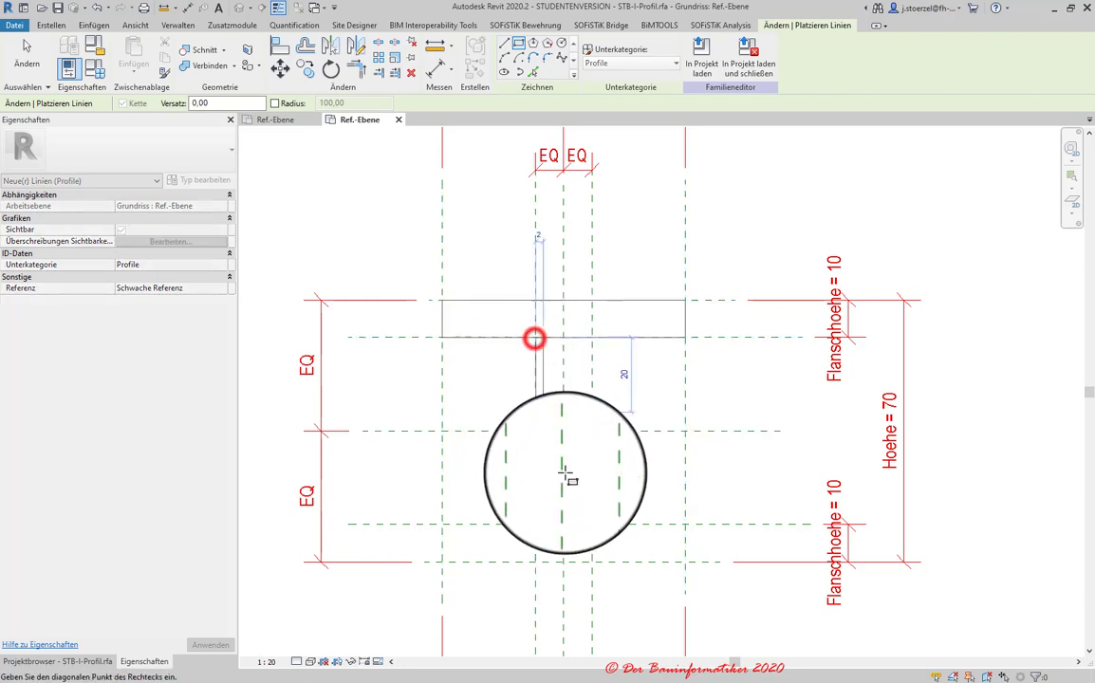
left_click(591, 525)
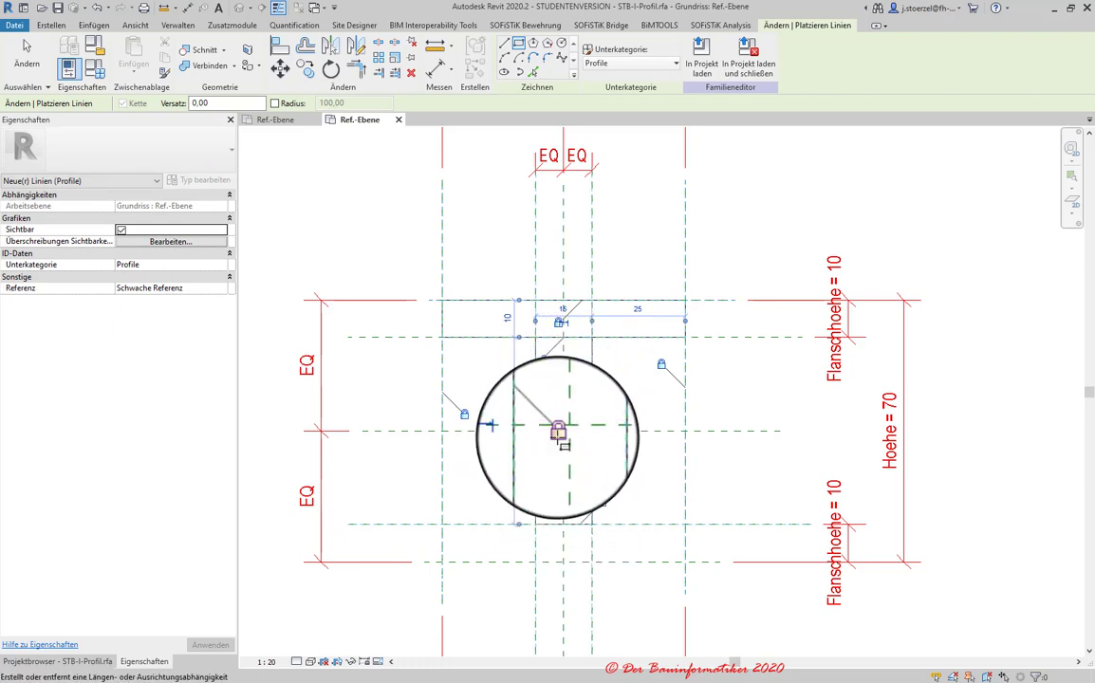
left_click(569, 379)
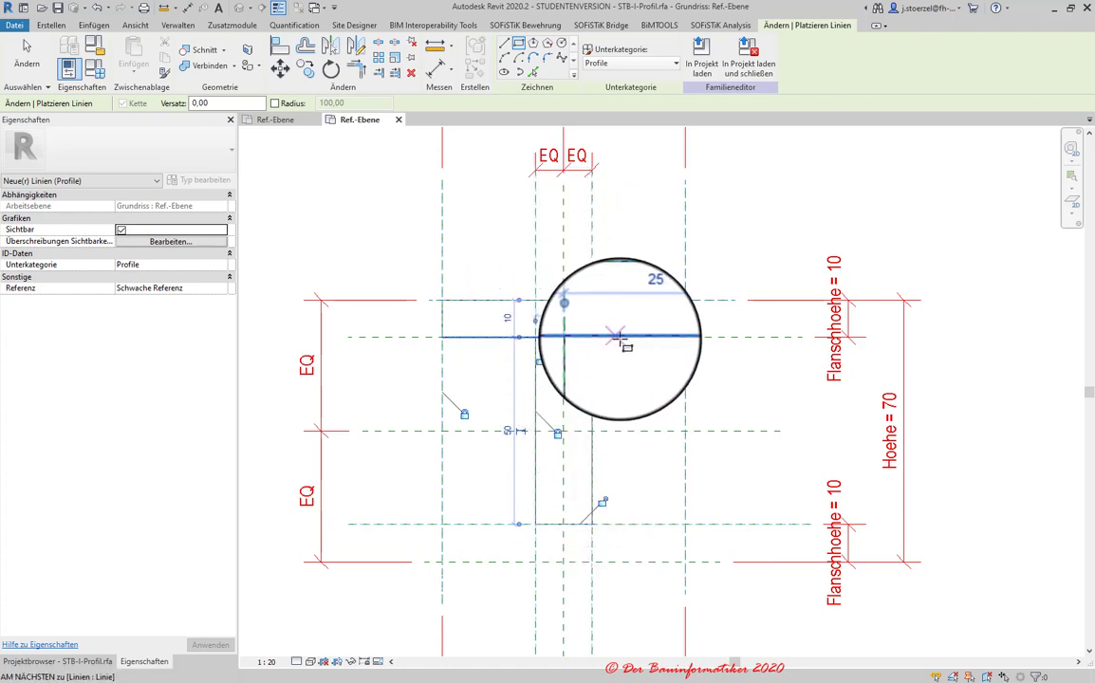
key("Escape")
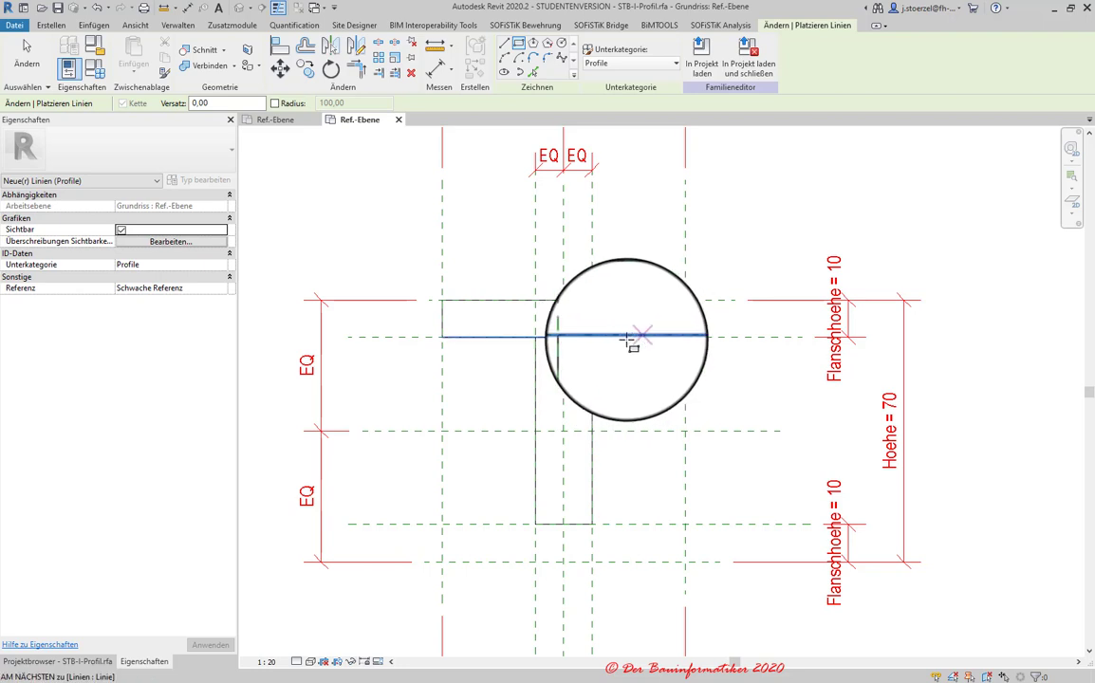
key("Escape")
scroll(590, 359, "up", 1)
scroll(590, 359, "up", 1)
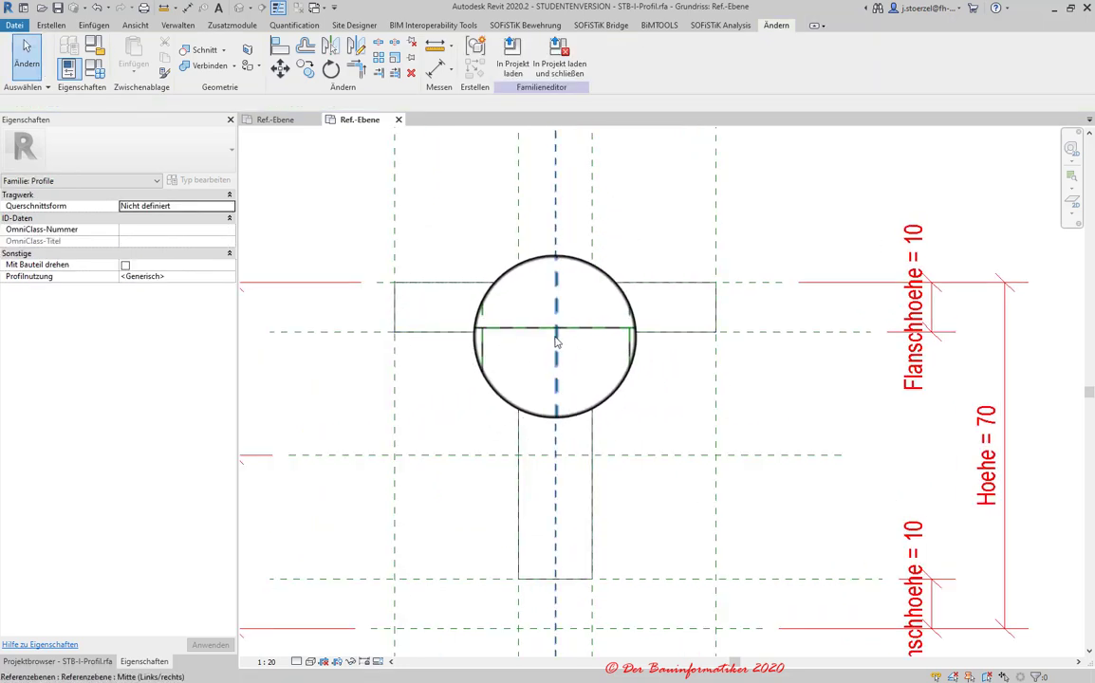
- Split the top flange's underside line where it meets the web
left_click(561, 334)
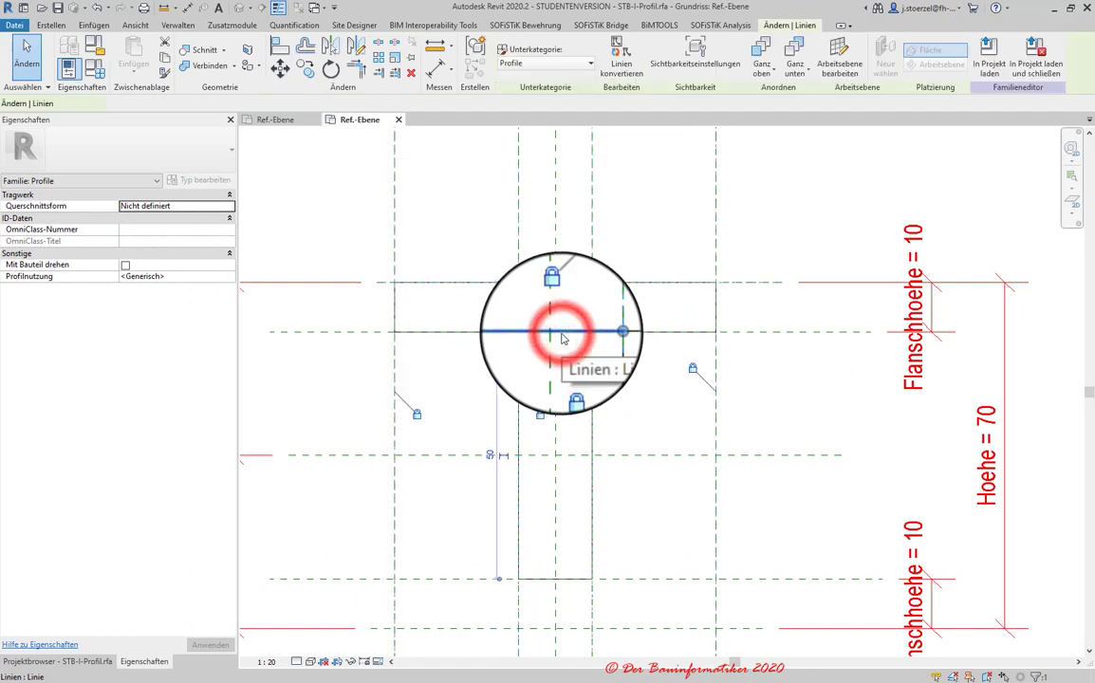
left_click(568, 353)
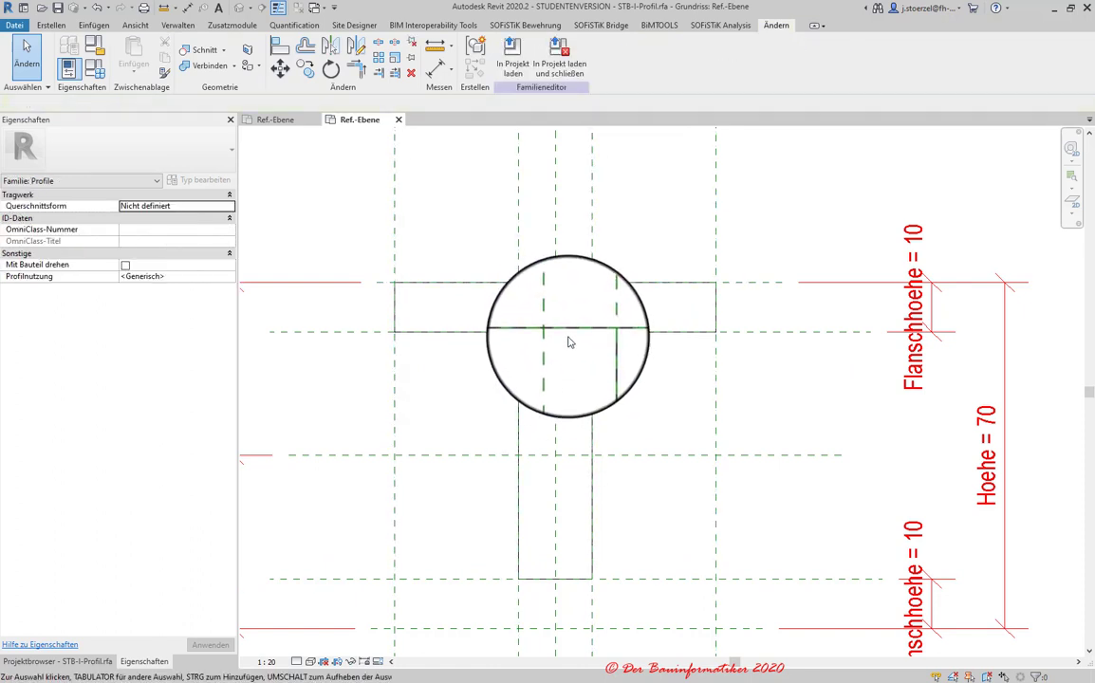
left_click(567, 334)
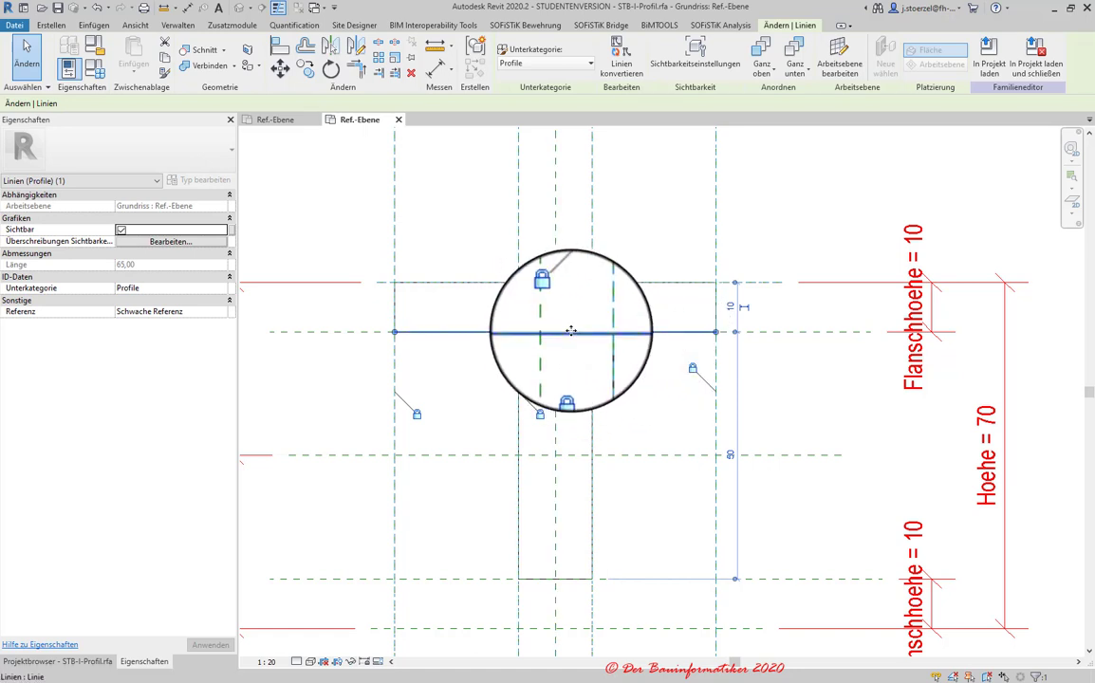
left_click(382, 45)
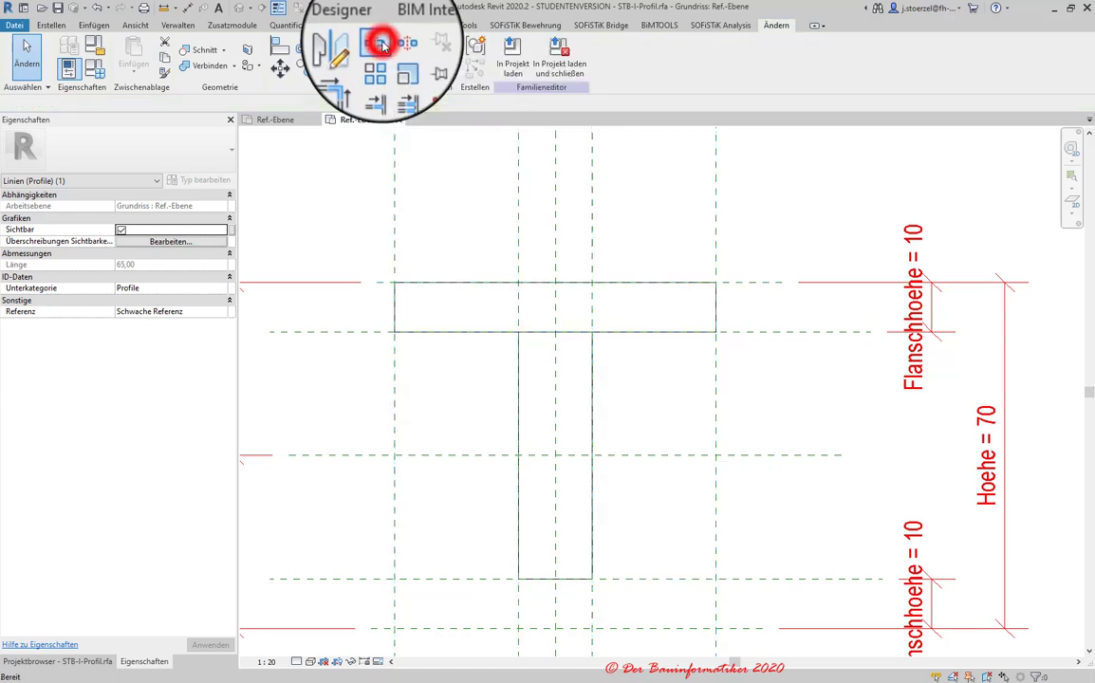
left_click(556, 331)
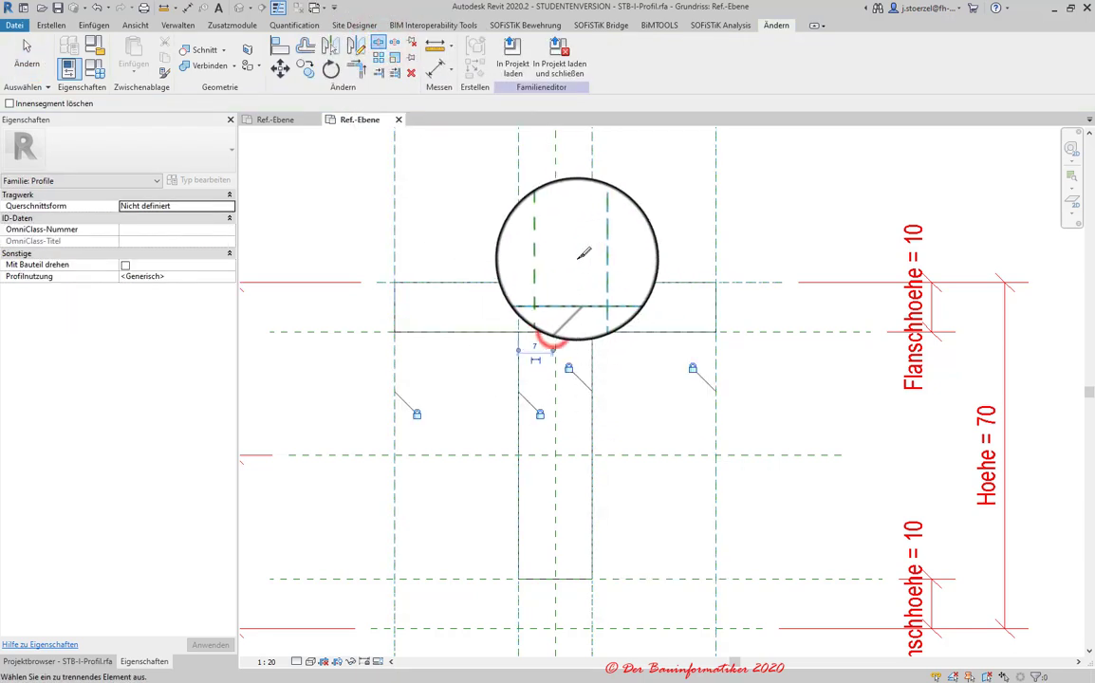
key("Escape")
- Extend the web's left edge line up to the flange underside
left_click(493, 330)
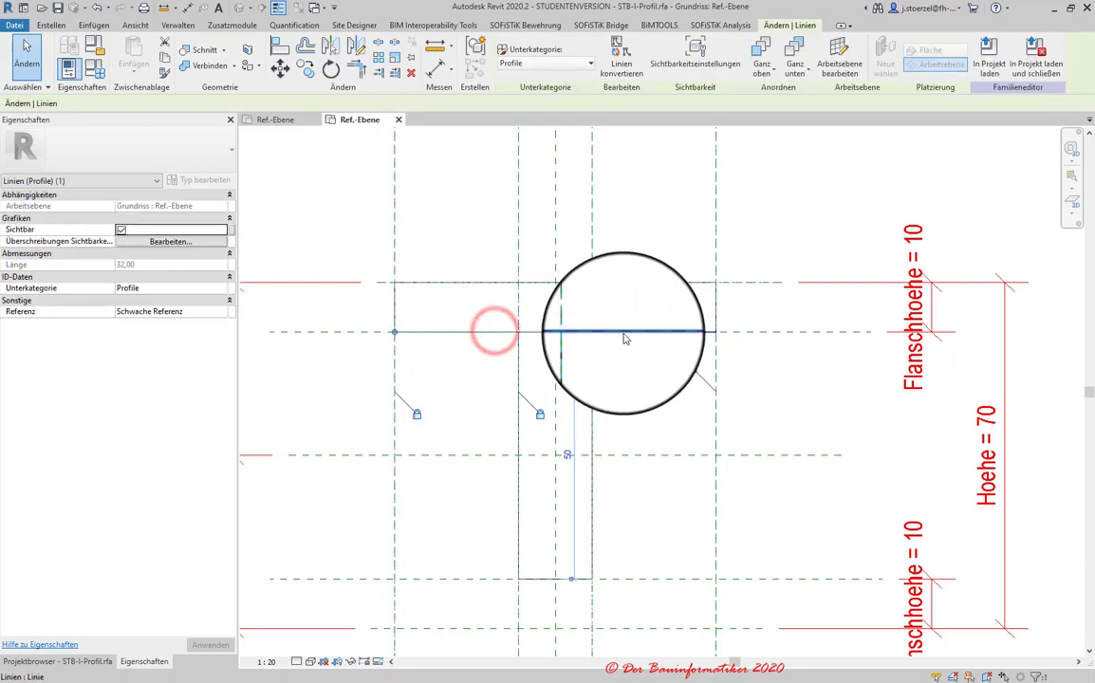
left_click(689, 330)
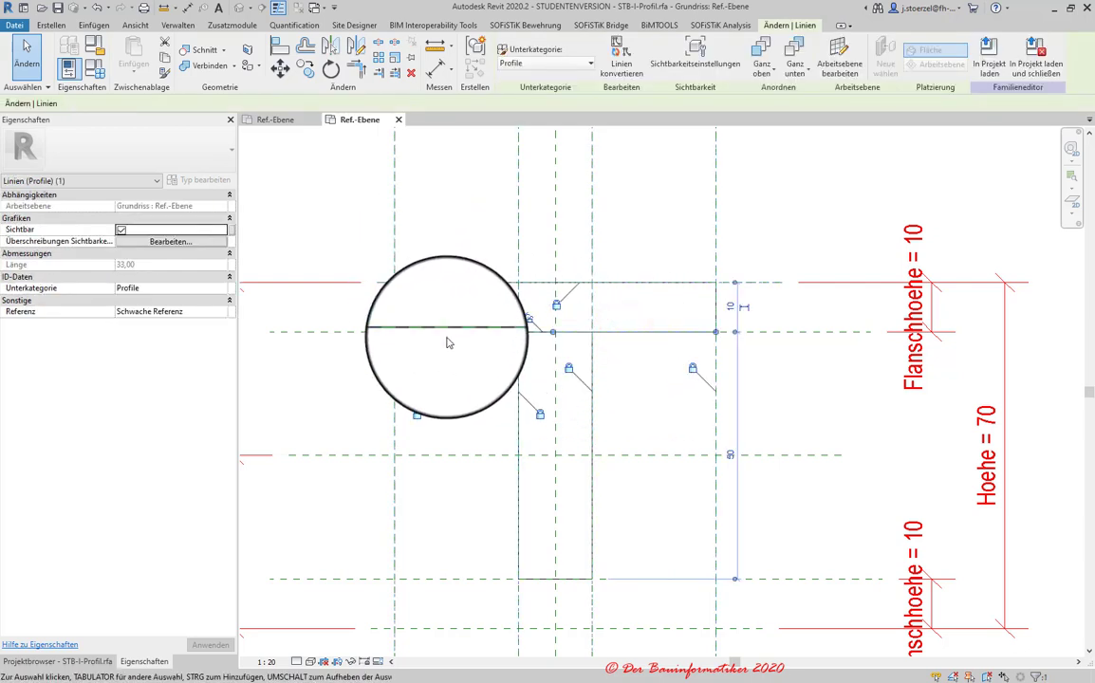
left_click(448, 336)
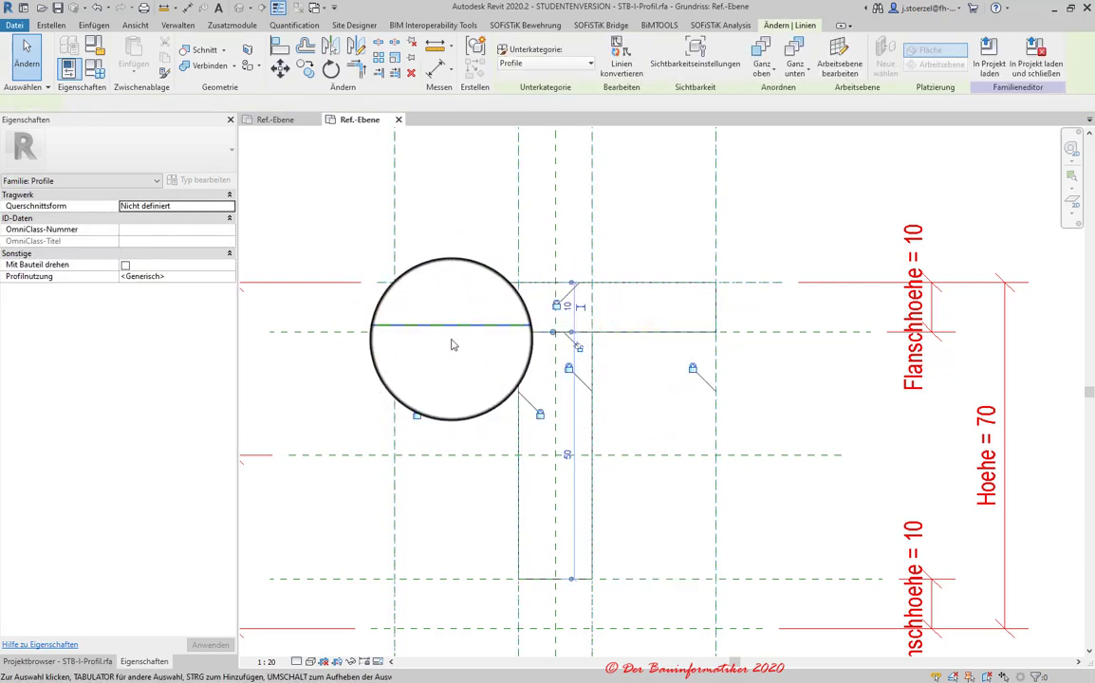
left_click(503, 332)
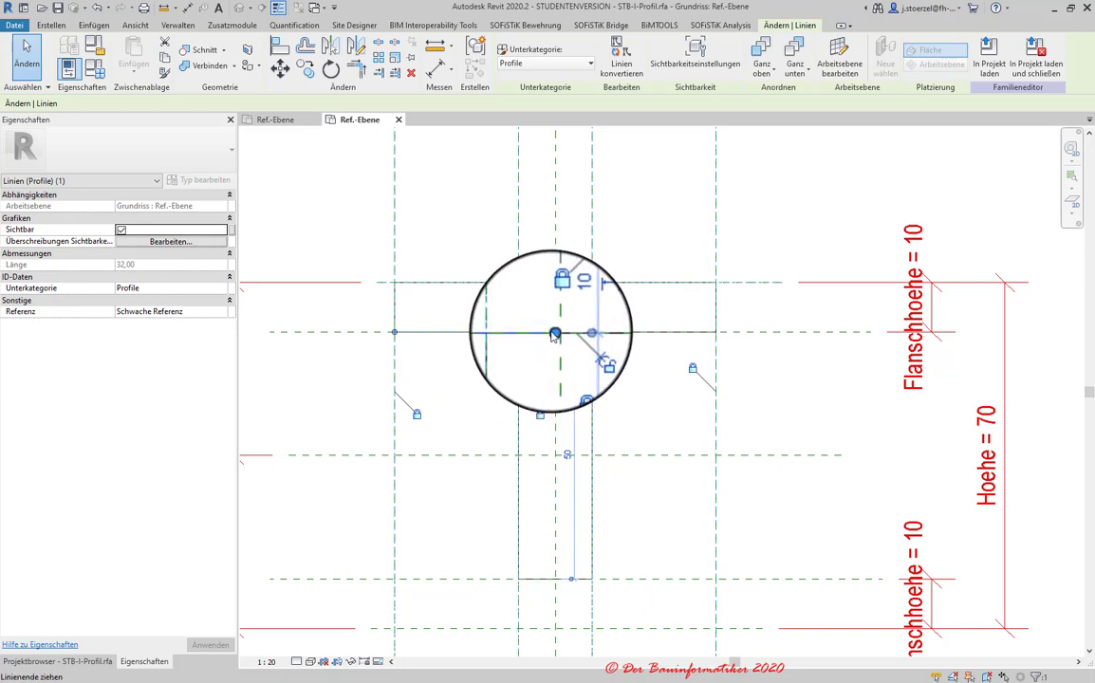
left_click_drag(551, 334, 520, 326)
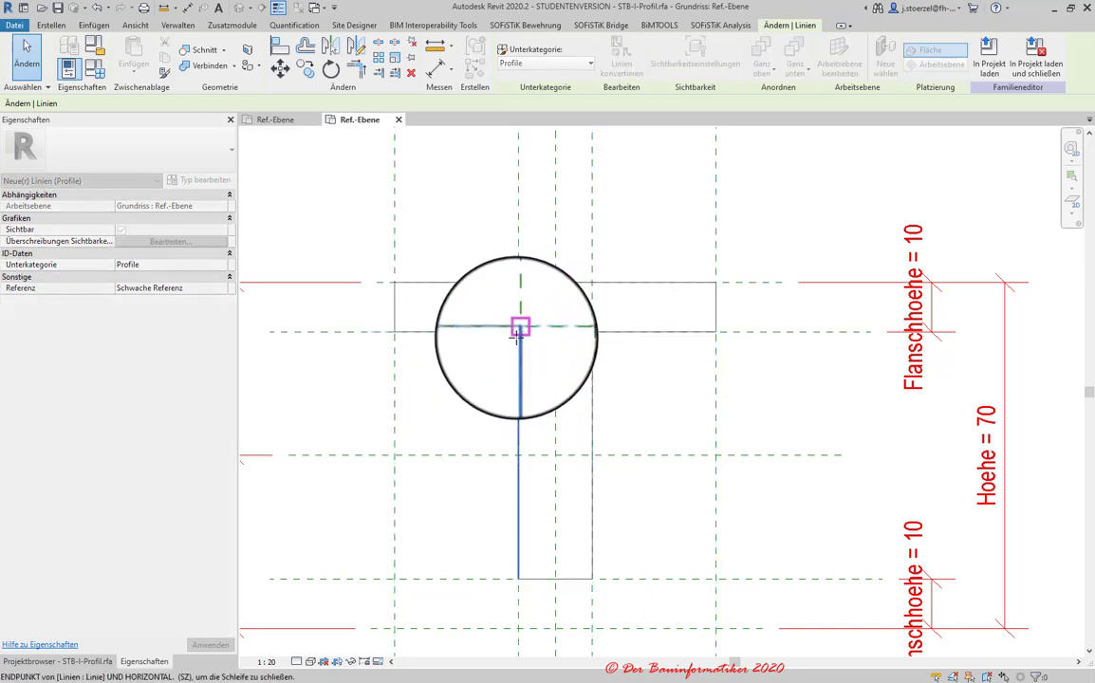
left_click(445, 403)
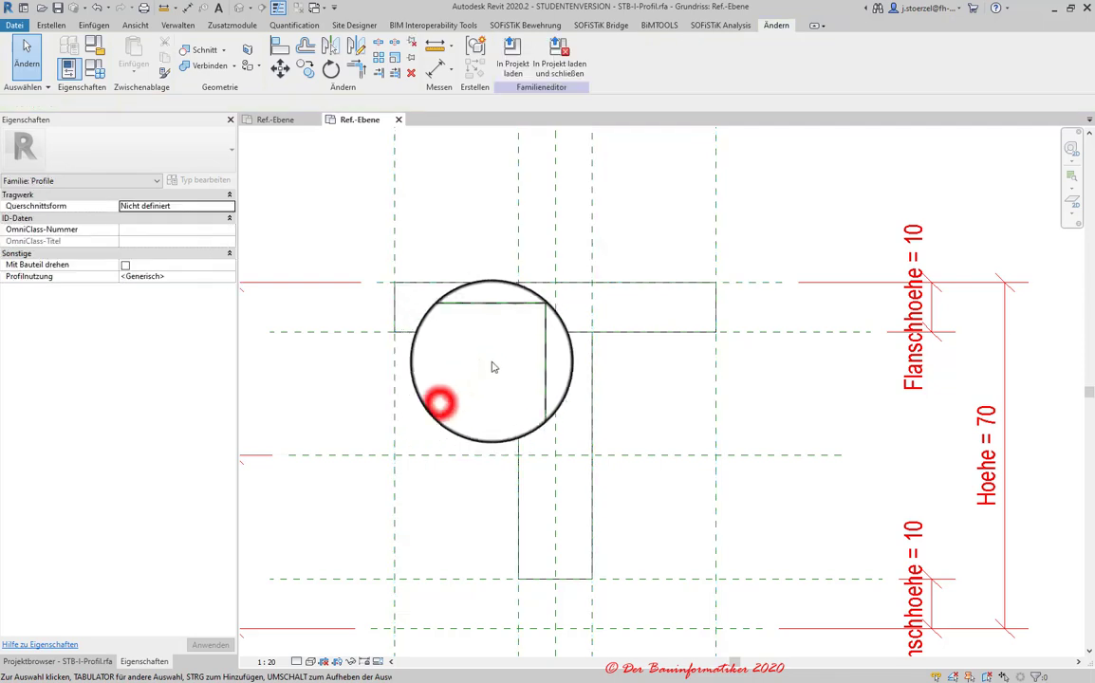
scroll(473, 356, "up", 2)
middle_click_drag(473, 356, 677, 325)
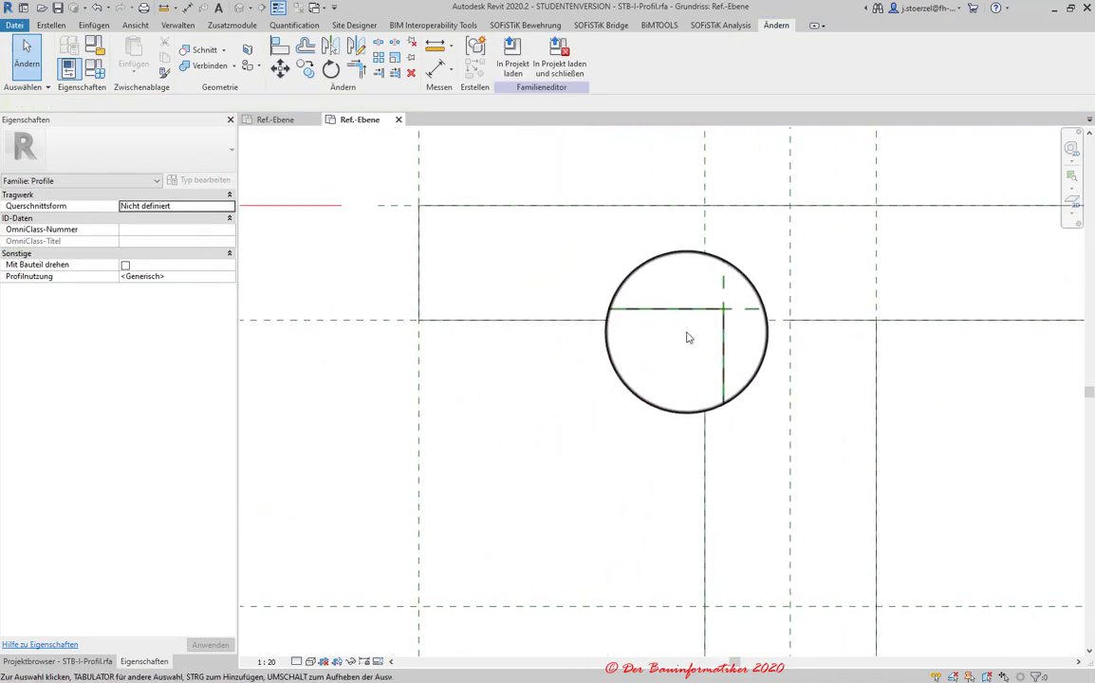
- Drag the left flange underside segment's end down and snap it onto the web edge as a sloped haunch
left_click(680, 321)
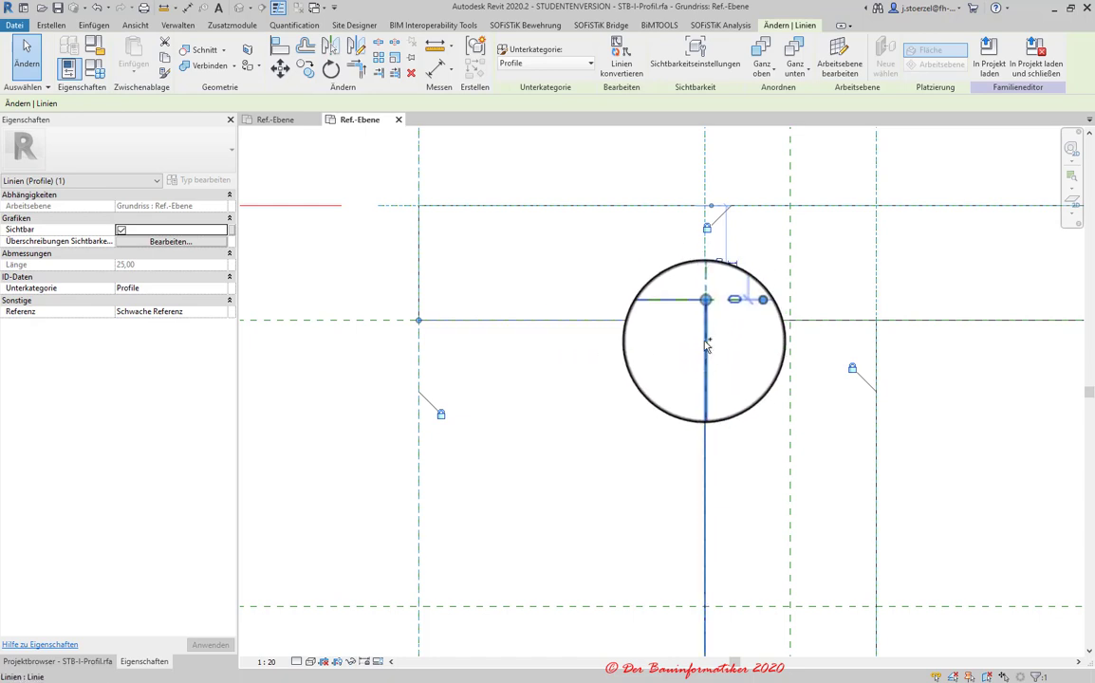
left_click(708, 342)
left_click_drag(704, 320, 702, 398)
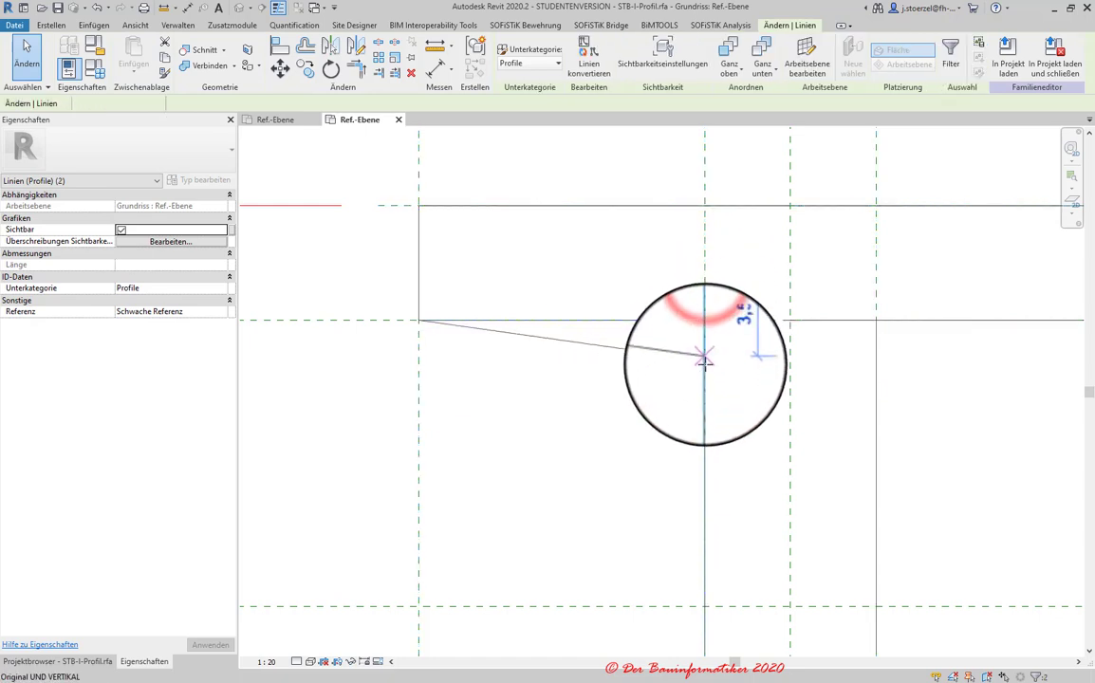
left_click(569, 343)
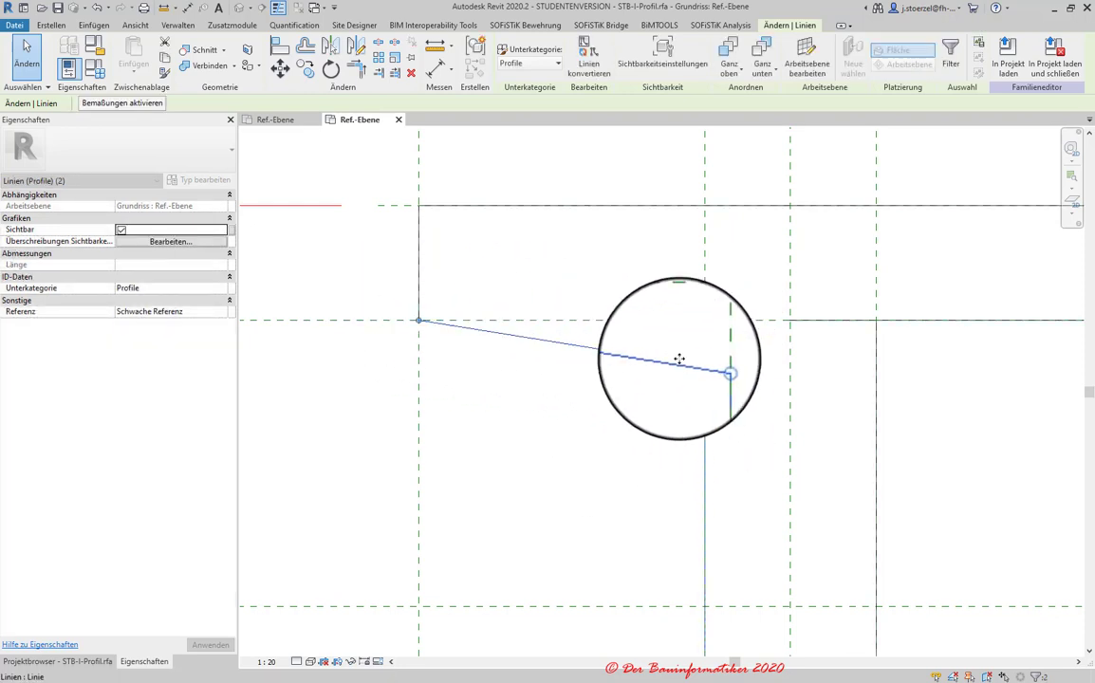
scroll(633, 438, "down", 1)
scroll(664, 456, "down", 1)
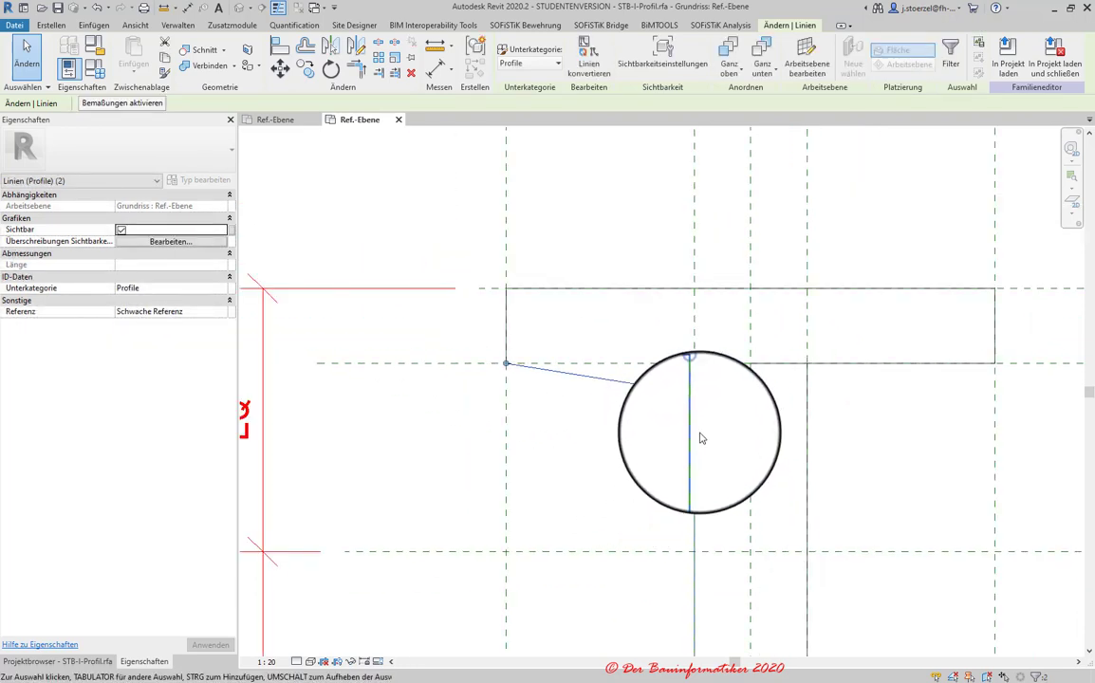
left_click_drag(728, 394, 694, 395)
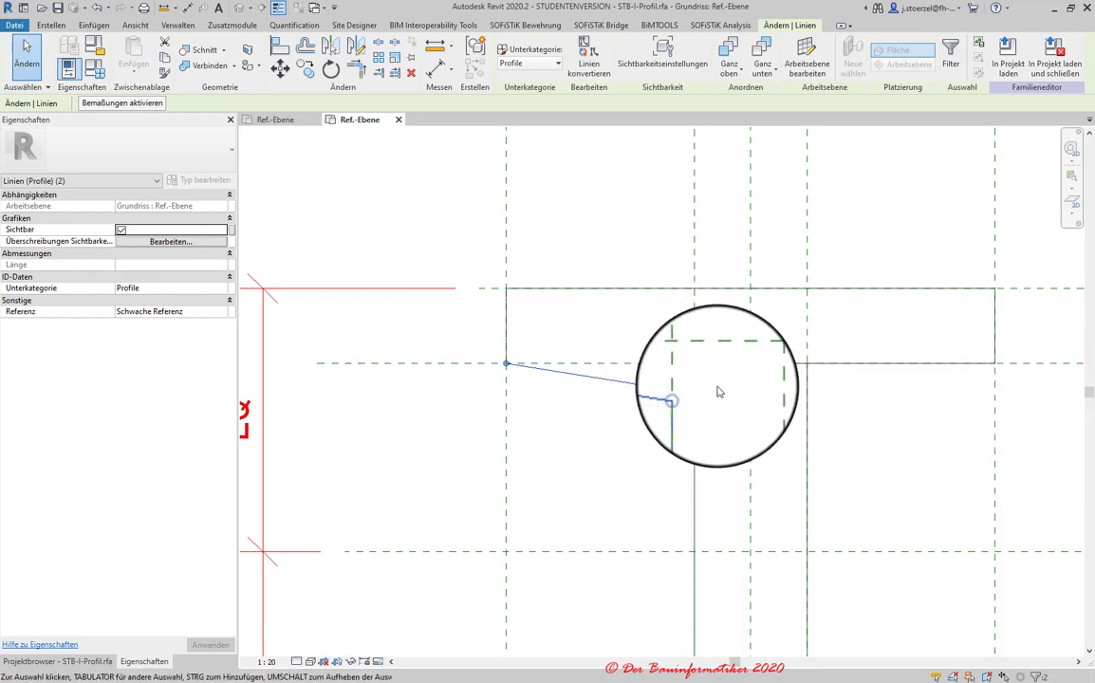
middle_click_drag(443, 404, 505, 407)
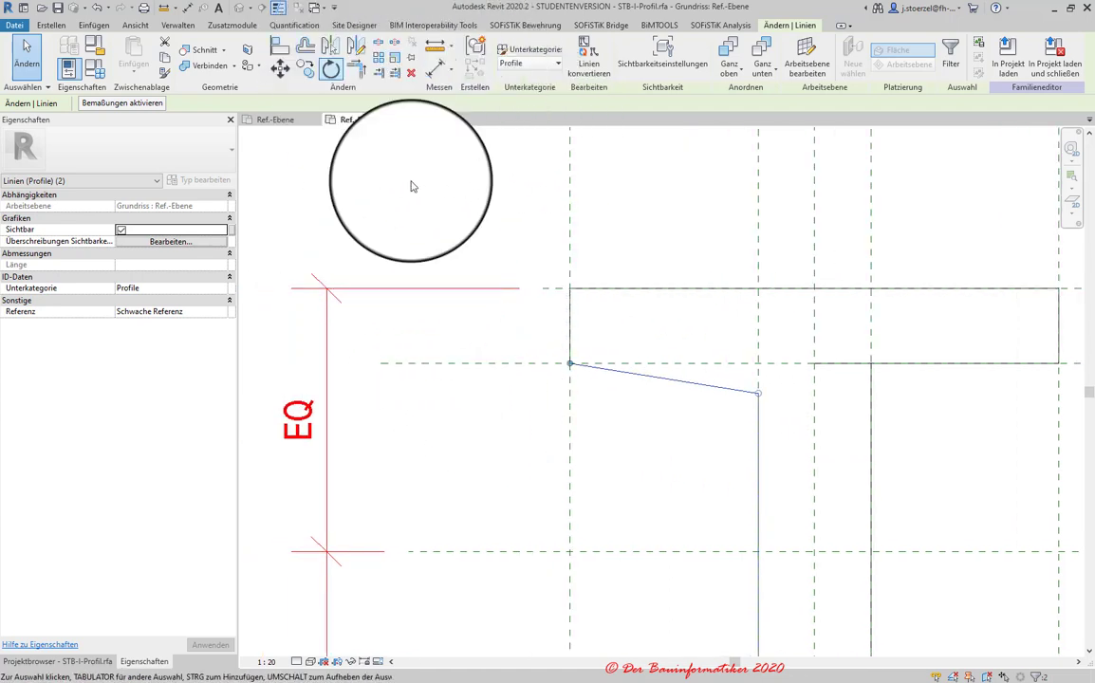
key("Escape")
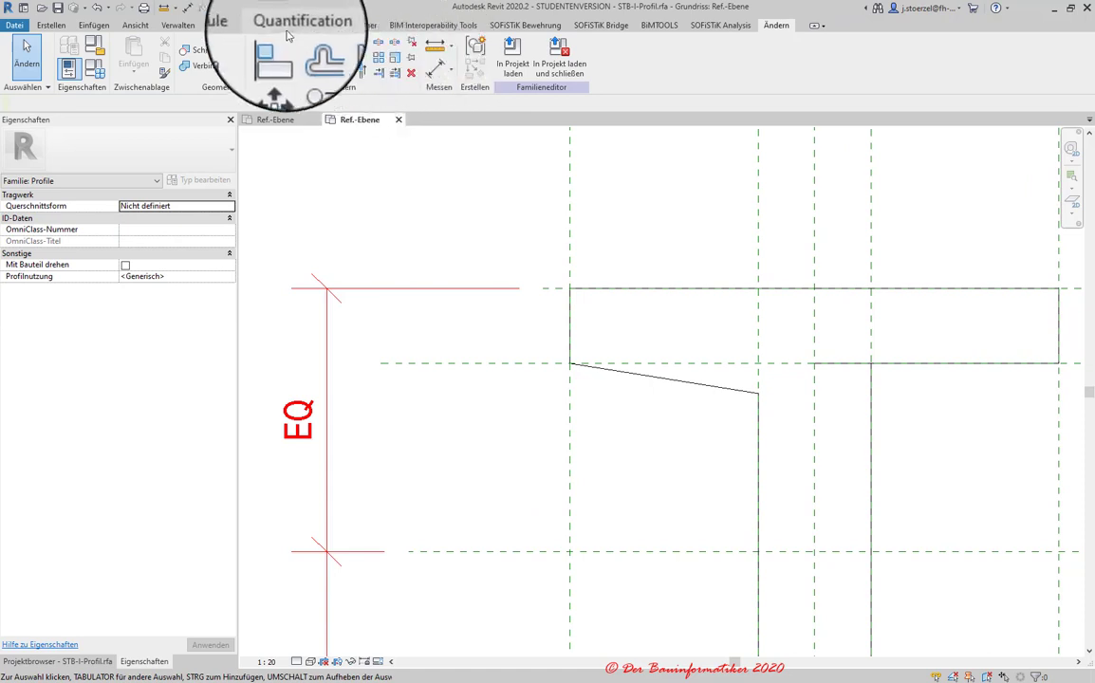
- Place an aligned dimension from the top flange underside to the left haunch's lower end
left_click(434, 72)
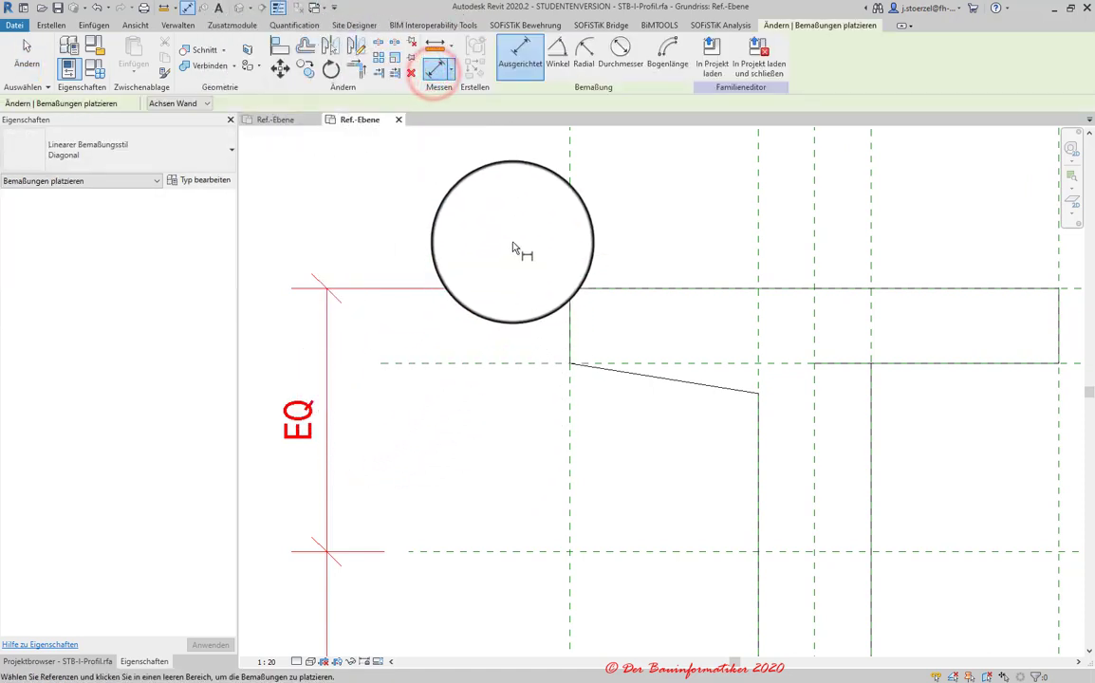
scroll(450, 327, "down", 2)
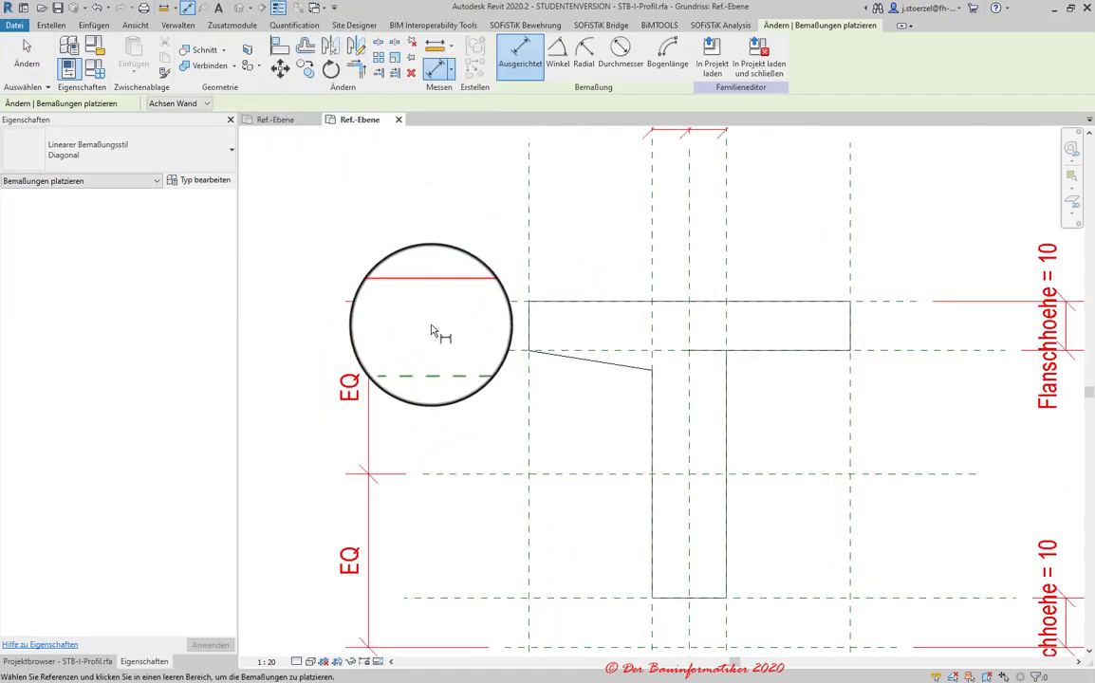
scroll(467, 401, "down", 1)
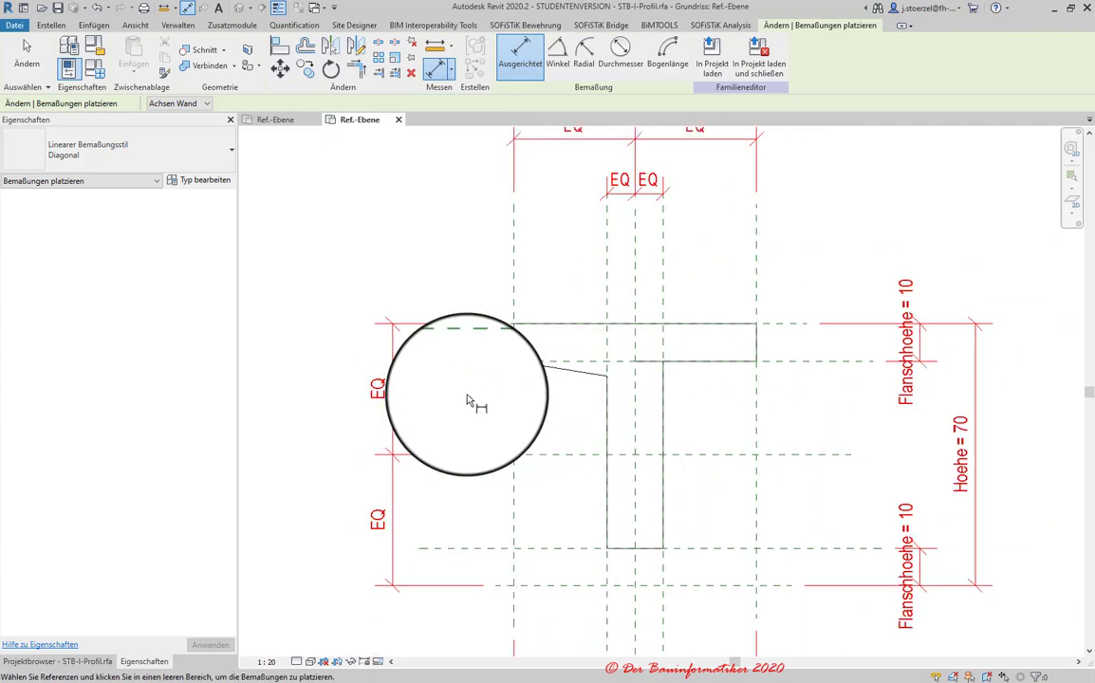
left_click(790, 324)
scroll(467, 389, "up", 1)
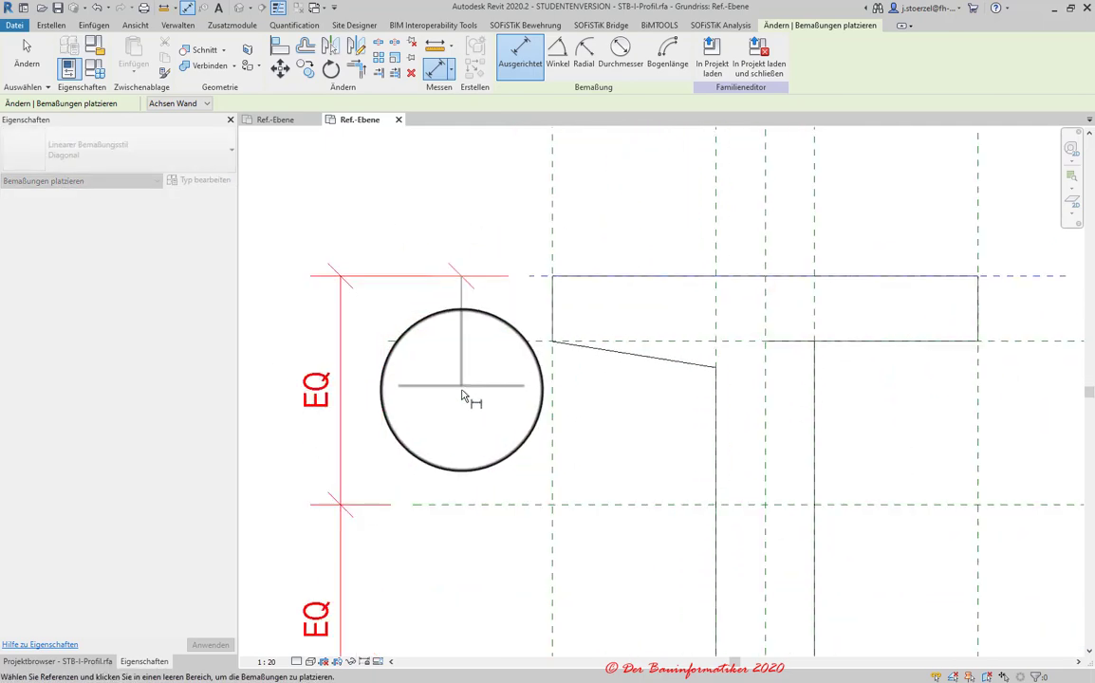
scroll(472, 397, "up", 1)
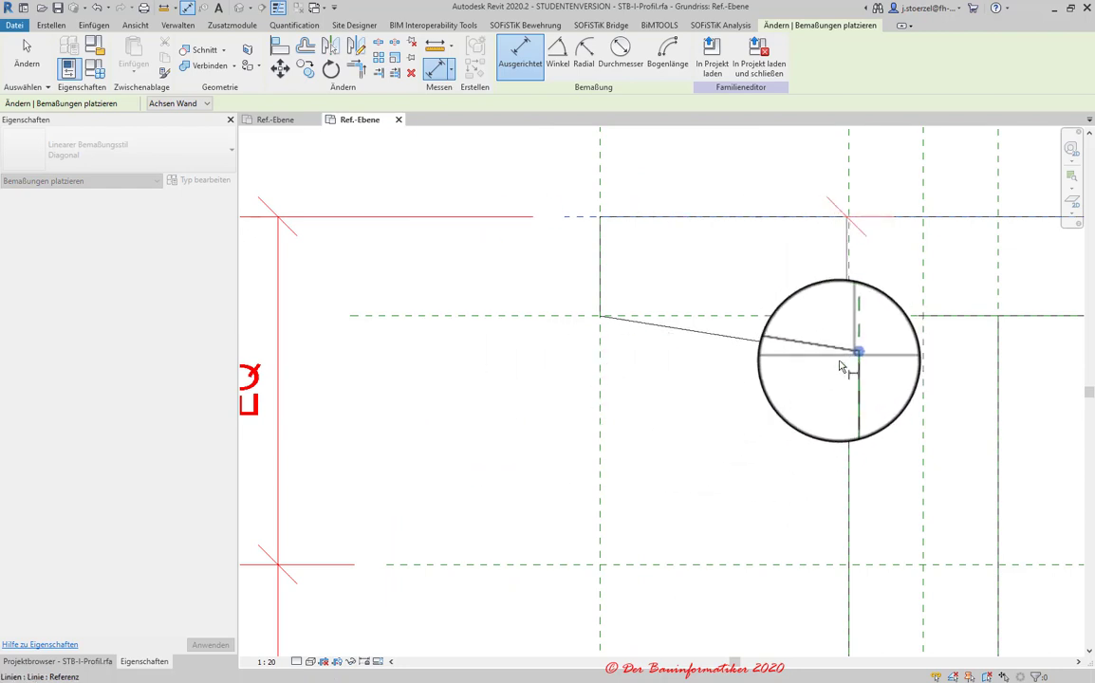
scroll(842, 359, "up", 1)
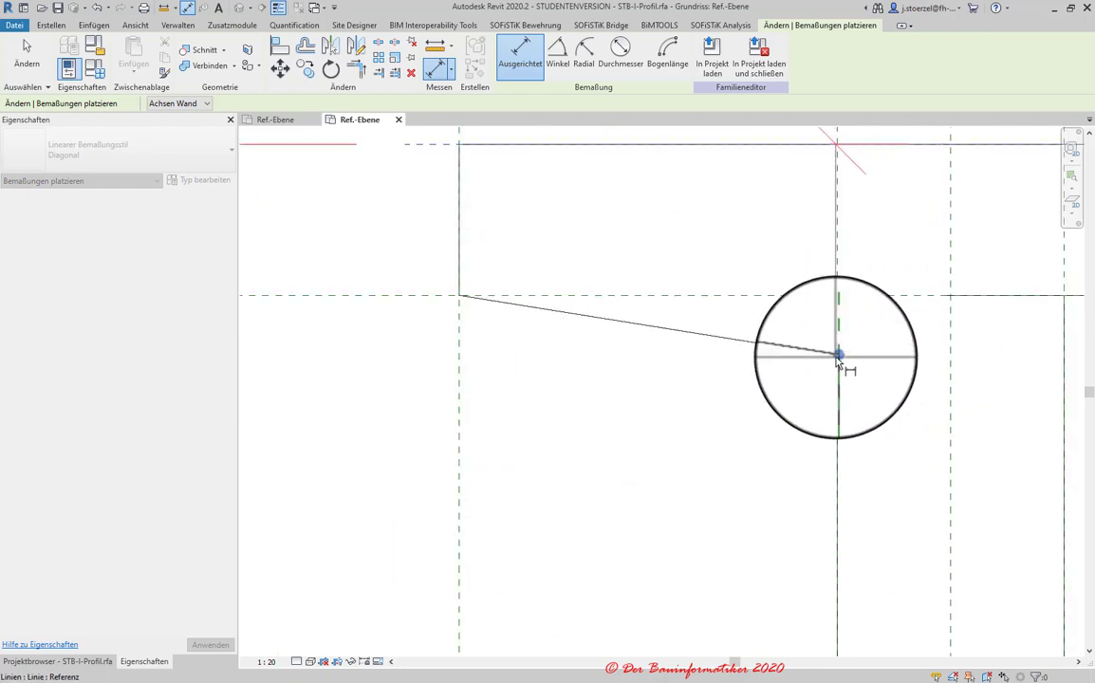
scroll(837, 359, "up", 2)
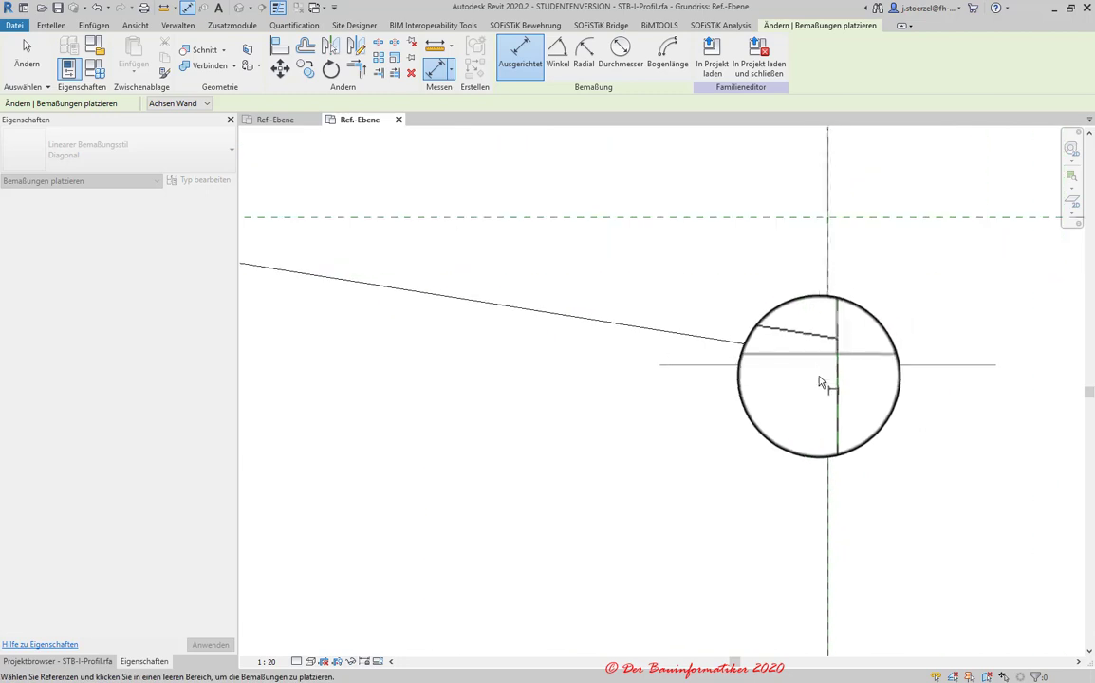
scroll(830, 361, "down", 1)
scroll(689, 414, "down", 1)
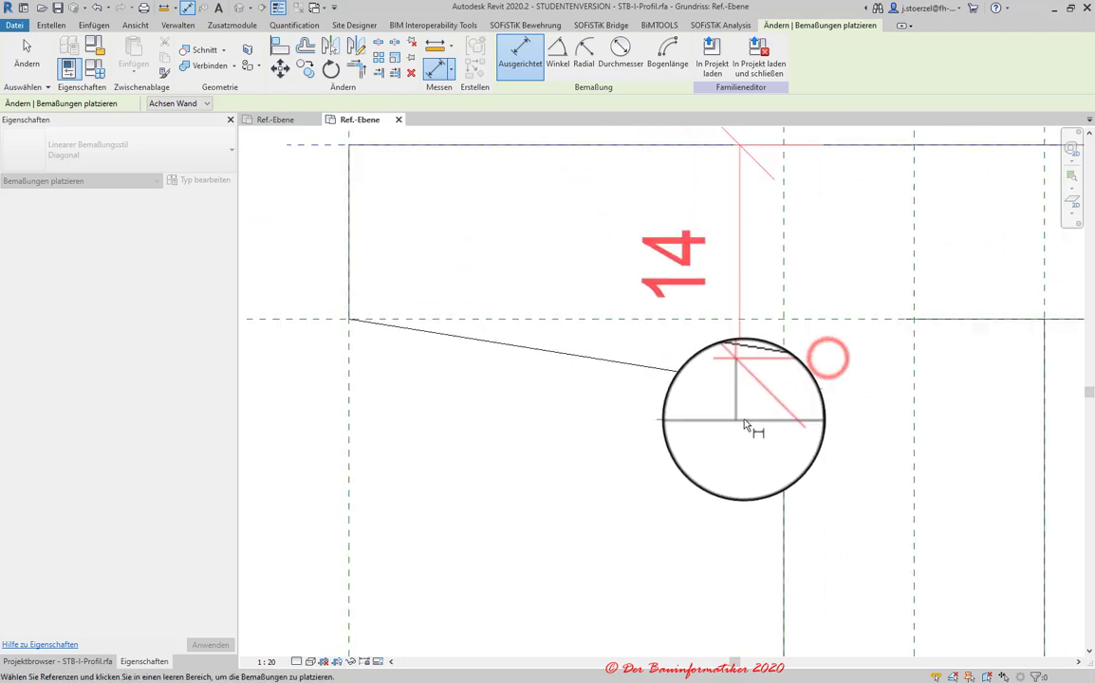
scroll(671, 377, "down", 1)
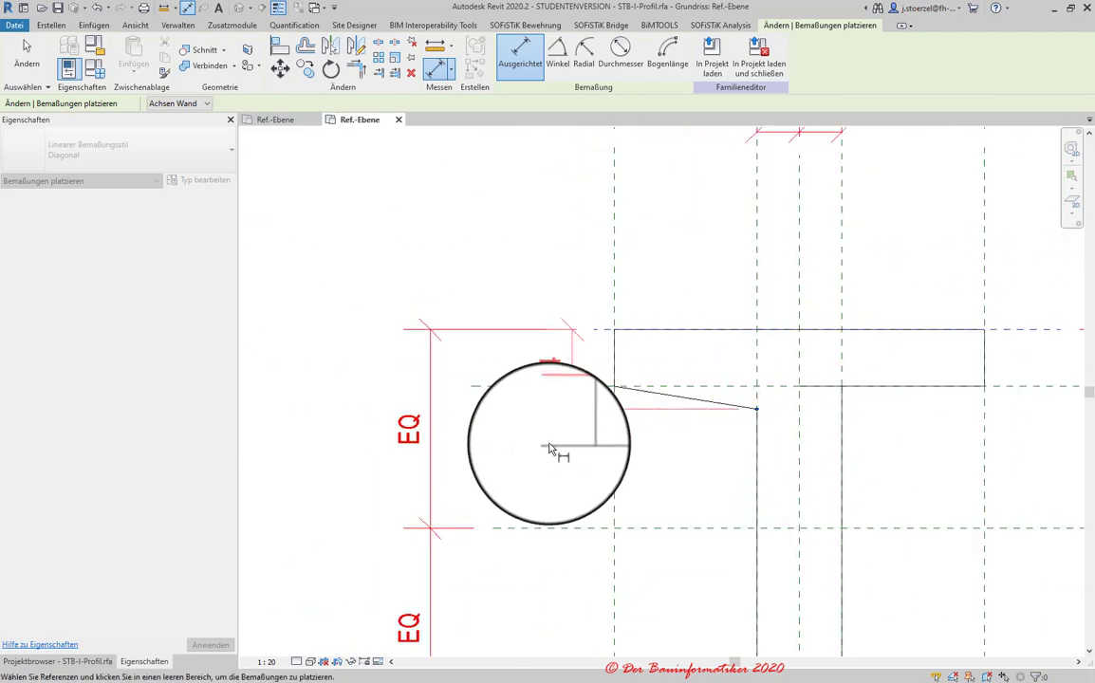
left_click(502, 460)
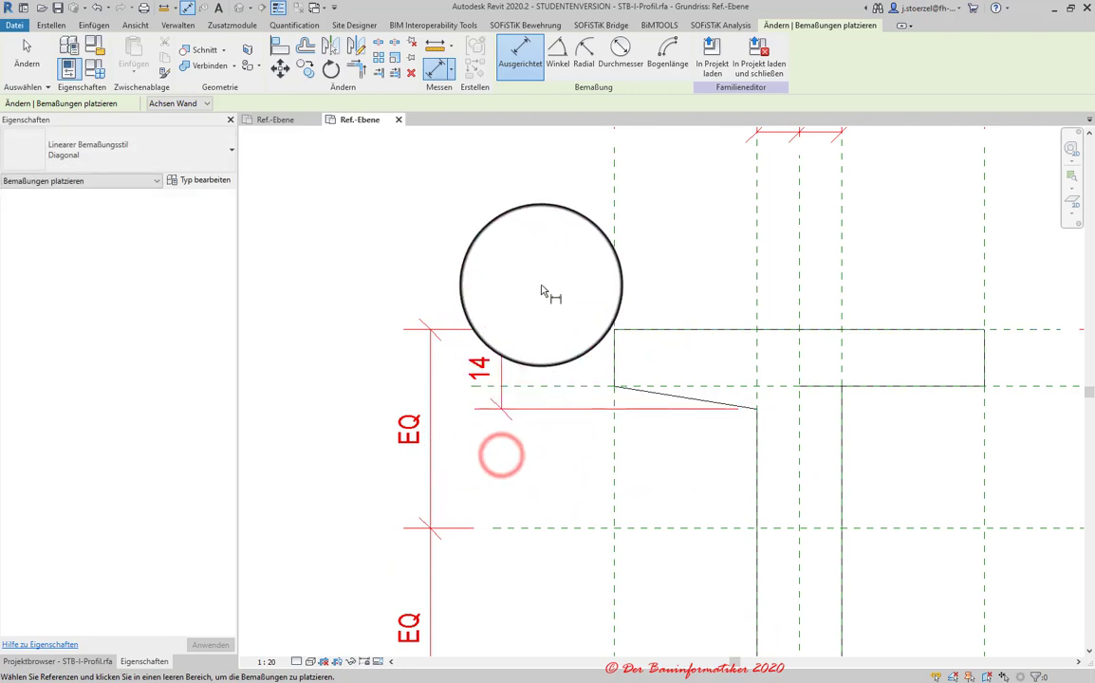
left_click(496, 365)
key("Escape")
left_click(498, 343)
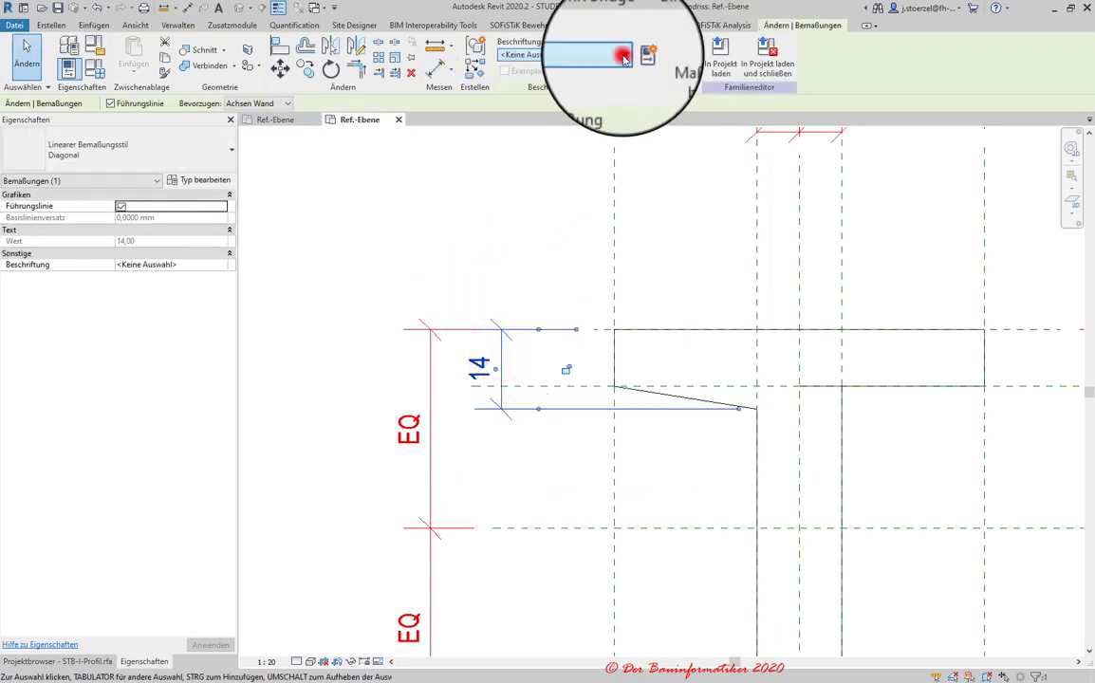
- Label the haunch dimension FlanschVoutenHoehe so it reads 15
left_click(624, 57)
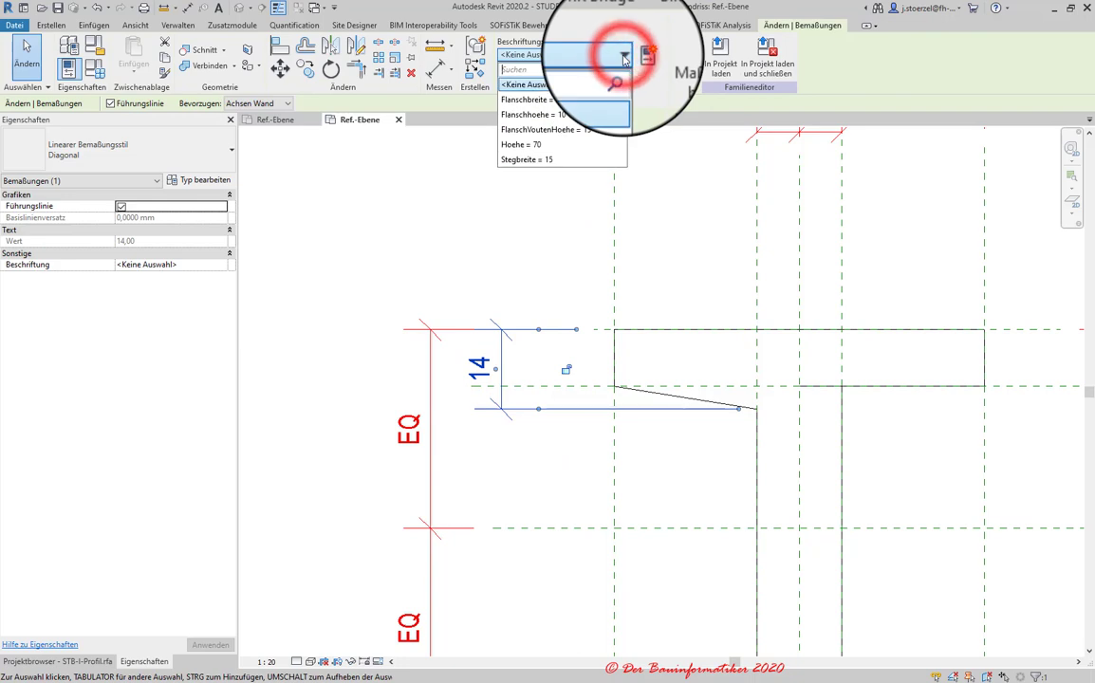
left_click(539, 135)
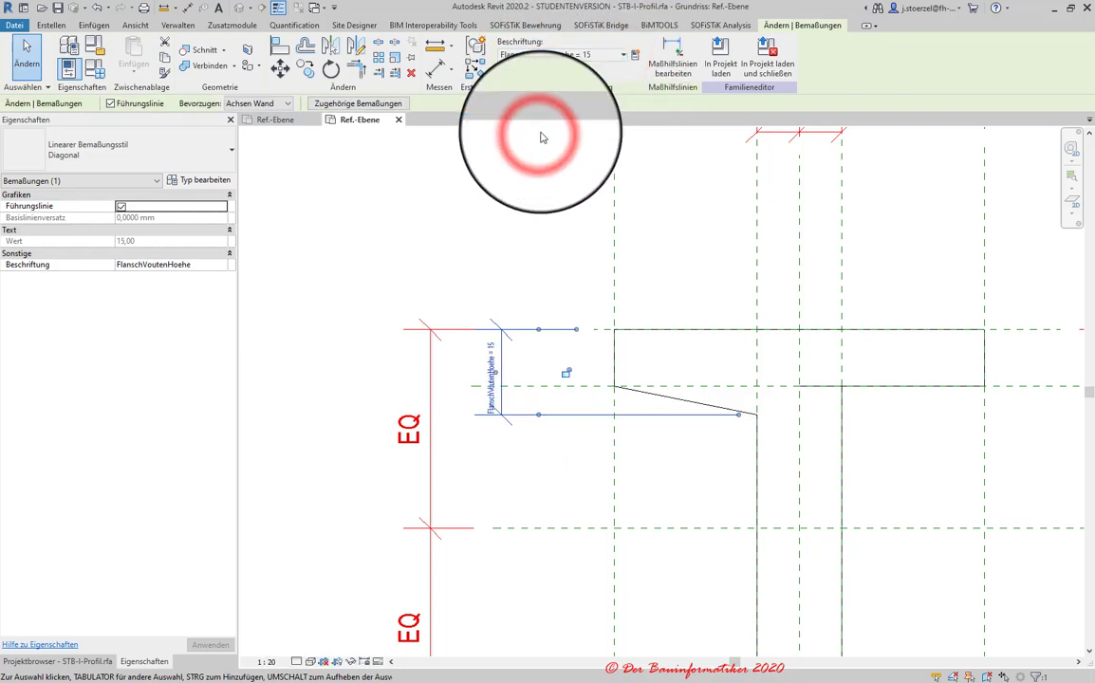
scroll(776, 438, "up", 3)
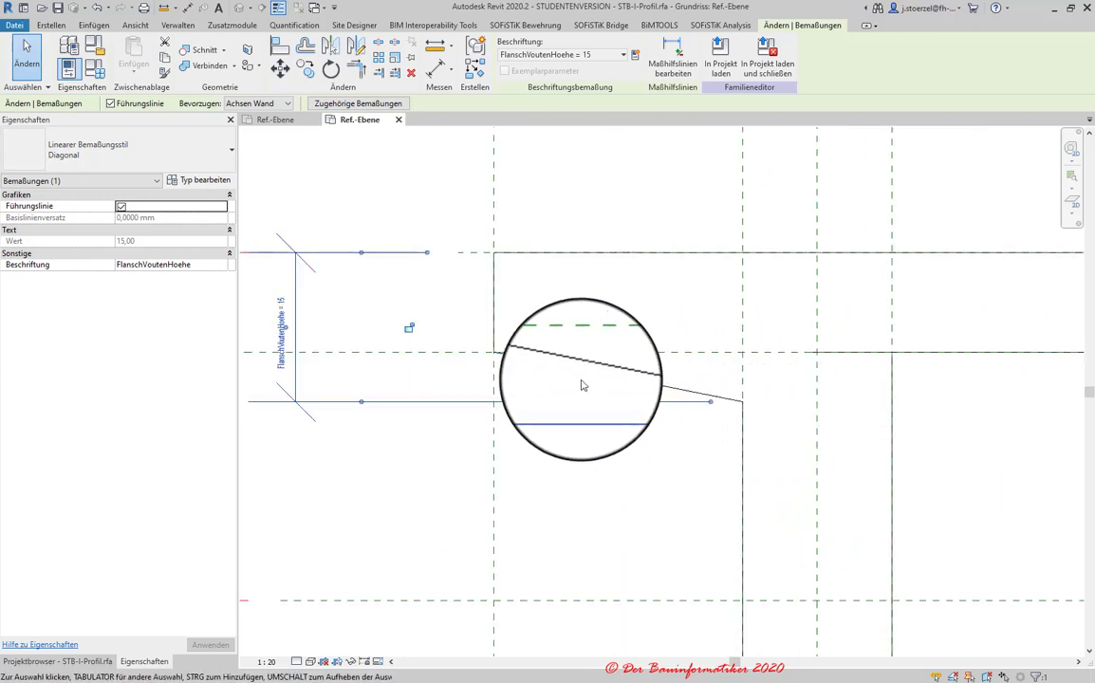
scroll(579, 382, "down", 3)
key("Escape")
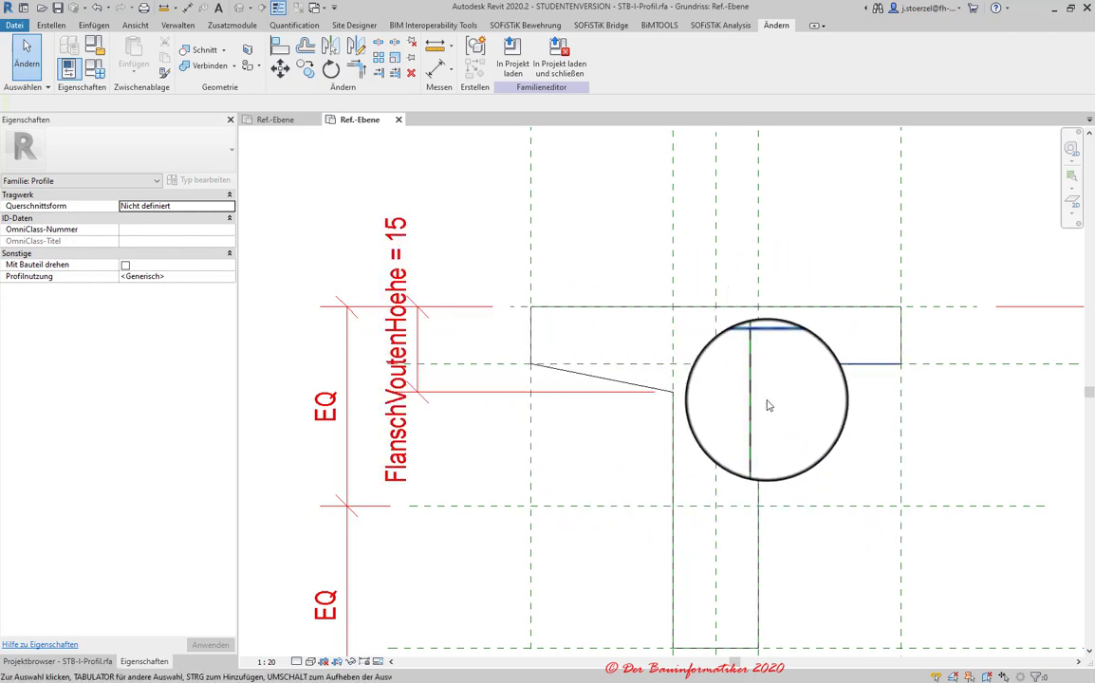
- Delete a selected element near the right web edge
scroll(763, 390, "up", 2)
scroll(612, 417, "down", 2)
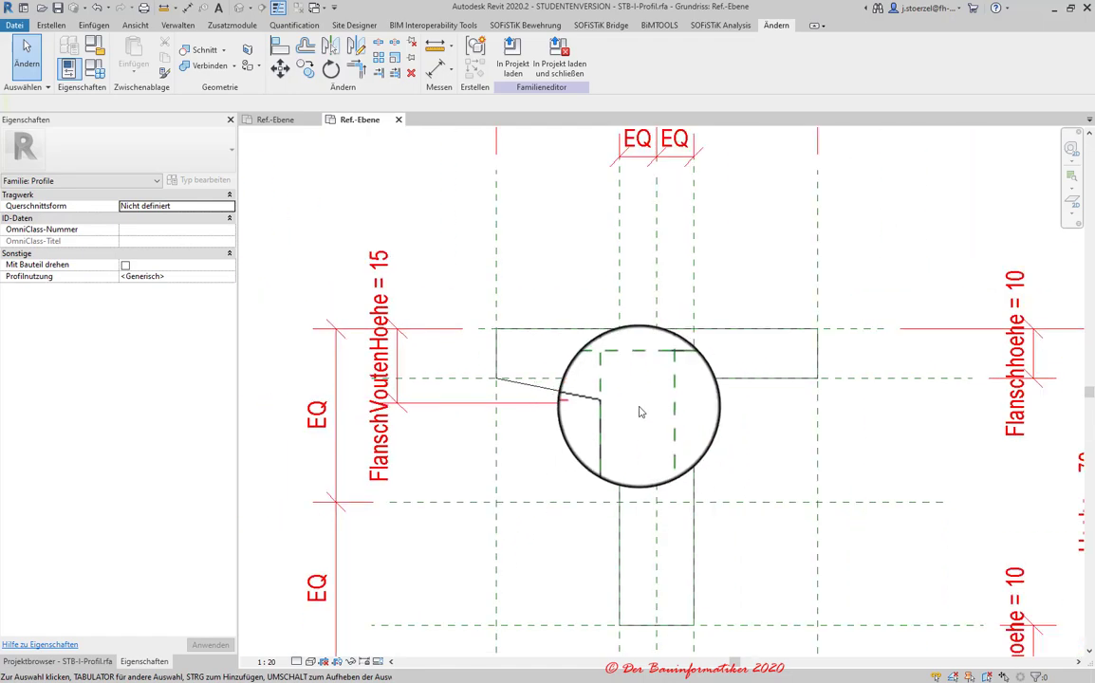
scroll(691, 411, "up", 2)
scroll(697, 389, "up", 1)
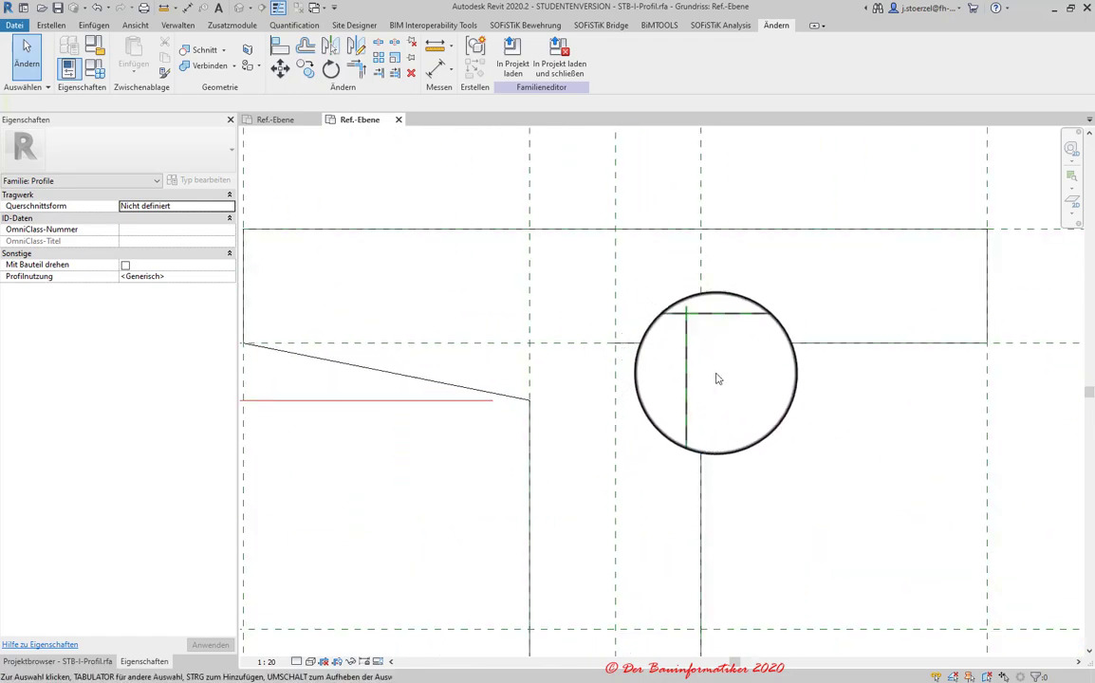
left_click(708, 390)
key("Delete")
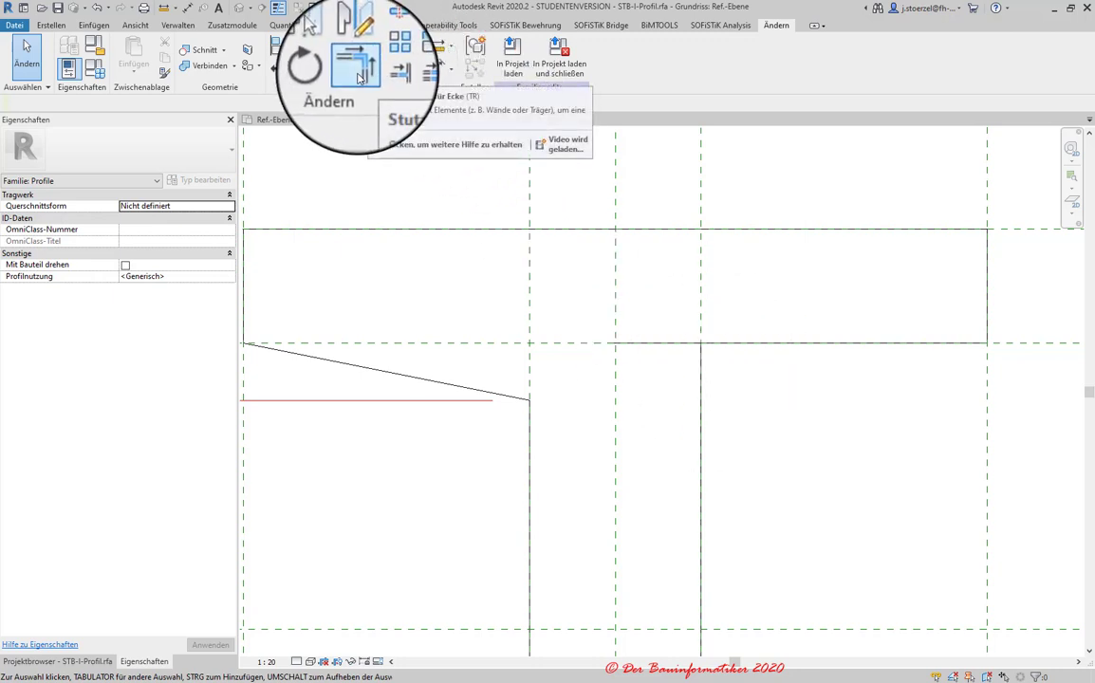
- Trim the right web line and right flange underside to meet in a clean corner
left_click(356, 68)
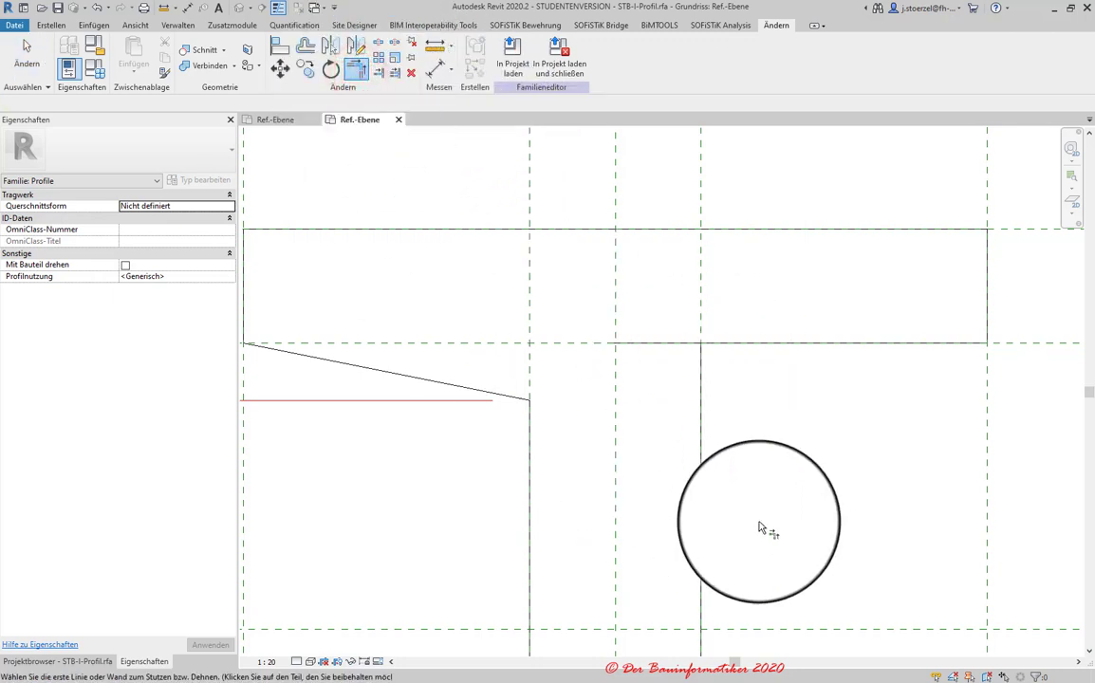
scroll(710, 435, "up", 1)
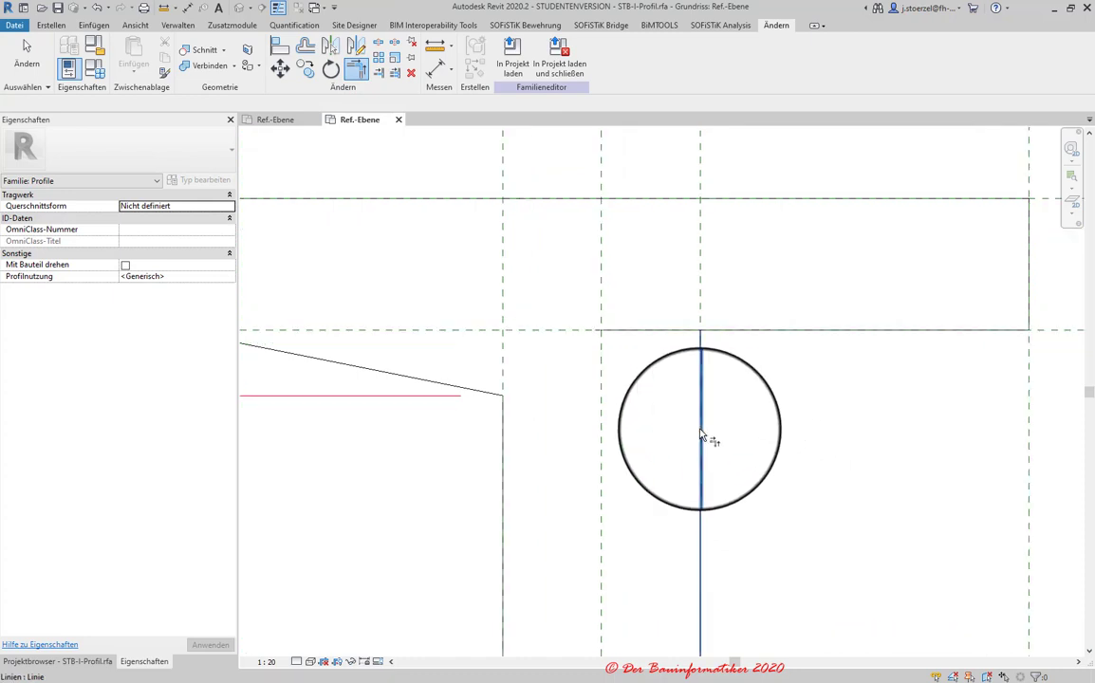
left_click(701, 435)
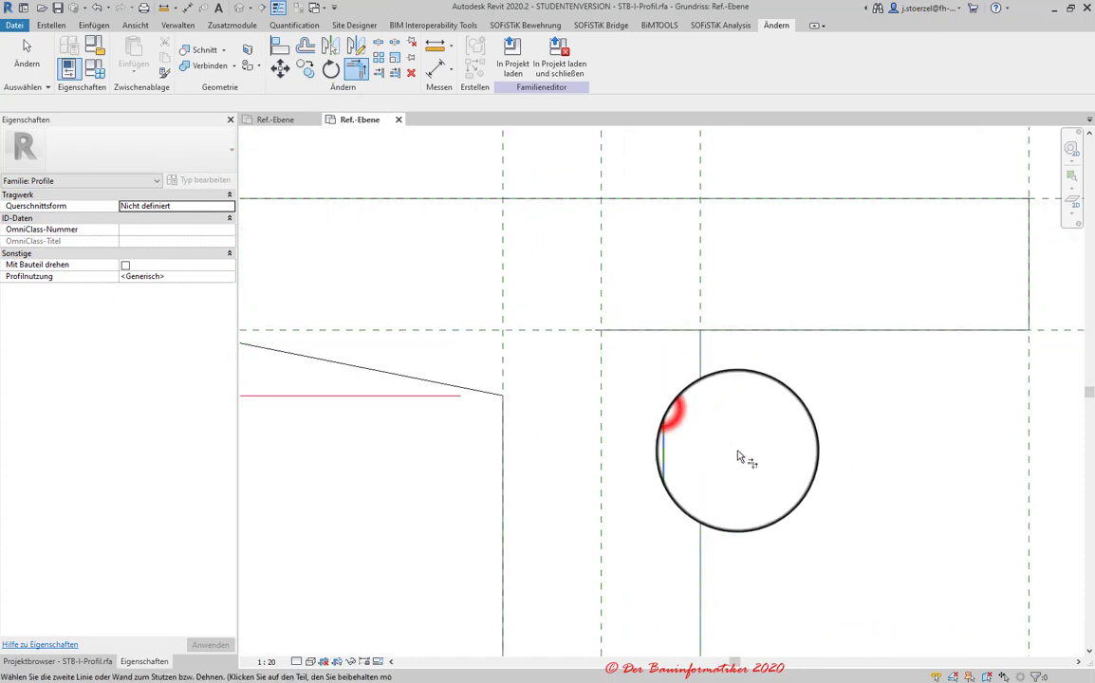
left_click(814, 327)
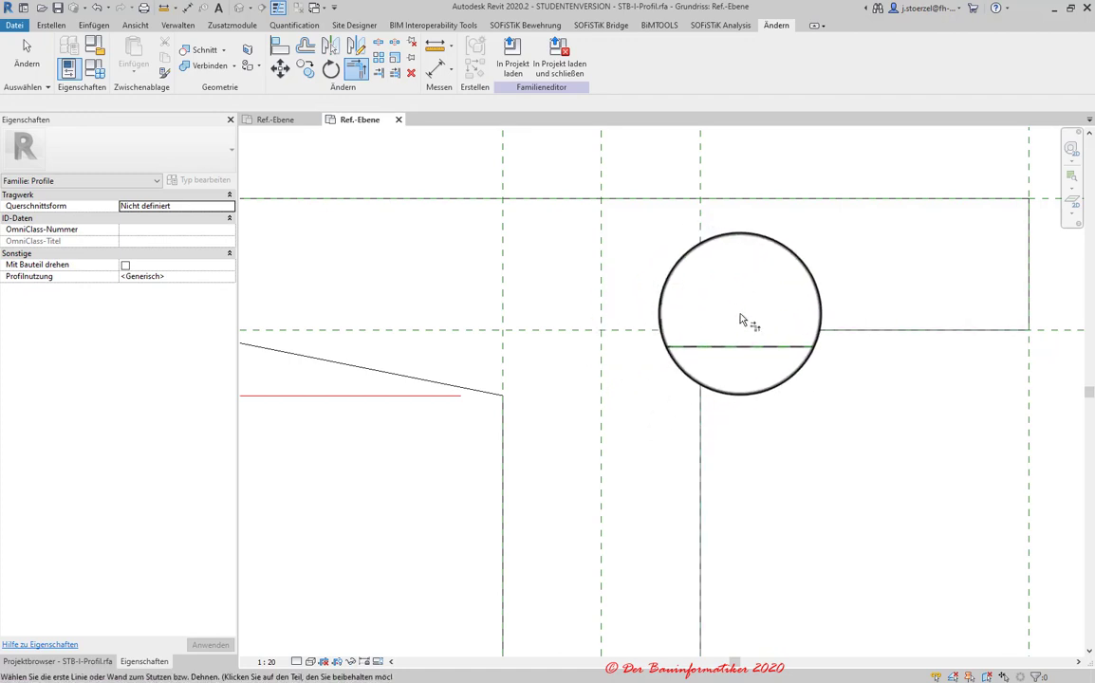
scroll(738, 317, "up", 3)
key("Escape")
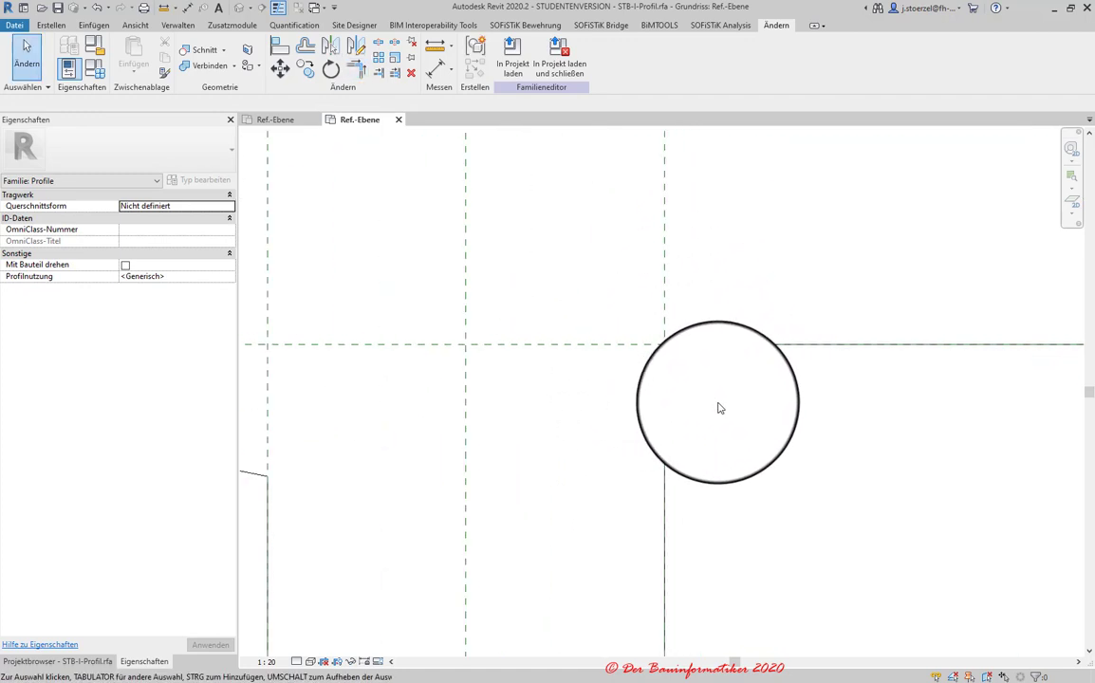
scroll(719, 408, "down", 3)
scroll(718, 408, "down", 2)
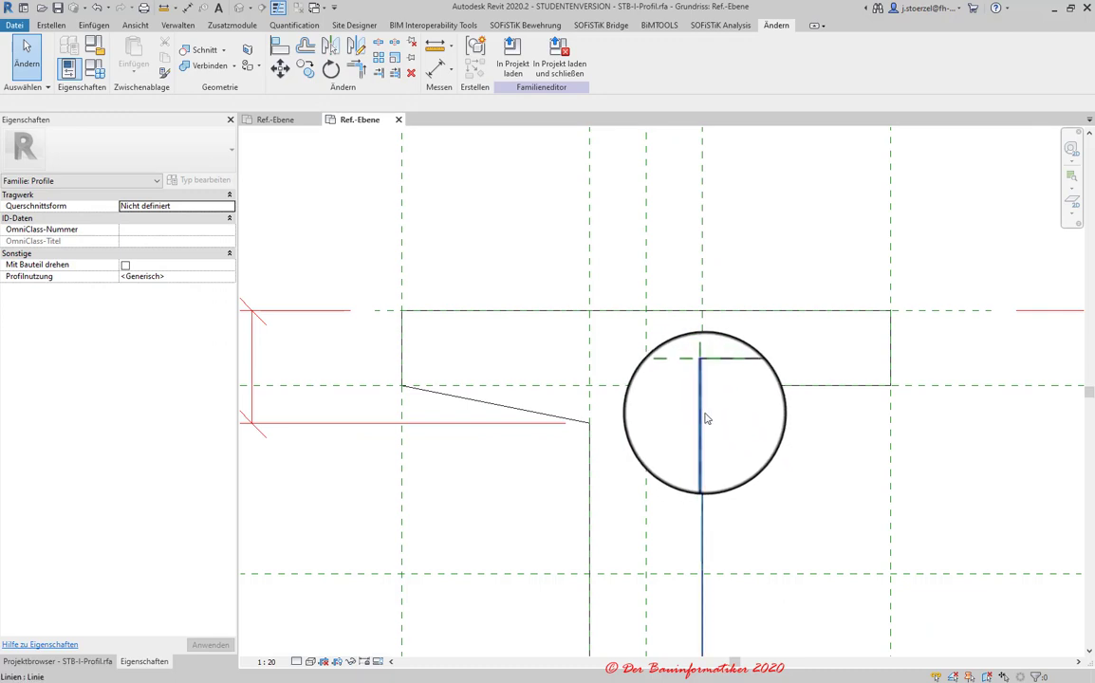
- Drag the shared corner of the right flange underside and web line down to form a sloped haunch
left_click(700, 418)
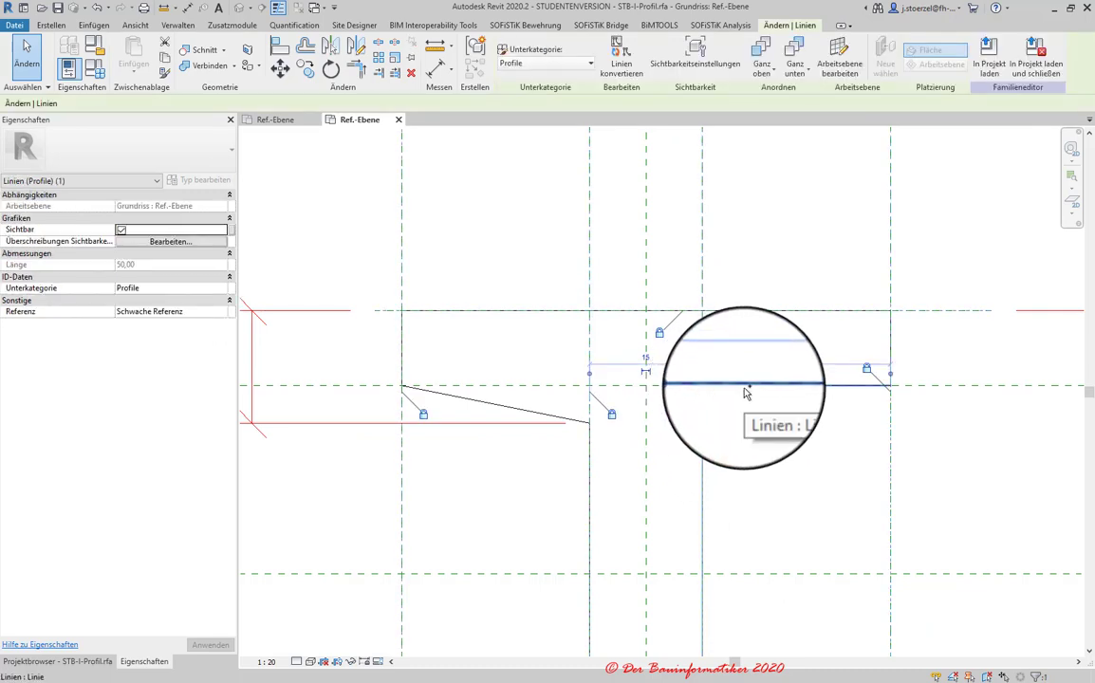
left_click(702, 387, "ctrl")
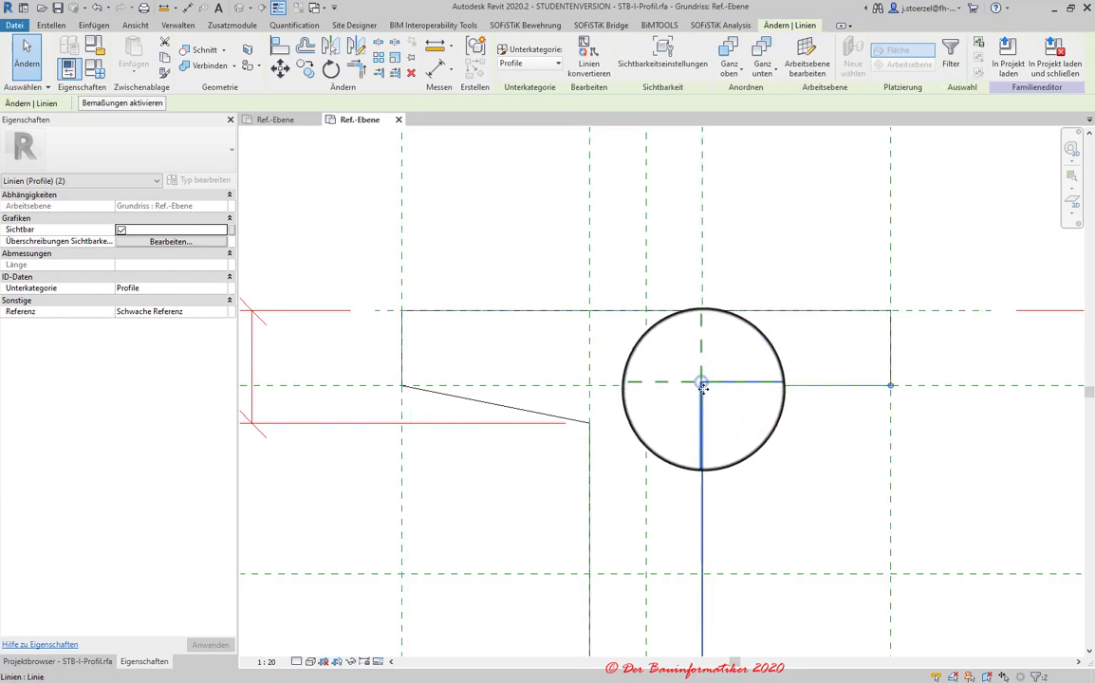
left_click_drag(702, 387, 700, 429, "ctrl")
scroll(704, 403, "up", 4)
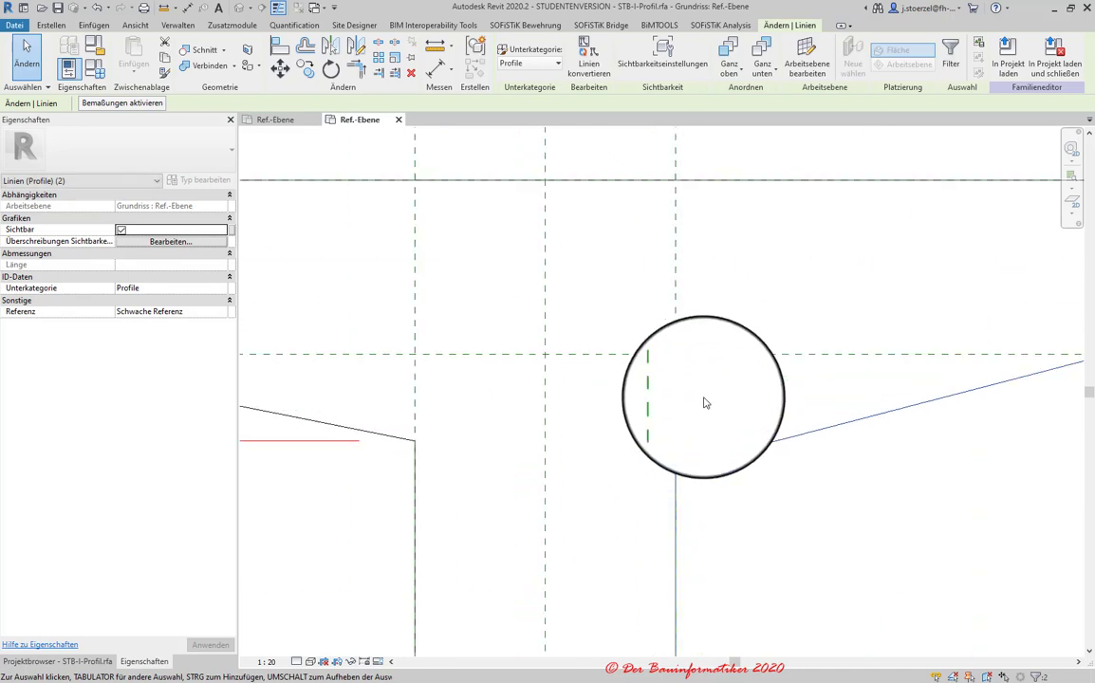
scroll(676, 471, "down", 2)
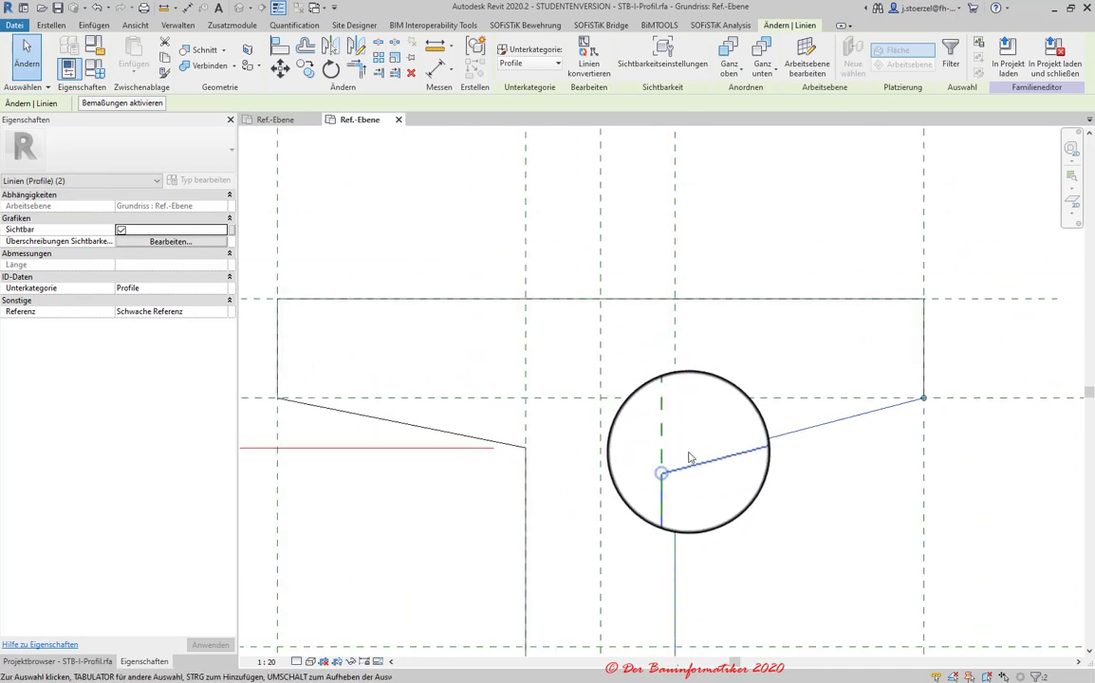
scroll(707, 436, "down", 2)
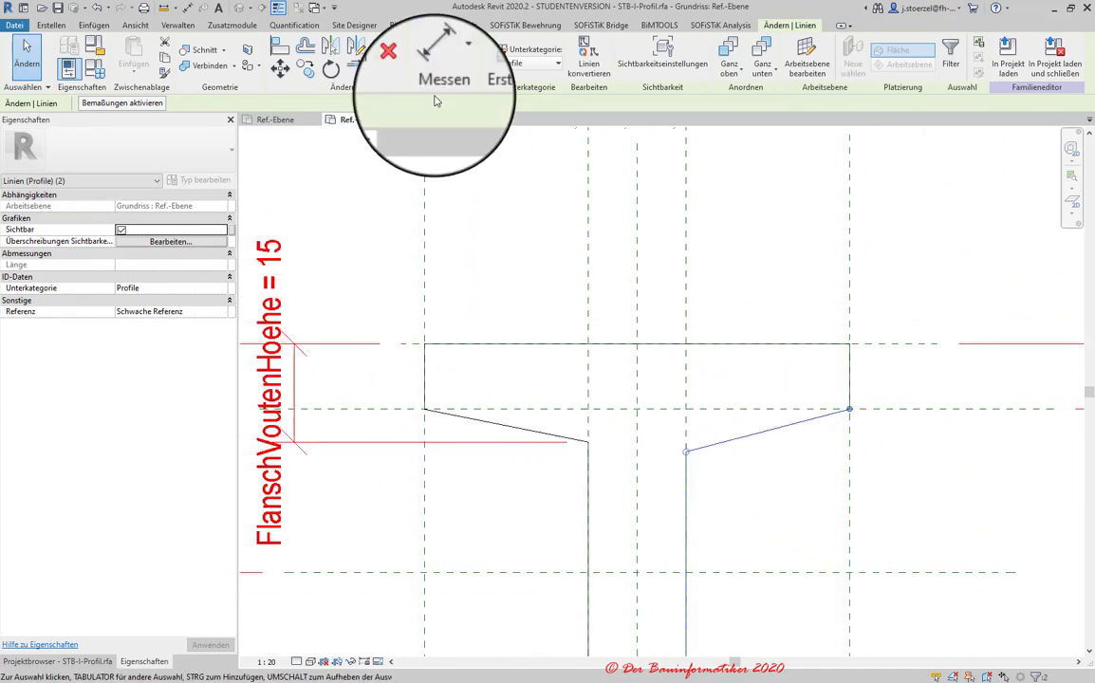
- Dimension the right haunch height from the flange top to the haunch bottom
left_click(437, 68)
scroll(462, 273, "down", 2)
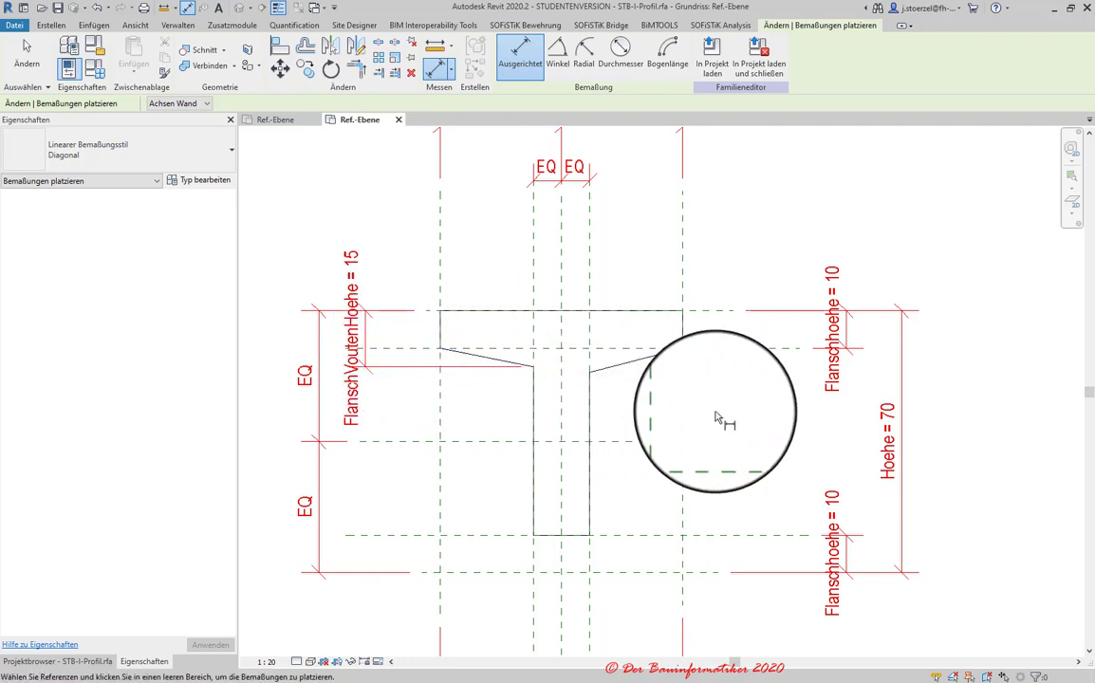
scroll(714, 418, "up", 1)
left_click(713, 281)
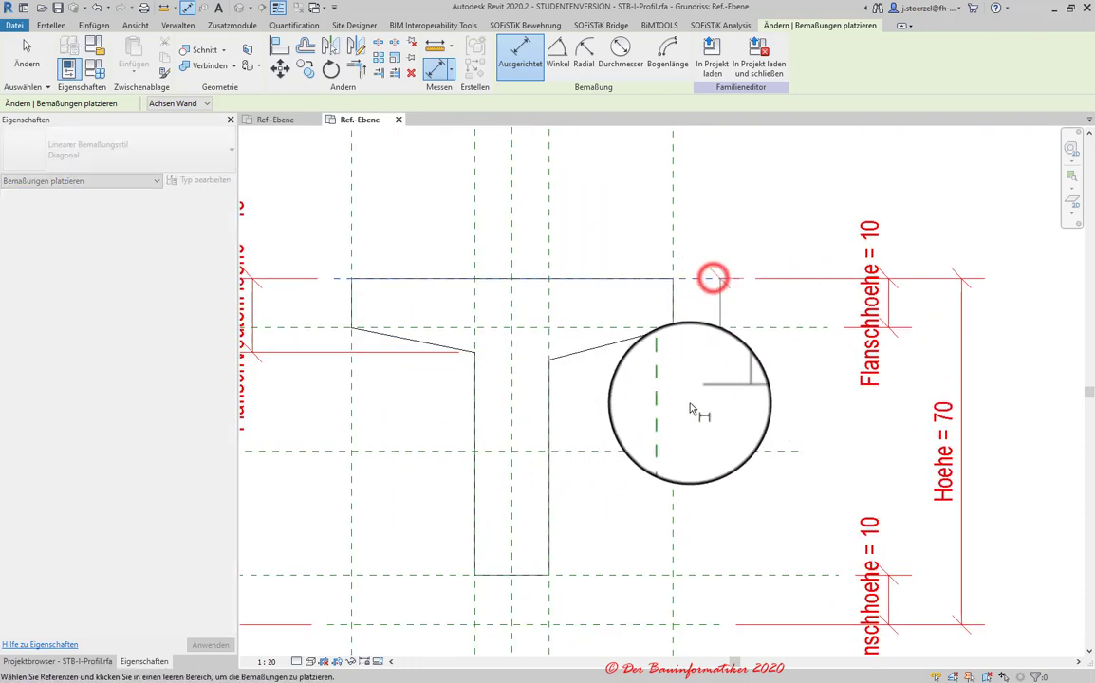
scroll(551, 363, "up", 1)
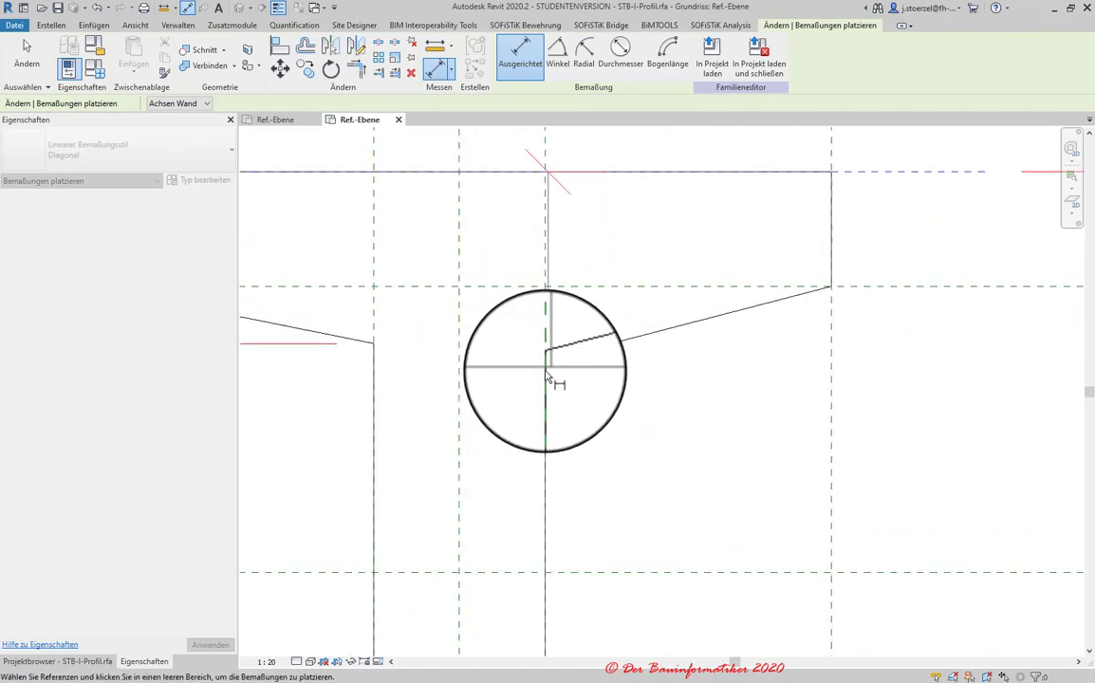
left_click(544, 363)
scroll(887, 426, "down", 2)
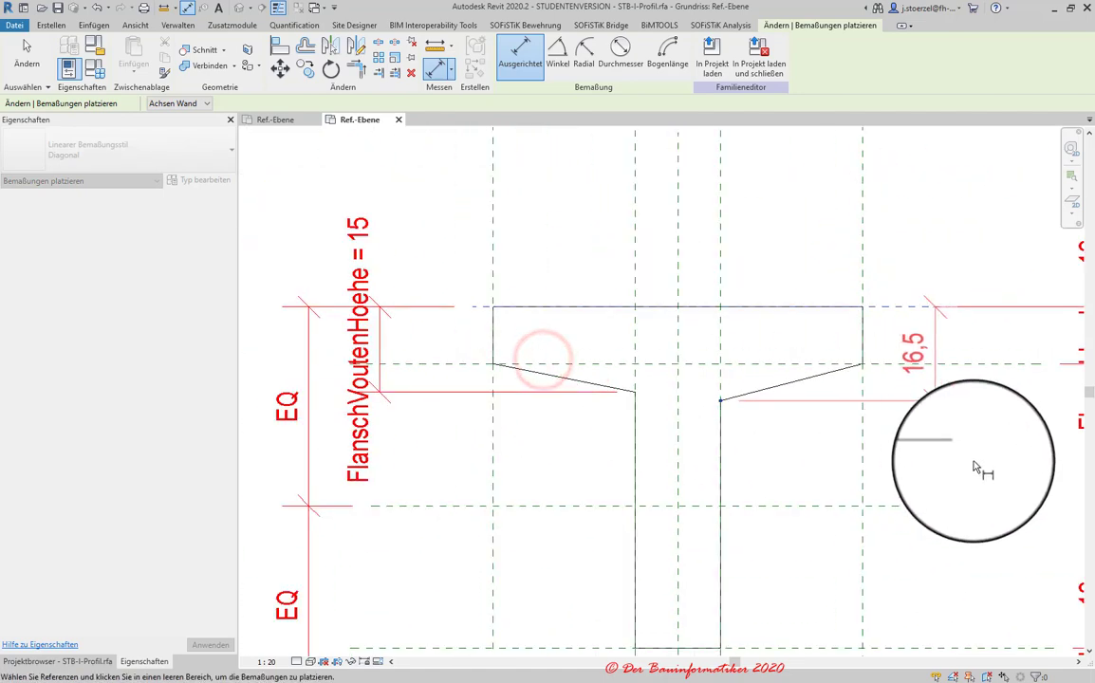
key("Escape")
key("Escape")
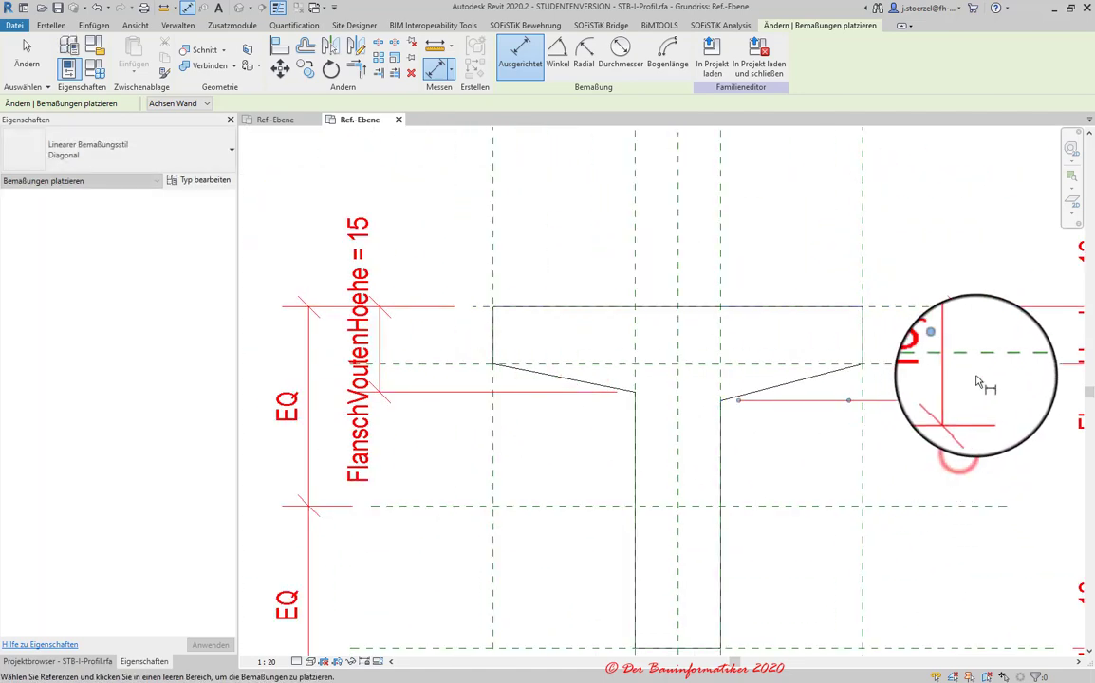
- Label the new 16,5 dimension FlanschVoutenHoehe so it reads 15
left_click(960, 383)
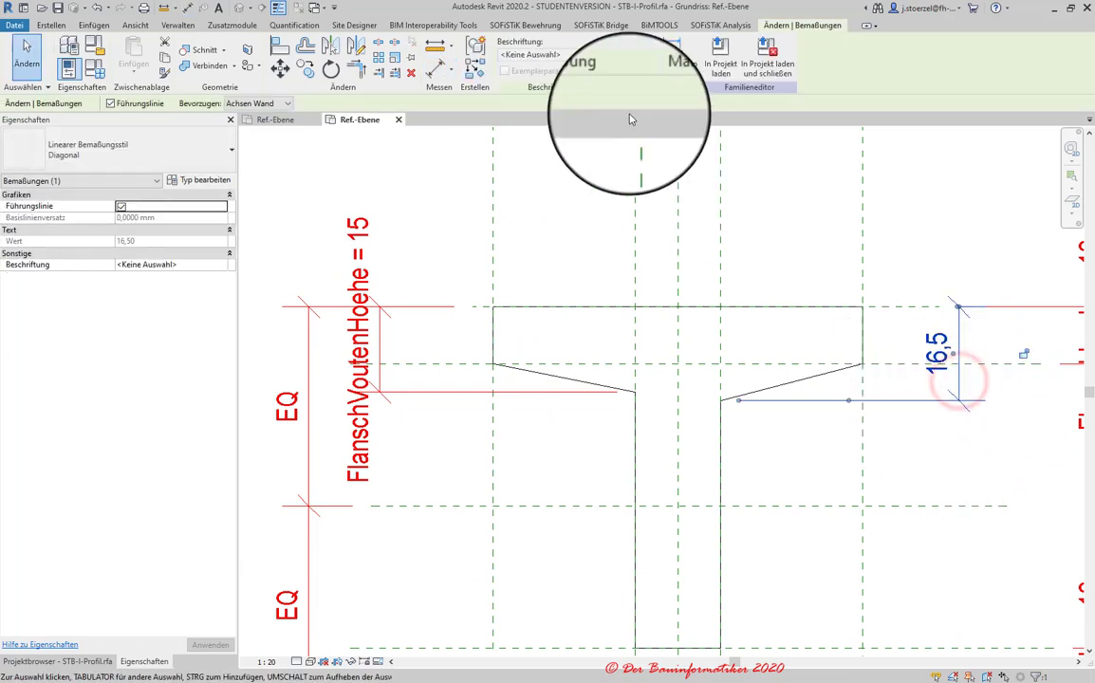
left_click(573, 54)
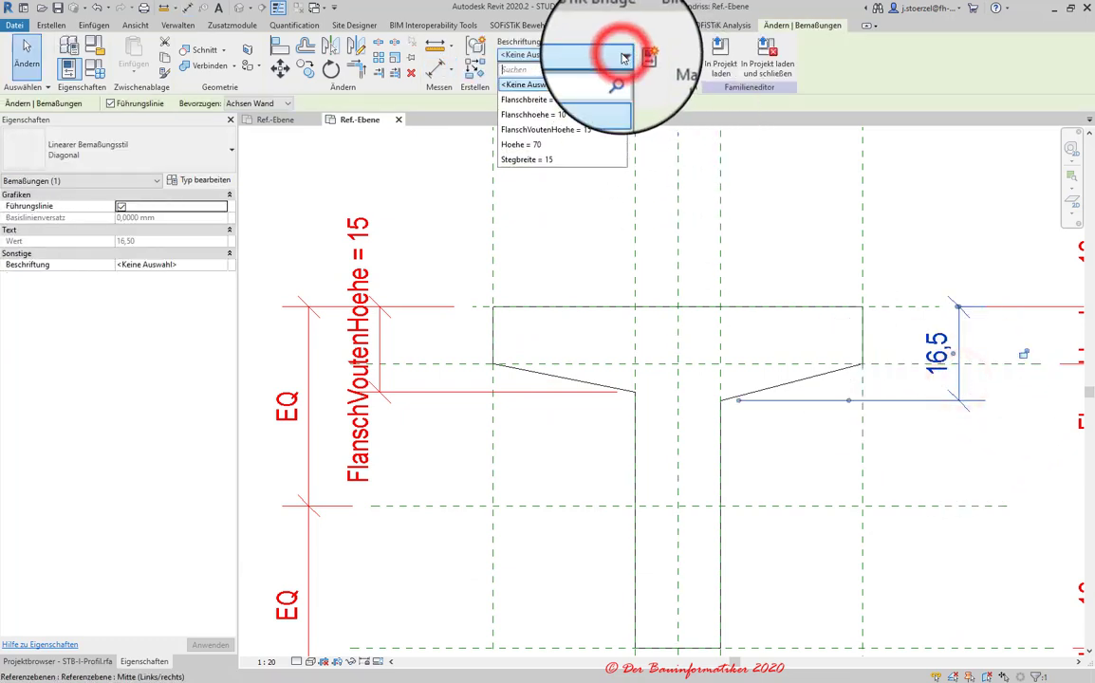
left_click(568, 130)
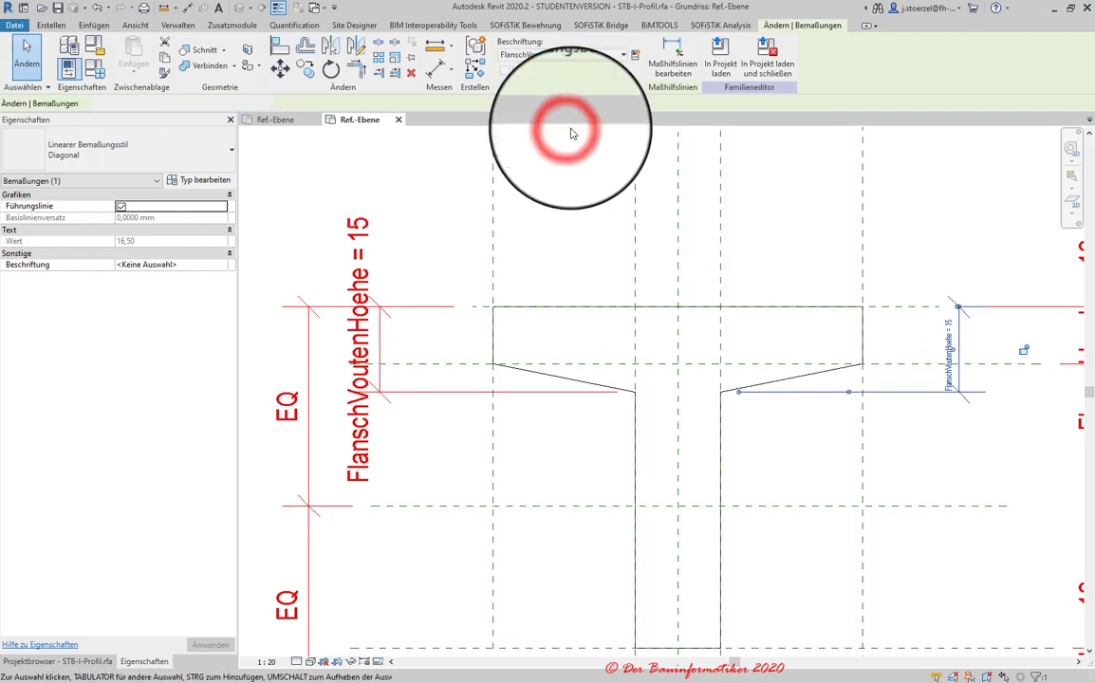
scroll(673, 379, "down", 2)
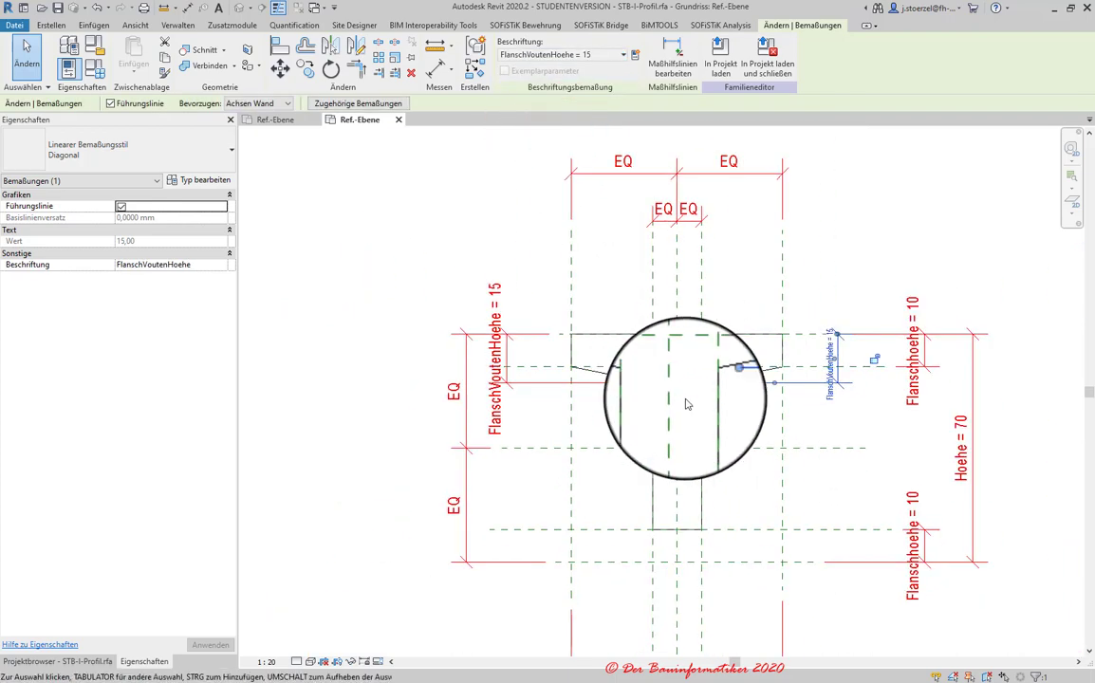
left_click(842, 413)
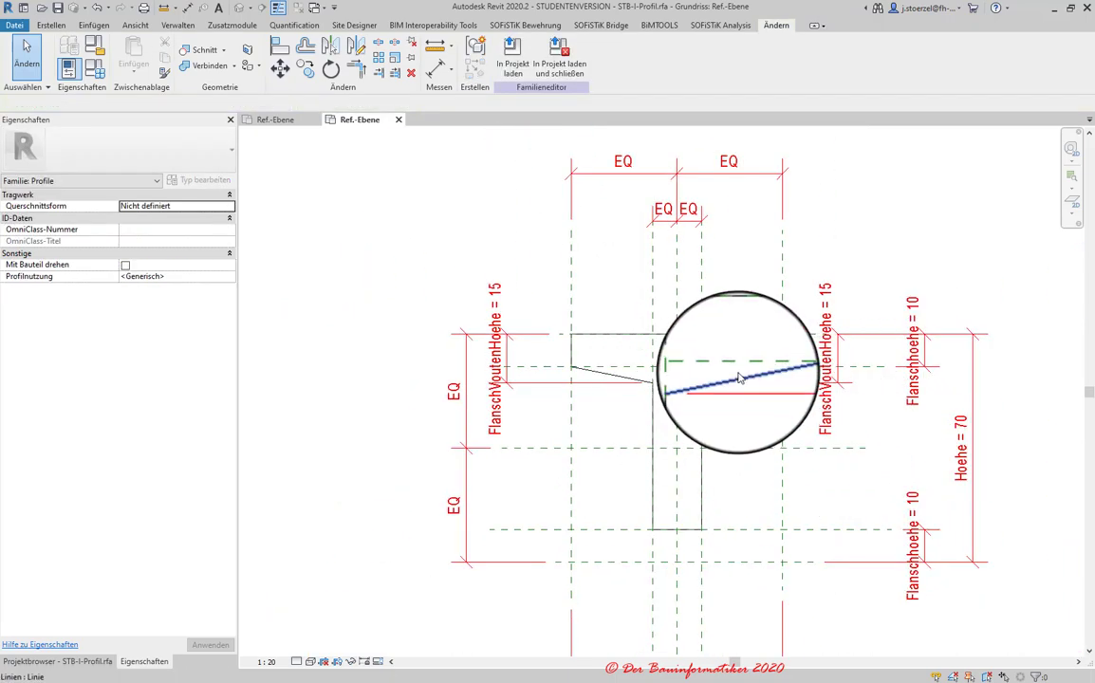
- Pan to inspect the labelled profile, then open Family Types on the 65x70 type
middle_click_drag(719, 482, 700, 384)
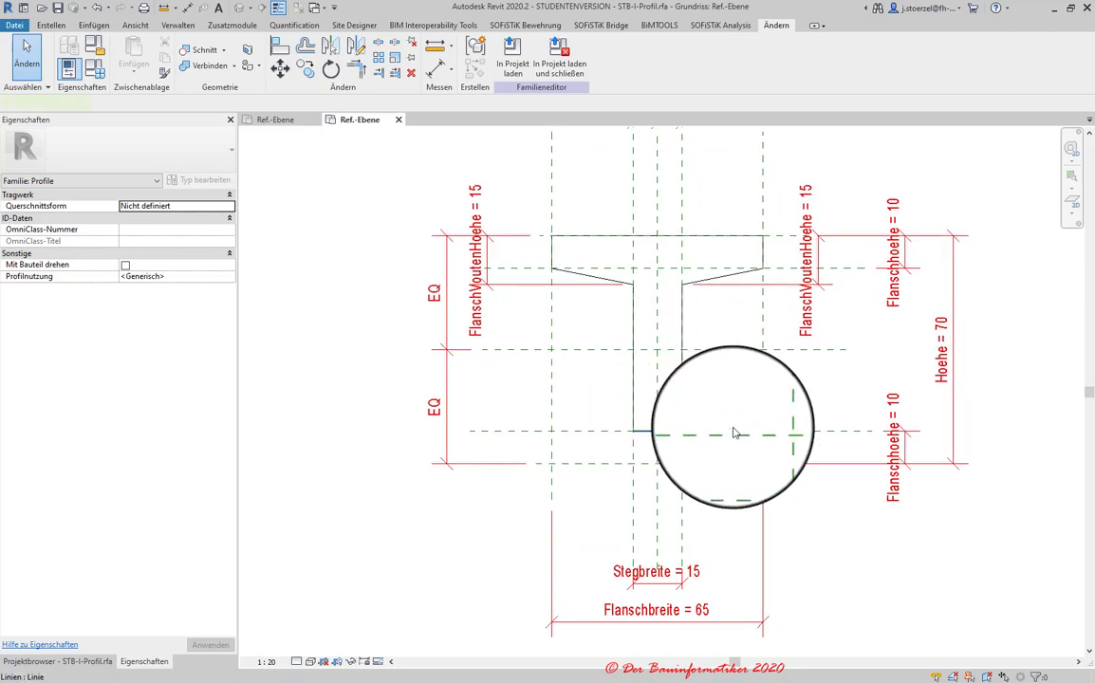
left_click(735, 433)
key("Escape")
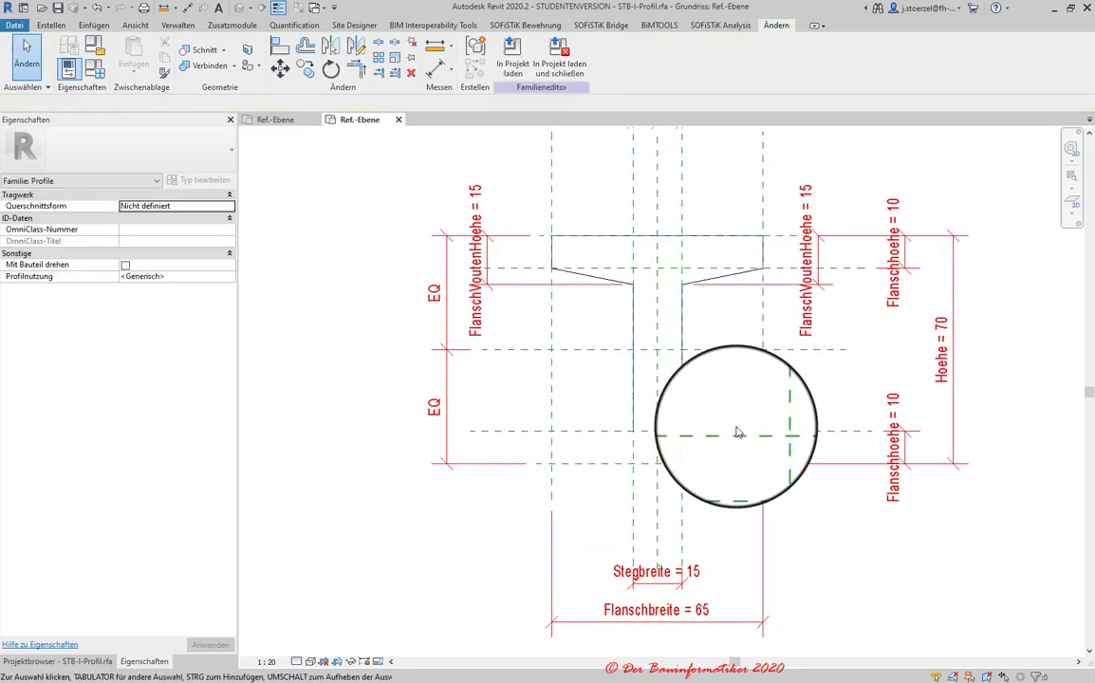
mouse_move(685, 373)
left_mouse_down()
mouse_move(586, 225)
mouse_move(745, 332)
mouse_move(760, 394)
mouse_move(612, 414)
mouse_move(662, 508)
mouse_move(653, 464)
mouse_move(638, 494)
mouse_move(626, 489)
left_mouse_up()
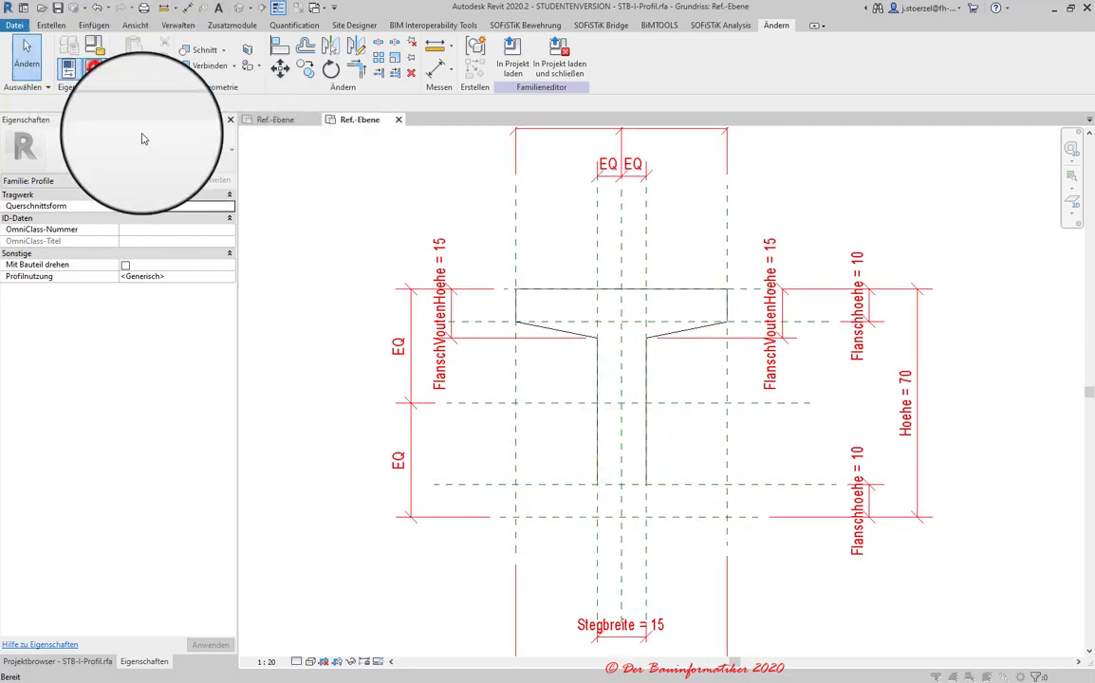
left_click(94, 66)
- Flex the profile through 100x120 and 35x35, then apply 65x70 and close Family Types
left_click(341, 151)
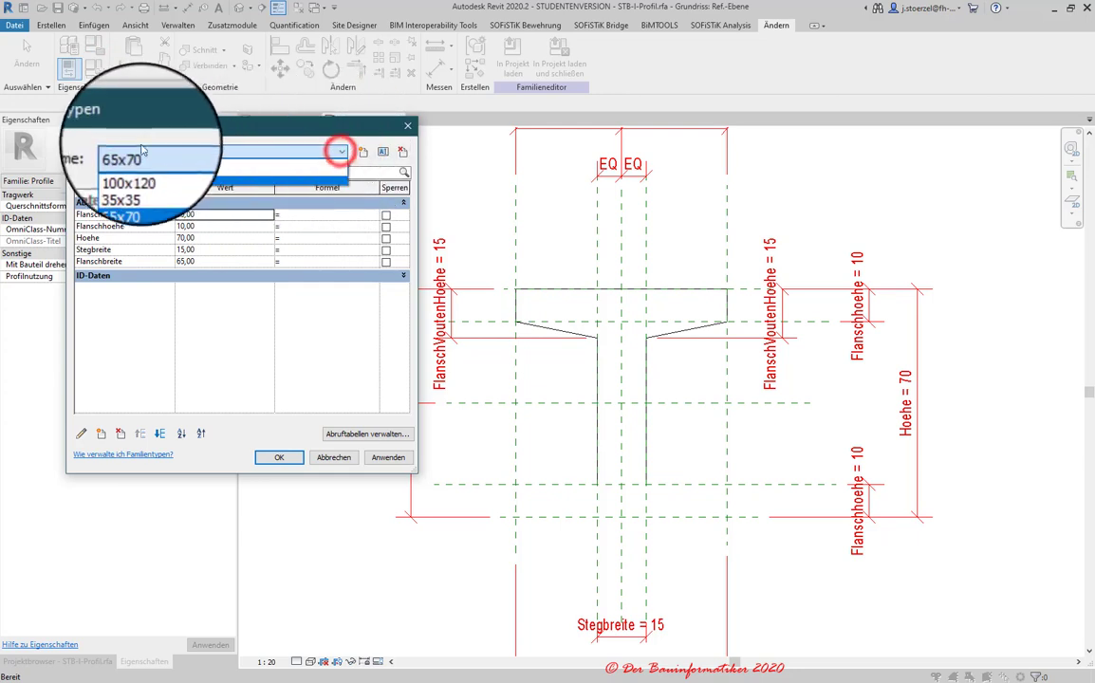
left_click(387, 458)
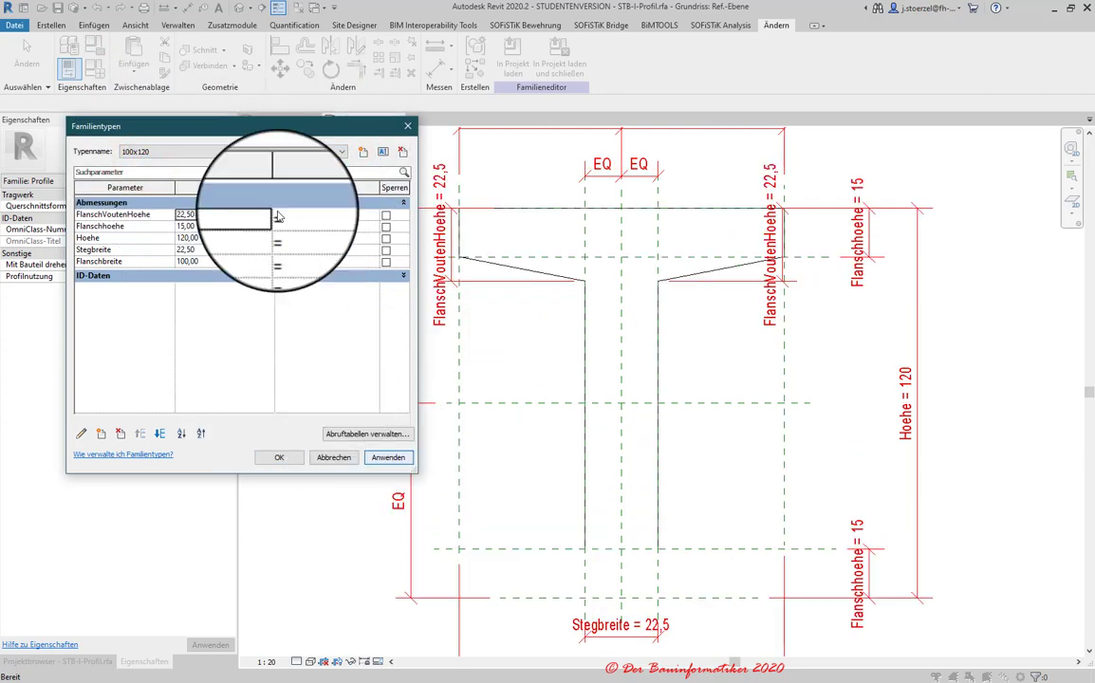
left_click(189, 152)
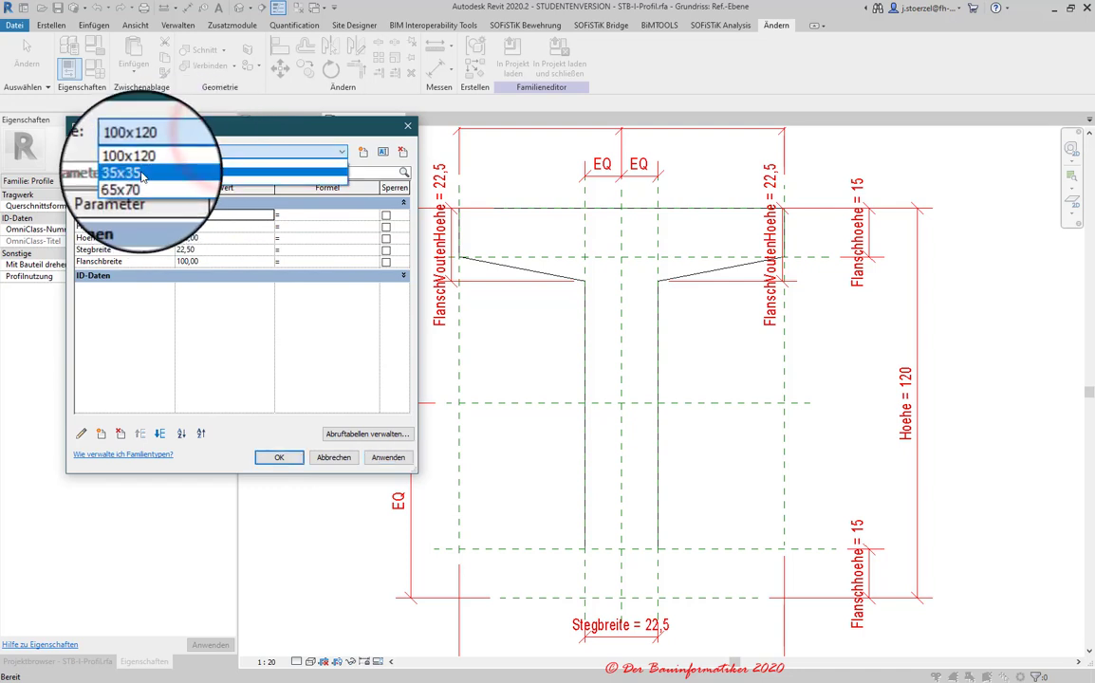
left_click(142, 172)
left_click(387, 457)
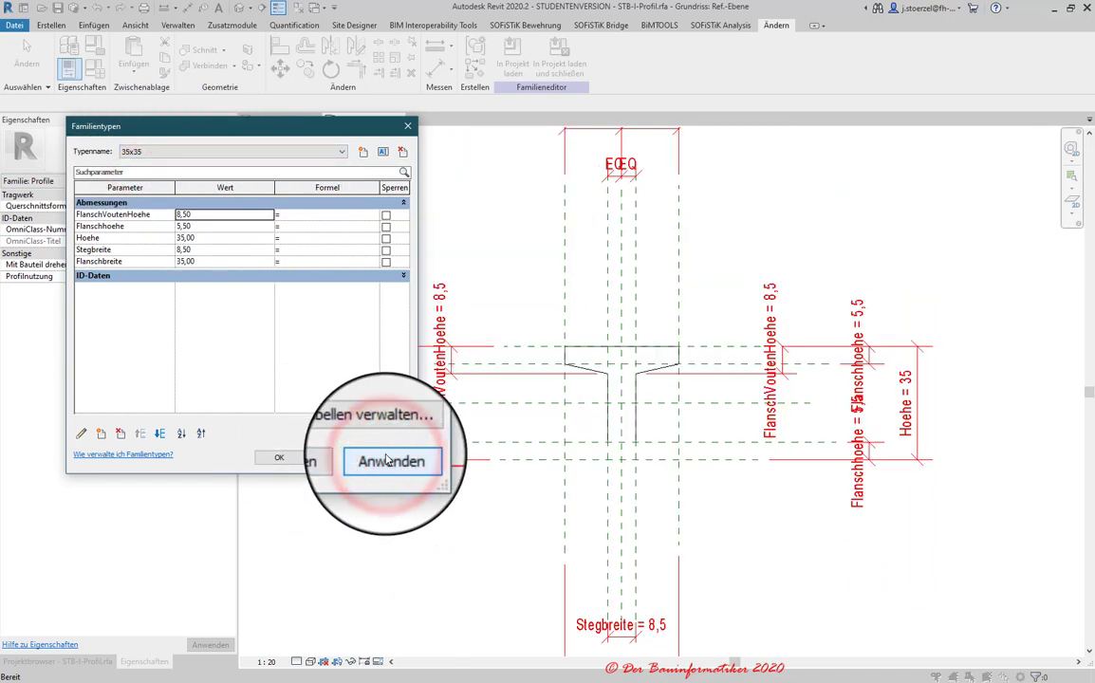
left_click(171, 151)
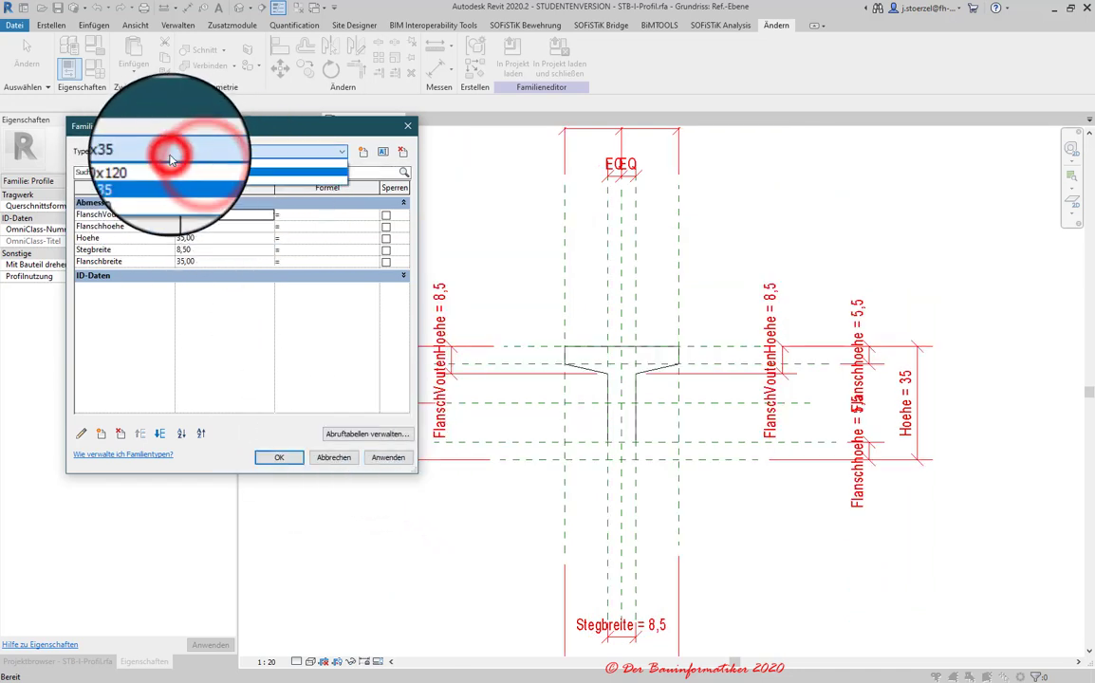
left_click(152, 171)
left_click(190, 152)
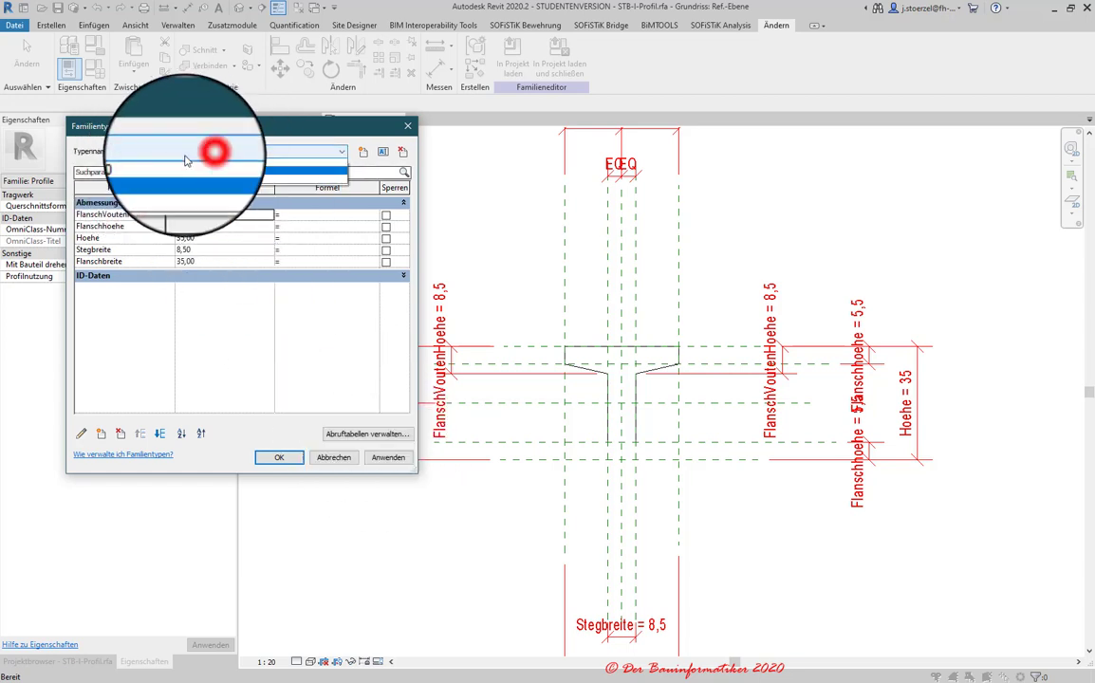
left_click(142, 181)
left_click(380, 457)
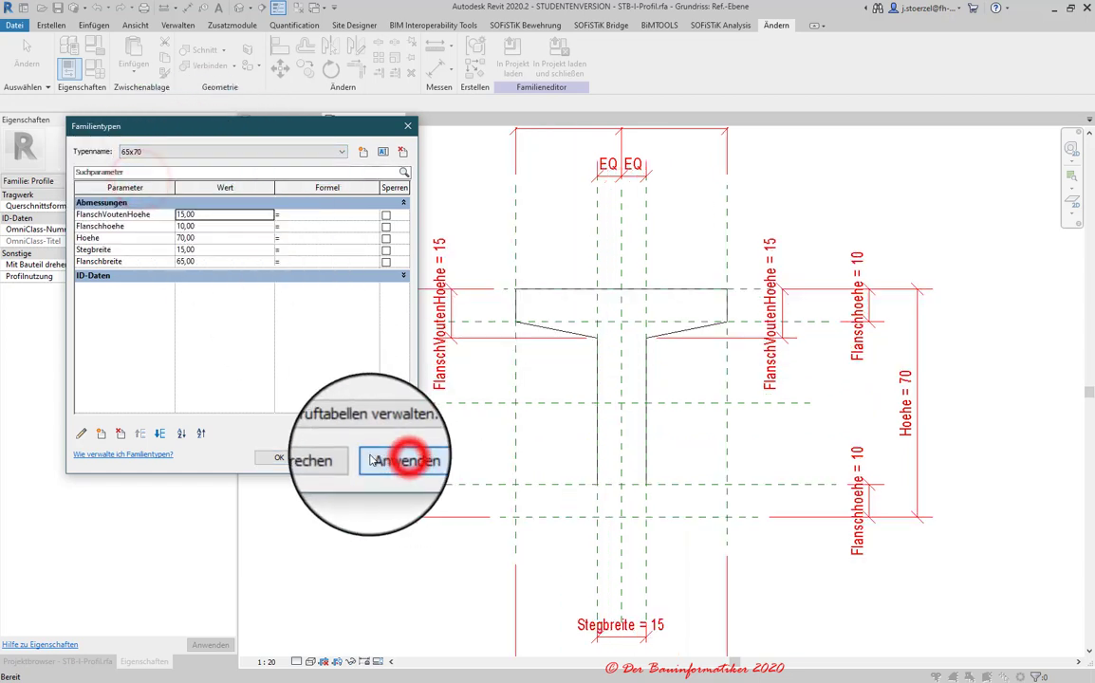
left_click(273, 458)
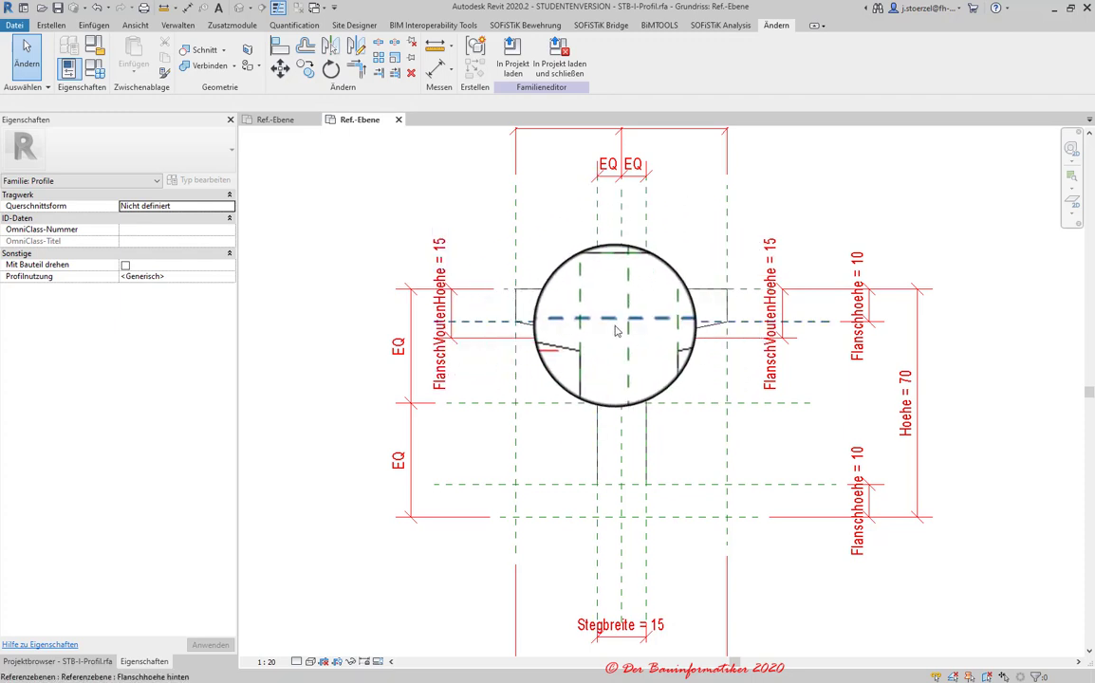
- Window-select the top flange and filter out Reference Planes, keeping seven elements selected
scroll(554, 336, "up", 1)
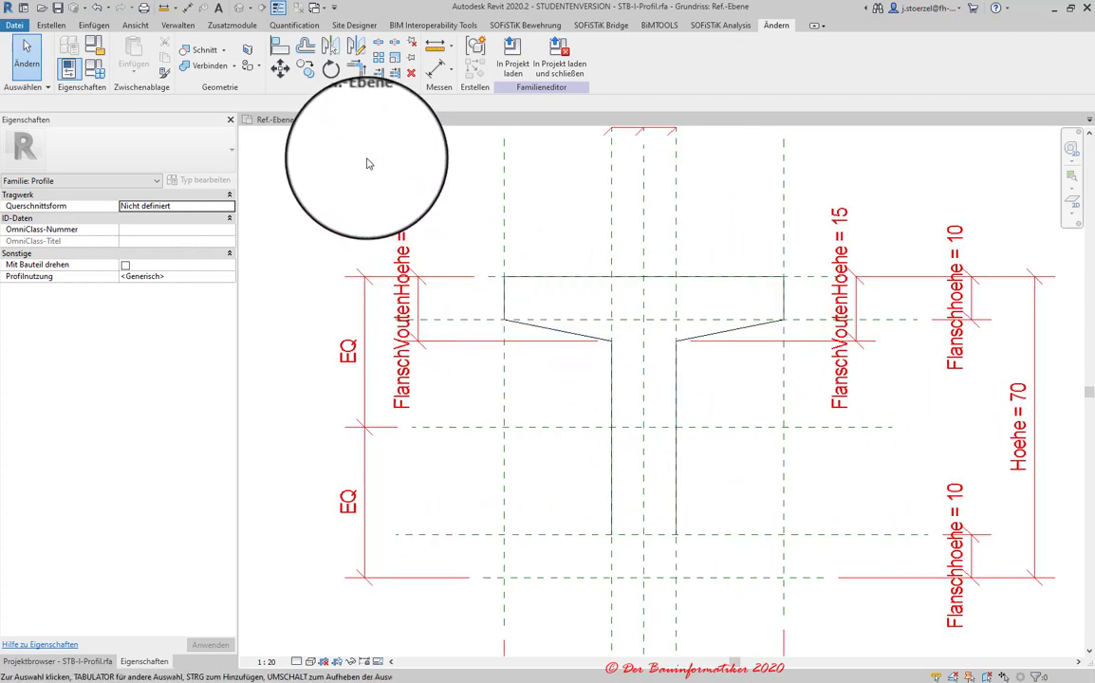
mouse_move(363, 158)
left_mouse_down()
mouse_move(892, 430)
mouse_move(913, 414)
left_mouse_up()
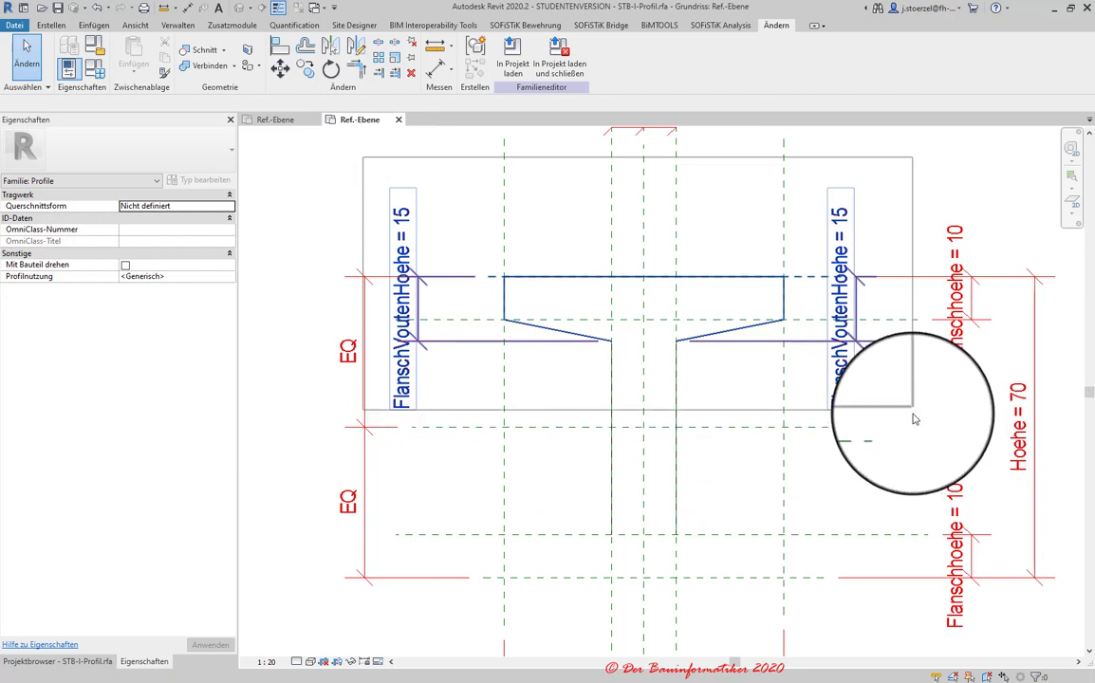
left_click_drag(912, 422, 912, 423)
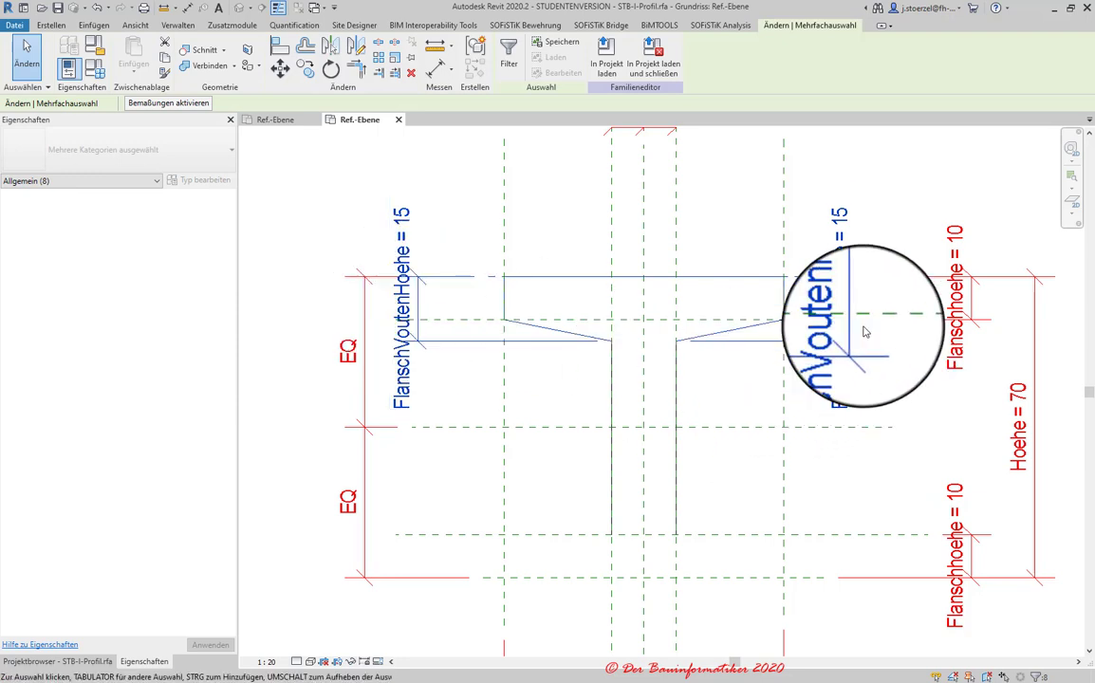
left_click(509, 54)
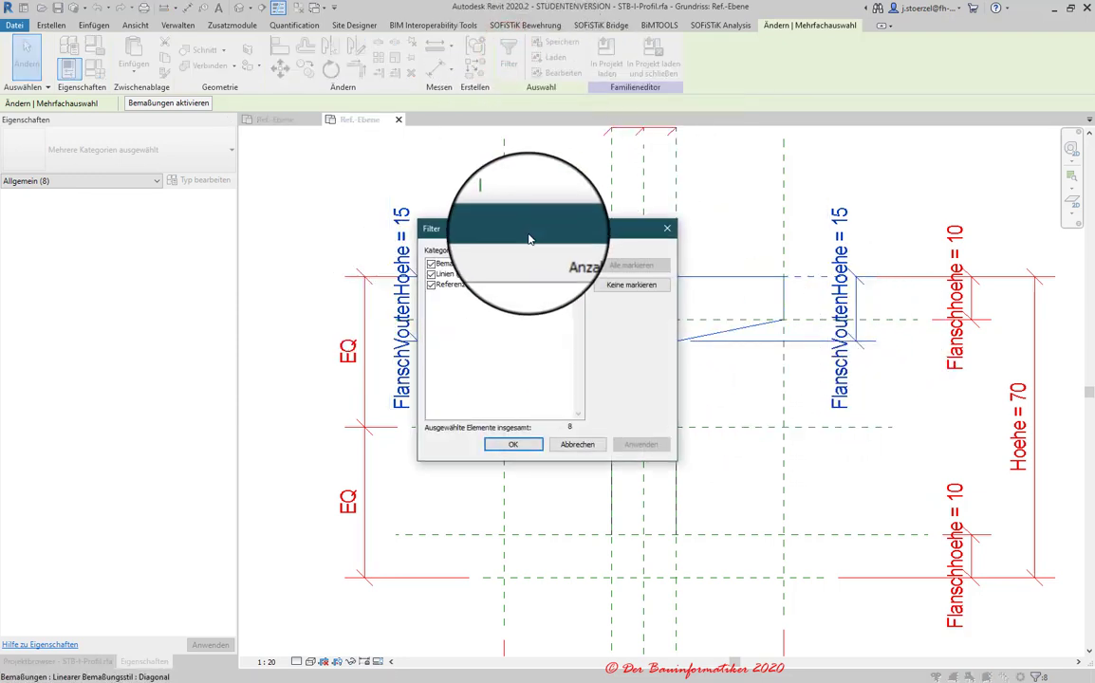
mouse_move(528, 235)
left_mouse_down()
mouse_move(726, 230)
mouse_move(703, 398)
left_mouse_up()
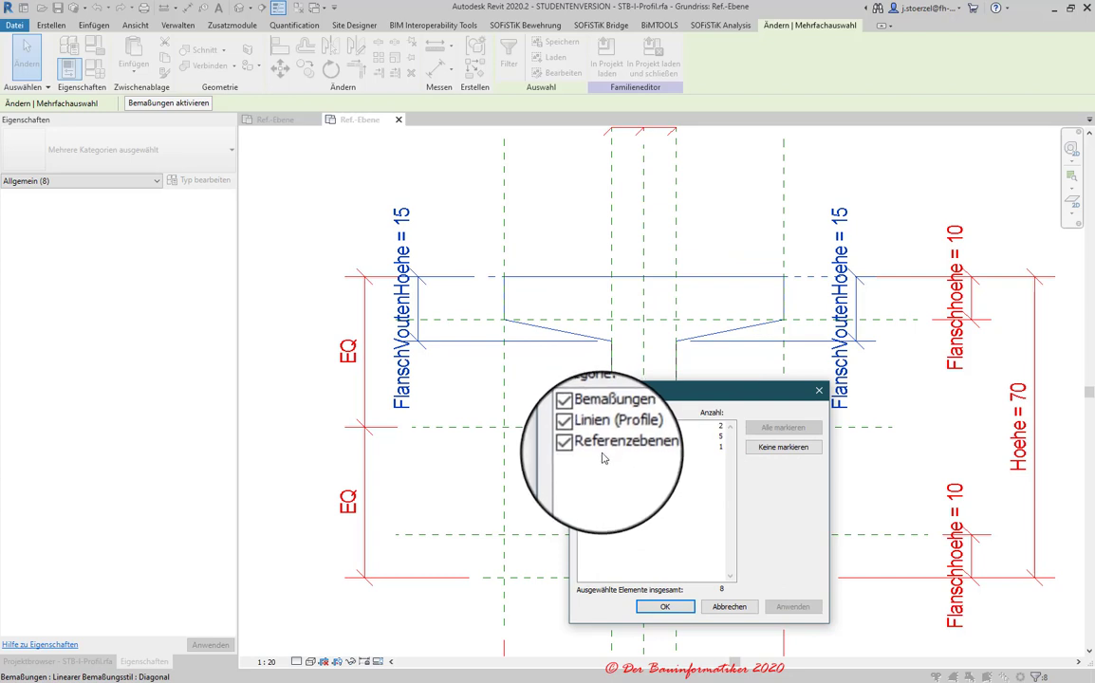
left_click(582, 448)
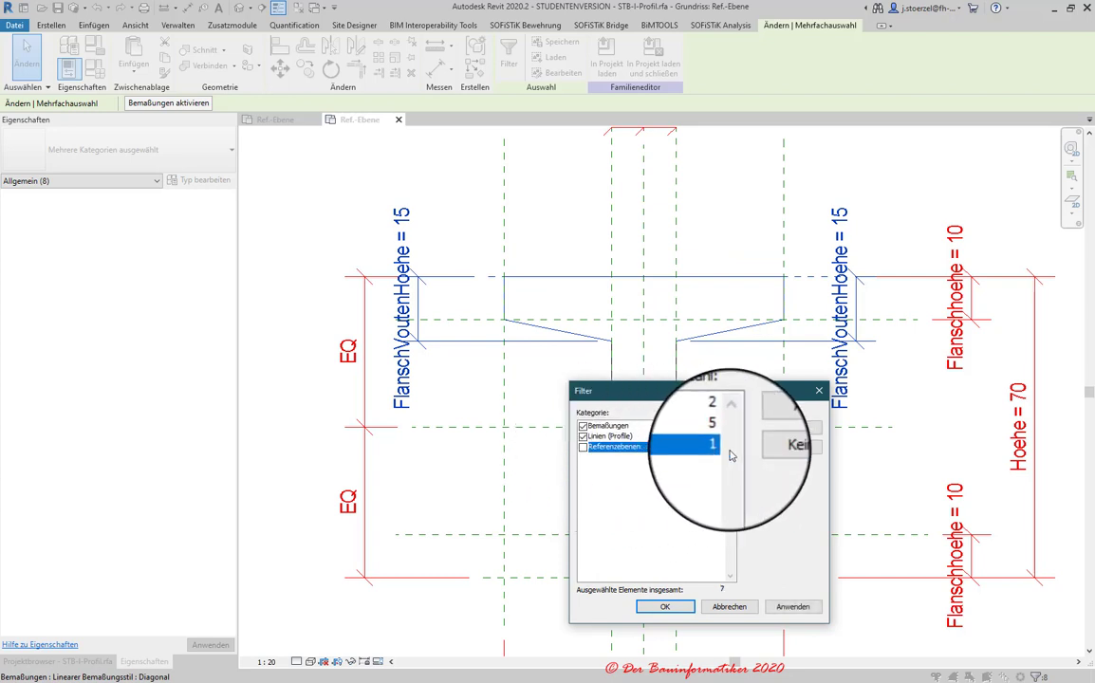
left_click(662, 607)
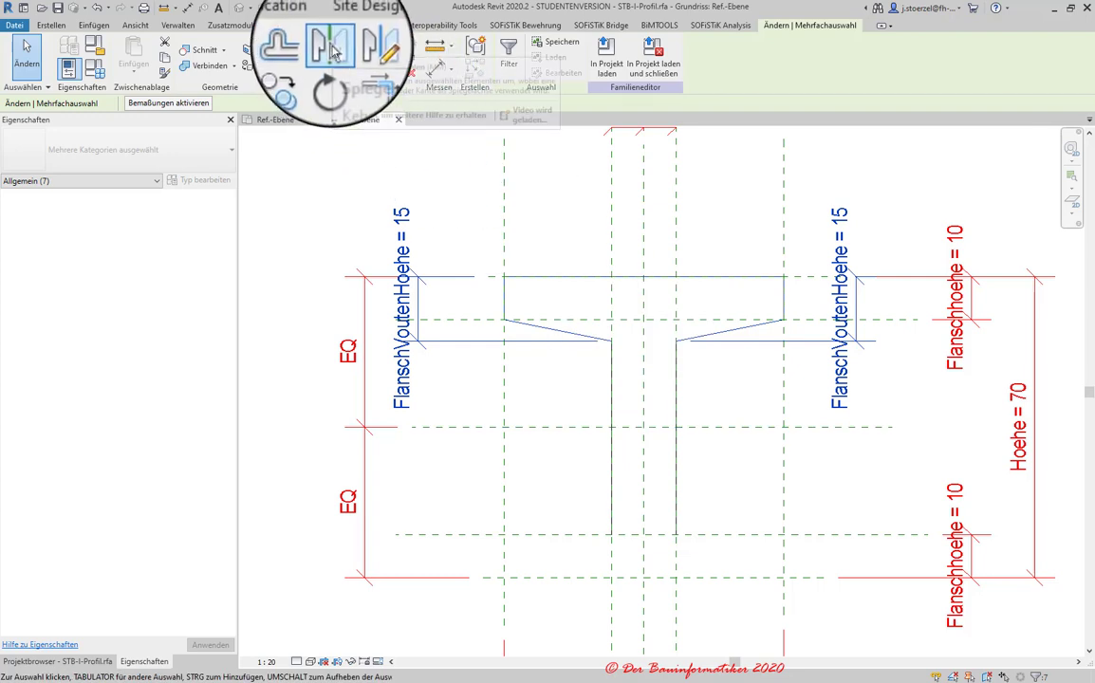
- Mirror-copy the top flange and haunches about the horizontal centre reference plane
left_click(331, 48)
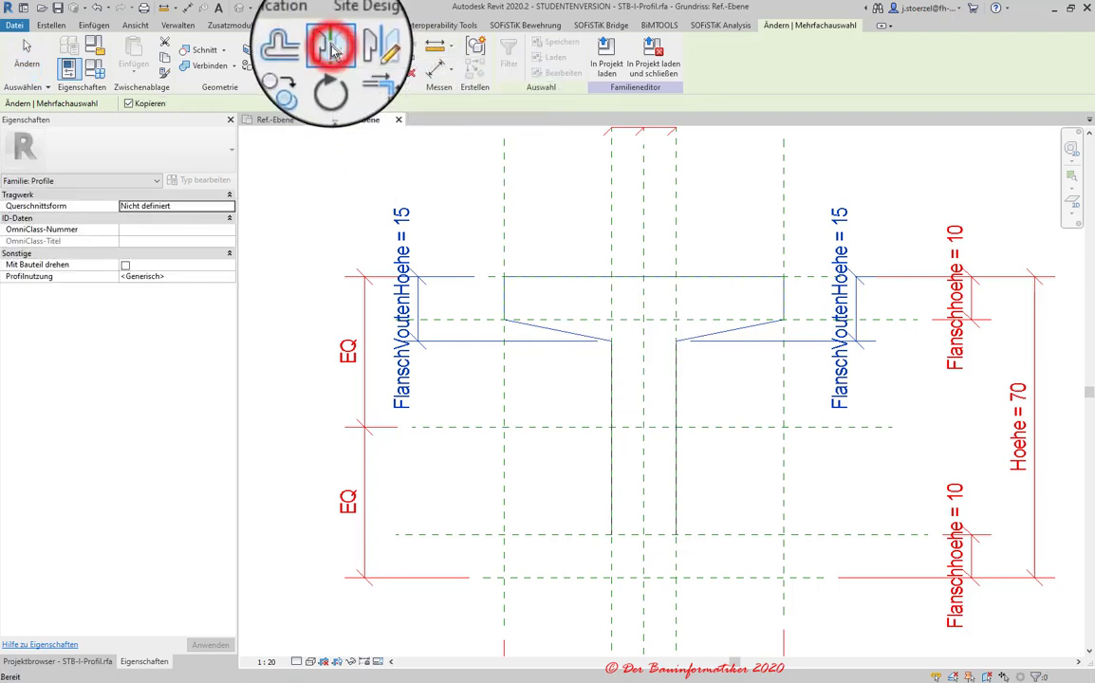
left_click(708, 430)
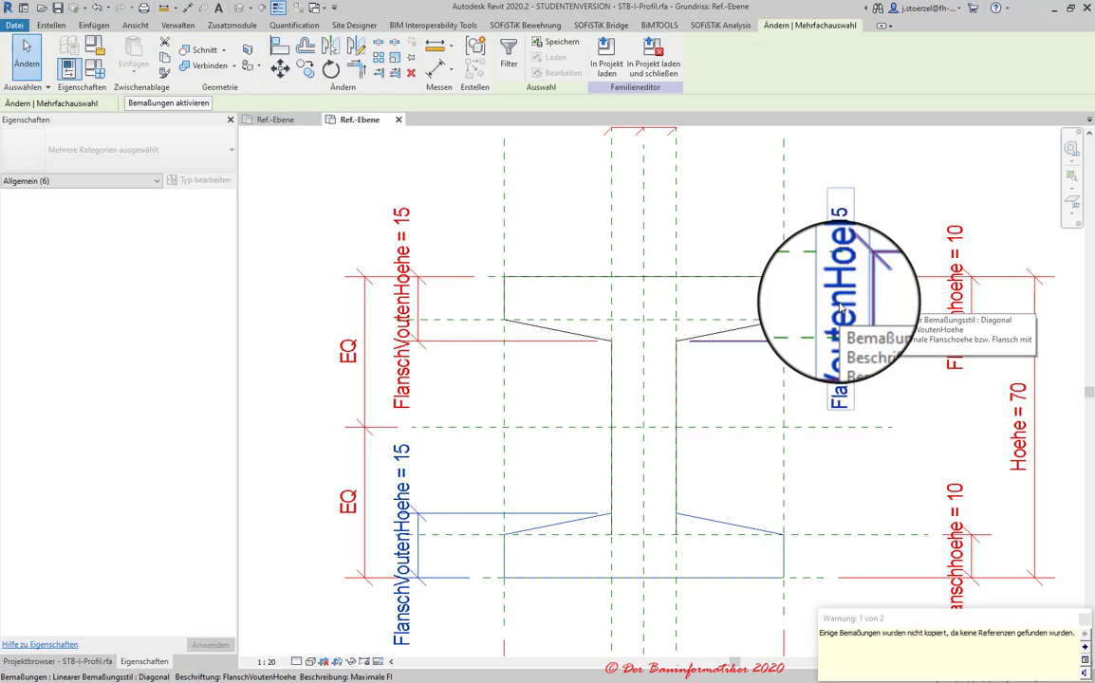
key("Escape")
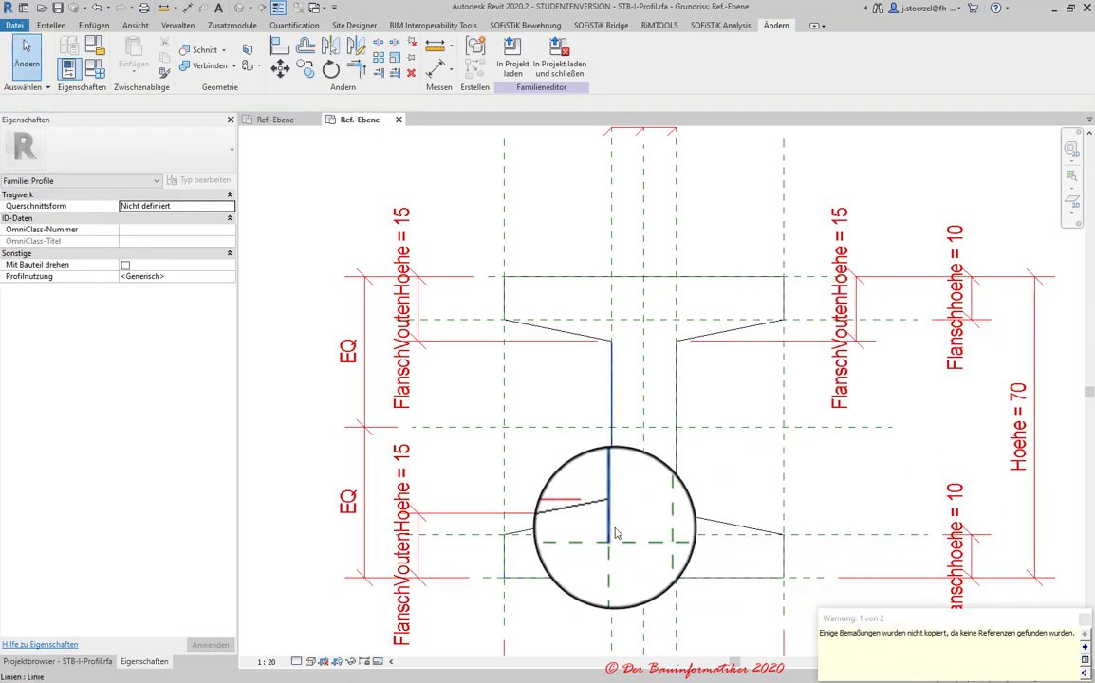
- Shorten both web lines so they end at the lower haunches
scroll(615, 534, "up", 2)
scroll(594, 515, "up", 2)
left_click(670, 569)
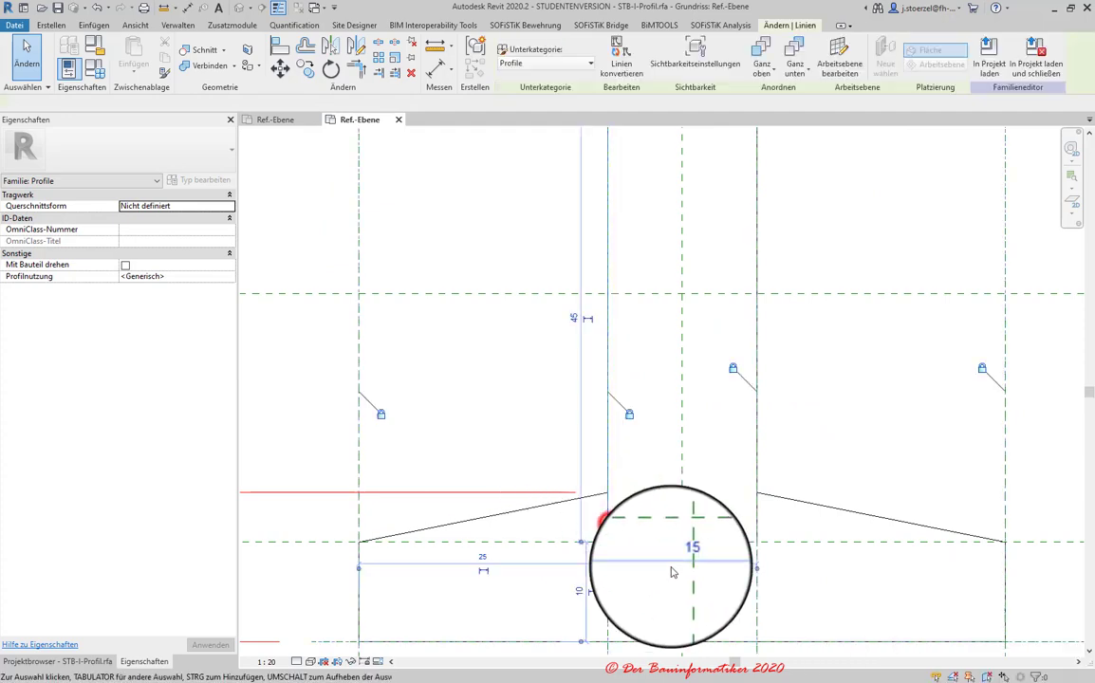
left_click_drag(608, 542, 601, 489)
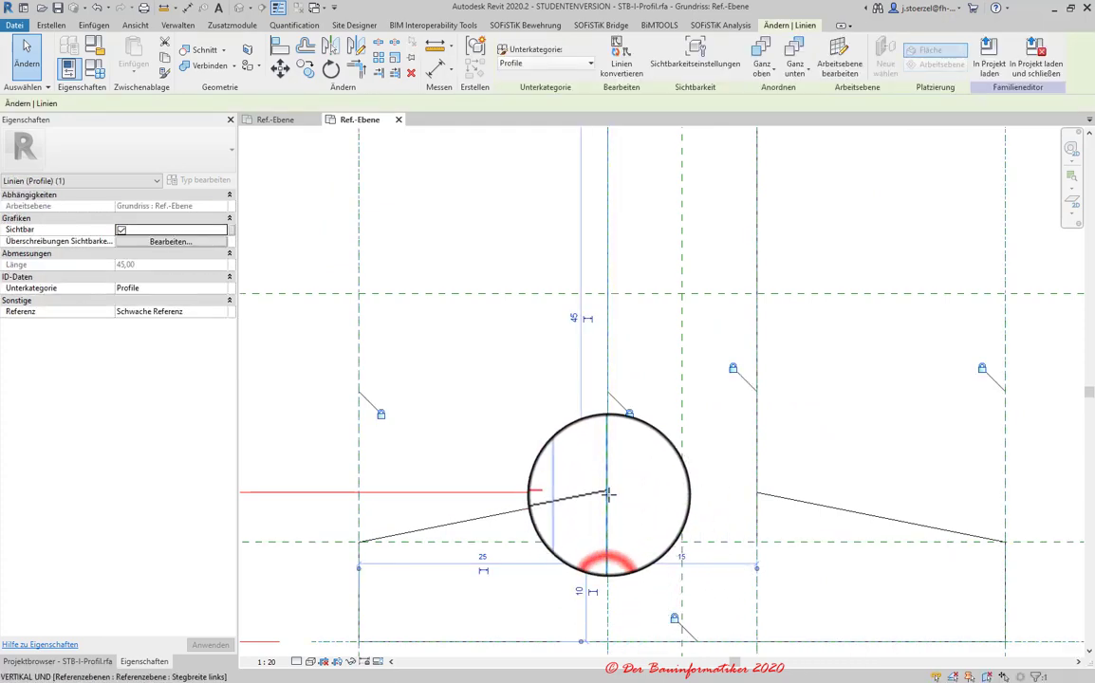
scroll(651, 553, "down", 3)
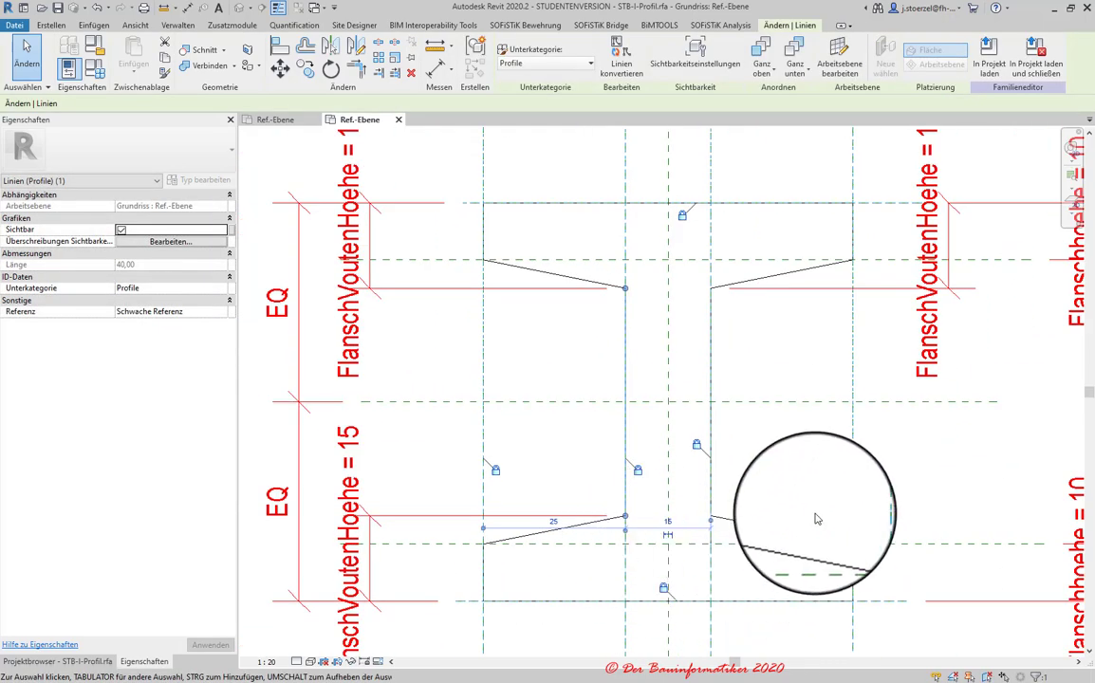
key("Escape")
left_click(708, 540)
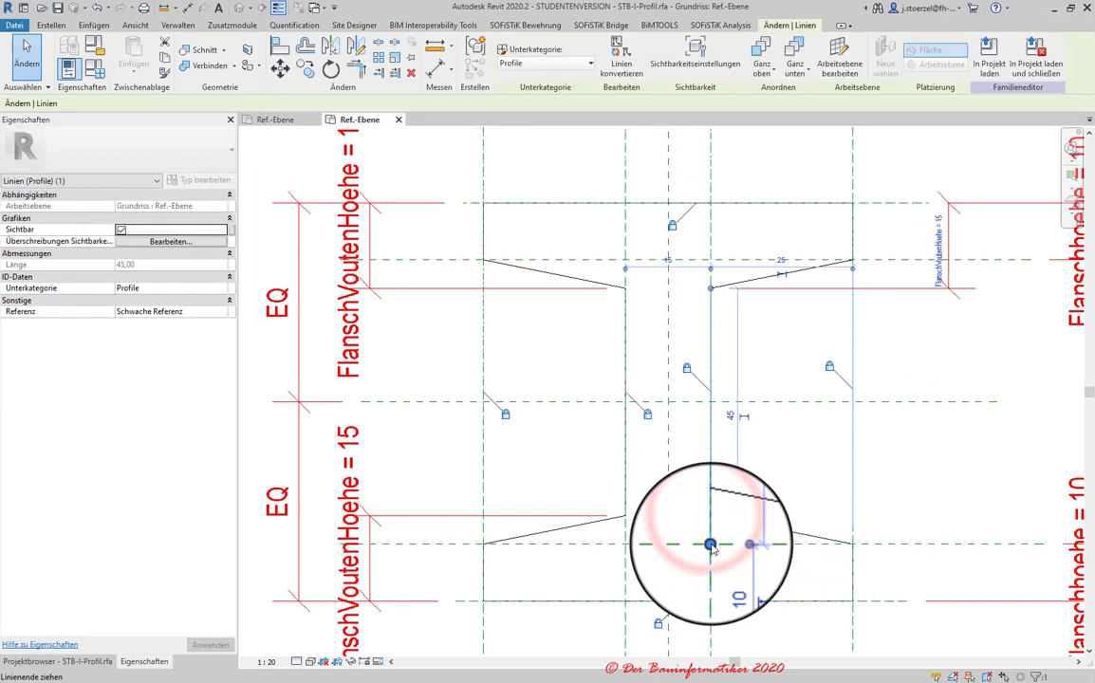
left_click(707, 569)
scroll(721, 573, "down", 2)
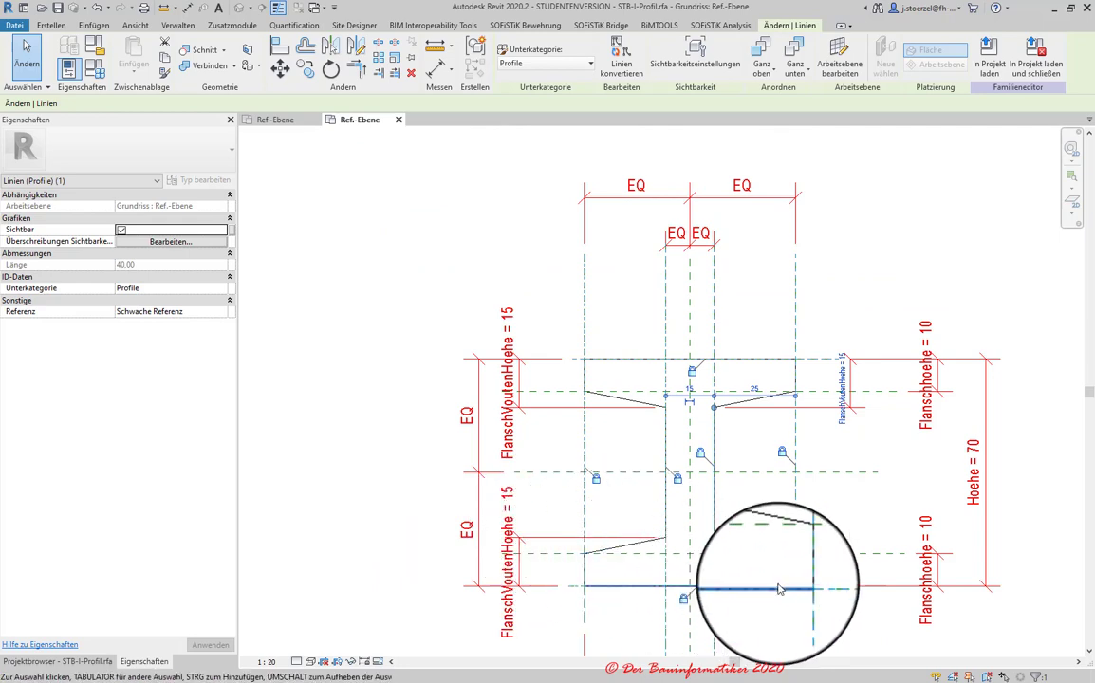
scroll(689, 505, "up", 2)
middle_click_drag(689, 506, 591, 505)
scroll(591, 506, "up", 1)
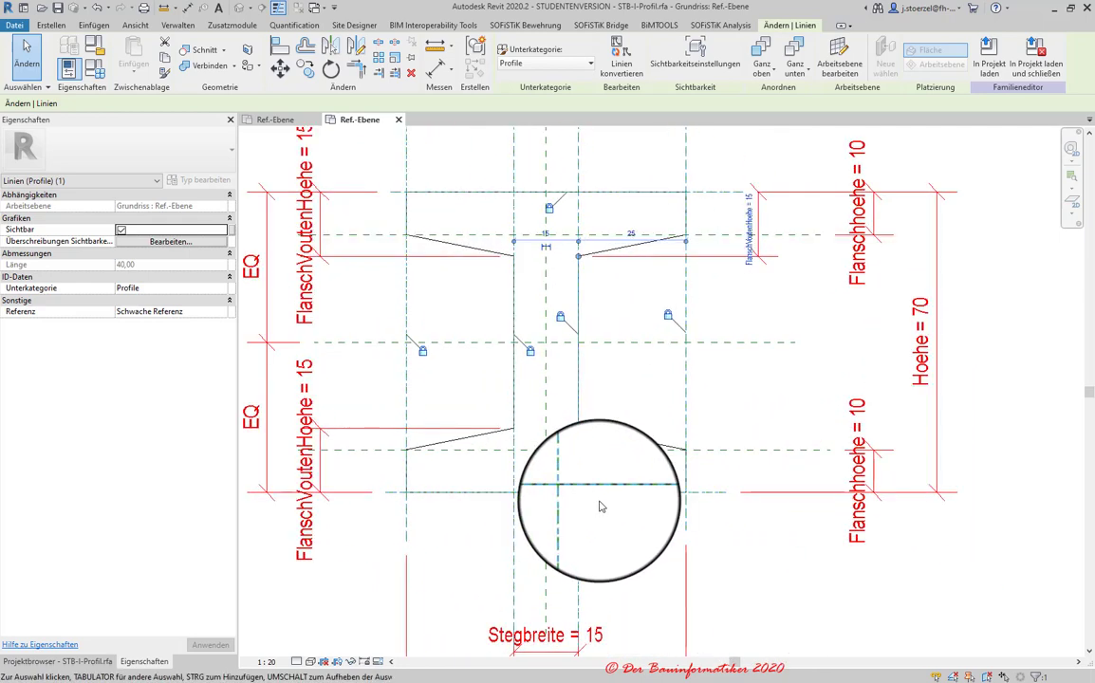
key("Escape")
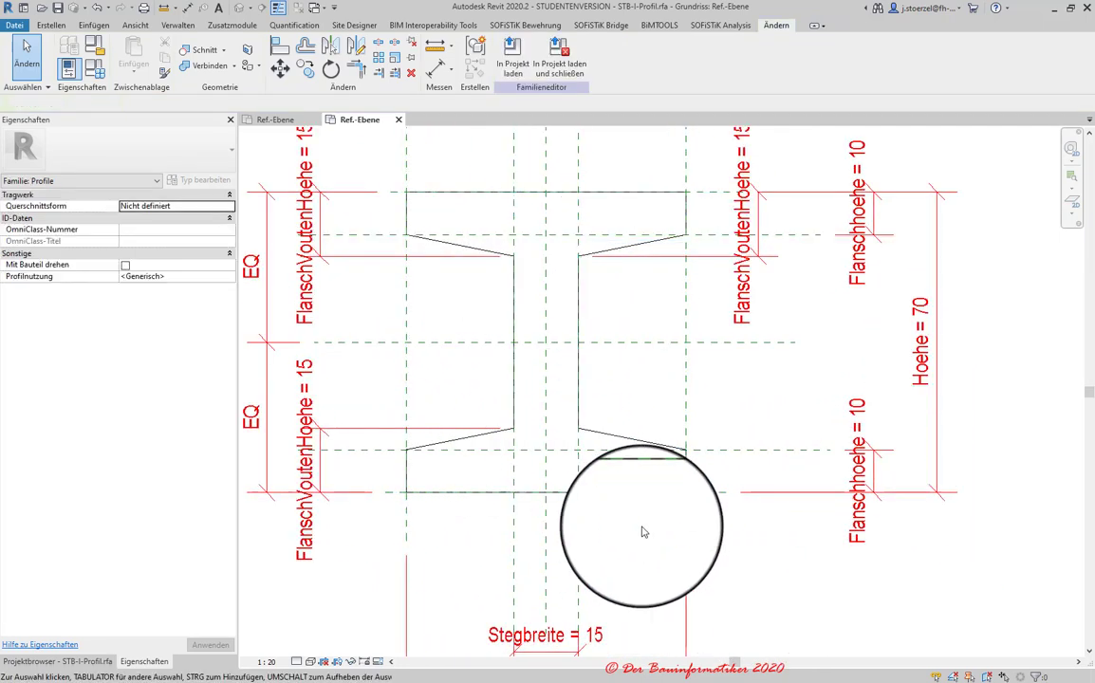
scroll(723, 498, "down", 1)
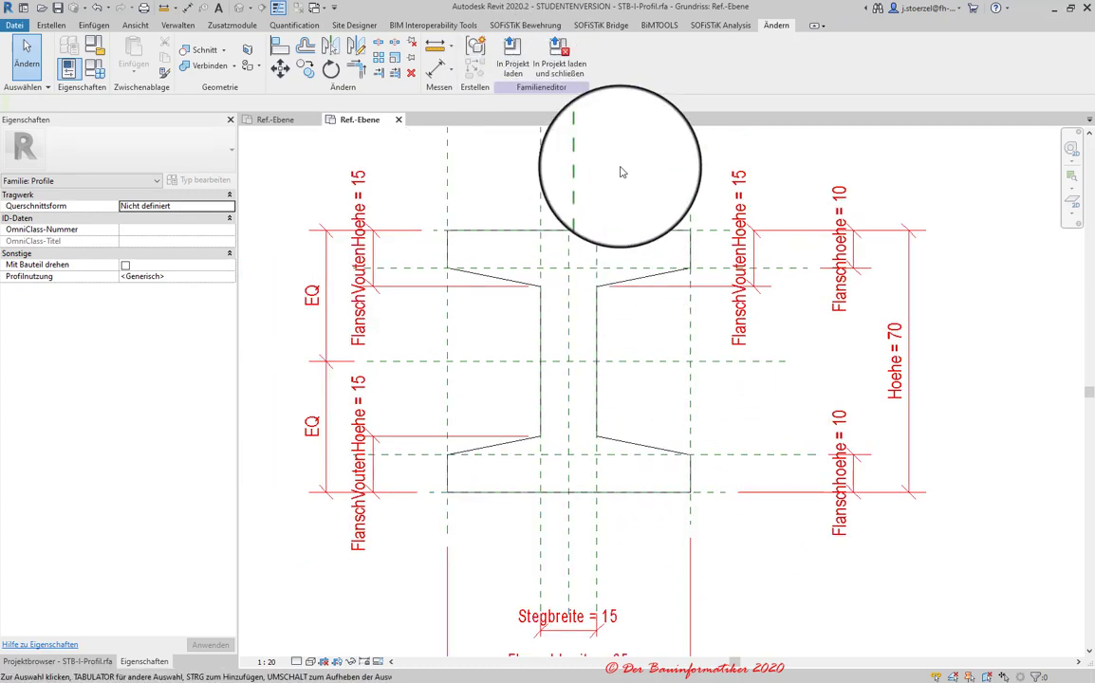
scroll(503, 142, "down", 1)
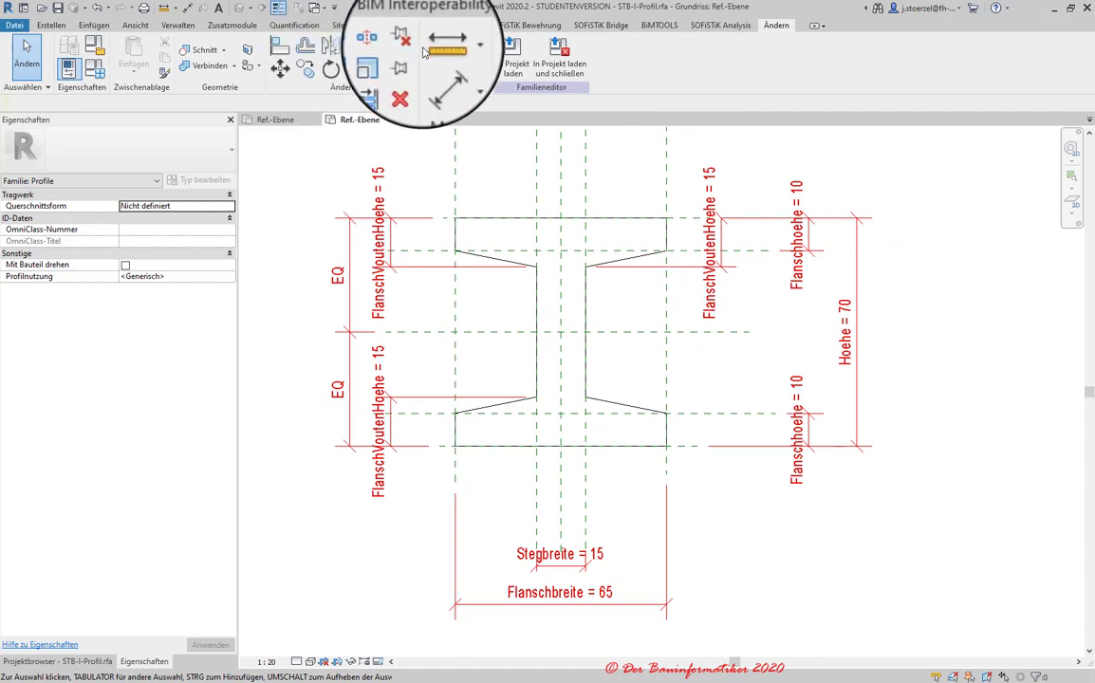
- Place a 15 aligned dimension on the lower-right haunch
left_click(436, 67)
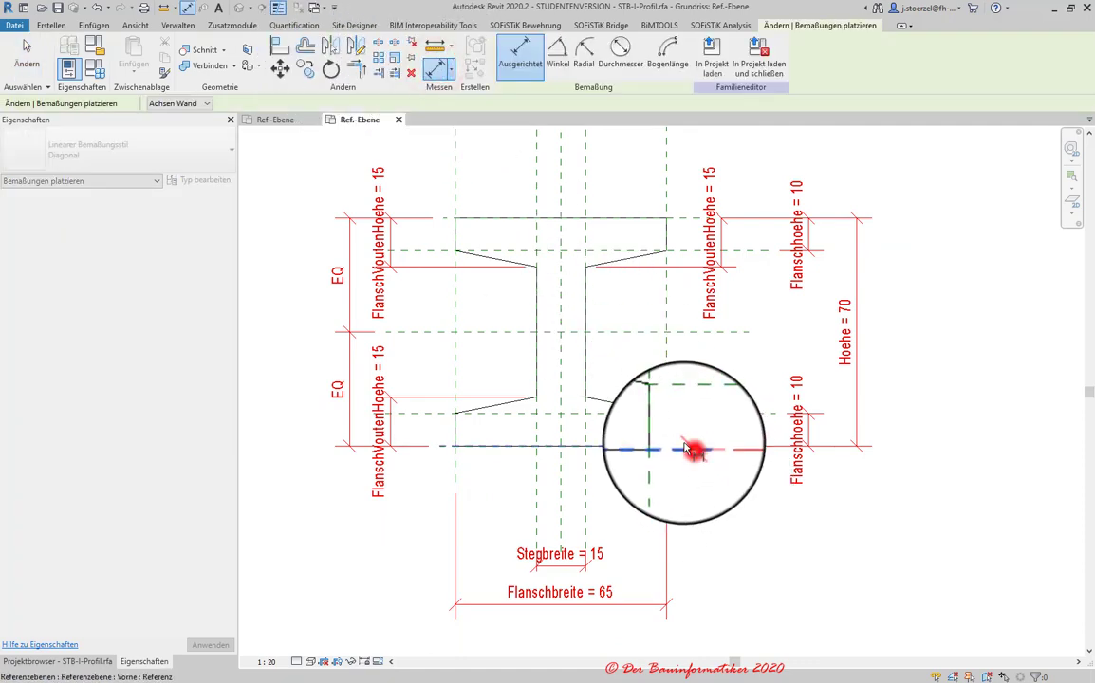
scroll(588, 380, "up", 3)
scroll(543, 369, "up", 2)
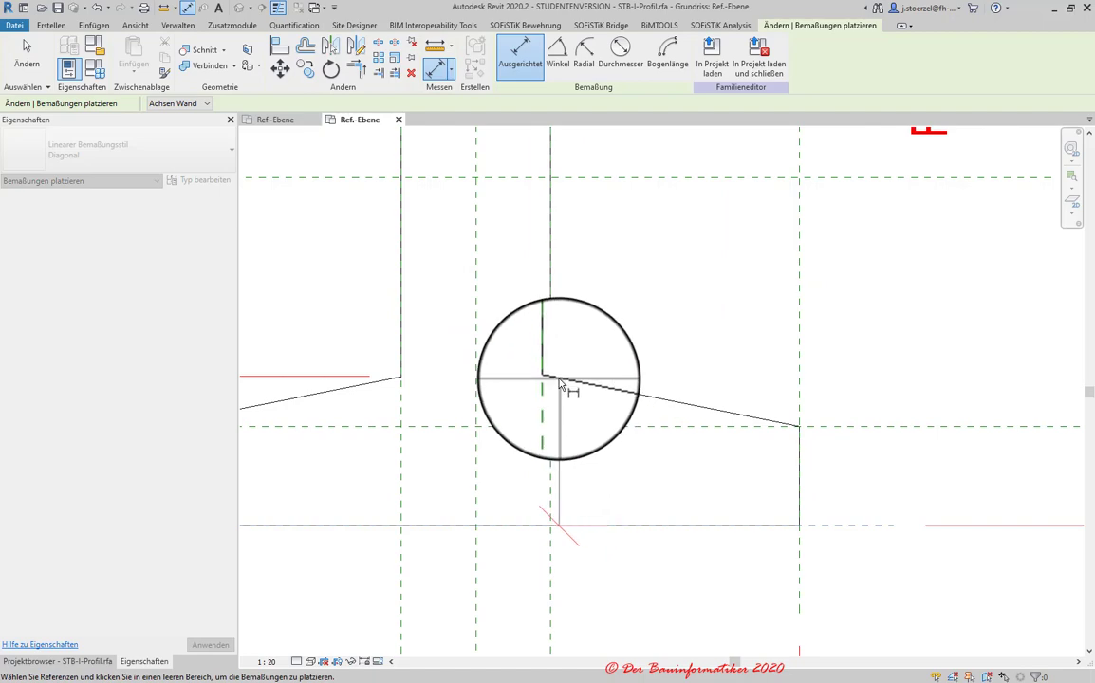
scroll(559, 383, "down", 2)
scroll(567, 389, "down", 2)
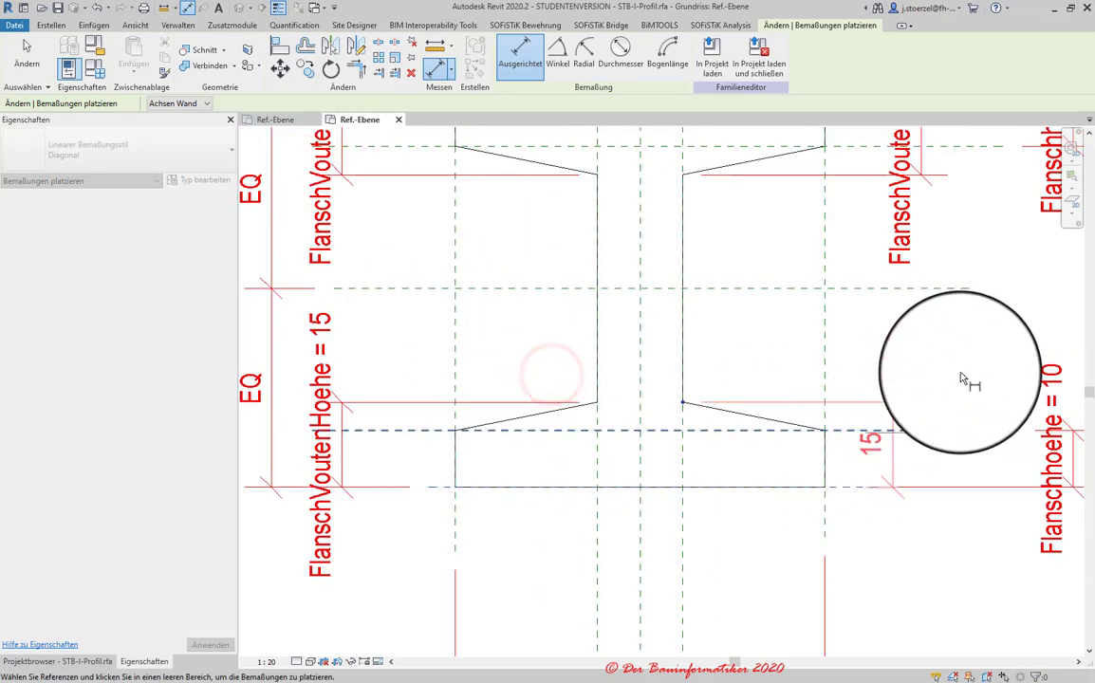
left_click(922, 332)
key("Escape")
key("Escape")
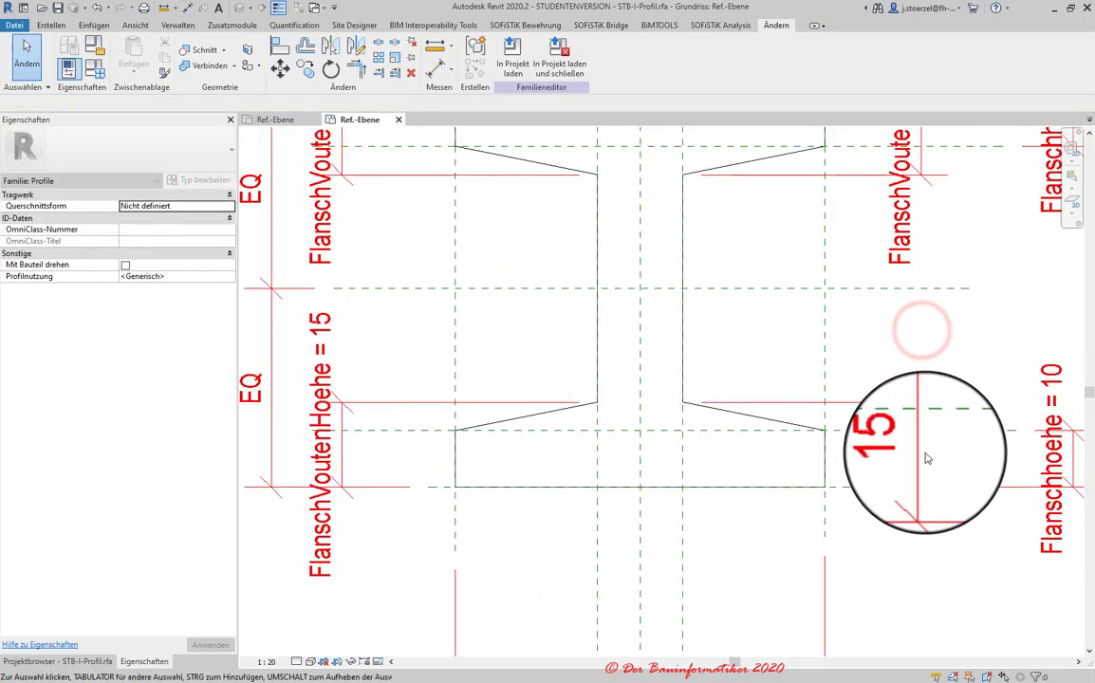
- Label the new 15 dimension FlanschVoutenHoehe
left_click(921, 452)
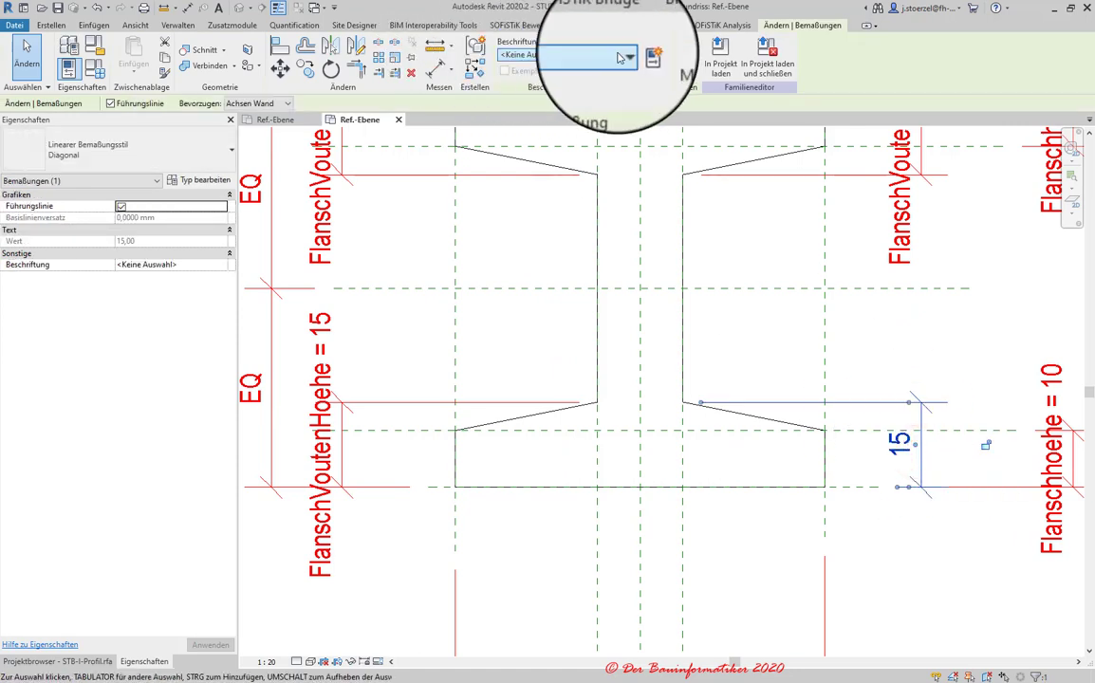
left_click(624, 55)
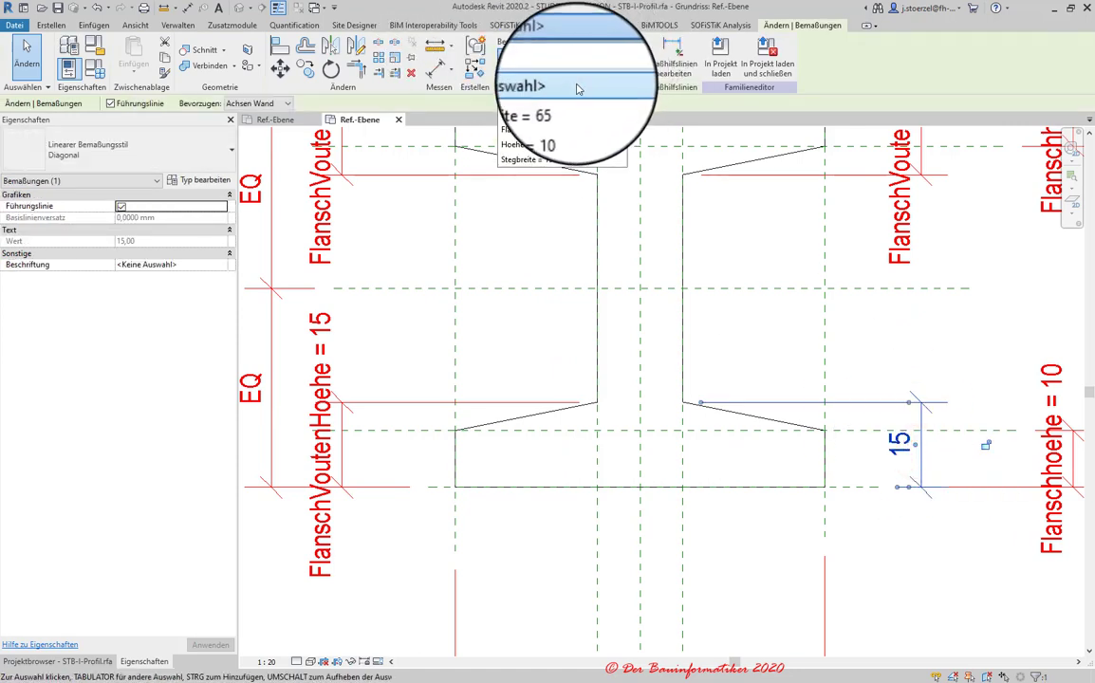
left_click(558, 121)
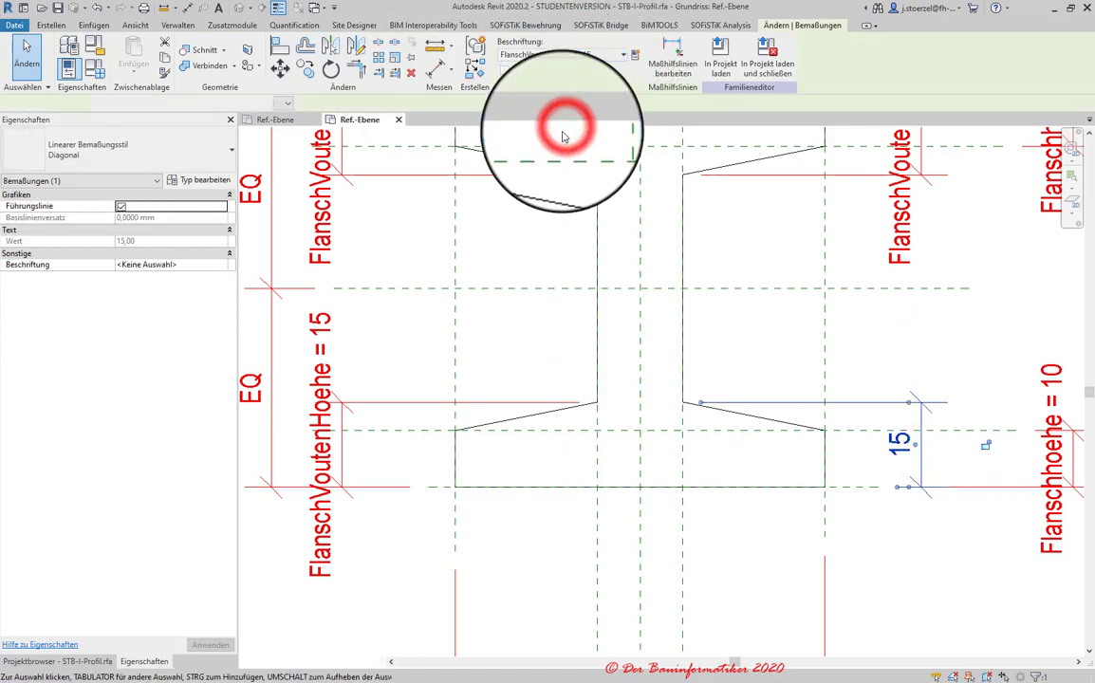
scroll(806, 306, "down", 2)
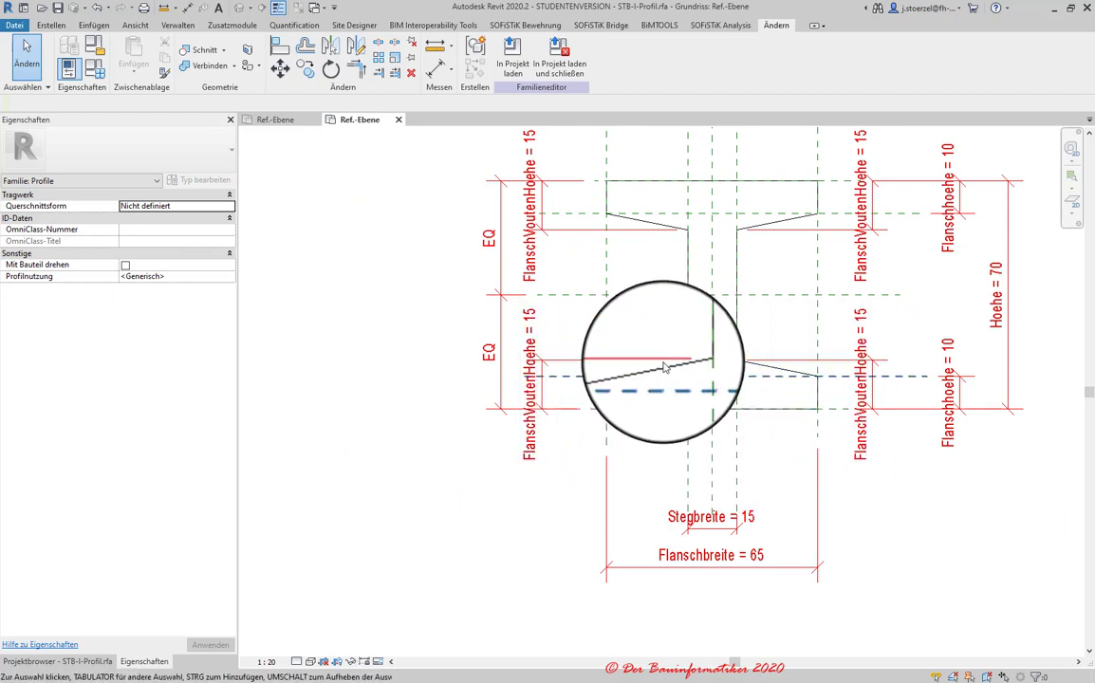
mouse_move(653, 346)
middle_mouse_down()
mouse_move(606, 409)
mouse_move(560, 372)
middle_mouse_up()
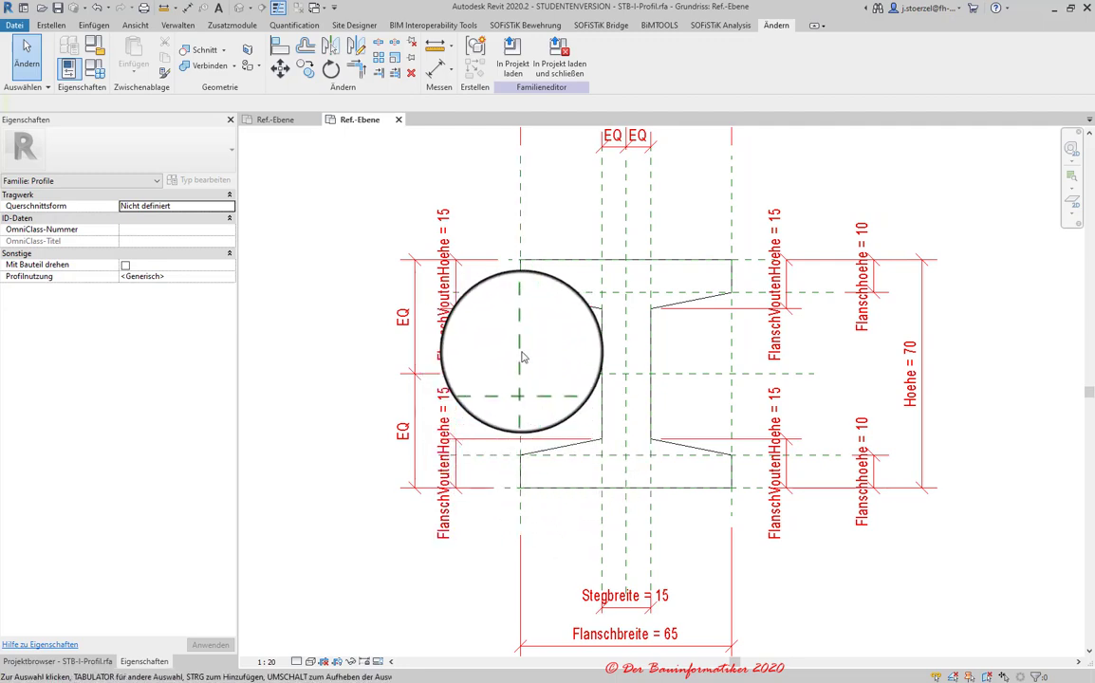
- Apply the 100x120 and 35x35 types in Family Types, then confirm 65x70 with OK
left_click(94, 67)
left_click_drag(219, 116, 175, 87)
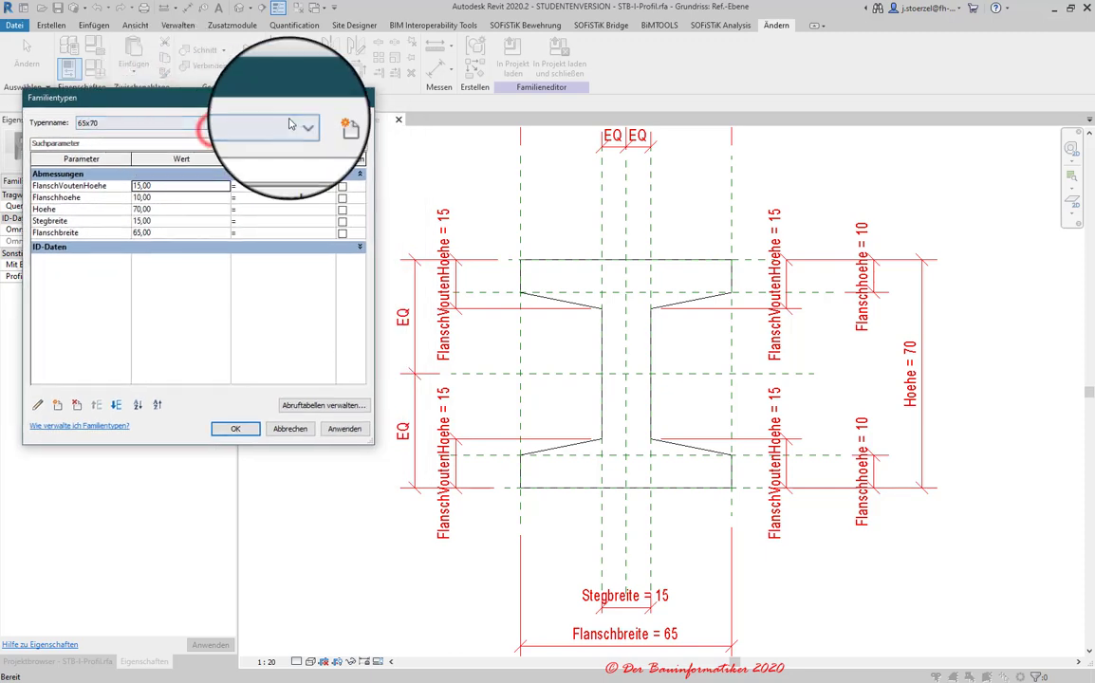
left_click(297, 121)
left_click(123, 141)
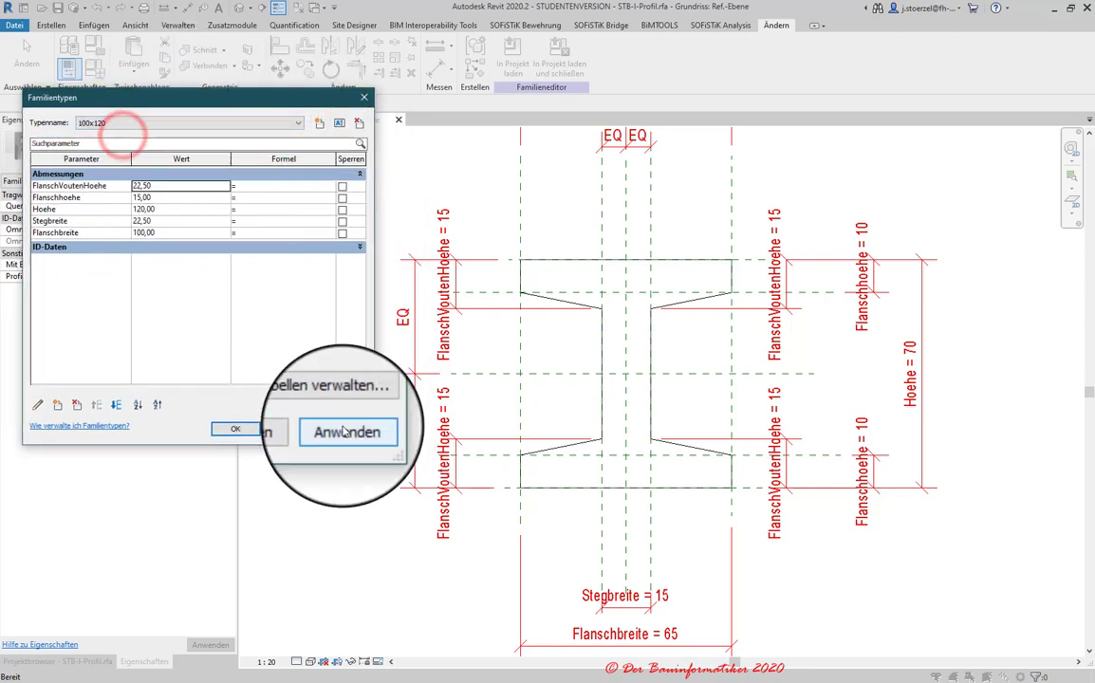
left_click(343, 428)
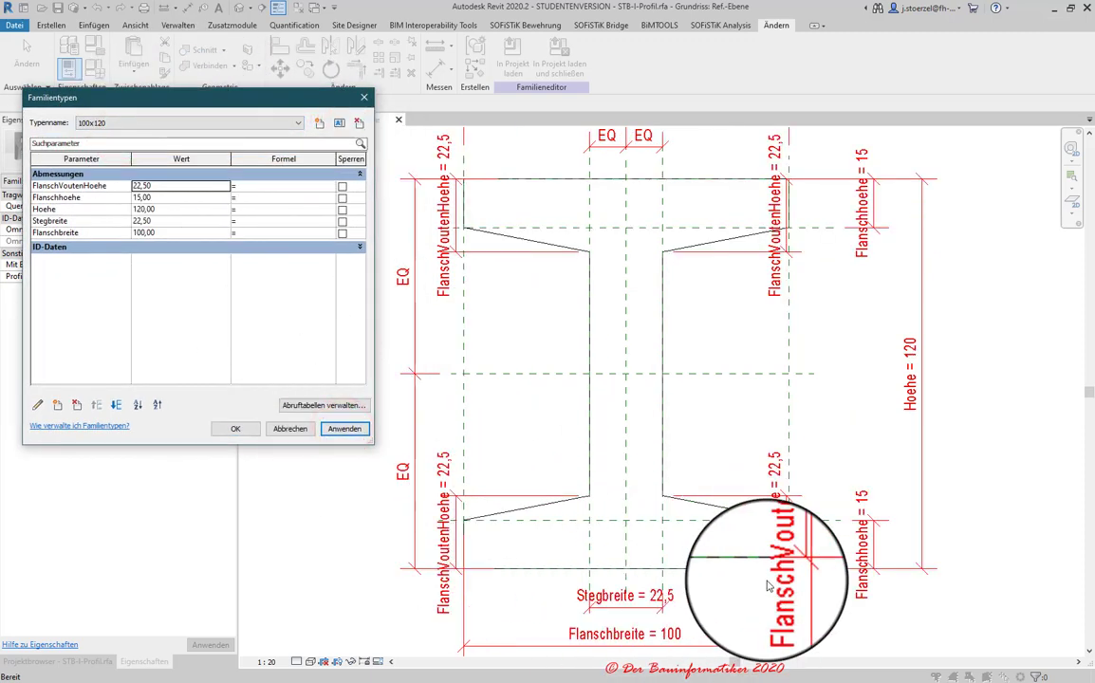
left_click(152, 122)
left_click(108, 146)
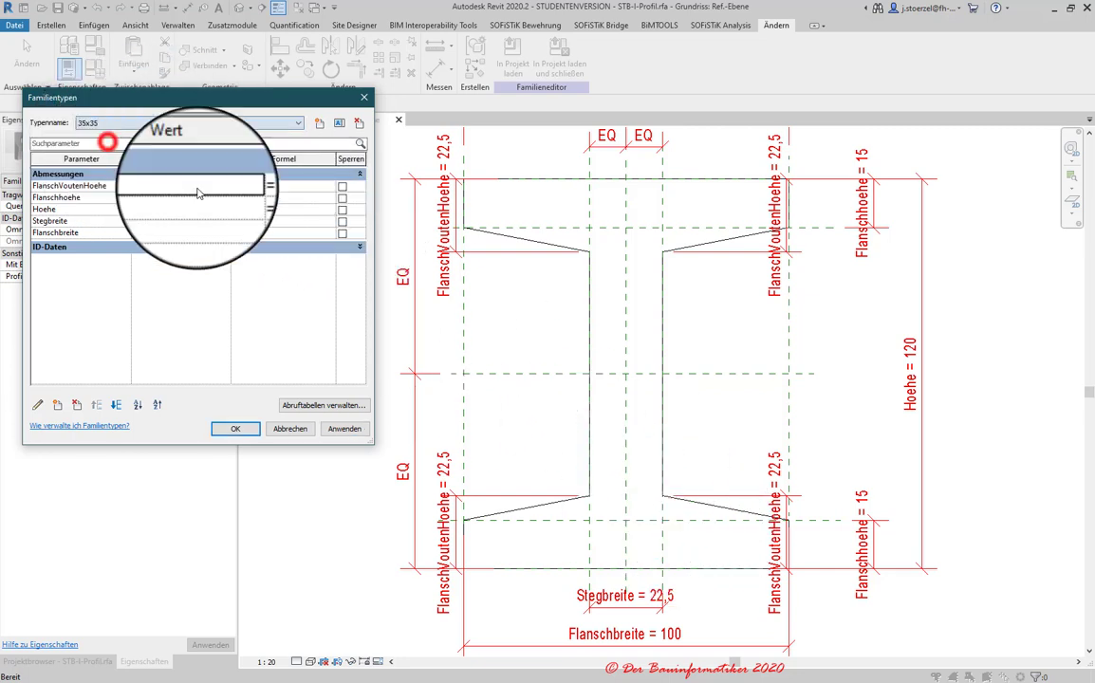
left_click(343, 428)
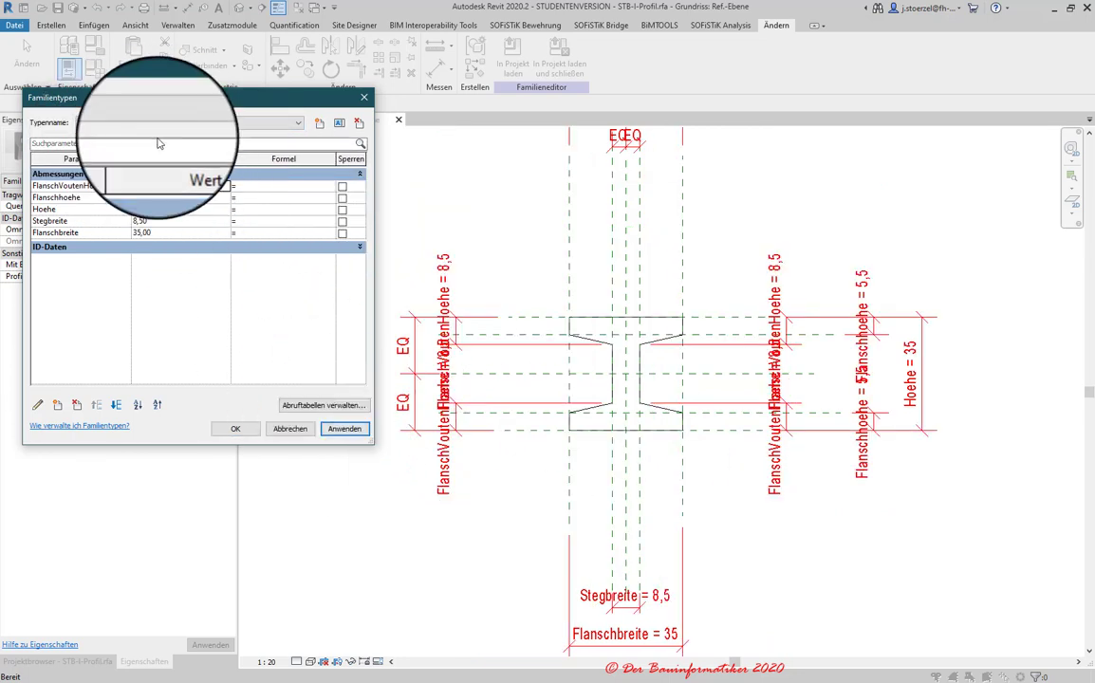
left_click(151, 122)
left_click(108, 154)
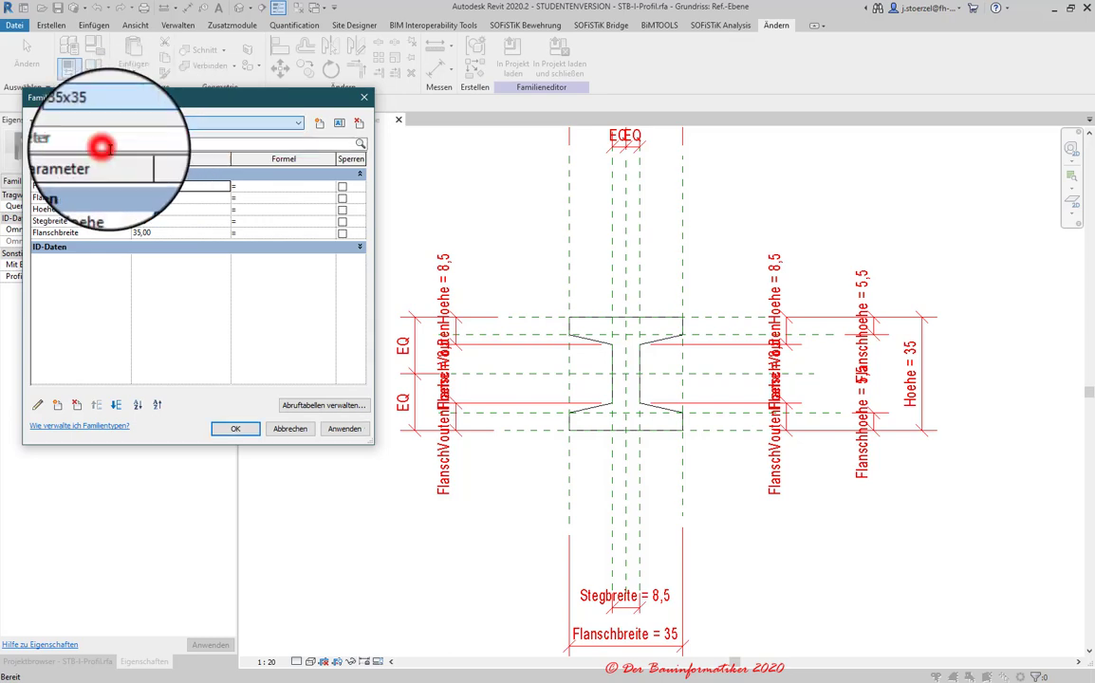
left_click(235, 428)
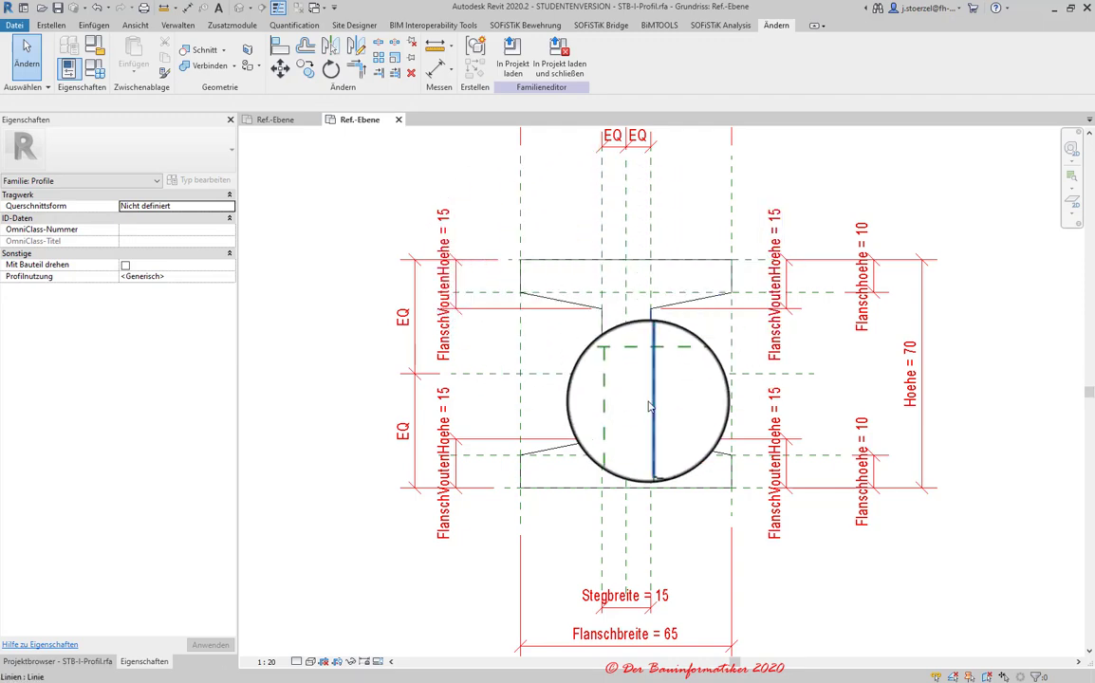
- Turn on 'Importiert in Familien' via VG so Querschnitt_bereinigt.dwg shows, then select the DWG section
scroll(650, 406, "down", 2)
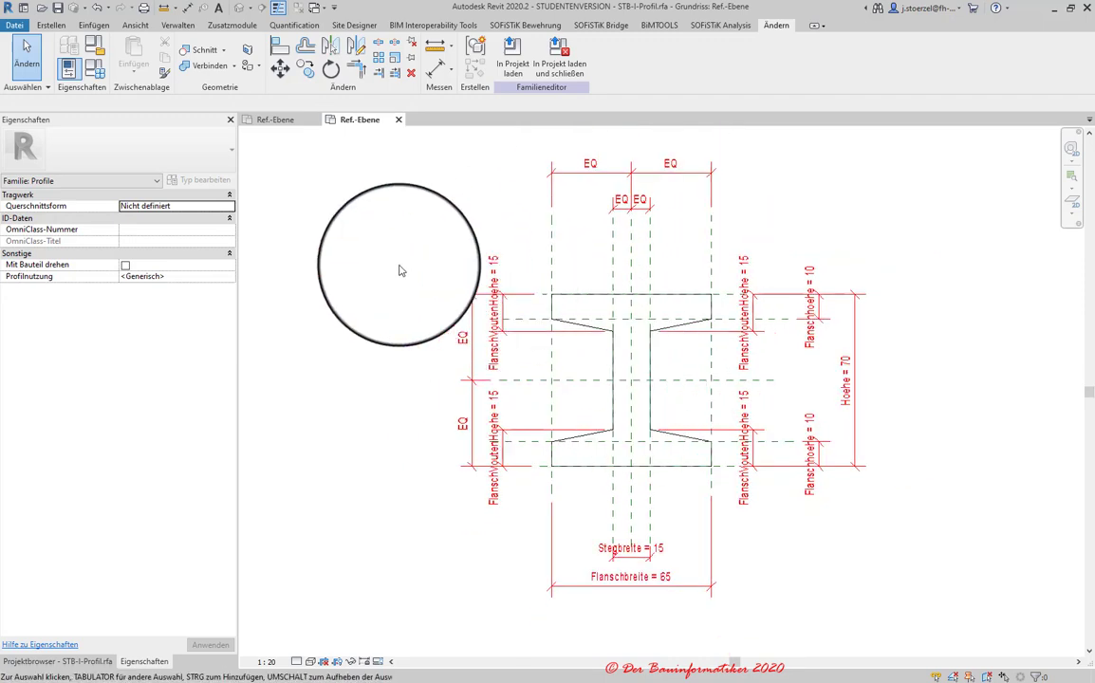
key("v")
key("g")
left_click(484, 174)
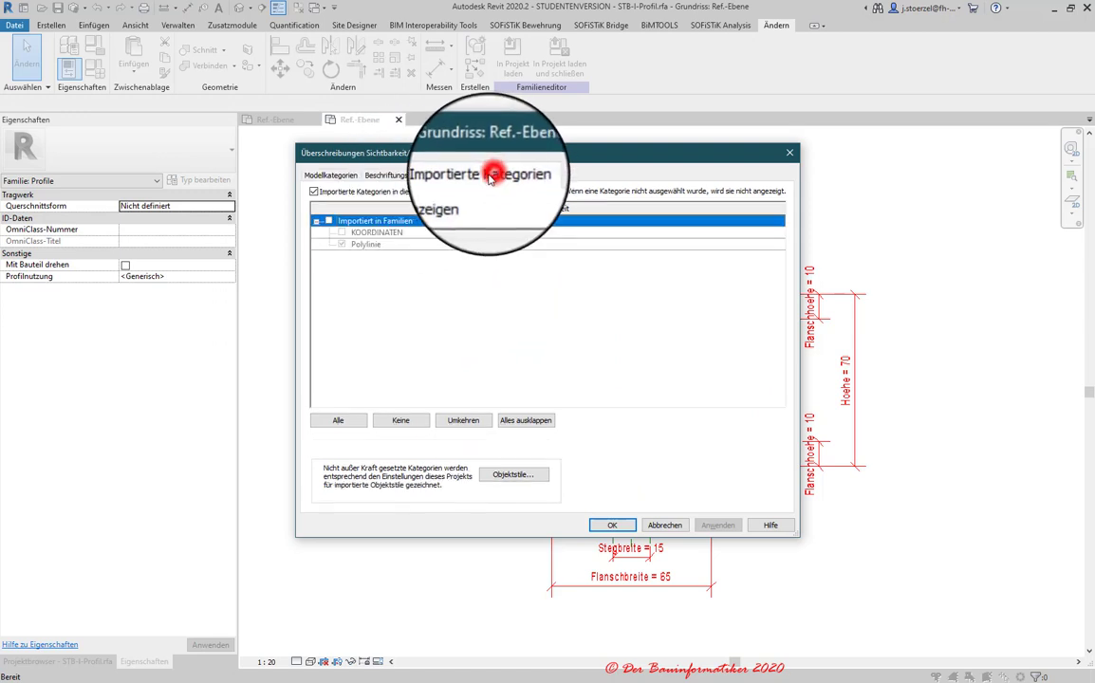
left_click(329, 220)
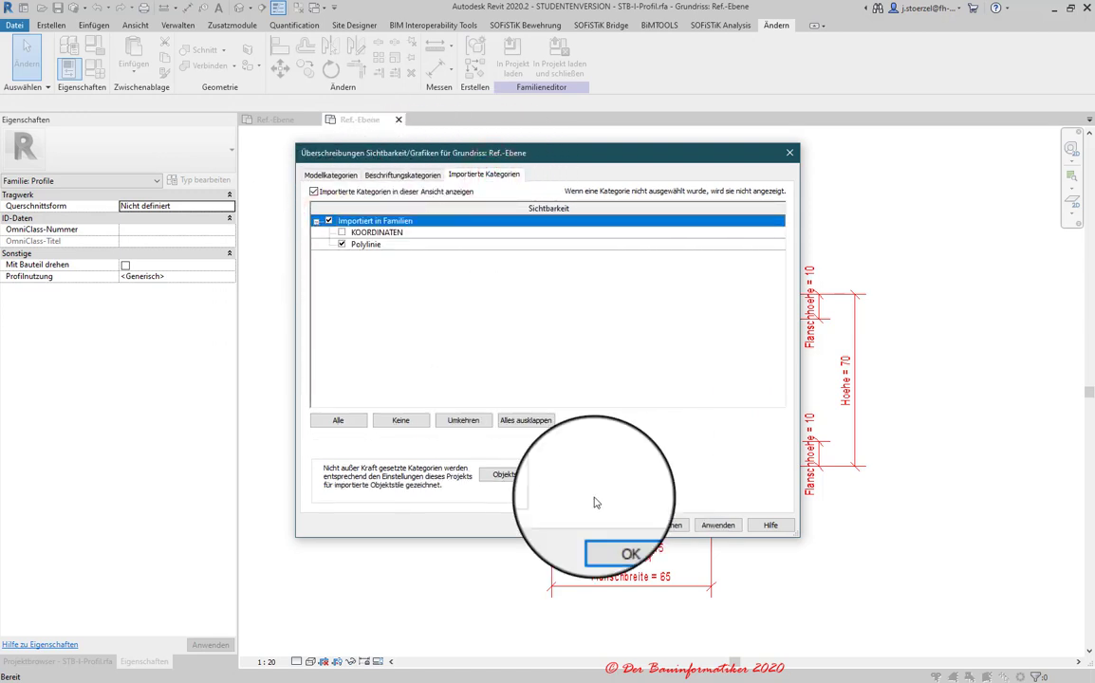
left_click(342, 232)
left_click(617, 524)
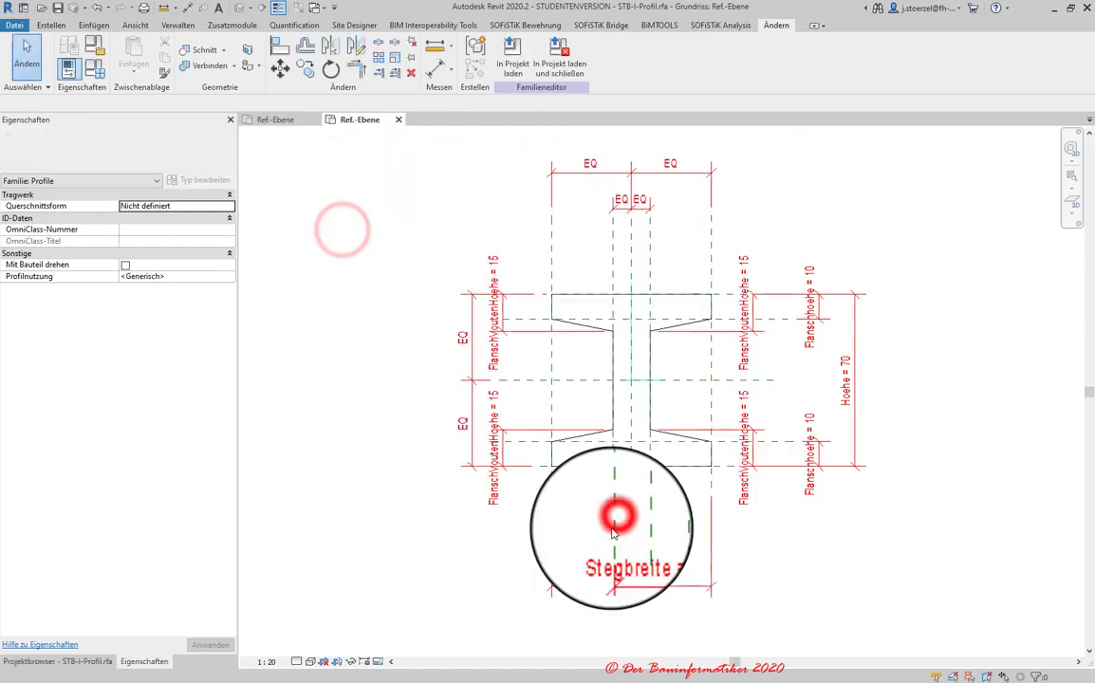
scroll(599, 397, "up", 2)
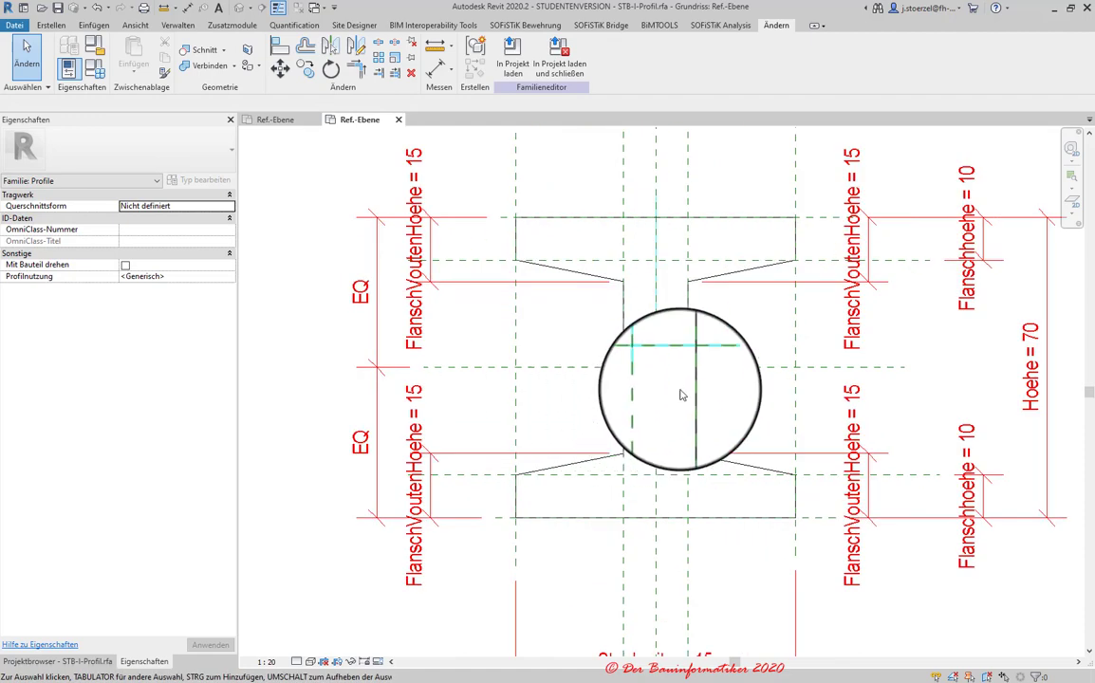
left_click(654, 308)
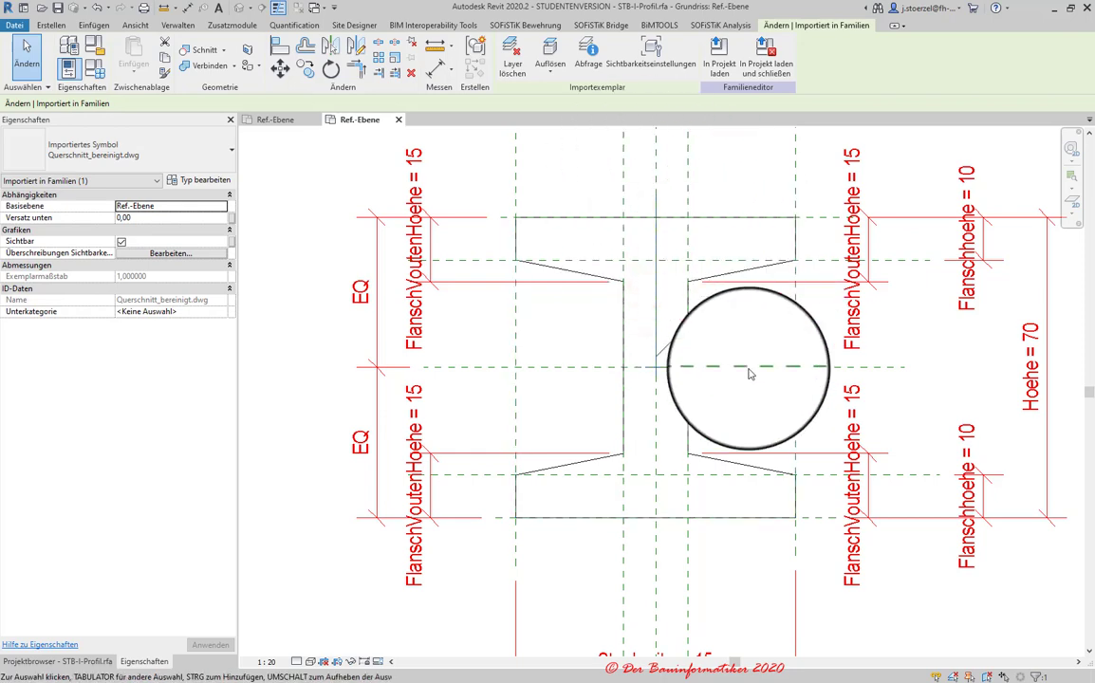
- Apply the 100x120 family type to compare the profile against the DWG outline
left_click(92, 72)
left_click(187, 133)
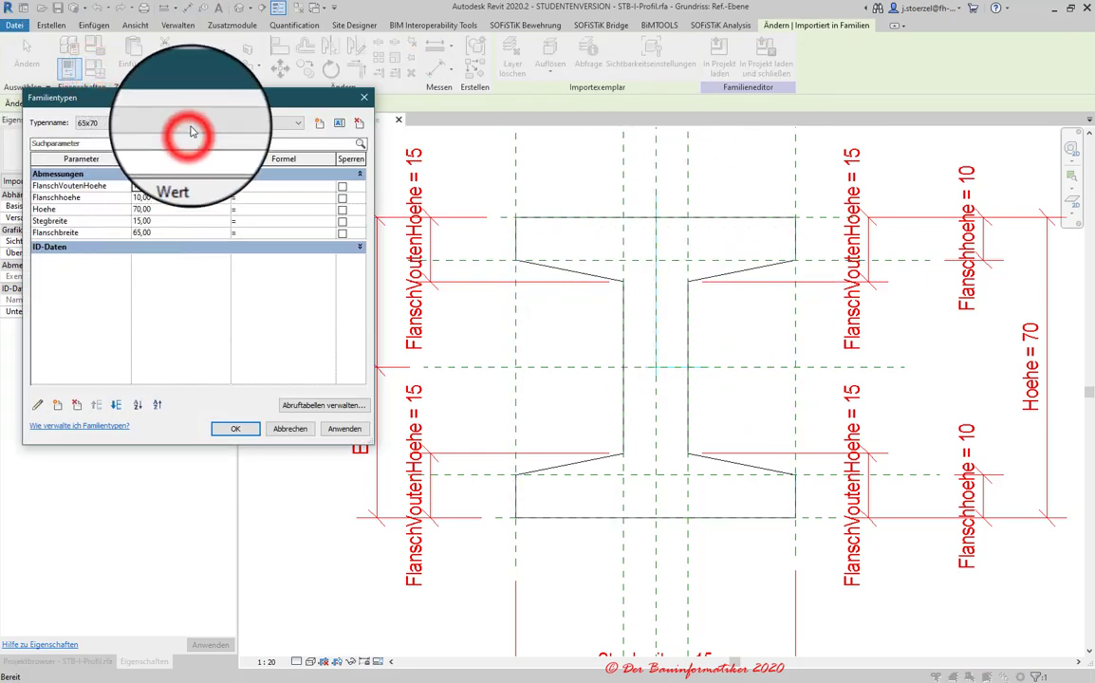
left_click(292, 124)
left_click(284, 134)
left_click(294, 124)
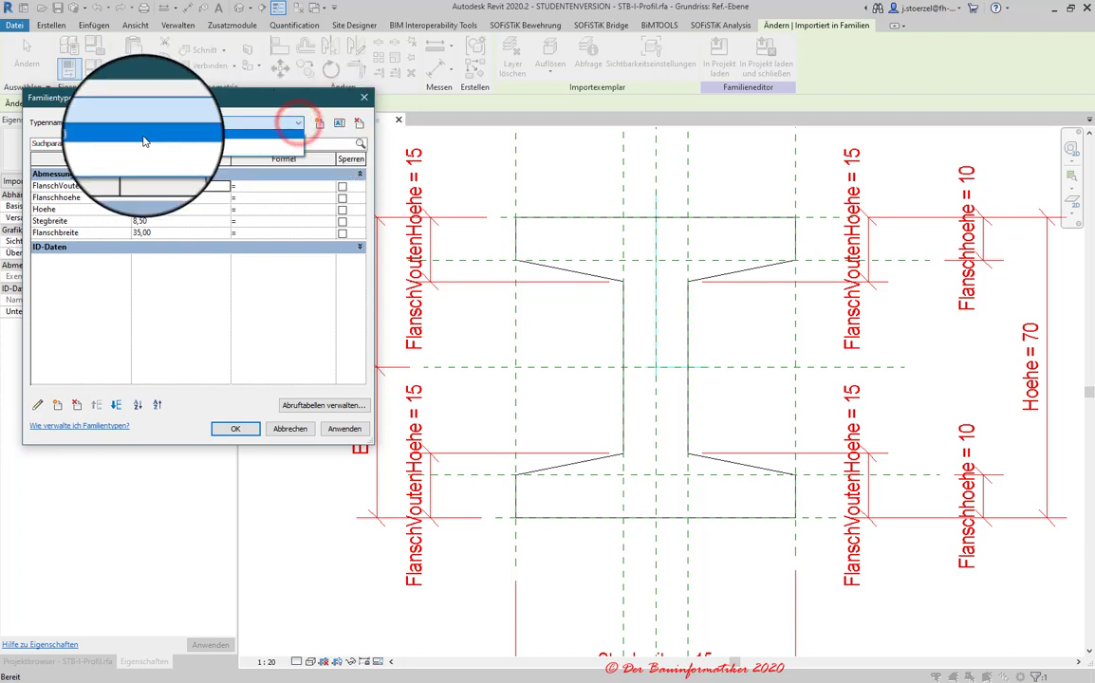
left_click(142, 135)
left_click(344, 429)
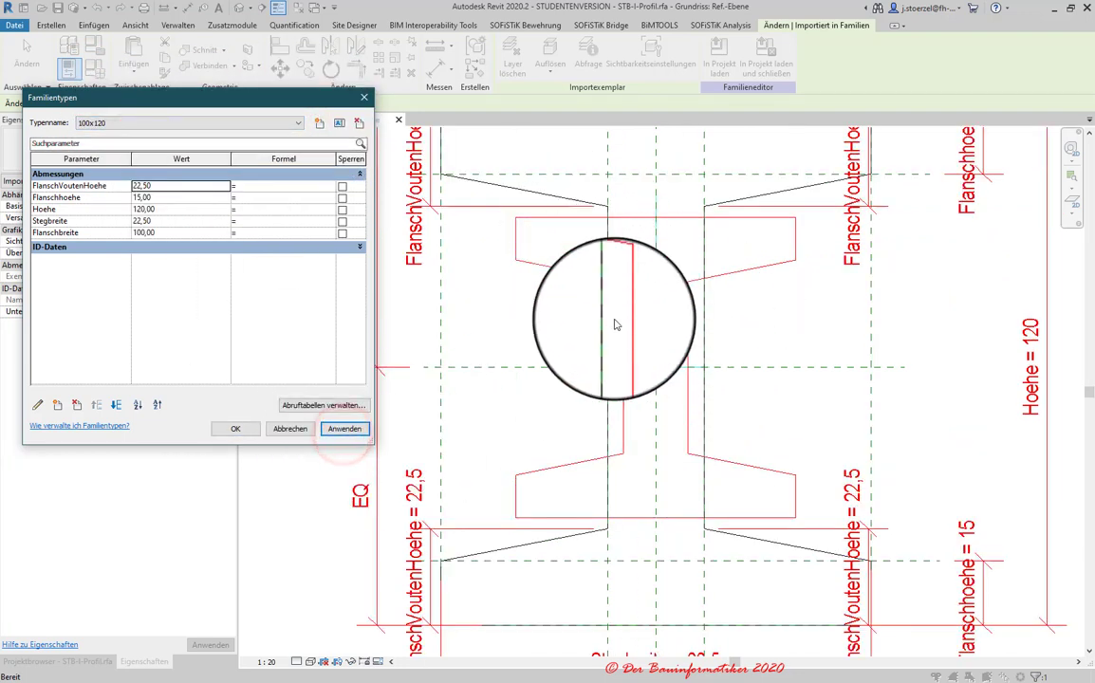
- Switch the family type back to 65x70 and close Familientypen
left_click(298, 125)
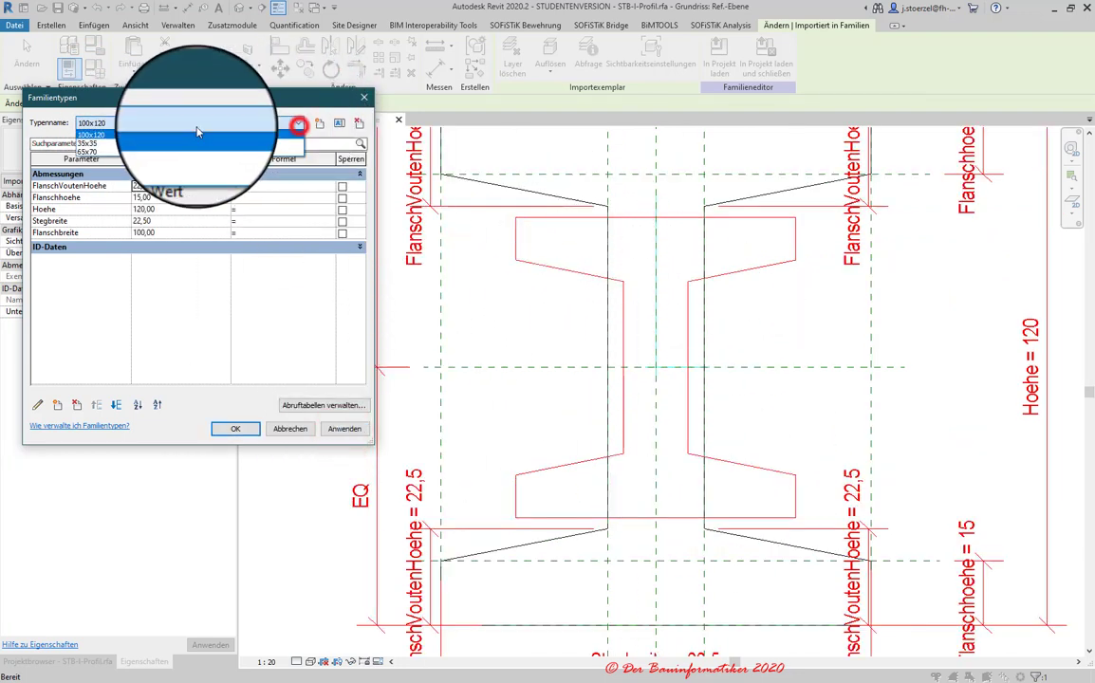
left_click(114, 150)
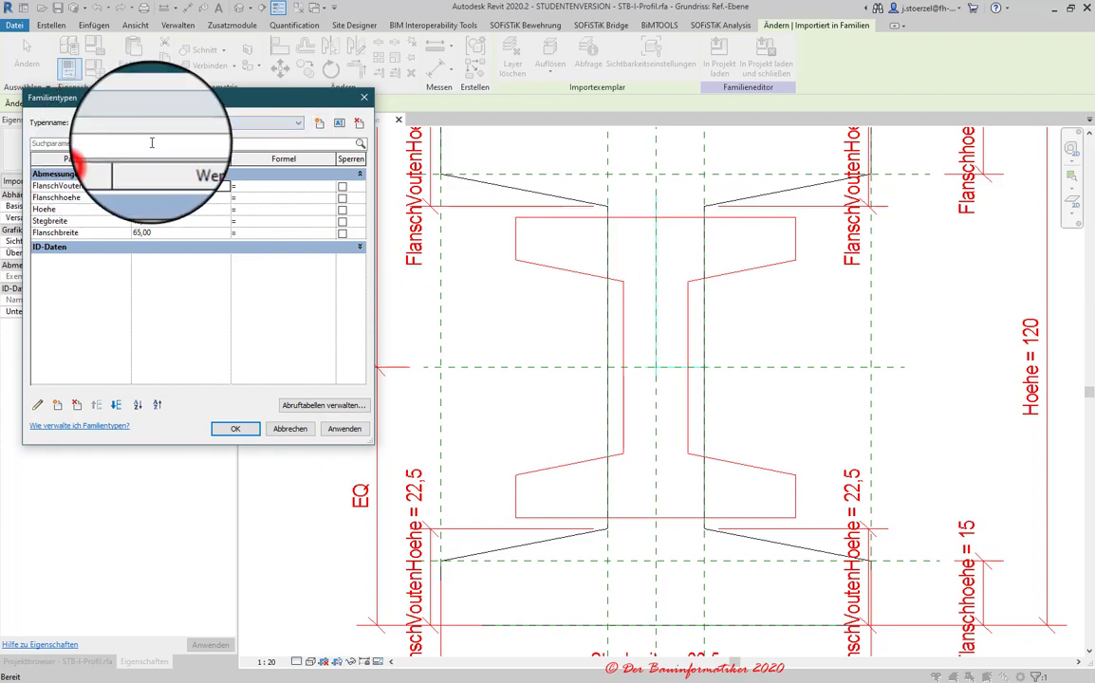
left_click(239, 431)
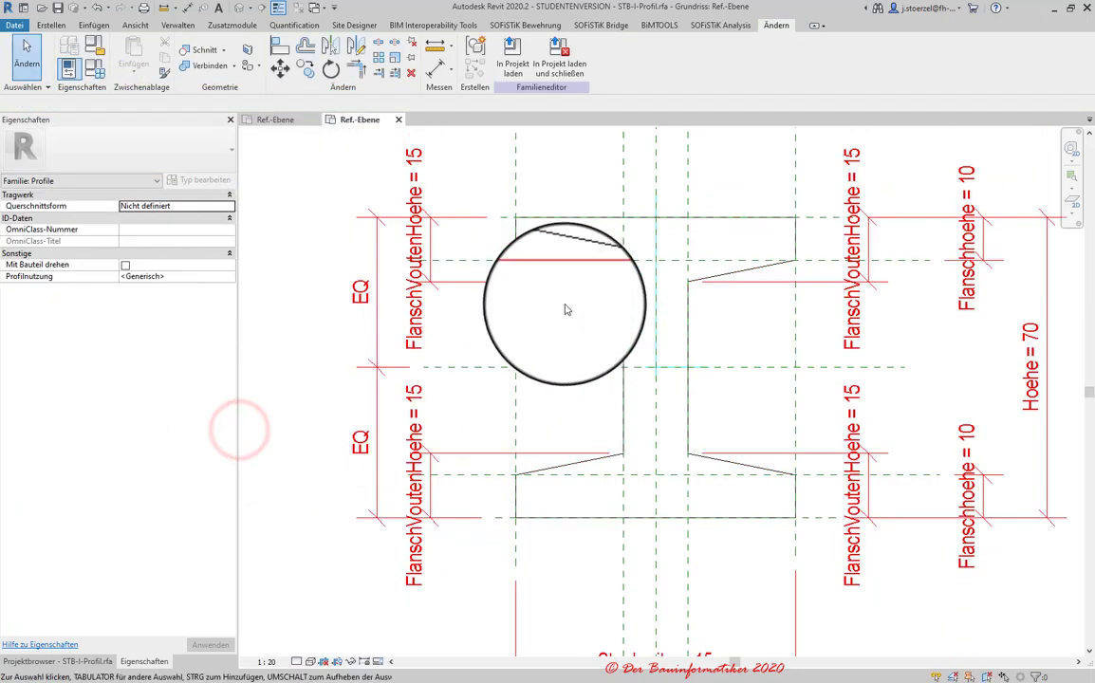
scroll(573, 355, "down", 2)
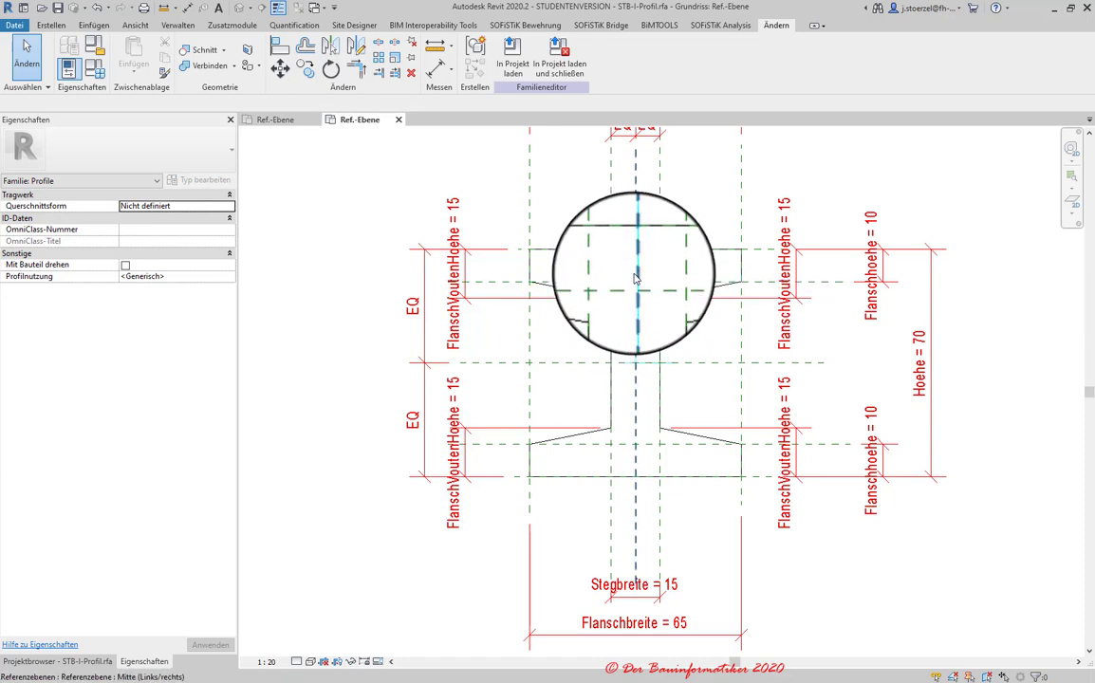
left_click(635, 276)
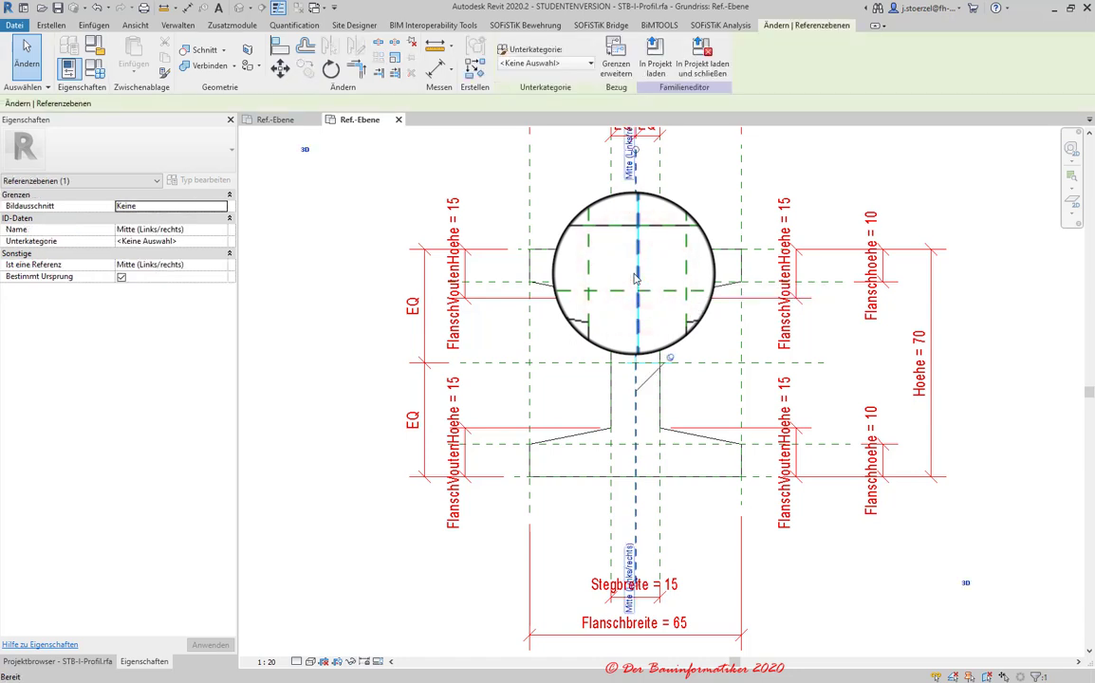
key("Escape")
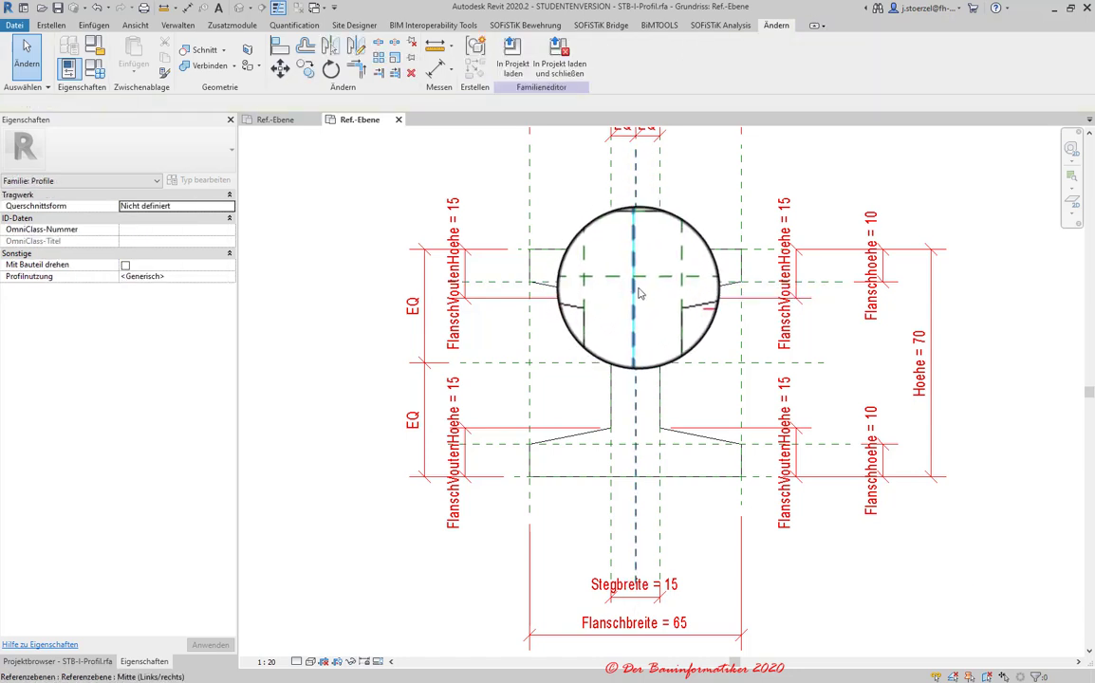
key("Tab")
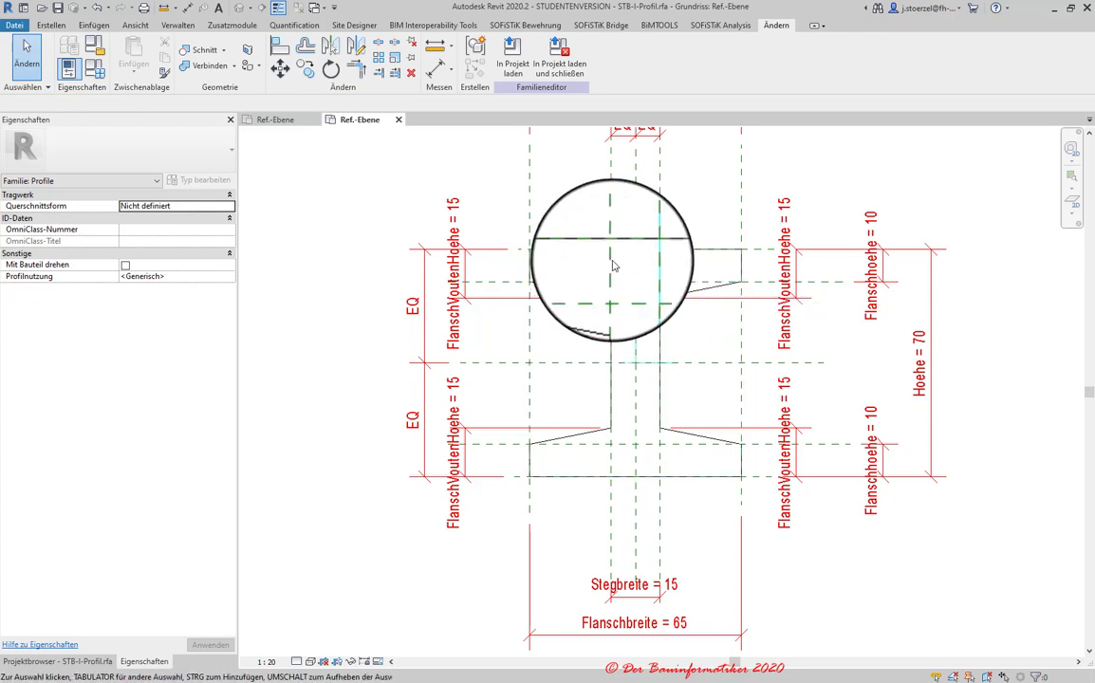
left_click(637, 301)
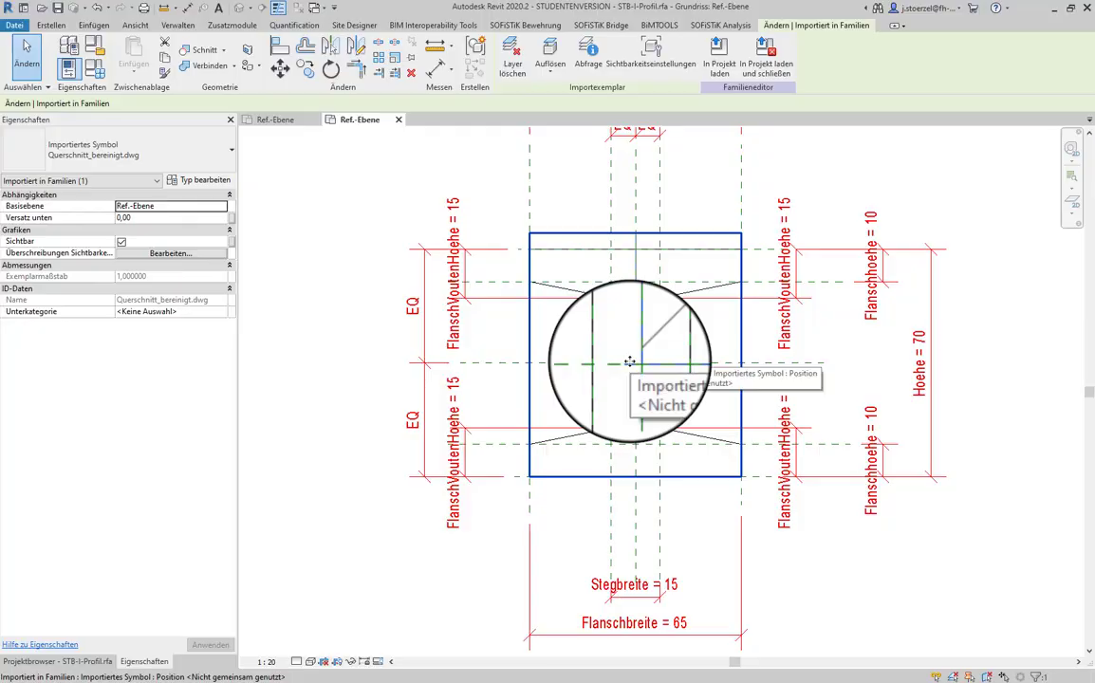
left_click(489, 420)
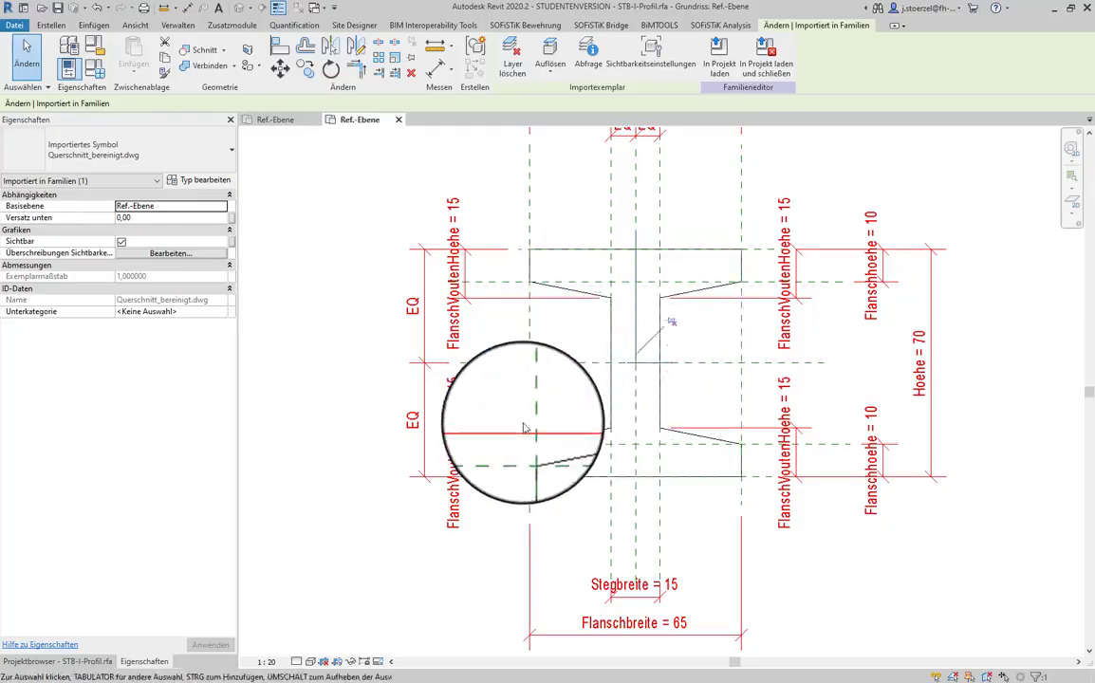